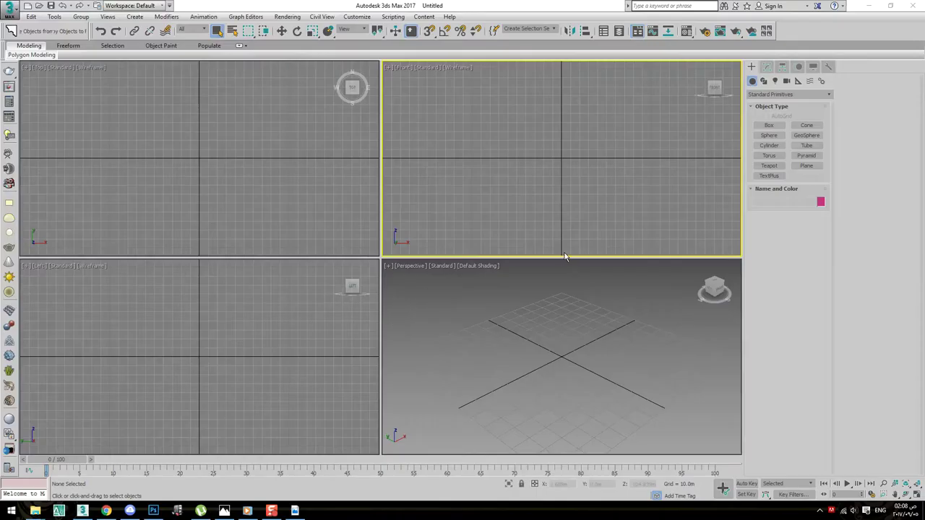
# Reset to an empty scene and confirm Metric units with meters as the system unit
pyautogui.click(442, 271)
pyautogui.click(357, 16)
pyautogui.click(376, 138)
pyautogui.click(462, 176)
pyautogui.click(462, 300)
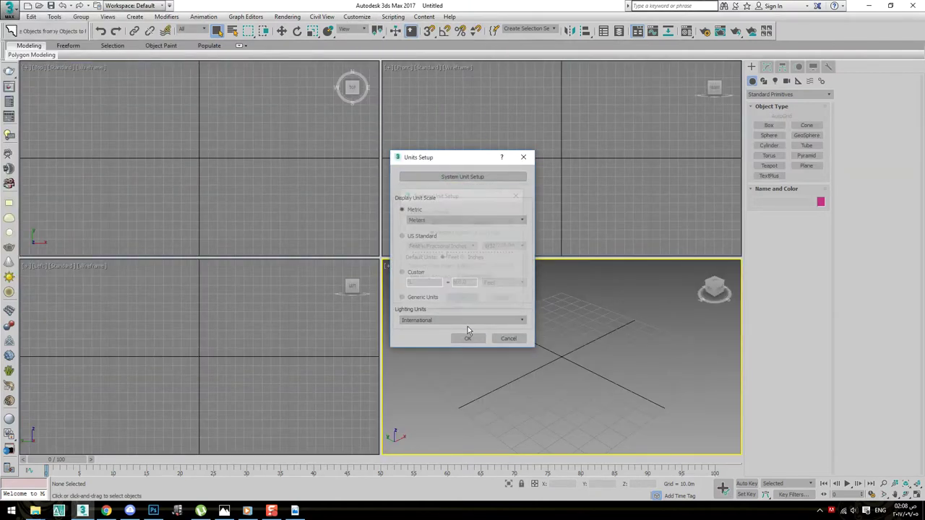
pyautogui.click(468, 339)
pyautogui.hotkey('alt', 'w')
pyautogui.click(357, 16)
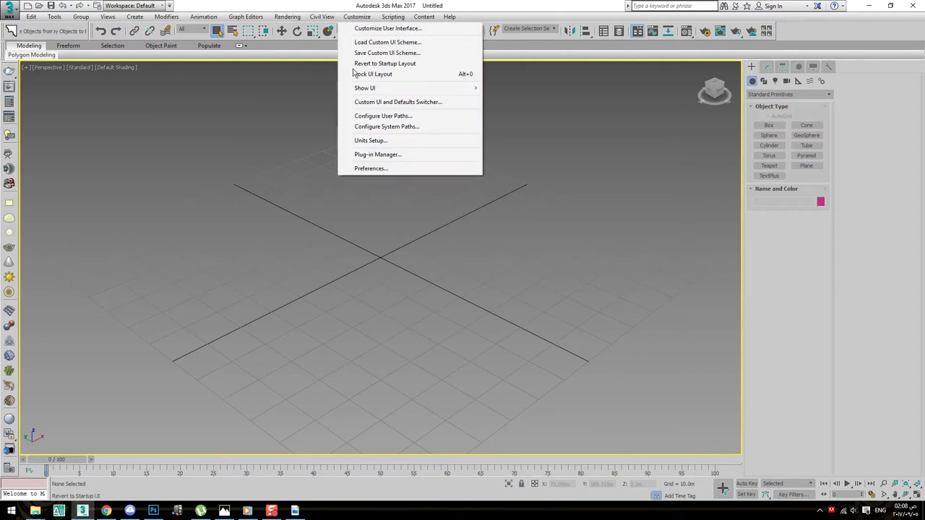
pyautogui.click(381, 138)
pyautogui.click(470, 340)
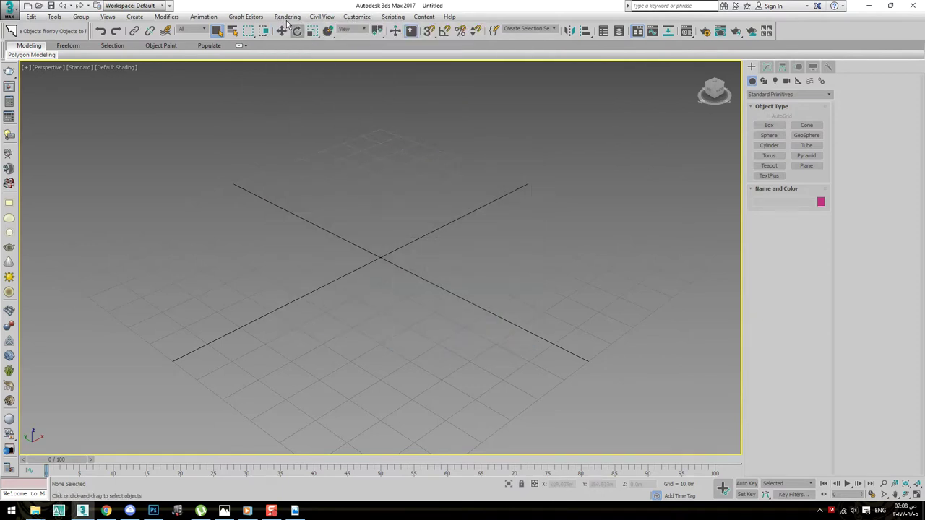
# Open the mosque reference photo in an image viewer and dock it small at lower left
pyautogui.click(287, 15)
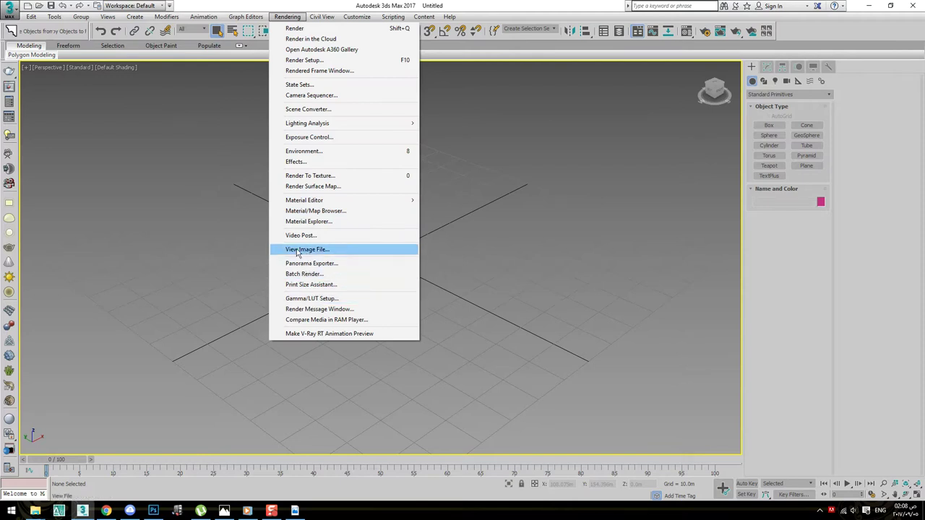
pyautogui.click(308, 249)
pyautogui.click(136, 72)
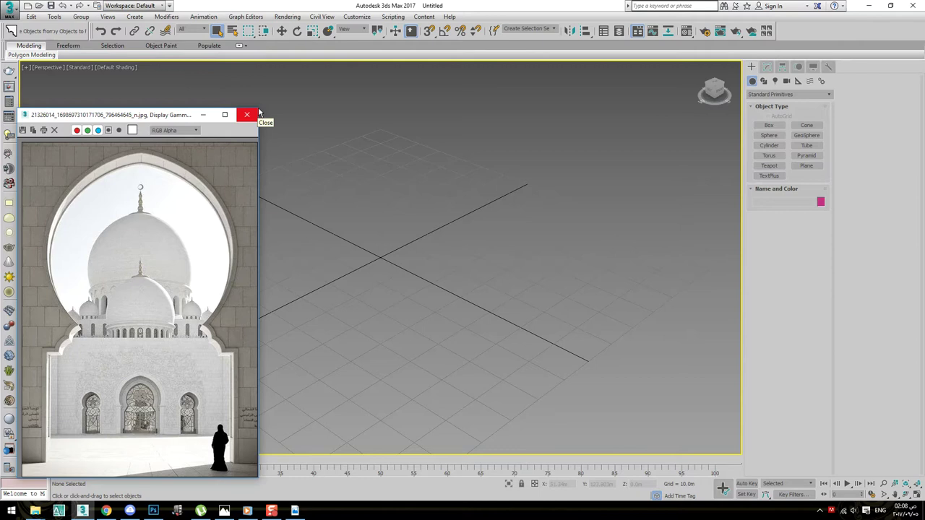
pyautogui.moveTo(140, 108); pyautogui.dragTo(140, 245)
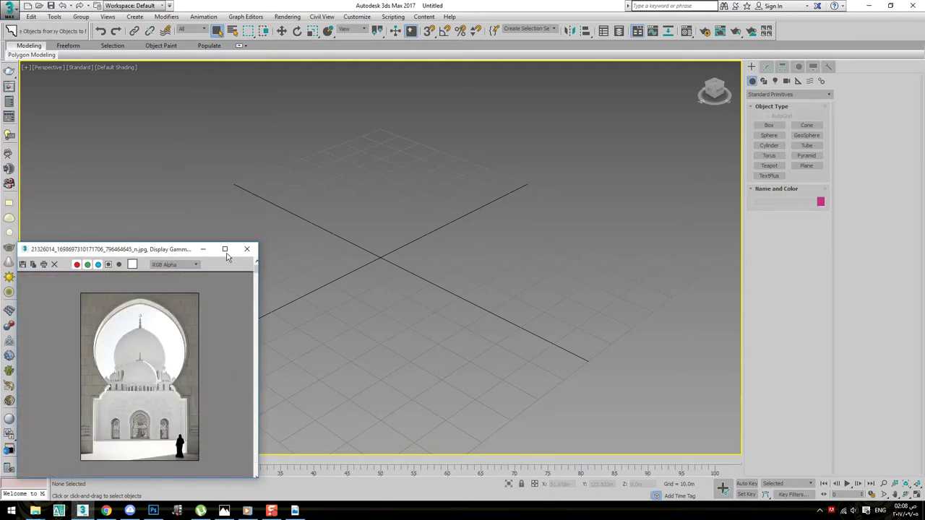
pyautogui.moveTo(258, 277); pyautogui.dragTo(145, 277)
pyautogui.moveTo(87, 249)
pyautogui.mouseDown()
pyautogui.moveTo(66, 250)
pyautogui.moveTo(67, 271)
pyautogui.mouseUp()
pyautogui.moveTo(351, 219); pyautogui.dragTo(450, 248, button='middle')
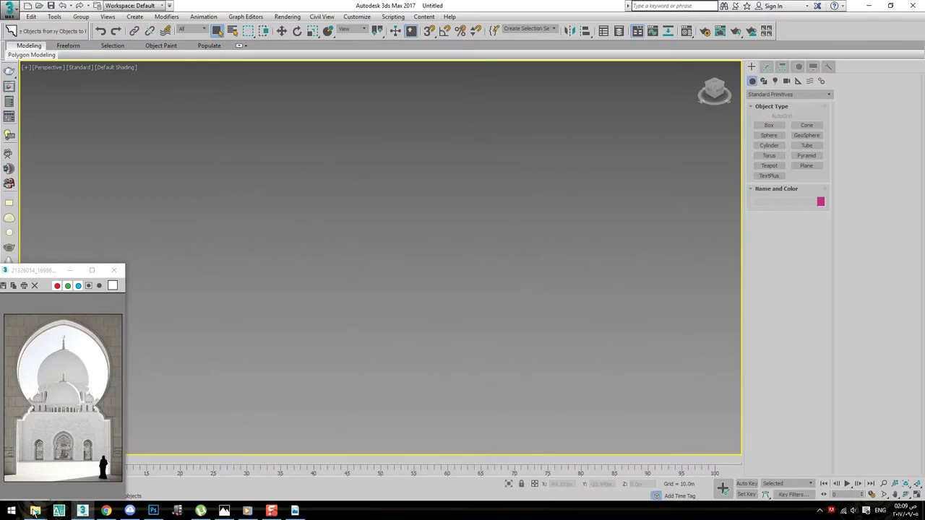
# Check the mosque photo's file properties for its 488 x 694 pixel size
pyautogui.moveTo(35, 511)
pyautogui.click(227, 471)
pyautogui.rightClick(175, 75)
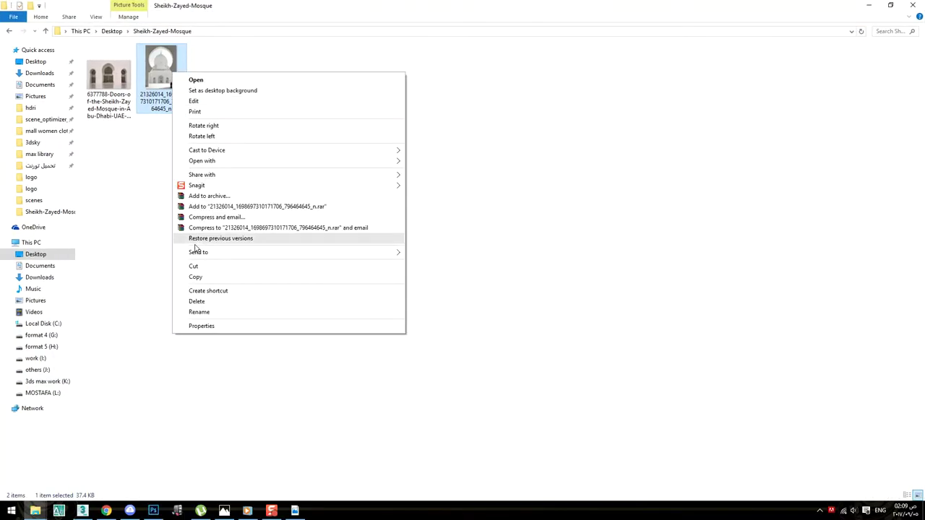
pyautogui.click(201, 326)
pyautogui.click(869, 5)
pyautogui.moveTo(710, 188); pyautogui.dragTo(741, 171)
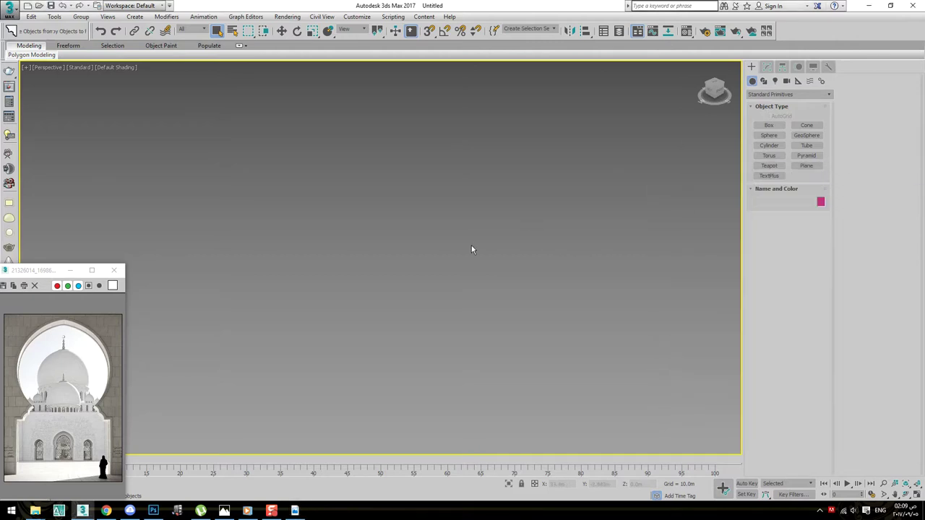
# Draw a rectangle in the Front view and rotate it 90° upright using angle snap
pyautogui.press('f')
pyautogui.moveTo(399, 216); pyautogui.dragTo(466, 287)
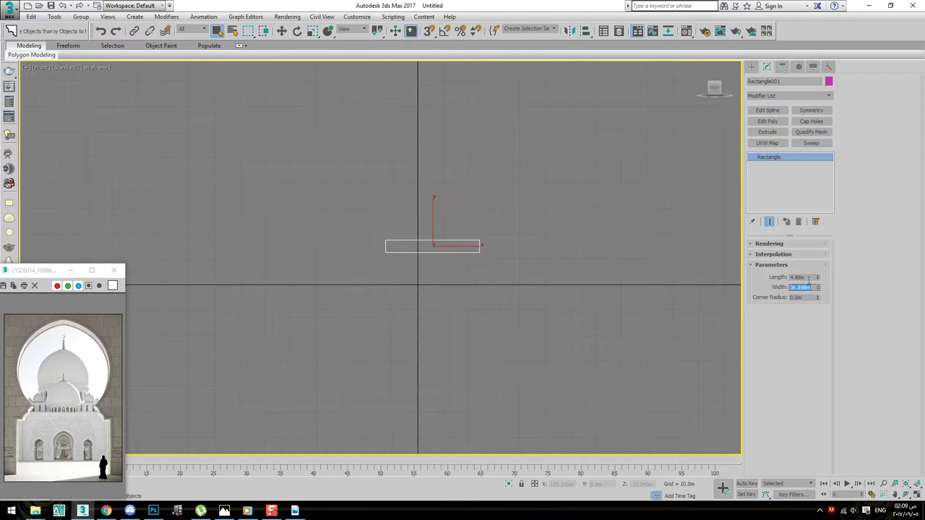
pyautogui.press('e')
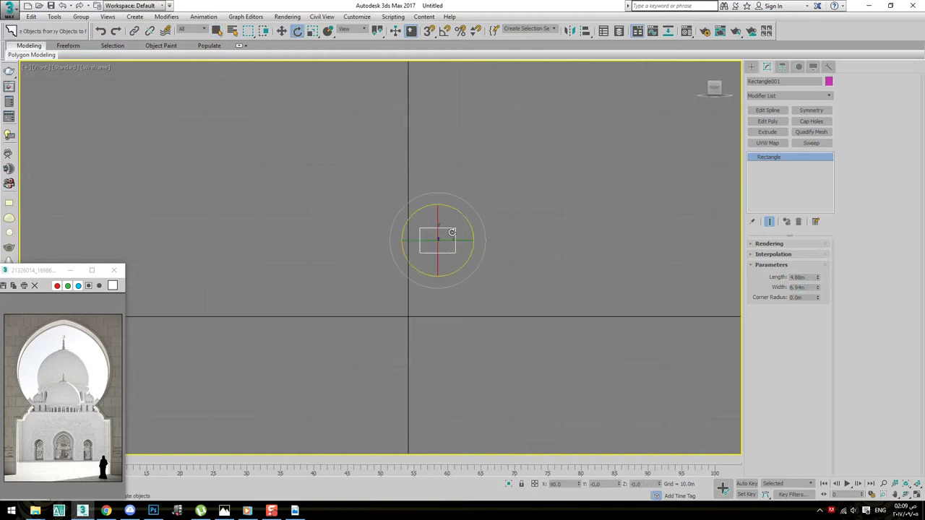
pyautogui.rightClick(444, 31)
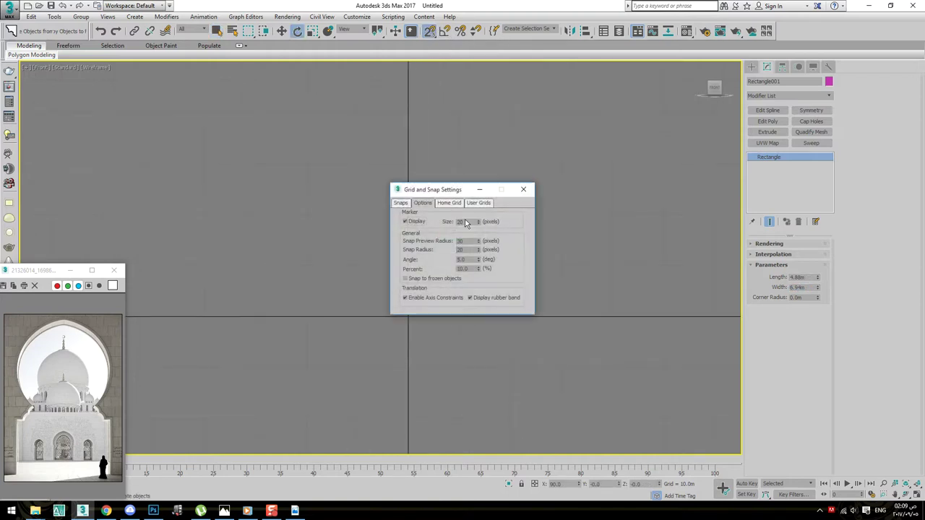
pyautogui.click(524, 189)
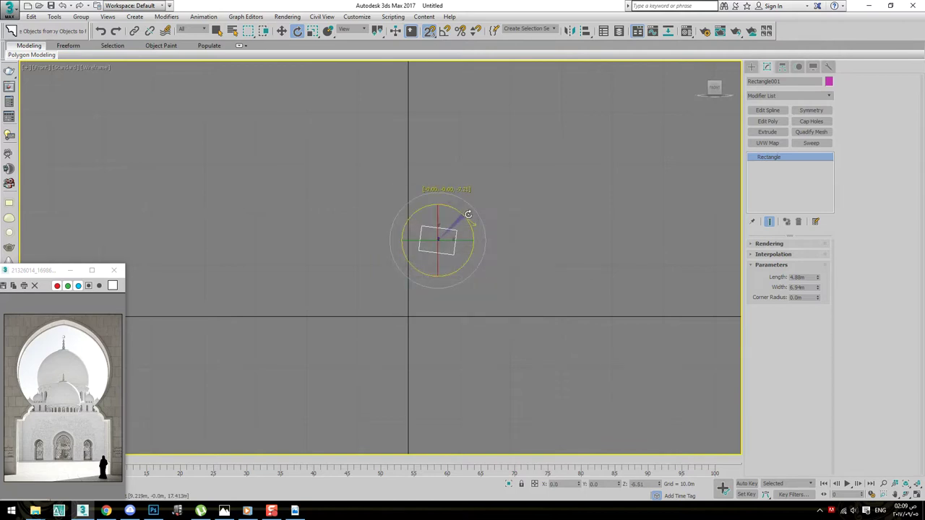
pyautogui.moveTo(465, 205); pyautogui.dragTo(477, 213, button='middle')
# Move the rectangle onto the origin and switch to shaded display
pyautogui.press('w')
pyautogui.moveTo(450, 246); pyautogui.dragTo(427, 296)
pyautogui.press('F3')
pyautogui.scroll(5, 544, 332)
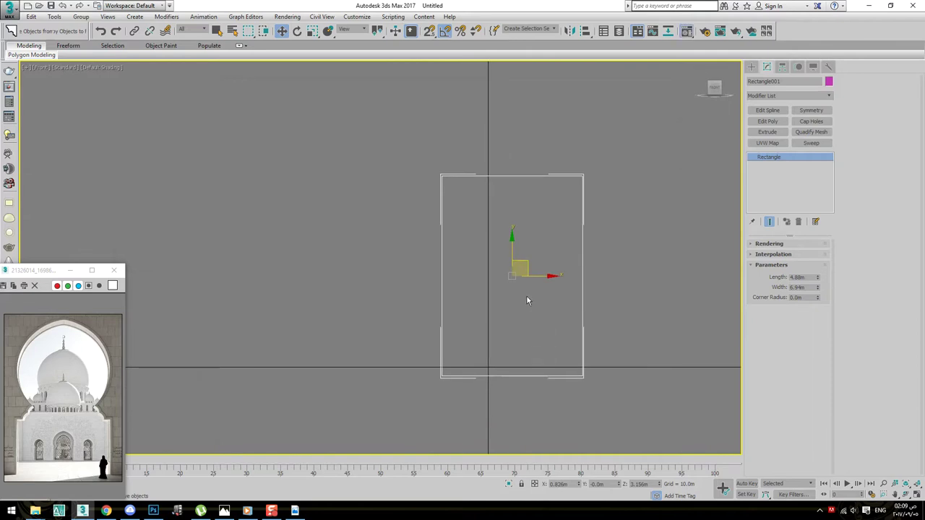
pyautogui.click(768, 132)
# Assign a material with the mosque photo as its Bitmap diffuse map, shown in viewport
pyautogui.press('m')
pyautogui.click(533, 188)
pyautogui.click(575, 225)
pyautogui.doubleClick(363, 375)
pyautogui.doubleClick(159, 106)
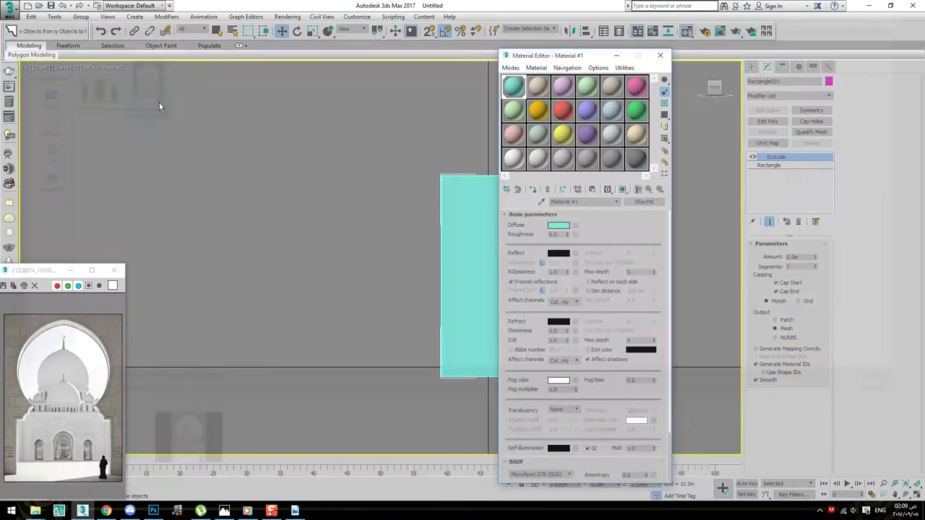
pyautogui.click(623, 190)
# Rebuild the rectangle with 6.94m length and 4.88m width
pyautogui.click(778, 140)
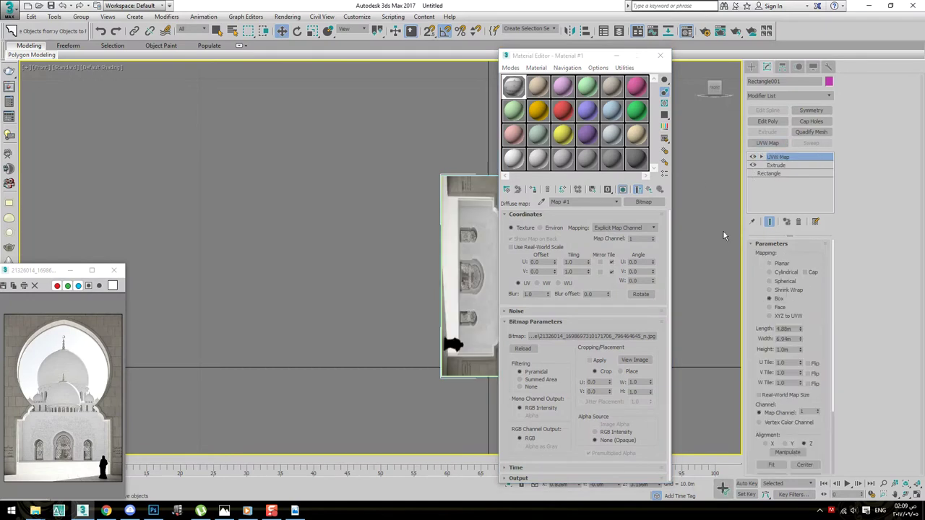
pyautogui.press('z')
pyautogui.hotkey('ctrl', 'z')
pyautogui.hotkey('ctrl', 'z')
pyautogui.hotkey('ctrl', 'z')
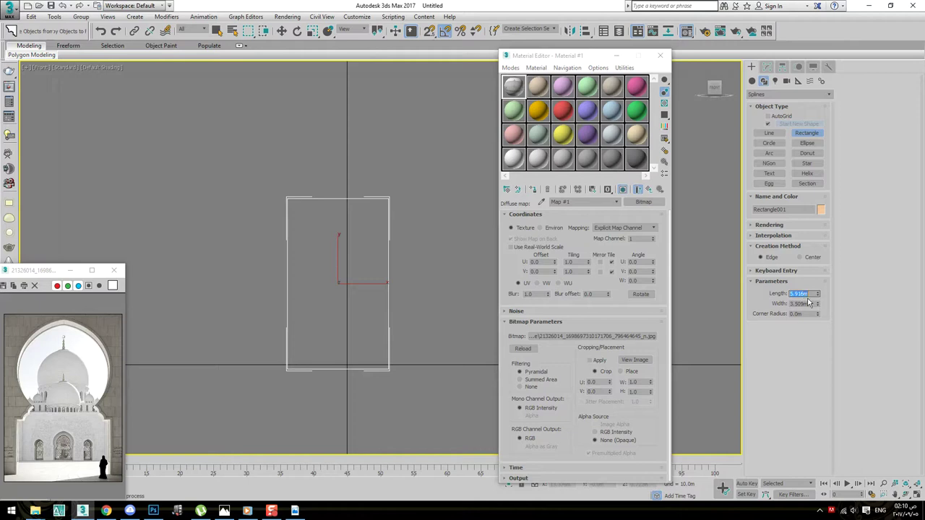
pyautogui.write('.8')
pyautogui.press('Tab')
pyautogui.write('8')
pyautogui.hotkey('shift', 'Tab')
pyautogui.write('6.94')
pyautogui.press('Return')
# Add Extrude and UVW Map modifiers with Face mapping so the photo stands upright
pyautogui.moveTo(409, 214); pyautogui.dragTo(448, 232, button='middle')
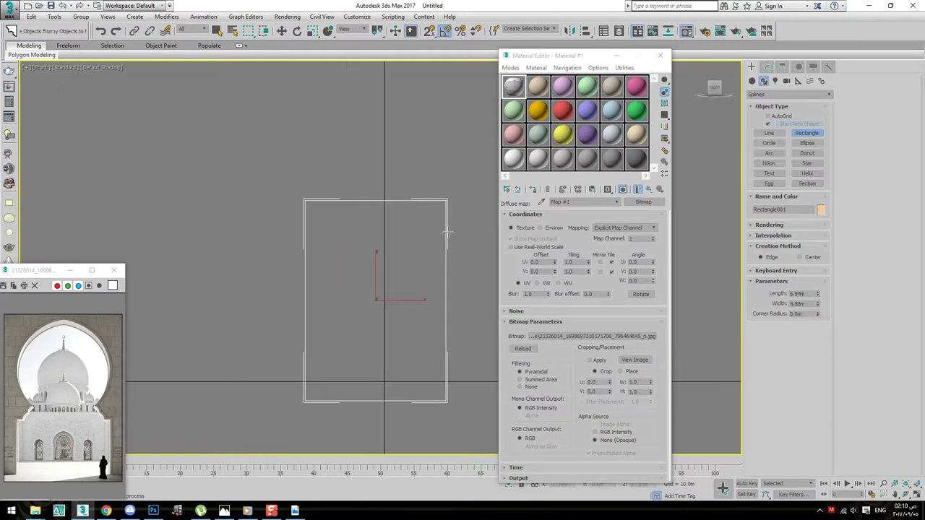
pyautogui.click(763, 81)
pyautogui.click(768, 131)
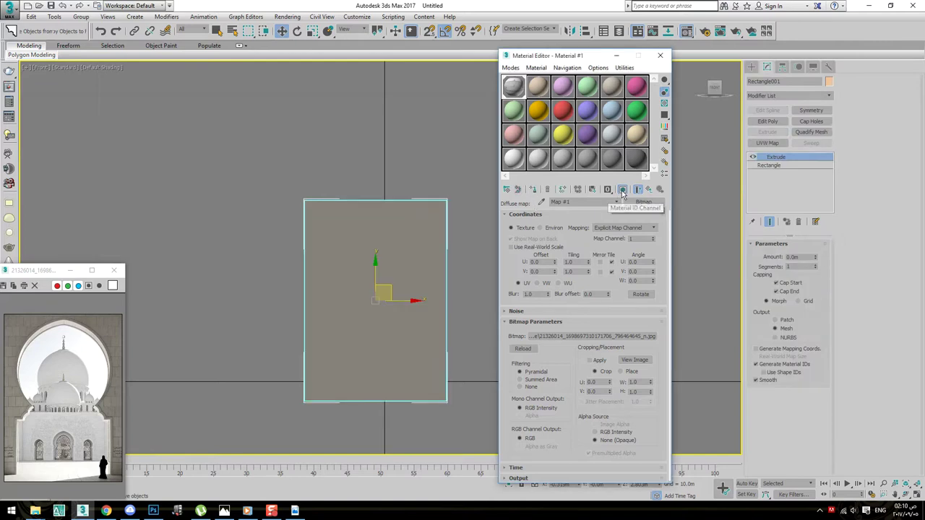
pyautogui.click(767, 143)
pyautogui.click(779, 305)
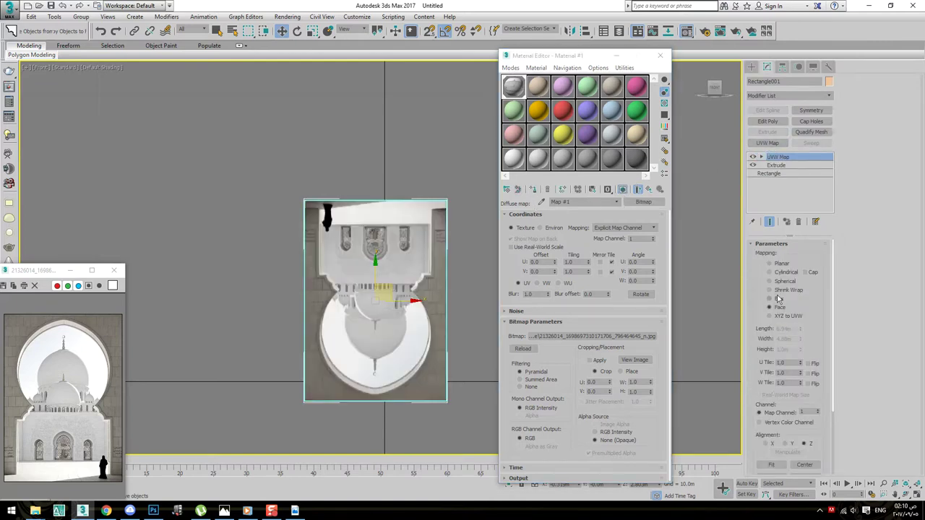
pyautogui.click(779, 298)
pyautogui.scroll(2, 383, 304)
pyautogui.scroll(5, 383, 290)
# Draw a 1.8m reference rectangle around the woman in the photo
pyautogui.rightClick(399, 275)
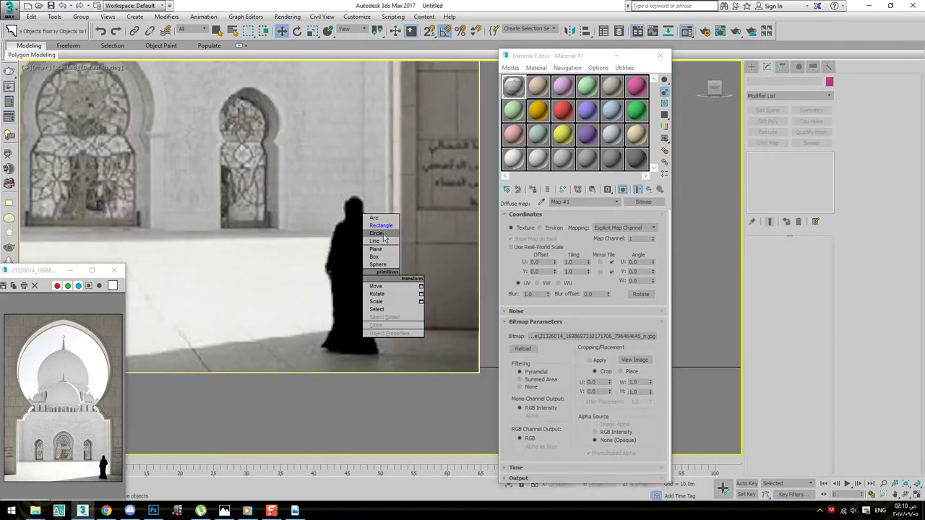
pyautogui.click(381, 225)
pyautogui.moveTo(342, 196); pyautogui.dragTo(404, 356)
pyautogui.write('1.8')
pyautogui.press('Return')
pyautogui.write('1.8')
pyautogui.press('Return')
pyautogui.press('w')
pyautogui.moveTo(388, 266); pyautogui.dragTo(368, 284, button='middle')
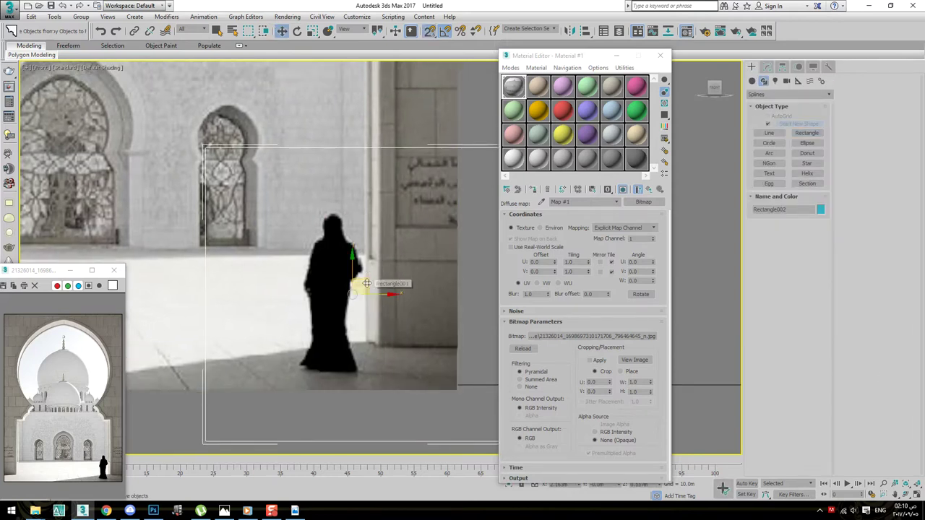
pyautogui.scroll(-4, 367, 283)
pyautogui.scroll(3, 352, 251)
pyautogui.scroll(2, 340, 274)
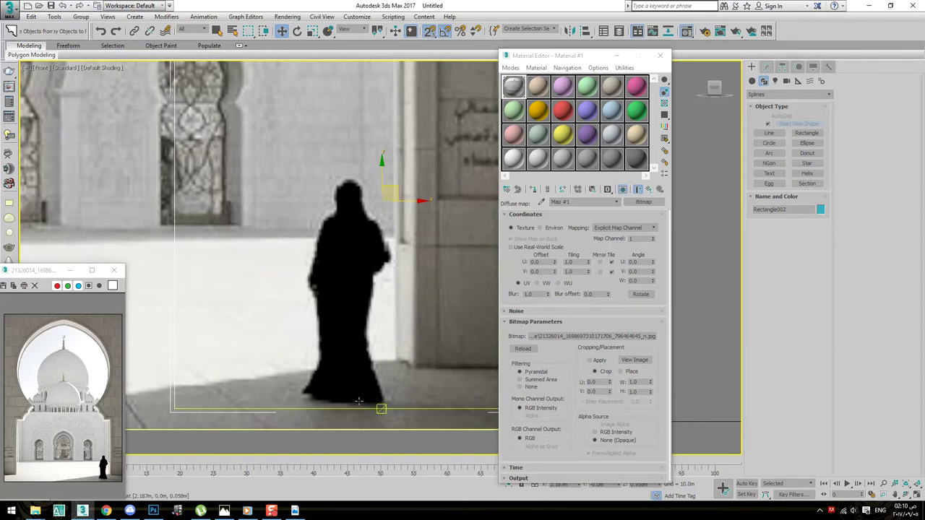
pyautogui.scroll(-2, 358, 400)
pyautogui.scroll(-3, 386, 192)
pyautogui.scroll(-3, 336, 217)
# Select the mosque image plane and enlarge it
pyautogui.click(336, 217)
pyautogui.scroll(1, 339, 189)
pyautogui.scroll(4, 333, 166)
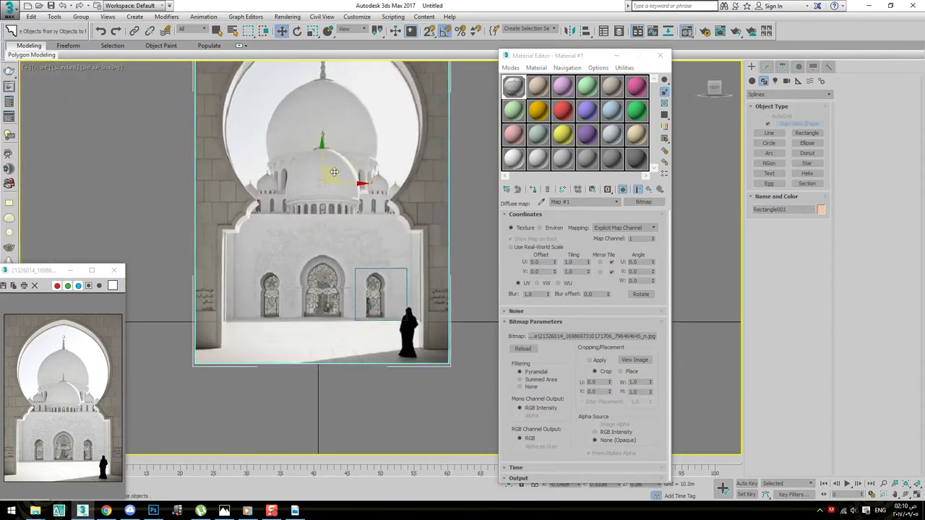
pyautogui.press('w')
pyautogui.moveTo(319, 144); pyautogui.dragTo(318, 125)
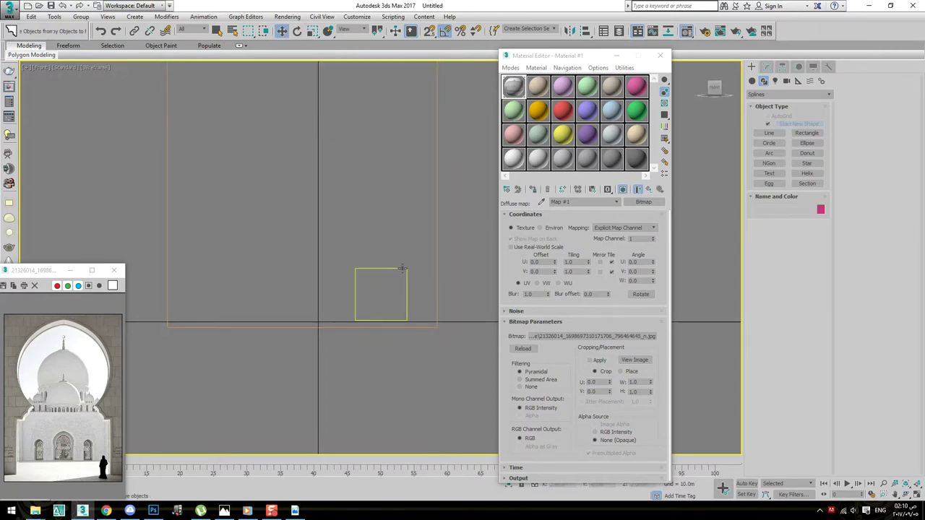
# Draw a reference rectangle beside the woman and scale the image plane to match it
pyautogui.rightClick(421, 264)
pyautogui.click(436, 216)
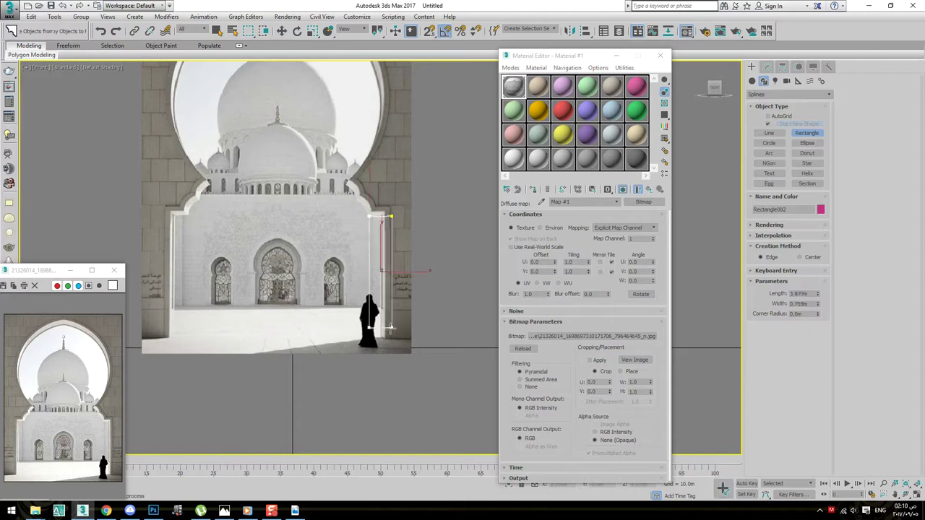
pyautogui.moveTo(427, 275); pyautogui.dragTo(434, 340)
pyautogui.moveTo(363, 247); pyautogui.dragTo(352, 257)
pyautogui.moveTo(286, 155)
pyautogui.mouseDown()
pyautogui.moveTo(306, 170)
pyautogui.moveTo(286, 163)
pyautogui.mouseUp()
pyautogui.press('w')
pyautogui.press('w')
# Move the image plane into position against the reference and close the material editor
pyautogui.click(424, 256)
pyautogui.scroll(-2, 424, 283)
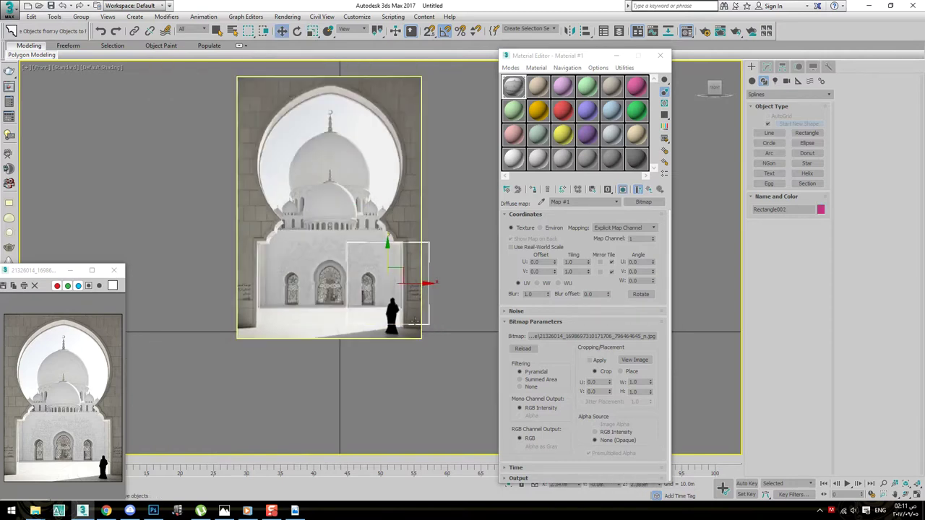
pyautogui.click(357, 217)
pyautogui.moveTo(338, 190); pyautogui.dragTo(365, 207)
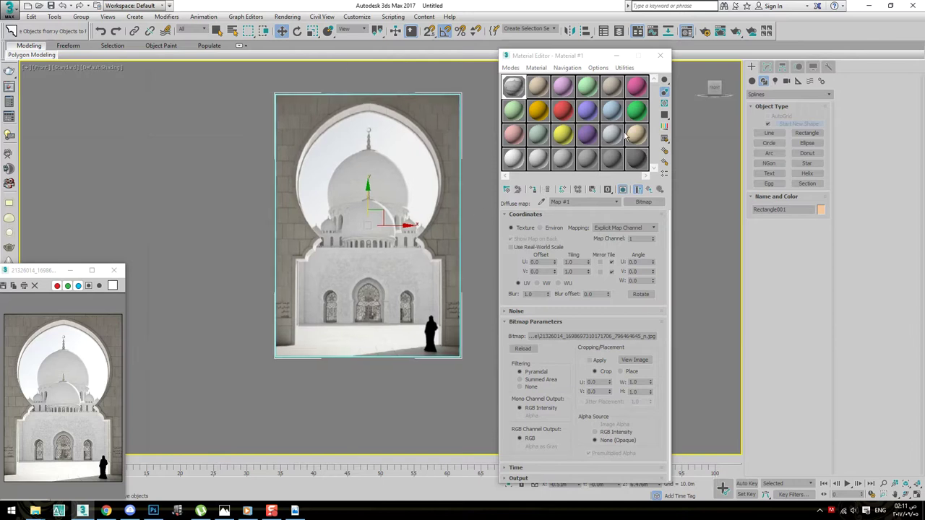
pyautogui.click(660, 56)
pyautogui.click(768, 67)
# Trace the right half of the arch with a Line spline from the top centre
pyautogui.click(751, 67)
pyautogui.click(769, 133)
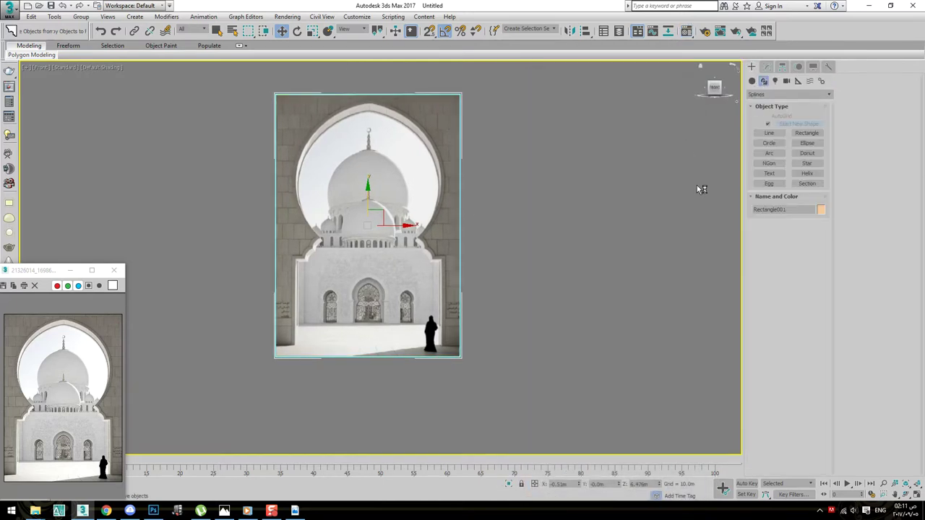
pyautogui.rightClick(535, 287)
pyautogui.scroll(5, 473, 334)
pyautogui.click(460, 369)
pyautogui.moveTo(463, 154); pyautogui.dragTo(467, 320, button='middle')
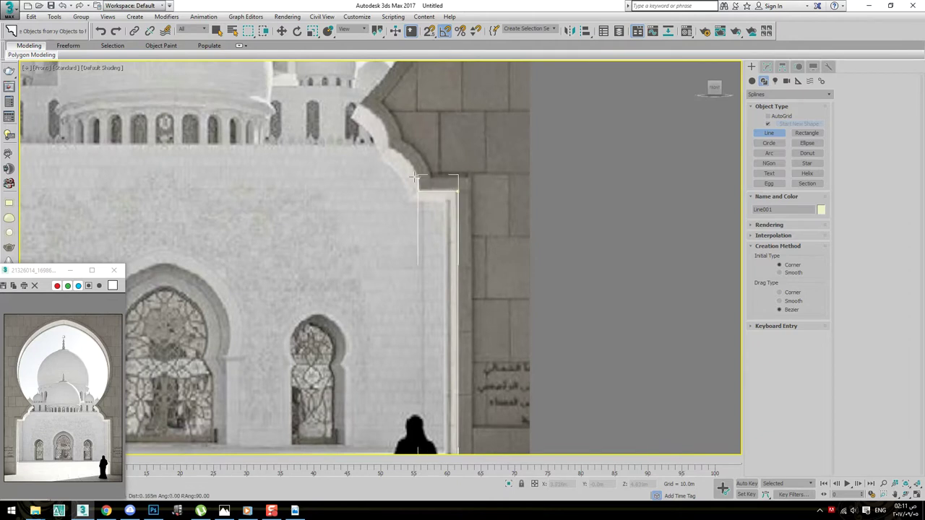
pyautogui.click(369, 104)
pyautogui.moveTo(369, 103)
pyautogui.mouseDown(button='middle')
pyautogui.moveTo(367, 184)
pyautogui.moveTo(443, 321)
pyautogui.mouseUp(button='middle')
pyautogui.scroll(-2, 366, 183)
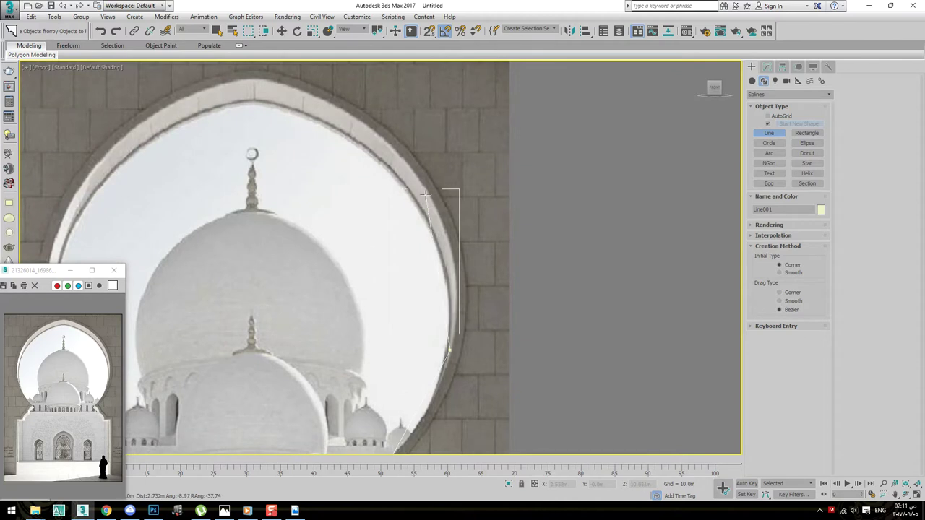
pyautogui.click(255, 79)
pyautogui.rightClick(255, 78)
pyautogui.scroll(-3, 255, 78)
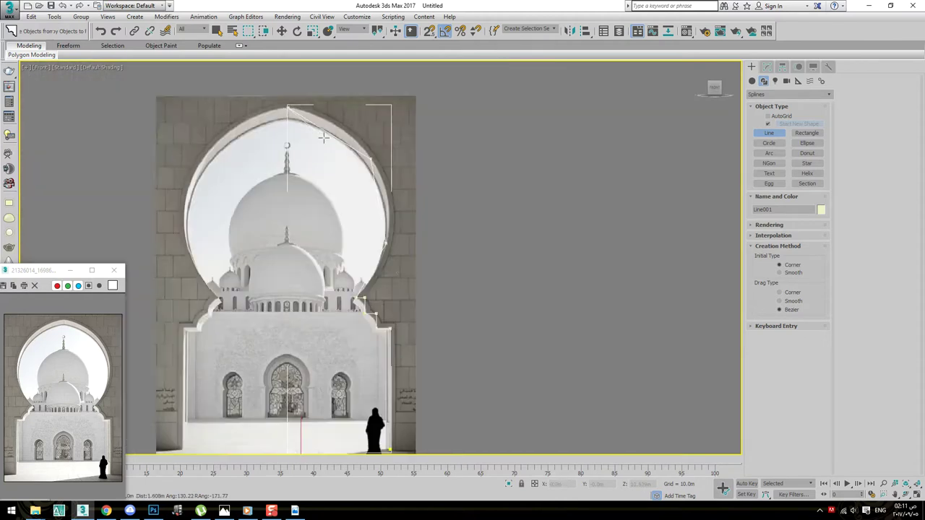
# Change the traced line's object colour
pyautogui.moveTo(254, 78); pyautogui.dragTo(340, 94, button='middle')
pyautogui.press('w')
pyautogui.scroll(5, 462, 253)
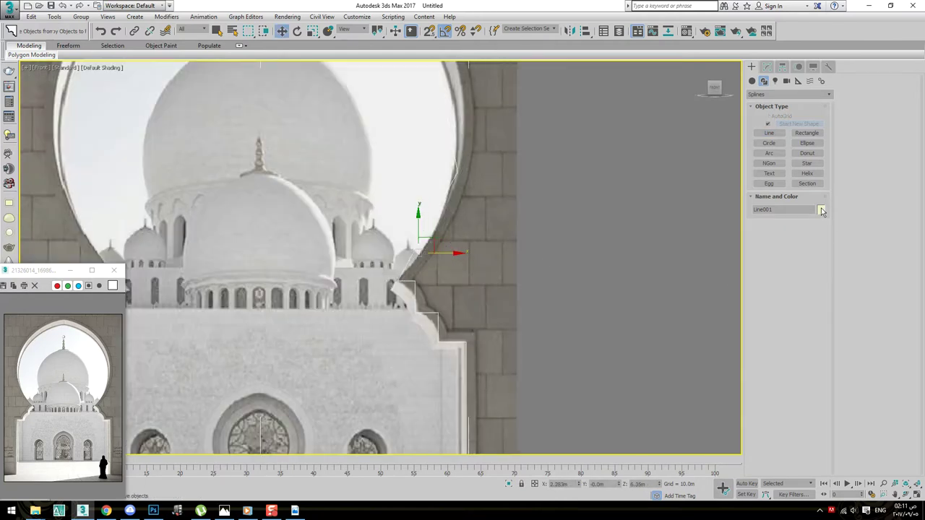
pyautogui.click(821, 210)
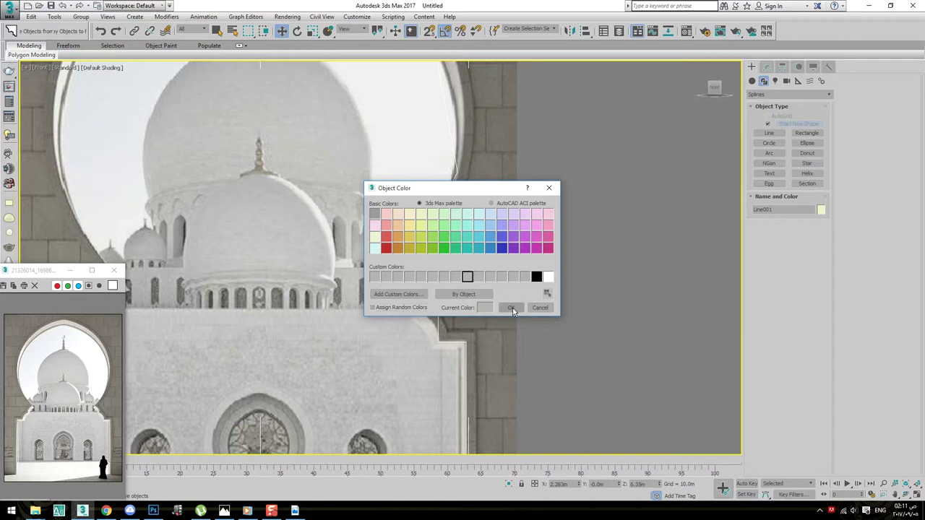
pyautogui.click(513, 308)
pyautogui.scroll(5, 463, 217)
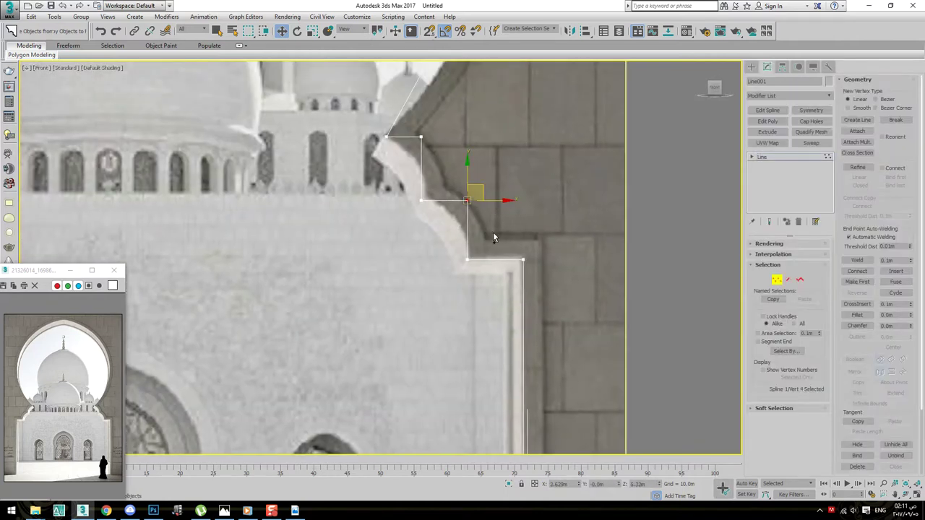
# Fillet the arch line's cusp corner vertices into rounded curves
pyautogui.moveTo(519, 166); pyautogui.dragTo(519, 201, button='middle')
pyautogui.click(857, 315)
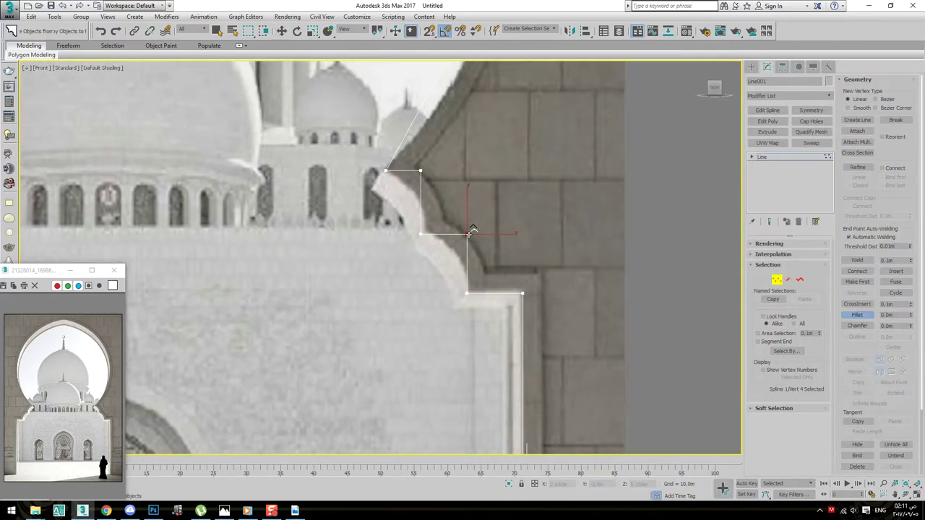
pyautogui.moveTo(468, 233); pyautogui.dragTo(477, 148)
pyautogui.scroll(4, 426, 173)
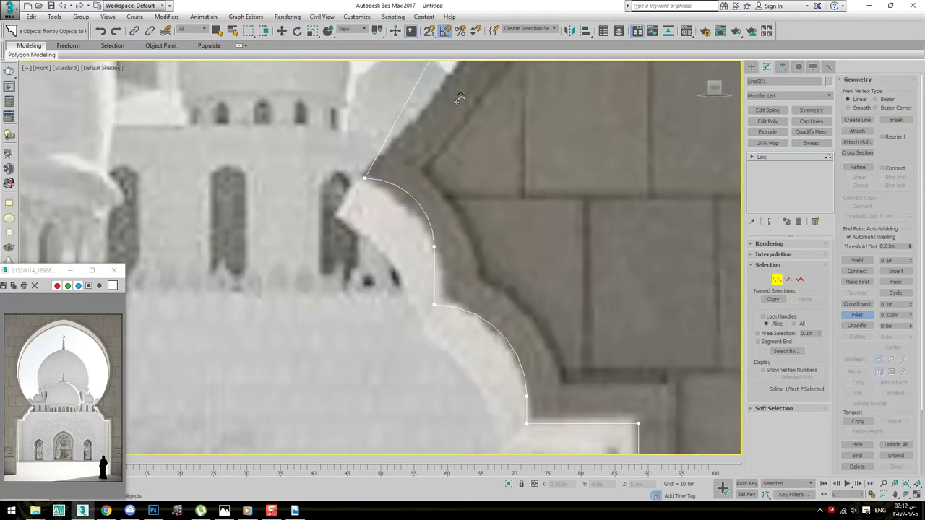
pyautogui.scroll(-4, 492, 233)
pyautogui.click(445, 262)
pyautogui.scroll(5, 445, 262)
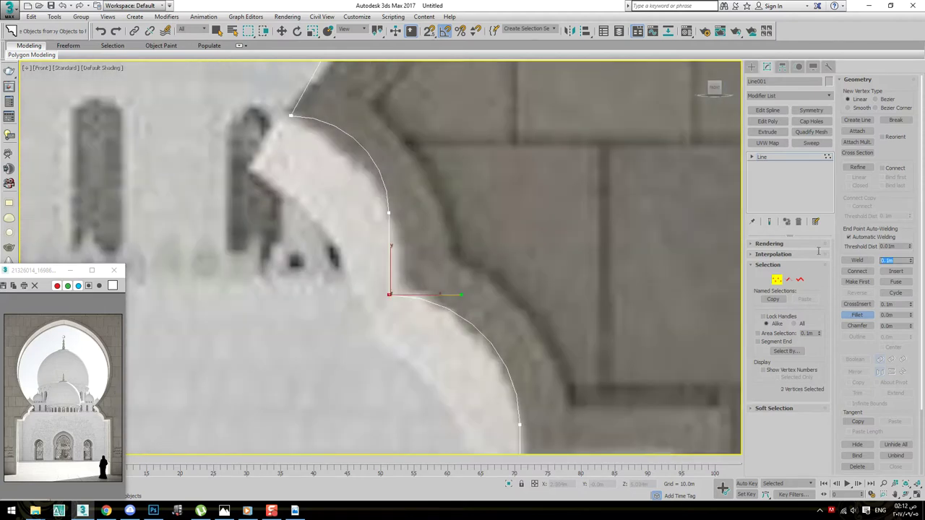
pyautogui.scroll(-2, 571, 275)
pyautogui.click(489, 320)
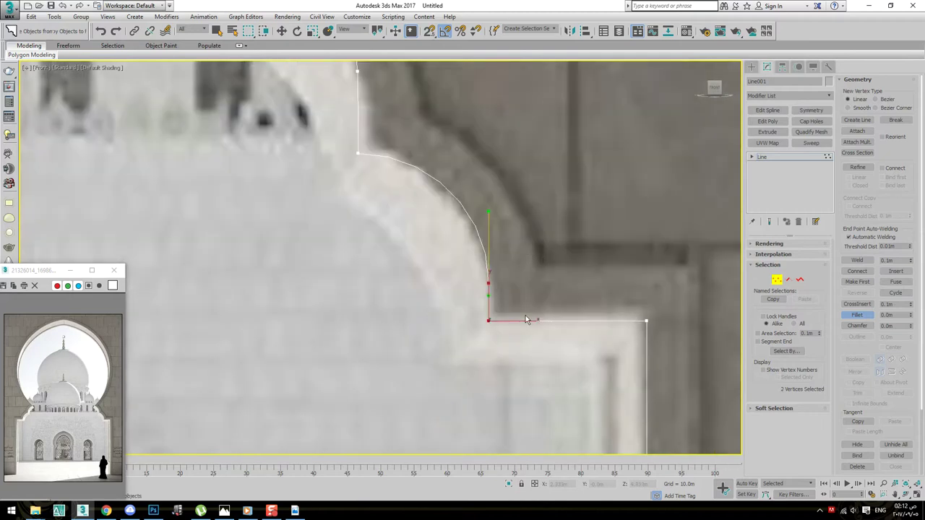
pyautogui.scroll(1, 526, 315)
pyautogui.scroll(-2, 429, 344)
# Set the line's Interpolation Steps to 15 to smooth its curves
pyautogui.press('2')
pyautogui.click(775, 256)
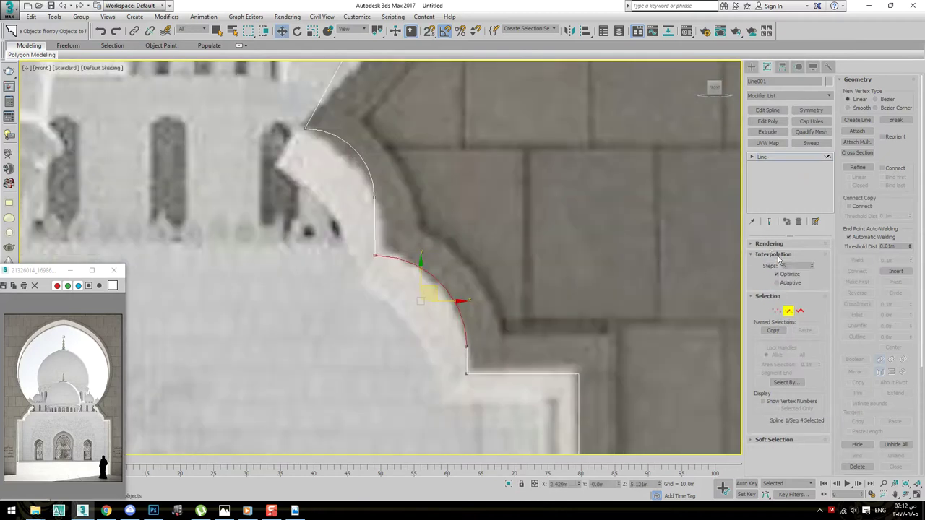
pyautogui.scroll(-3, 496, 236)
pyautogui.scroll(-2, 489, 243)
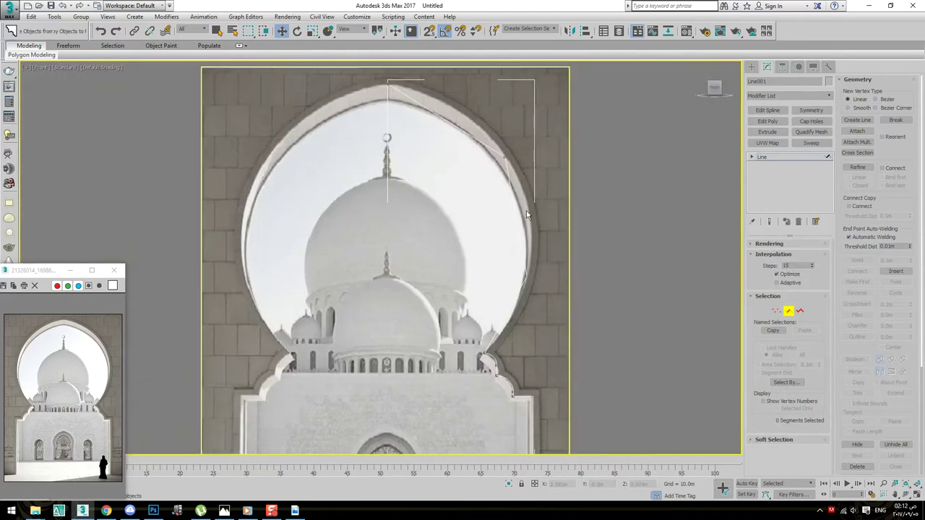
pyautogui.scroll(4, 526, 210)
pyautogui.moveTo(607, 246); pyautogui.dragTo(515, 229, button='middle')
pyautogui.press('1')
pyautogui.click(508, 228)
pyautogui.scroll(-2, 514, 230)
# Draw an Arc following the arch's right curve
pyautogui.rightClick(420, 176)
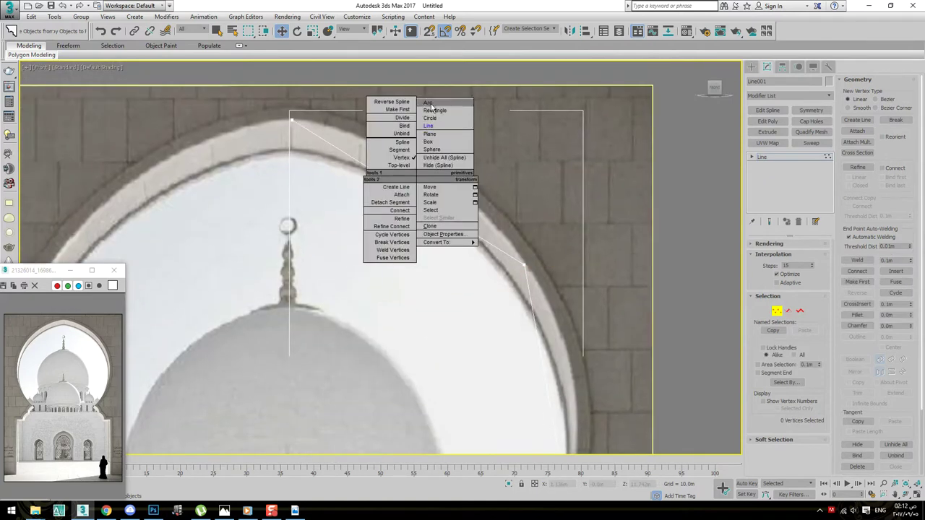
pyautogui.click(428, 104)
pyautogui.scroll(-2, 431, 106)
pyautogui.scroll(-2, 493, 392)
pyautogui.moveTo(399, 246); pyautogui.dragTo(467, 436)
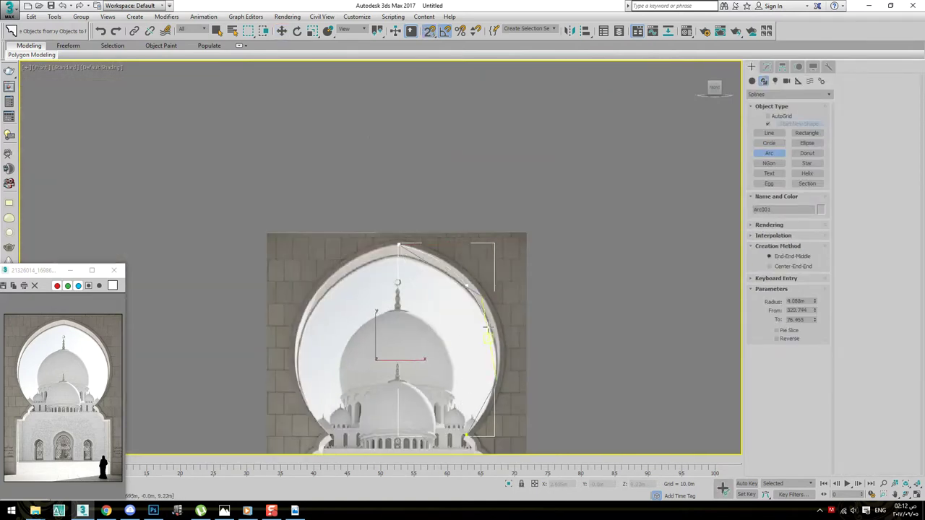
pyautogui.scroll(2, 484, 322)
pyautogui.scroll(2, 423, 151)
pyautogui.scroll(1, 497, 126)
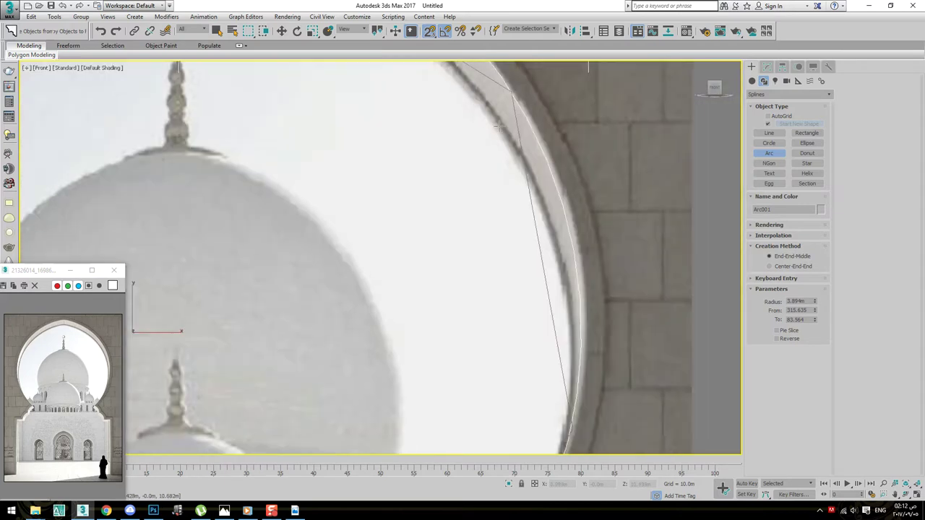
pyautogui.scroll(-3, 496, 127)
pyautogui.scroll(1, 506, 196)
# Attach the new arc to Line001
pyautogui.click(512, 196)
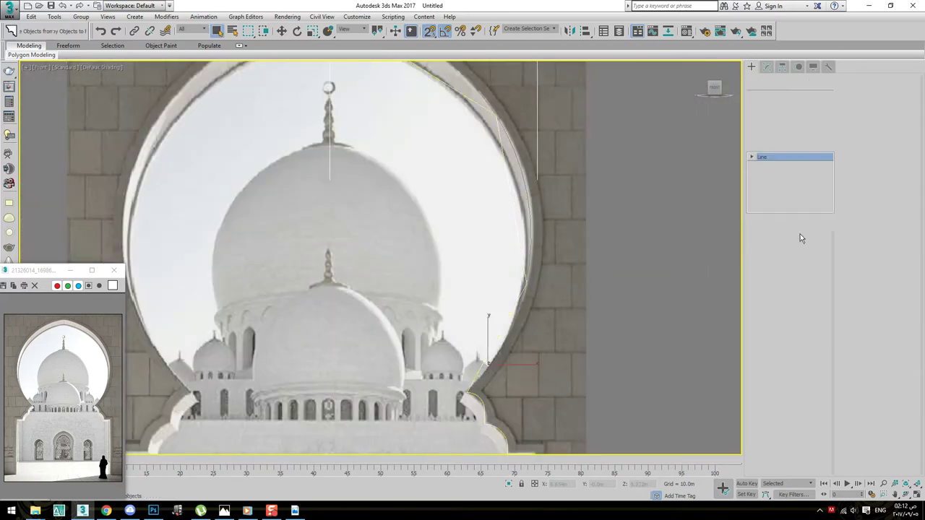
pyautogui.scroll(1, 506, 145)
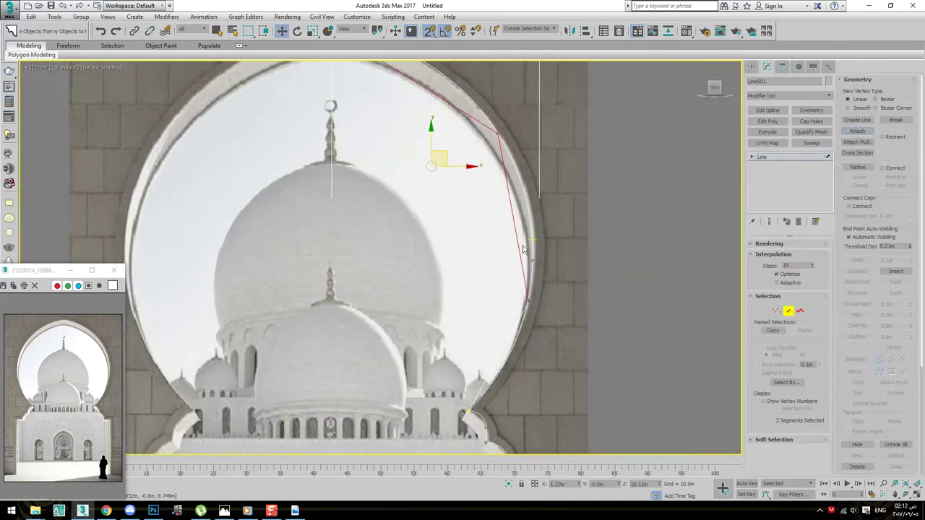
pyautogui.scroll(-1, 477, 127)
pyautogui.scroll(-1, 466, 118)
pyautogui.scroll(3, 463, 116)
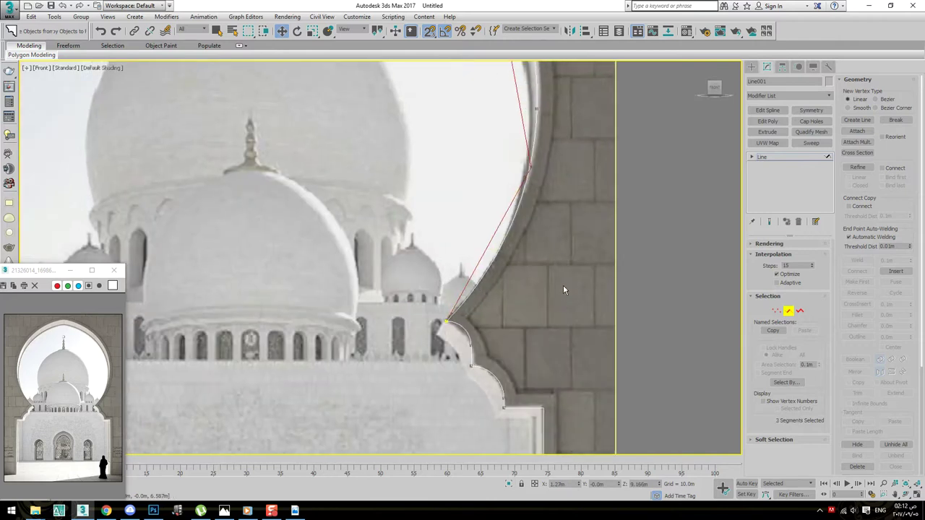
pyautogui.scroll(2, 563, 285)
# Clear the vertex selection and select the mosque reference plane
pyautogui.press('1')
pyautogui.click(857, 261)
pyautogui.scroll(-4, 433, 304)
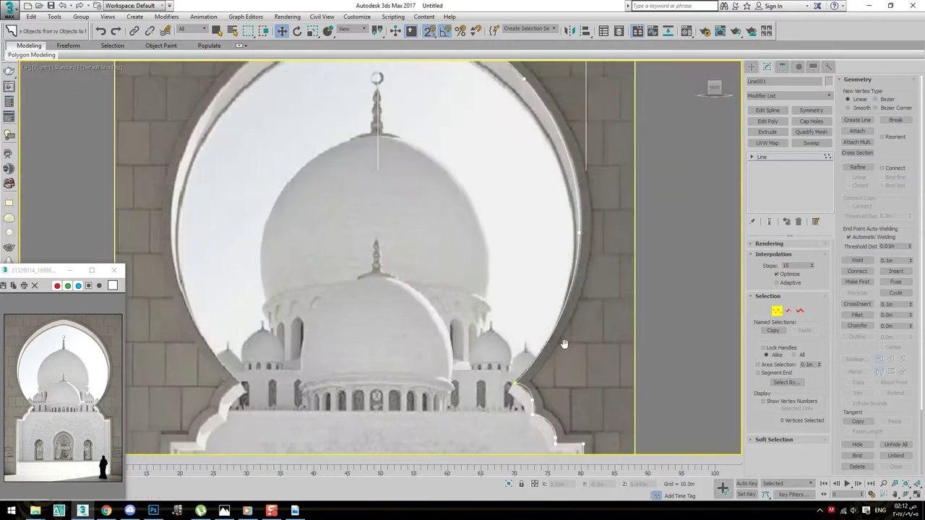
pyautogui.scroll(6, 394, 341)
pyautogui.scroll(-1, 570, 318)
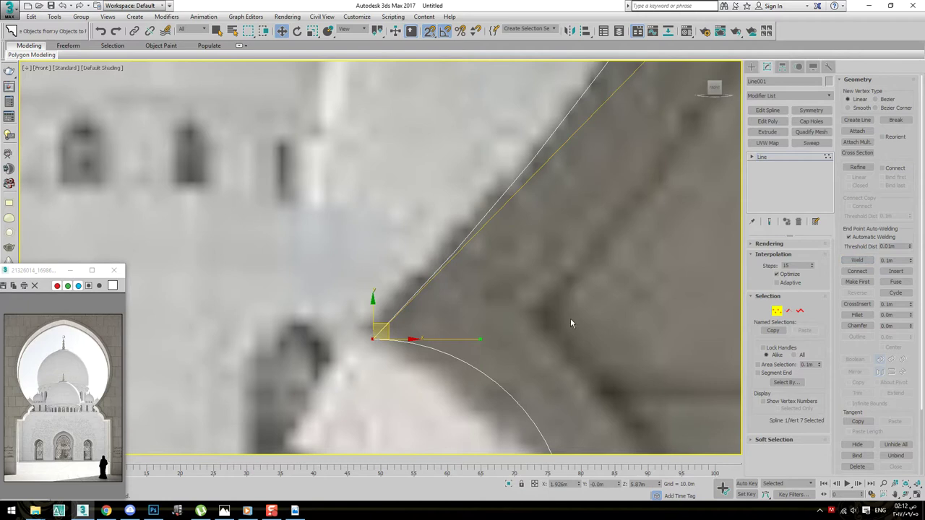
pyautogui.scroll(-2, 537, 314)
pyautogui.scroll(-3, 557, 248)
pyautogui.click(562, 199)
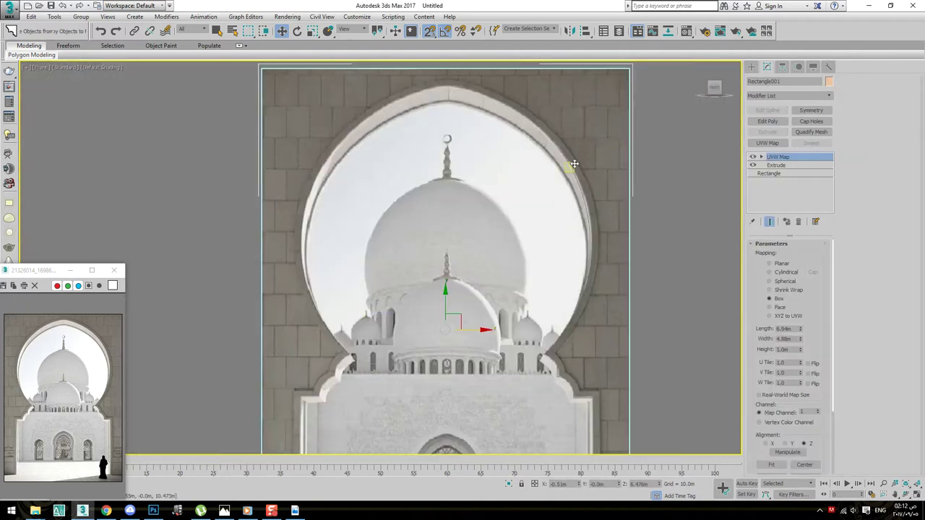
# Tick Freeze in the photo plane's Object Properties, then reselect Line001
pyautogui.rightClick(619, 149)
pyautogui.click(656, 225)
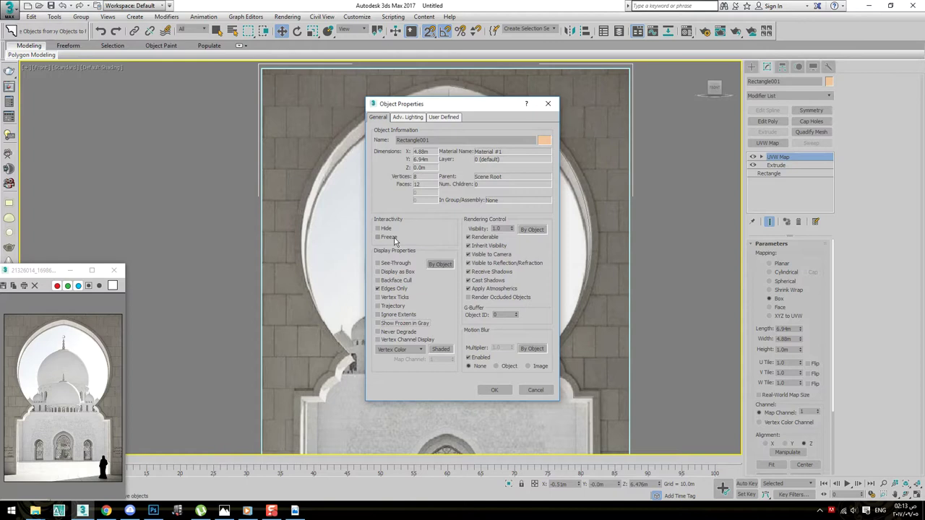
pyautogui.click(489, 392)
pyautogui.scroll(-3, 407, 194)
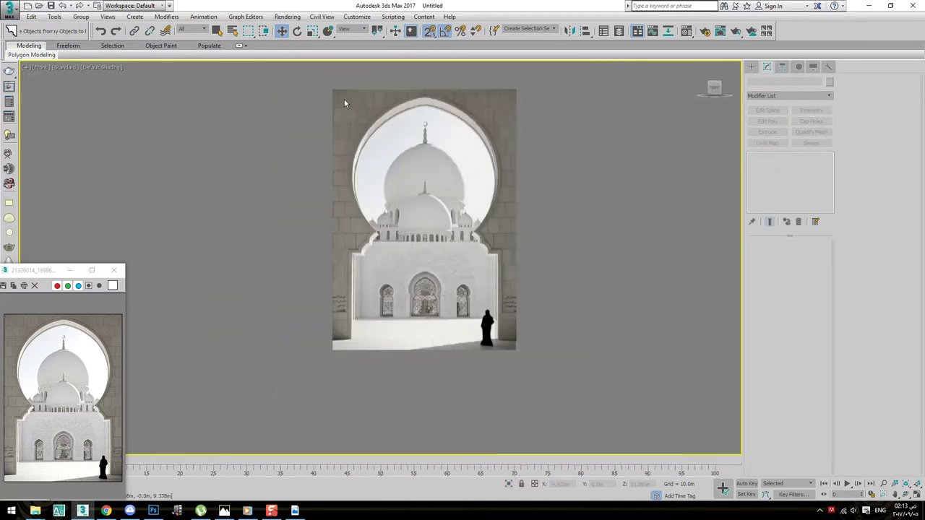
pyautogui.scroll(3, 425, 145)
pyautogui.scroll(3, 547, 234)
pyautogui.click(547, 233)
# Set Line001's wire colour to black
pyautogui.scroll(3, 568, 308)
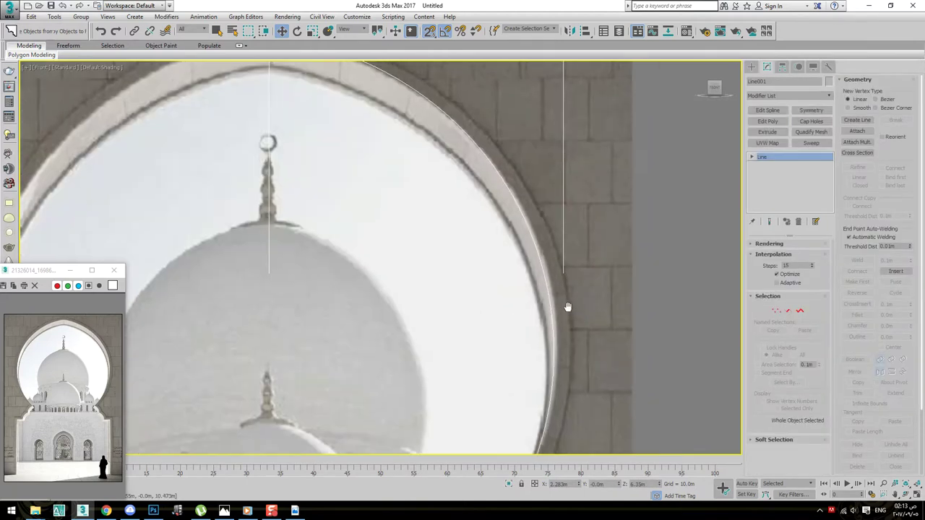
pyautogui.scroll(-3, 568, 307)
pyautogui.press('1')
pyautogui.click(829, 81)
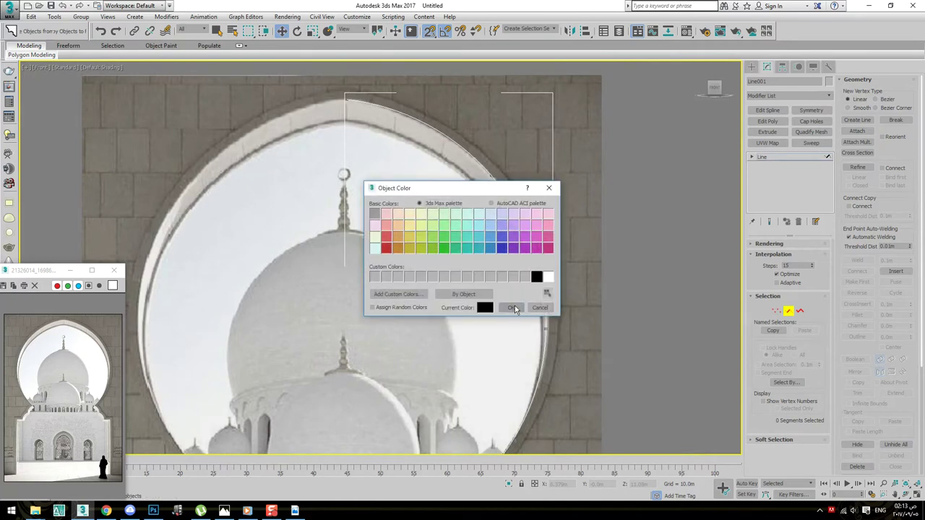
pyautogui.click(516, 309)
pyautogui.press('1')
# Select the arch's right-curve segments and Divide them to add vertices
pyautogui.moveTo(437, 142); pyautogui.dragTo(449, 175, button='middle')
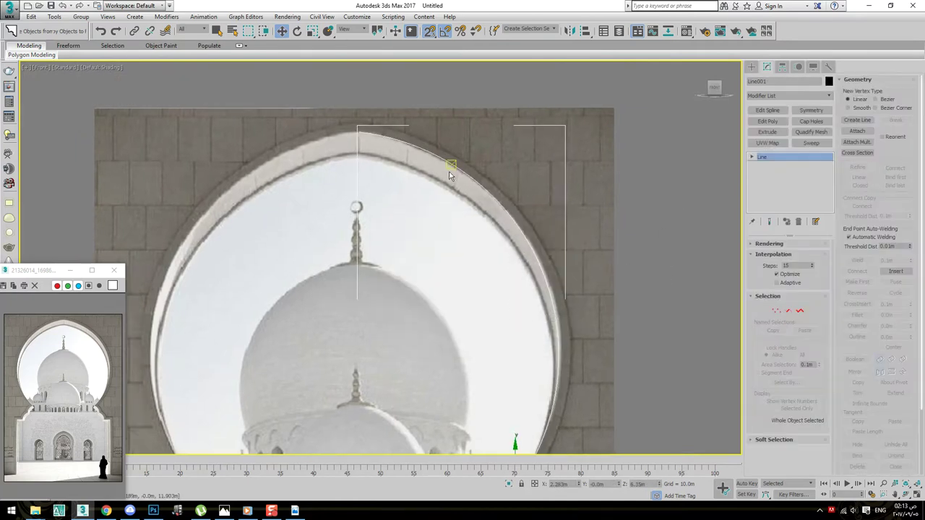
pyautogui.press('2')
pyautogui.scroll(2, 450, 175)
pyautogui.scroll(-2, 381, 251)
pyautogui.moveTo(381, 252); pyautogui.dragTo(501, 223, button='middle')
pyautogui.moveTo(502, 223); pyautogui.dragTo(574, 353)
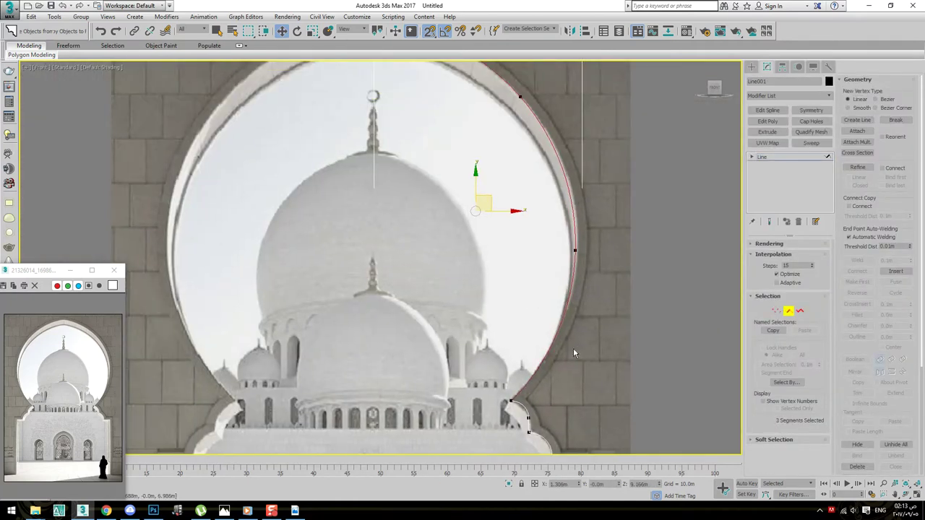
pyautogui.scroll(-4, 867, 382)
pyautogui.moveTo(650, 326); pyautogui.dragTo(640, 299, button='middle')
pyautogui.click(896, 353)
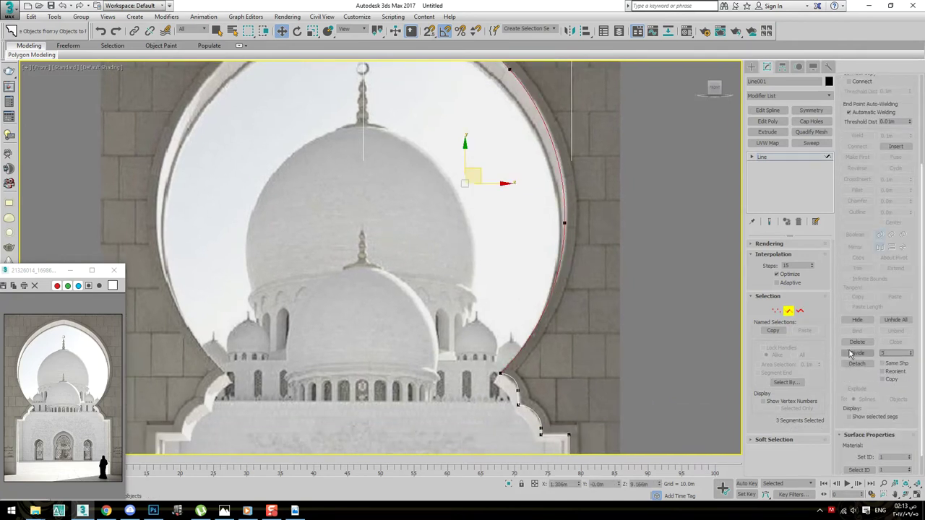
pyautogui.click(858, 353)
# Pan down to the arch base and back, then reselect half-arch Line001
pyautogui.scroll(-3, 585, 337)
pyautogui.scroll(3, 549, 348)
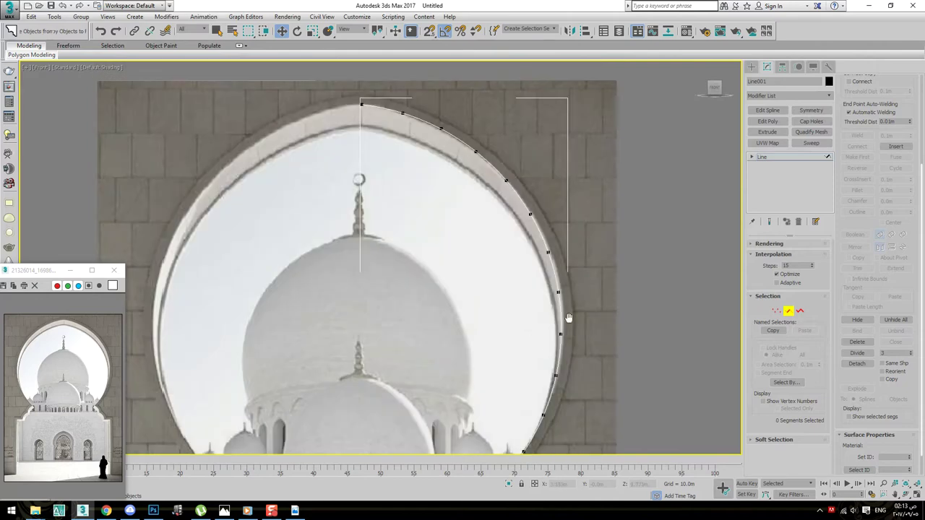
pyautogui.moveTo(569, 318); pyautogui.dragTo(582, 94, button='middle')
pyautogui.scroll(3, 636, 383)
pyautogui.moveTo(636, 383); pyautogui.dragTo(617, 302, button='middle')
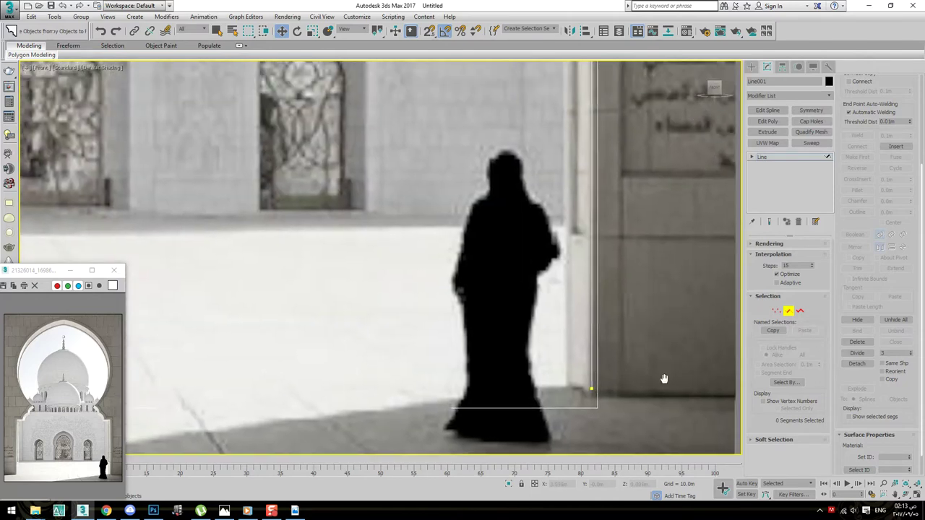
pyautogui.click(571, 189)
pyautogui.scroll(2, 572, 189)
pyautogui.scroll(-5, 488, 359)
pyautogui.scroll(5, 304, 143)
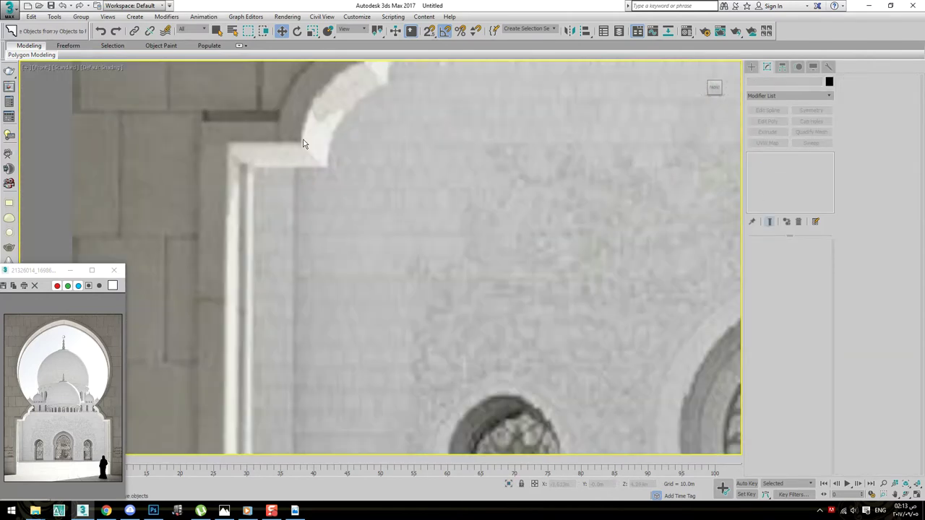
pyautogui.moveTo(304, 143); pyautogui.dragTo(291, 384, button='middle')
pyautogui.scroll(2, 275, 351)
pyautogui.scroll(-5, 455, 240)
pyautogui.click(462, 144)
pyautogui.moveTo(472, 141)
pyautogui.mouseDown(button='middle')
pyautogui.moveTo(472, 182)
pyautogui.moveTo(464, 119)
pyautogui.mouseUp(button='middle')
# Clone the half-arch as instance Line002 and place it right of the arch
pyautogui.hotkey('ctrl', 'v')
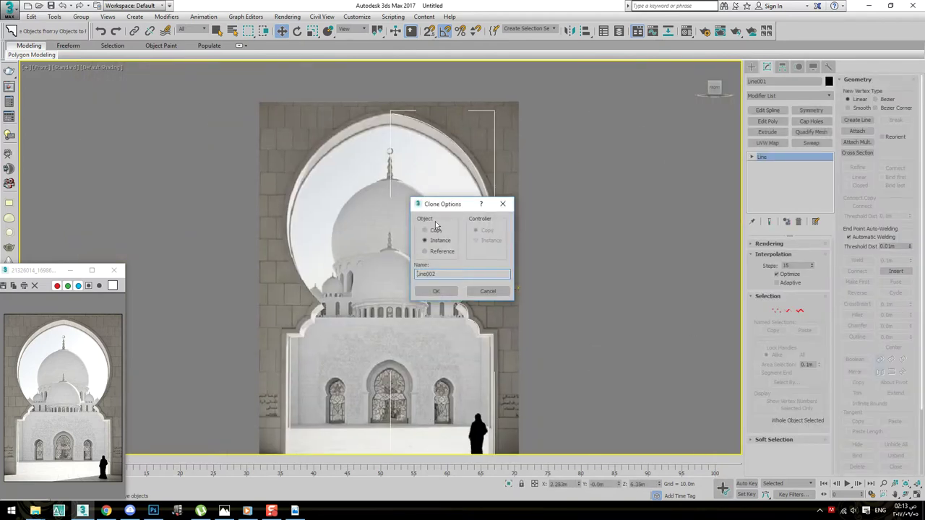
pyautogui.click(441, 287)
pyautogui.moveTo(530, 347); pyautogui.dragTo(531, 322, button='middle')
pyautogui.moveTo(578, 484); pyautogui.dragTo(568, 350)
pyautogui.moveTo(569, 350); pyautogui.dragTo(549, 363, button='middle')
# Copy the half-arch as Line003 and mirror it horizontally into the left half
pyautogui.click(477, 144)
pyautogui.moveTo(462, 136); pyautogui.dragTo(481, 176, button='middle')
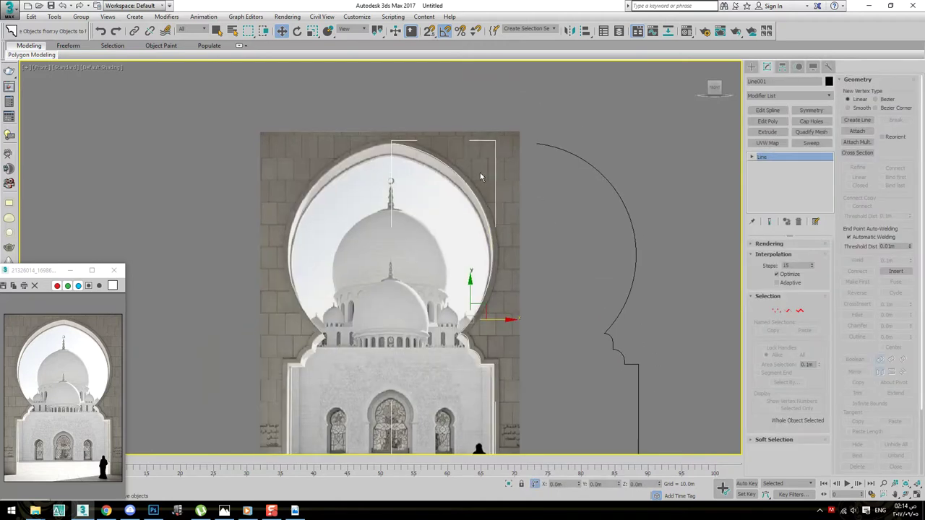
pyautogui.scroll(4, 426, 137)
pyautogui.scroll(-2, 434, 154)
pyautogui.scroll(-2, 438, 162)
pyautogui.keyDown('shift'); pyautogui.moveTo(518, 290); pyautogui.dragTo(457, 289); pyautogui.keyUp('shift')
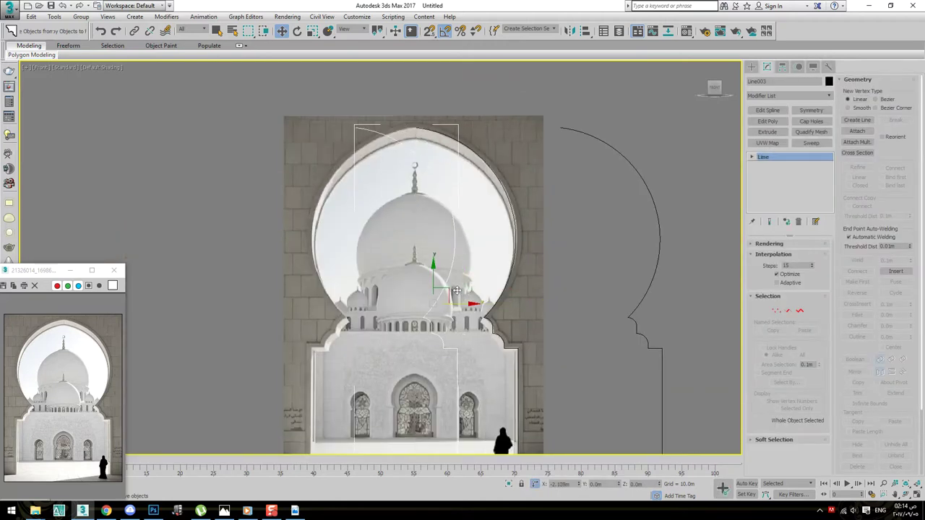
pyautogui.click(457, 296)
pyautogui.click(570, 32)
pyautogui.click(471, 304)
# Snap Line003's top end to the apex and attach the other half-arch line
pyautogui.press('s')
pyautogui.scroll(5, 506, 169)
pyautogui.moveTo(518, 175); pyautogui.dragTo(516, 187)
pyautogui.click(857, 131)
pyautogui.click(641, 208)
pyautogui.press('1')
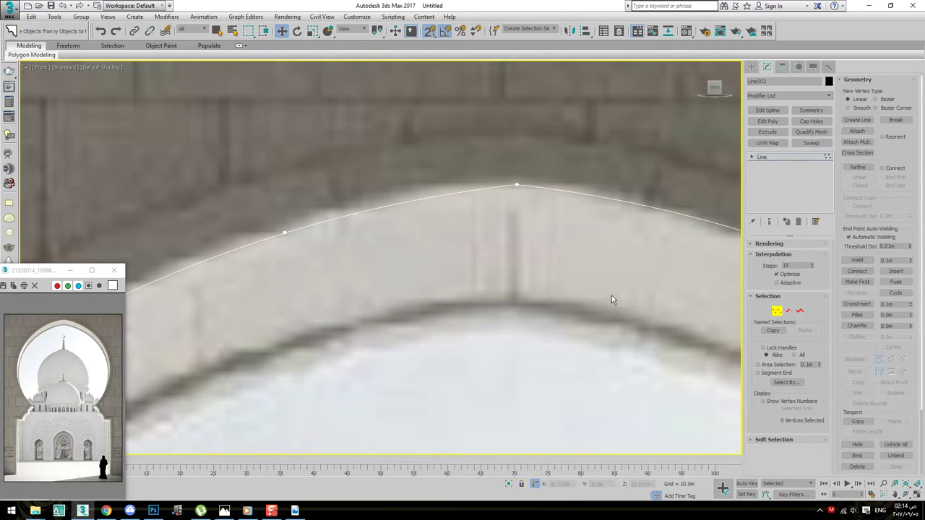
# Try Fillet on the arch's apex vertex, then leave Vertex level
pyautogui.scroll(-3, 612, 296)
pyautogui.scroll(3, 533, 327)
pyautogui.click(861, 316)
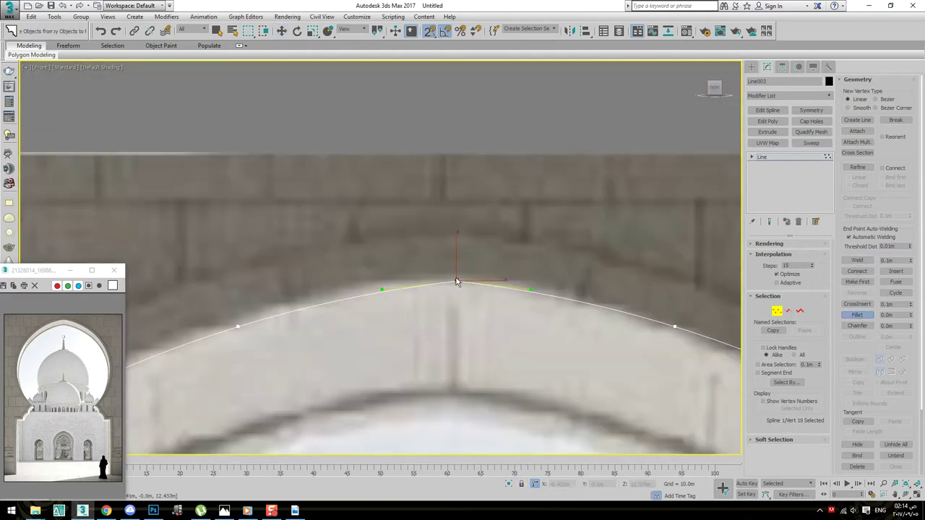
pyautogui.press('1')
# Select the whole 38-vertex arch spline at Spline level
pyautogui.scroll(-5, 535, 239)
pyautogui.scroll(2, 546, 216)
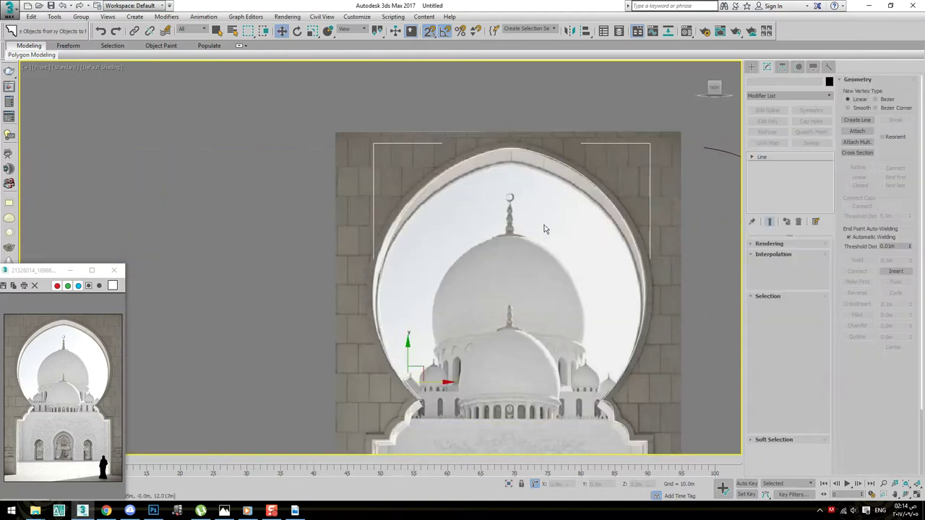
pyautogui.scroll(1, 548, 210)
pyautogui.scroll(2, 549, 204)
pyautogui.scroll(3, 550, 204)
pyautogui.scroll(-2, 550, 209)
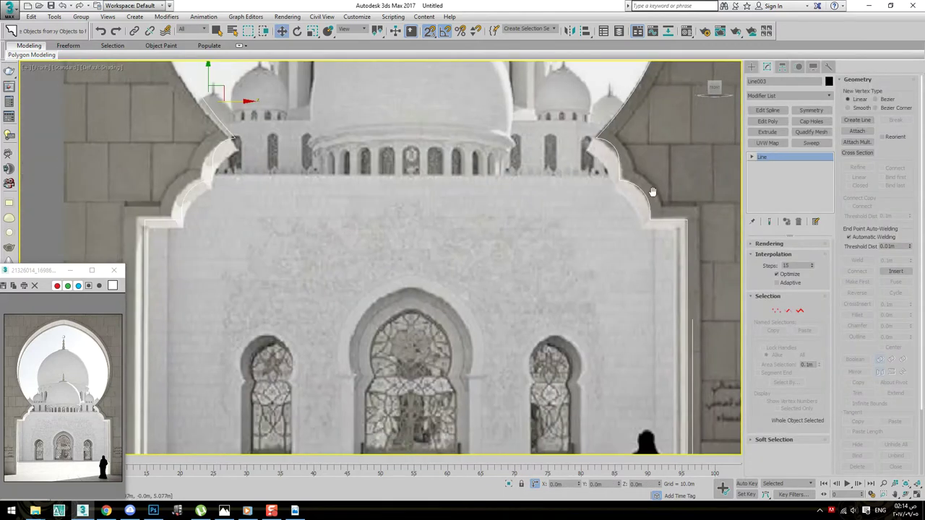
pyautogui.scroll(2, 550, 217)
pyautogui.scroll(1, 397, 224)
pyautogui.moveTo(398, 224); pyautogui.dragTo(546, 224, button='middle')
pyautogui.scroll(-2, 549, 226)
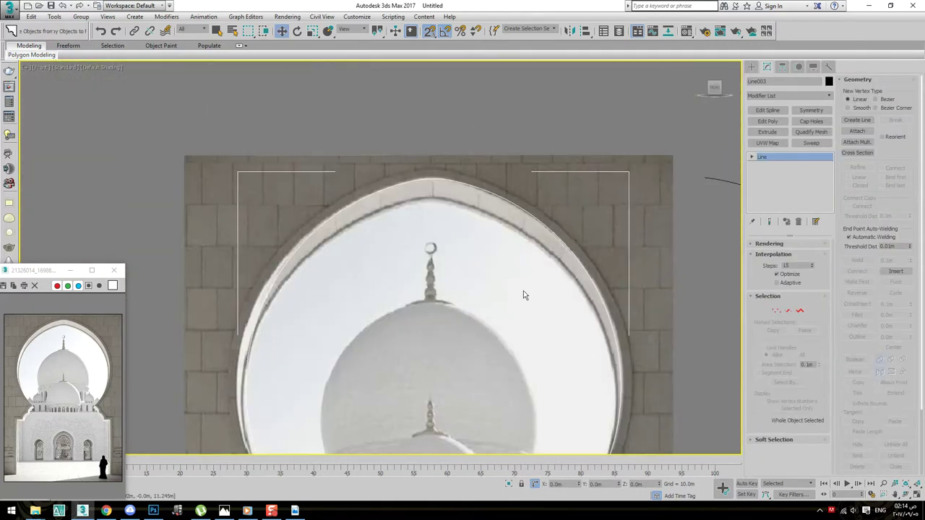
pyautogui.press('3')
pyautogui.hotkey('ctrl', 'a')
pyautogui.scroll(-2, 538, 295)
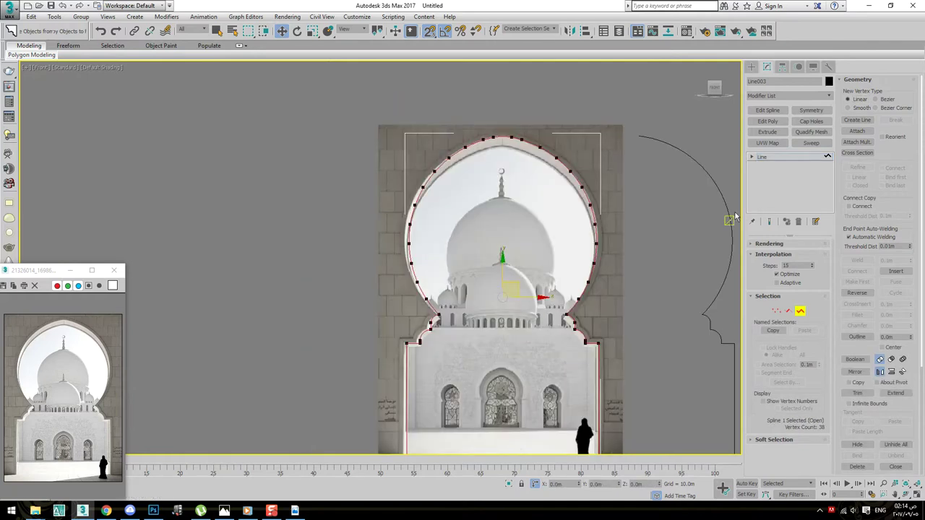
# Place a spare copy of the arch outline to the left and deselect it
pyautogui.press('3')
pyautogui.press('Return')
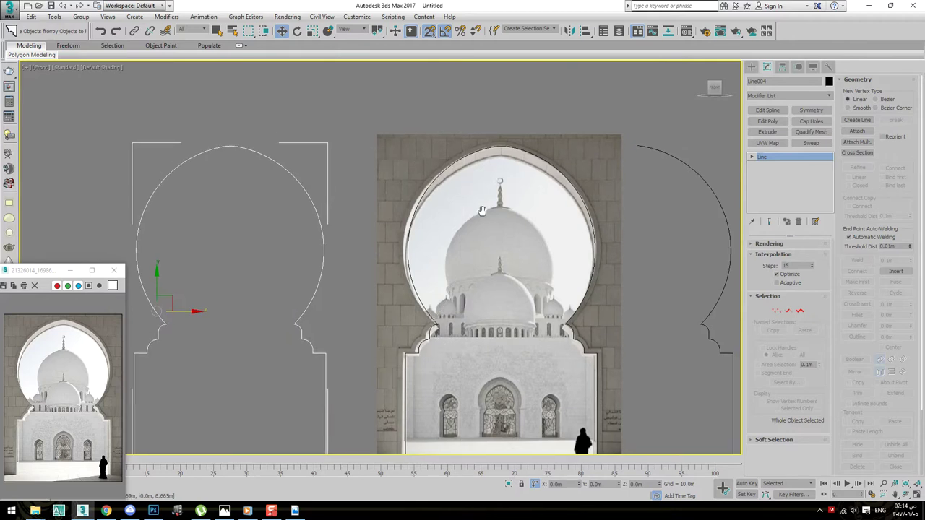
pyautogui.click(303, 165)
pyautogui.scroll(3, 483, 122)
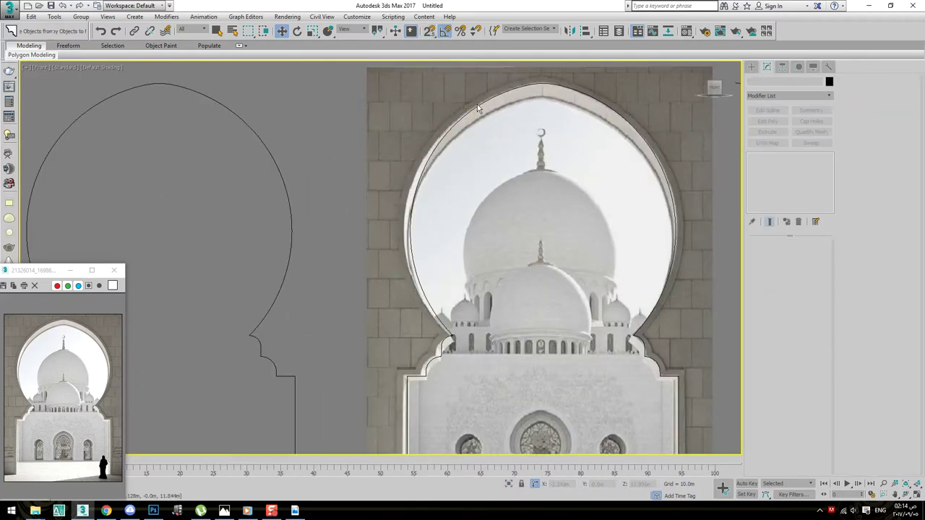
# Apply Outline to Line003's spline to give the arch thickness
pyautogui.click(470, 110)
pyautogui.scroll(3, 496, 123)
pyautogui.press('3')
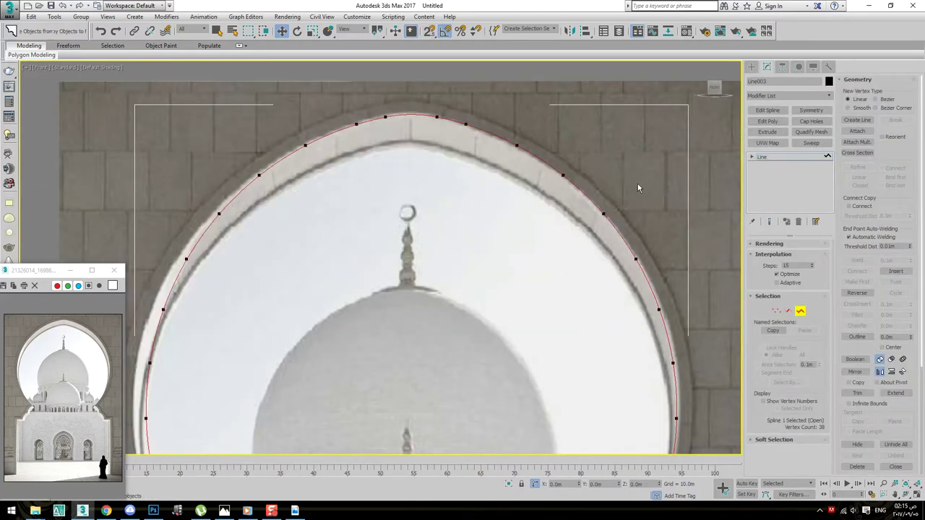
pyautogui.scroll(5, 651, 289)
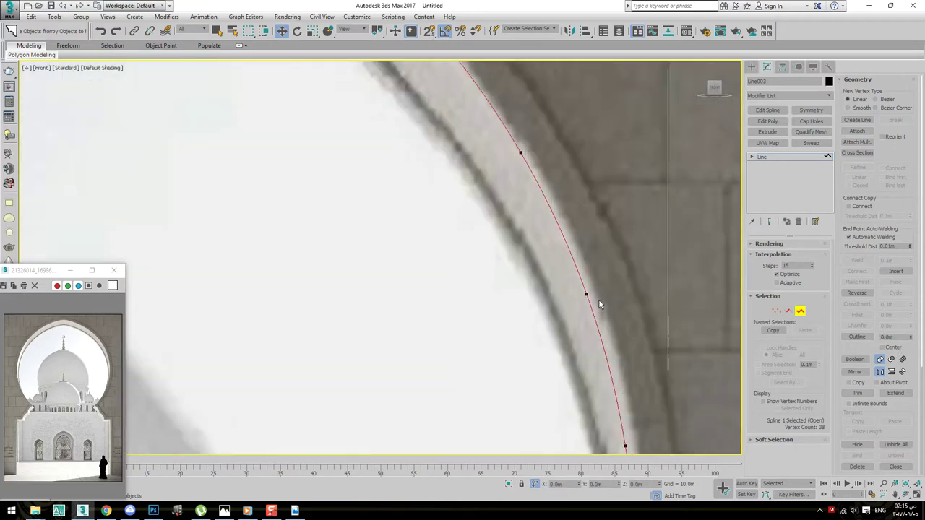
pyautogui.press('Return')
pyautogui.scroll(-5, 517, 358)
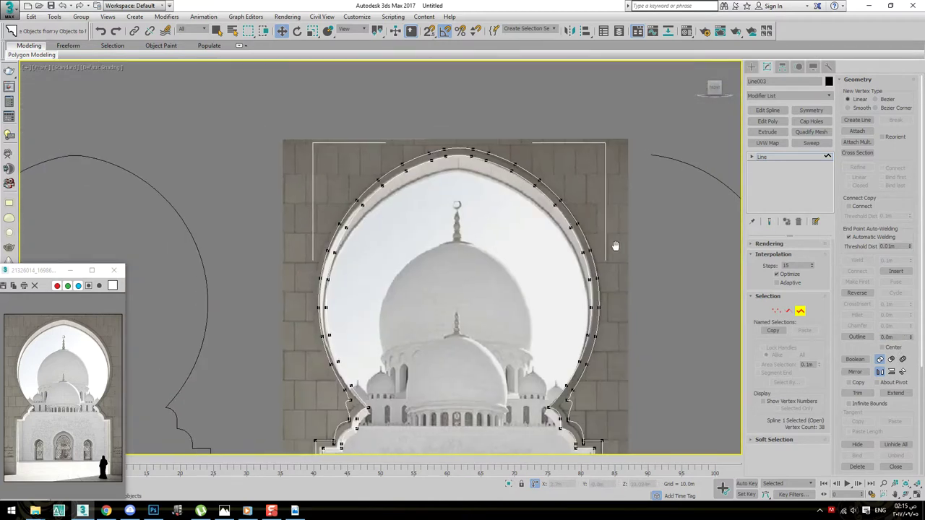
# Add an Extrude modifier, then return to the line's vertex level beneath it
pyautogui.click(768, 132)
pyautogui.scroll(5, 574, 218)
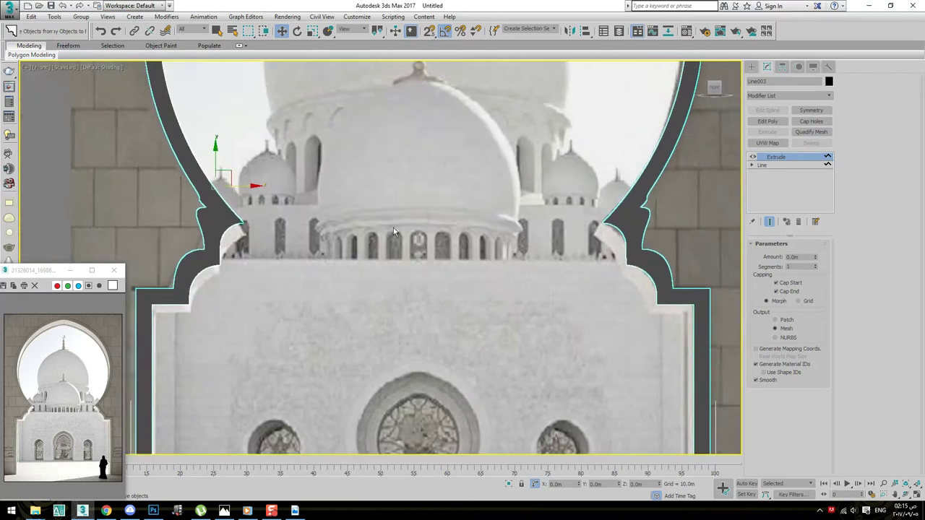
pyautogui.scroll(-5, 393, 228)
pyautogui.scroll(5, 551, 224)
pyautogui.moveTo(631, 165); pyautogui.dragTo(672, 174, button='middle')
pyautogui.click(752, 165)
pyautogui.click(769, 173)
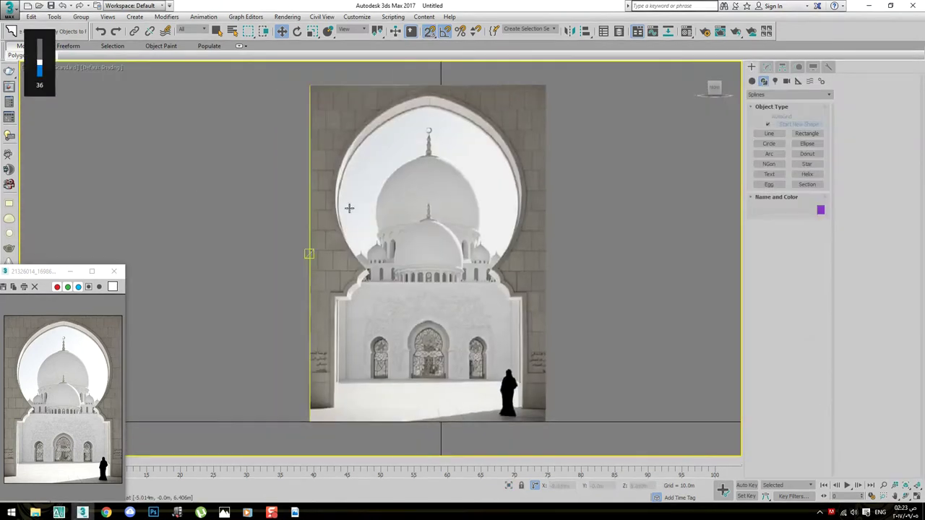
# Tick Freeze in Rectangle001's Object Properties and confirm with OK
pyautogui.rightClick(465, 198)
pyautogui.click(492, 266)
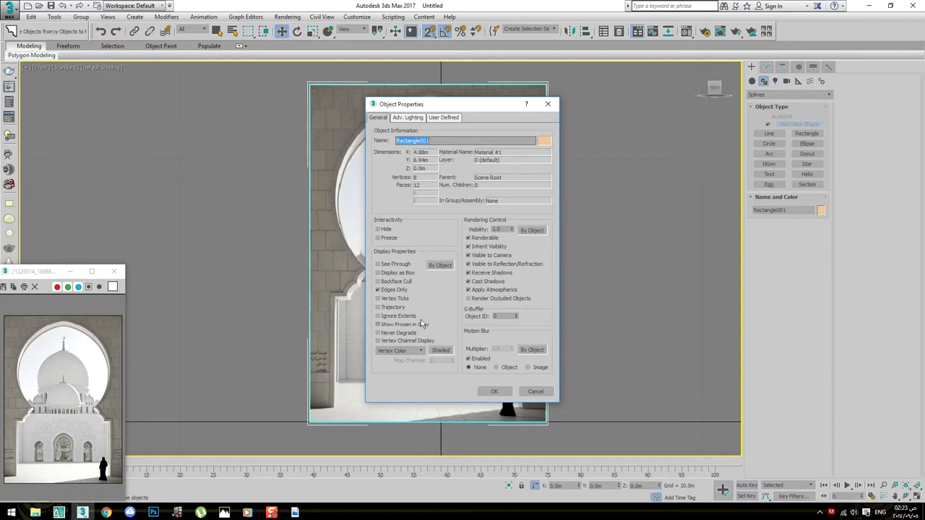
pyautogui.click(390, 239)
pyautogui.click(490, 391)
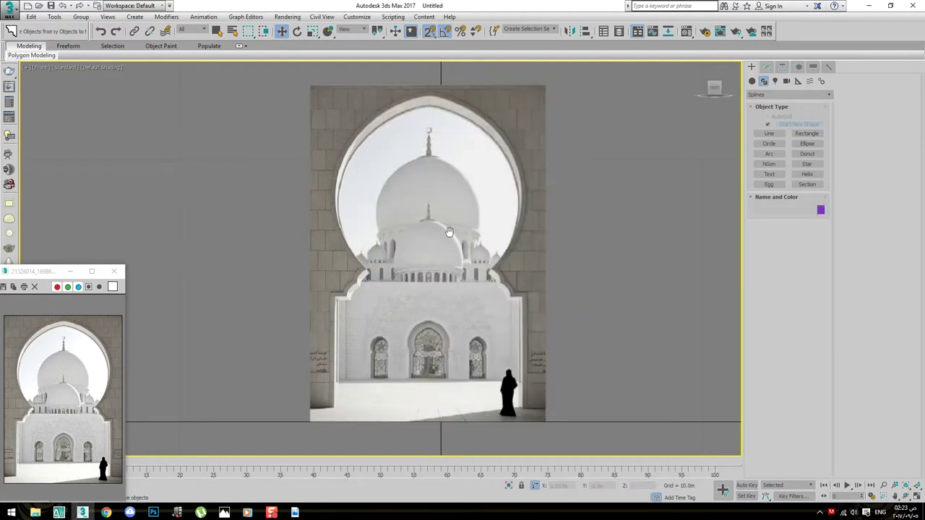
# Start a new line at the right jamb's bottom and trace its stepped corners
pyautogui.rightClick(487, 240)
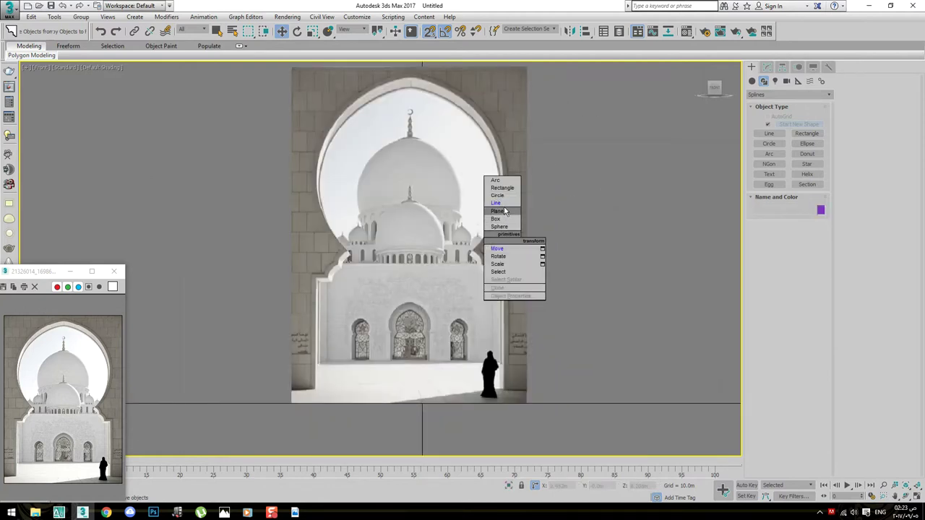
pyautogui.click(499, 208)
pyautogui.scroll(4, 509, 406)
pyautogui.scroll(2, 508, 406)
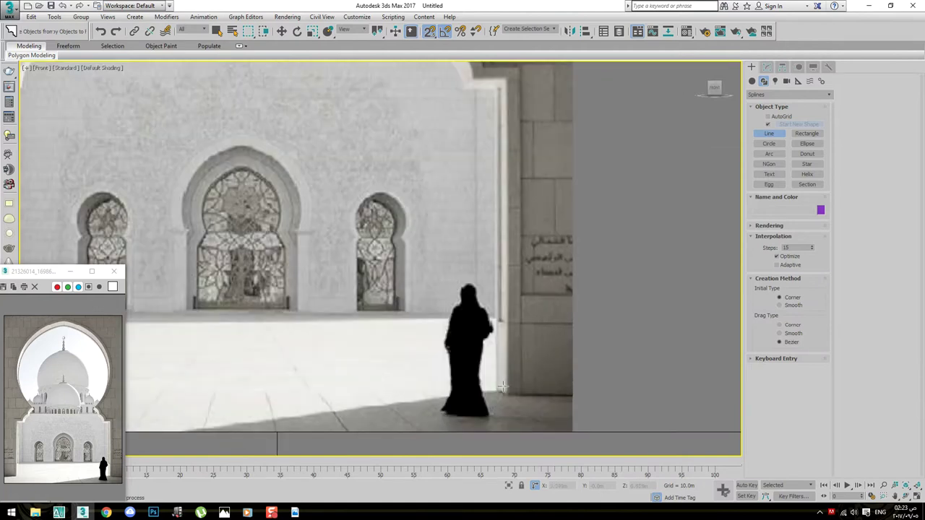
pyautogui.click(499, 395)
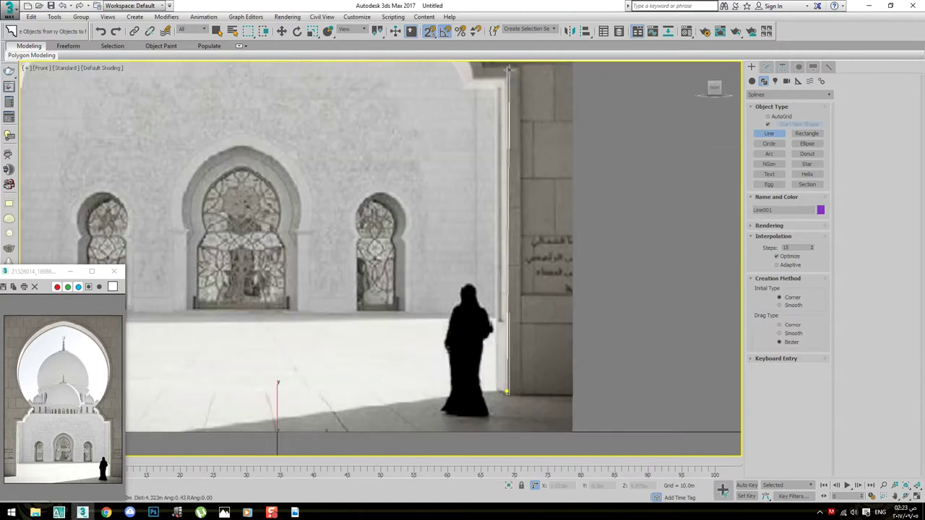
pyautogui.scroll(5, 498, 94)
pyautogui.scroll(-5, 497, 139)
pyautogui.scroll(4, 497, 139)
pyautogui.click(505, 158)
pyautogui.click(437, 158)
pyautogui.click(382, 79)
# Continue the line along the stepped profile and curved edge up to the arch apex, then finish it
pyautogui.moveTo(389, 71); pyautogui.dragTo(393, 207, button='middle')
pyautogui.click(383, 138)
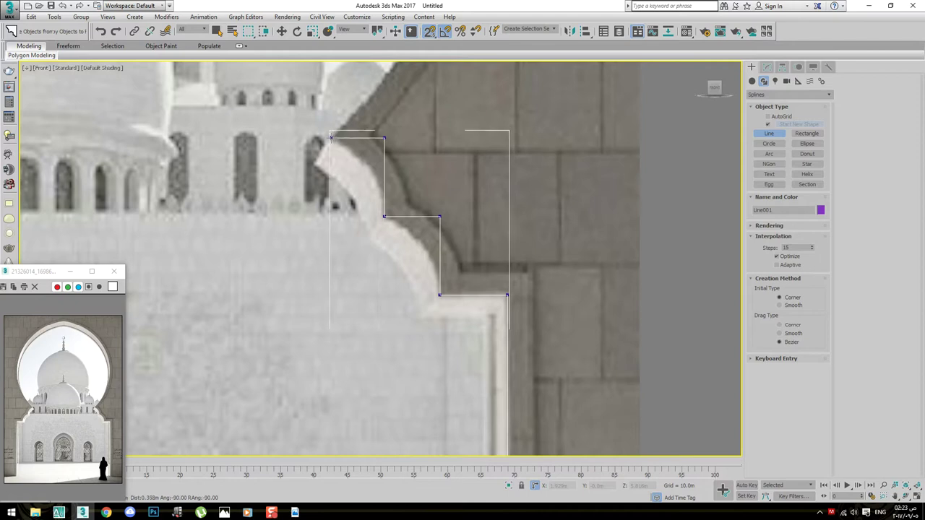
pyautogui.click(331, 138)
pyautogui.scroll(-3, 331, 138)
pyautogui.moveTo(405, 120); pyautogui.dragTo(433, 255, button='middle')
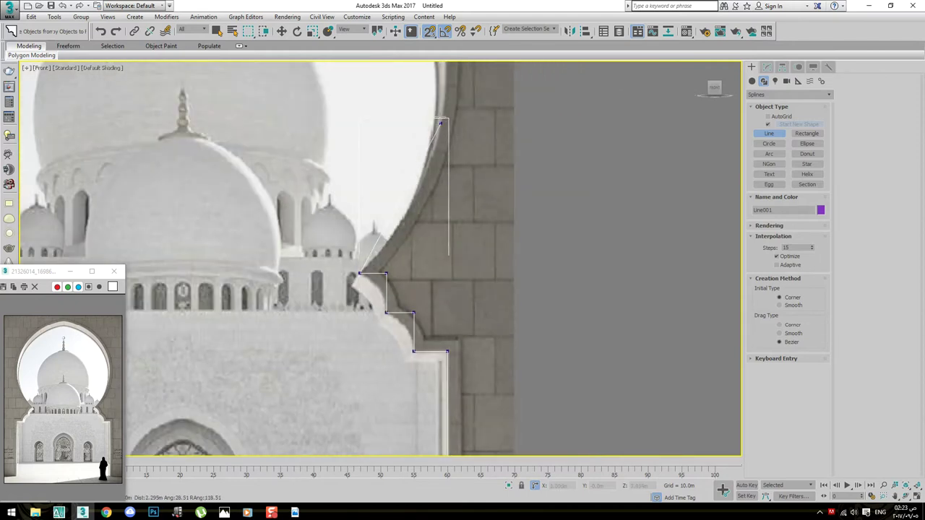
pyautogui.scroll(2, 440, 124)
pyautogui.click(467, 139)
pyautogui.moveTo(466, 139); pyautogui.dragTo(586, 294, button='middle')
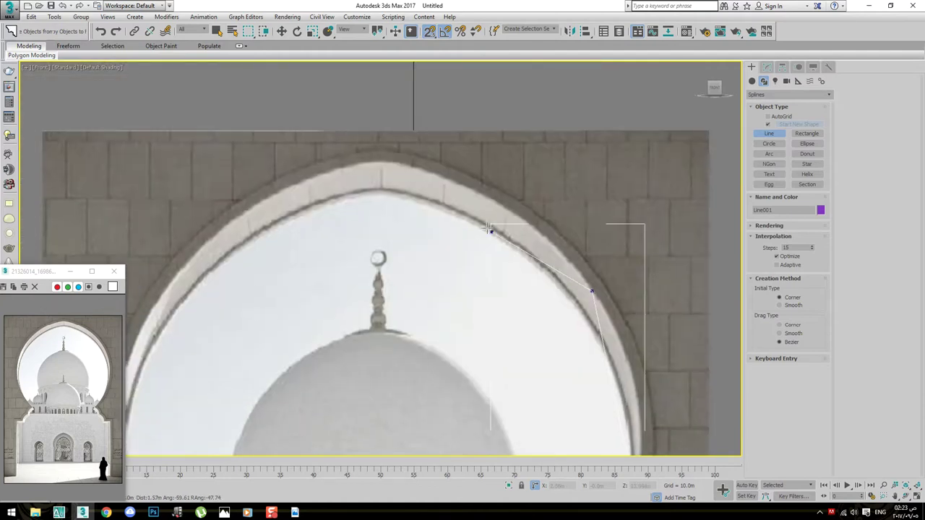
pyautogui.click(382, 159)
pyautogui.scroll(-3, 381, 159)
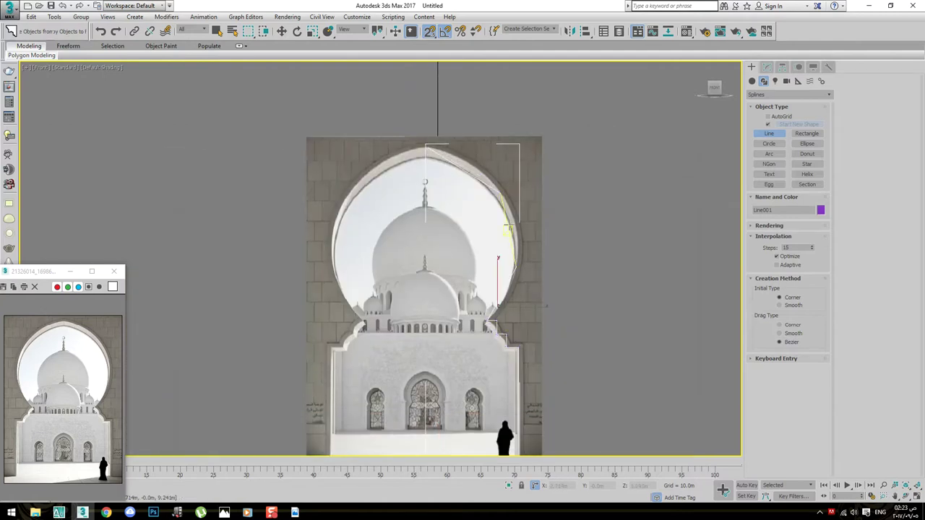
pyautogui.rightClick(525, 191)
# Zoom in on the arch's lower right and select the traced line's corner vertex
pyautogui.moveTo(525, 191); pyautogui.dragTo(513, 115, button='middle')
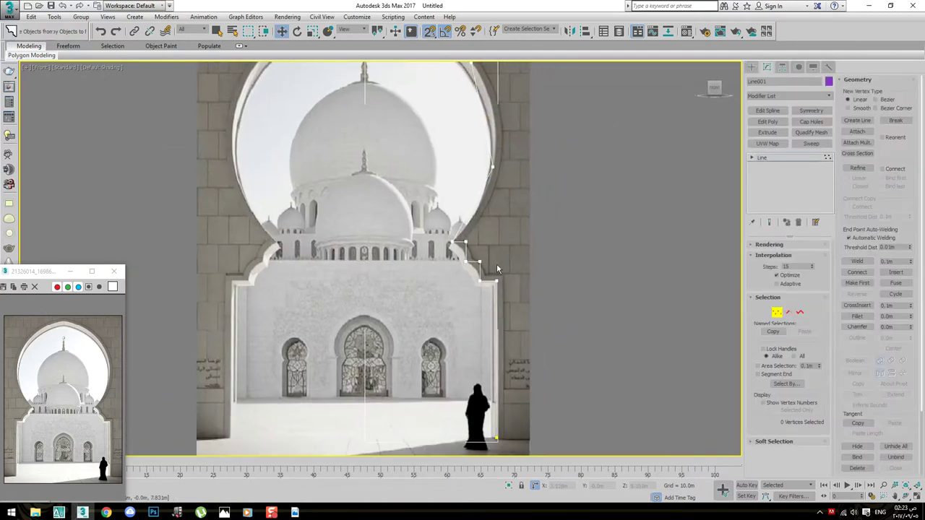
pyautogui.scroll(-2, 497, 264)
pyautogui.scroll(4, 483, 380)
pyautogui.scroll(1, 483, 380)
pyautogui.click(478, 376)
pyautogui.scroll(2, 504, 264)
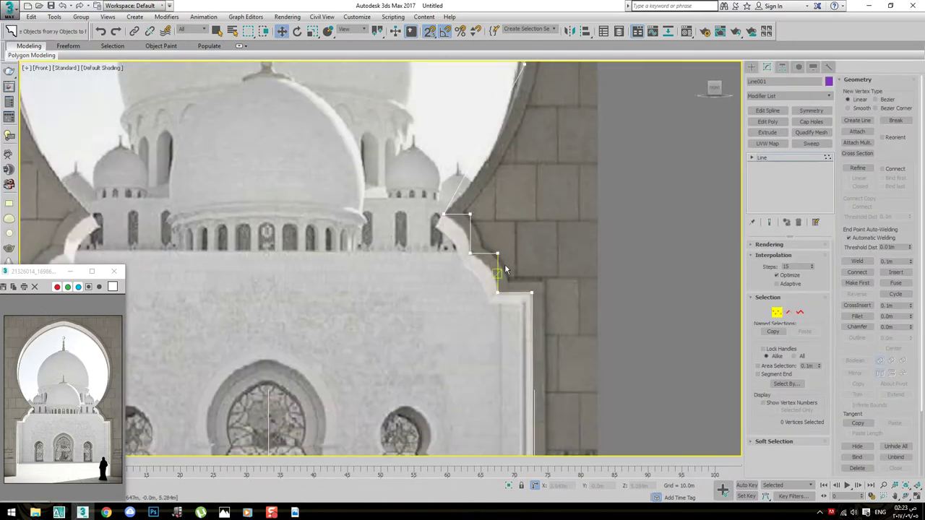
pyautogui.scroll(2, 505, 264)
pyautogui.scroll(2, 539, 302)
pyautogui.scroll(-2, 539, 302)
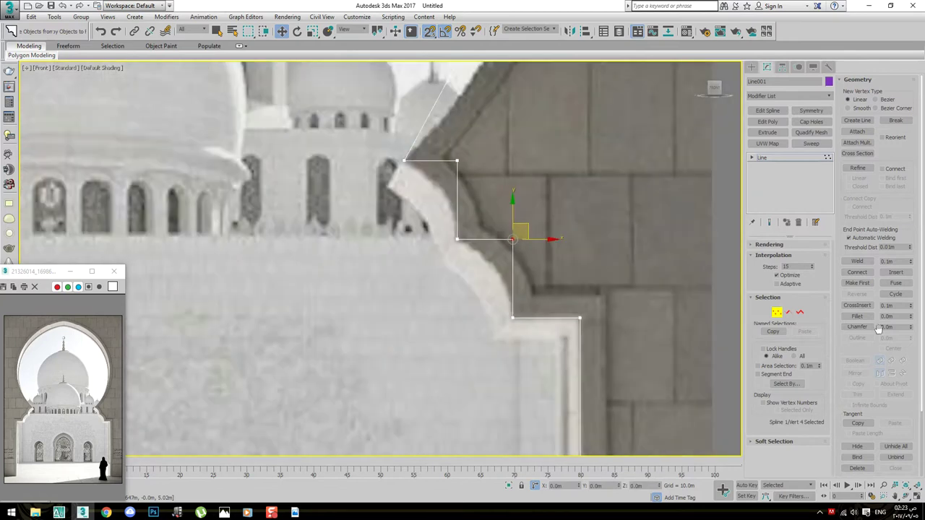
# Fillet the lower and upper corner vertices into curves matching the cusps
pyautogui.rightClick(512, 265)
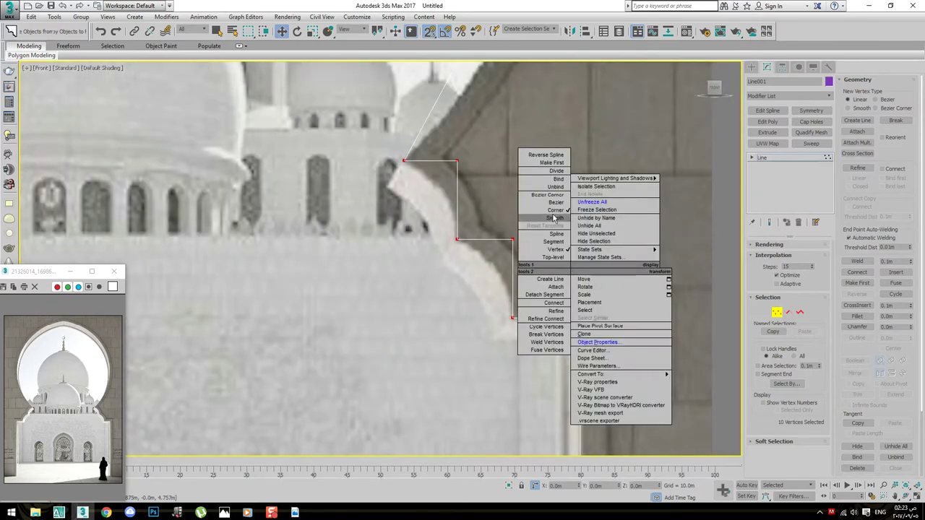
pyautogui.click(545, 222)
pyautogui.click(854, 318)
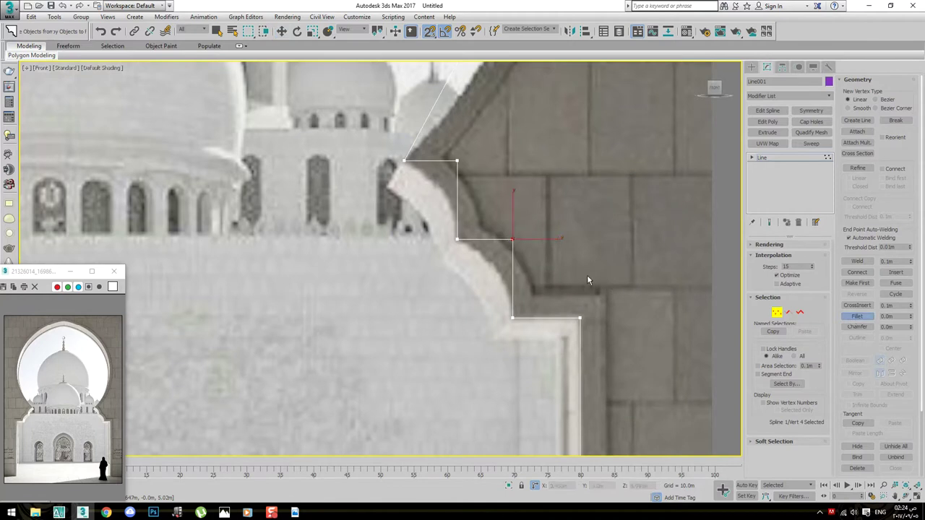
pyautogui.moveTo(514, 237); pyautogui.dragTo(524, 159)
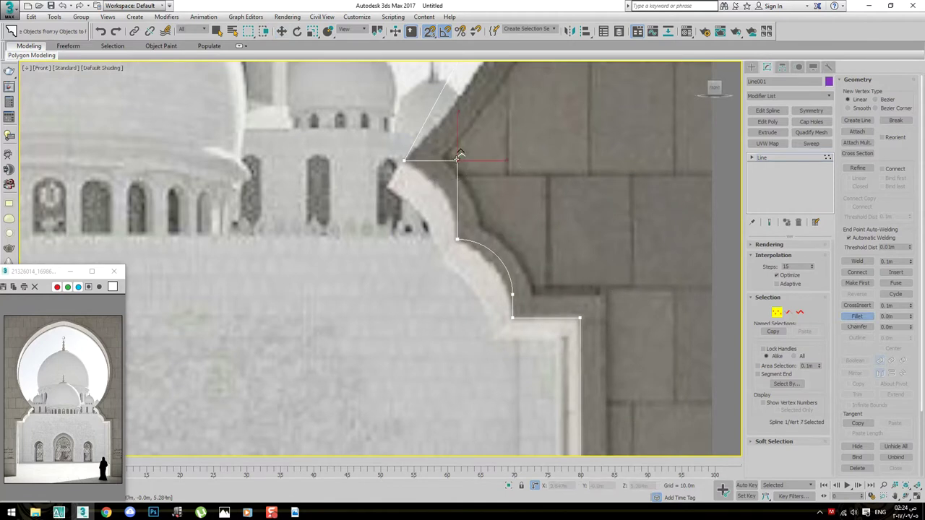
pyautogui.moveTo(458, 160); pyautogui.dragTo(486, 82)
pyautogui.moveTo(482, 152); pyautogui.dragTo(501, 173, button='middle')
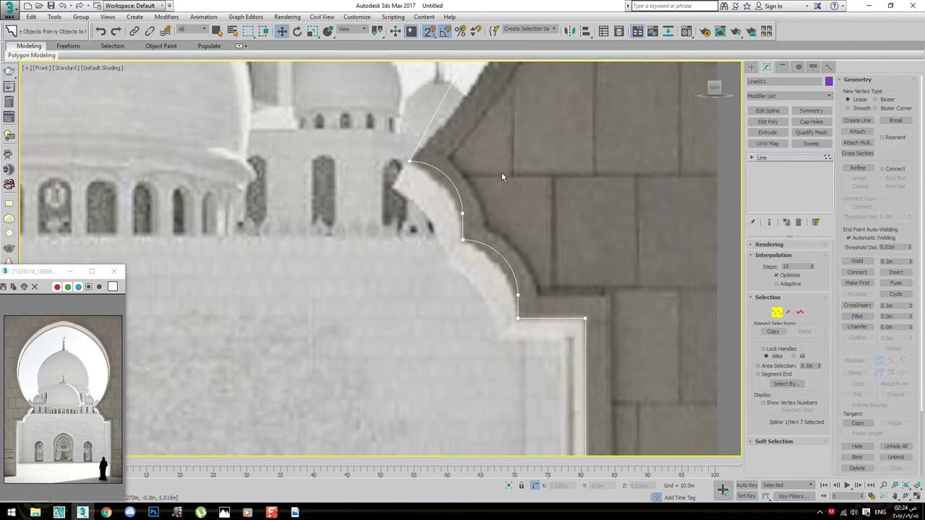
pyautogui.scroll(2, 531, 292)
# Connect the two open endpoints at the curve joint with a segment
pyautogui.click(509, 289)
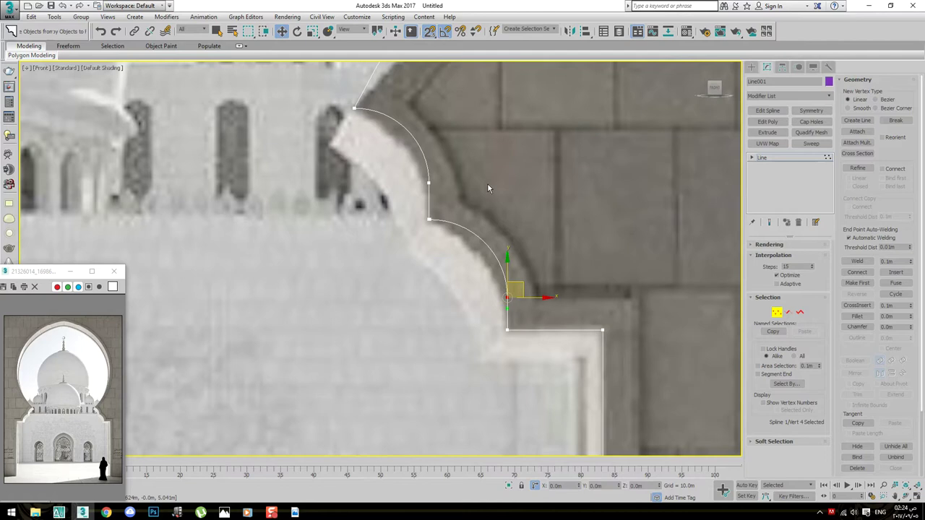
pyautogui.moveTo(487, 188); pyautogui.dragTo(397, 240)
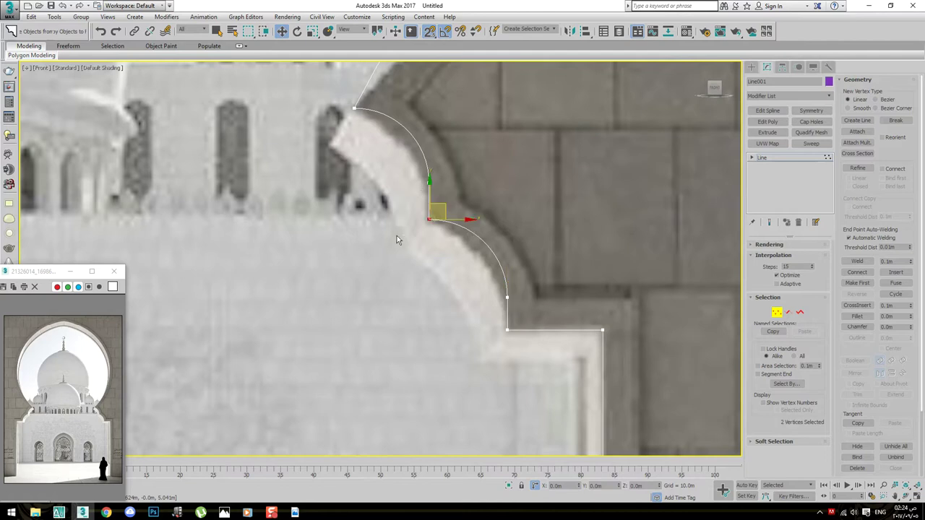
pyautogui.click(856, 273)
# Weld the overlapping top endpoints into one vertex
pyautogui.moveTo(427, 175); pyautogui.dragTo(429, 181, button='middle')
pyautogui.moveTo(336, 94); pyautogui.dragTo(381, 156)
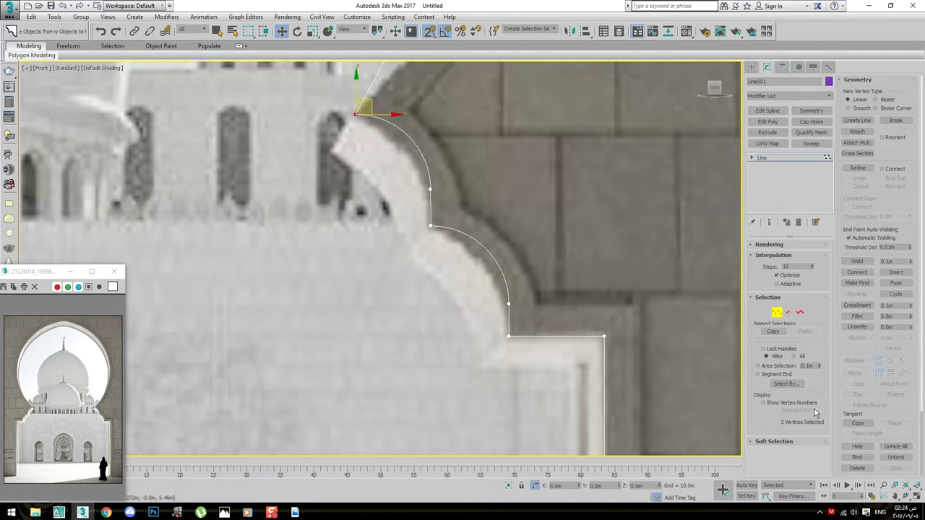
pyautogui.click(858, 267)
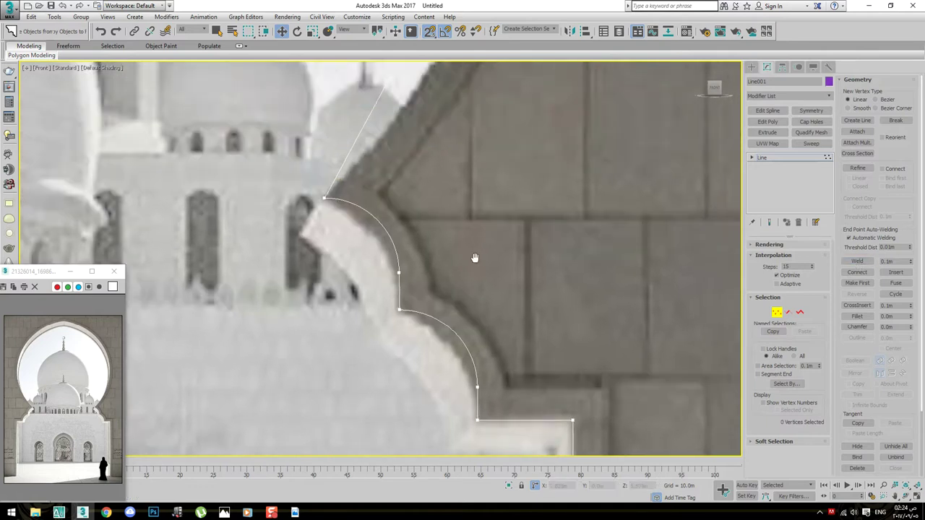
pyautogui.scroll(-3, 475, 258)
pyautogui.scroll(-3, 446, 196)
pyautogui.scroll(-3, 434, 94)
pyautogui.moveTo(435, 494); pyautogui.dragTo(576, 268, button='middle')
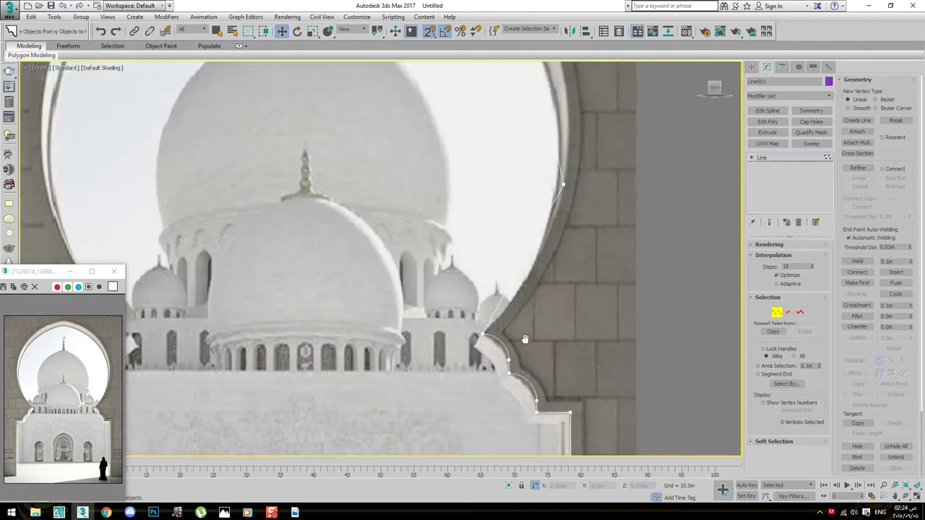
# Draw an arc along the arch's upper curve with a matching bulge
pyautogui.rightClick(587, 251)
pyautogui.click(600, 178)
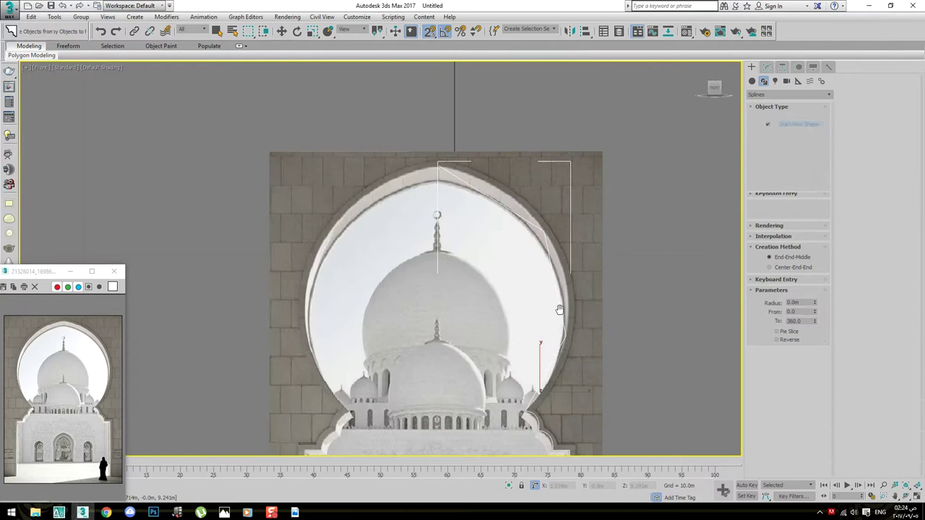
pyautogui.scroll(3, 448, 191)
pyautogui.scroll(-3, 448, 192)
pyautogui.moveTo(505, 322); pyautogui.dragTo(506, 373)
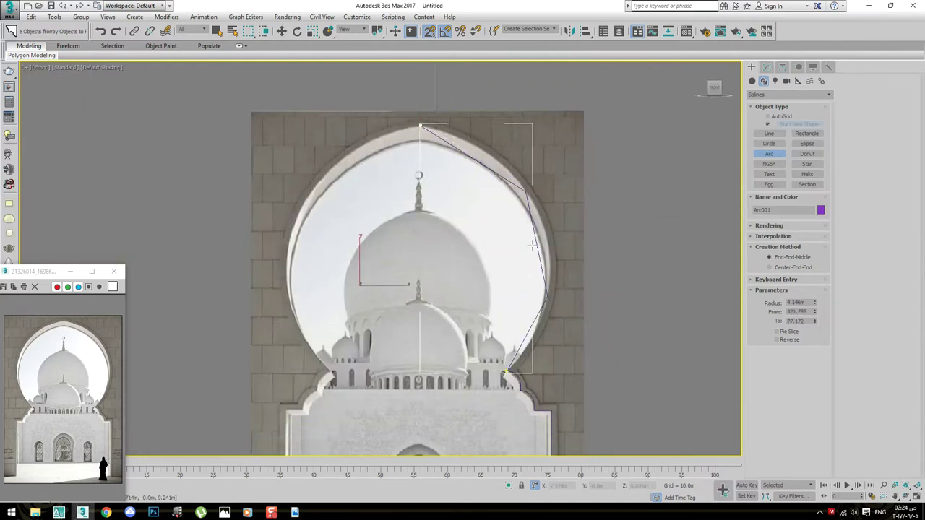
pyautogui.click(530, 187)
# Add Edit Spline to the arc and attach the scalloped Line001
pyautogui.moveTo(686, 244); pyautogui.dragTo(682, 198, button='middle')
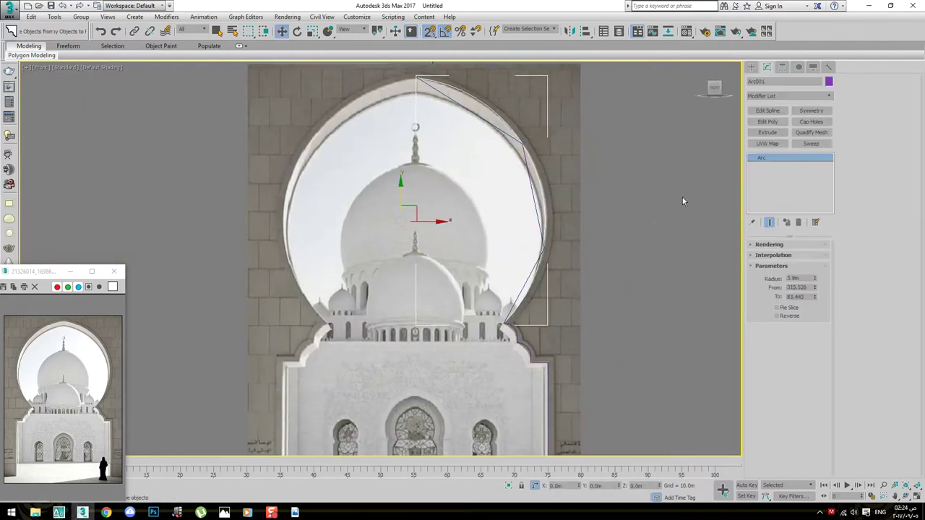
pyautogui.click(775, 114)
pyautogui.click(857, 132)
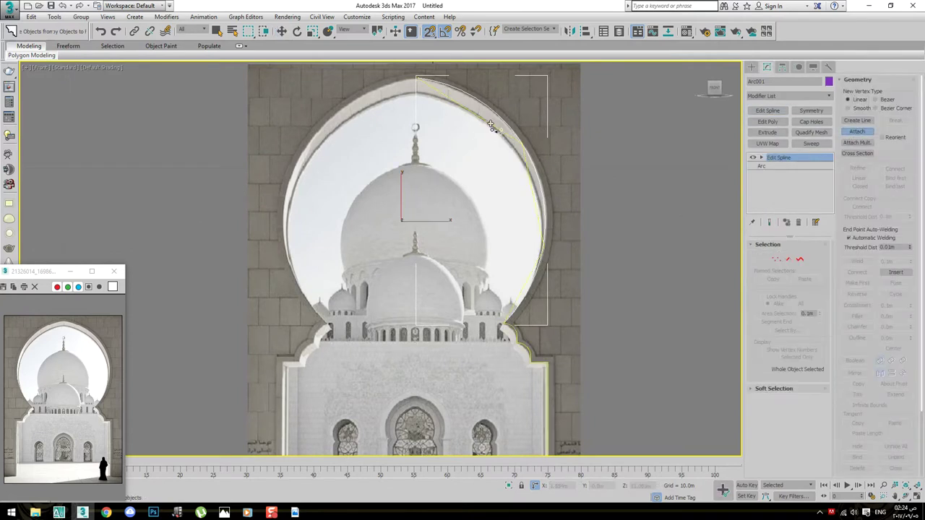
# Select the arc's segments at segment level to check them
pyautogui.press('2')
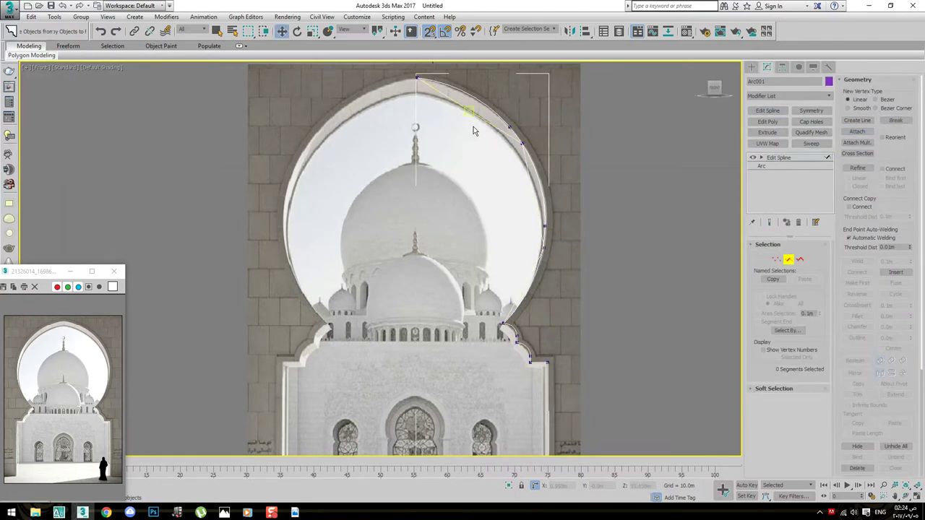
pyautogui.click(474, 114)
pyautogui.keyDown('ctrl'); pyautogui.click(533, 185); pyautogui.keyUp('ctrl')
pyautogui.scroll(3, 522, 289)
pyautogui.keyDown('ctrl'); pyautogui.click(543, 267); pyautogui.keyUp('ctrl')
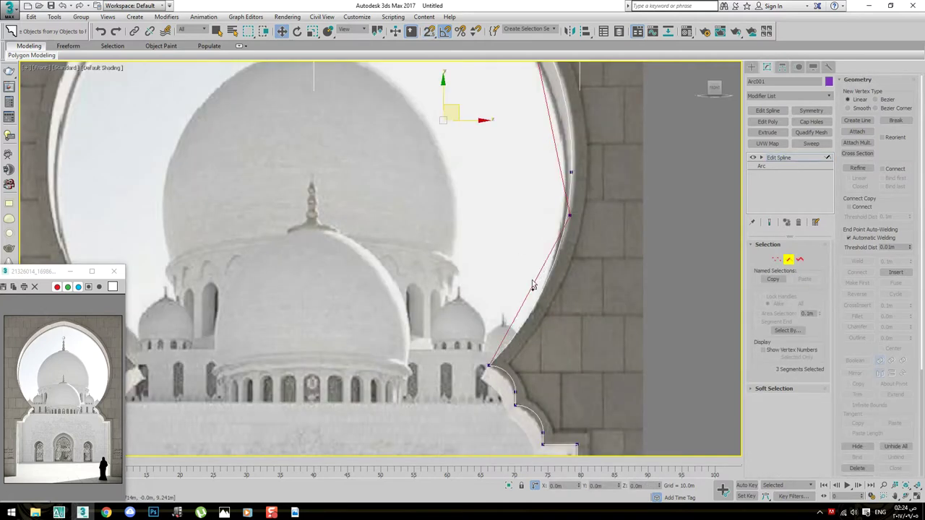
pyautogui.scroll(-3, 456, 295)
# Select the vertex where the arc meets the scallop to check the join
pyautogui.press('1')
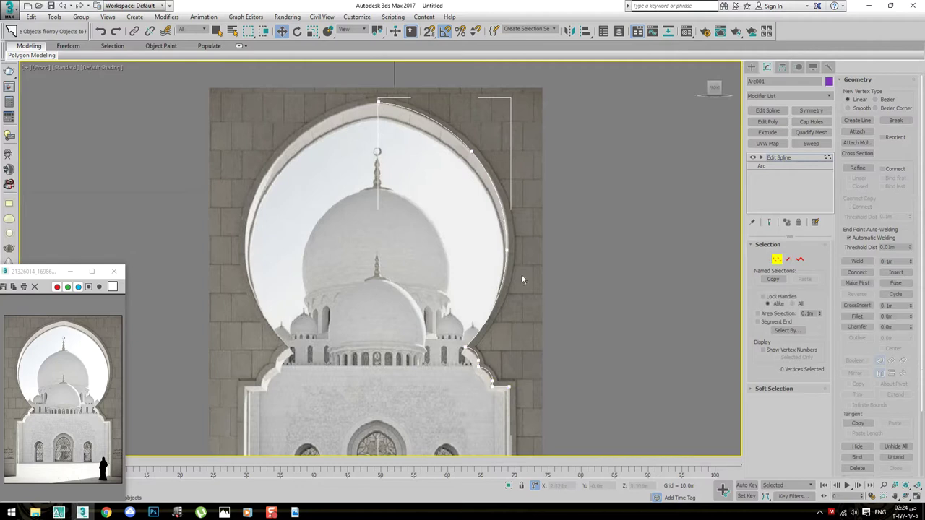
pyautogui.scroll(1, 479, 289)
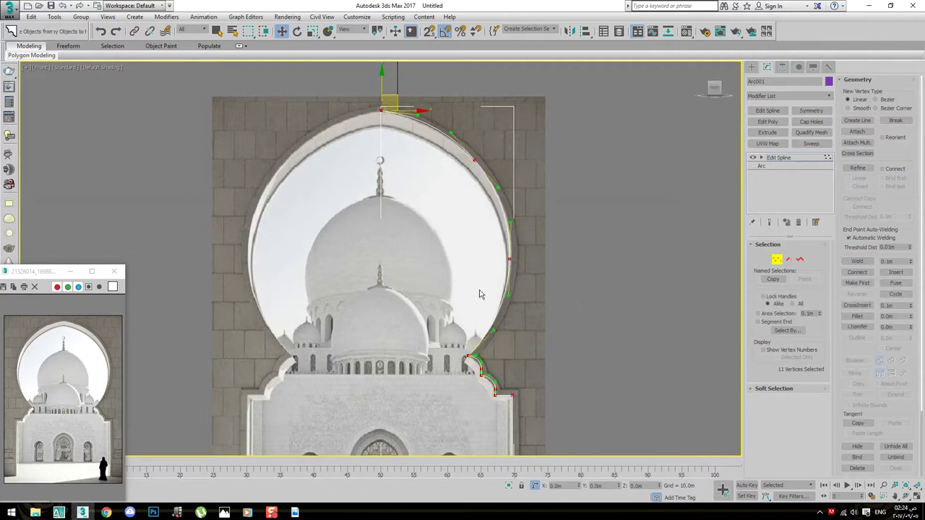
pyautogui.scroll(2, 506, 253)
pyautogui.scroll(3, 531, 221)
pyautogui.moveTo(415, 264); pyautogui.dragTo(470, 290)
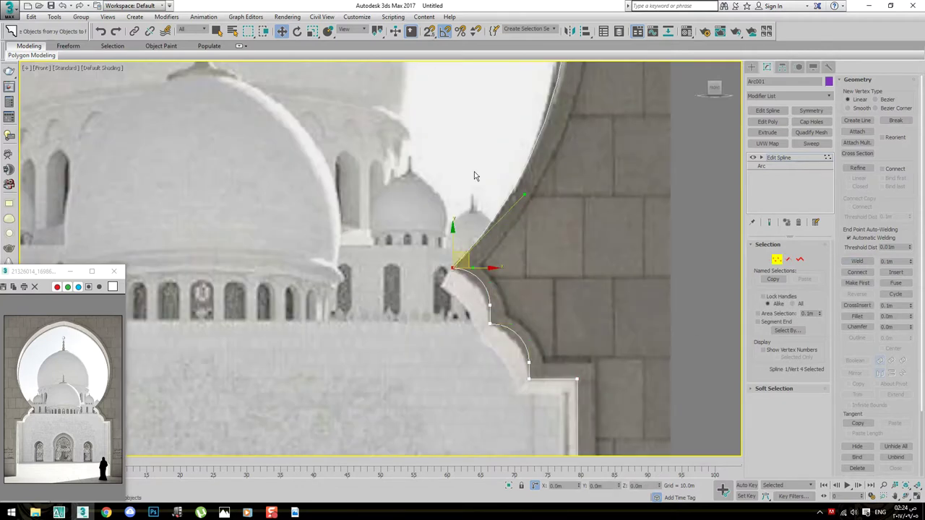
pyautogui.scroll(-5, 475, 176)
pyautogui.press('2')
pyautogui.press('2')
pyautogui.press('2')
# Convert the shape to an Editable Spline with 15 interpolation steps
pyautogui.rightClick(549, 182)
pyautogui.moveTo(587, 287)
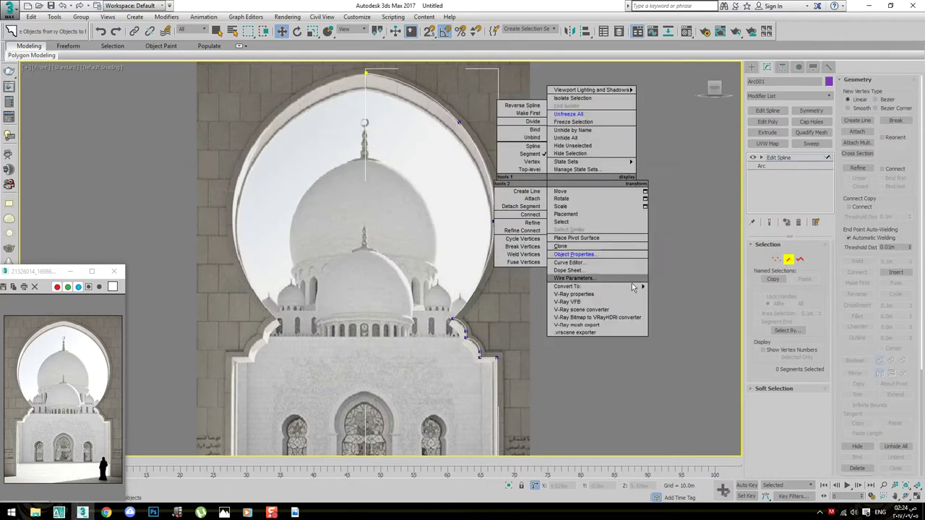
pyautogui.click(680, 288)
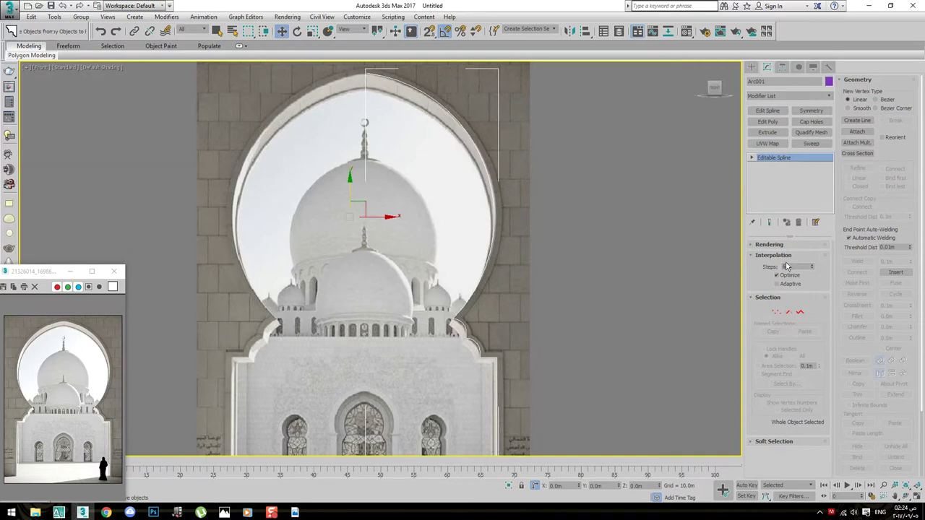
pyautogui.write('15')
pyautogui.press('Return')
pyautogui.scroll(1, 668, 236)
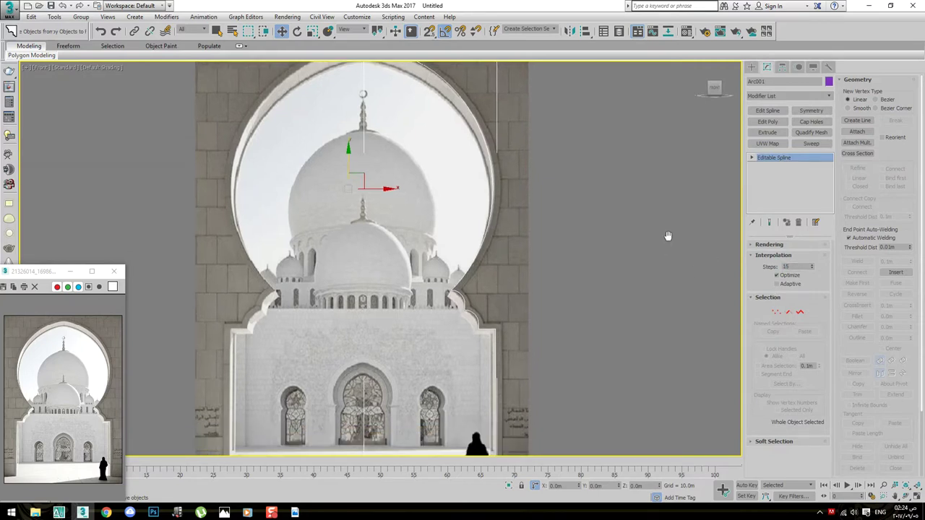
pyautogui.scroll(1, 549, 217)
pyautogui.scroll(2, 512, 209)
# Select the upper arc segments and Divide them to add extra points
pyautogui.press('2')
pyautogui.scroll(-2, 517, 195)
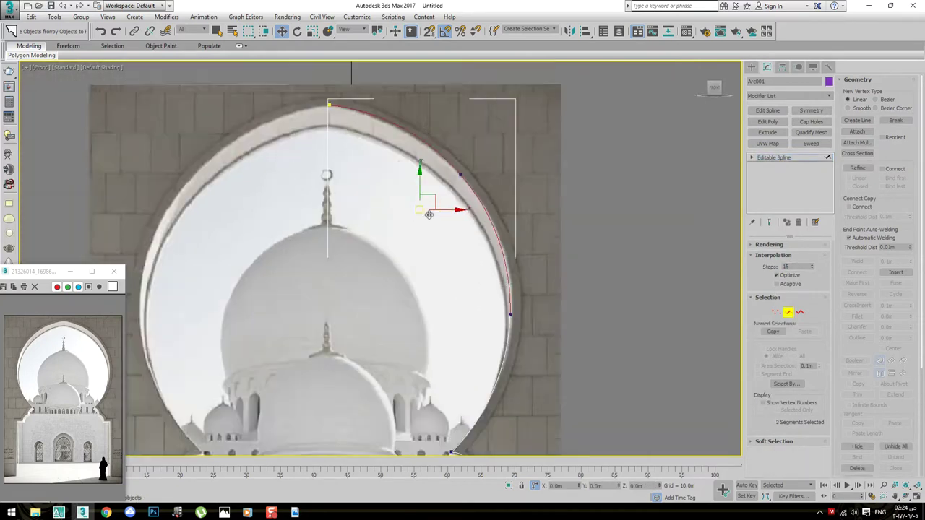
pyautogui.scroll(-2, 506, 217)
pyautogui.keyDown('ctrl'); pyautogui.click(484, 302); pyautogui.keyUp('ctrl')
pyautogui.scroll(3, 490, 329)
pyautogui.scroll(2, 454, 345)
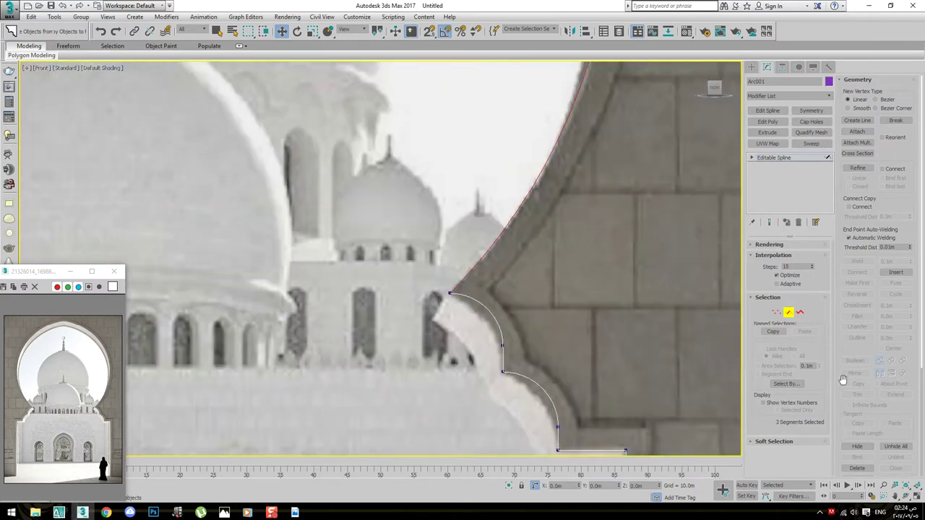
pyautogui.moveTo(868, 352); pyautogui.dragTo(867, 283)
pyautogui.hotkey('ctrl', 'a')
pyautogui.scroll(-2, 490, 299)
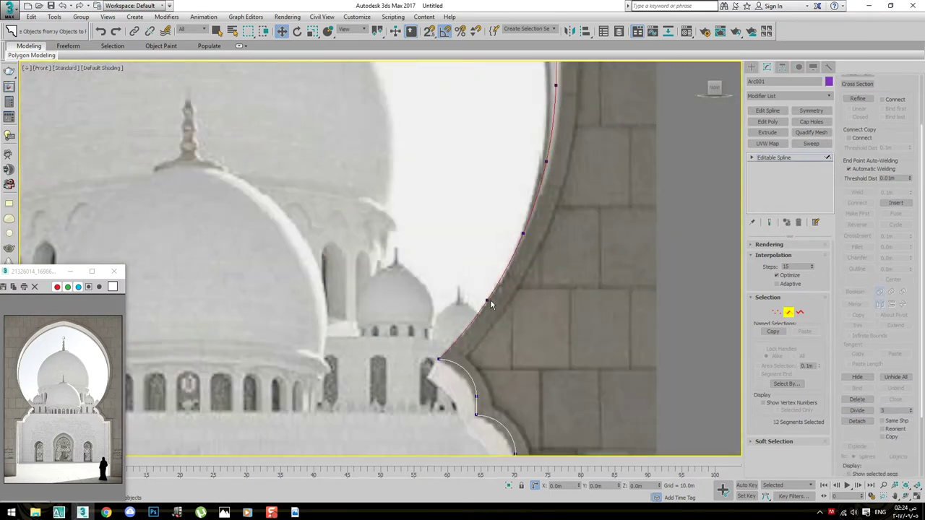
pyautogui.scroll(-2, 549, 293)
pyautogui.scroll(-3, 602, 189)
# Clear the segment selection and inspect the new vertices across the arch
pyautogui.click(356, 93)
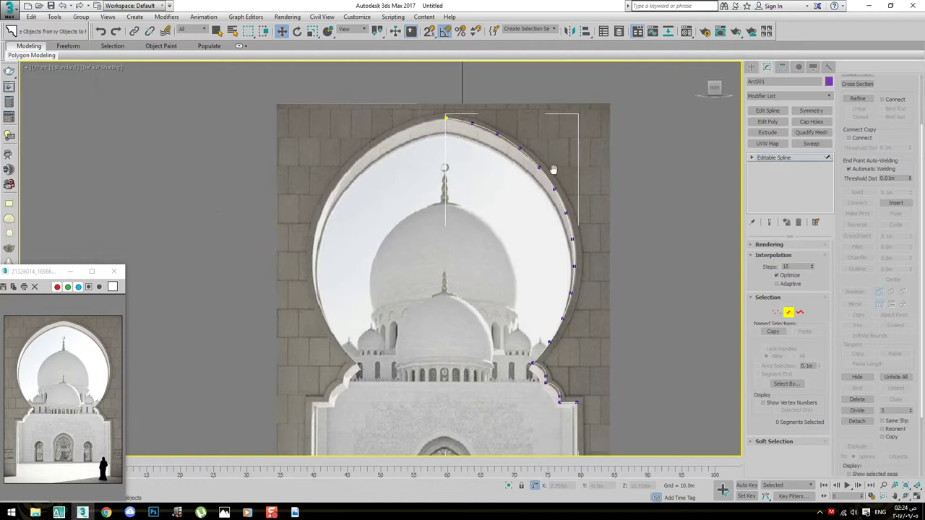
pyautogui.moveTo(528, 318); pyautogui.dragTo(567, 383, button='middle')
pyautogui.scroll(3, 470, 289)
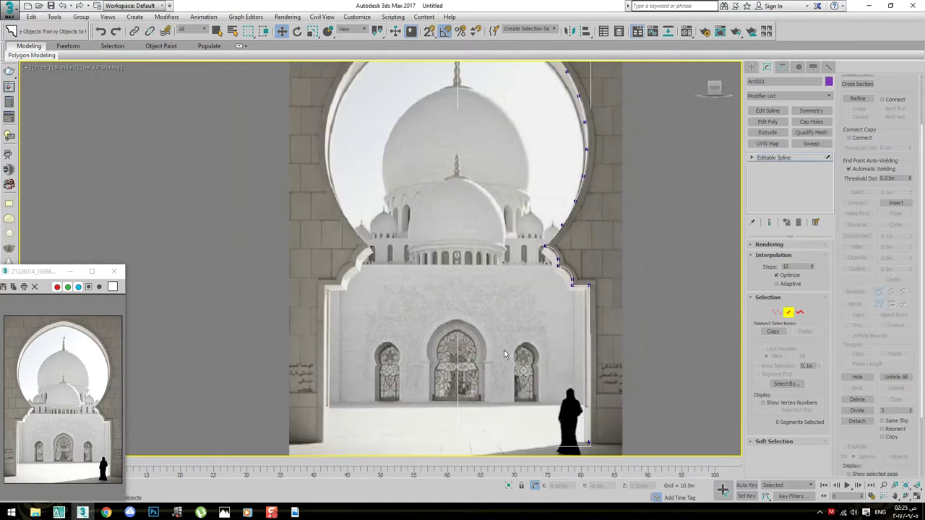
pyautogui.scroll(3, 649, 217)
pyautogui.scroll(-5, 606, 143)
pyautogui.scroll(4, 344, 217)
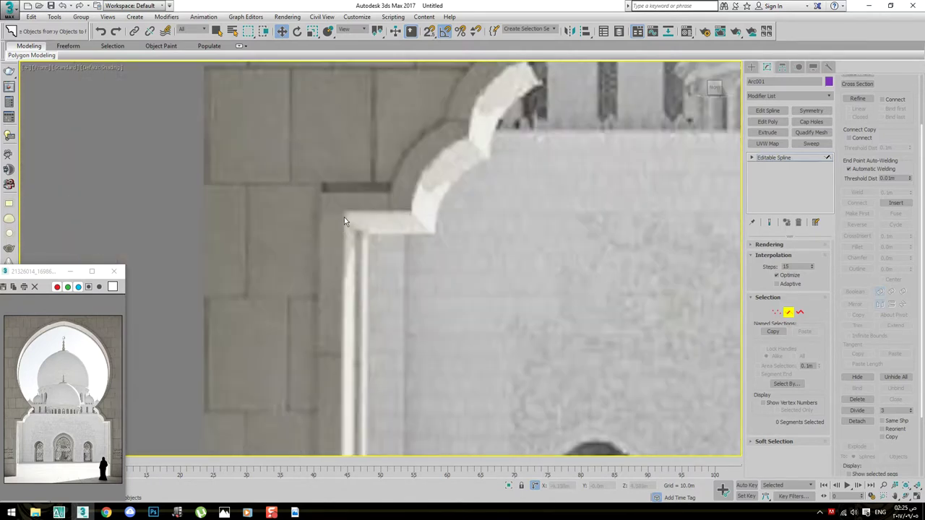
pyautogui.scroll(2, 361, 278)
pyautogui.scroll(-5, 369, 271)
pyautogui.scroll(-1, 347, 267)
pyautogui.press('1')
pyautogui.scroll(2, 308, 299)
# Draw Rectangle002 on the wall and set it to 0.2 m length by 0.4 m width
pyautogui.rightClick(300, 288)
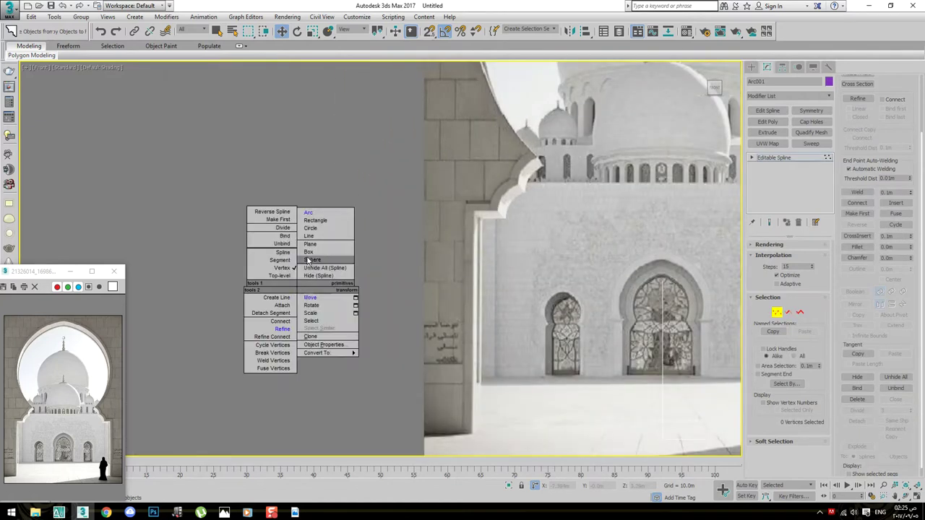
pyautogui.click(309, 222)
pyautogui.moveTo(221, 229); pyautogui.dragTo(340, 258)
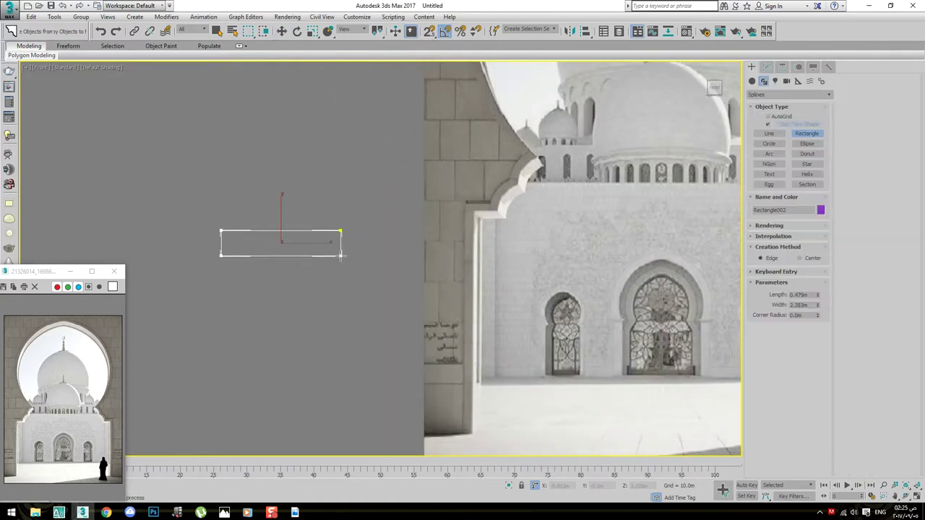
pyautogui.scroll(4, 434, 201)
pyautogui.moveTo(522, 187); pyautogui.dragTo(561, 221)
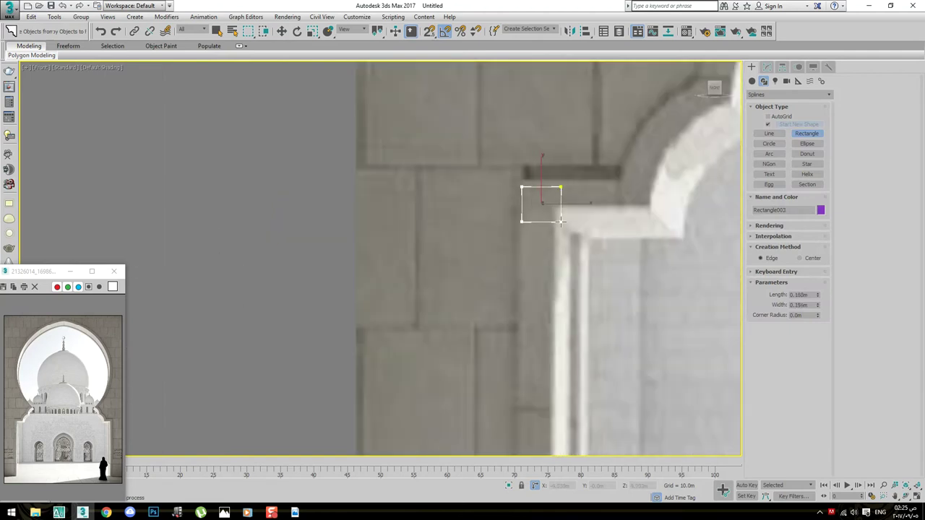
pyautogui.rightClick(561, 222)
pyautogui.scroll(-3, 297, 200)
pyautogui.click(767, 66)
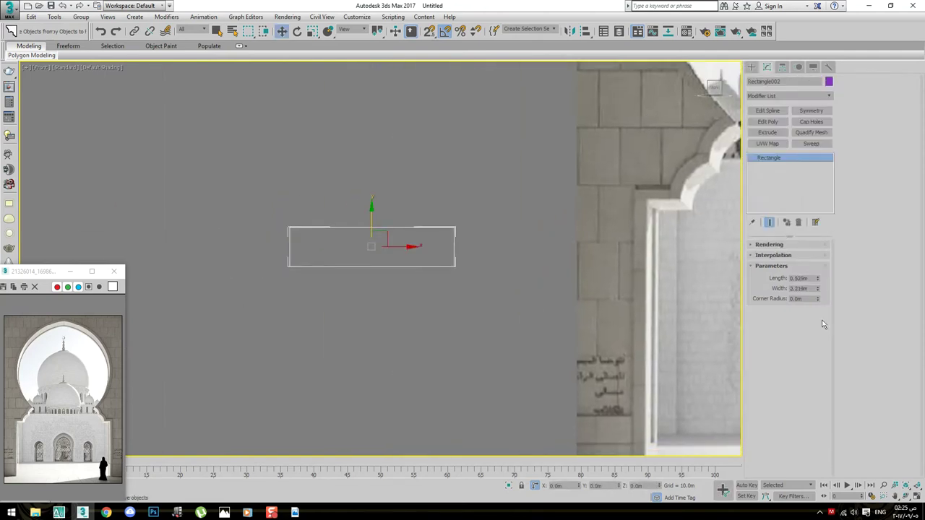
pyautogui.write('2')
pyautogui.press('Tab')
pyautogui.write('0.4')
pyautogui.press('Tab')
pyautogui.scroll(5, 491, 226)
# Move Rectangle002 onto the wall in the reference image
pyautogui.rightClick(472, 283)
pyautogui.click(446, 244)
pyautogui.scroll(-1, 374, 243)
pyautogui.scroll(-1, 373, 242)
pyautogui.press('w')
pyautogui.moveTo(267, 249)
pyautogui.mouseDown()
pyautogui.moveTo(549, 239)
pyautogui.moveTo(584, 332)
pyautogui.moveTo(574, 326)
pyautogui.mouseUp()
pyautogui.scroll(5, 549, 239)
# Draw a small Rectangle003 sized 0.15 m by 0.1 m
pyautogui.rightClick(541, 316)
pyautogui.click(550, 274)
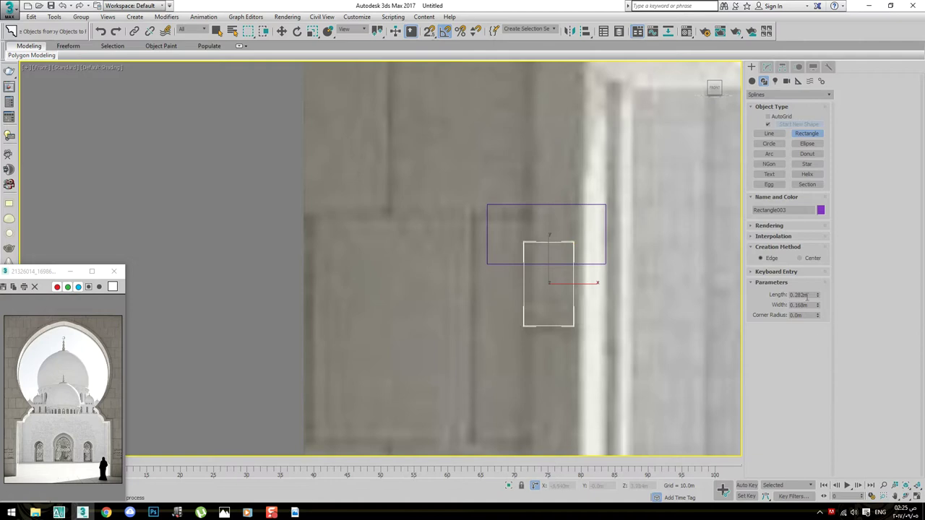
pyautogui.write('5')
pyautogui.press('Tab')
pyautogui.write('1')
pyautogui.press('Tab')
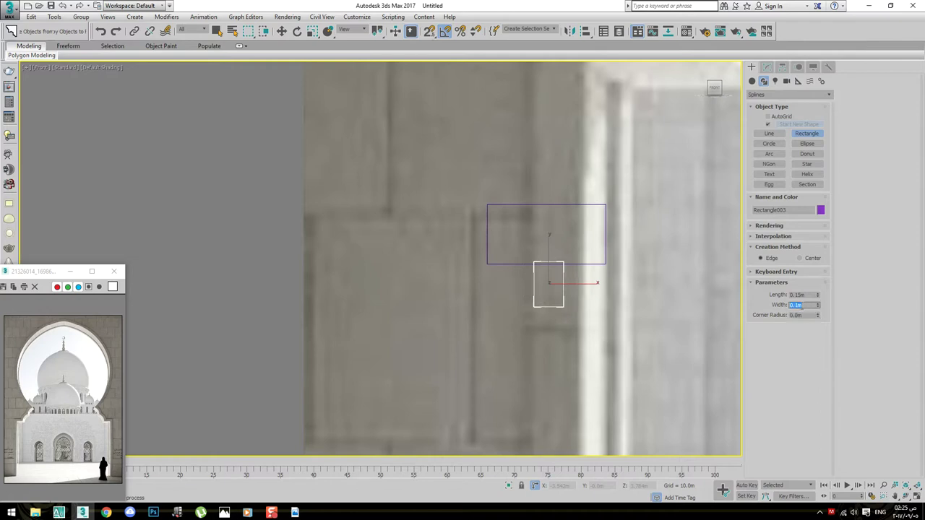
pyautogui.moveTo(580, 237); pyautogui.dragTo(581, 253, button='middle')
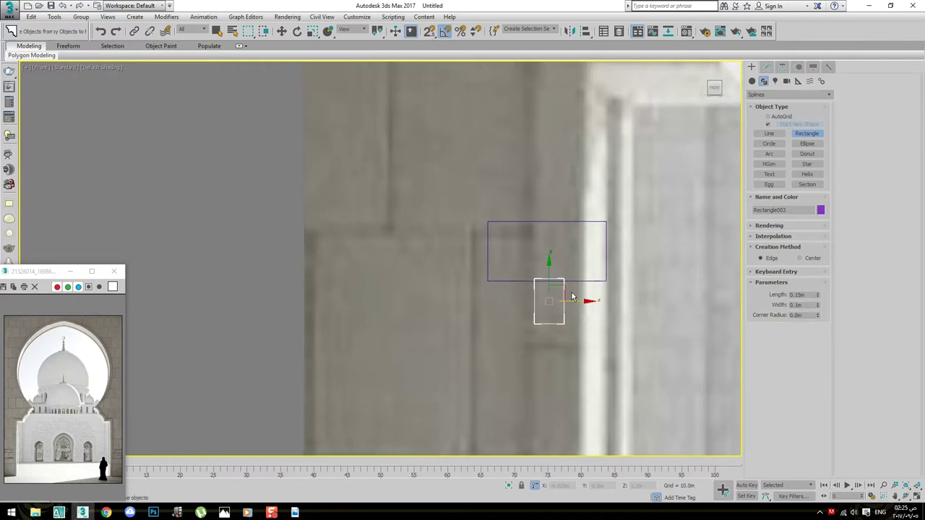
# Rotate the small rectangle and move it to Rectangle002's bottom edge
pyautogui.press('e')
pyautogui.moveTo(572, 297); pyautogui.dragTo(559, 302, button='middle')
pyautogui.moveTo(571, 307)
pyautogui.mouseDown()
pyautogui.moveTo(541, 267)
pyautogui.moveTo(540, 289)
pyautogui.mouseUp()
pyautogui.press('w')
pyautogui.moveTo(571, 272); pyautogui.dragTo(513, 301, button='middle')
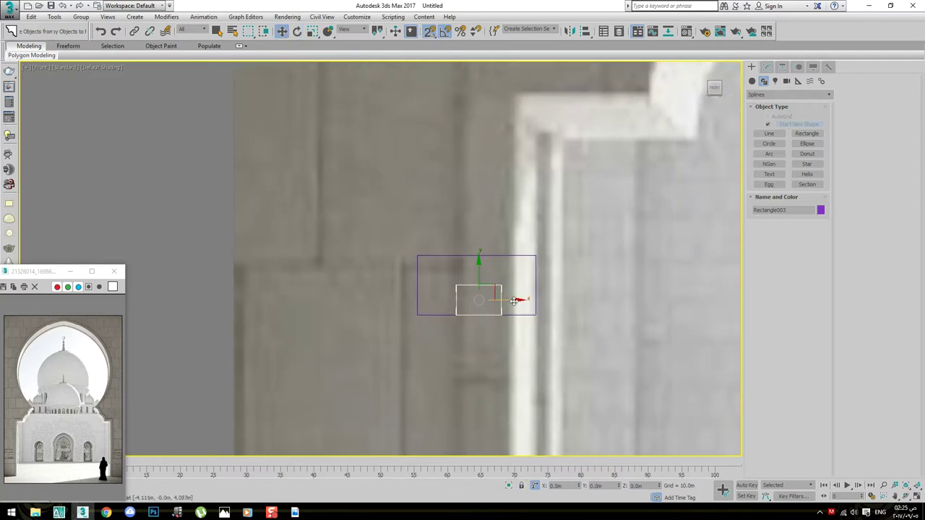
# Change the small rectangle's Length, entering 0.18 and then clearing it to re-enter
pyautogui.press('m')
pyautogui.write('0.18')
pyautogui.press('Return')
pyautogui.press('BackSpace')
pyautogui.moveTo(408, 240); pyautogui.dragTo(452, 233, button='middle')
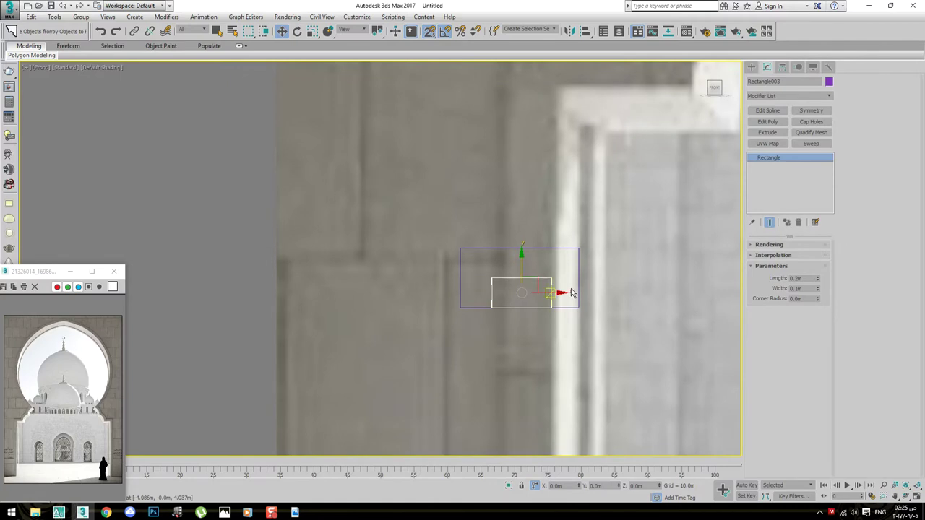
pyautogui.moveTo(519, 298); pyautogui.dragTo(495, 294, button='middle')
# Trace a closed notched line outline around the large and small rectangles
pyautogui.rightClick(434, 286)
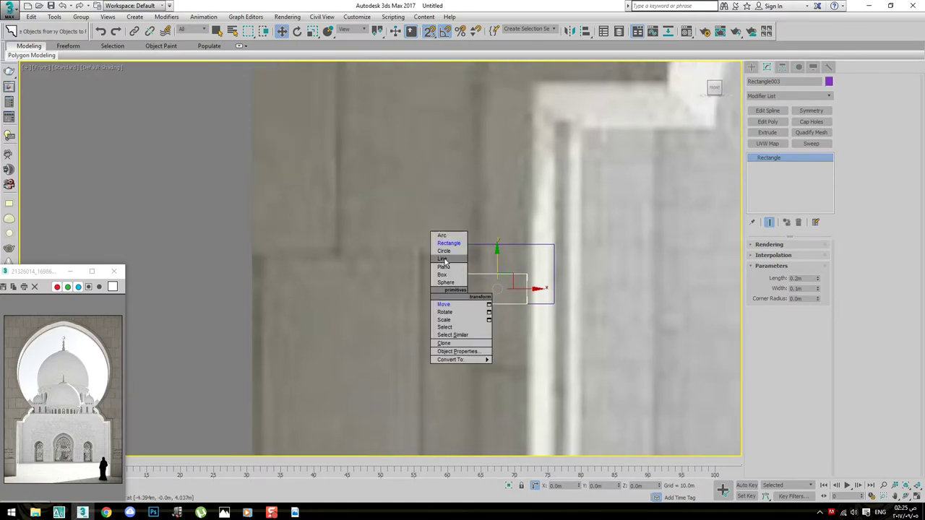
pyautogui.click(449, 265)
pyautogui.click(436, 244)
pyautogui.click(554, 245)
pyautogui.click(554, 304)
pyautogui.click(526, 274)
pyautogui.click(467, 275)
pyautogui.click(467, 304)
pyautogui.click(436, 304)
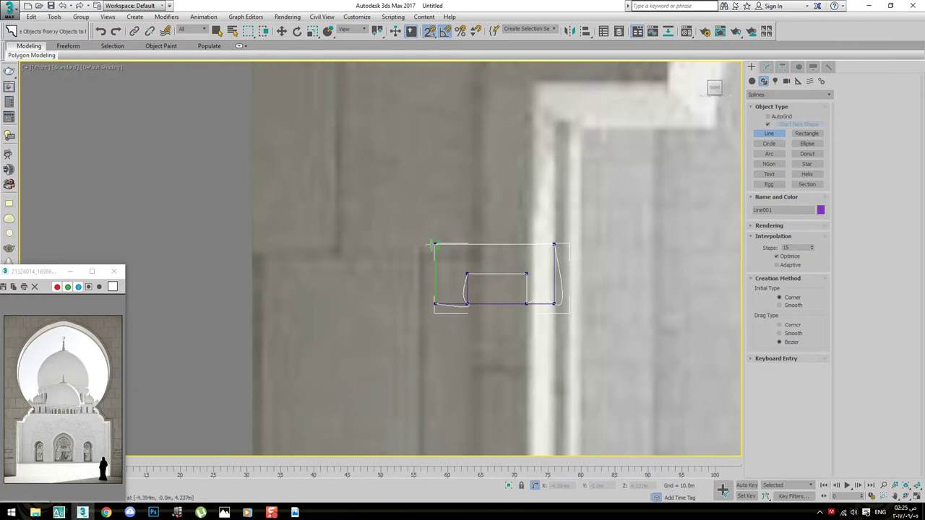
pyautogui.click(436, 246)
pyautogui.click(448, 288)
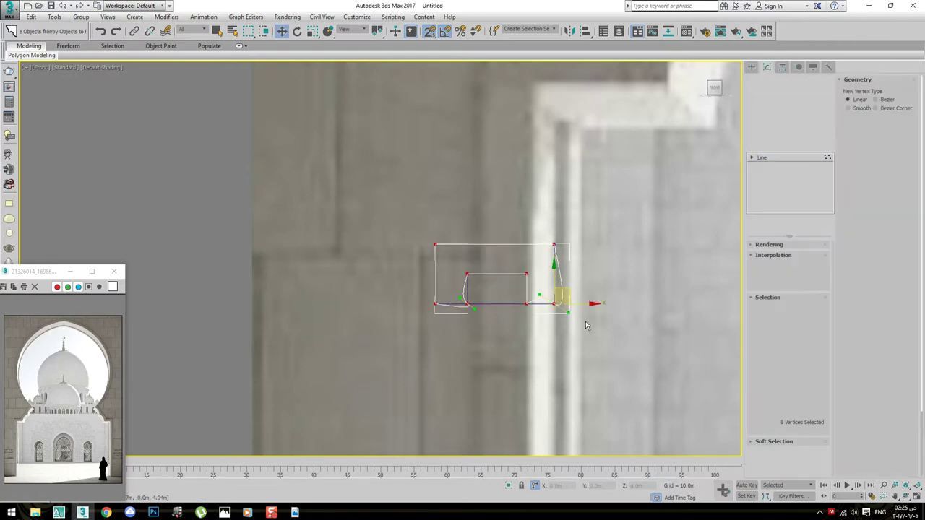
# Convert all of the outline's vertices to Corner type
pyautogui.rightClick(535, 312)
pyautogui.click(517, 289)
pyautogui.click(480, 248)
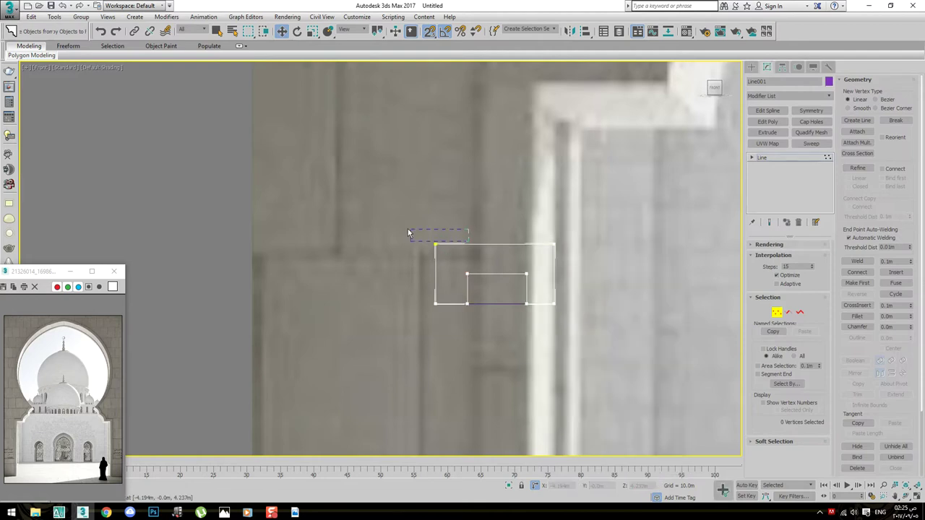
pyautogui.scroll(2, 518, 313)
pyautogui.scroll(2, 520, 308)
pyautogui.scroll(2, 528, 300)
# Fillet the outline's four bottom vertices into small rounded corners
pyautogui.moveTo(175, 367); pyautogui.dragTo(669, 410)
pyautogui.click(858, 318)
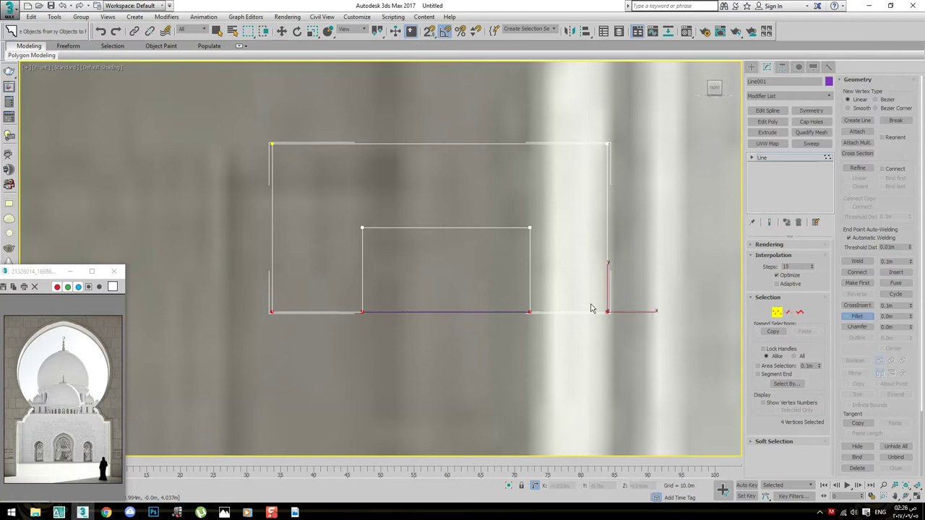
pyautogui.moveTo(608, 312)
pyautogui.mouseDown()
pyautogui.moveTo(616, 297)
pyautogui.moveTo(611, 312)
pyautogui.mouseUp()
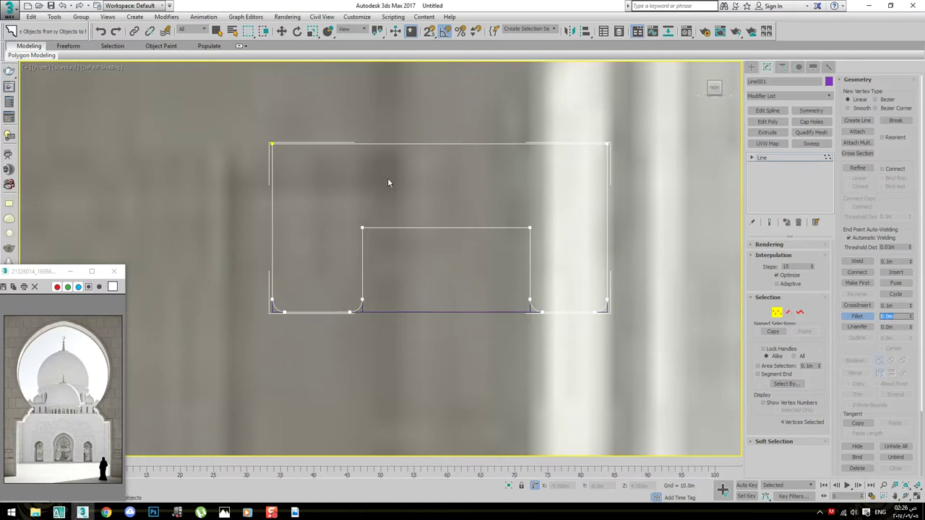
pyautogui.scroll(-4, 387, 178)
pyautogui.scroll(2, 463, 223)
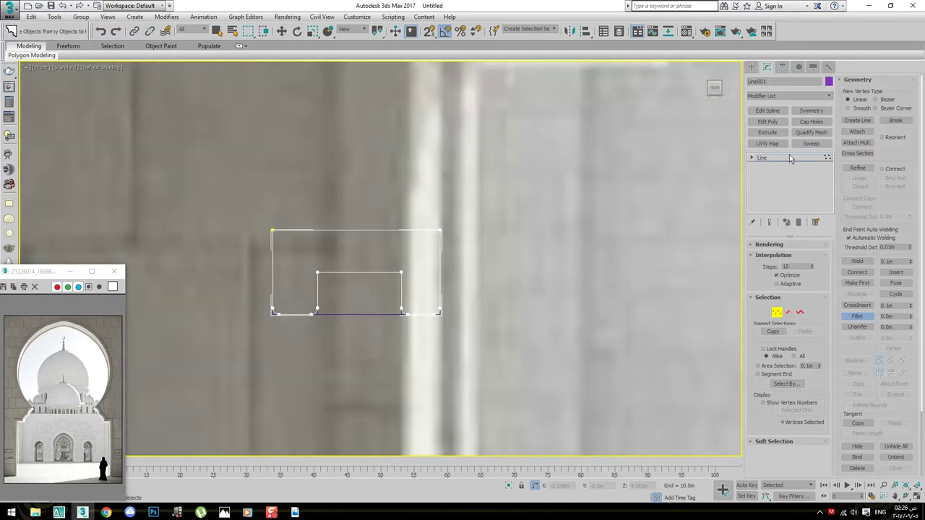
pyautogui.click(790, 157)
pyautogui.scroll(-4, 333, 116)
pyautogui.scroll(2, 495, 258)
pyautogui.press('F3')
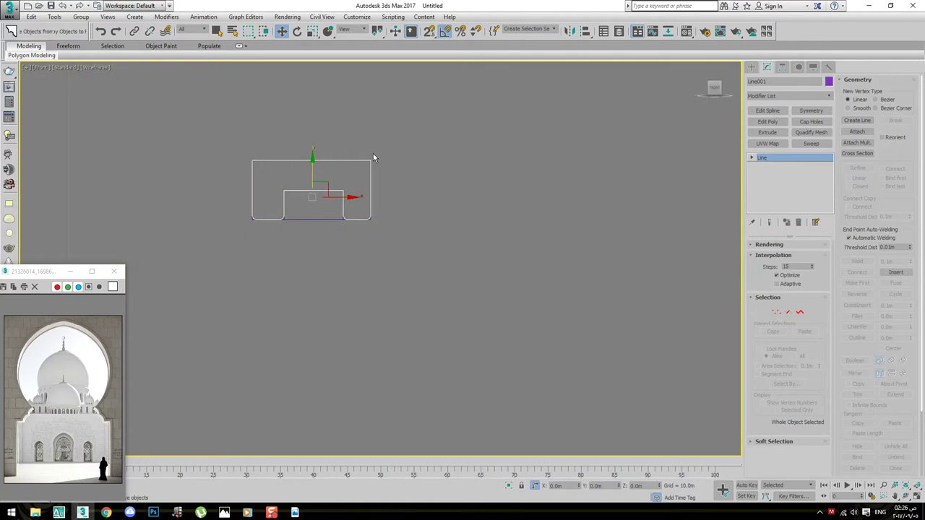
# Move the notched Line001 profile to the left, beside the mosque arch
pyautogui.scroll(5, 289, 209)
pyautogui.click(310, 227)
pyautogui.scroll(-4, 332, 230)
pyautogui.scroll(-2, 335, 237)
pyautogui.press('F3')
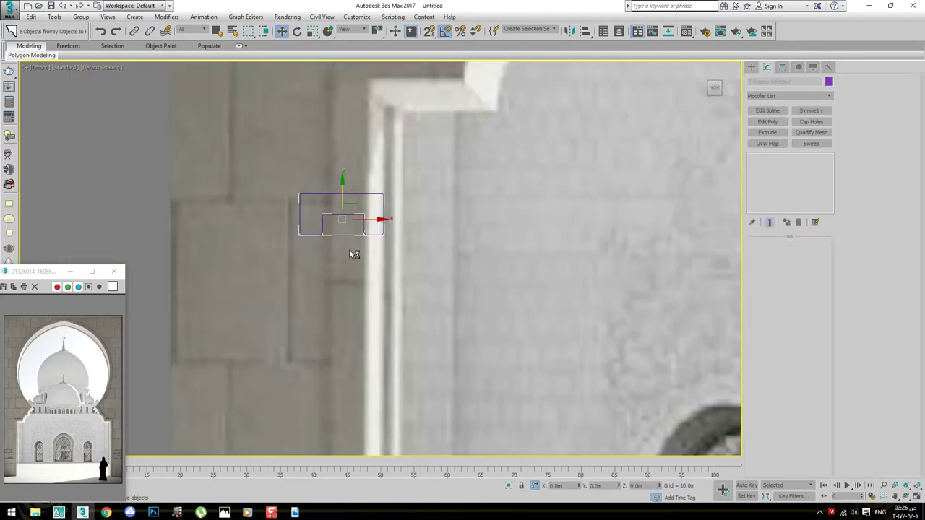
pyautogui.click(357, 250)
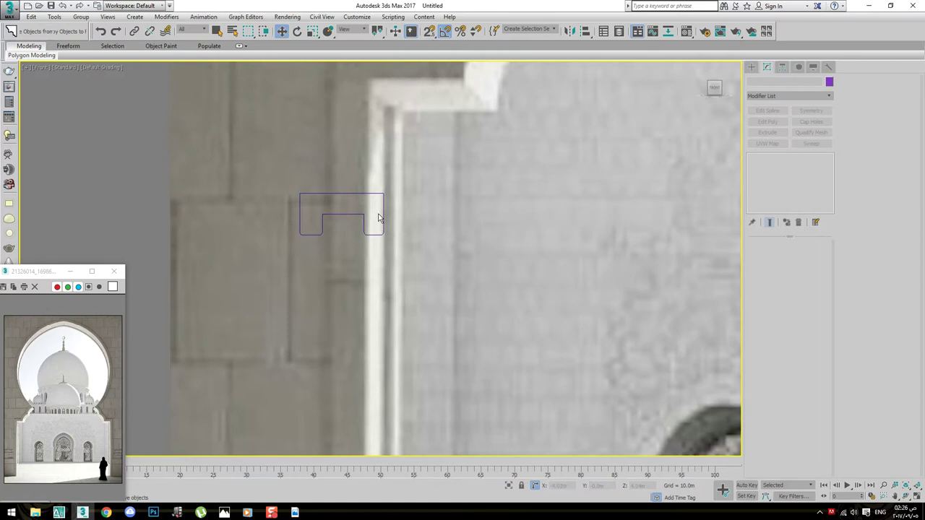
pyautogui.click(379, 218)
pyautogui.scroll(-2, 365, 211)
pyautogui.scroll(-2, 360, 206)
pyautogui.moveTo(363, 202)
pyautogui.mouseDown(button='middle')
pyautogui.moveTo(276, 200)
pyautogui.moveTo(351, 269)
pyautogui.mouseUp(button='middle')
pyautogui.click(284, 243)
# Select the arch outline Arc001 and bring up Clone Options for it
pyautogui.scroll(1, 399, 262)
pyautogui.moveTo(281, 245); pyautogui.dragTo(327, 269, button='middle')
pyautogui.click(338, 288)
pyautogui.click(340, 335)
pyautogui.click(516, 84)
pyautogui.moveTo(515, 84); pyautogui.dragTo(510, 136, button='middle')
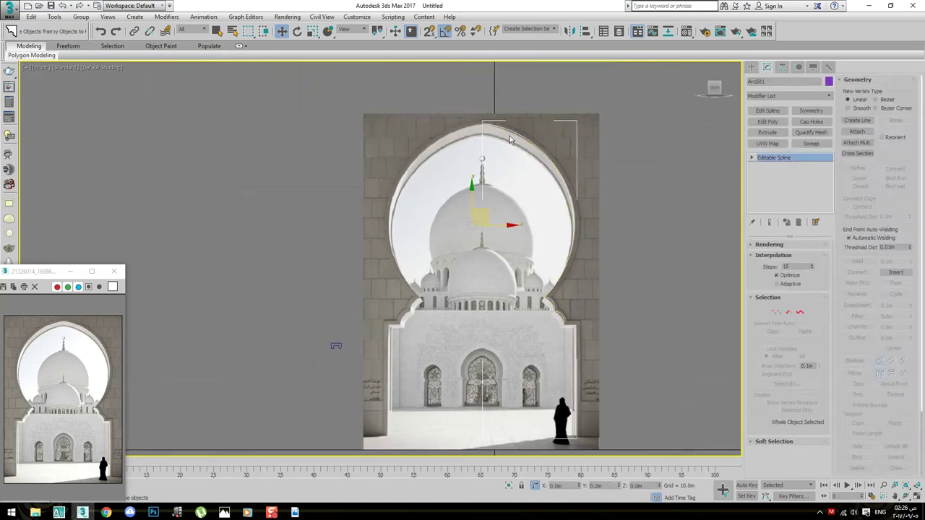
pyautogui.scroll(1, 510, 136)
pyautogui.scroll(2, 499, 132)
pyautogui.scroll(-4, 434, 127)
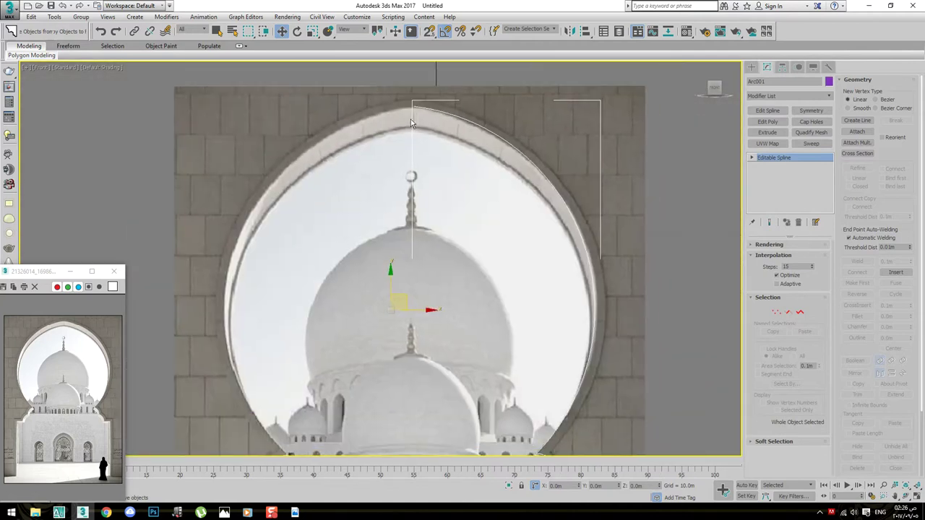
pyautogui.scroll(2, 438, 112)
pyautogui.scroll(-2, 434, 127)
pyautogui.scroll(-1, 438, 144)
pyautogui.scroll(1, 444, 157)
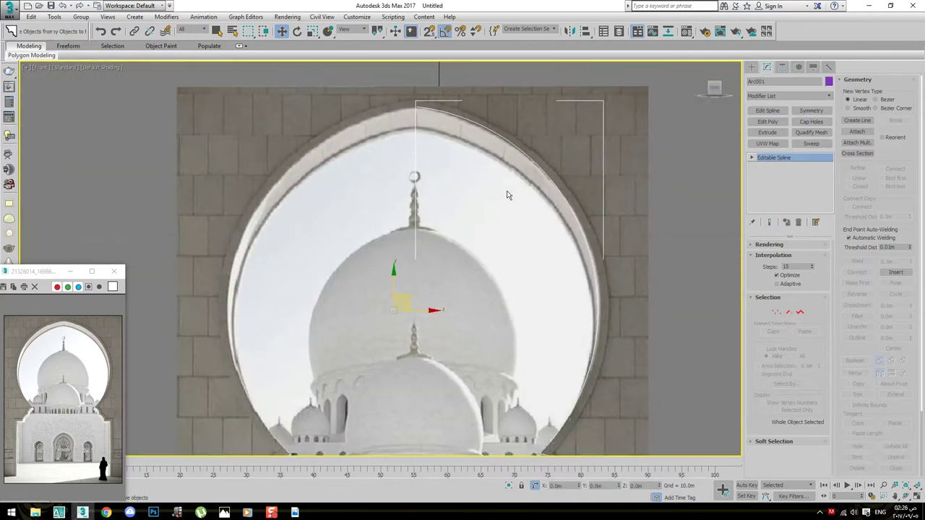
pyautogui.scroll(-2, 510, 197)
pyautogui.scroll(-1, 510, 197)
pyautogui.hotkey('ctrl', 'v')
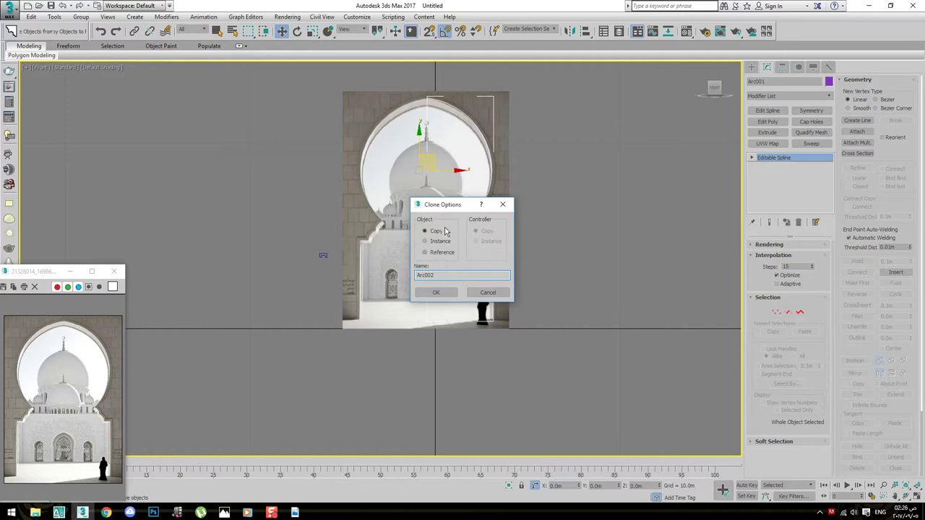
# Create the copy Arc002 and shift it to the right
pyautogui.click(436, 293)
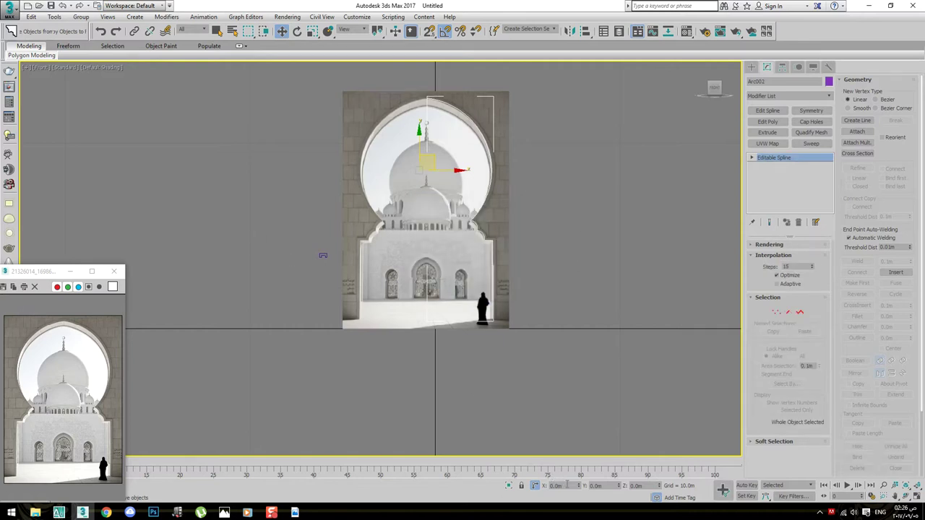
pyautogui.click(560, 485)
pyautogui.write('10')
pyautogui.press('Return')
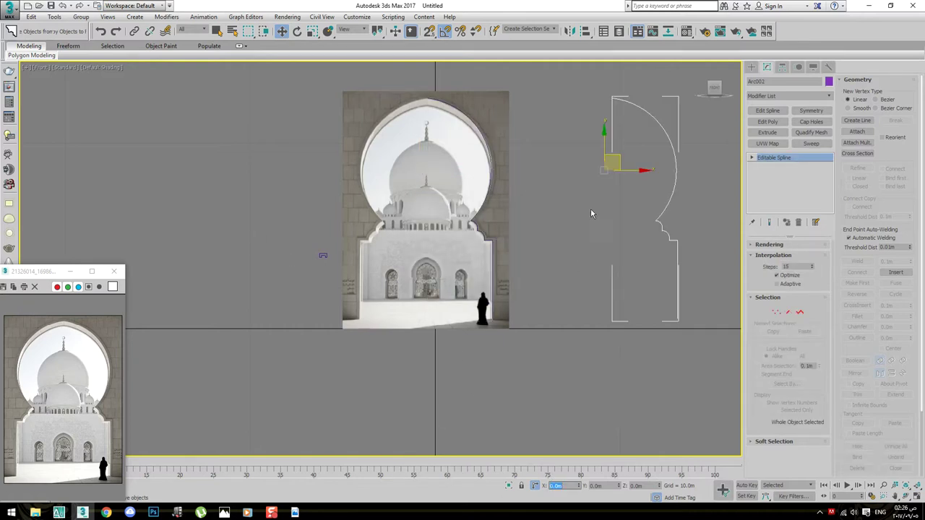
pyautogui.click(590, 213)
pyautogui.moveTo(563, 141); pyautogui.dragTo(573, 184, button='middle')
pyautogui.moveTo(454, 180); pyautogui.dragTo(494, 211, button='middle')
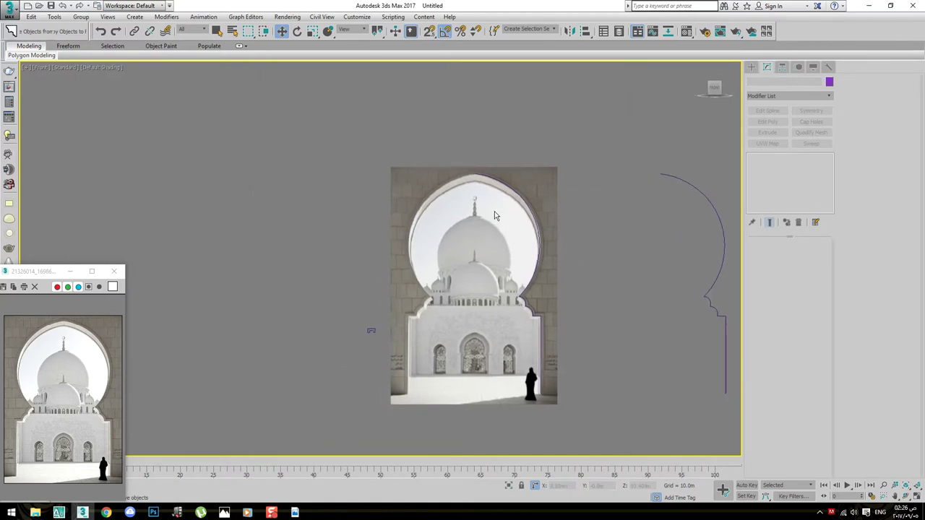
pyautogui.scroll(4, 494, 211)
# Add a Sweep to Arc001 using Line001 as the custom section
pyautogui.click(546, 223)
pyautogui.moveTo(546, 224)
pyautogui.mouseDown(button='middle')
pyautogui.moveTo(536, 154)
pyautogui.moveTo(519, 134)
pyautogui.mouseUp(button='middle')
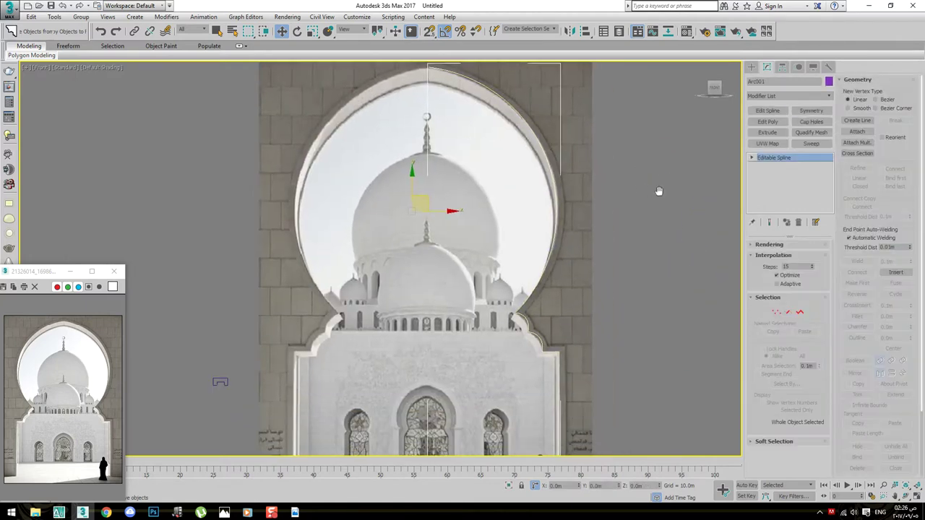
pyautogui.click(805, 145)
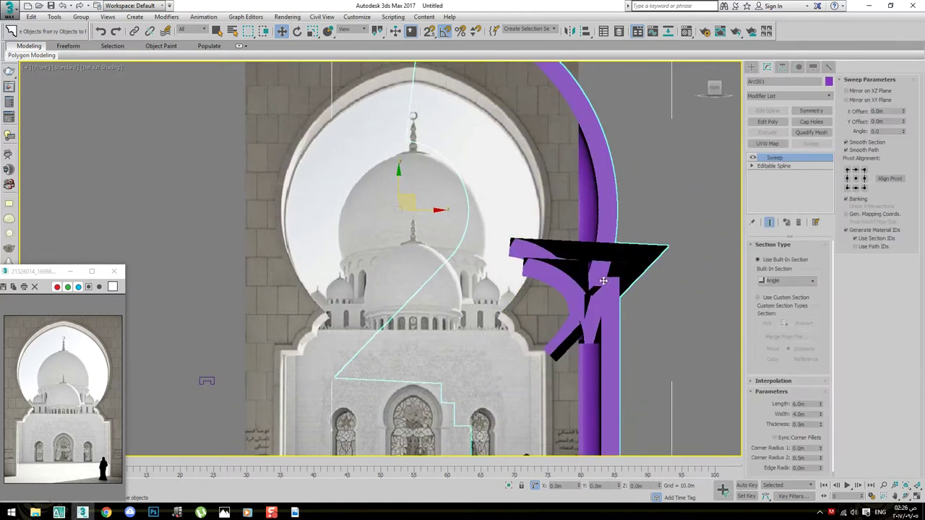
pyautogui.scroll(-2, 626, 220)
pyautogui.click(786, 298)
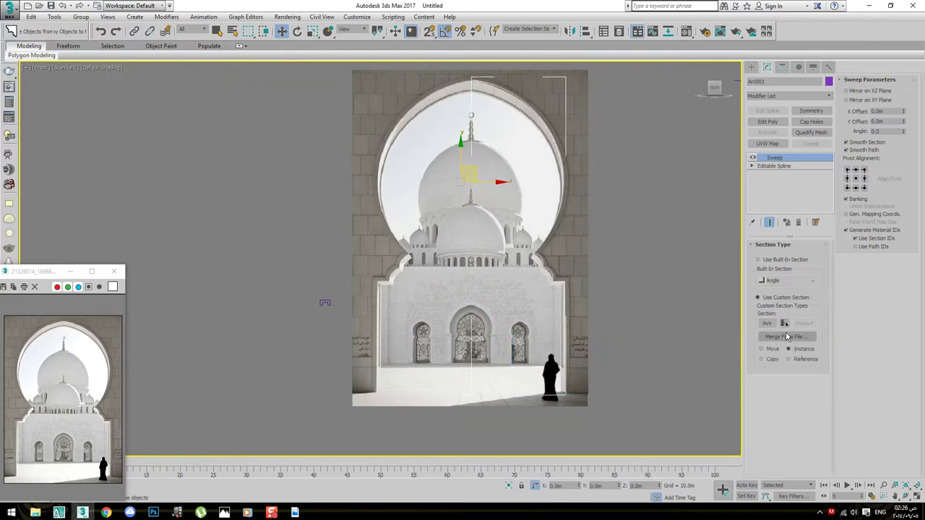
pyautogui.click(773, 326)
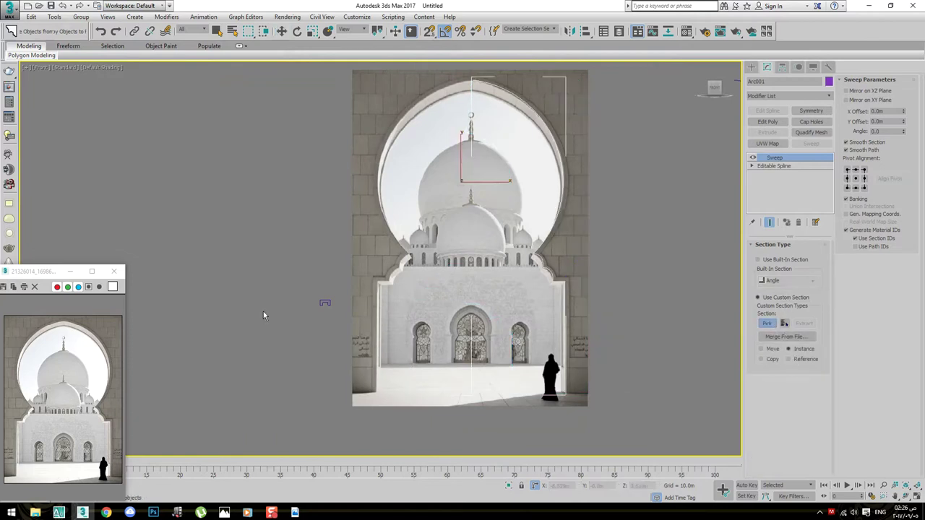
pyautogui.click(325, 303)
# Set the sweep's Pivot Alignment to the top-middle point and view it from the top
pyautogui.scroll(5, 491, 253)
pyautogui.press('F3')
pyautogui.scroll(-2, 491, 253)
pyautogui.scroll(2, 506, 217)
pyautogui.press('F3')
pyautogui.click(848, 170)
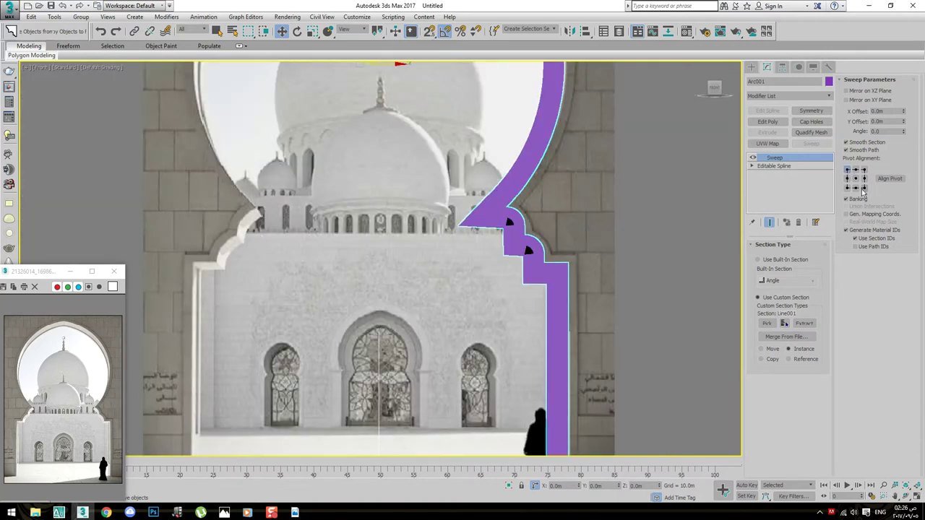
pyautogui.click(855, 170)
pyautogui.scroll(-2, 564, 245)
pyautogui.scroll(-3, 564, 246)
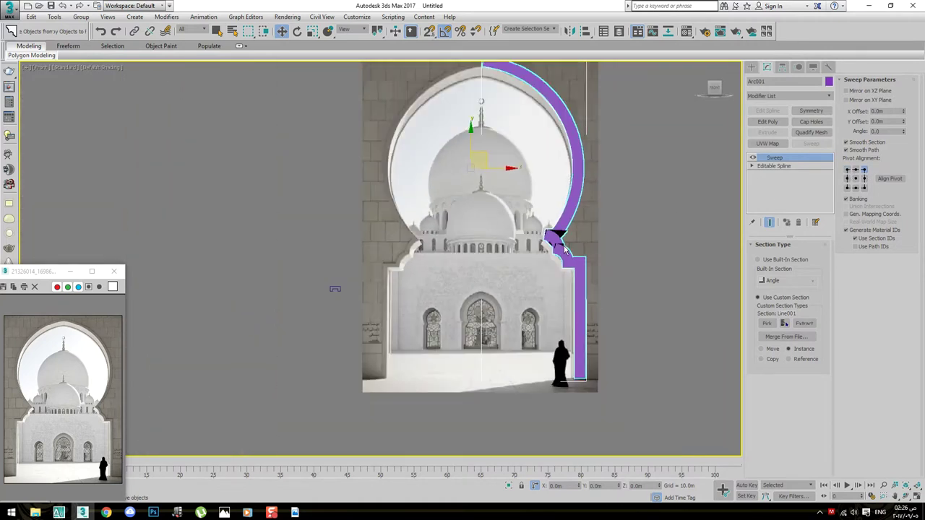
pyautogui.press('F3')
pyautogui.keyDown('alt'); pyautogui.moveTo(529, 242); pyautogui.dragTo(517, 287, button='middle'); pyautogui.keyUp('alt')
pyautogui.press('t')
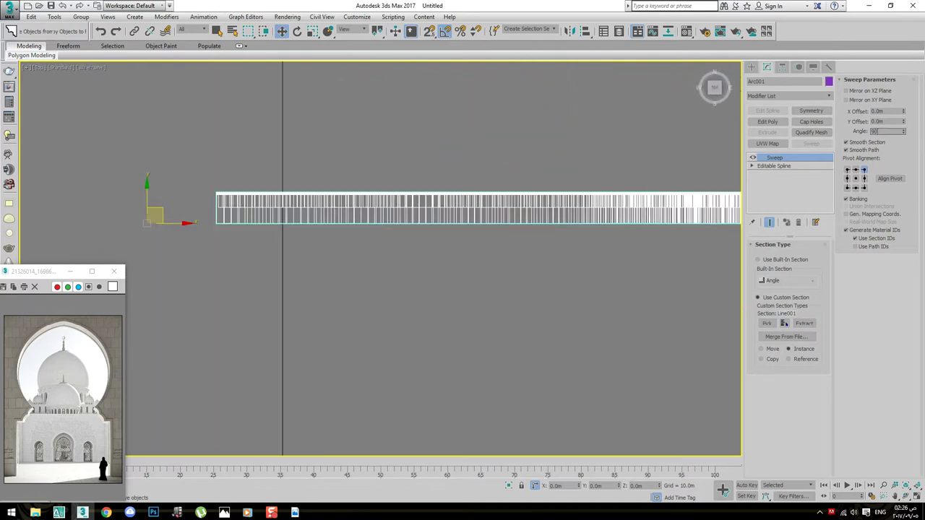
# Set the sweep angle to 90 and frame the swept arch in Front view
pyautogui.press('Return')
pyautogui.click(476, 266)
pyautogui.press('f')
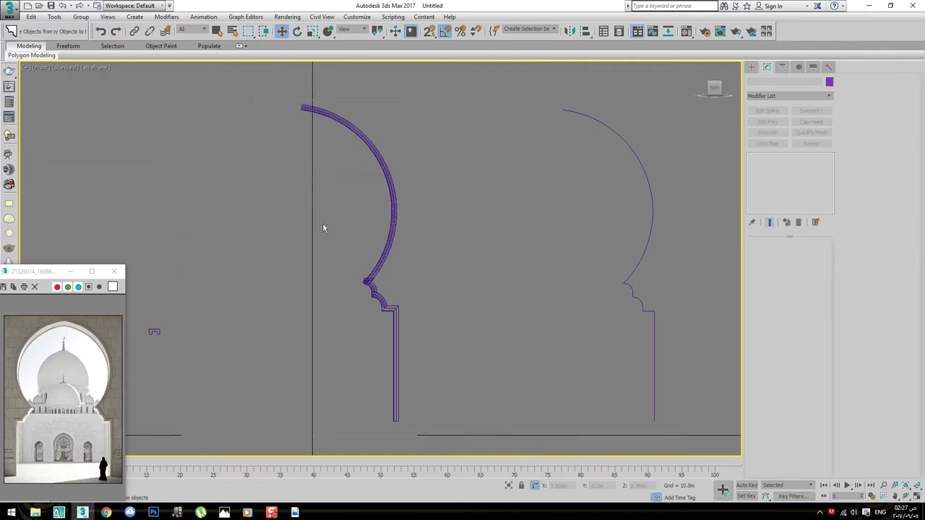
pyautogui.press('F3')
pyautogui.scroll(3, 322, 223)
pyautogui.scroll(3, 417, 245)
pyautogui.click(418, 242)
pyautogui.press('z')
pyautogui.press('F3')
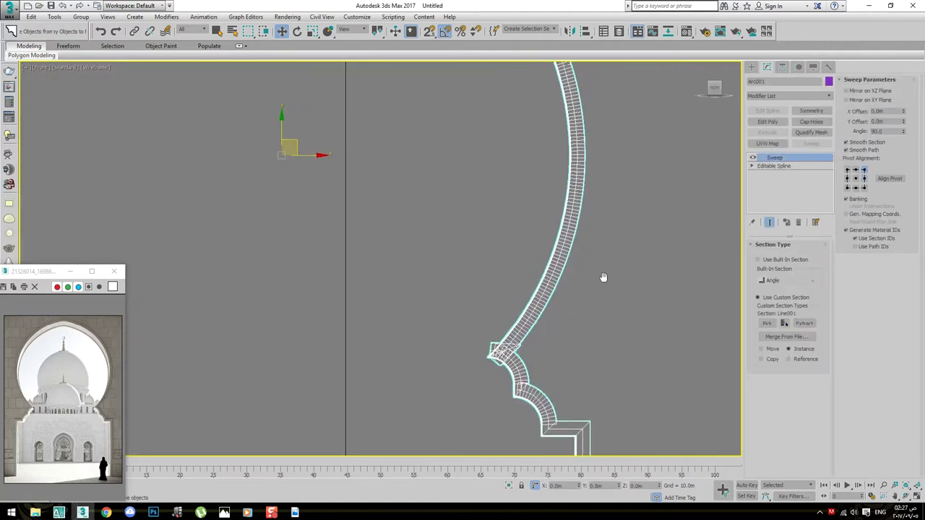
pyautogui.scroll(3, 587, 240)
pyautogui.press('F3')
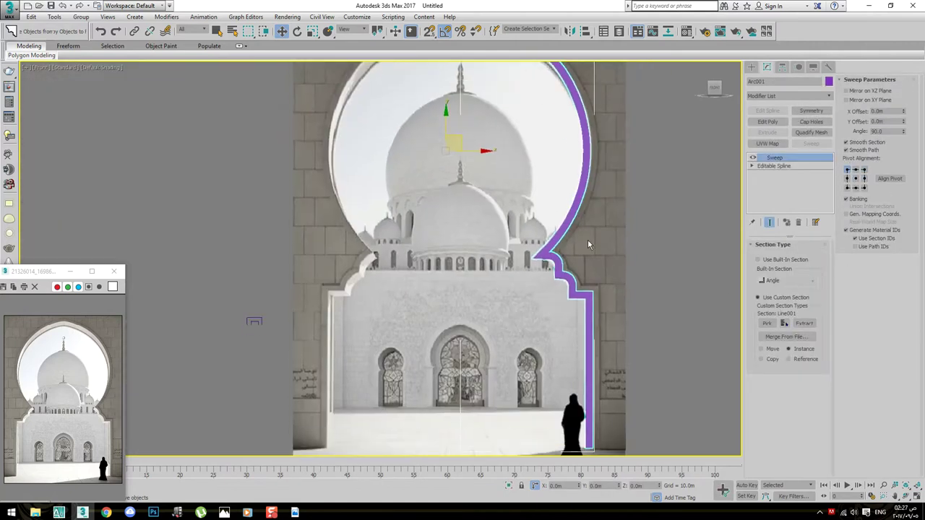
pyautogui.click(516, 274)
pyautogui.scroll(3, 595, 223)
pyautogui.click(594, 222)
# Orbit the purple arch molding in Perspective, then return to Front view and select Line001
pyautogui.press('p')
pyautogui.scroll(5, 540, 240)
pyautogui.keyDown('alt'); pyautogui.moveTo(473, 287); pyautogui.dragTo(475, 293, button='middle'); pyautogui.keyUp('alt')
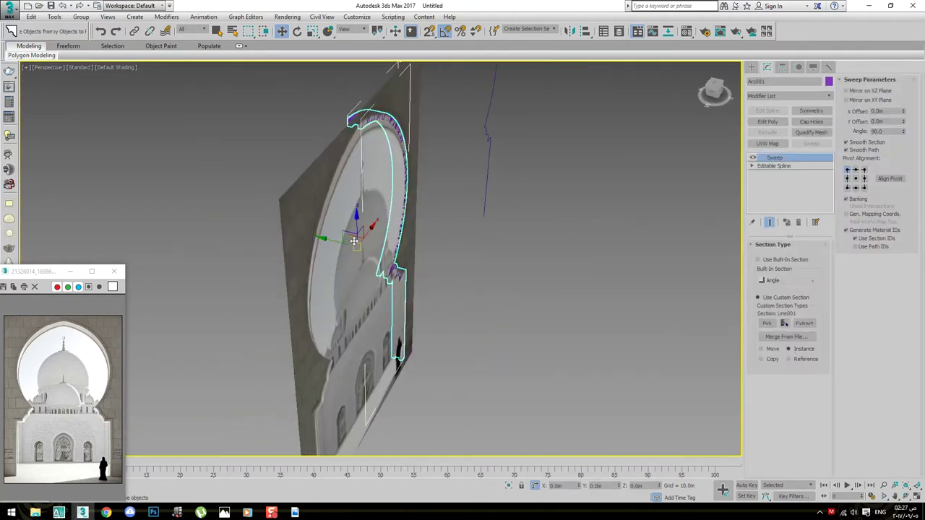
pyautogui.keyDown('alt'); pyautogui.moveTo(327, 240); pyautogui.dragTo(413, 265, button='middle'); pyautogui.keyUp('alt')
pyautogui.click(444, 296)
pyautogui.scroll(4, 444, 296)
pyautogui.scroll(2, 477, 245)
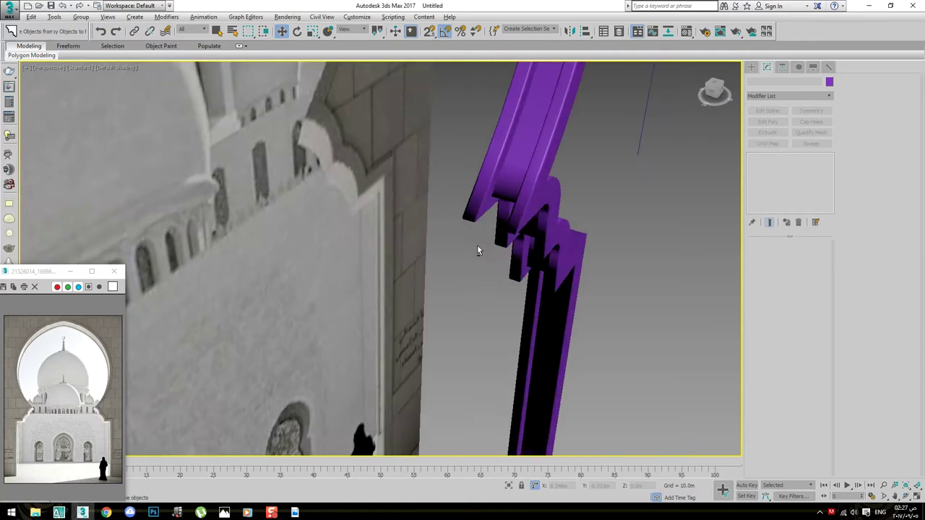
pyautogui.scroll(2, 448, 229)
pyautogui.moveTo(448, 229)
pyautogui.keyDown('alt'); pyautogui.mouseDown(button='middle')
pyautogui.moveTo(494, 226)
pyautogui.moveTo(475, 162)
pyautogui.moveTo(453, 198)
pyautogui.moveTo(553, 262)
pyautogui.mouseUp(button='middle'); pyautogui.keyUp('alt')
pyautogui.press('f')
pyautogui.scroll(3, 539, 258)
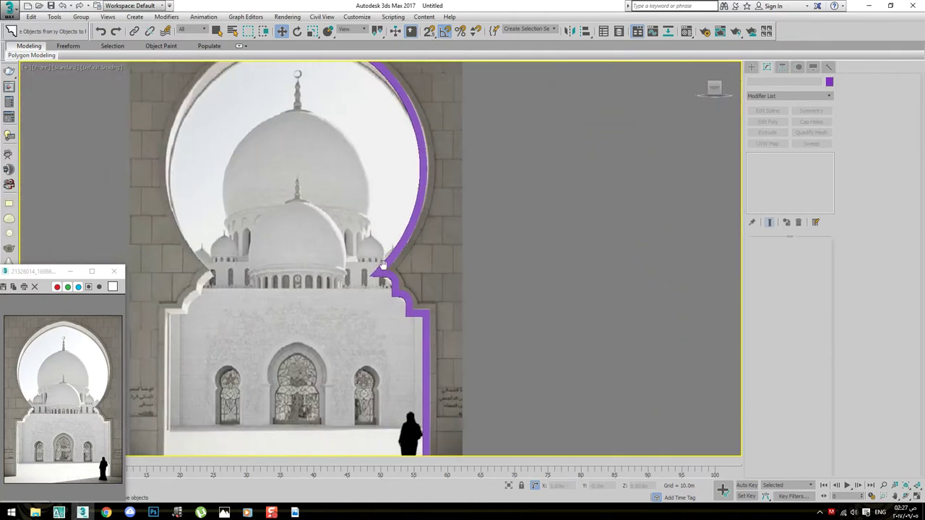
pyautogui.scroll(3, 277, 223)
pyautogui.scroll(2, 221, 229)
pyautogui.click(221, 230)
# Lower two vertices of the Line001 profile and inspect the reshaped molding
pyautogui.press('z')
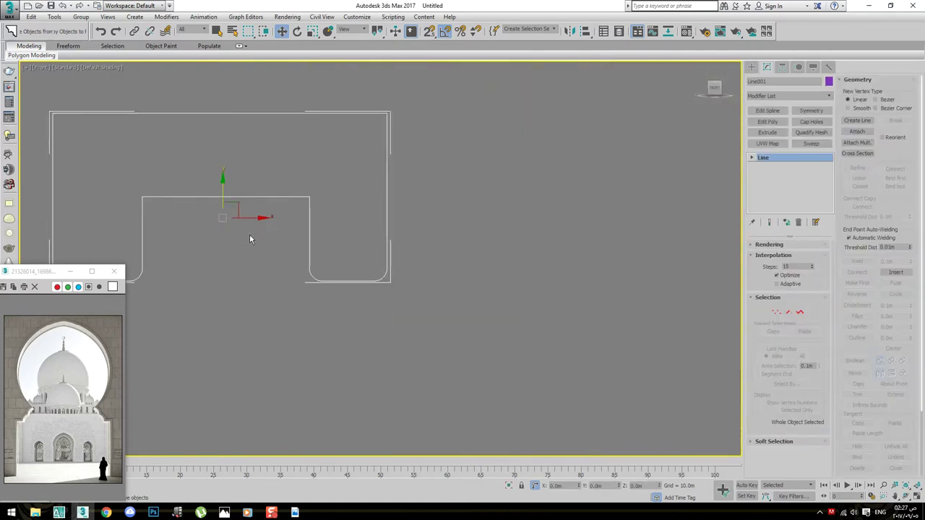
pyautogui.press('1')
pyautogui.moveTo(185, 180); pyautogui.dragTo(330, 215)
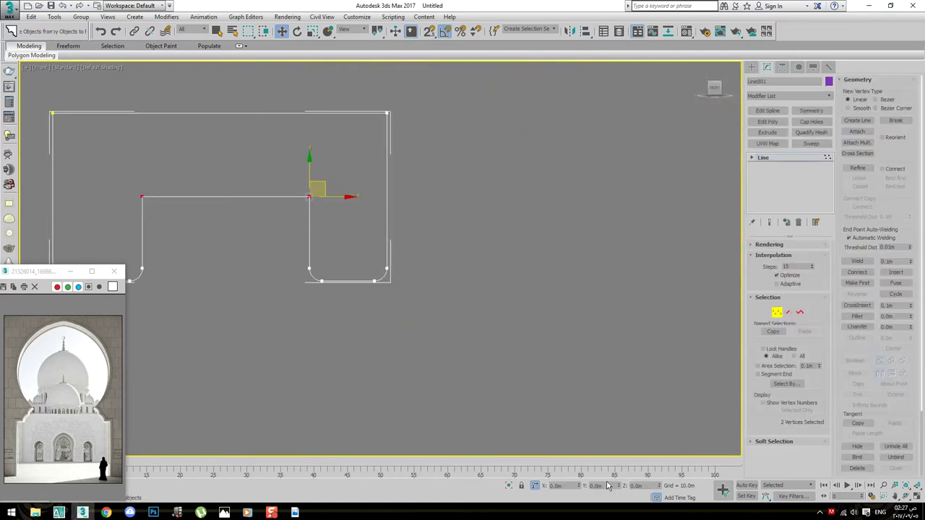
pyautogui.moveTo(316, 189); pyautogui.dragTo(317, 214)
pyautogui.scroll(-2, 316, 210)
pyautogui.scroll(-5, 290, 238)
pyautogui.moveTo(436, 266); pyautogui.dragTo(320, 220, button='middle')
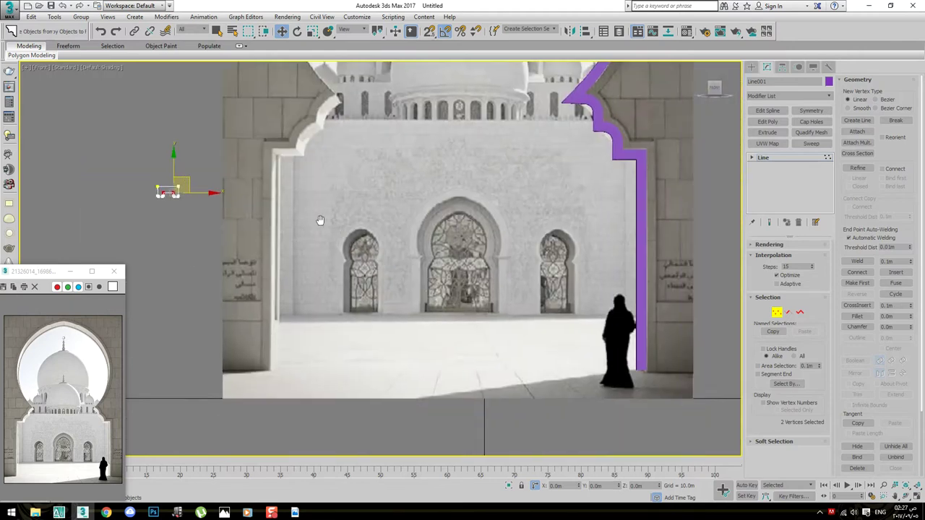
pyautogui.scroll(1, 426, 231)
pyautogui.click(683, 256)
pyautogui.keyDown('alt'); pyautogui.moveTo(505, 214); pyautogui.dragTo(539, 374, button='middle'); pyautogui.keyUp('alt')
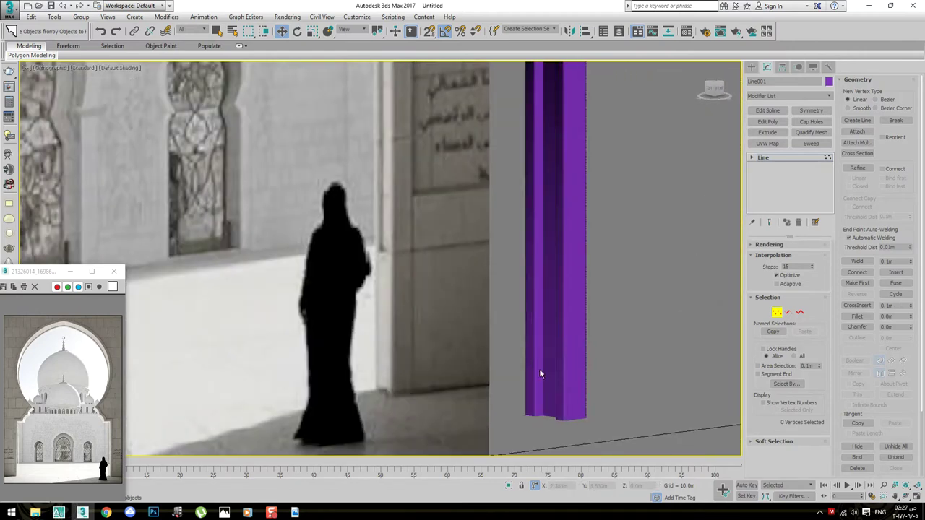
pyautogui.scroll(-5, 539, 373)
pyautogui.scroll(1, 495, 287)
pyautogui.scroll(2, 495, 287)
pyautogui.scroll(4, 495, 287)
pyautogui.press('f')
pyautogui.scroll(3, 547, 250)
pyautogui.scroll(-2, 488, 263)
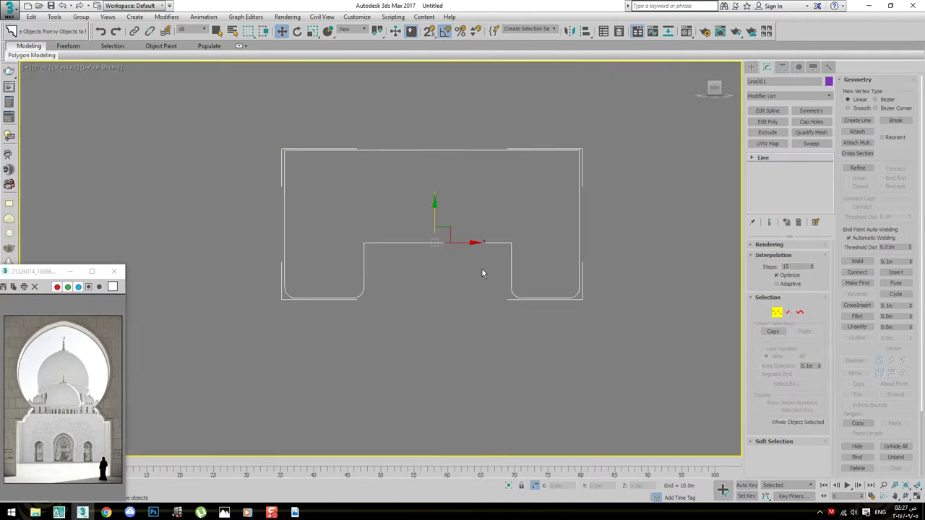
# Select the swept arch Arc001 and start cloning it as Arc003
pyautogui.click(467, 297)
pyautogui.hotkey('shift', 'z')
pyautogui.moveTo(466, 298); pyautogui.dragTo(513, 294, button='middle')
pyautogui.scroll(5, 512, 294)
pyautogui.scroll(-1, 532, 198)
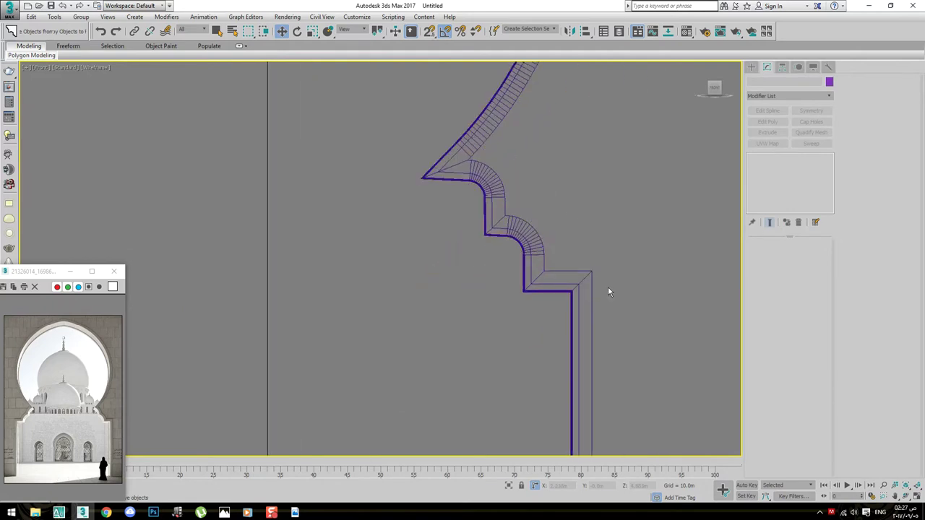
pyautogui.press('F3')
pyautogui.scroll(-2, 608, 287)
pyautogui.scroll(3, 482, 182)
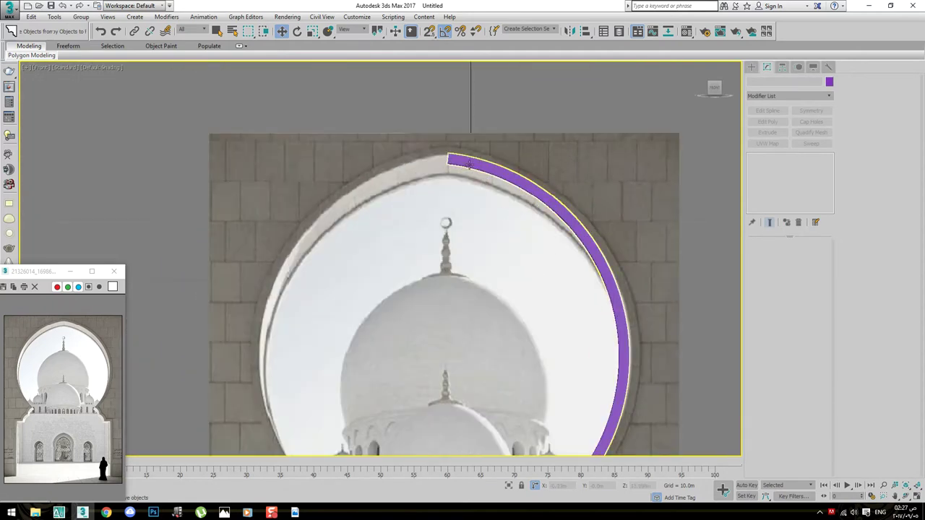
pyautogui.click(469, 165)
pyautogui.scroll(-2, 523, 217)
pyautogui.scroll(3, 523, 217)
pyautogui.scroll(-2, 466, 102)
pyautogui.scroll(-1, 466, 102)
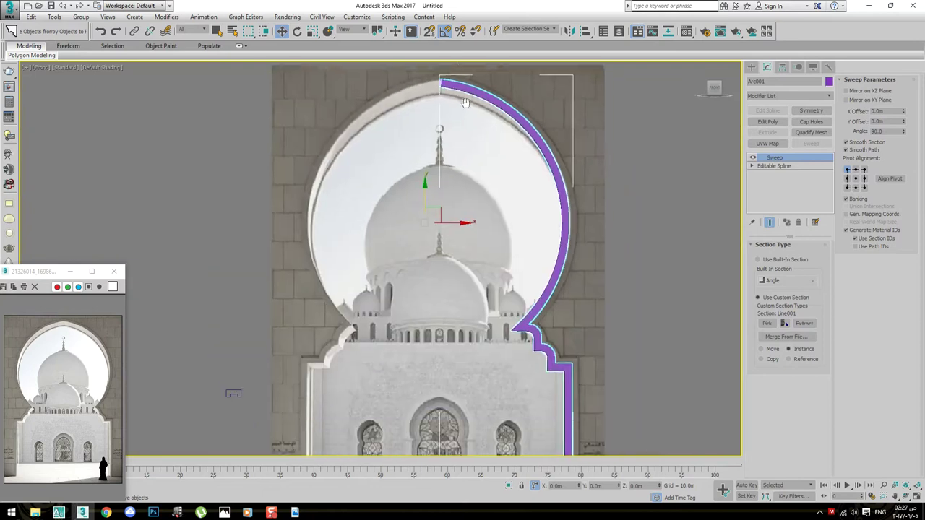
pyautogui.scroll(-2, 466, 180)
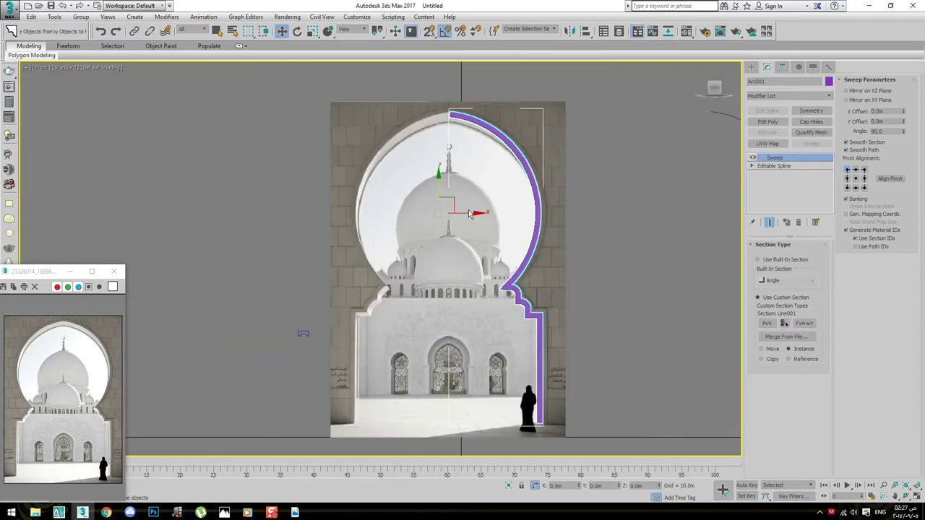
pyautogui.hotkey('ctrl', 'v')
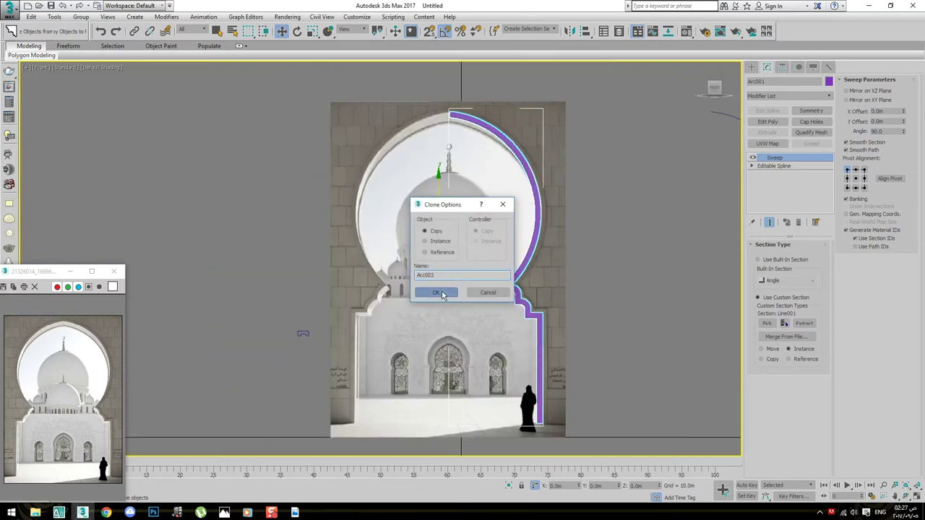
# Place the Arc003 clone to the right of the arch, then reselect the original Arc001
pyautogui.click(443, 293)
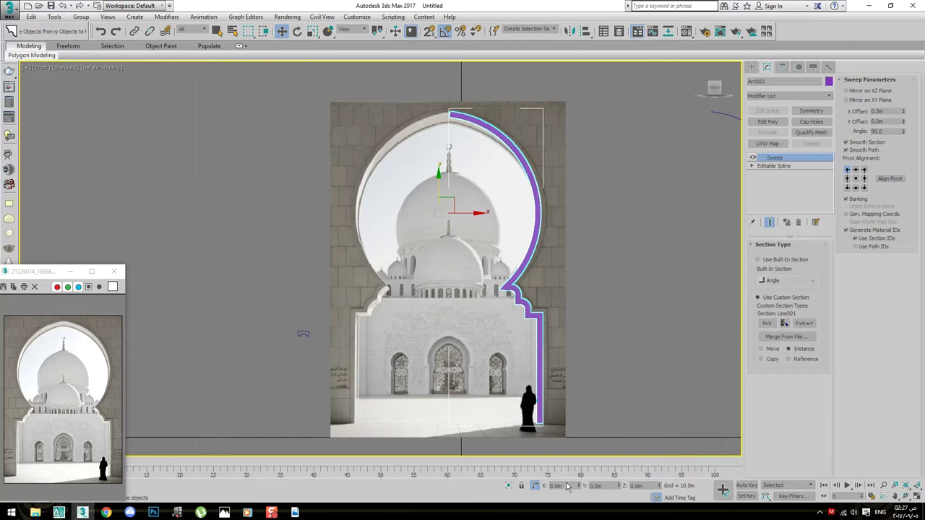
pyautogui.press('Return')
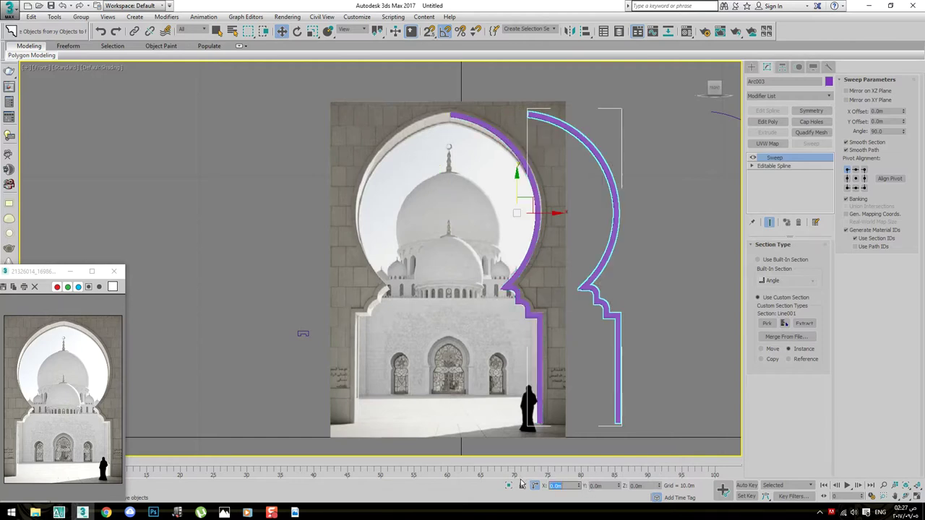
pyautogui.click(592, 203)
pyautogui.click(539, 238)
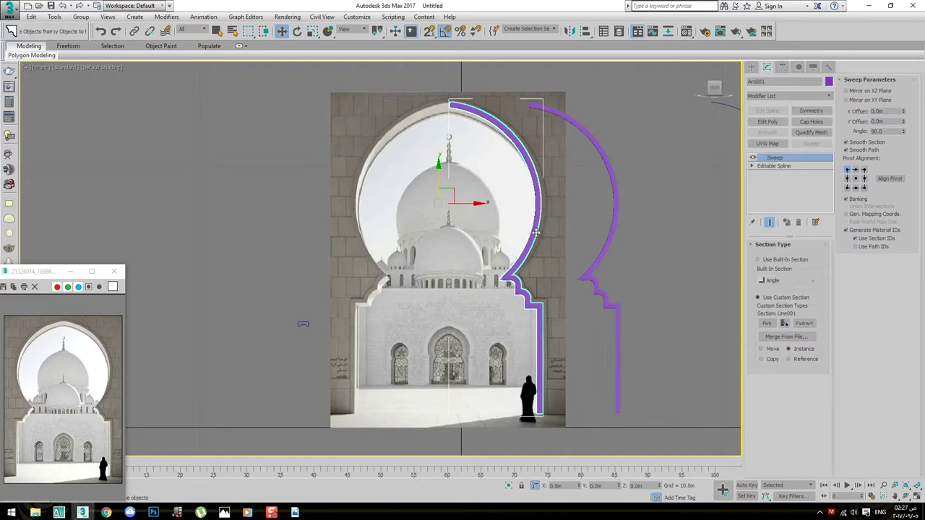
pyautogui.moveTo(690, 116); pyautogui.dragTo(699, 108, button='middle')
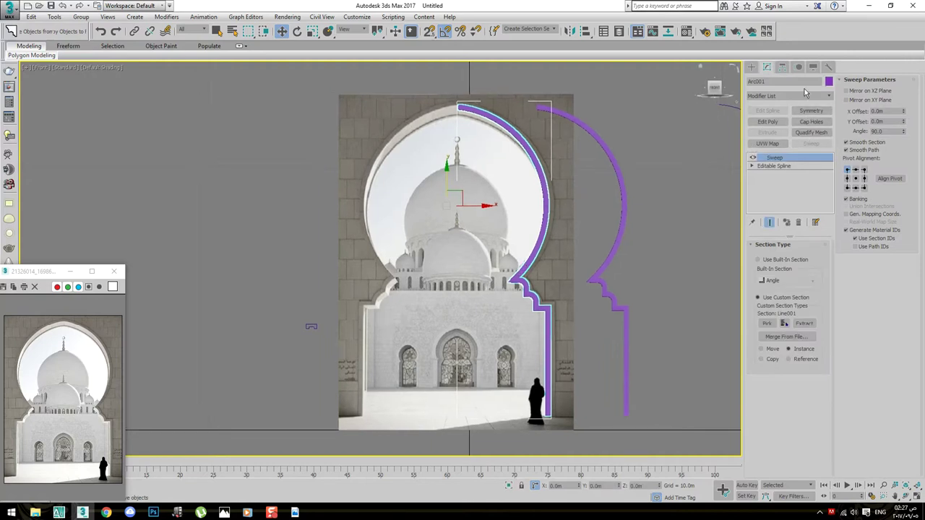
# Center Arc001's pivot on the object using Affect Pivot Only
pyautogui.click(782, 67)
pyautogui.click(787, 133)
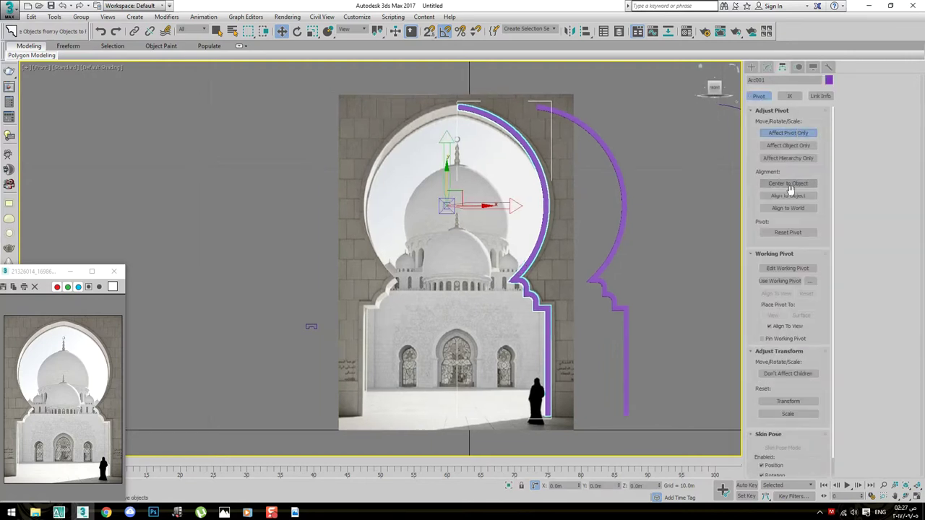
pyautogui.click(793, 184)
pyautogui.click(787, 135)
# Reselect Arc001 and return to its modifier stack
pyautogui.click(642, 143)
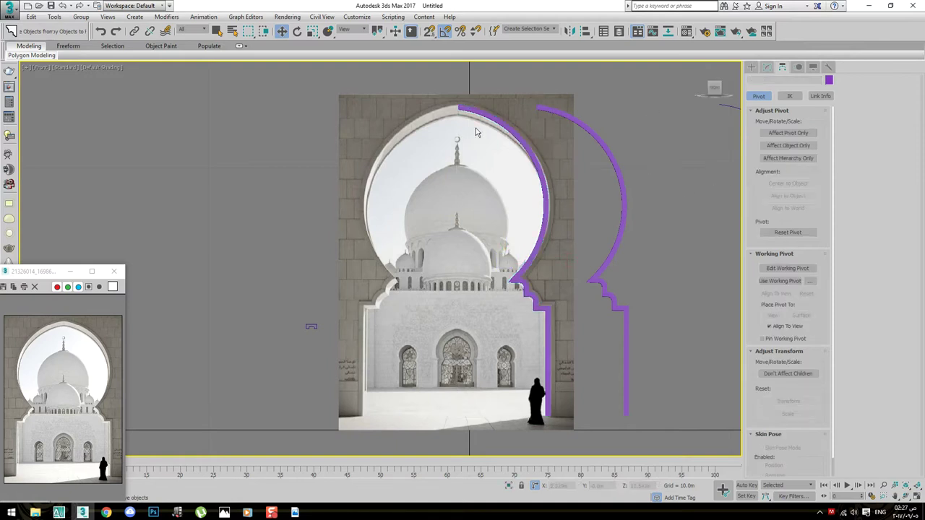
pyautogui.scroll(3, 463, 119)
pyautogui.click(452, 117)
pyautogui.click(767, 67)
pyautogui.click(751, 67)
pyautogui.click(767, 66)
# Add a Symmetry modifier to Arc001, shift its mirror plane left, and reset the weld threshold to 0.0m
pyautogui.click(810, 112)
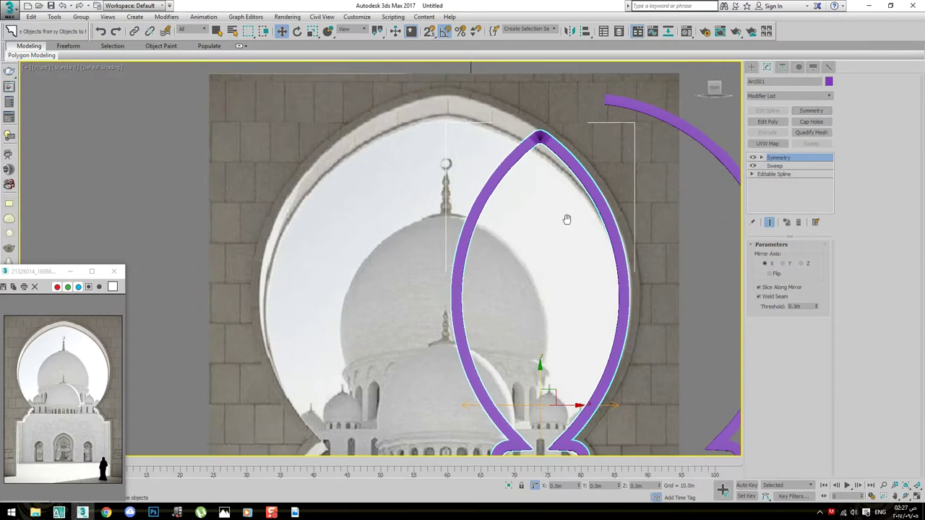
pyautogui.moveTo(564, 425); pyautogui.dragTo(571, 388, button='middle')
pyautogui.moveTo(571, 396); pyautogui.dragTo(475, 71)
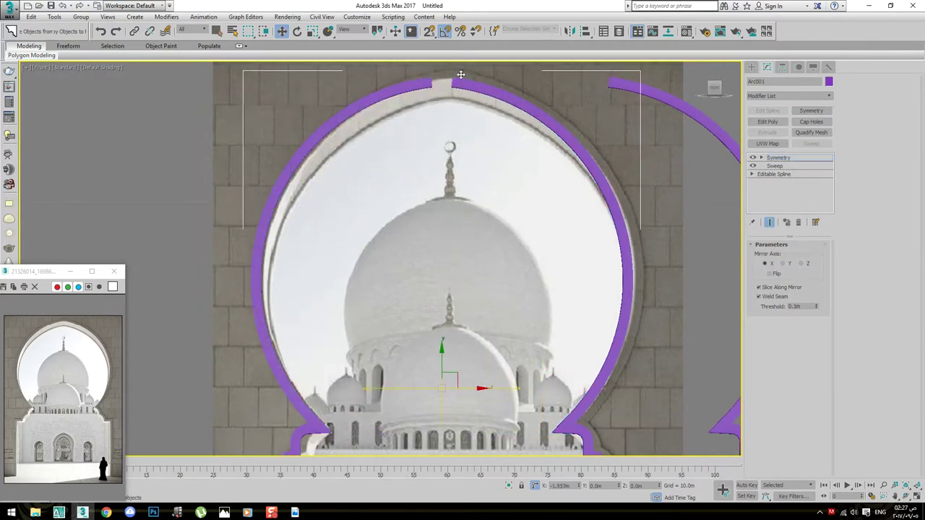
pyautogui.rightClick(817, 307)
pyautogui.scroll(-3, 496, 237)
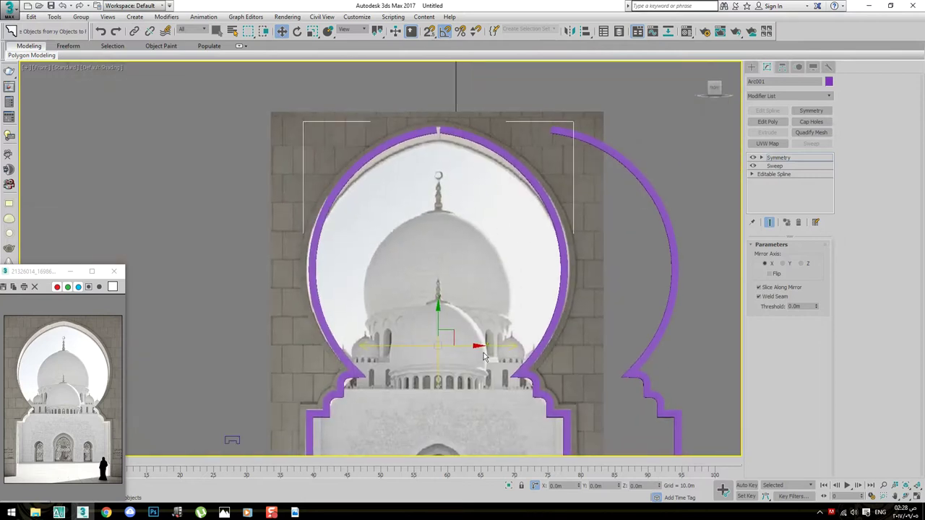
pyautogui.scroll(2, 437, 221)
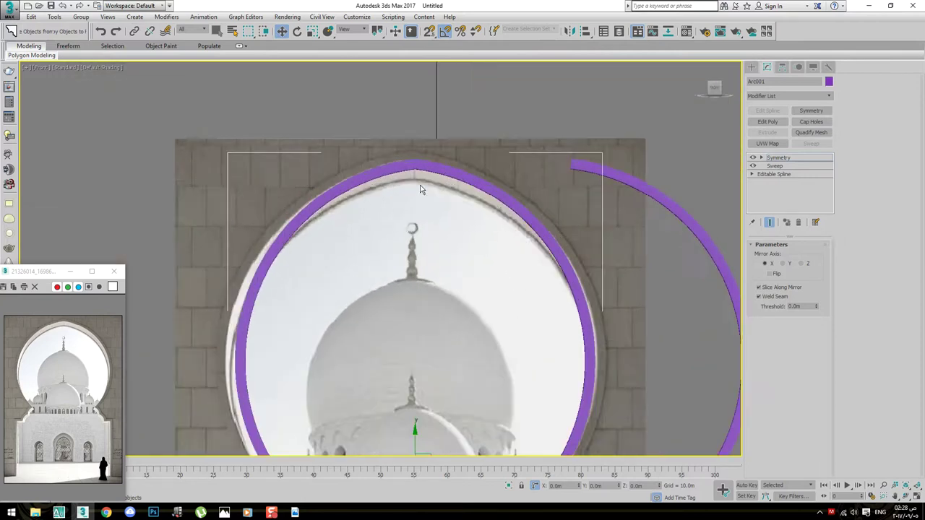
pyautogui.scroll(3, 424, 190)
pyautogui.scroll(-2, 384, 125)
# Delete the Symmetry modifier and select Arc001's Editable Spline
pyautogui.click(799, 222)
pyautogui.scroll(-3, 498, 202)
pyautogui.click(755, 167)
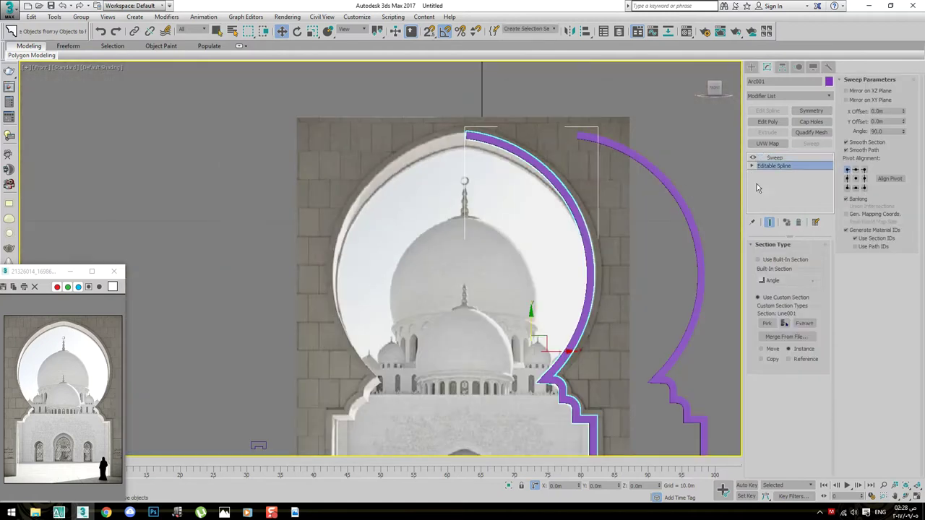
# At Spline level, move the half-arch spline left and mirror it horizontally
pyautogui.click(769, 190)
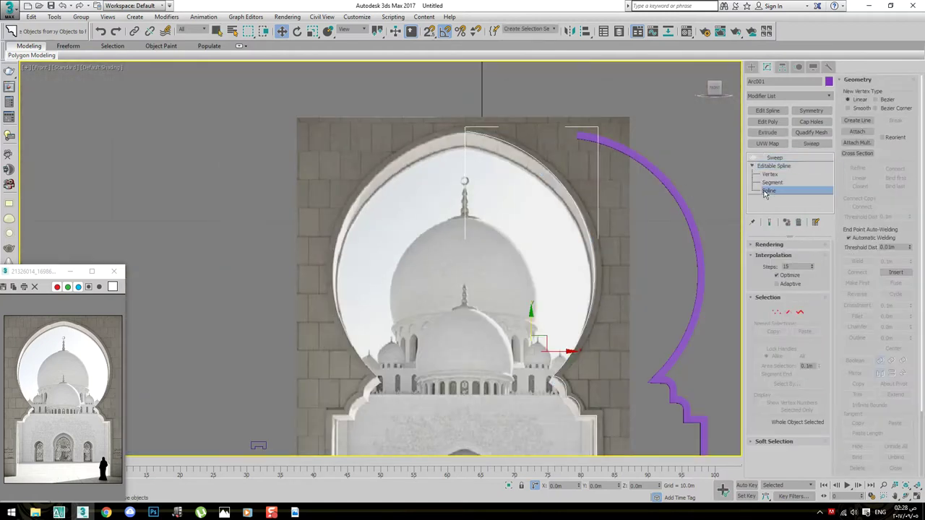
pyautogui.scroll(-2, 506, 257)
pyautogui.click(507, 257)
pyautogui.moveTo(506, 257); pyautogui.dragTo(434, 257)
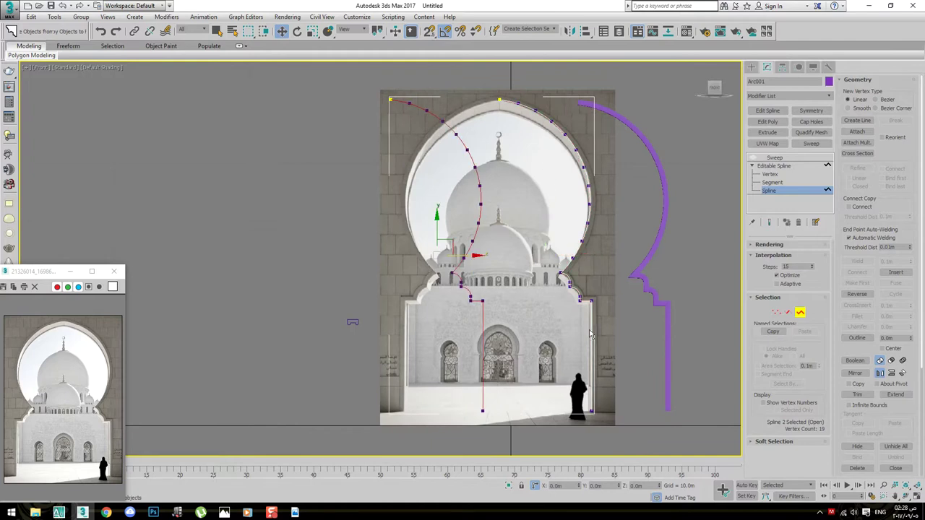
pyautogui.scroll(-1, 892, 416)
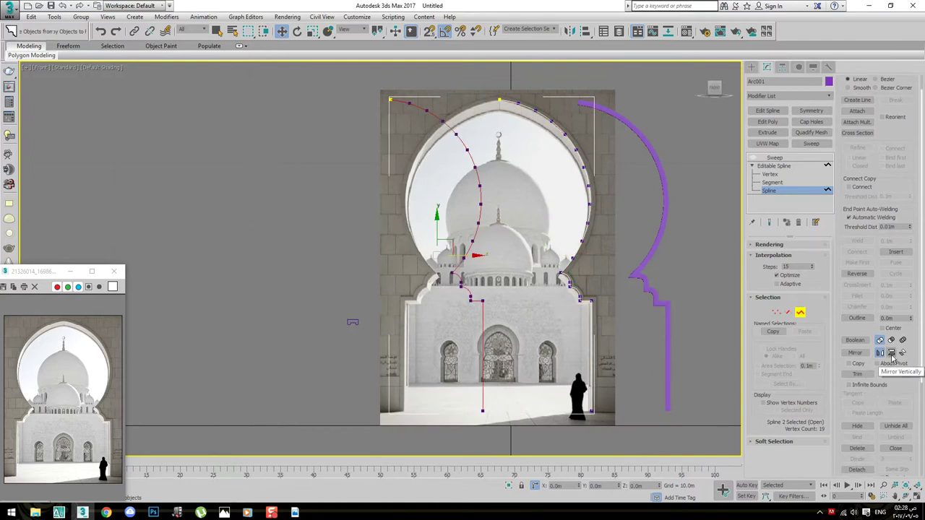
pyautogui.click(855, 352)
# Align the mirrored half to the apex and join both halves into one spline
pyautogui.moveTo(459, 271); pyautogui.dragTo(454, 275, button='middle')
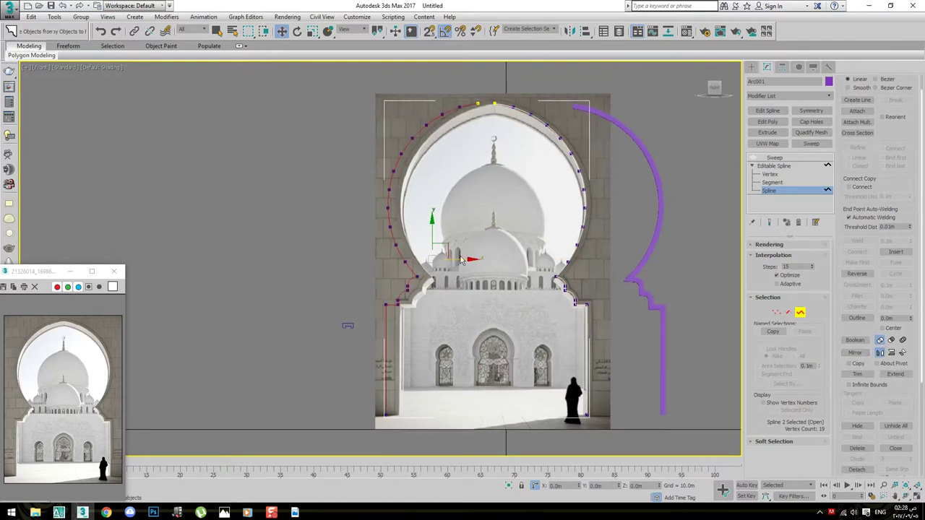
pyautogui.scroll(2, 464, 108)
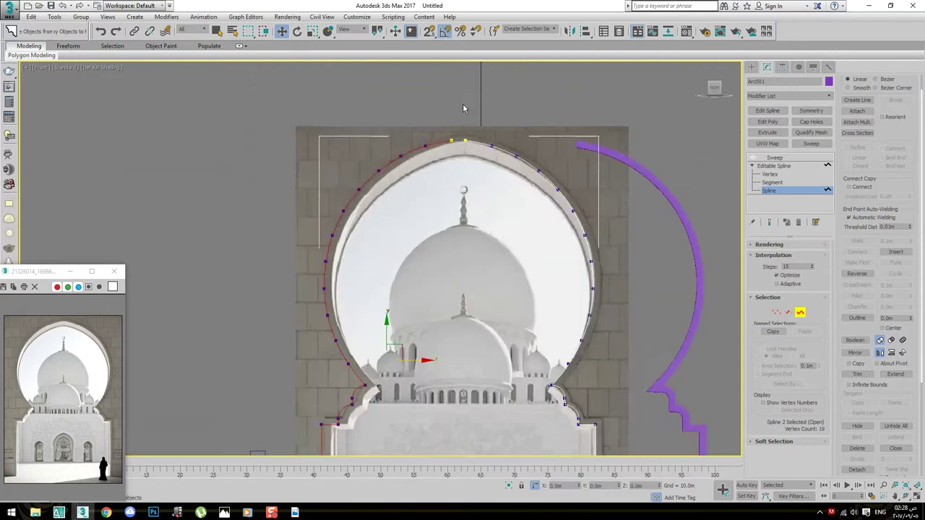
pyautogui.scroll(5, 464, 109)
pyautogui.moveTo(459, 211)
pyautogui.mouseDown(button='middle')
pyautogui.moveTo(385, 209)
pyautogui.moveTo(315, 234)
pyautogui.mouseUp(button='middle')
pyautogui.moveTo(612, 201); pyautogui.dragTo(354, 199)
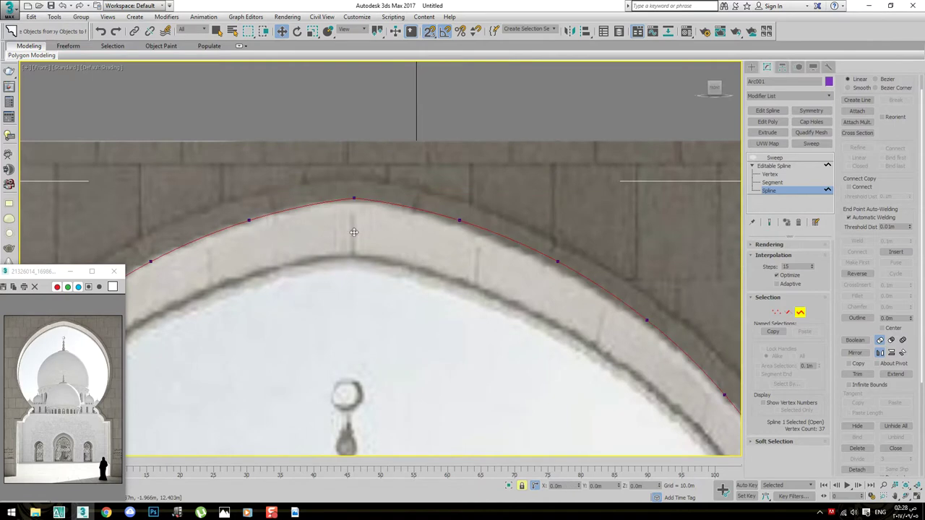
# Fillet the apex vertex at Vertex level
pyautogui.press('1')
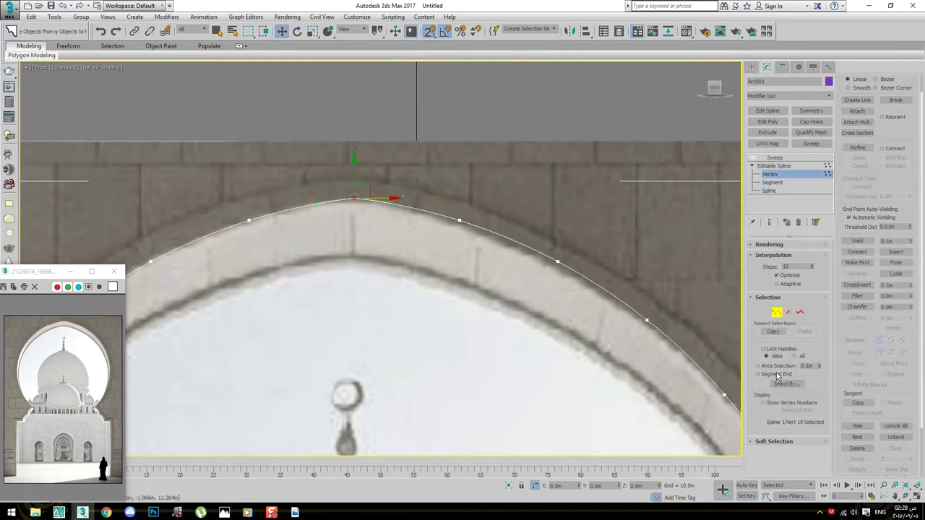
pyautogui.click(856, 296)
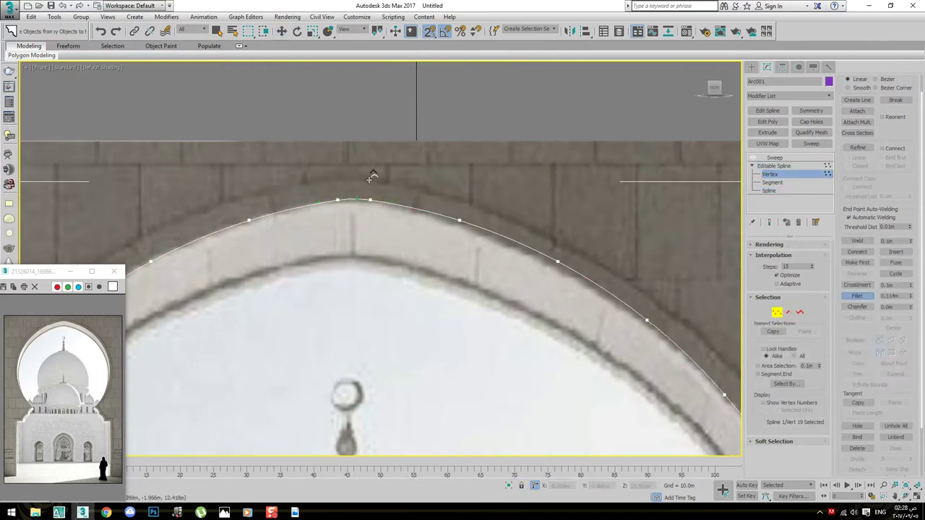
pyautogui.scroll(-5, 456, 126)
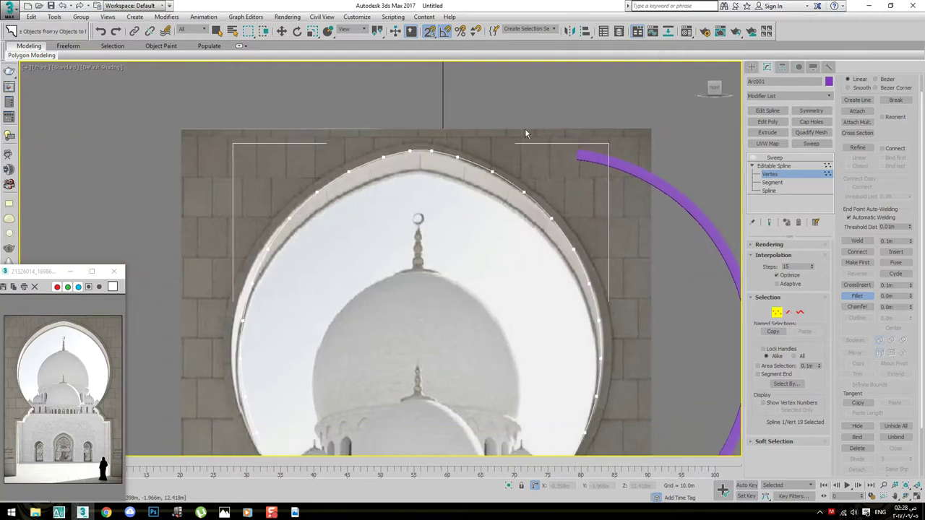
# Leave Vertex level and reselect Sweep to show the full swept arch
pyautogui.click(753, 165)
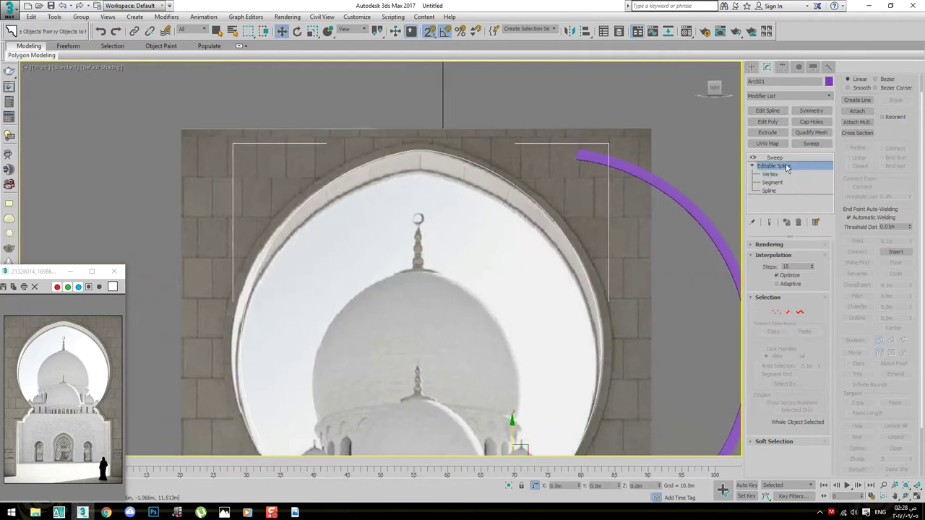
pyautogui.click(774, 158)
pyautogui.scroll(-3, 474, 153)
pyautogui.press('F3')
pyautogui.scroll(4, 439, 109)
pyautogui.scroll(2, 440, 109)
pyautogui.press('F3')
pyautogui.scroll(-3, 448, 143)
# Orbit the swept arch in perspective view, then return to the front view
pyautogui.moveTo(591, 282); pyautogui.dragTo(587, 246, button='middle')
pyautogui.scroll(1, 499, 198)
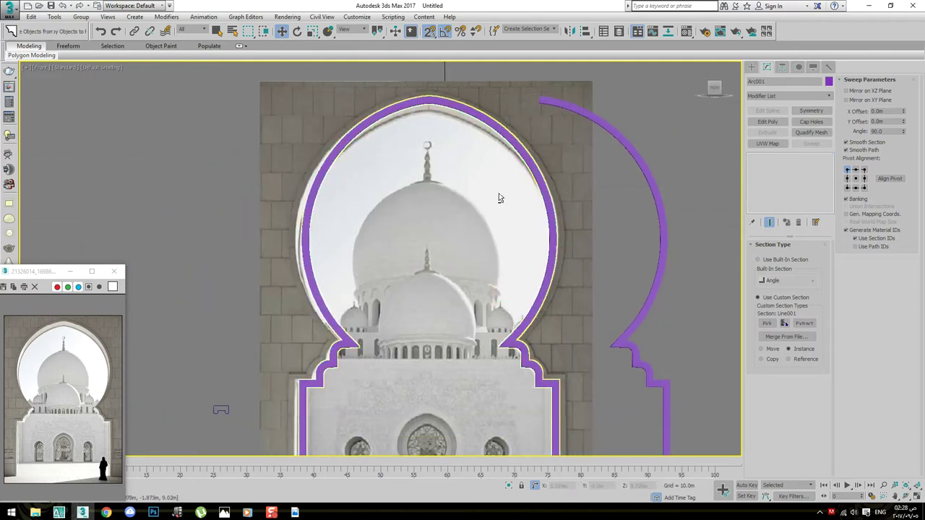
pyautogui.keyDown('alt'); pyautogui.moveTo(499, 198); pyautogui.dragTo(599, 215, button='middle'); pyautogui.keyUp('alt')
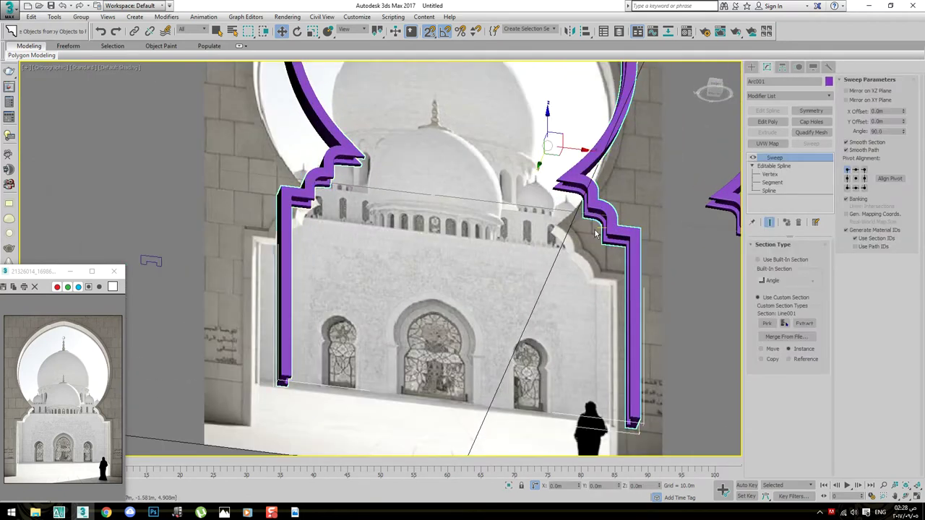
pyautogui.press('p')
pyautogui.scroll(-5, 598, 232)
pyautogui.moveTo(599, 232)
pyautogui.keyDown('alt'); pyautogui.mouseDown(button='middle')
pyautogui.moveTo(463, 204)
pyautogui.moveTo(409, 165)
pyautogui.mouseUp(button='middle'); pyautogui.keyUp('alt')
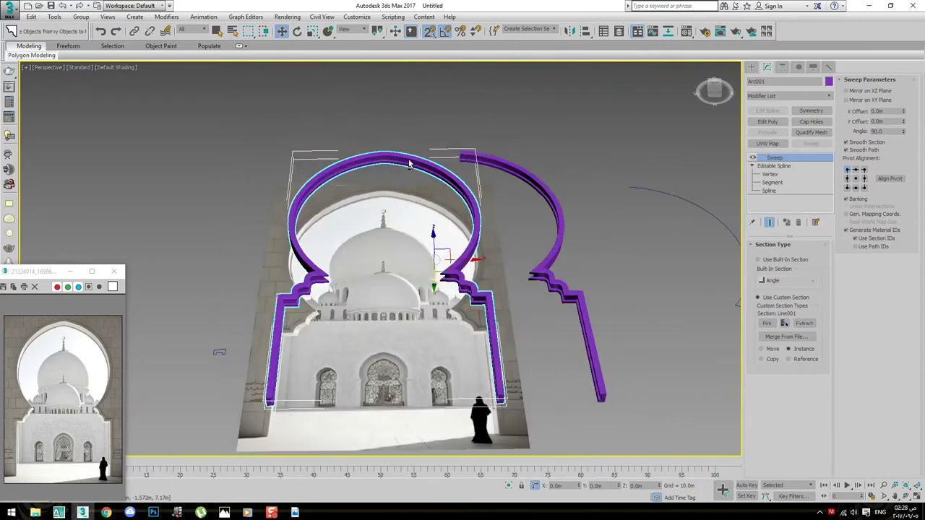
pyautogui.press('f')
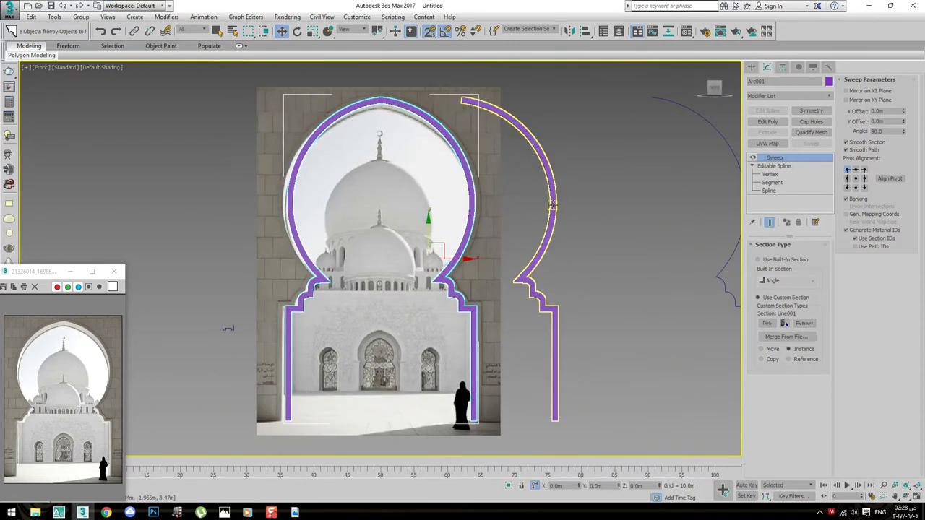
pyautogui.scroll(-3, 549, 215)
# Shift-clone the swept arch as Arc003 and move it to X 12
pyautogui.click(588, 252)
pyautogui.scroll(3, 504, 203)
pyautogui.click(504, 204)
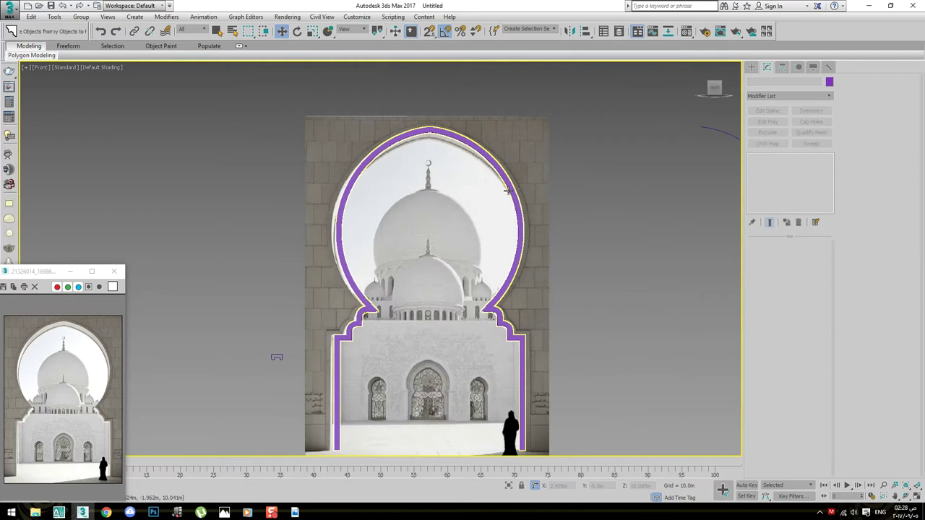
pyautogui.scroll(-2, 498, 217)
pyautogui.moveTo(498, 239); pyautogui.dragTo(451, 249, button='middle')
pyautogui.keyDown('shift'); pyautogui.moveTo(451, 249); pyautogui.dragTo(456, 277); pyautogui.keyUp('shift')
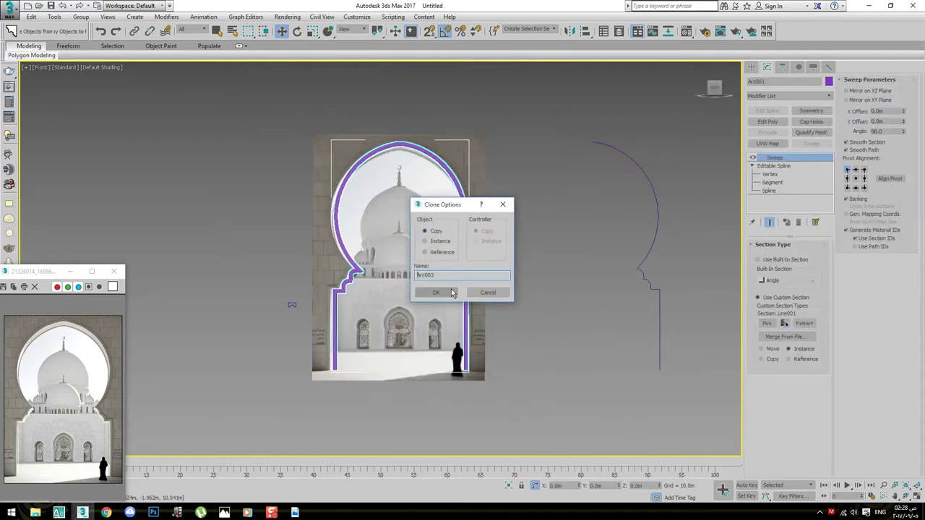
pyautogui.press('Return')
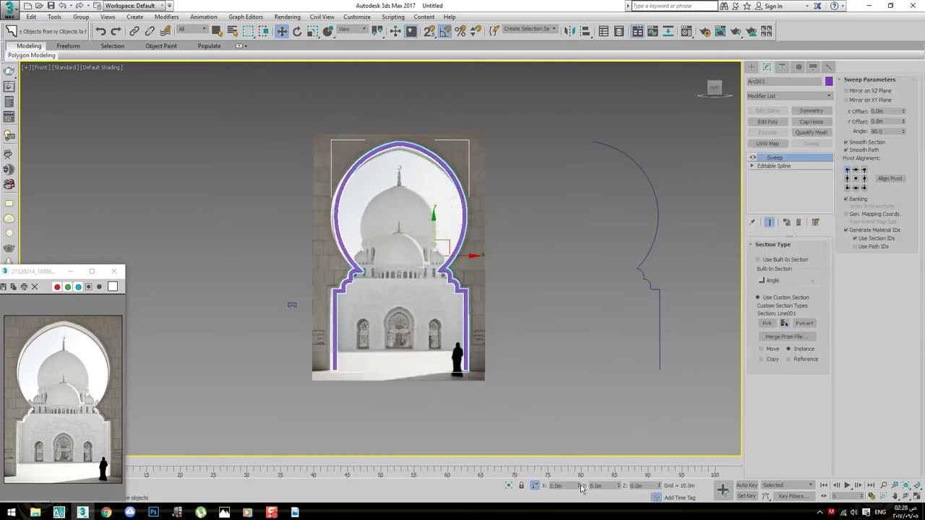
pyautogui.write('12')
pyautogui.press('Return')
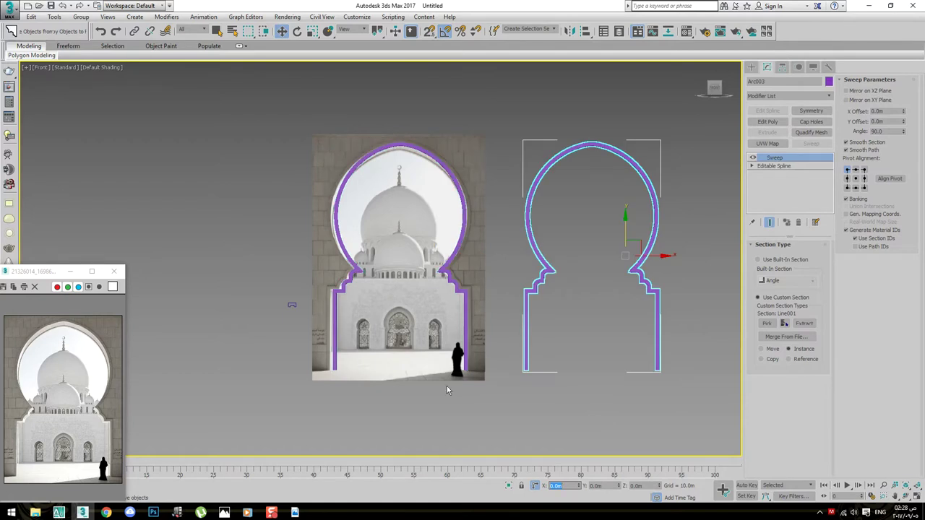
# Select Arc003 and delete its Sweep modifier
pyautogui.click(573, 251)
pyautogui.click(548, 182)
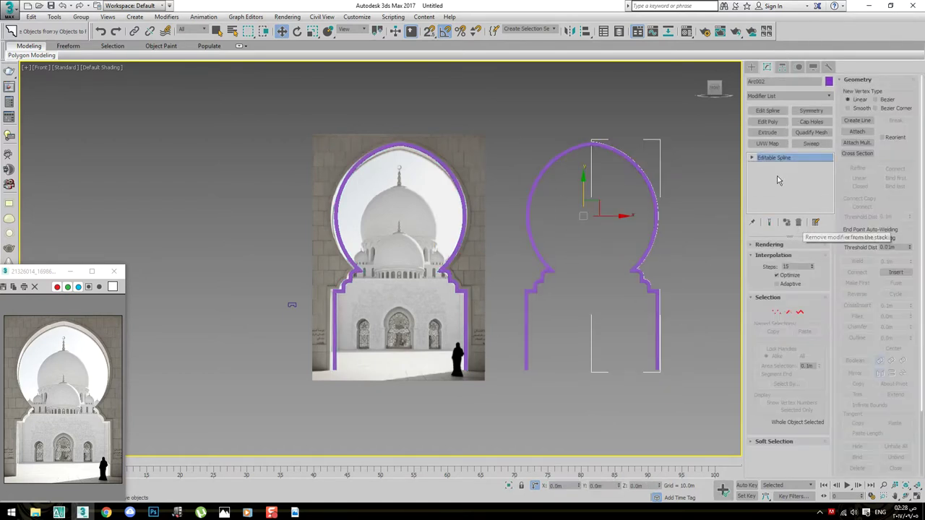
pyautogui.click(642, 193)
pyautogui.click(658, 213)
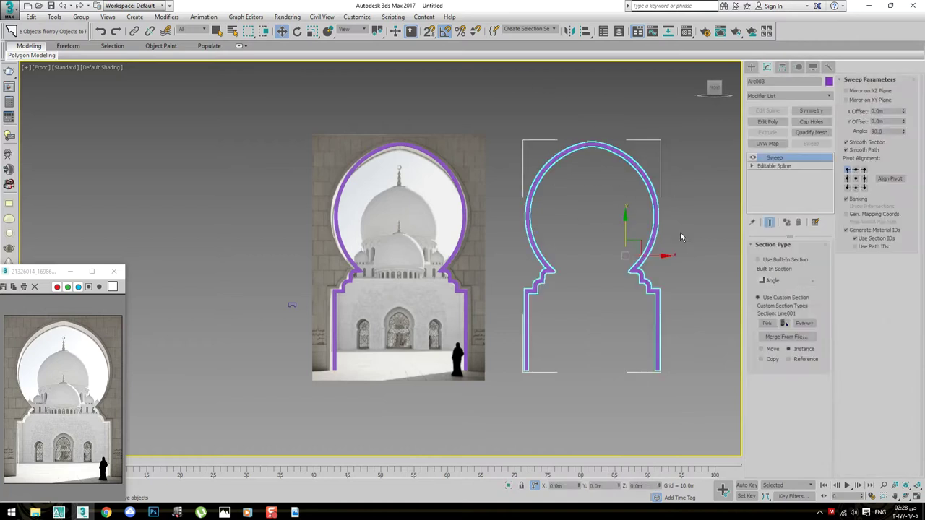
pyautogui.click(797, 222)
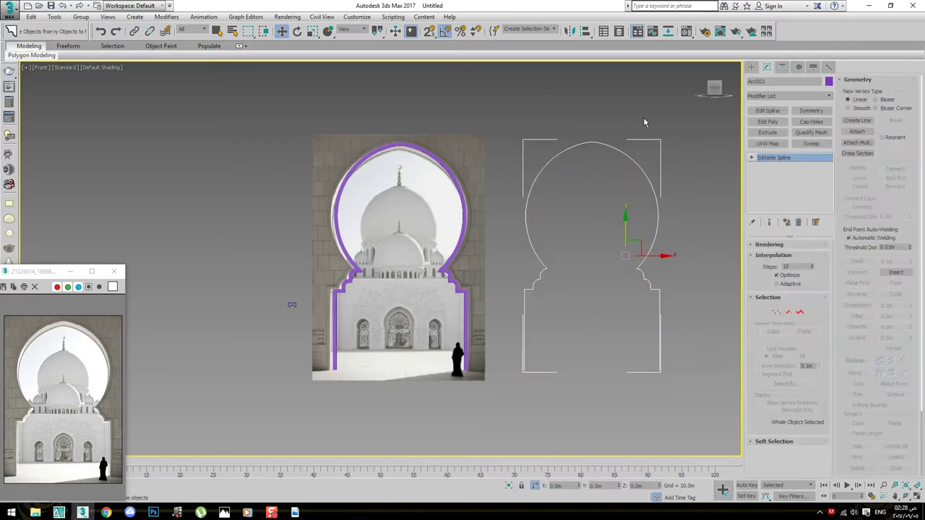
# Draw a rectangle, Rectangle002, around the reference photo
pyautogui.click(643, 123)
pyautogui.scroll(-1, 629, 137)
pyautogui.scroll(1, 566, 288)
pyautogui.scroll(1, 471, 246)
pyautogui.scroll(-1, 417, 186)
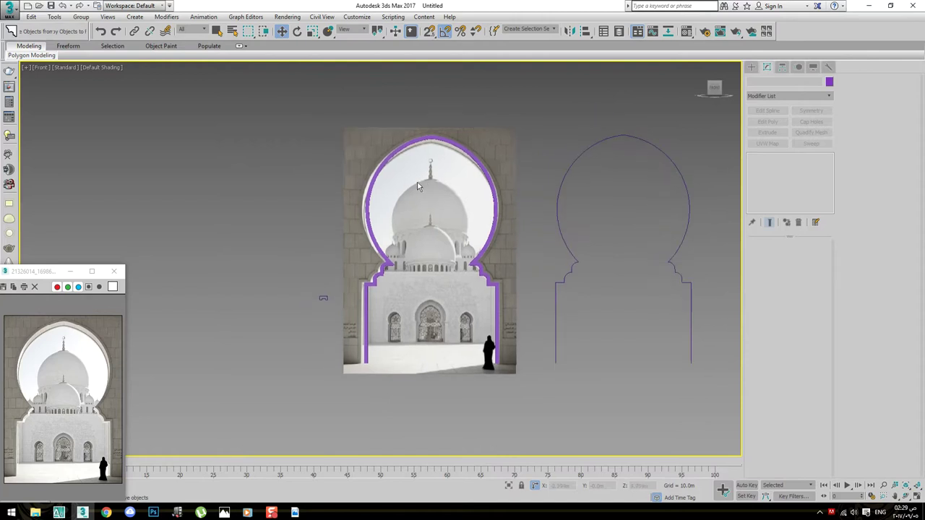
pyautogui.rightClick(397, 184)
pyautogui.click(413, 133)
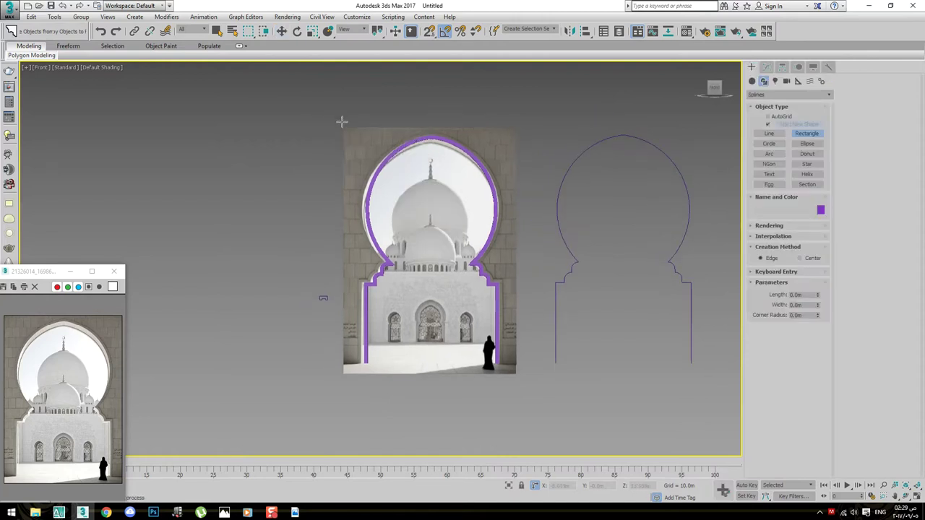
pyautogui.moveTo(341, 128); pyautogui.dragTo(517, 369)
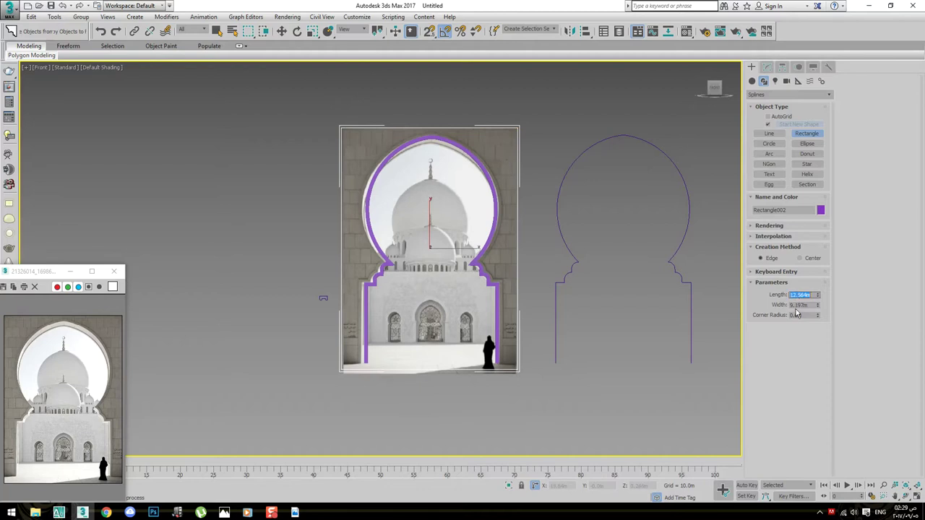
# Move Rectangle002 onto the arch spline, snapping it to the arch's right edge
pyautogui.moveTo(455, 265); pyautogui.dragTo(424, 263, button='middle')
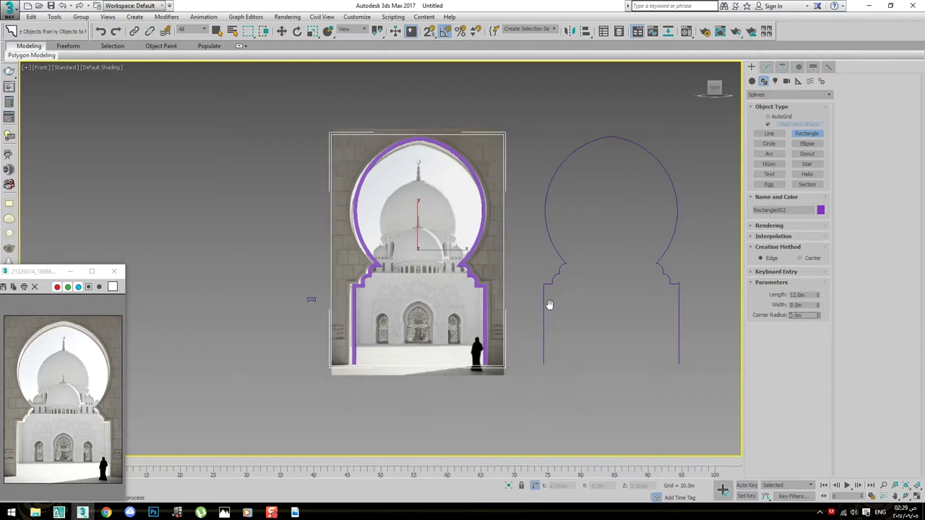
pyautogui.press('w')
pyautogui.moveTo(417, 247); pyautogui.dragTo(612, 270)
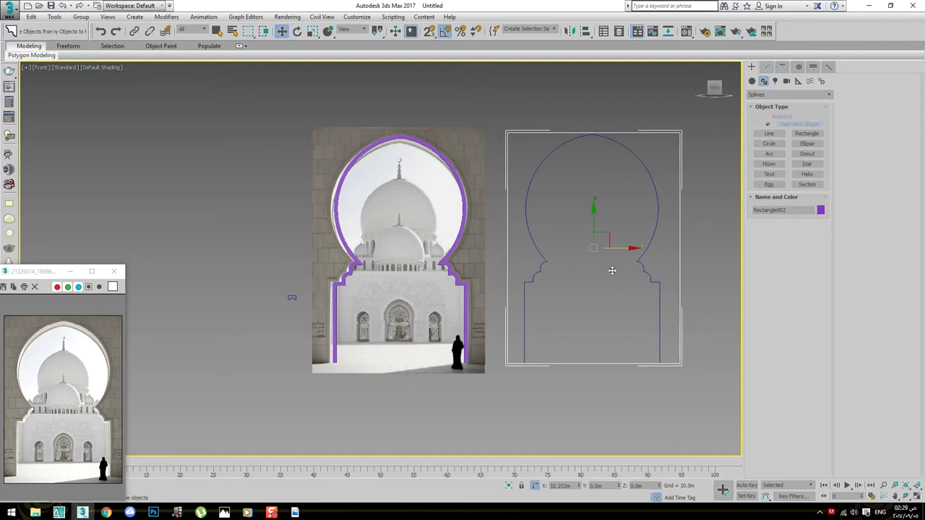
pyautogui.press('s')
pyautogui.moveTo(657, 365); pyautogui.dragTo(644, 354)
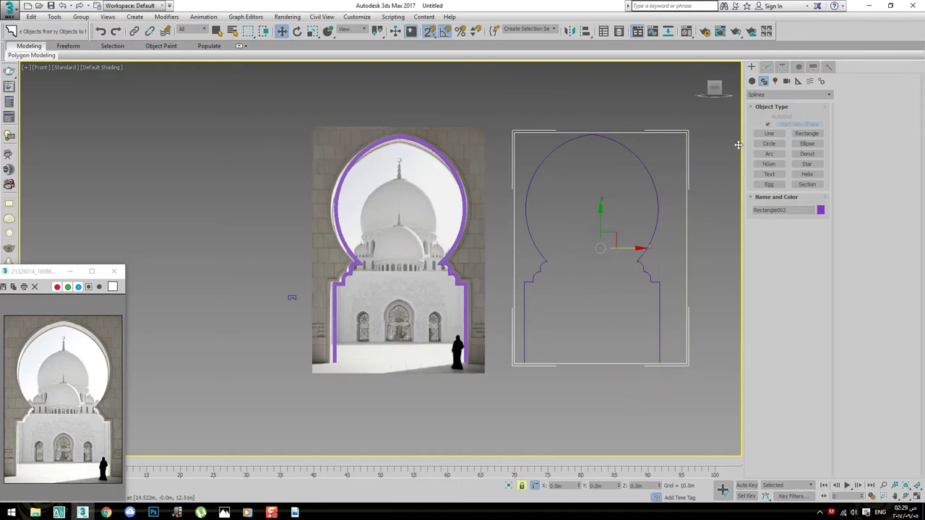
# Align Rectangle002 centred on the arch in X and Z
pyautogui.press('q')
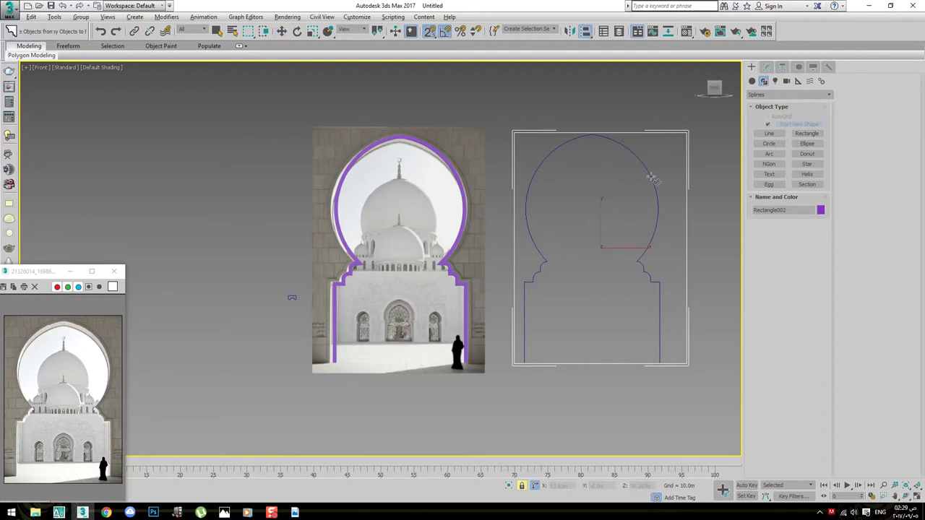
pyautogui.click(651, 178)
pyautogui.click(437, 196)
pyautogui.click(503, 194)
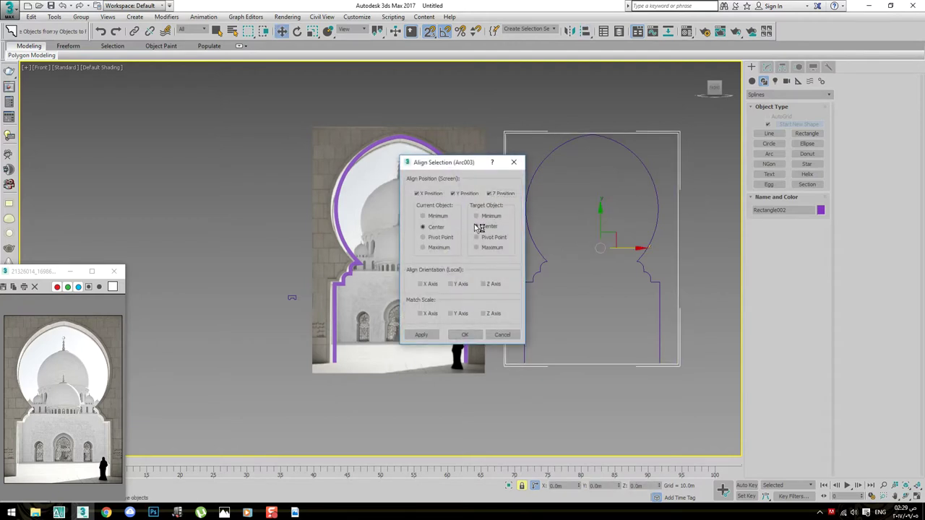
pyautogui.click(461, 334)
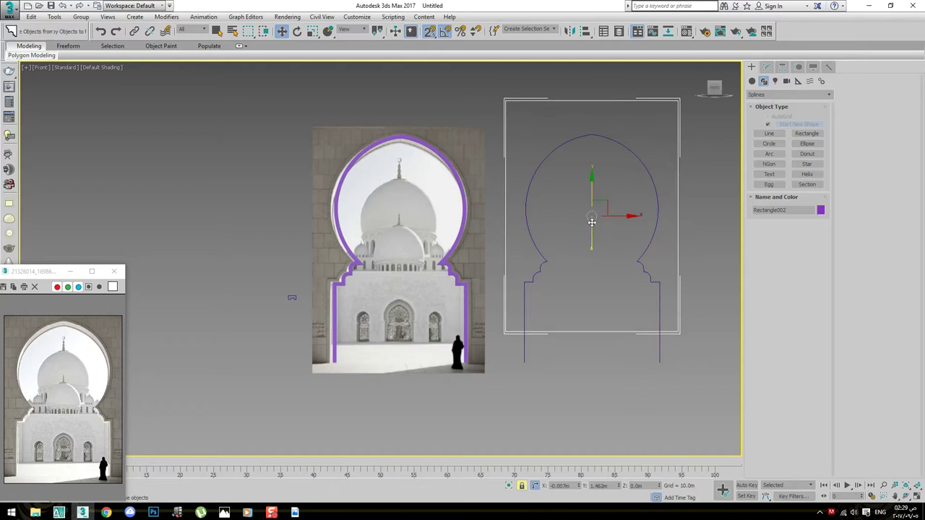
# Snap the rectangle's bottom edge to the arch base
pyautogui.press('s')
pyautogui.moveTo(681, 337); pyautogui.dragTo(679, 362)
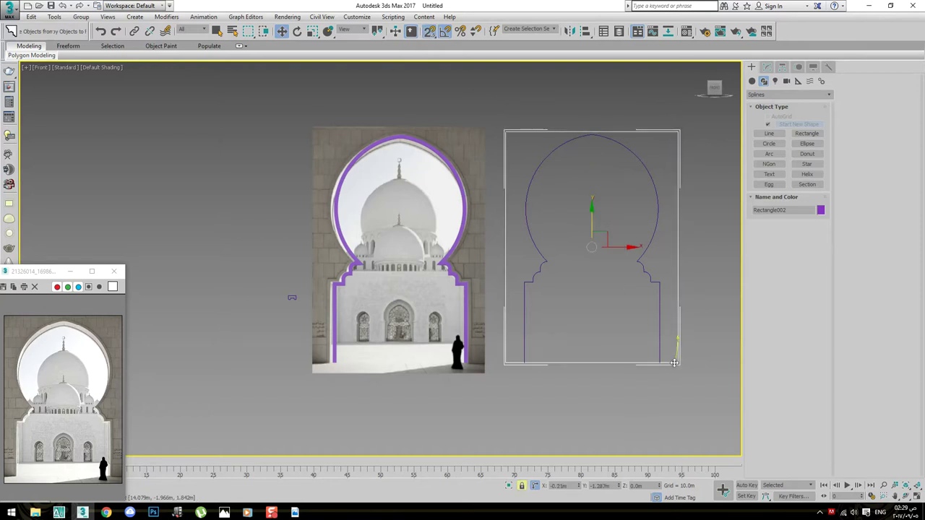
pyautogui.click(659, 321)
# Extend the arch outline's legs by moving its two bottom vertices down
pyautogui.rightClick(659, 321)
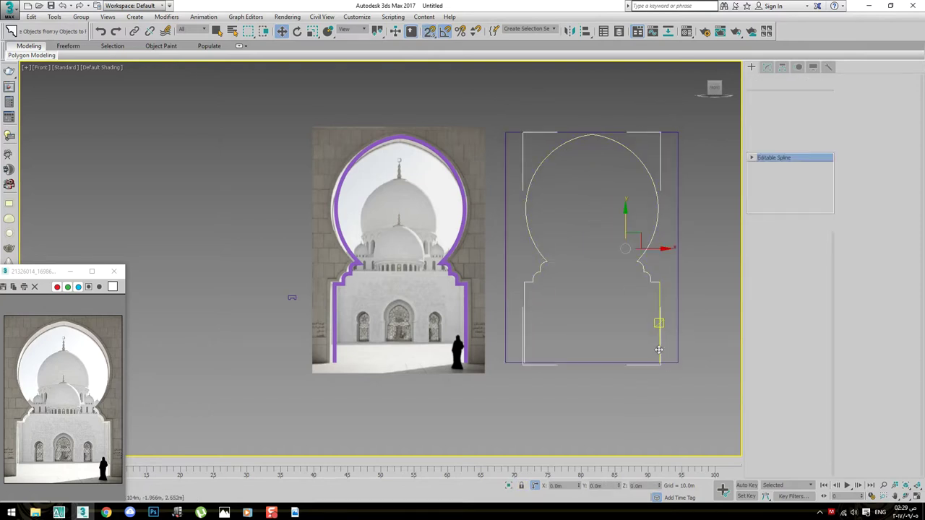
pyautogui.click(567, 317)
pyautogui.moveTo(692, 361); pyautogui.dragTo(602, 324)
pyautogui.moveTo(517, 337); pyautogui.dragTo(529, 368)
pyautogui.moveTo(599, 316); pyautogui.dragTo(583, 356, button='middle')
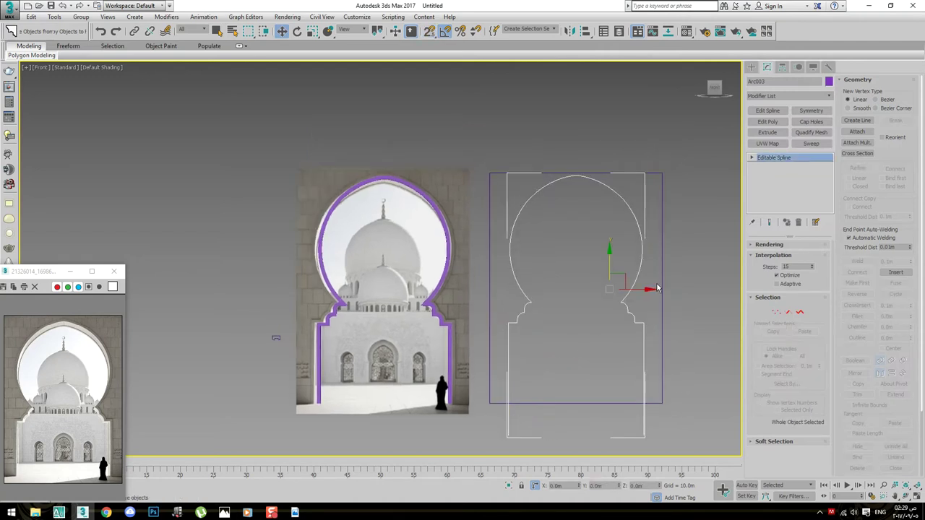
pyautogui.click(683, 200)
# Convert the rectangle to an Editable Spline and select its top segment
pyautogui.click(652, 230)
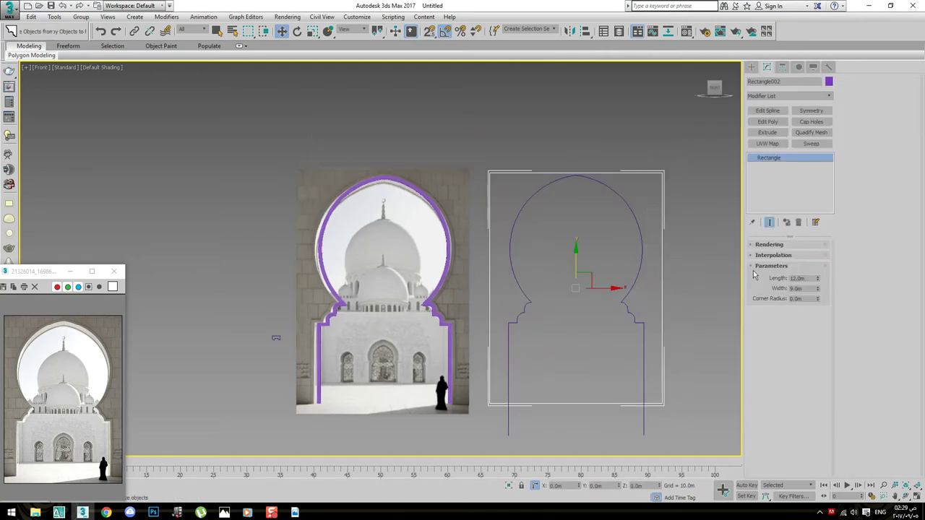
pyautogui.rightClick(656, 169)
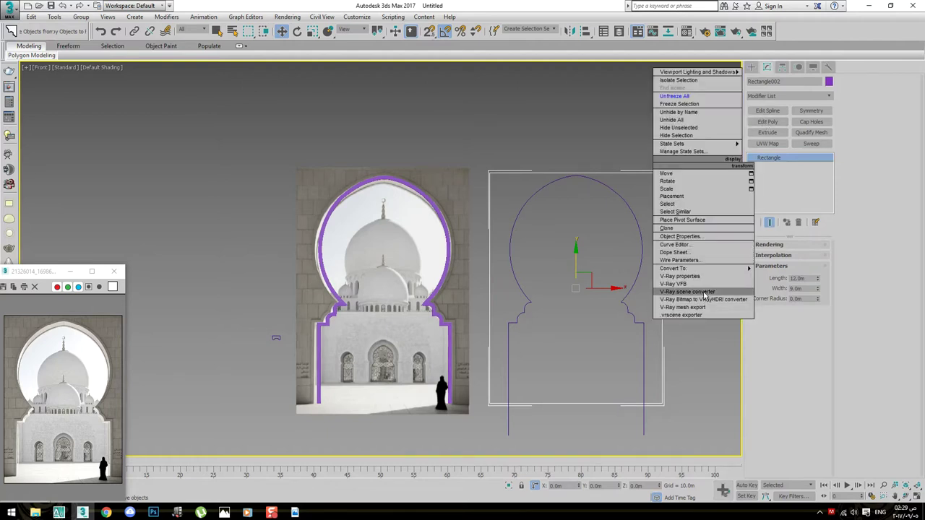
pyautogui.click(759, 273)
pyautogui.press('2')
pyautogui.click(613, 173)
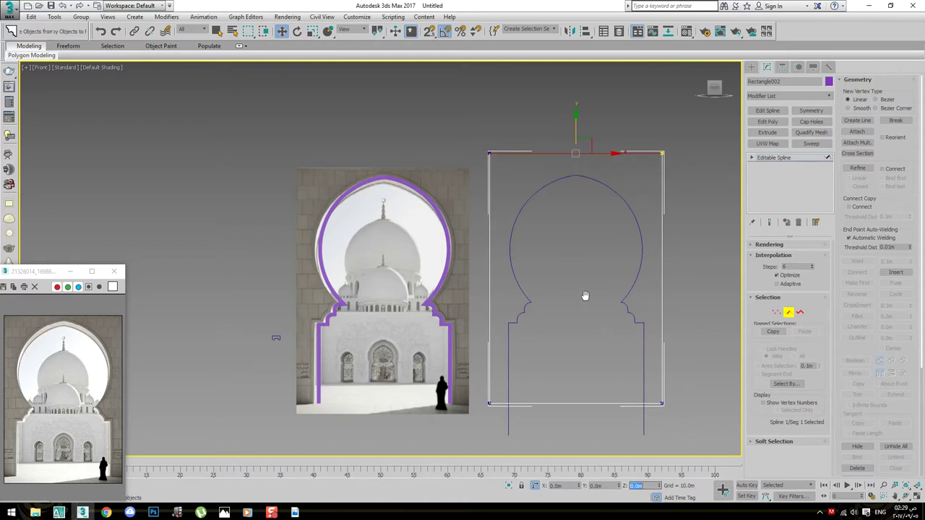
# Start an Attach on the rectangle, then cancel it and clear the selection
pyautogui.scroll(-2, 586, 294)
pyautogui.click(857, 132)
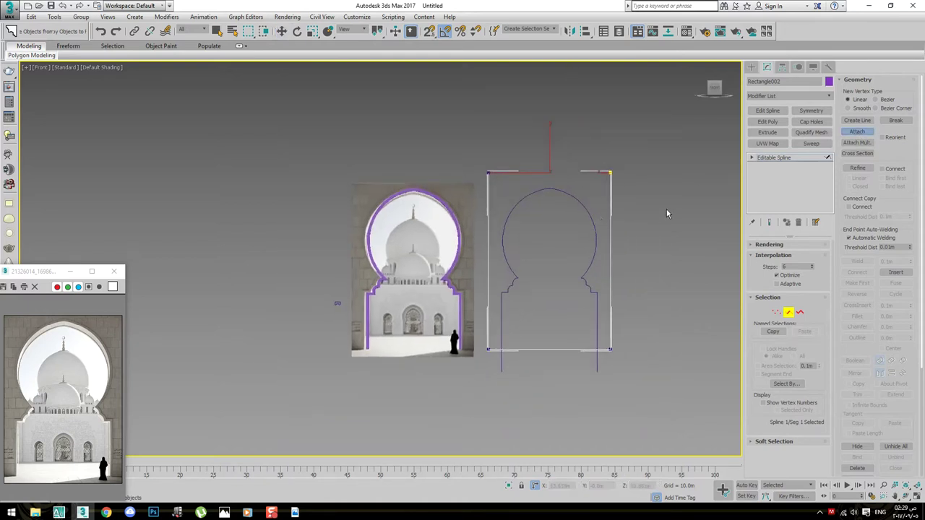
pyautogui.rightClick(670, 261)
pyautogui.click(694, 239)
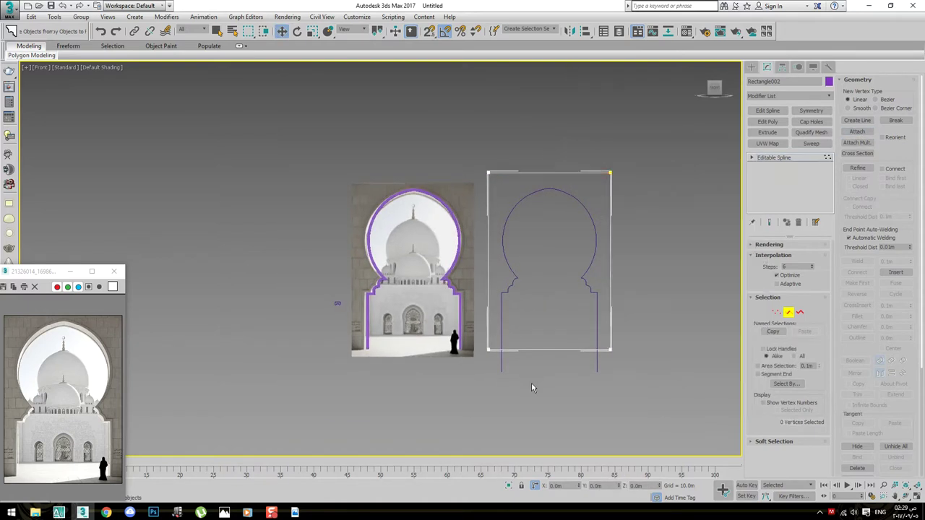
pyautogui.click(546, 428)
# Clone the arch to the right and raise the copy's bottom vertices to shorten its legs
pyautogui.click(587, 219)
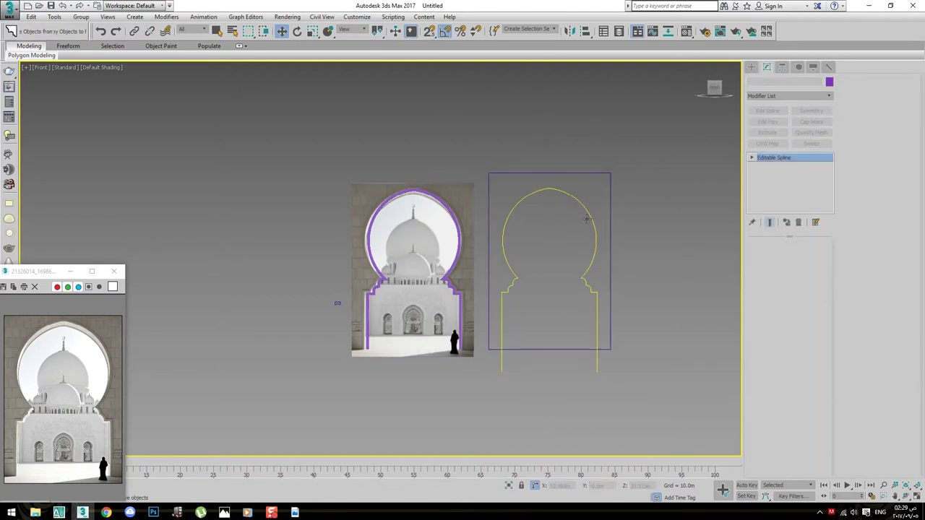
pyautogui.keyDown('shift'); pyautogui.moveTo(596, 272); pyautogui.dragTo(731, 272); pyautogui.keyUp('shift')
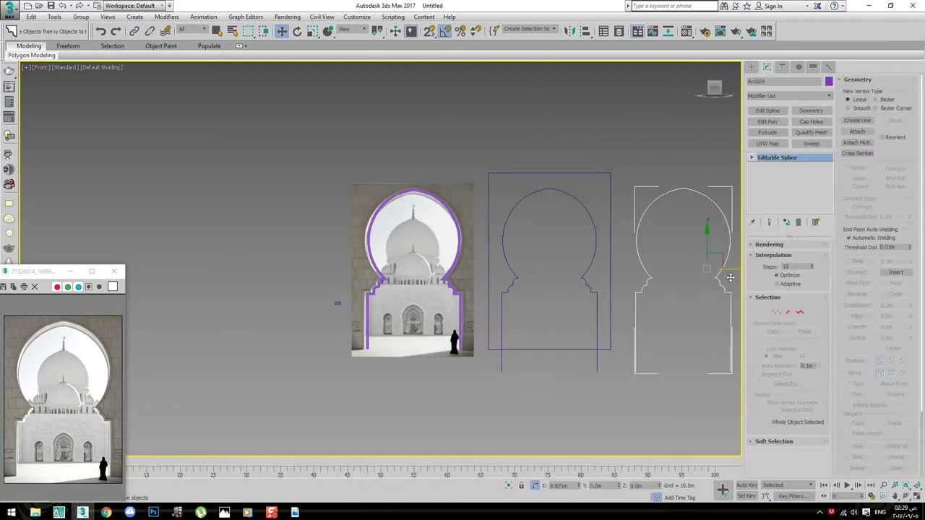
pyautogui.press('Return')
pyautogui.press('1')
pyautogui.moveTo(591, 406); pyautogui.dragTo(734, 351)
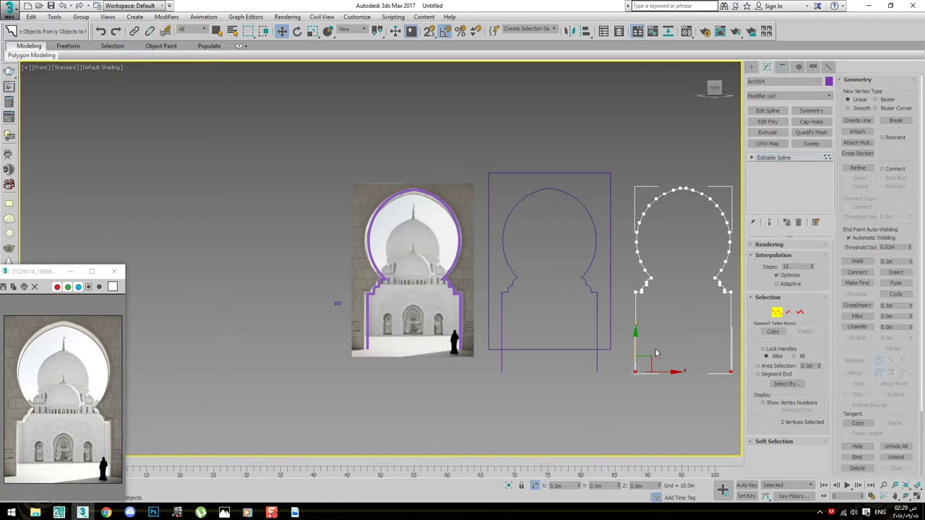
pyautogui.click(649, 346)
pyautogui.moveTo(585, 357); pyautogui.dragTo(748, 414)
pyautogui.moveTo(637, 350); pyautogui.dragTo(637, 326)
pyautogui.press('1')
pyautogui.click(632, 383)
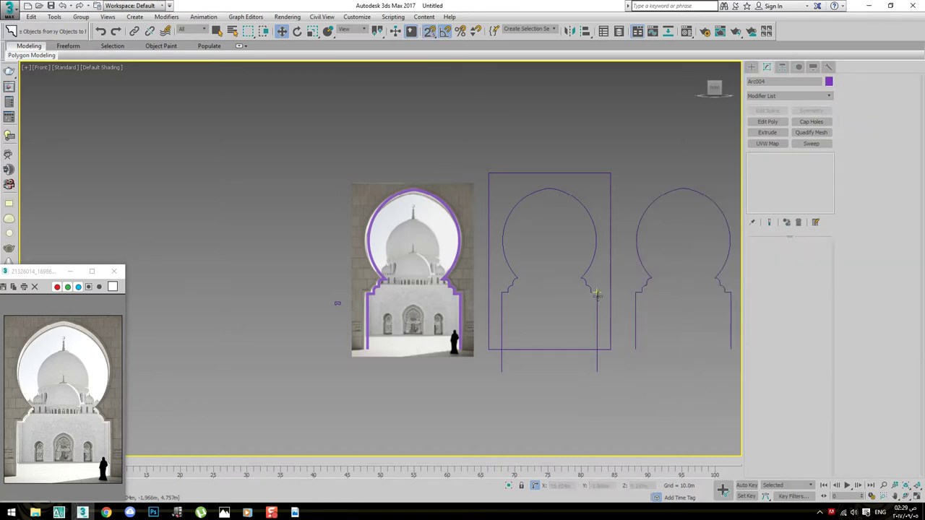
# On the middle arch outline, weld the selected bottom vertices at Vertex level
pyautogui.click(586, 282)
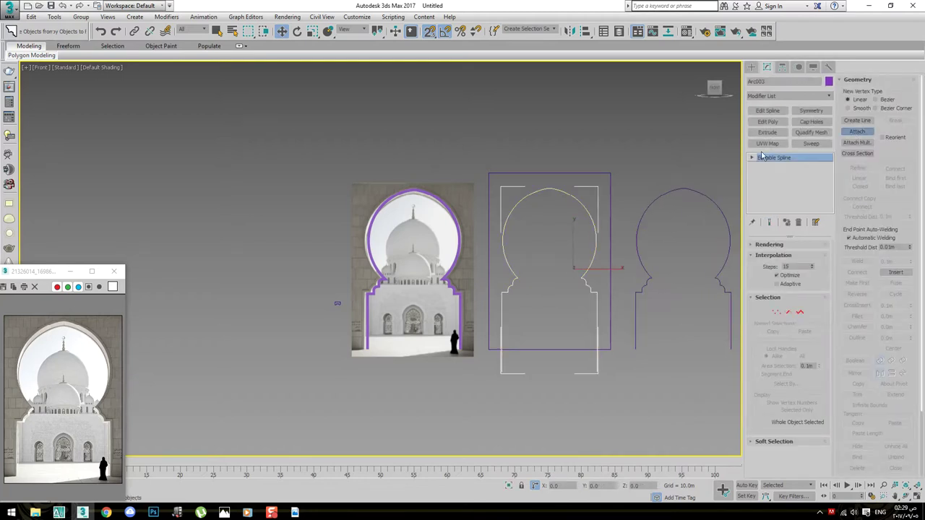
pyautogui.scroll(3, 609, 213)
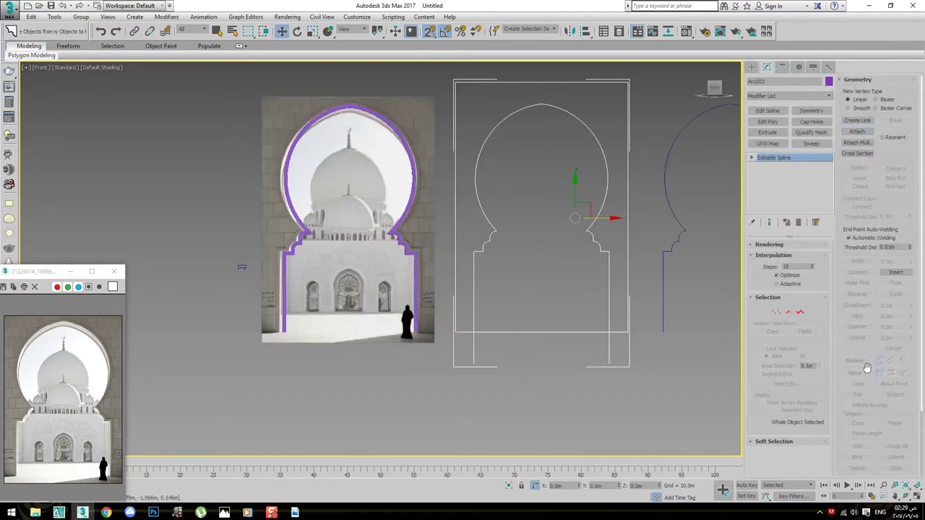
pyautogui.press('3')
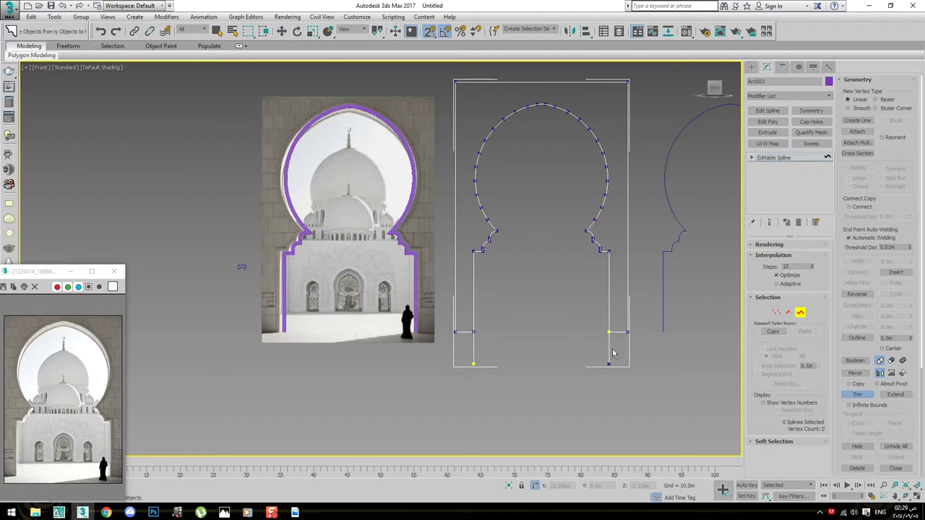
pyautogui.press('w')
pyautogui.press('1')
pyautogui.scroll(3, 612, 334)
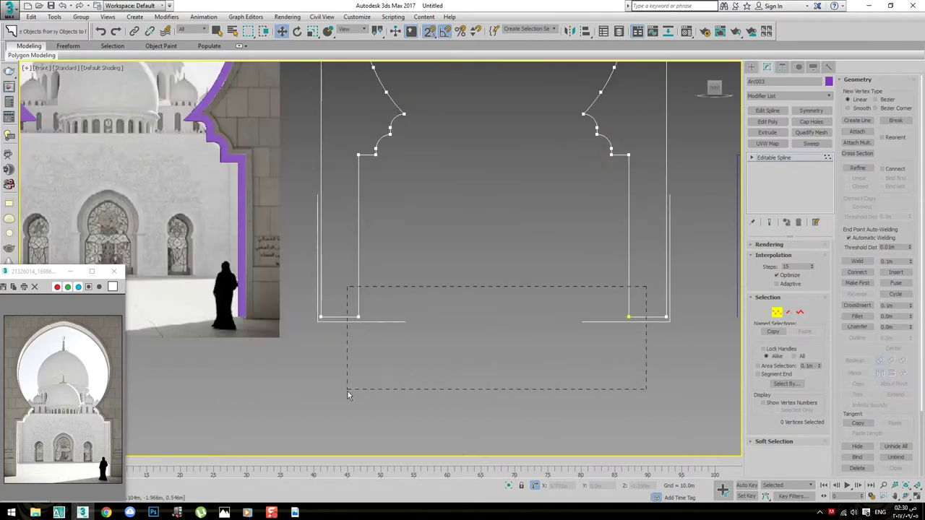
pyautogui.click(856, 264)
pyautogui.scroll(-2, 555, 286)
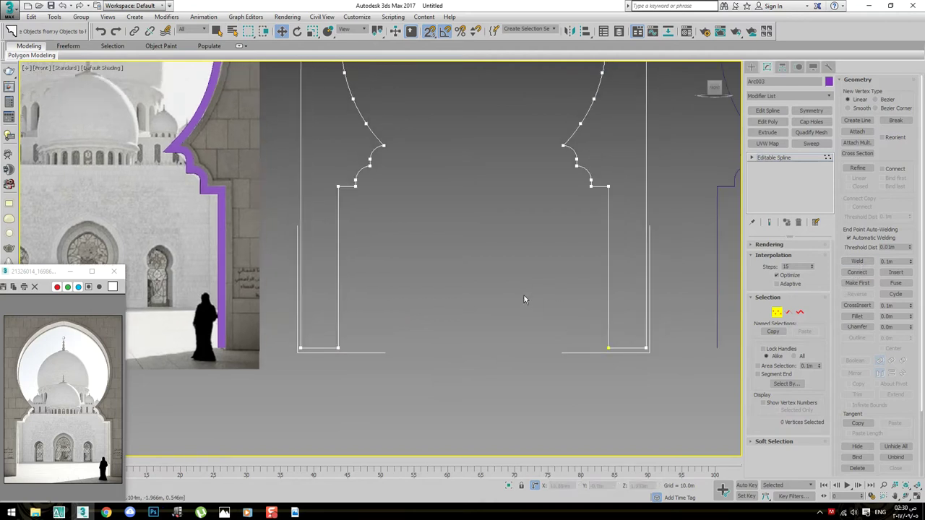
pyautogui.scroll(-3, 532, 325)
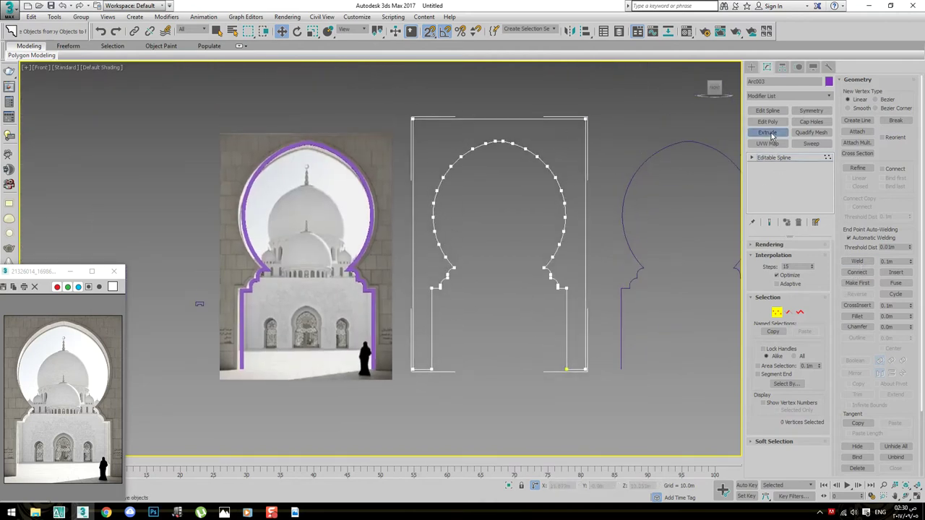
# Extrude the combined outline into a solid purple arch frame
pyautogui.click(771, 136)
pyautogui.click(488, 172)
pyautogui.moveTo(338, 183); pyautogui.dragTo(411, 183, button='middle')
pyautogui.scroll(3, 429, 191)
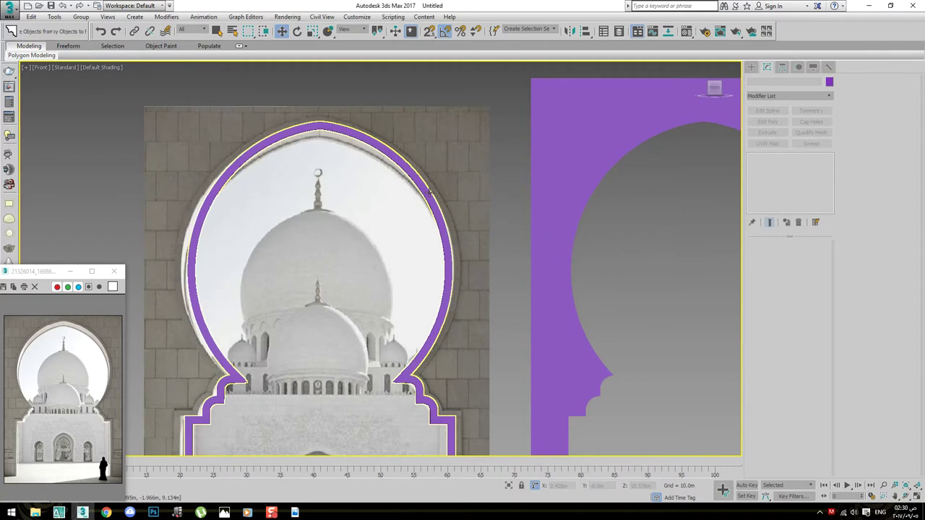
# Drag a copy of the swept arch trim onto the frame and toggle Affect Pivot Only
pyautogui.click(430, 191)
pyautogui.scroll(-4, 430, 195)
pyautogui.scroll(-1, 431, 239)
pyautogui.keyDown('shift'); pyautogui.moveTo(408, 209); pyautogui.dragTo(601, 210); pyautogui.keyUp('shift')
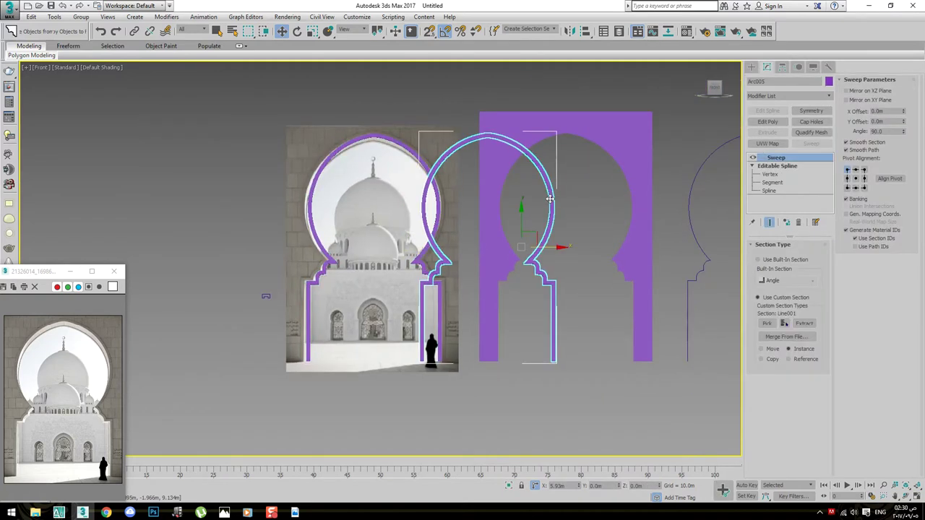
pyautogui.click(782, 66)
pyautogui.click(789, 133)
pyautogui.click(789, 133)
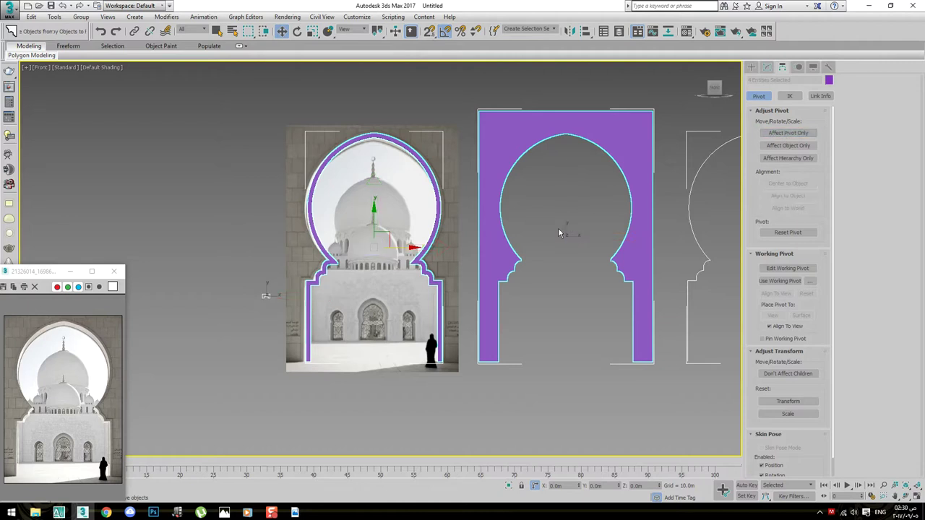
# Shift-move the swept arch trim onto the purple frame's arch with snapping
pyautogui.click(558, 228)
pyautogui.click(457, 190)
pyautogui.scroll(2, 498, 336)
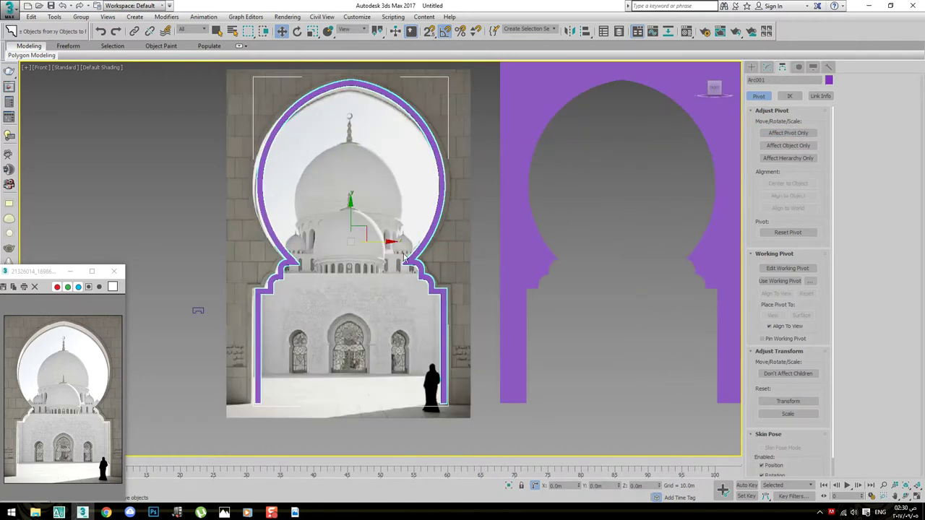
pyautogui.scroll(-3, 354, 336)
pyautogui.scroll(1, 377, 251)
pyautogui.moveTo(367, 253)
pyautogui.mouseDown()
pyautogui.moveTo(557, 114)
pyautogui.moveTo(542, 116)
pyautogui.mouseUp()
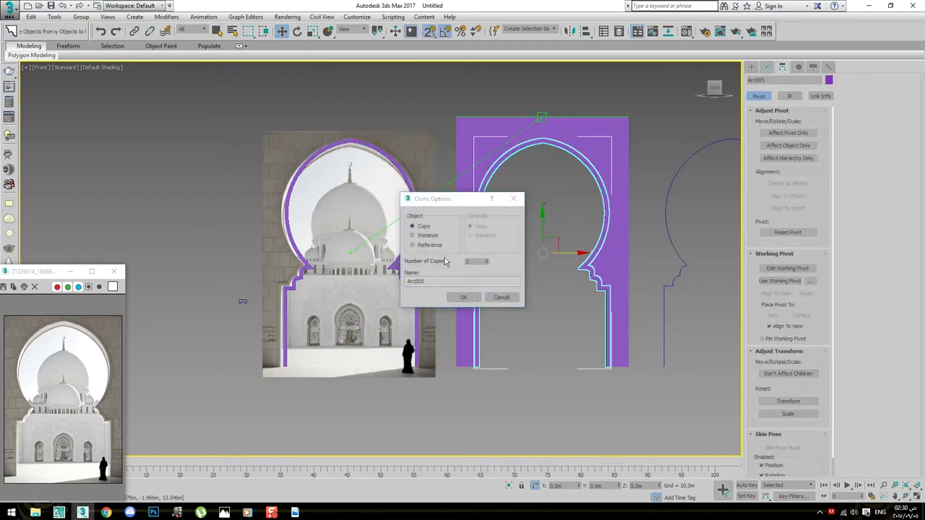
# Confirm the Arc005 trim copy and orbit to view the arches at an angle
pyautogui.click(464, 297)
pyautogui.keyDown('alt'); pyautogui.moveTo(463, 298); pyautogui.dragTo(617, 227, button='middle'); pyautogui.keyUp('alt')
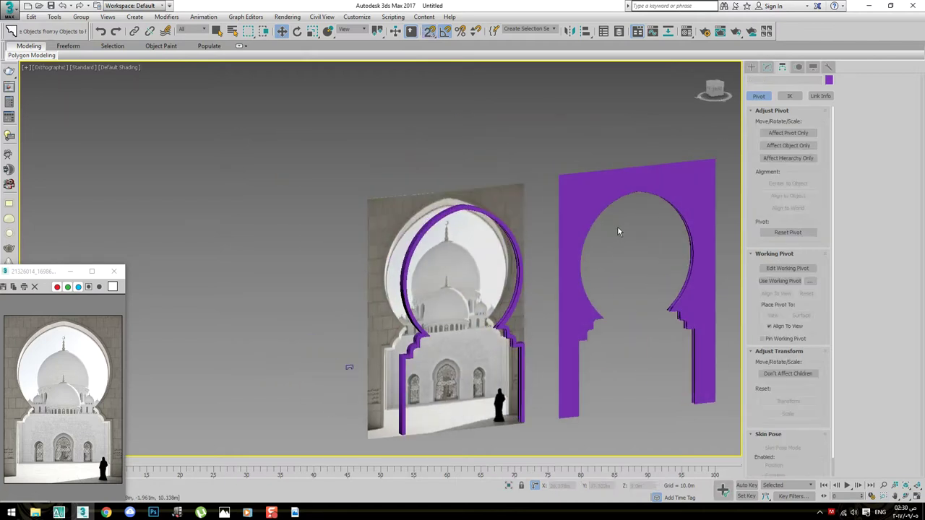
pyautogui.scroll(5, 670, 268)
pyautogui.scroll(-4, 669, 267)
pyautogui.scroll(5, 584, 254)
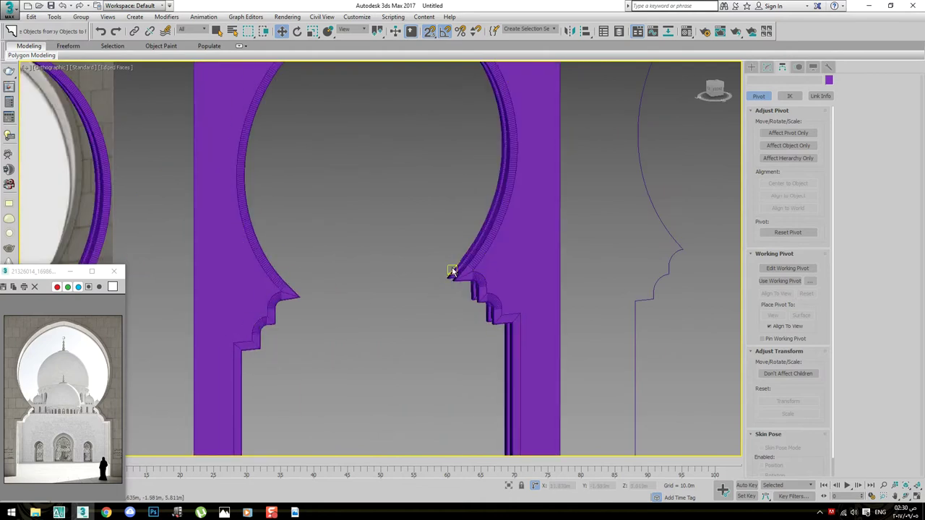
# Turn on Edged Faces and inspect the middle arch closely in Perspective view
pyautogui.click(443, 284)
pyautogui.press('F4')
pyautogui.press('p')
pyautogui.moveTo(450, 340)
pyautogui.keyDown('alt'); pyautogui.mouseDown(button='middle')
pyautogui.moveTo(406, 352)
pyautogui.moveTo(444, 286)
pyautogui.mouseUp(button='middle'); pyautogui.keyUp('alt')
pyautogui.click(406, 352)
pyautogui.moveTo(449, 329)
pyautogui.keyDown('alt'); pyautogui.mouseDown(button='middle')
pyautogui.moveTo(360, 356)
pyautogui.moveTo(324, 352)
pyautogui.moveTo(352, 314)
pyautogui.mouseUp(button='middle'); pyautogui.keyUp('alt')
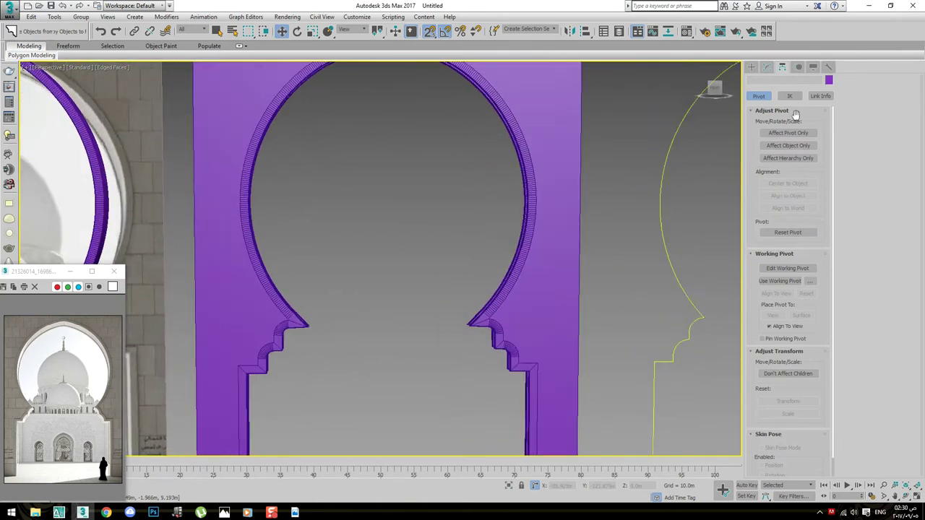
# Select all objects with Ctrl+A and set their object colour to grey
pyautogui.click(828, 80)
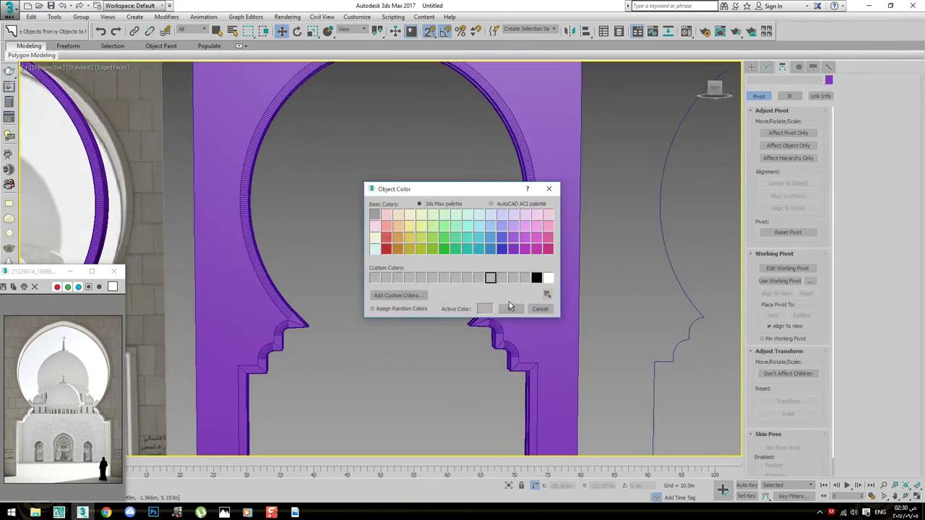
pyautogui.click(509, 309)
pyautogui.scroll(-5, 352, 218)
pyautogui.hotkey('ctrl', 'a')
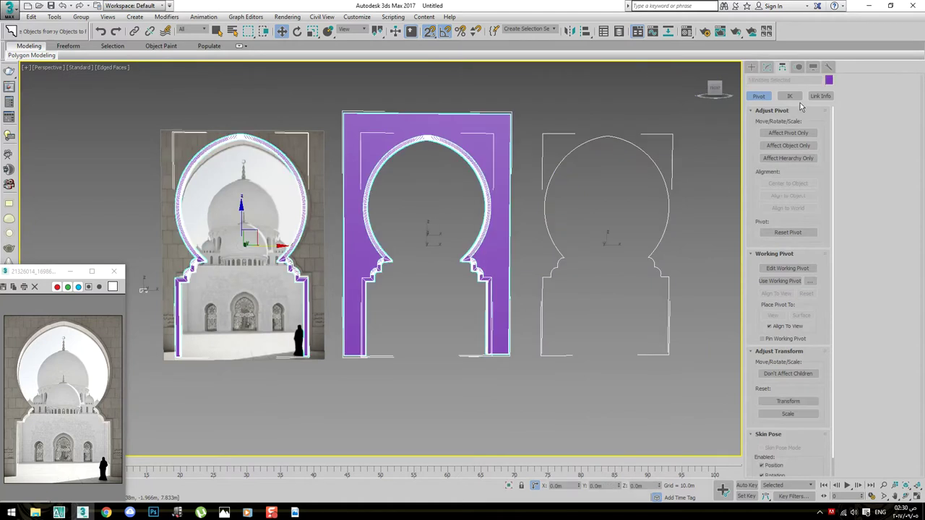
pyautogui.click(828, 80)
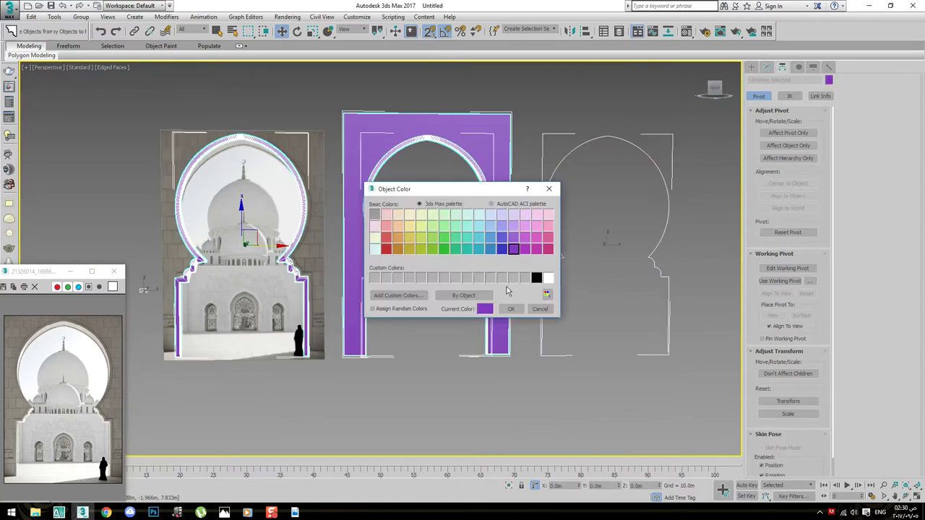
pyautogui.click(518, 309)
pyautogui.moveTo(519, 266)
pyautogui.keyDown('alt'); pyautogui.mouseDown(button='middle')
pyautogui.moveTo(469, 259)
pyautogui.moveTo(435, 279)
pyautogui.mouseUp(button='middle'); pyautogui.keyUp('alt')
pyautogui.moveTo(428, 312)
pyautogui.keyDown('alt'); pyautogui.mouseDown(button='middle')
pyautogui.moveTo(435, 326)
pyautogui.moveTo(417, 288)
pyautogui.moveTo(423, 297)
pyautogui.mouseUp(button='middle'); pyautogui.keyUp('alt')
# Switch to Front view with Edged Faces and zoom in on the mosque doorway
pyautogui.press('f')
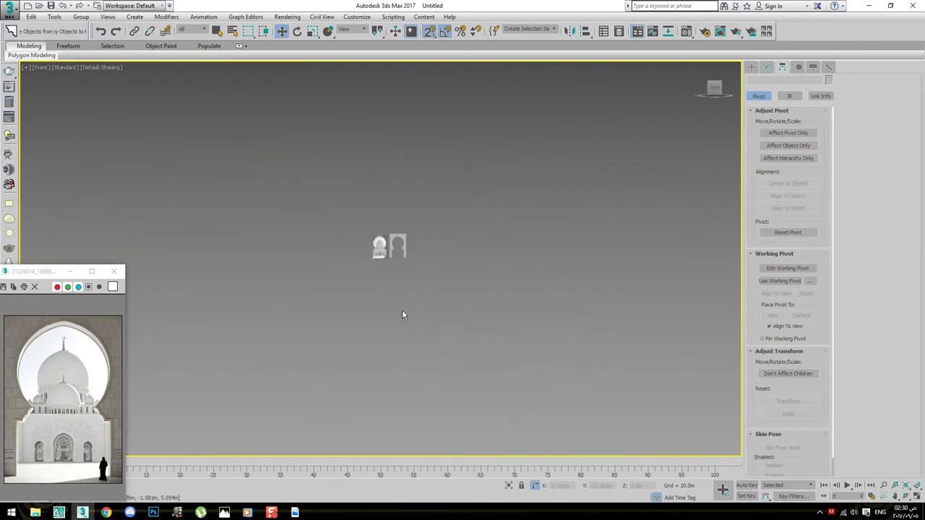
pyautogui.scroll(5, 510, 279)
pyautogui.scroll(-1, 457, 260)
pyautogui.scroll(3, 464, 274)
pyautogui.press('F4')
pyautogui.scroll(1, 537, 276)
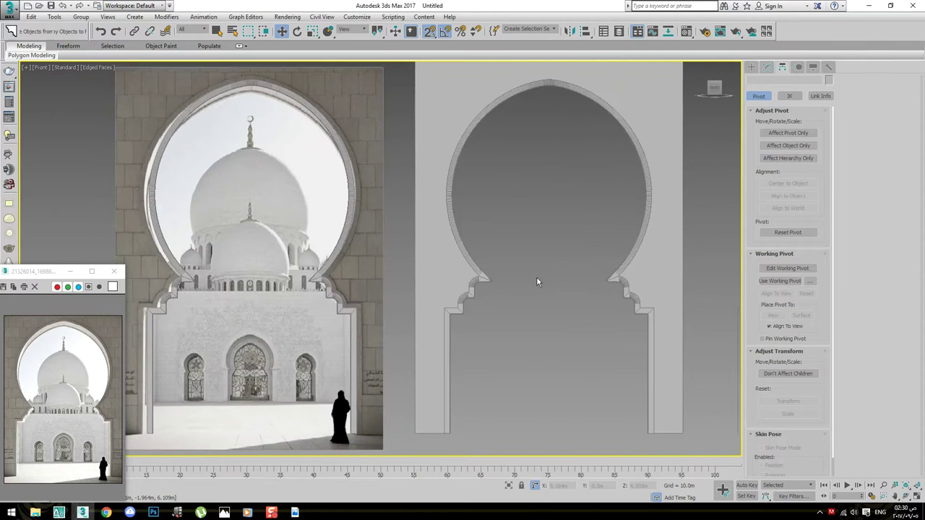
pyautogui.moveTo(536, 282); pyautogui.dragTo(560, 310, button='middle')
pyautogui.moveTo(524, 285); pyautogui.dragTo(562, 262, button='middle')
pyautogui.scroll(-2, 535, 242)
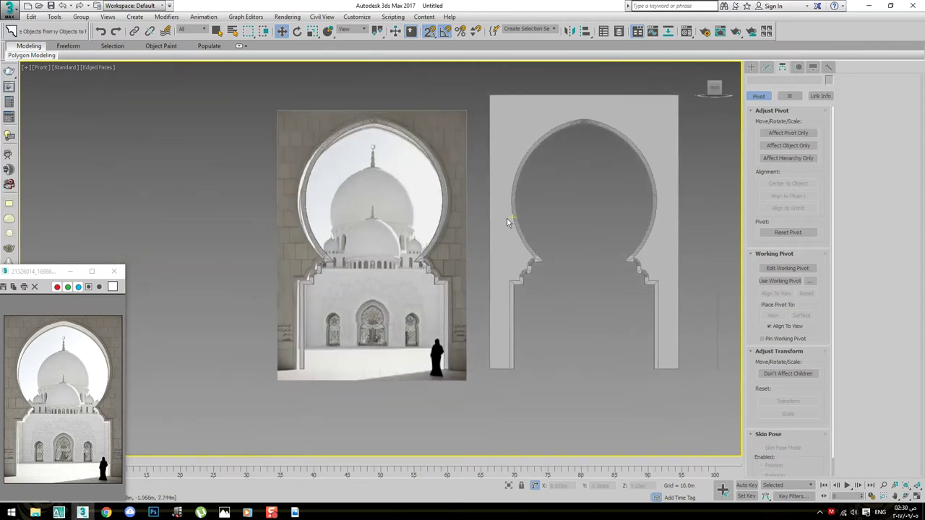
pyautogui.moveTo(508, 223); pyautogui.dragTo(562, 215, button='middle')
pyautogui.scroll(2, 562, 215)
pyautogui.scroll(1, 410, 251)
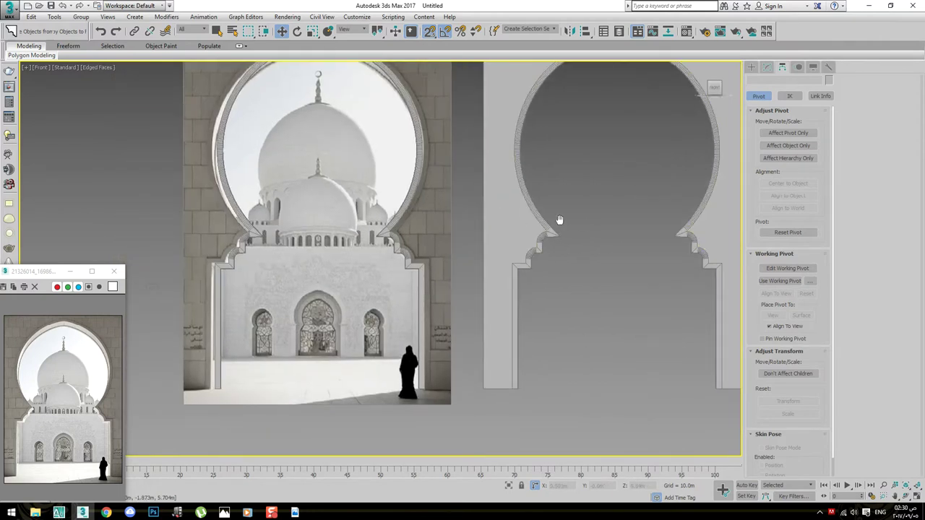
pyautogui.scroll(2, 557, 217)
pyautogui.moveTo(406, 290); pyautogui.dragTo(529, 281, button='middle')
pyautogui.scroll(3, 529, 280)
pyautogui.moveTo(456, 330); pyautogui.dragTo(606, 373, button='middle')
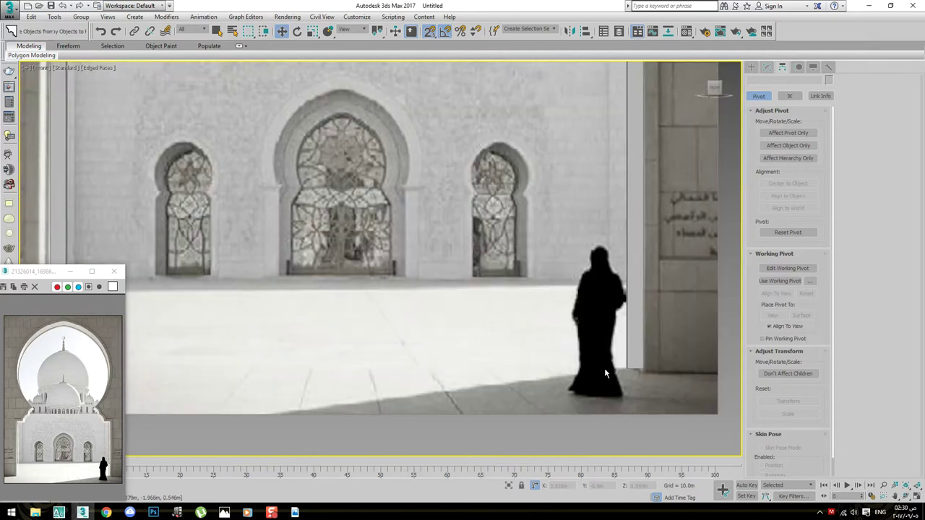
# Offset Arc001 by -1.5 m in X, then select the swept arch
pyautogui.click(645, 335)
pyautogui.scroll(-5, 645, 335)
pyautogui.moveTo(572, 211); pyautogui.dragTo(519, 238, button='middle')
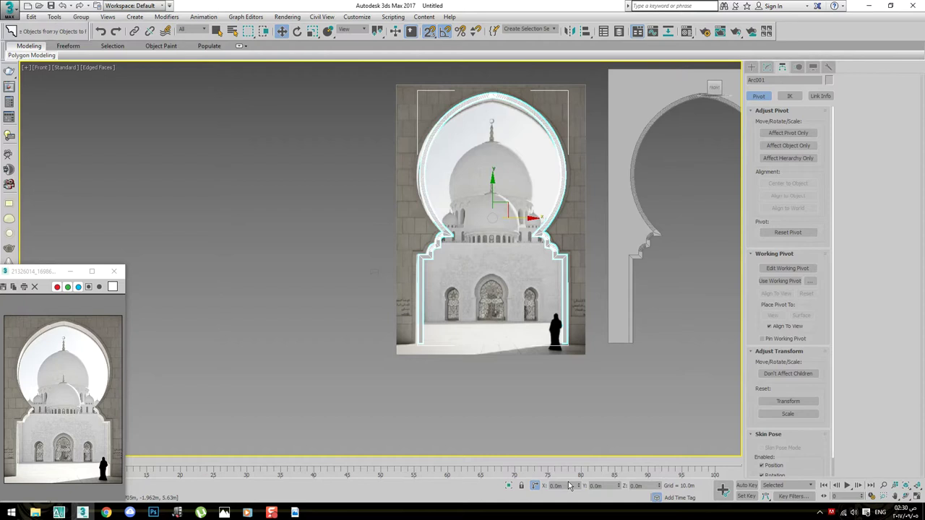
pyautogui.write('-1.5')
pyautogui.press('Return')
pyautogui.moveTo(426, 277); pyautogui.dragTo(424, 277, button='middle')
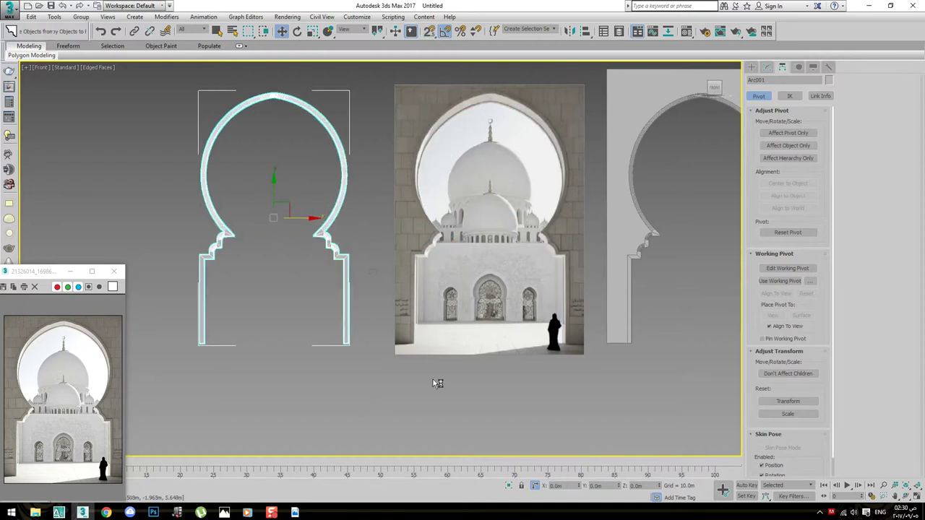
pyautogui.scroll(6, 574, 325)
pyautogui.scroll(3, 605, 225)
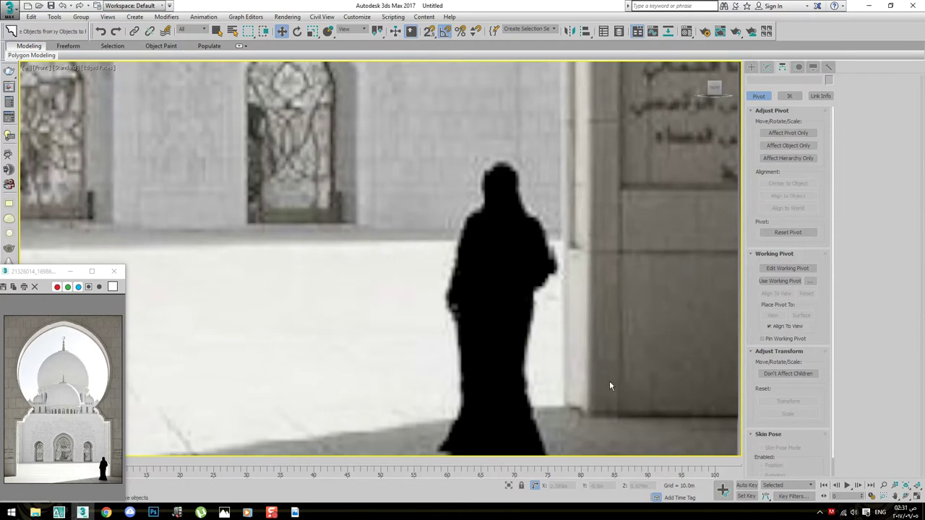
pyautogui.scroll(-3, 603, 389)
pyautogui.scroll(-4, 368, 294)
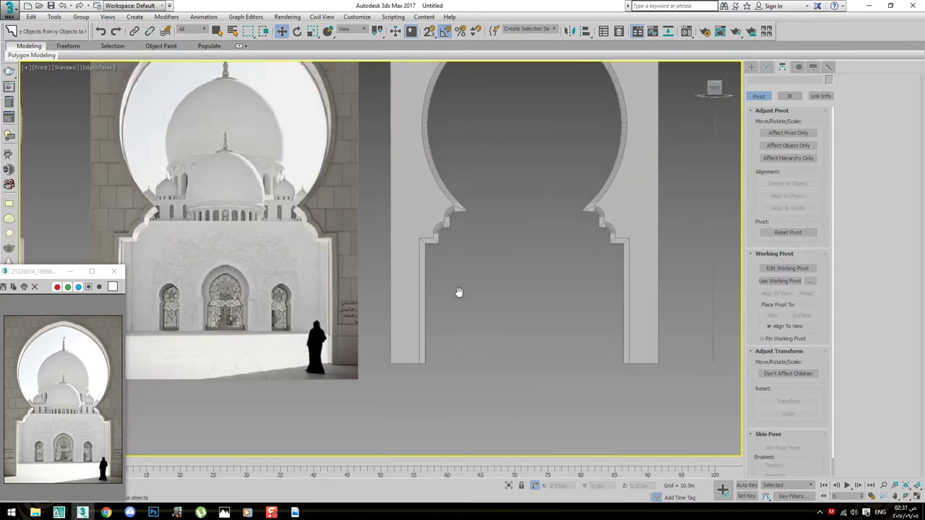
pyautogui.scroll(1, 458, 294)
pyautogui.moveTo(553, 362); pyautogui.dragTo(547, 330, button='middle')
pyautogui.scroll(2, 636, 299)
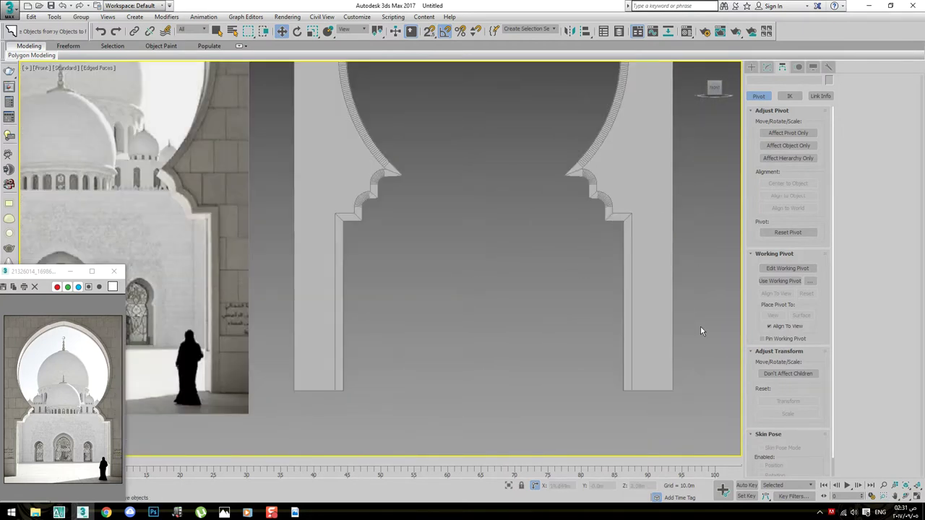
pyautogui.scroll(1, 700, 330)
pyautogui.click(602, 259)
pyautogui.scroll(-3, 601, 259)
# Add an Edit Poly modifier on top of the swept arch's sweep
pyautogui.click(767, 66)
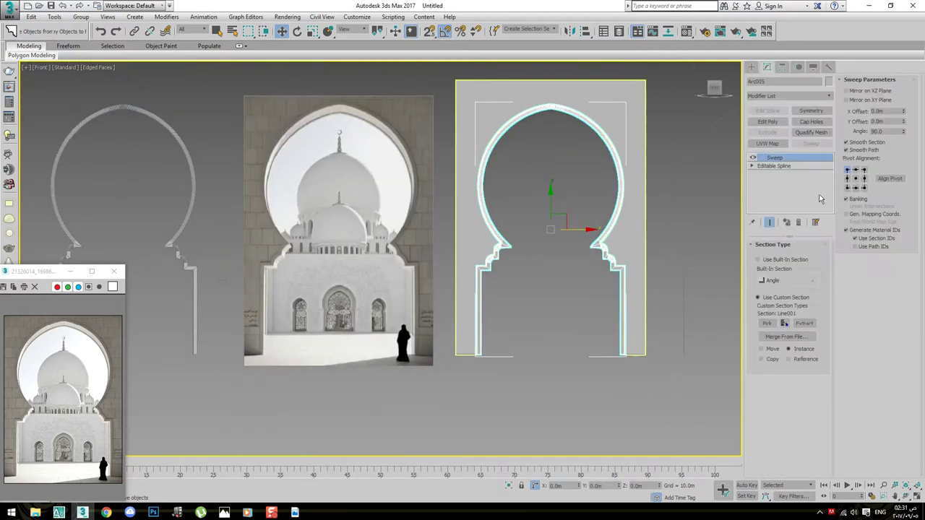
pyautogui.click(773, 127)
pyautogui.moveTo(564, 252)
pyautogui.mouseDown(button='middle')
pyautogui.moveTo(563, 210)
pyautogui.moveTo(510, 220)
pyautogui.mouseUp(button='middle')
pyautogui.scroll(2, 383, 300)
pyautogui.scroll(5, 354, 318)
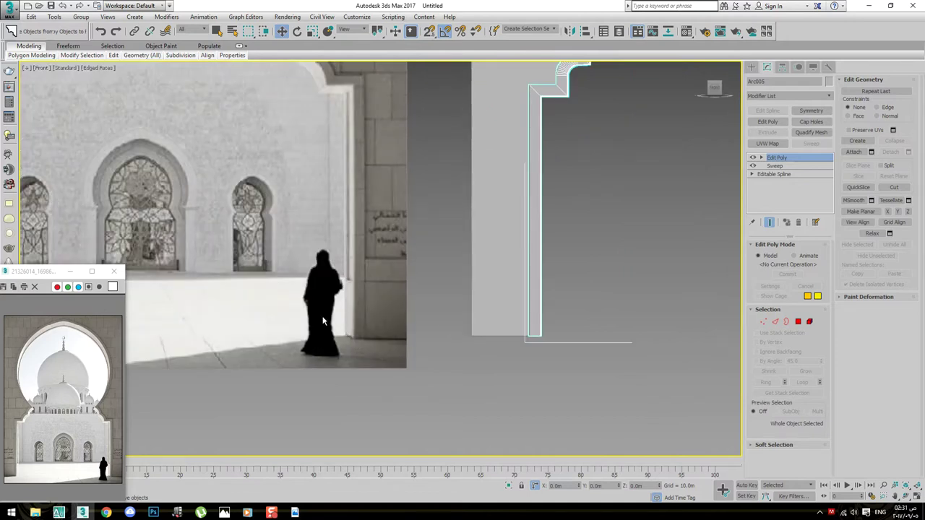
# Draw a small rectangle near the bottom of the reference image from the quad menu
pyautogui.rightClick(373, 326)
pyautogui.click(388, 277)
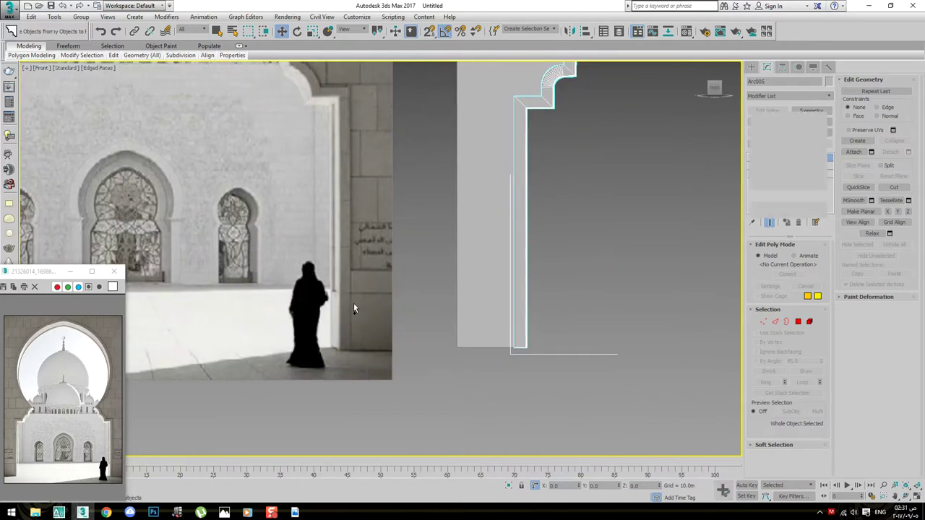
pyautogui.scroll(4, 353, 303)
pyautogui.moveTo(330, 284); pyautogui.dragTo(381, 400)
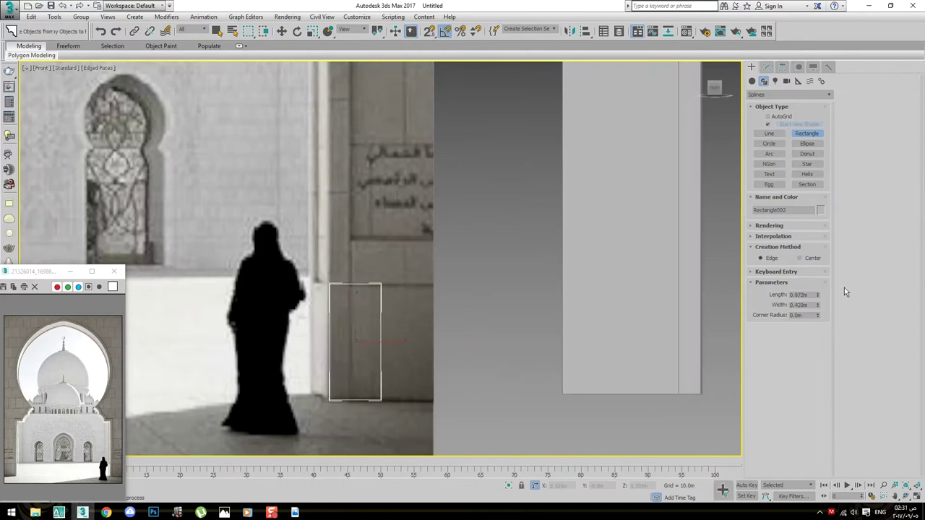
# Set the rectangle length to 0.9 m and move it to the backing plane's bottom edge
pyautogui.write('0.9')
pyautogui.press('Return')
pyautogui.scroll(-3, 304, 305)
pyautogui.press('w')
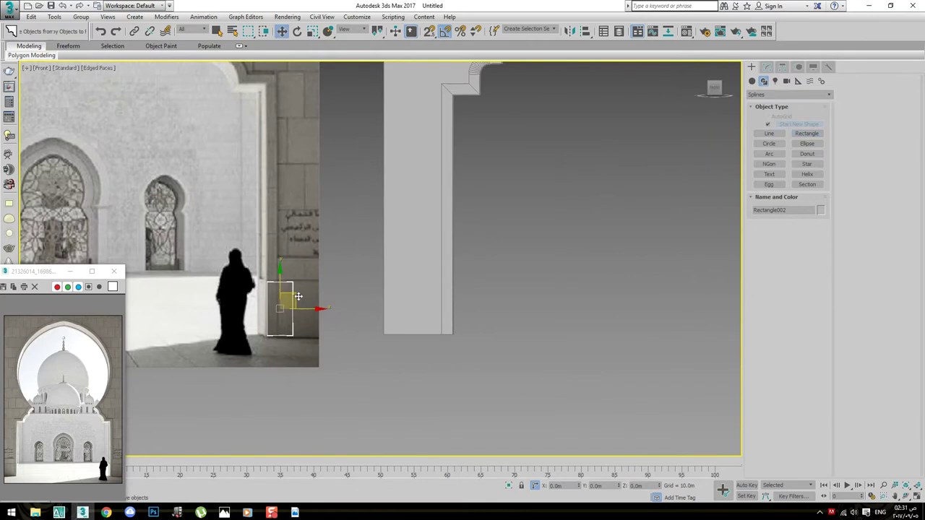
pyautogui.scroll(-2, 508, 272)
pyautogui.scroll(2, 696, 333)
pyautogui.moveTo(665, 326)
pyautogui.mouseDown()
pyautogui.moveTo(629, 327)
pyautogui.moveTo(714, 354)
pyautogui.mouseUp()
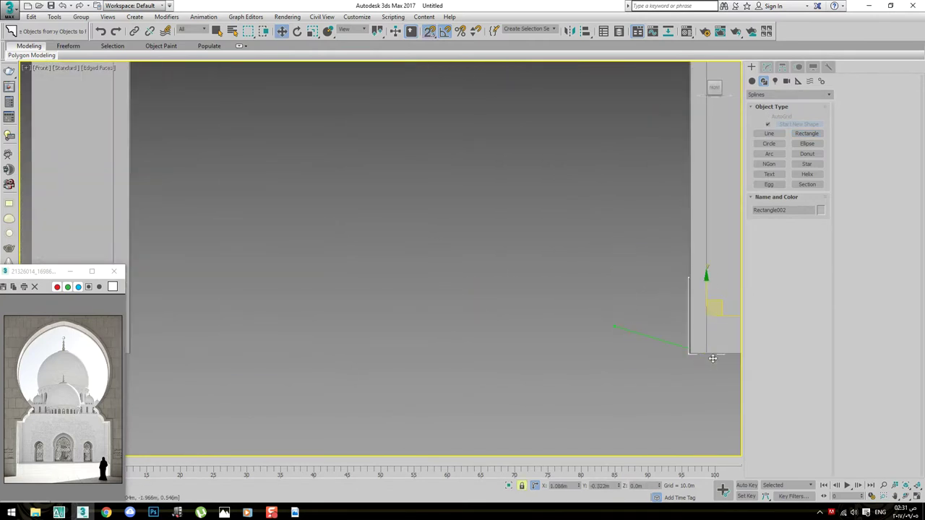
# Toggle between wireframe and shaded display, then select the tall swept arch
pyautogui.press('F3')
pyautogui.hotkey('ctrl', 'z')
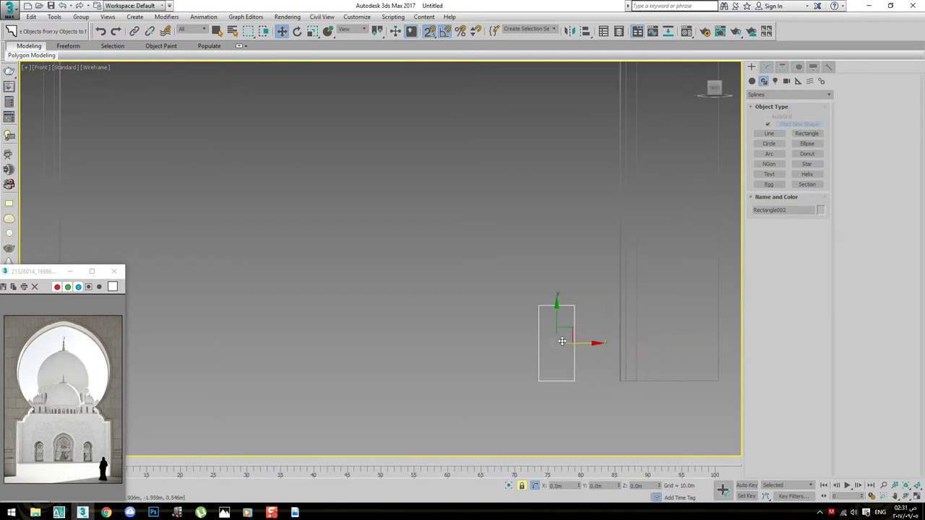
pyautogui.press('F3')
pyautogui.click(620, 392)
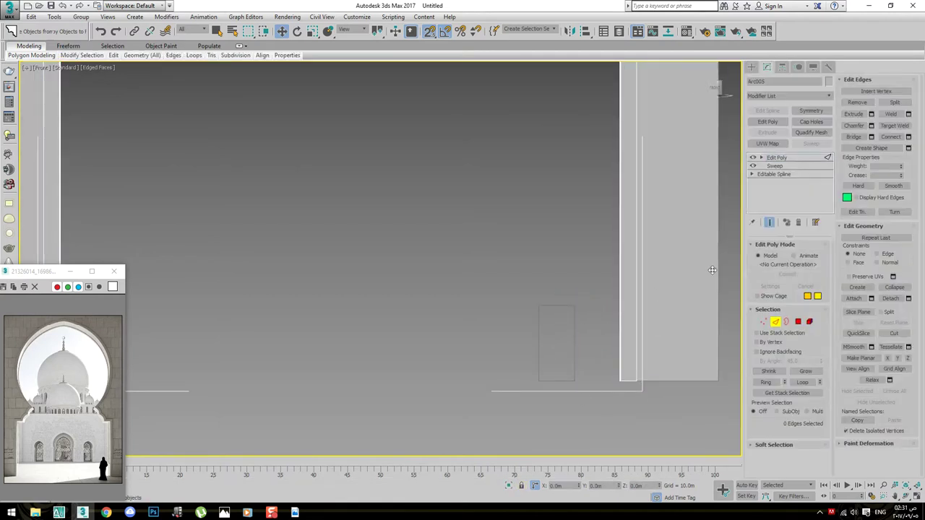
# Enter Edge mode on the arch's Edit Poly with QuickSlice on, and open the application menu
pyautogui.scroll(-3, 636, 309)
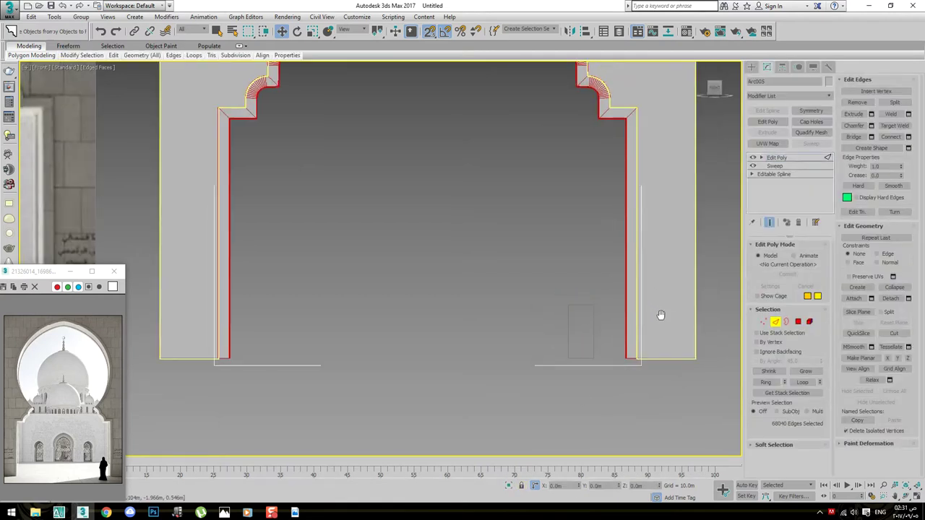
pyautogui.click(763, 158)
pyautogui.click(864, 333)
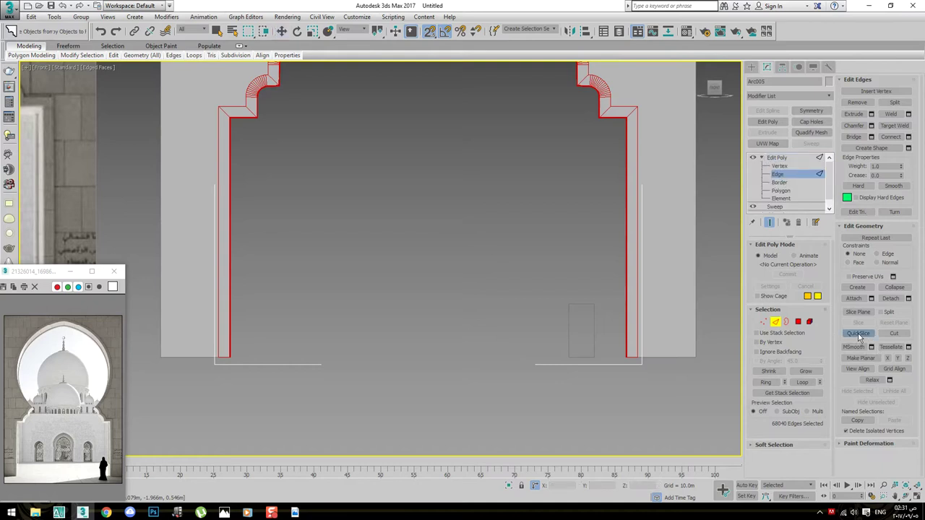
pyautogui.moveTo(553, 318); pyautogui.dragTo(530, 287, button='middle')
pyautogui.moveTo(583, 277); pyautogui.dragTo(587, 310, button='middle')
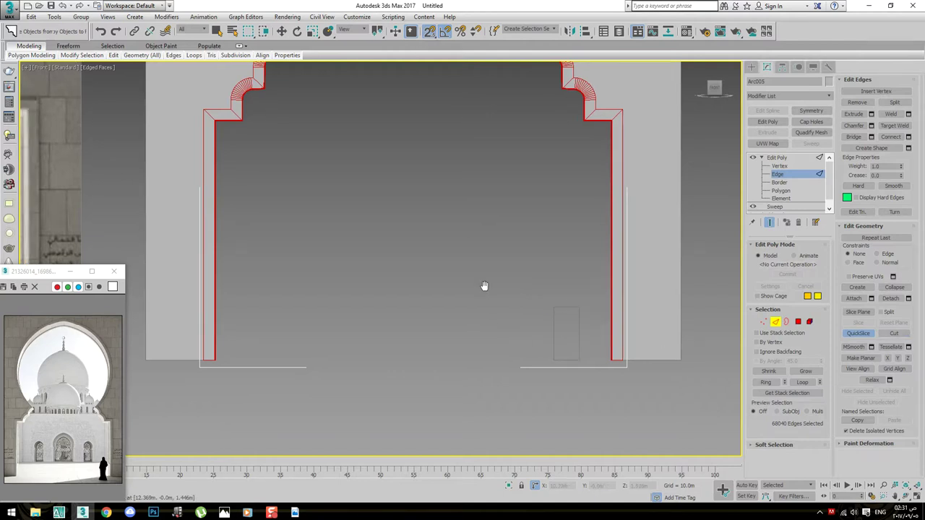
pyautogui.moveTo(472, 251); pyautogui.dragTo(491, 269, button='middle')
pyautogui.click(12, 7)
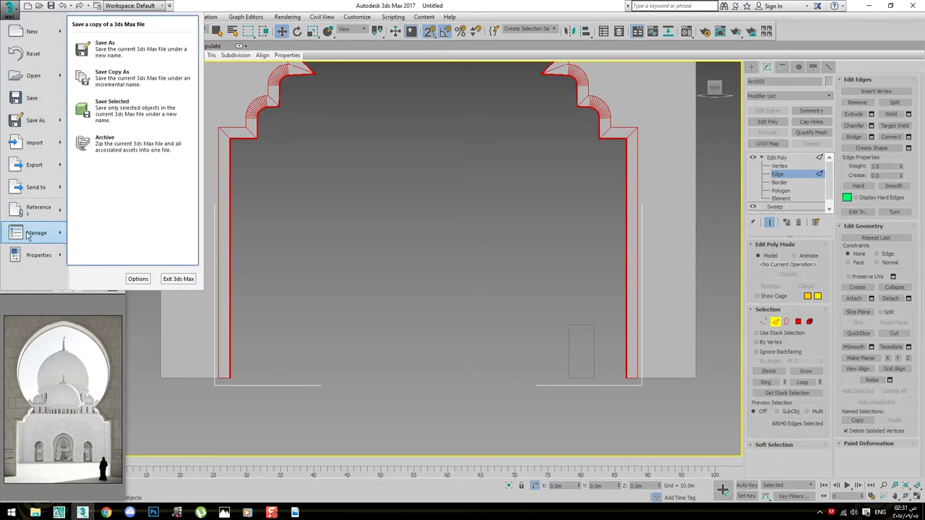
pyautogui.moveTo(36, 233)
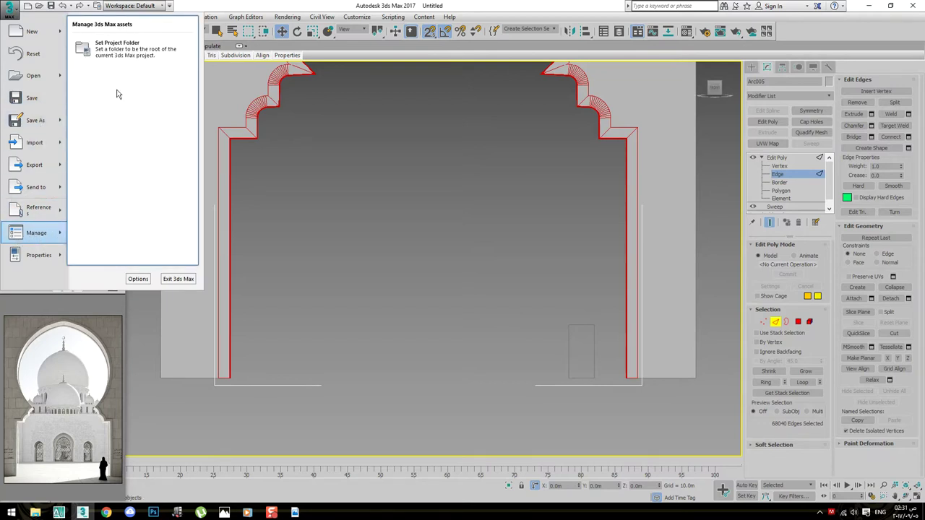
# In Set Project Folder, choose max work and expand the designs folder on K:
pyautogui.click(112, 51)
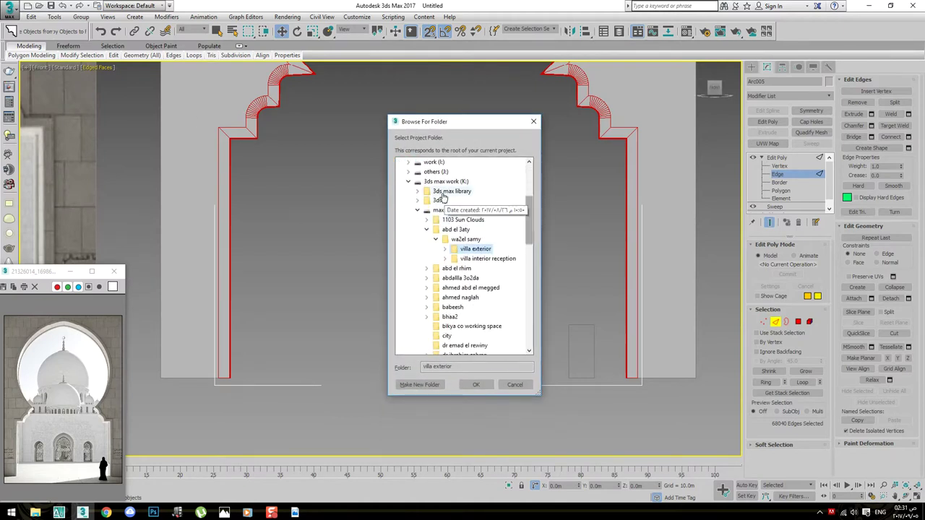
pyautogui.click(418, 210)
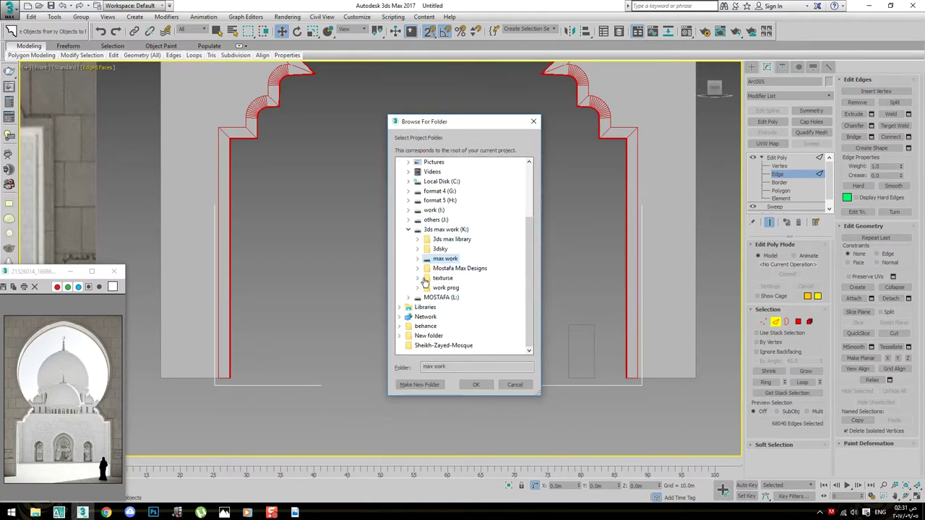
pyautogui.click(418, 268)
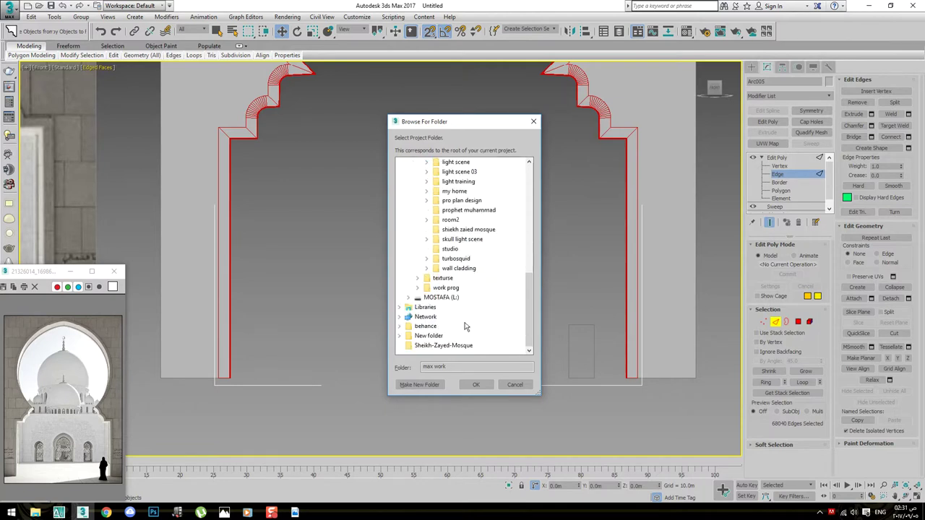
pyautogui.scroll(3, 455, 282)
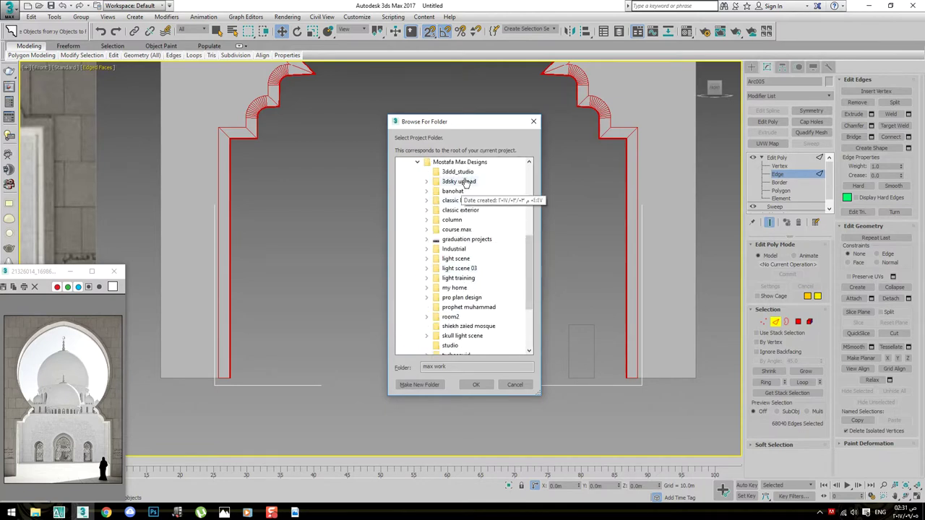
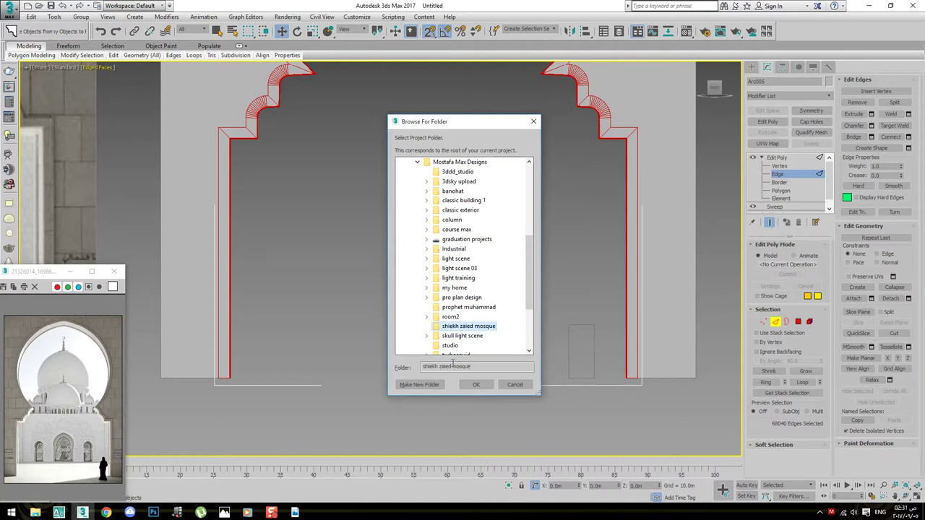
# Set shiekh zaied mosque as the project folder and save the scene as Sheikh-Zayed-Mosque.max
pyautogui.click(476, 387)
pyautogui.hotkey('ctrl', 's')
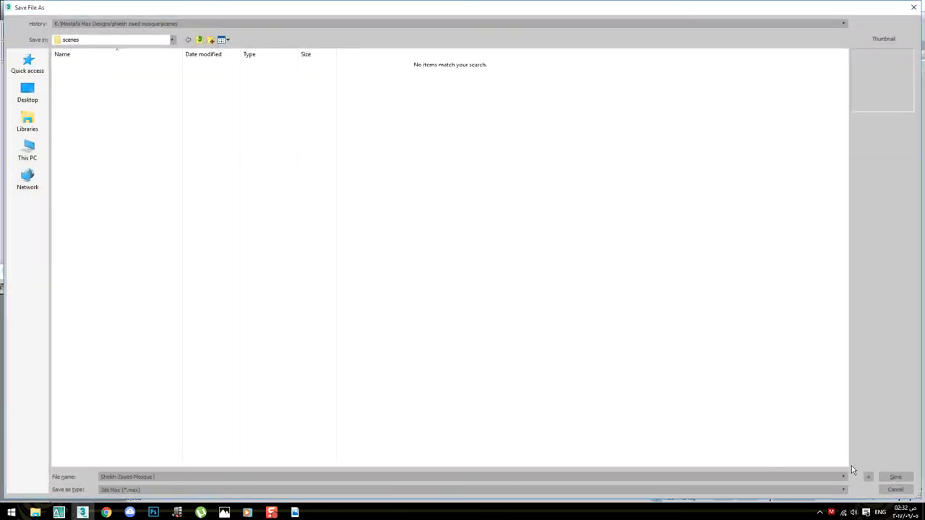
pyautogui.click(896, 477)
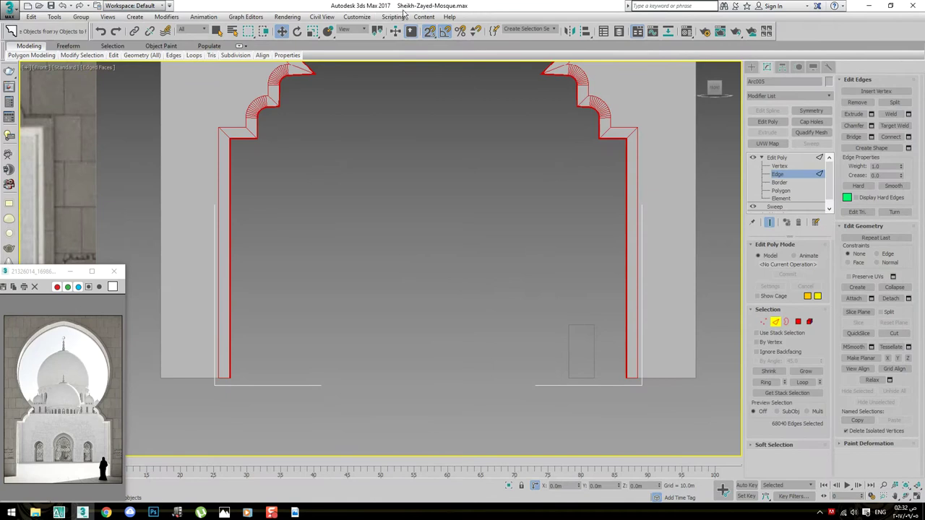
# Convert the Arc005 arch to an editable poly
pyautogui.rightClick(593, 279)
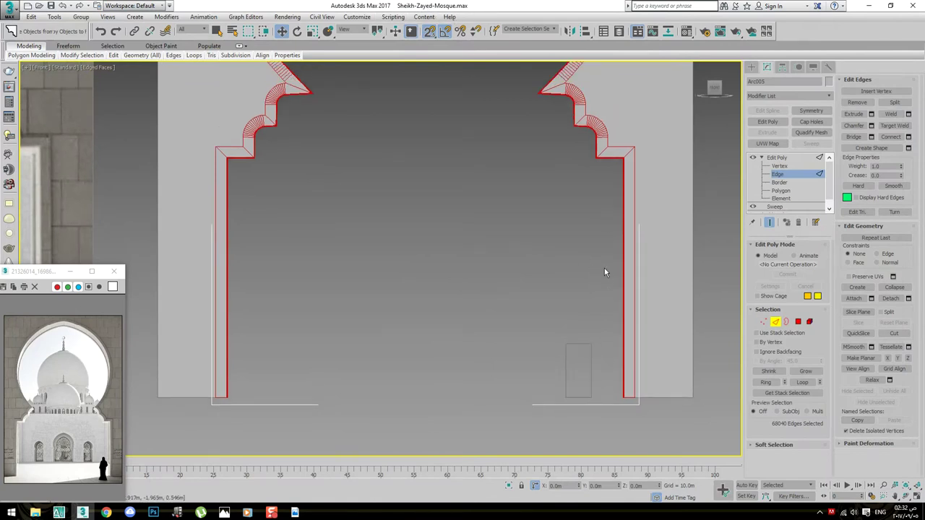
pyautogui.click(778, 158)
pyautogui.scroll(-2, 495, 275)
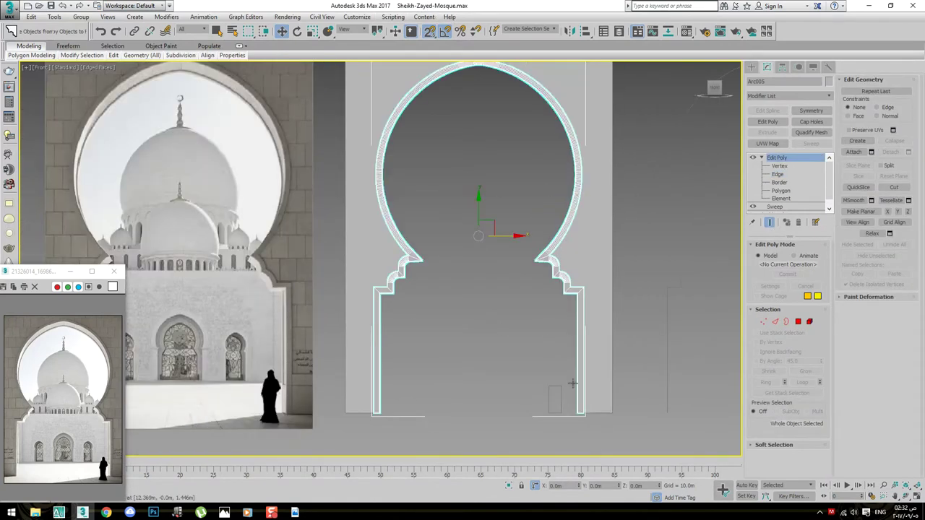
pyautogui.rightClick(497, 205)
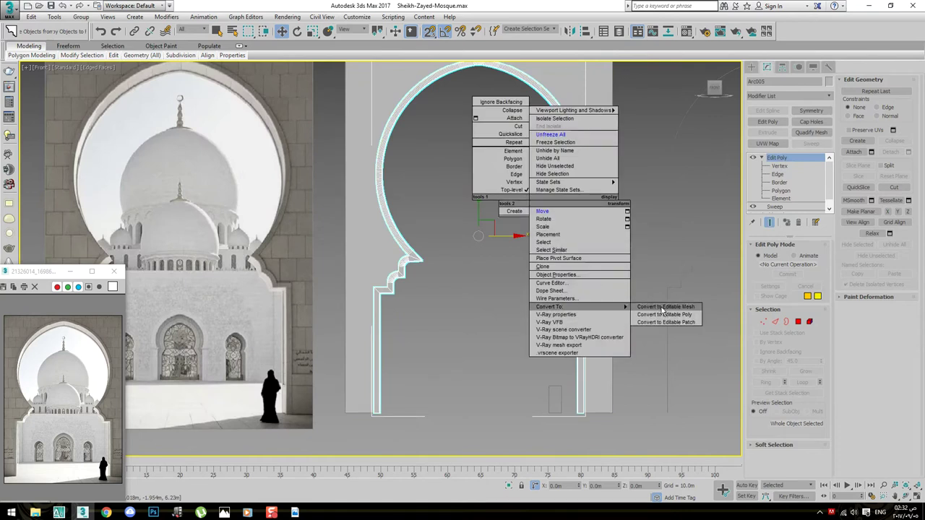
pyautogui.scroll(-4, 377, 206)
pyautogui.scroll(2, 217, 195)
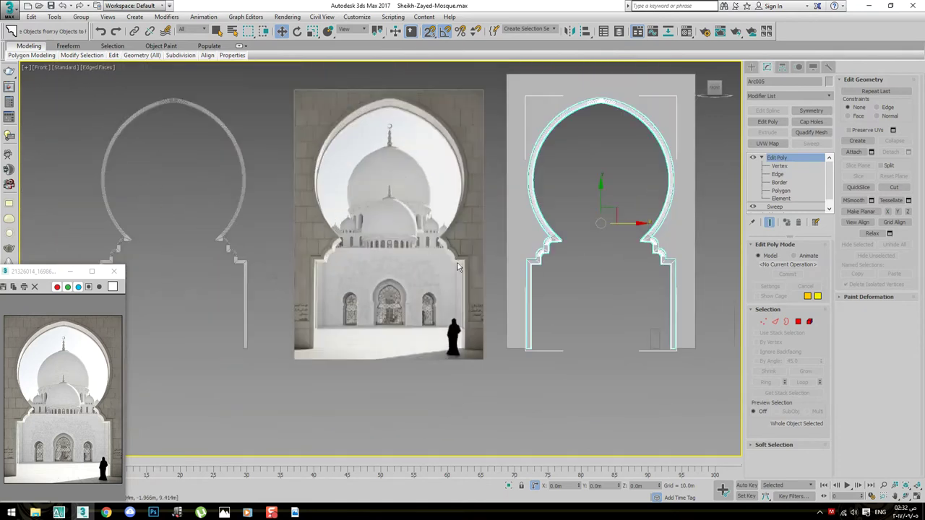
pyautogui.scroll(2, 434, 245)
pyautogui.rightClick(436, 248)
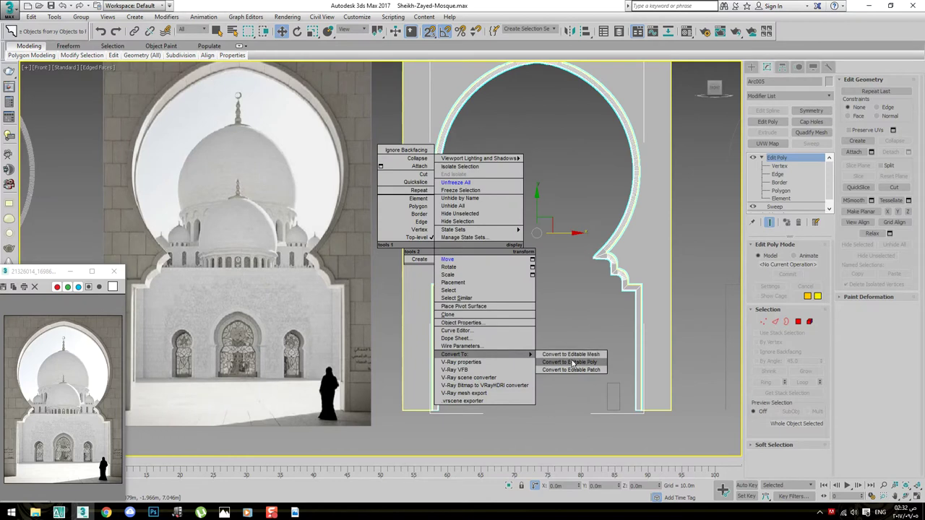
pyautogui.click(571, 363)
pyautogui.scroll(2, 639, 355)
pyautogui.scroll(2, 584, 290)
# Select all of the arch's edges and view the right column in perspective
pyautogui.press('2')
pyautogui.hotkey('ctrl', 'a')
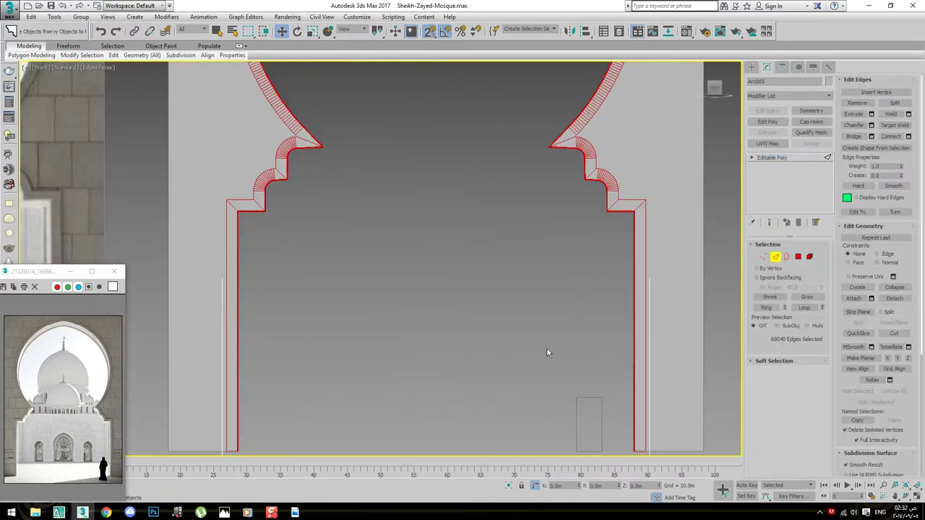
pyautogui.scroll(2, 547, 351)
pyautogui.scroll(1, 569, 304)
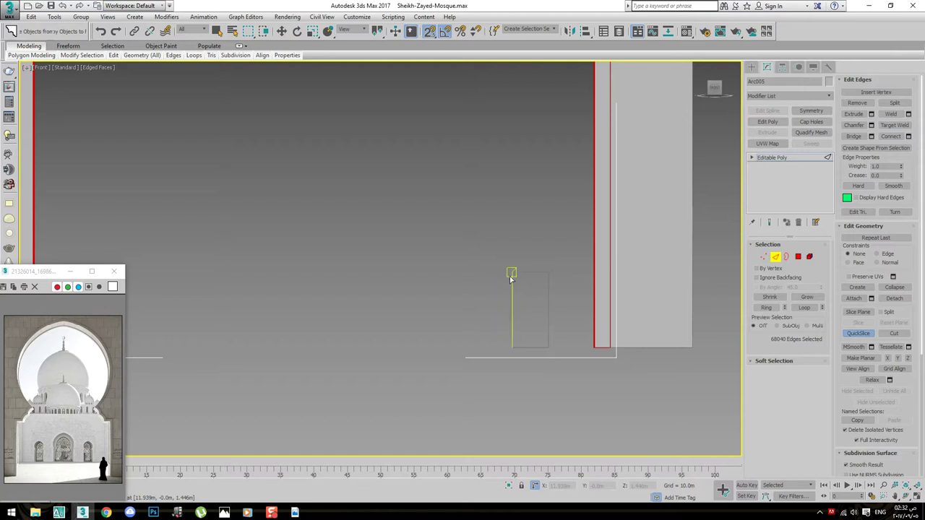
pyautogui.scroll(2, 607, 253)
pyautogui.scroll(1, 559, 265)
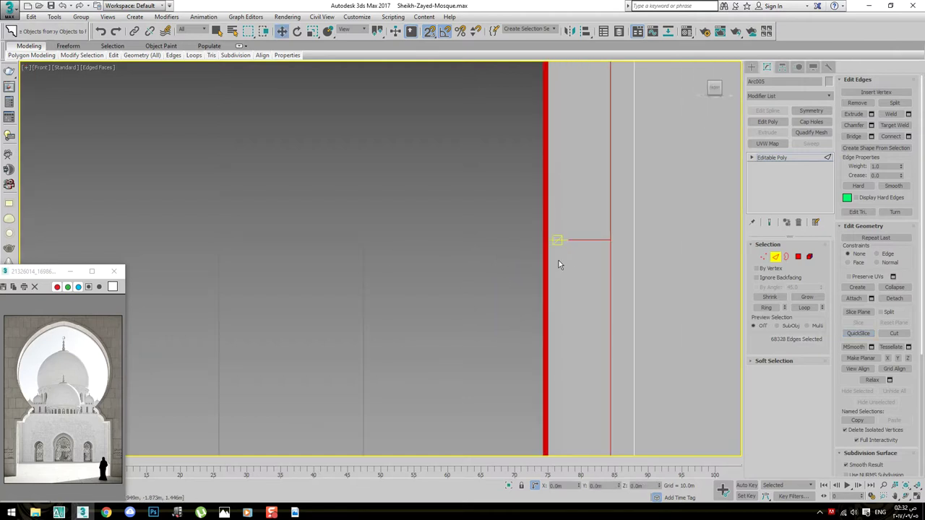
pyautogui.moveTo(605, 240); pyautogui.dragTo(239, 218, button='middle')
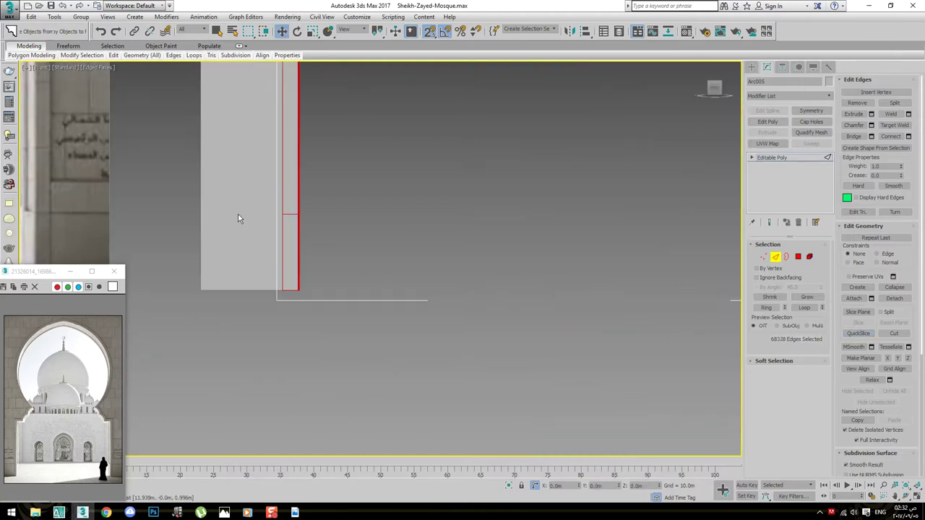
pyautogui.hotkey('shift', 'z')
pyautogui.hotkey('shift', 'z')
pyautogui.hotkey('shift', 'z')
pyautogui.hotkey('shift', 'z')
pyautogui.scroll(3, 434, 340)
pyautogui.scroll(2, 470, 299)
pyautogui.scroll(2, 475, 337)
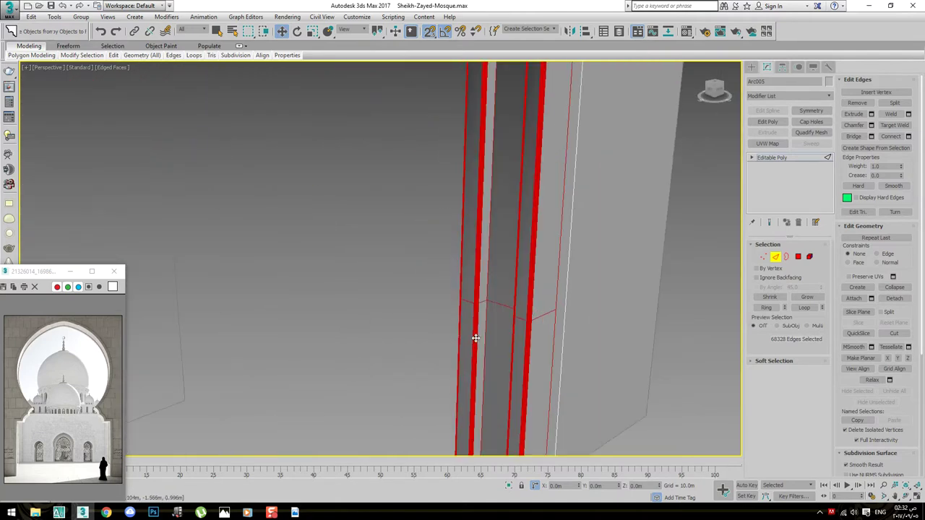
pyautogui.scroll(1, 471, 309)
# Bridge the two facing inner polygons of the right column
pyautogui.press('4')
pyautogui.click(472, 307)
pyautogui.moveTo(474, 327)
pyautogui.keyDown('alt'); pyautogui.mouseDown(button='middle')
pyautogui.moveTo(554, 343)
pyautogui.moveTo(520, 306)
pyautogui.moveTo(521, 214)
pyautogui.mouseUp(button='middle'); pyautogui.keyUp('alt')
pyautogui.keyDown('ctrl'); pyautogui.click(506, 296); pyautogui.keyUp('ctrl')
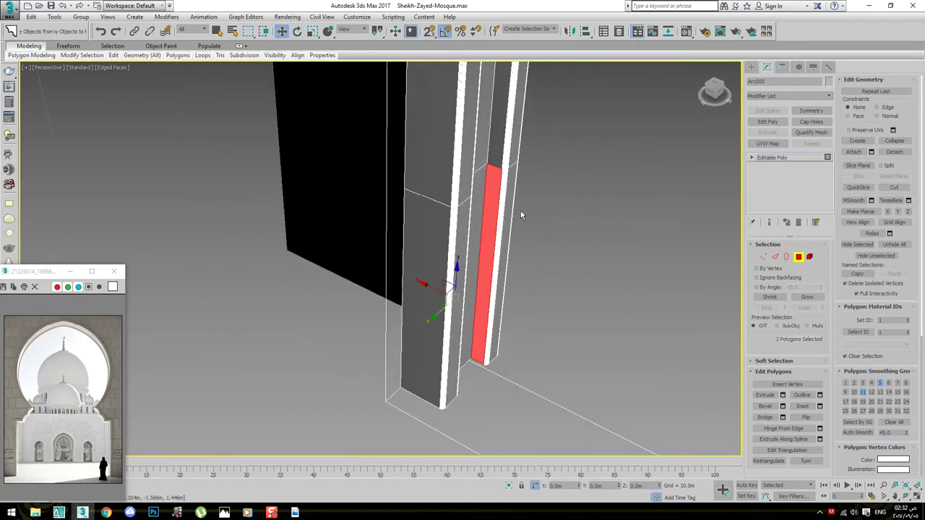
pyautogui.click(766, 419)
pyautogui.scroll(-3, 544, 330)
pyautogui.scroll(-2, 503, 340)
pyautogui.scroll(-2, 250, 359)
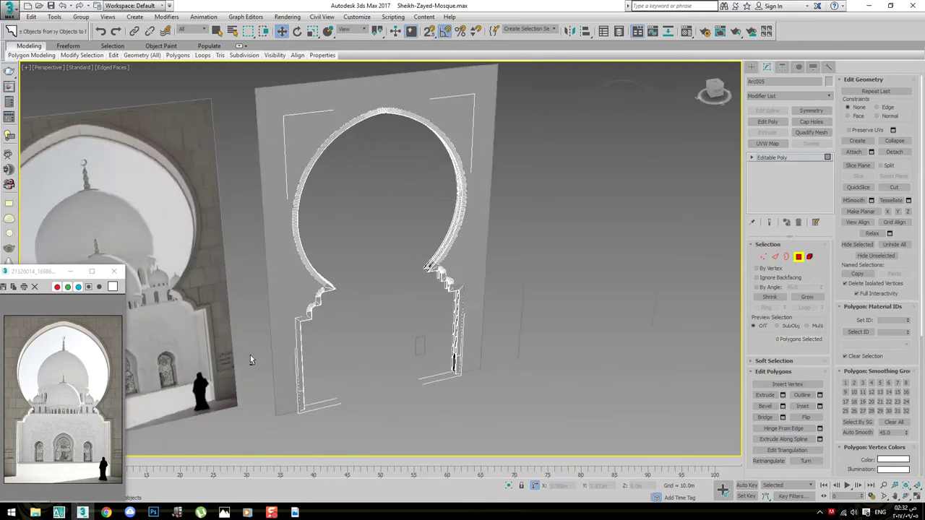
pyautogui.scroll(4, 250, 359)
pyautogui.scroll(-2, 345, 394)
pyautogui.scroll(2, 258, 324)
# Bridge a second pair of narrow column faces near the base, showing edged faces in front view
pyautogui.click(220, 186)
pyautogui.moveTo(220, 187)
pyautogui.keyDown('alt'); pyautogui.mouseDown(button='middle')
pyautogui.moveTo(405, 303)
pyautogui.moveTo(387, 309)
pyautogui.mouseUp(button='middle'); pyautogui.keyUp('alt')
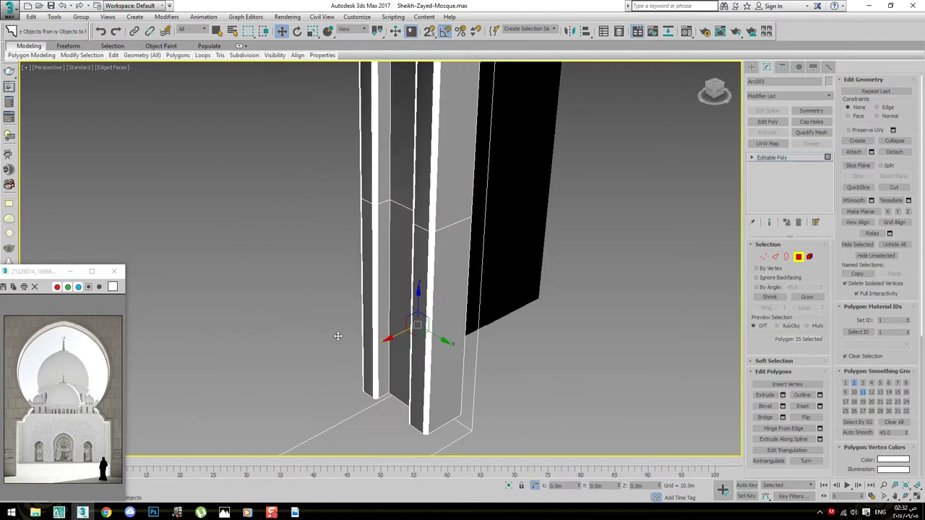
pyautogui.keyDown('ctrl'); pyautogui.click(388, 299); pyautogui.keyUp('ctrl')
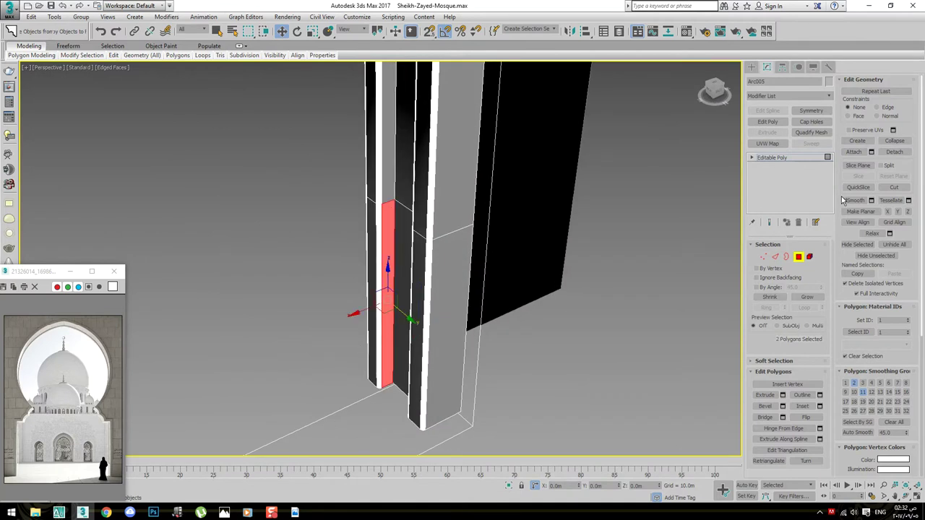
pyautogui.click(641, 376)
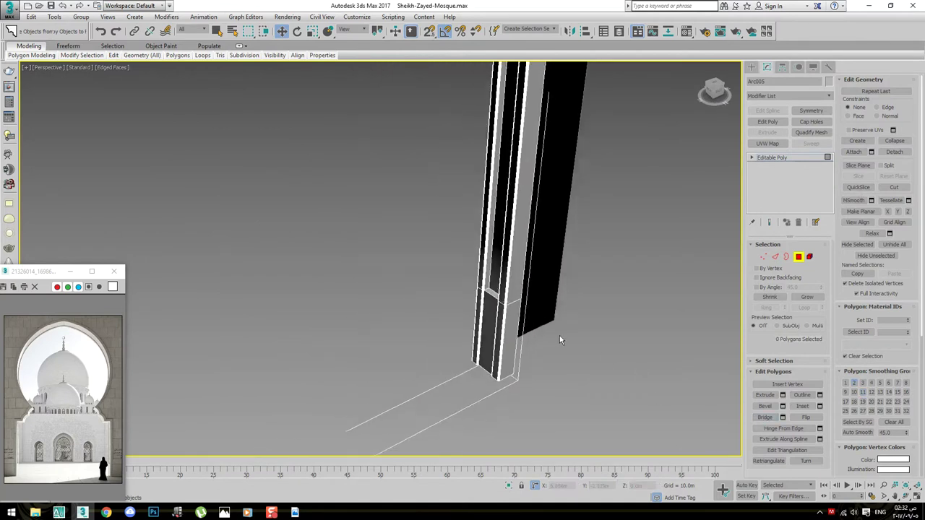
pyautogui.scroll(5, 559, 335)
pyautogui.press('f')
pyautogui.scroll(-2, 468, 317)
pyautogui.scroll(-4, 498, 320)
pyautogui.scroll(5, 543, 335)
pyautogui.scroll(3, 543, 336)
pyautogui.press('F4')
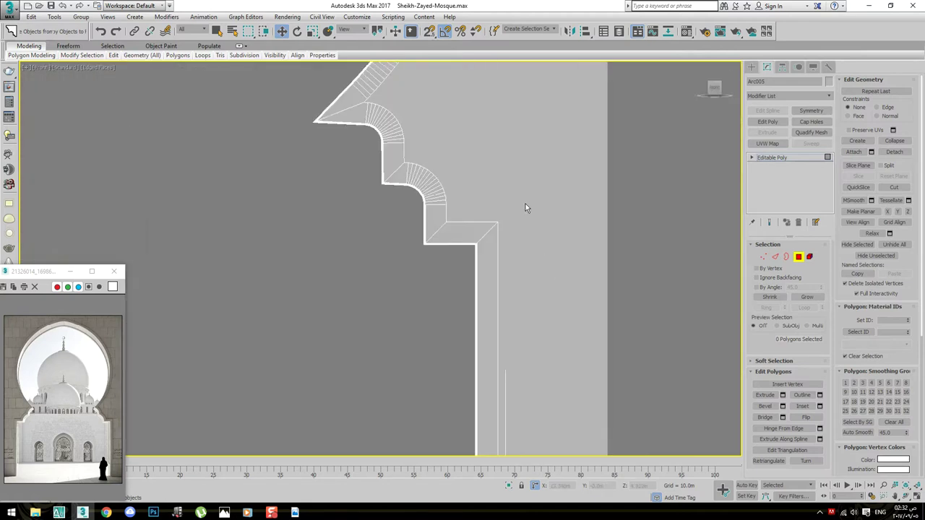
# Inspect the Arc003 arch frame with edged faces on and centre the reference photo
pyautogui.click(648, 238)
pyautogui.scroll(2, 539, 230)
pyautogui.scroll(2, 487, 233)
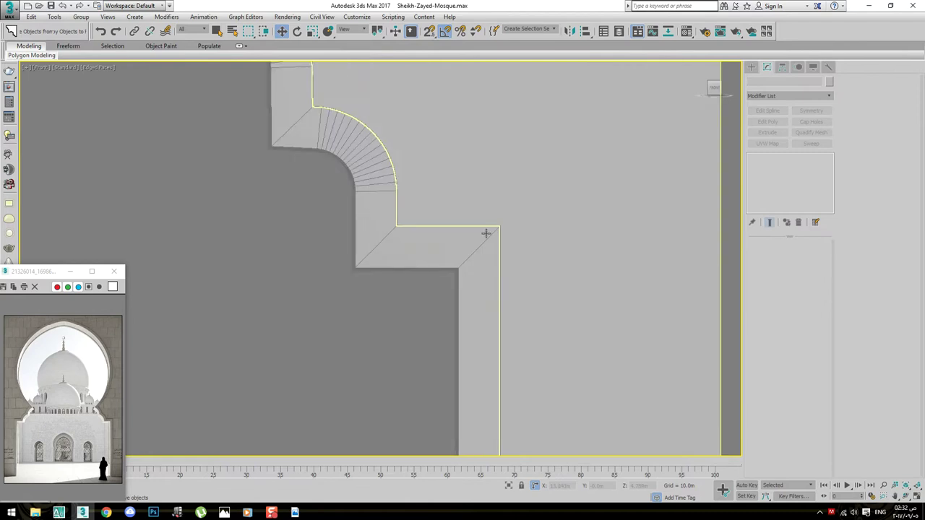
pyautogui.click(545, 215)
pyautogui.scroll(-2, 502, 234)
pyautogui.scroll(-1, 448, 216)
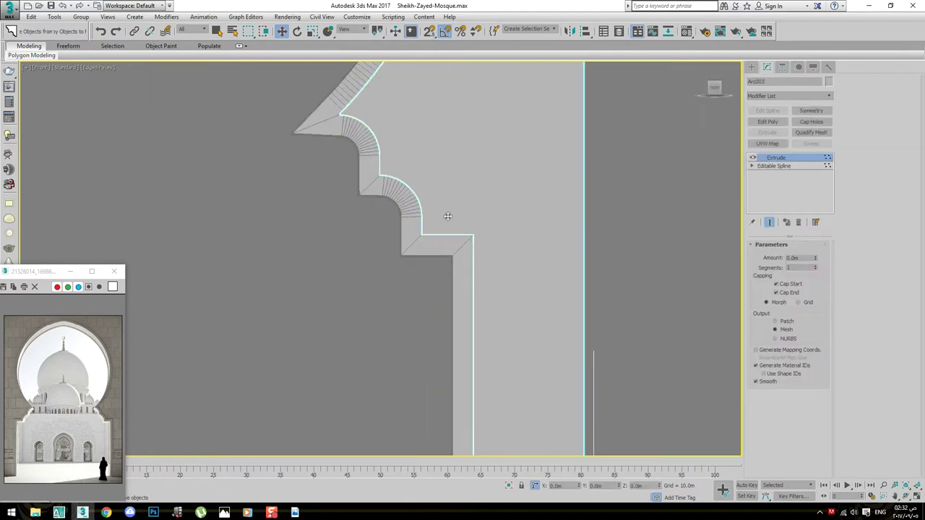
pyautogui.scroll(-3, 463, 253)
pyautogui.scroll(-2, 485, 291)
pyautogui.scroll(-3, 425, 351)
pyautogui.scroll(-2, 460, 327)
pyautogui.click(457, 255)
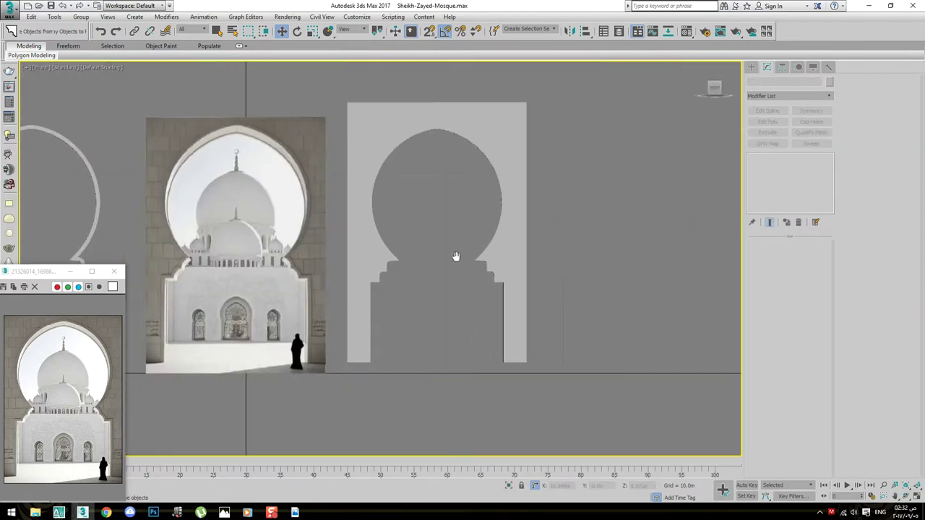
pyautogui.scroll(2, 457, 239)
pyautogui.scroll(-3, 498, 231)
pyautogui.press('F4')
pyautogui.scroll(1, 522, 250)
pyautogui.scroll(3, 454, 325)
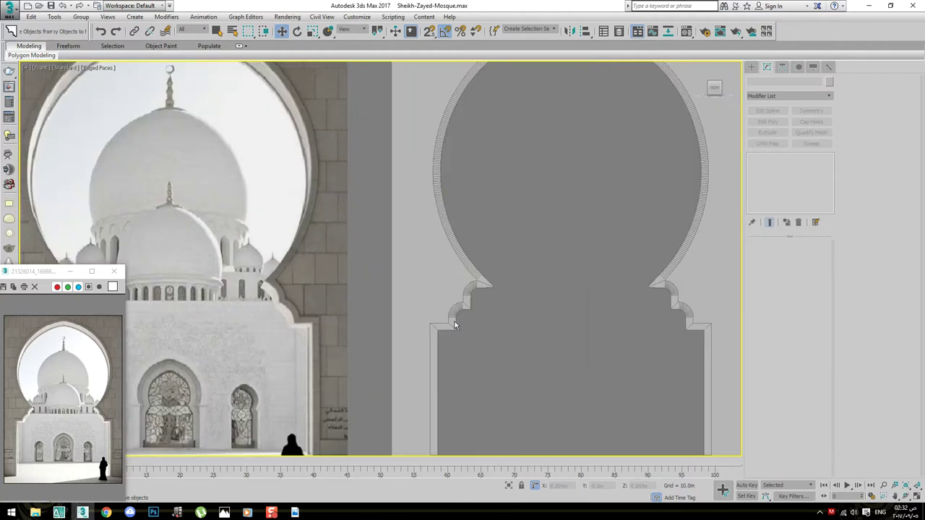
pyautogui.scroll(-2, 475, 221)
pyautogui.scroll(-1, 400, 261)
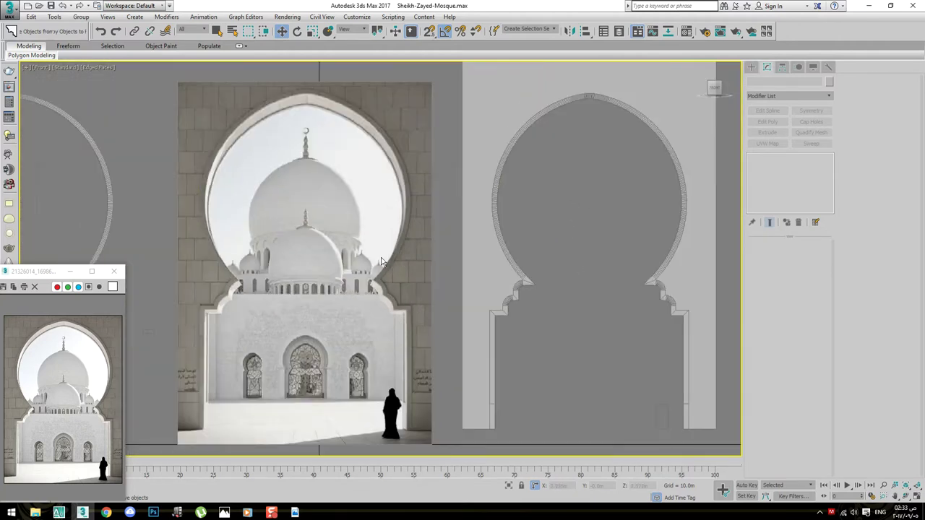
pyautogui.moveTo(353, 204); pyautogui.dragTo(375, 179, button='middle')
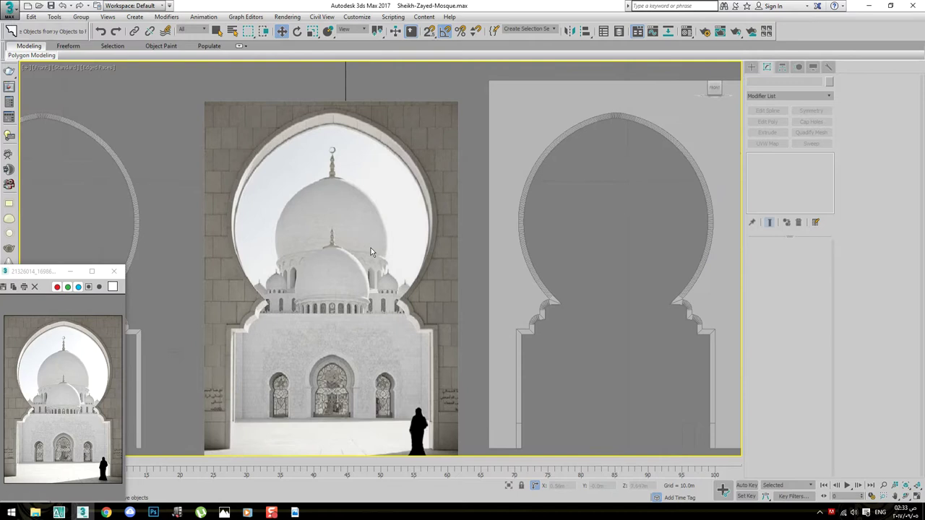
# Move the swept arch outline to the right of the grey frame with snapping on
pyautogui.moveTo(371, 248); pyautogui.dragTo(469, 247, button='middle')
pyautogui.moveTo(226, 106); pyautogui.dragTo(192, 156)
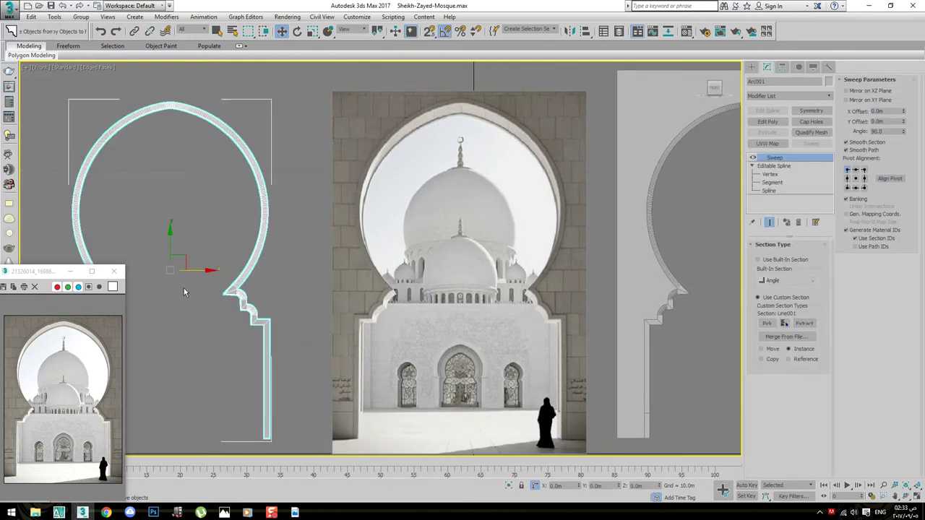
pyautogui.scroll(-3, 177, 260)
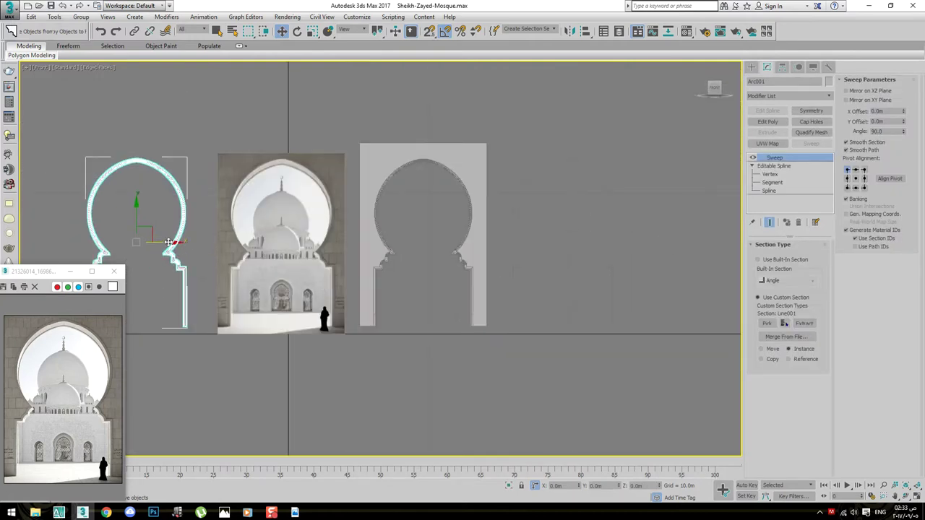
pyautogui.moveTo(168, 242); pyautogui.dragTo(595, 307)
pyautogui.scroll(3, 595, 307)
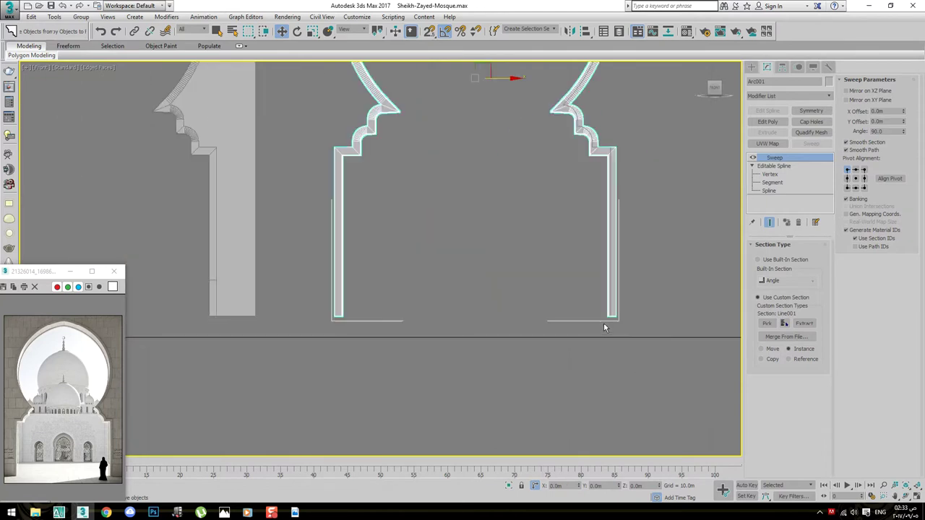
pyautogui.scroll(3, 604, 328)
pyautogui.press('s')
pyautogui.scroll(-3, 398, 325)
pyautogui.scroll(3, 420, 325)
pyautogui.scroll(-3, 426, 323)
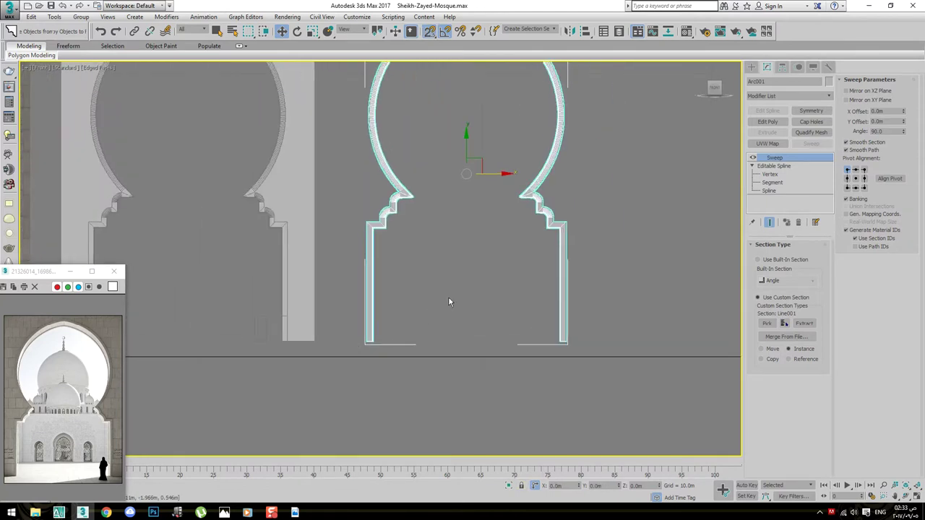
pyautogui.scroll(-3, 448, 302)
# Group the swept arch as Group001, move it right and hide it
pyautogui.click(80, 16)
pyautogui.click(83, 29)
pyautogui.click(475, 270)
pyautogui.moveTo(462, 233); pyautogui.dragTo(606, 233)
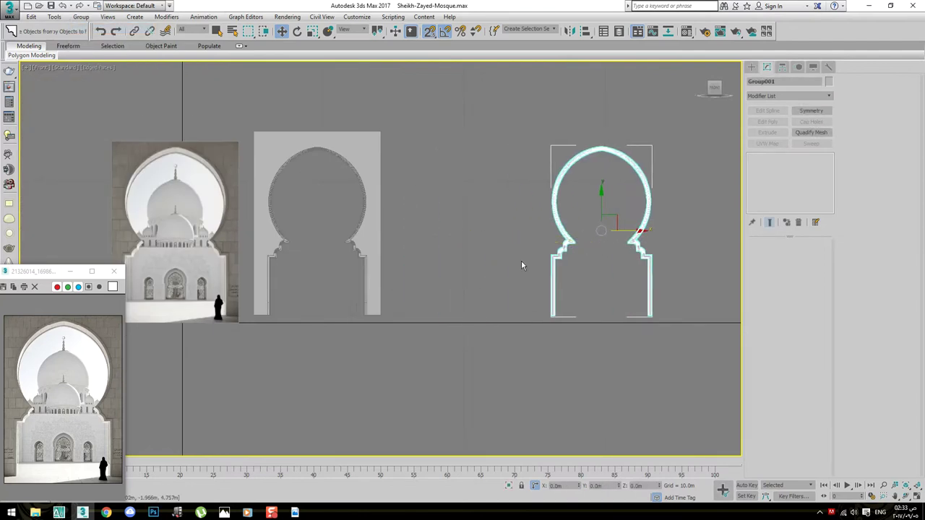
pyautogui.rightClick(611, 256)
pyautogui.click(540, 232)
# Select the grey arch frame pieces and group them as 'arc 01'
pyautogui.moveTo(410, 233); pyautogui.dragTo(505, 259, button='middle')
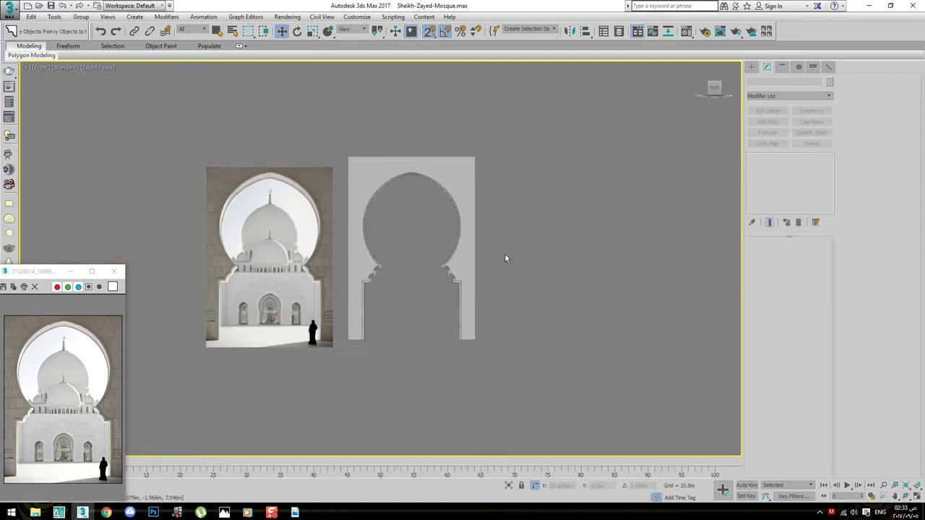
pyautogui.click(420, 224)
pyautogui.moveTo(420, 224); pyautogui.dragTo(514, 223, button='middle')
pyautogui.scroll(3, 564, 231)
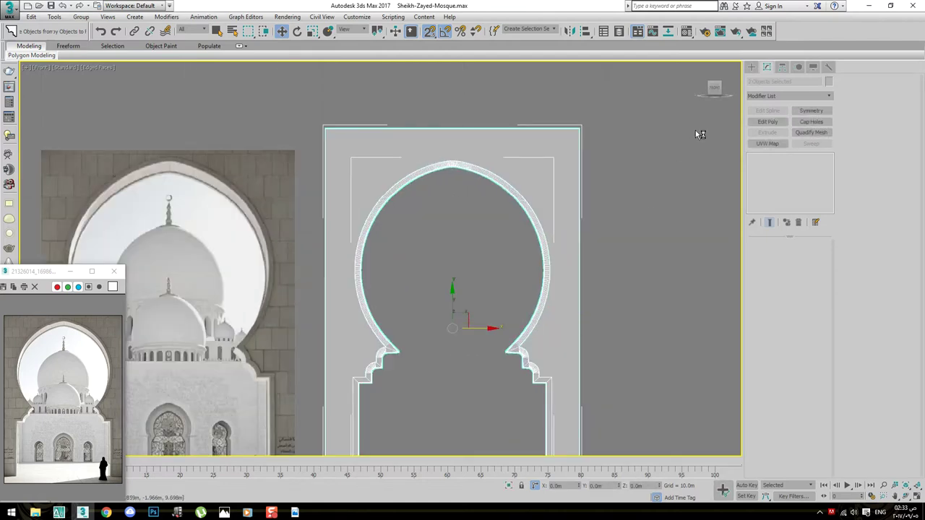
pyautogui.moveTo(372, 201); pyautogui.dragTo(451, 197, button='middle')
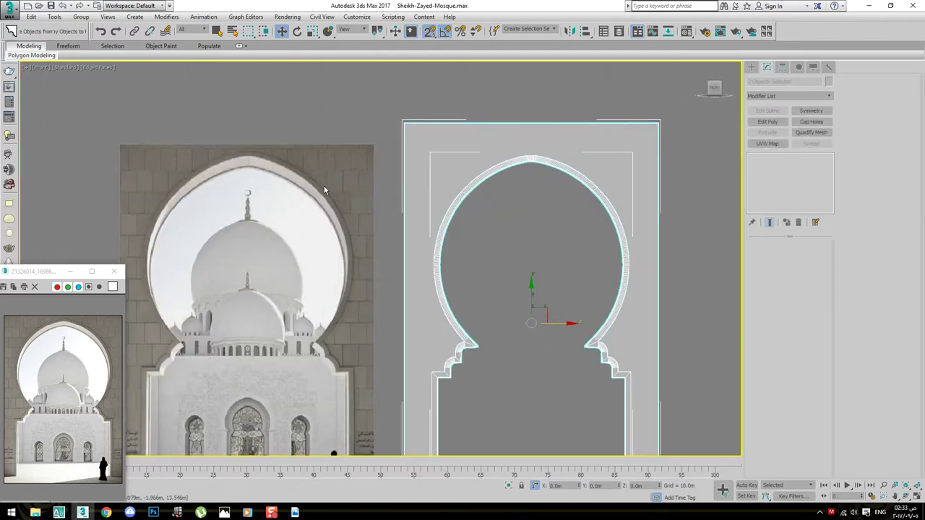
pyautogui.moveTo(325, 191); pyautogui.dragTo(342, 24, button='middle')
pyautogui.click(81, 17)
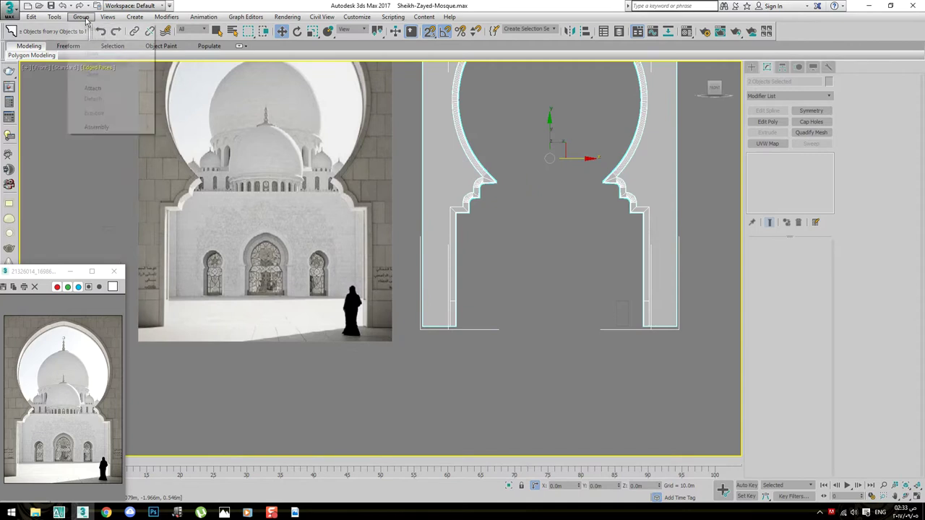
pyautogui.click(87, 30)
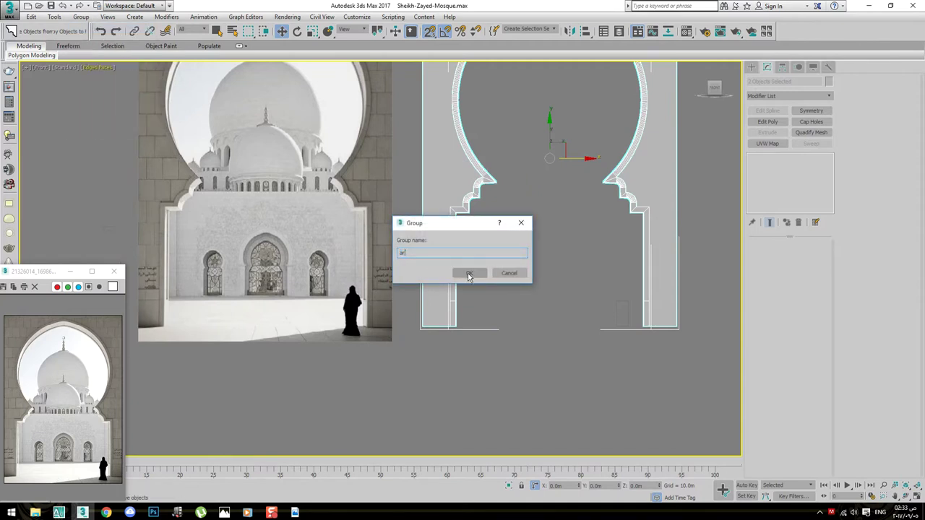
pyautogui.click(468, 274)
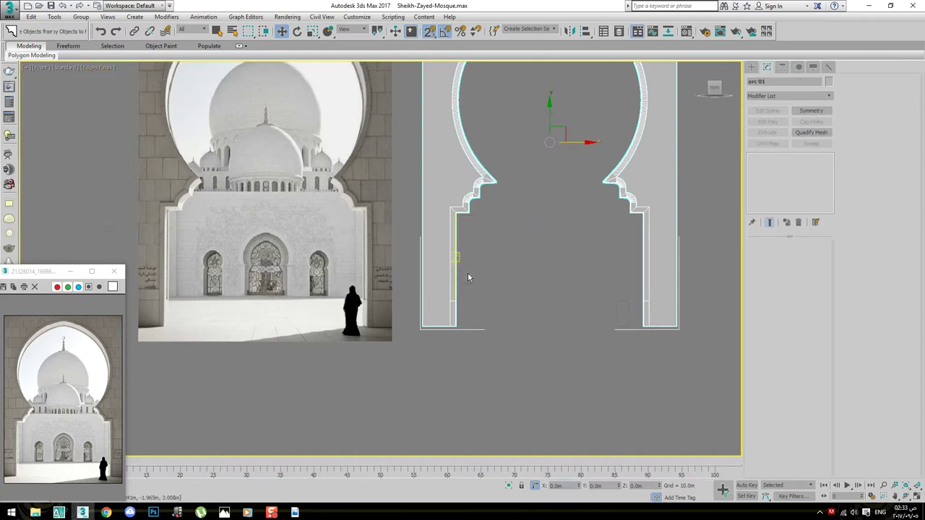
# Deselect the arc 01 group and pan up along the mosque reference image
pyautogui.moveTo(560, 167); pyautogui.dragTo(543, 190, button='middle')
pyautogui.click(544, 190)
pyautogui.moveTo(345, 384); pyautogui.dragTo(394, 405, button='middle')
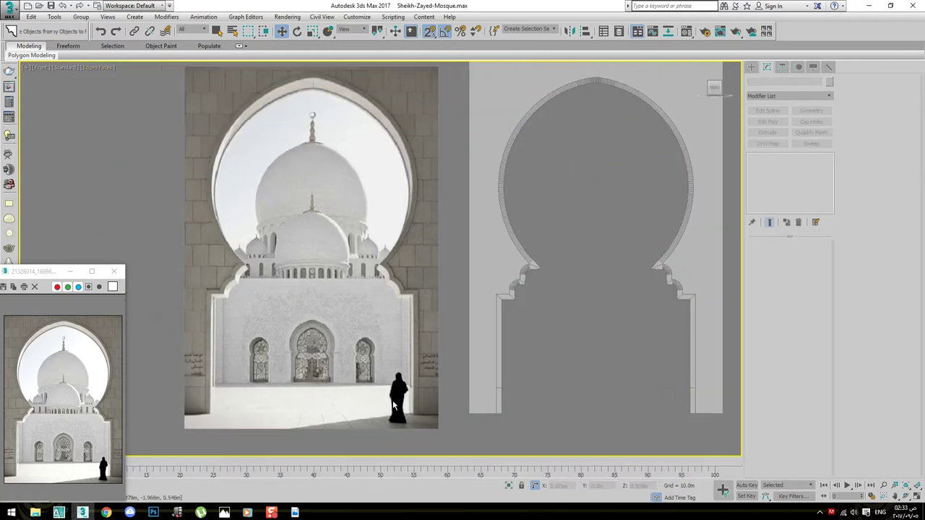
pyautogui.moveTo(460, 397); pyautogui.dragTo(432, 371, button='middle')
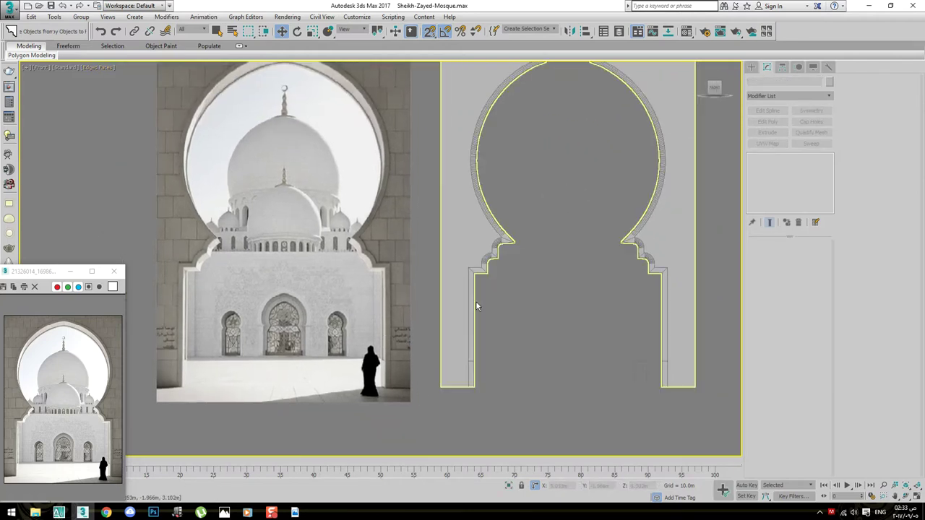
pyautogui.scroll(4, 365, 353)
pyautogui.scroll(2, 365, 352)
pyautogui.scroll(2, 433, 390)
pyautogui.moveTo(452, 401)
pyautogui.mouseDown(button='middle')
pyautogui.moveTo(443, 302)
pyautogui.moveTo(461, 285)
pyautogui.moveTo(454, 291)
pyautogui.moveTo(462, 243)
pyautogui.moveTo(460, 299)
pyautogui.moveTo(494, 373)
pyautogui.moveTo(631, 364)
pyautogui.mouseUp(button='middle')
# Pick the Arc shape tool from the quad menu, then cancel it near the lower domes
pyautogui.scroll(-2, 541, 304)
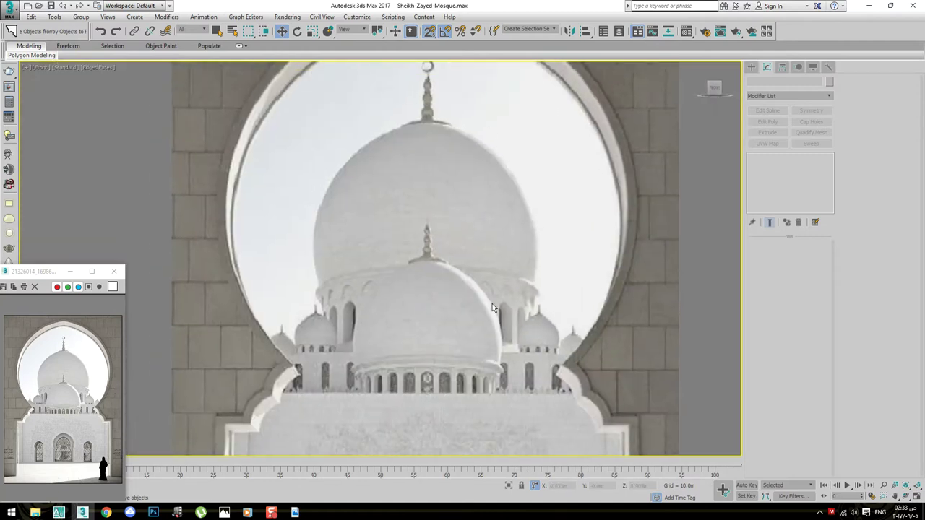
pyautogui.scroll(-3, 492, 308)
pyautogui.scroll(6, 374, 183)
pyautogui.rightClick(451, 273)
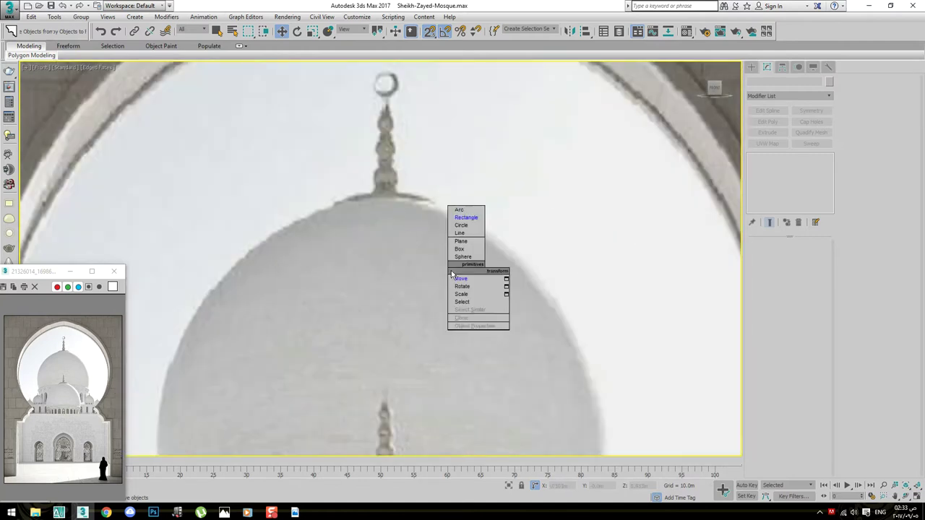
pyautogui.click(459, 210)
pyautogui.scroll(-4, 383, 188)
pyautogui.scroll(-2, 380, 172)
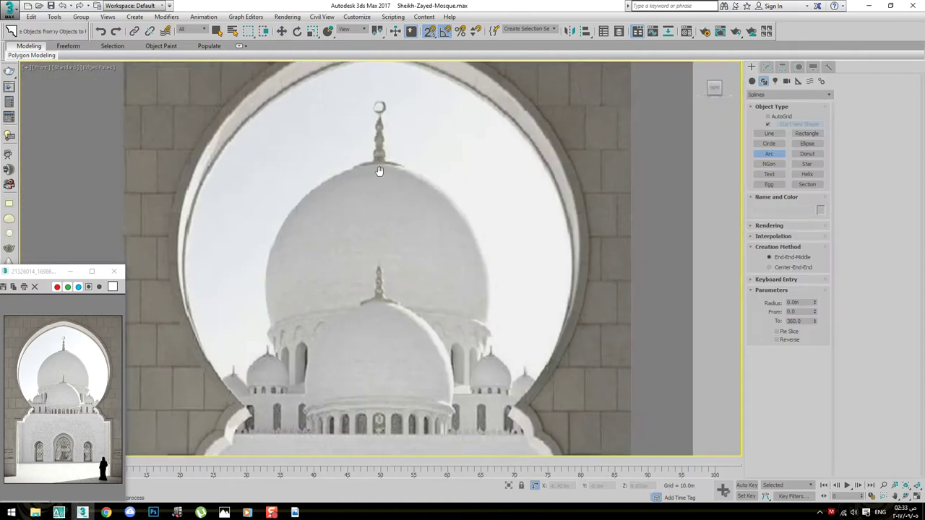
pyautogui.scroll(2, 380, 172)
pyautogui.moveTo(513, 299); pyautogui.dragTo(515, 144, button='middle')
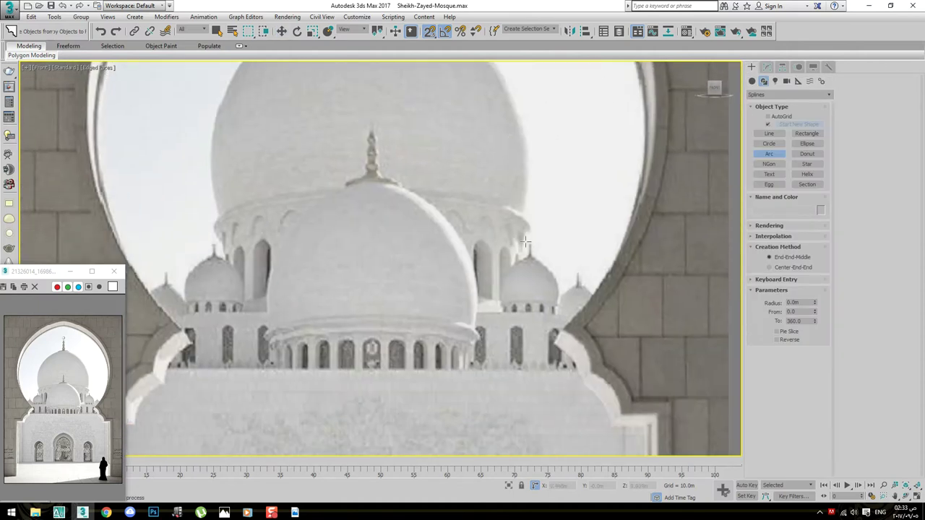
pyautogui.scroll(3, 516, 307)
pyautogui.rightClick(508, 371)
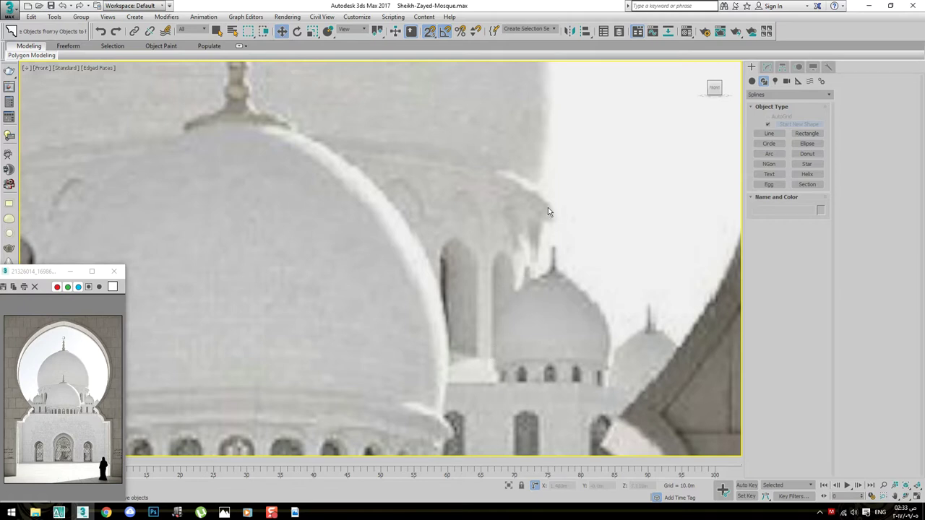
# Zoom to the main dome and bring up the shape creation quad menu again
pyautogui.scroll(-3, 548, 210)
pyautogui.moveTo(538, 188); pyautogui.dragTo(570, 205, button='middle')
pyautogui.scroll(1, 572, 267)
pyautogui.scroll(1, 565, 308)
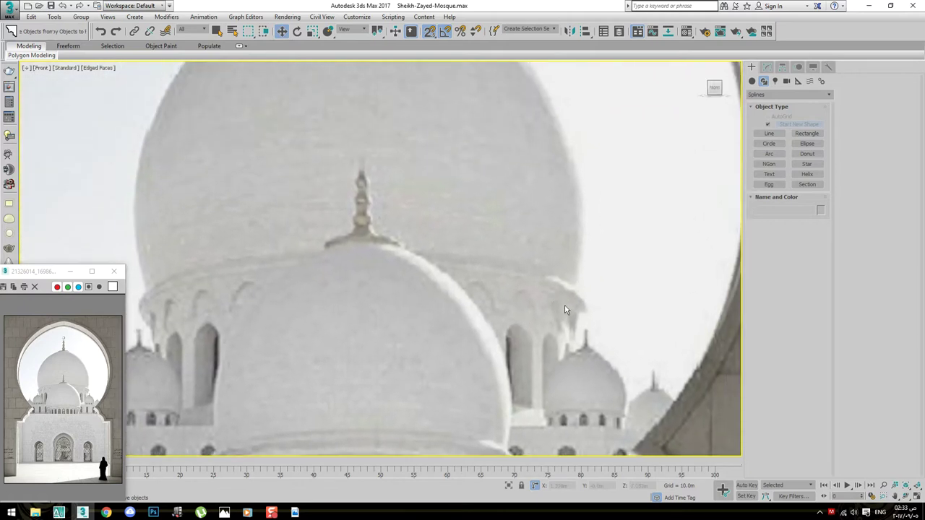
pyautogui.scroll(-2, 577, 277)
pyautogui.scroll(-1, 482, 237)
pyautogui.scroll(-1, 493, 178)
pyautogui.scroll(-1, 477, 216)
pyautogui.scroll(-1, 432, 292)
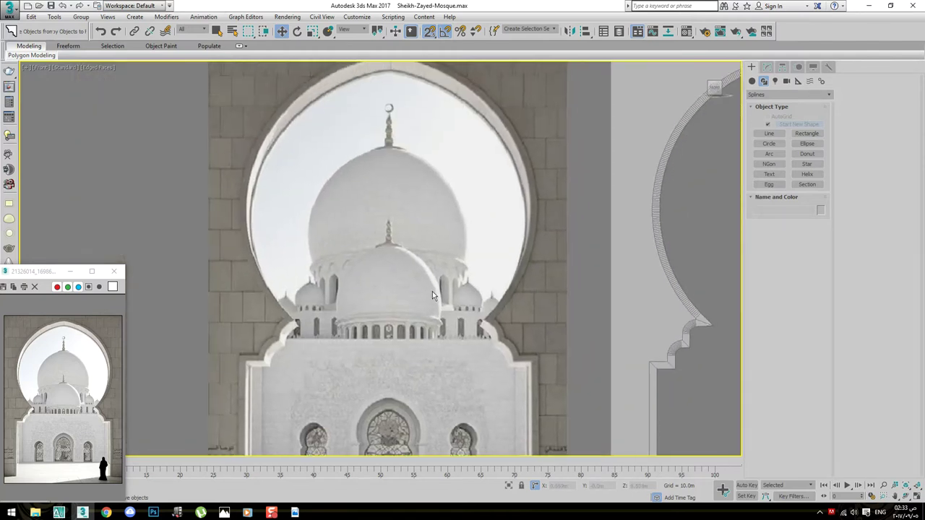
pyautogui.scroll(1, 432, 291)
pyautogui.scroll(1, 387, 291)
pyautogui.rightClick(375, 292)
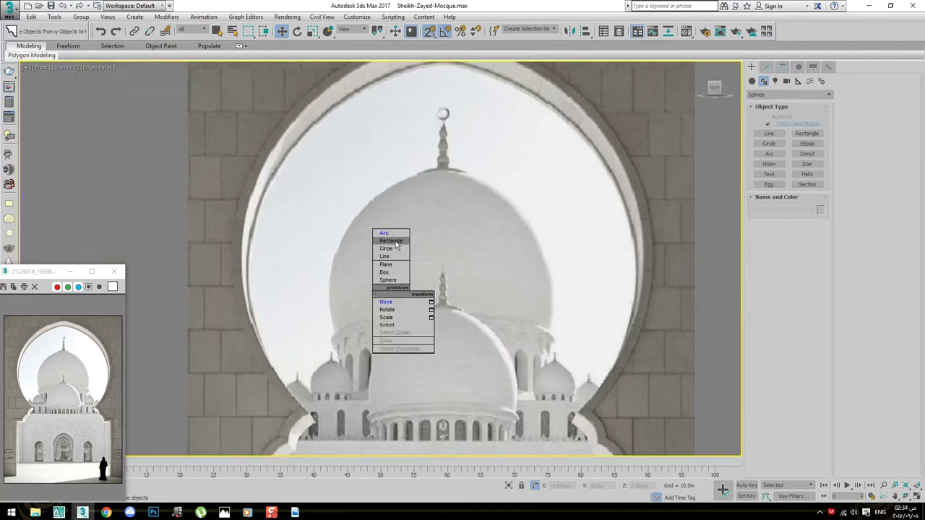
# Draw a rectangle framing the main dome
pyautogui.click(396, 246)
pyautogui.scroll(2, 449, 142)
pyautogui.scroll(-1, 448, 142)
pyautogui.moveTo(461, 134); pyautogui.dragTo(311, 362)
pyautogui.moveTo(367, 302); pyautogui.dragTo(406, 294, button='middle')
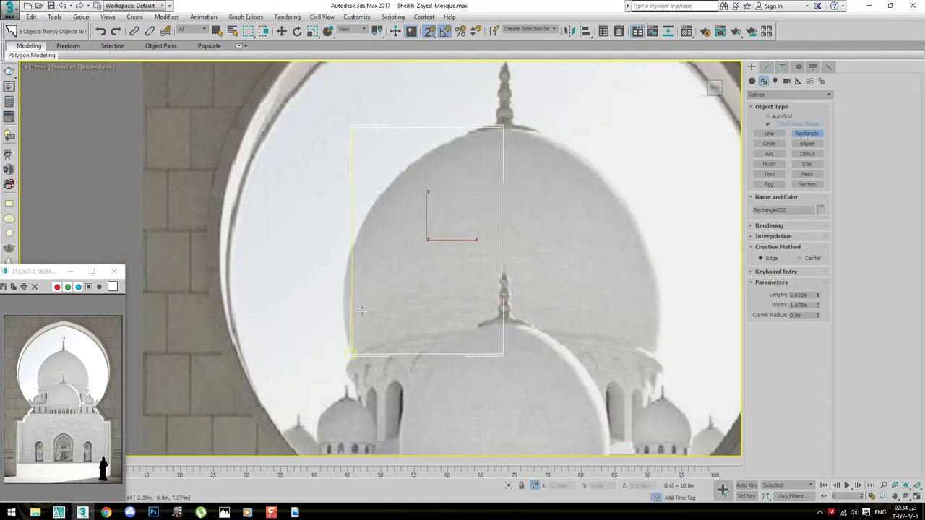
pyautogui.scroll(1, 375, 306)
# With snaps on, start a line at the dome's lower-left base and trace up its left edge
pyautogui.rightClick(377, 304)
pyautogui.click(389, 260)
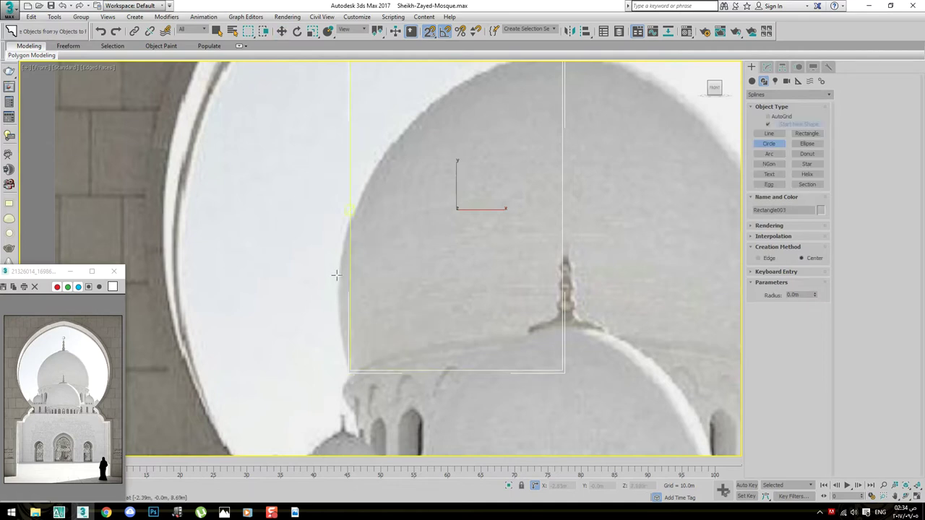
pyautogui.press('s')
pyautogui.rightClick(450, 275)
pyautogui.click(463, 241)
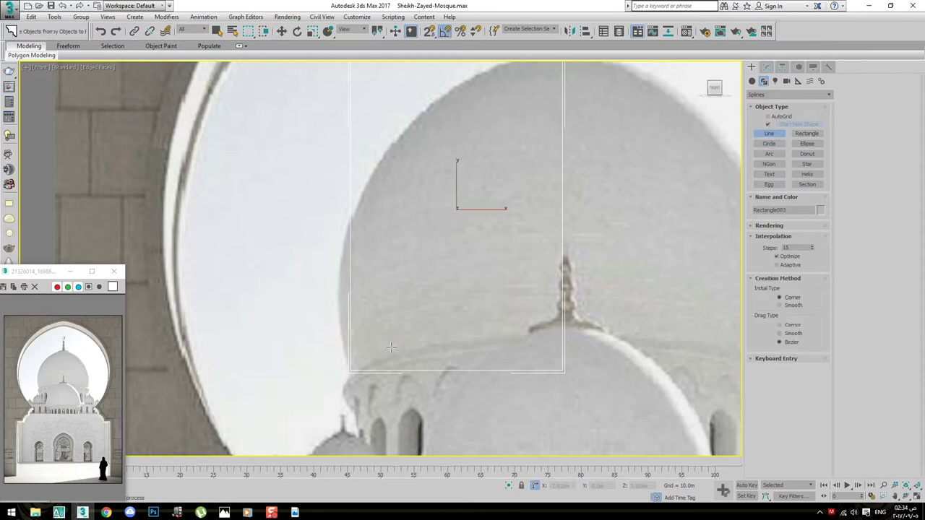
pyautogui.press('s')
pyautogui.click(346, 371)
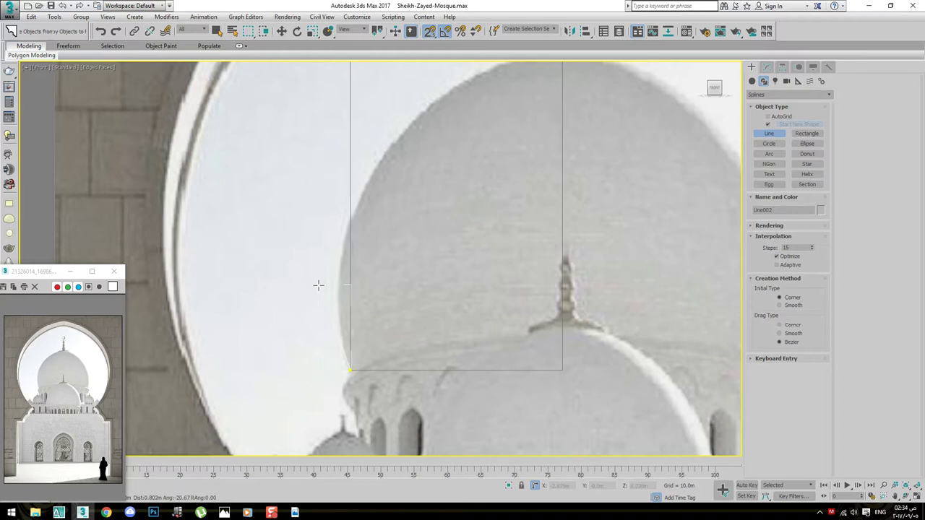
pyautogui.click(335, 287)
pyautogui.click(370, 174)
# Continue the line along the dome's upper edge to its tip and finish it
pyautogui.moveTo(434, 135); pyautogui.dragTo(379, 202, button='middle')
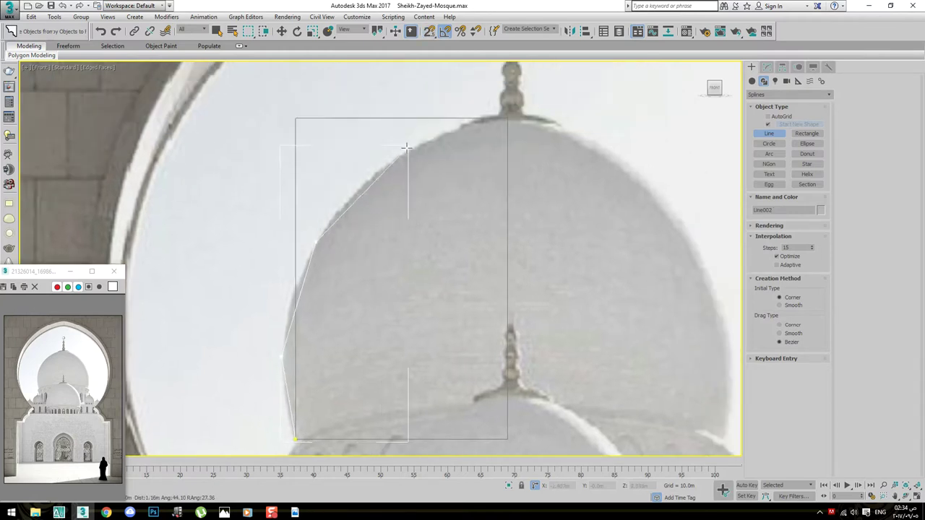
pyautogui.click(413, 147)
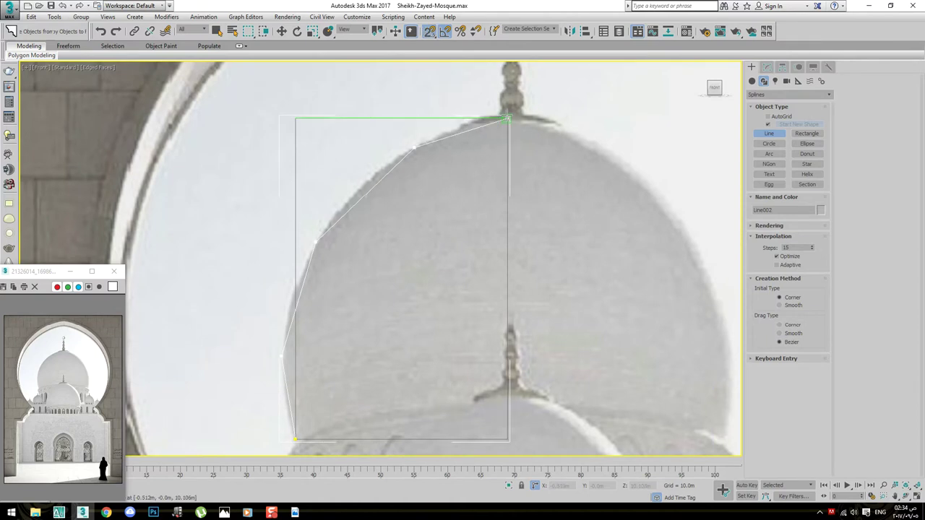
pyautogui.click(507, 118)
pyautogui.scroll(-3, 508, 118)
pyautogui.rightClick(499, 145)
pyautogui.scroll(3, 495, 162)
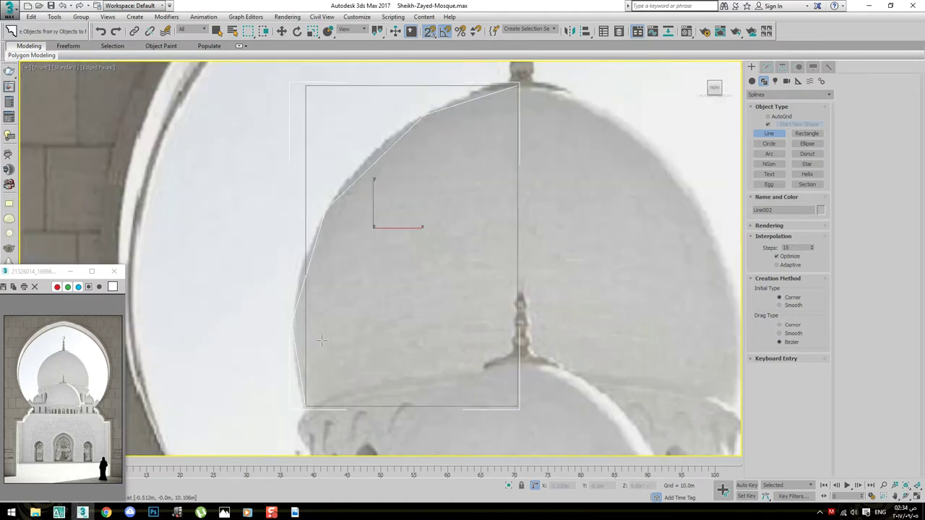
pyautogui.click(769, 153)
# Draw an arc from the dome base to its tip and convert it to an editable spline
pyautogui.rightClick(392, 305)
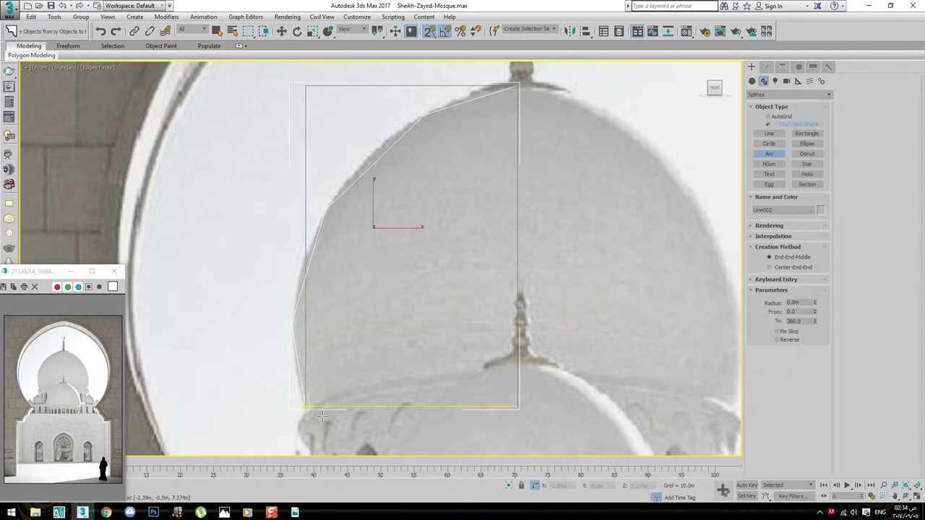
pyautogui.moveTo(321, 416); pyautogui.dragTo(516, 87)
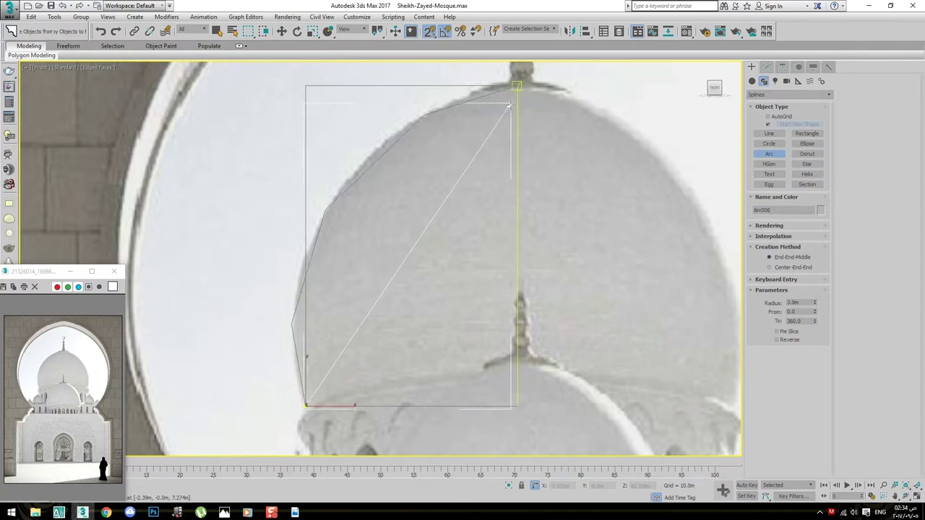
pyautogui.click(321, 215)
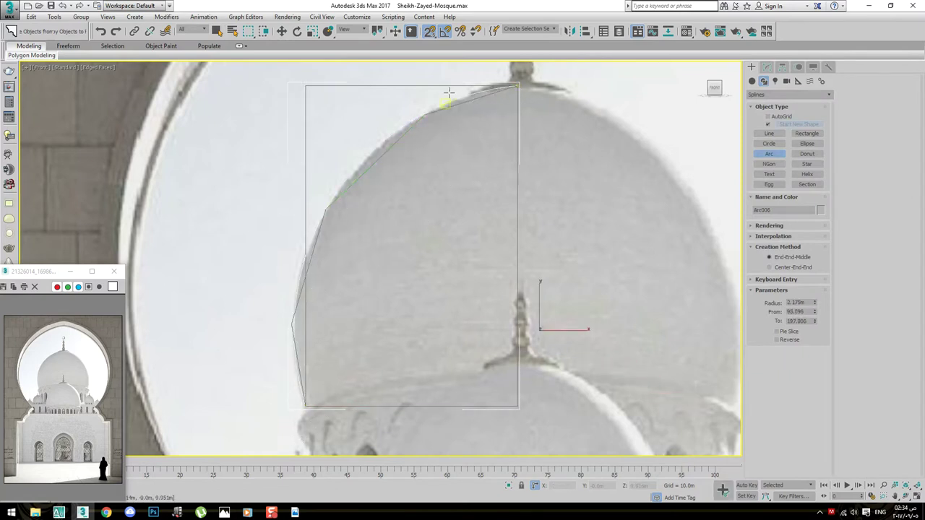
pyautogui.rightClick(635, 271)
pyautogui.press('w')
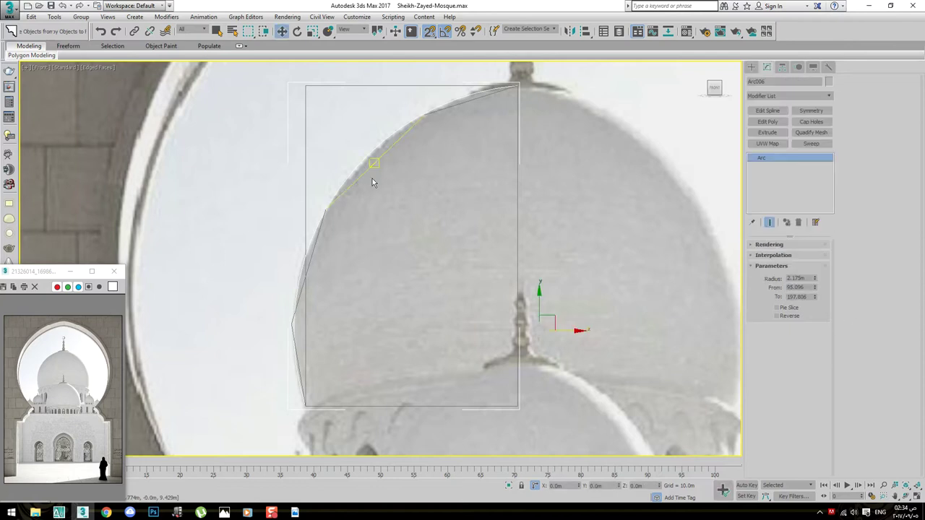
pyautogui.rightClick(470, 176)
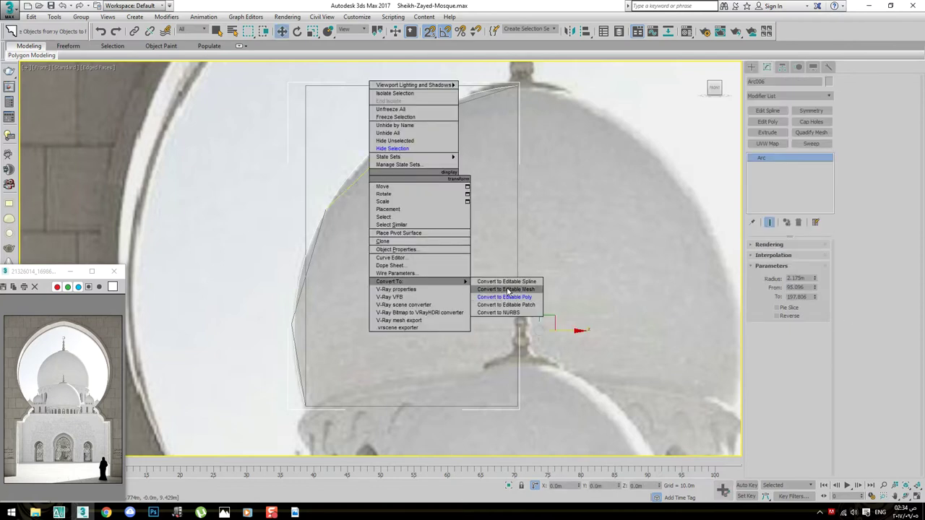
pyautogui.moveTo(420, 281)
pyautogui.click(506, 282)
# Select the straight traced line and the helper rectangle around the dome
pyautogui.moveTo(360, 136); pyautogui.dragTo(354, 160, button='middle')
pyautogui.rightClick(322, 184)
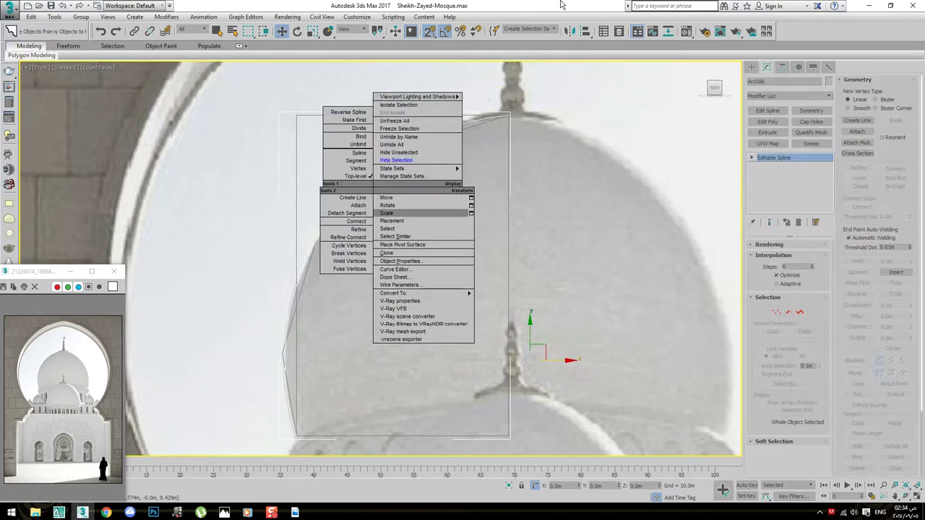
pyautogui.click(411, 174)
pyautogui.click(378, 175)
pyautogui.click(512, 231)
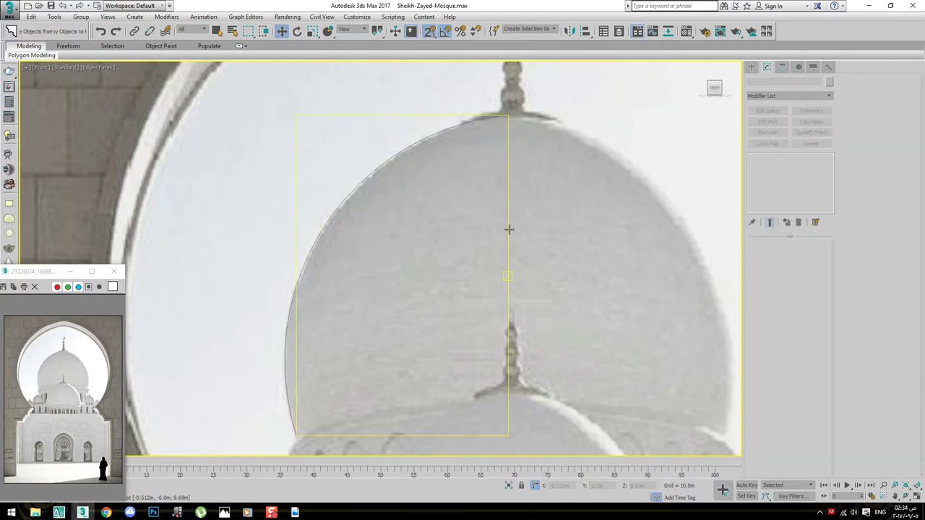
# Delete the helper shapes and select the dome profile spline
pyautogui.press('Delete')
pyautogui.scroll(-5, 456, 260)
pyautogui.scroll(5, 372, 338)
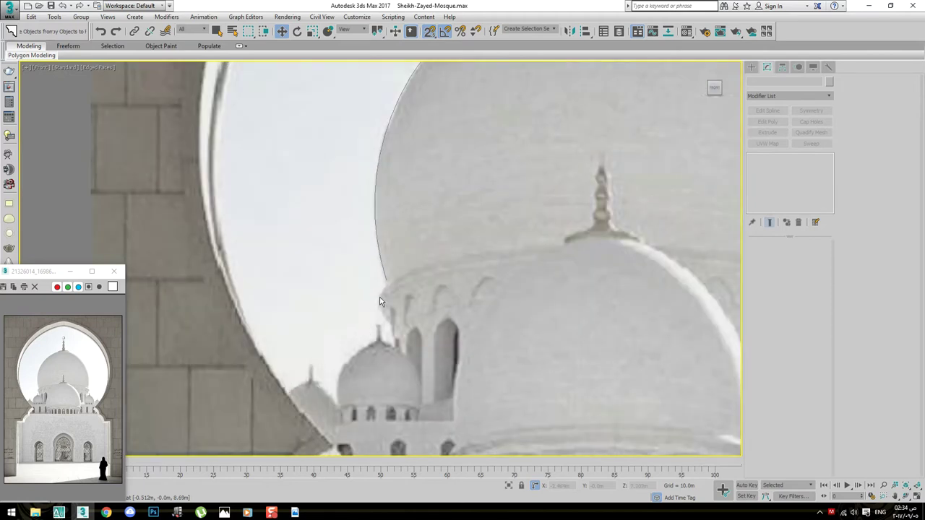
pyautogui.scroll(1, 384, 337)
pyautogui.moveTo(395, 314); pyautogui.dragTo(363, 333)
pyautogui.scroll(3, 367, 350)
pyautogui.scroll(-5, 386, 352)
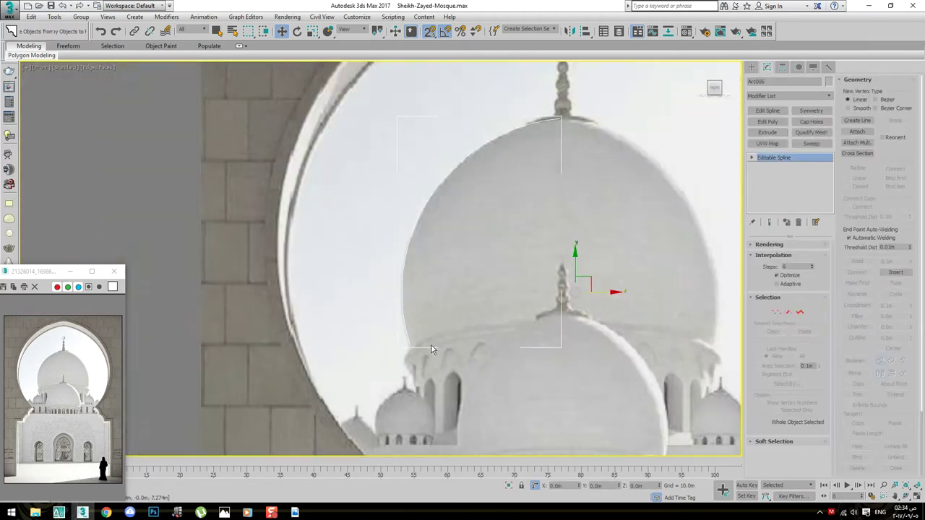
pyautogui.scroll(-2, 432, 346)
pyautogui.scroll(6, 425, 272)
pyautogui.scroll(-4, 430, 253)
pyautogui.scroll(1, 427, 239)
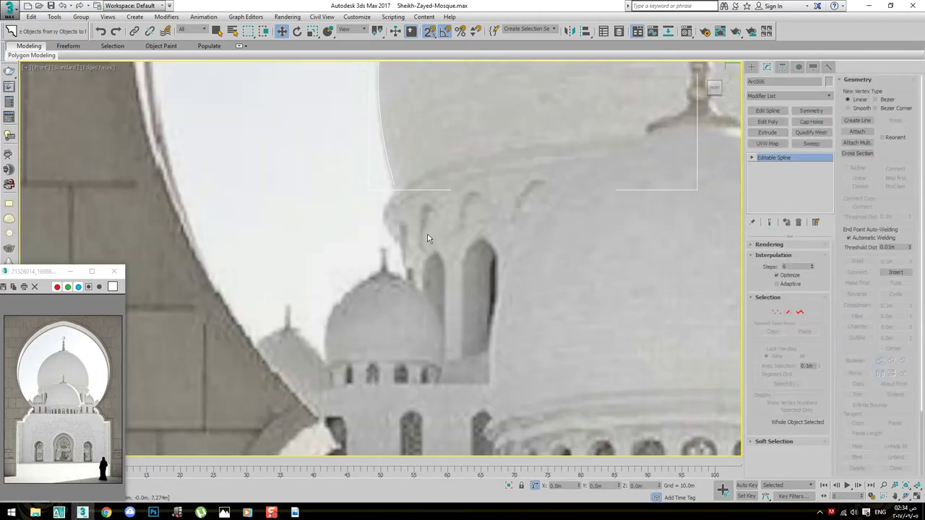
pyautogui.scroll(2, 410, 194)
pyautogui.scroll(-3, 385, 197)
pyautogui.scroll(3, 371, 213)
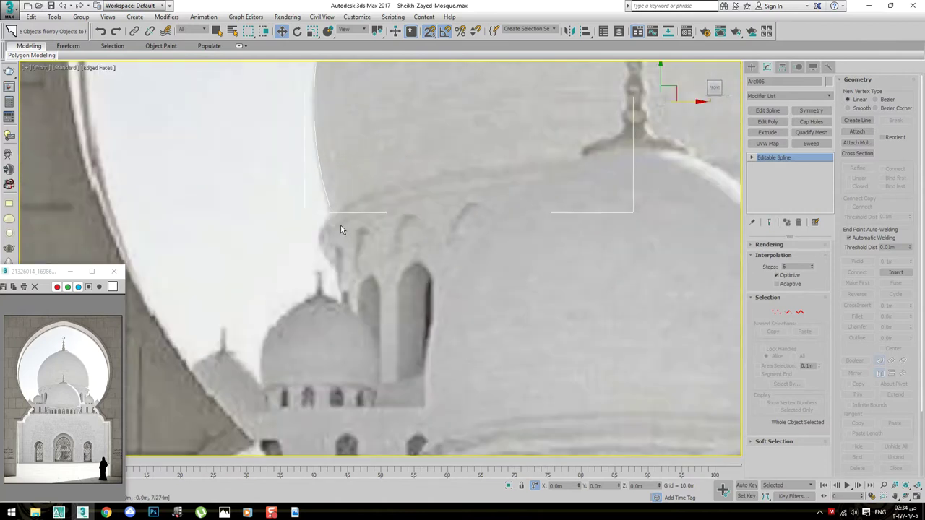
pyautogui.scroll(2, 347, 217)
pyautogui.scroll(-2, 325, 223)
pyautogui.scroll(-2, 519, 267)
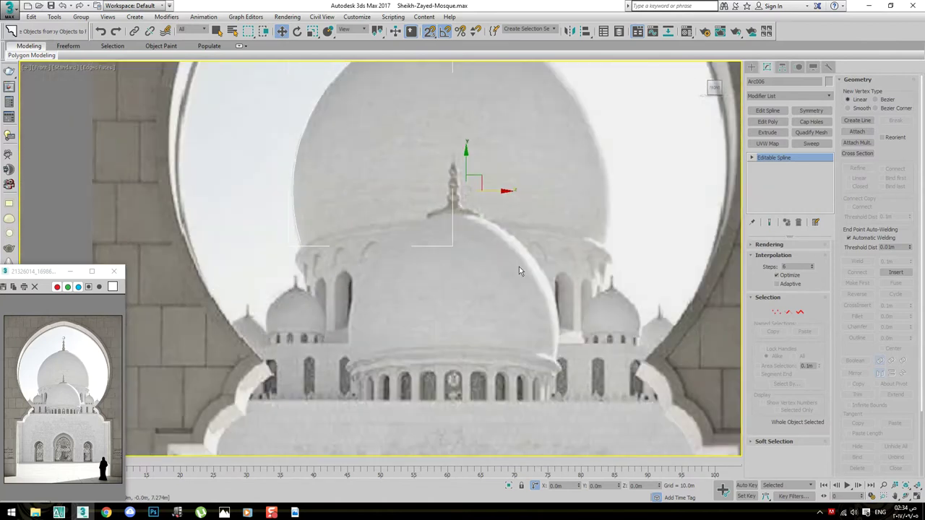
pyautogui.scroll(5, 662, 260)
pyautogui.scroll(-3, 286, 245)
pyautogui.scroll(5, 274, 309)
# Draw a rectangle near the arc's lower end, sized 0.4 m by 0.4 m
pyautogui.rightClick(335, 303)
pyautogui.click(323, 270)
pyautogui.scroll(-4, 379, 265)
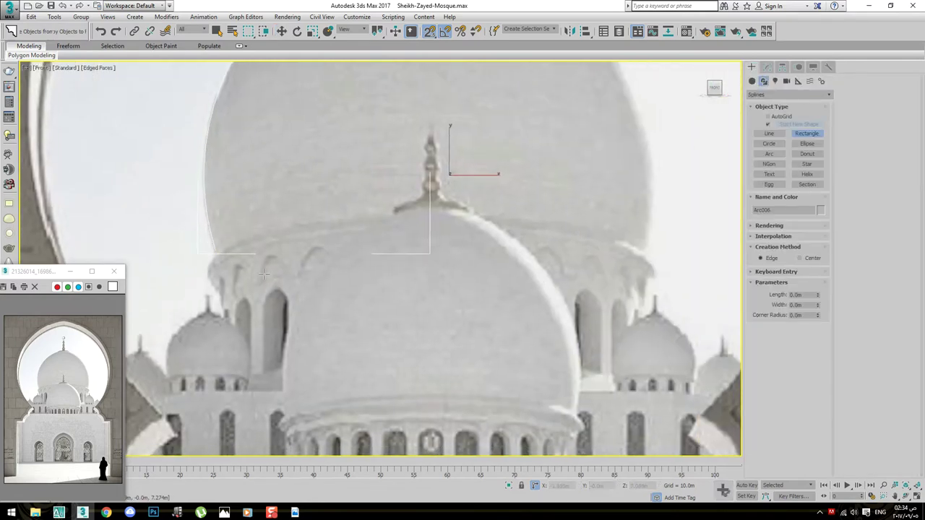
pyautogui.scroll(5, 217, 271)
pyautogui.moveTo(292, 188); pyautogui.dragTo(173, 375)
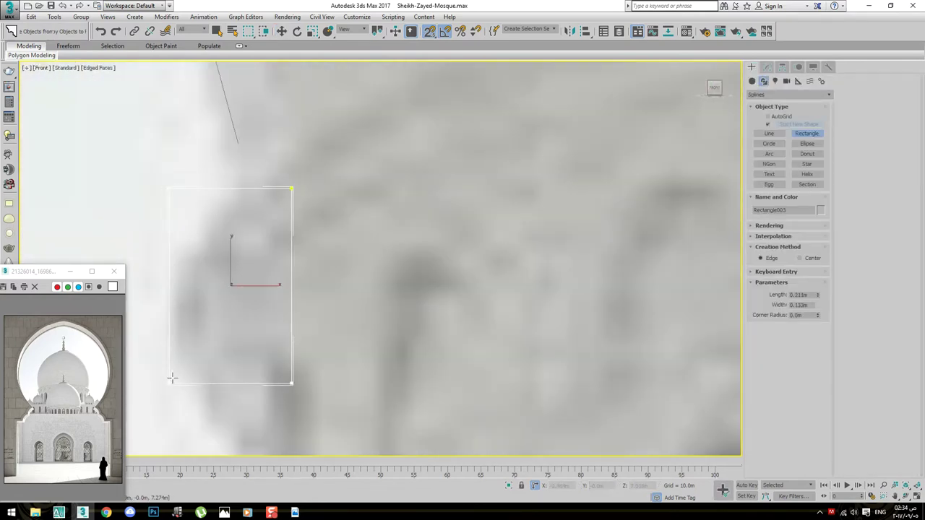
pyautogui.write('0.4')
pyautogui.press('Tab')
pyautogui.write('0.4')
pyautogui.press('Tab')
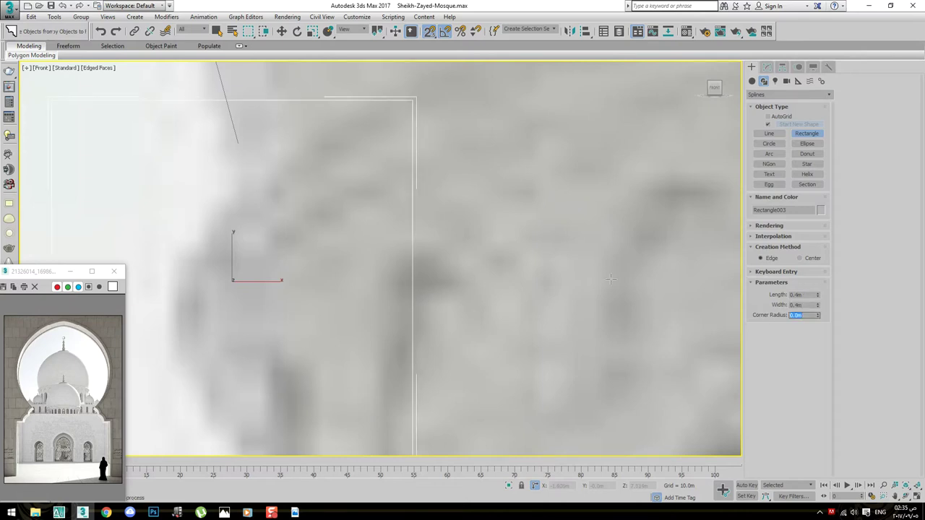
# Shrink the rectangle to a 0.2 m by 0.2 m square
pyautogui.scroll(-3, 405, 221)
pyautogui.scroll(-1, 408, 228)
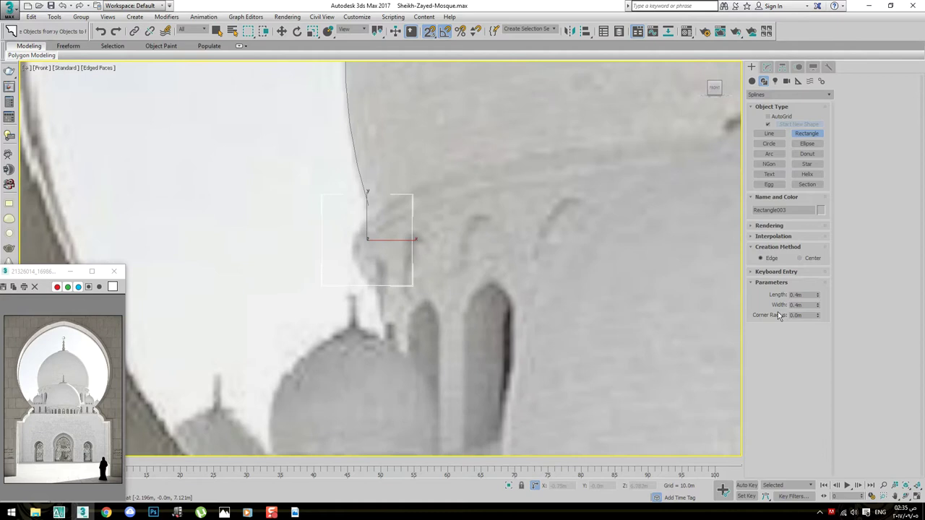
pyautogui.write('0.2')
pyautogui.press('Tab')
pyautogui.write('0.2')
pyautogui.press('Tab')
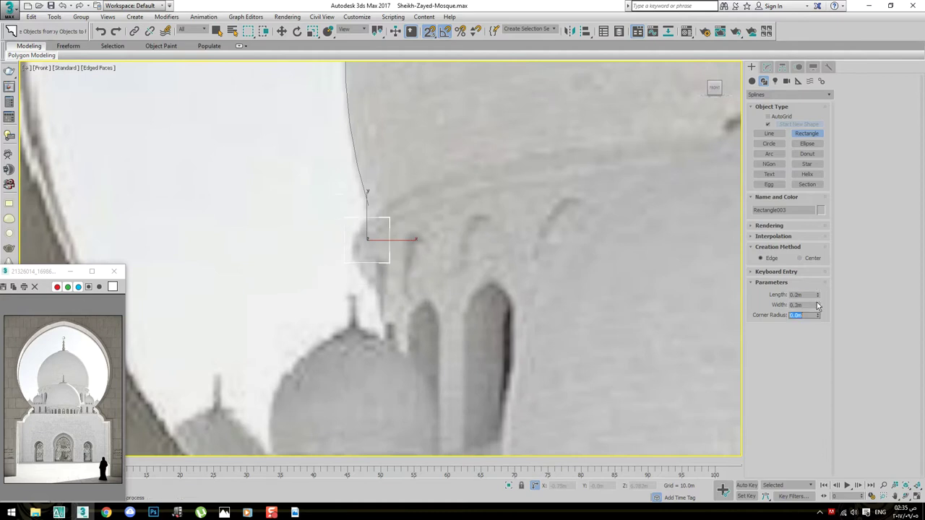
pyautogui.scroll(2, 427, 217)
pyautogui.rightClick(396, 286)
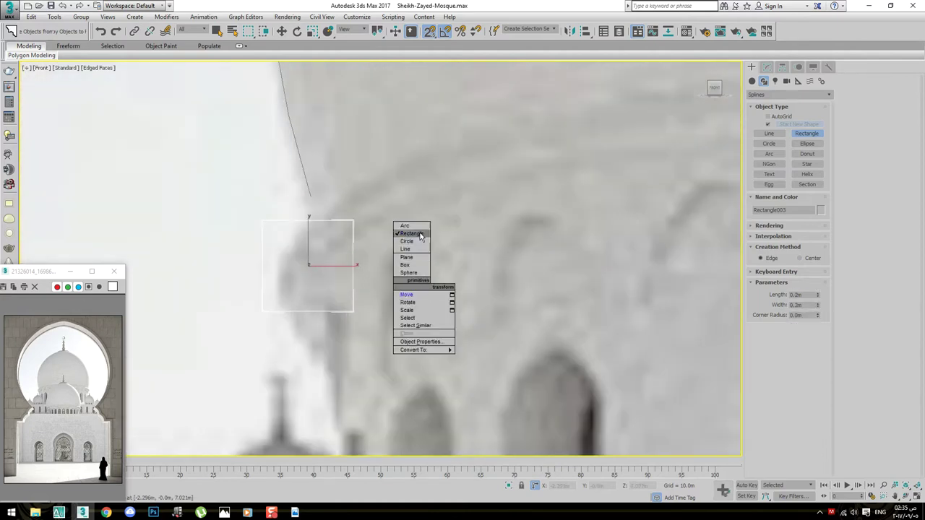
pyautogui.click(408, 242)
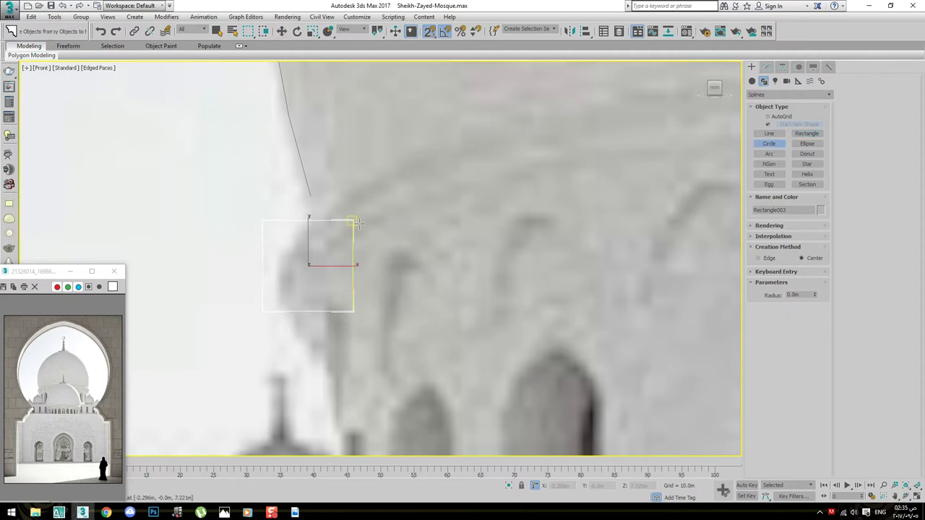
# Draw a small circle and move it onto the square's top-right corner
pyautogui.moveTo(354, 220); pyautogui.dragTo(442, 272)
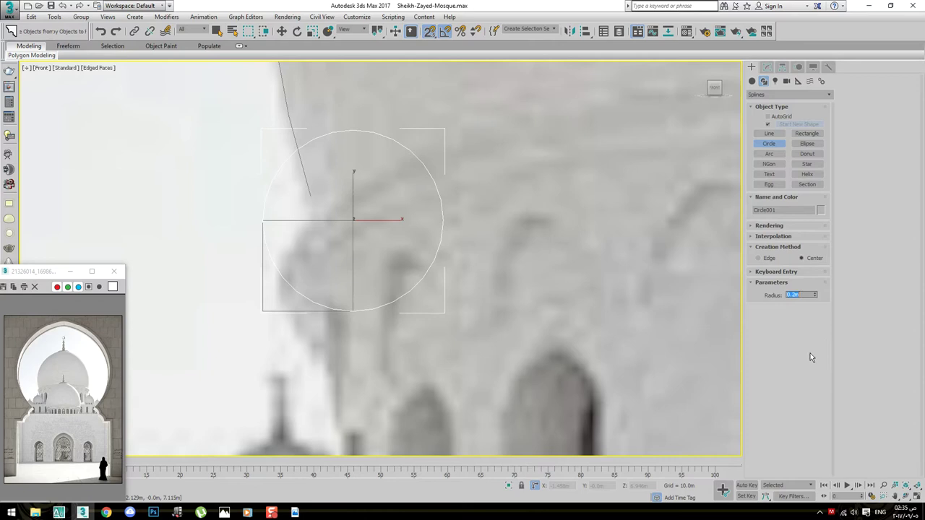
pyautogui.scroll(-2, 584, 268)
pyautogui.press('w')
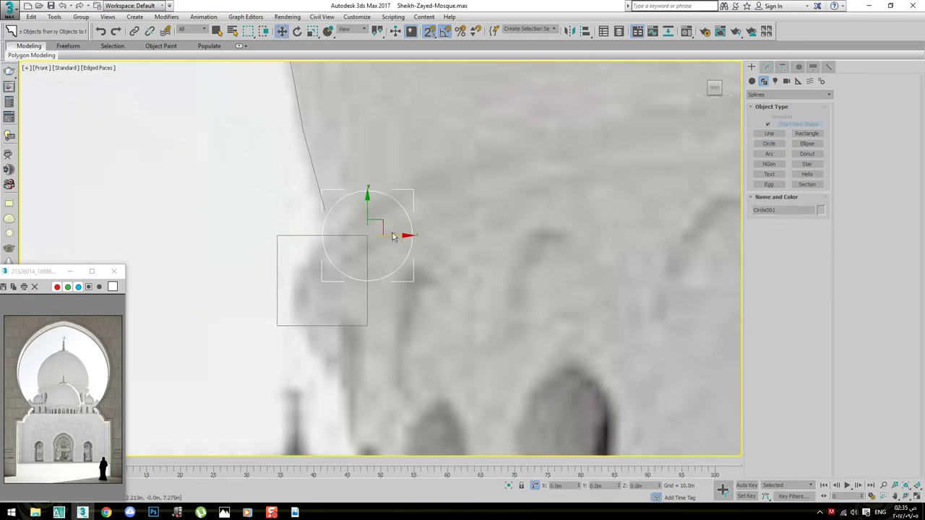
pyautogui.moveTo(394, 236); pyautogui.dragTo(358, 282)
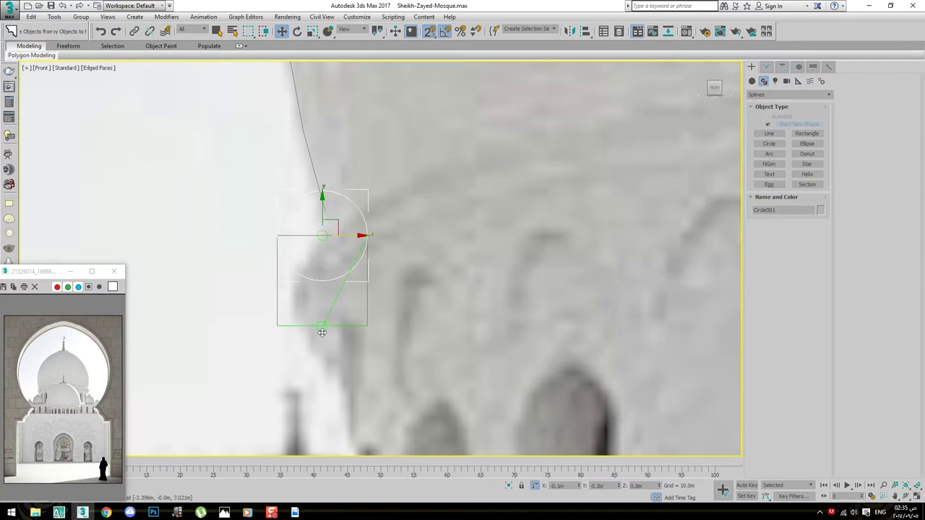
pyautogui.moveTo(338, 264)
pyautogui.mouseDown()
pyautogui.moveTo(359, 204)
pyautogui.moveTo(313, 214)
pyautogui.mouseUp()
pyautogui.scroll(2, 361, 199)
# Delete the helper square and select the circle
pyautogui.click(340, 249)
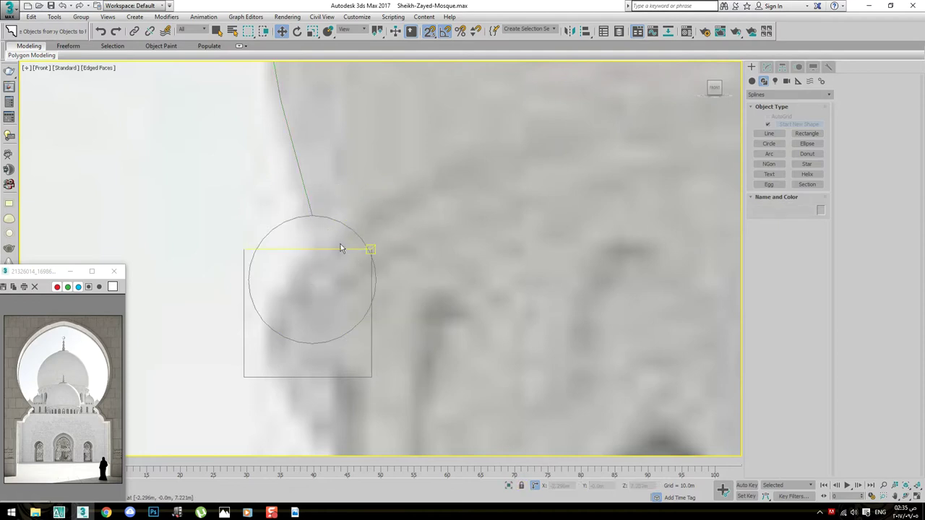
pyautogui.press('Delete')
pyautogui.scroll(-2, 357, 285)
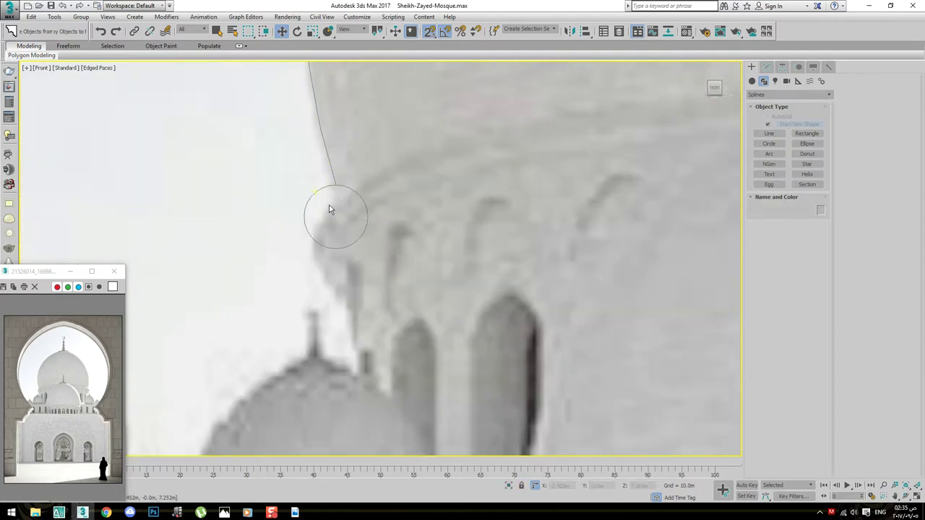
pyautogui.scroll(-2, 338, 210)
pyautogui.scroll(-1, 386, 210)
pyautogui.scroll(3, 394, 199)
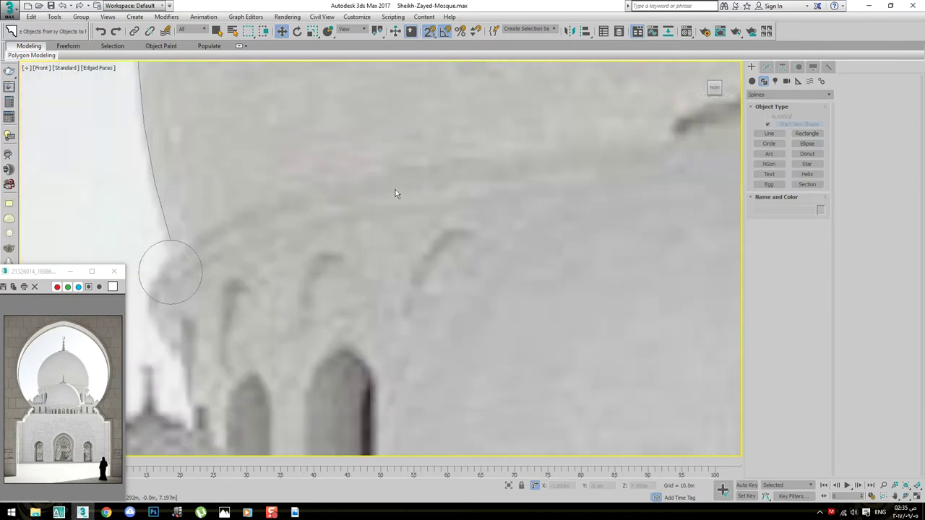
pyautogui.scroll(2, 430, 217)
pyautogui.click(548, 255)
# Select the dome profile arc and divide its three segments into twelve
pyautogui.scroll(-3, 504, 278)
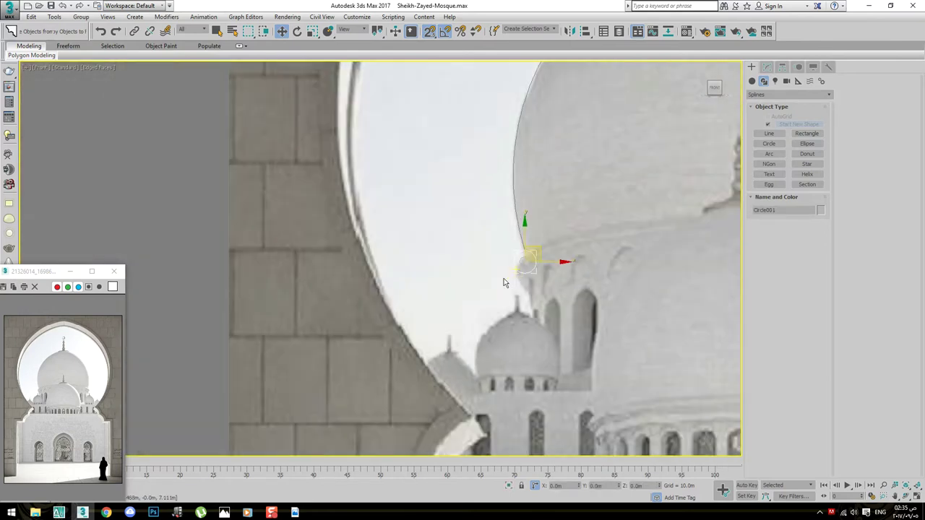
pyautogui.scroll(2, 498, 312)
pyautogui.moveTo(497, 311); pyautogui.dragTo(429, 306, button='middle')
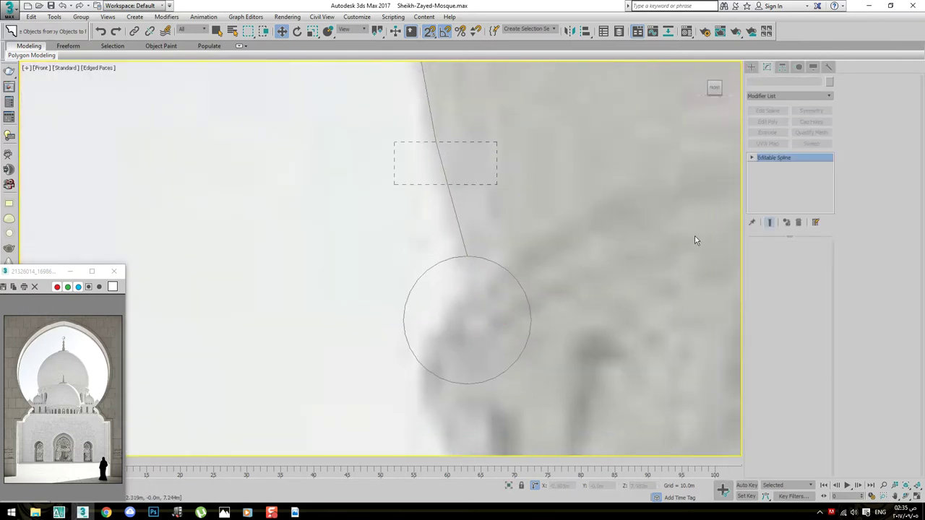
pyautogui.moveTo(393, 140); pyautogui.dragTo(694, 274)
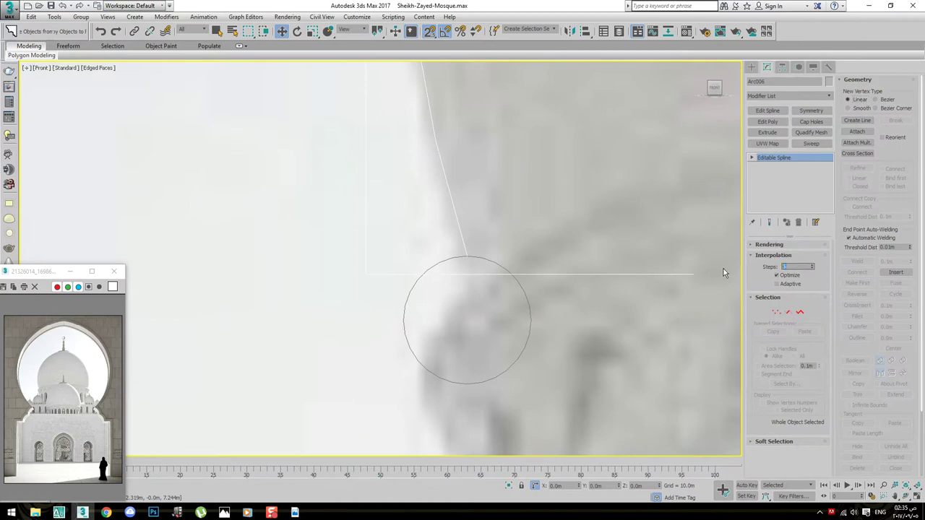
pyautogui.scroll(-2, 485, 294)
pyautogui.scroll(-2, 478, 228)
pyautogui.press('2')
pyautogui.moveTo(546, 245); pyautogui.dragTo(439, 113)
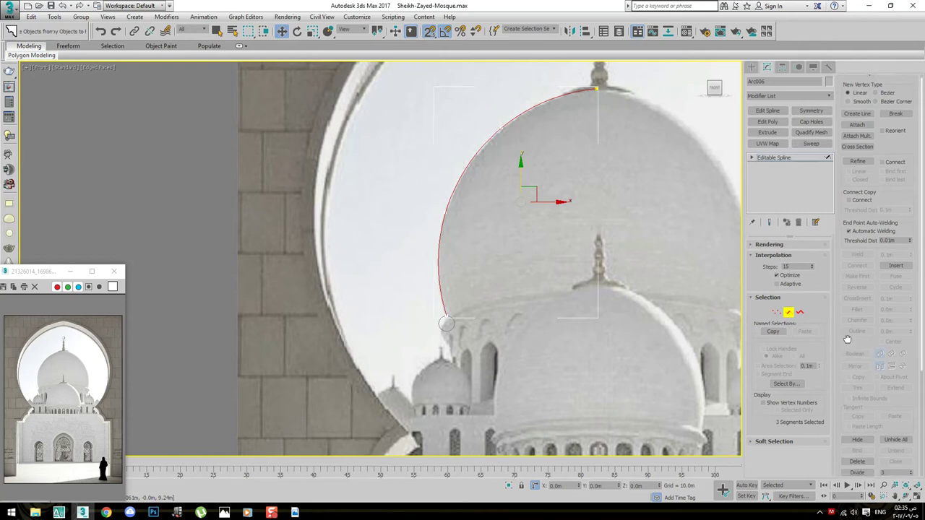
pyautogui.moveTo(848, 350); pyautogui.dragTo(837, 271)
pyautogui.click(873, 389)
pyautogui.scroll(2, 573, 288)
pyautogui.scroll(3, 573, 288)
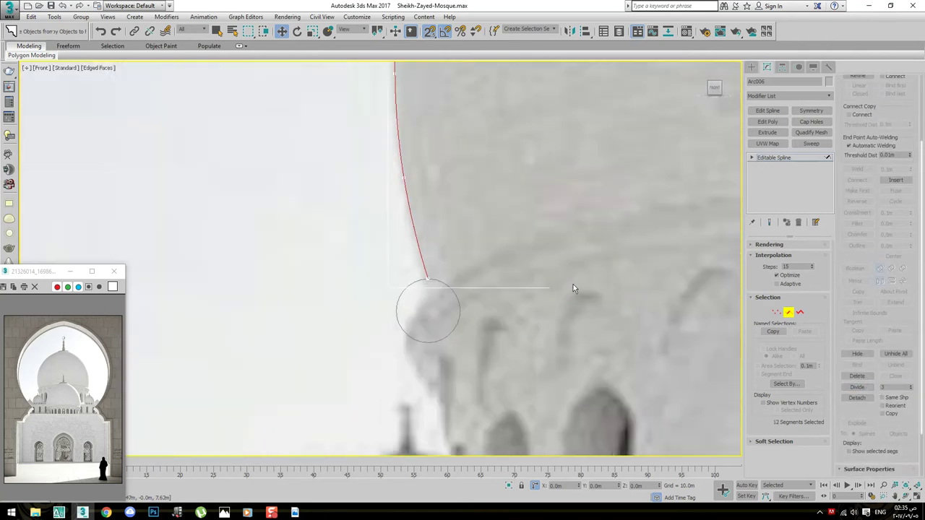
# Attach the circle to the arc and select the circle's unwanted segments
pyautogui.press('3')
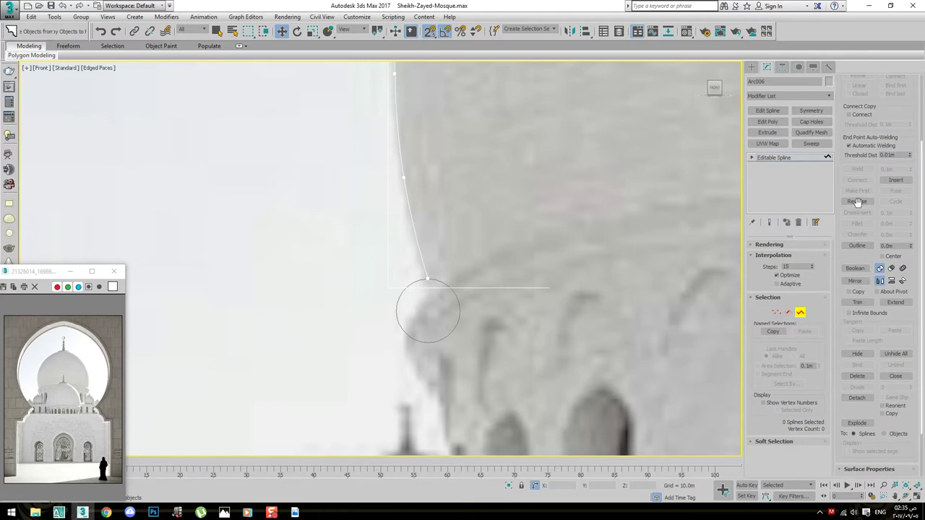
pyautogui.scroll(3, 861, 164)
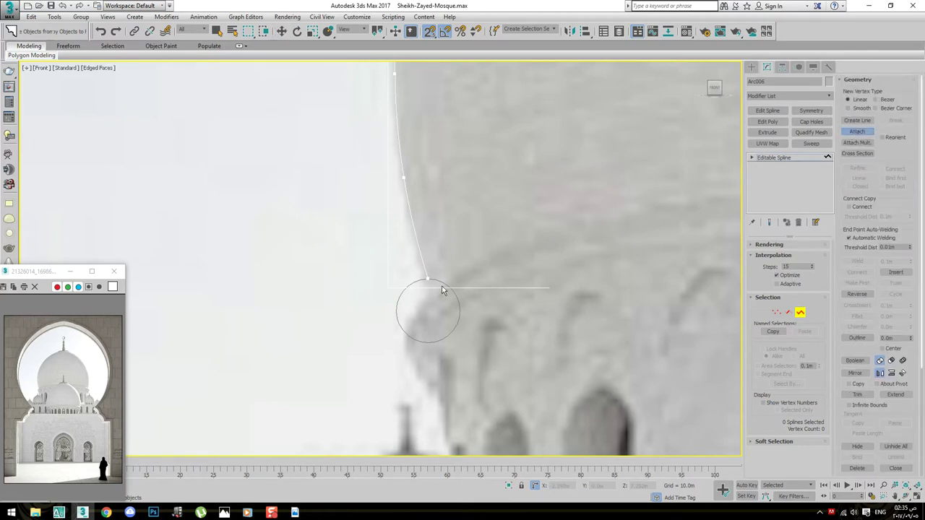
pyautogui.scroll(2, 447, 260)
pyautogui.press('2')
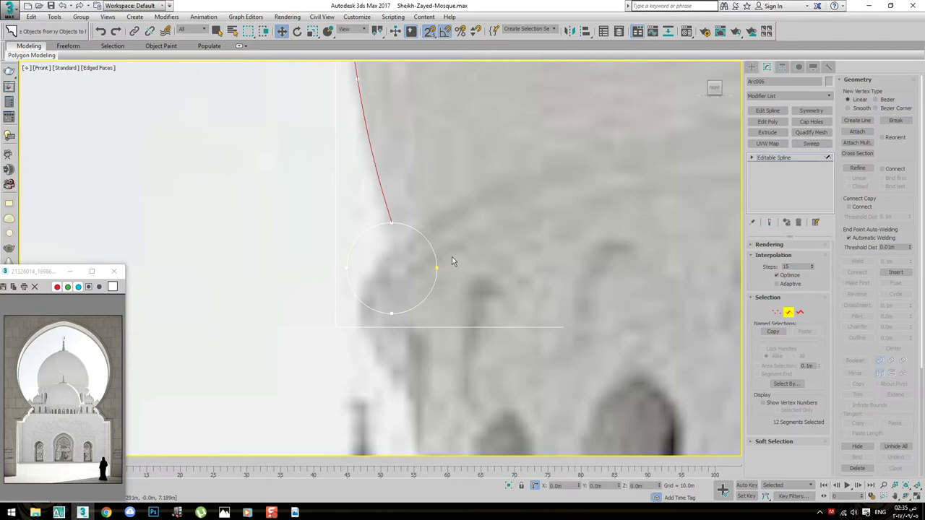
pyautogui.moveTo(423, 286); pyautogui.dragTo(423, 268)
# Remove the unwanted circle segments and weld the two overlapping vertices at the join
pyautogui.scroll(-3, 456, 295)
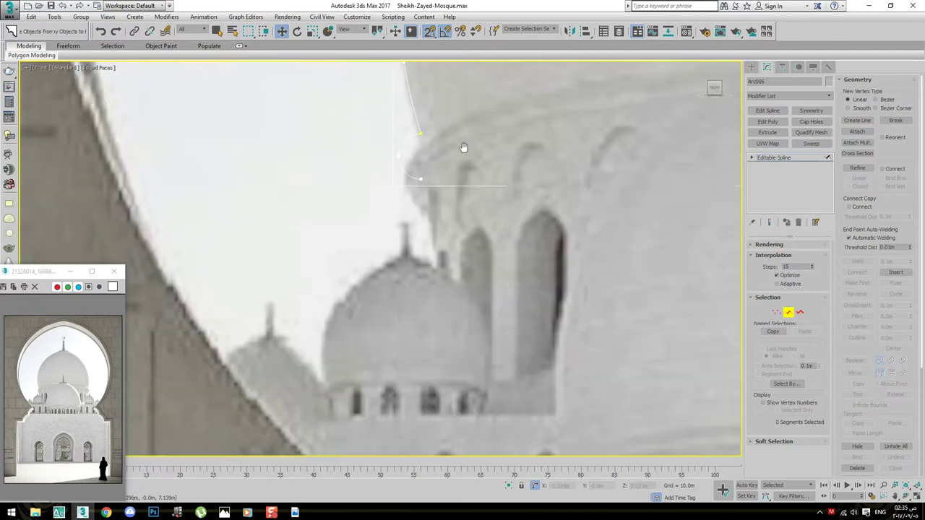
pyautogui.press('F3')
pyautogui.scroll(-3, 401, 311)
pyautogui.scroll(-1, 361, 297)
pyautogui.scroll(4, 283, 304)
pyautogui.scroll(2, 271, 336)
pyautogui.press('1')
pyautogui.moveTo(268, 338); pyautogui.dragTo(269, 337)
pyautogui.click(853, 261)
# Check the welded curl in wireframe and shaded views, then deselect the profile spline
pyautogui.press('F3')
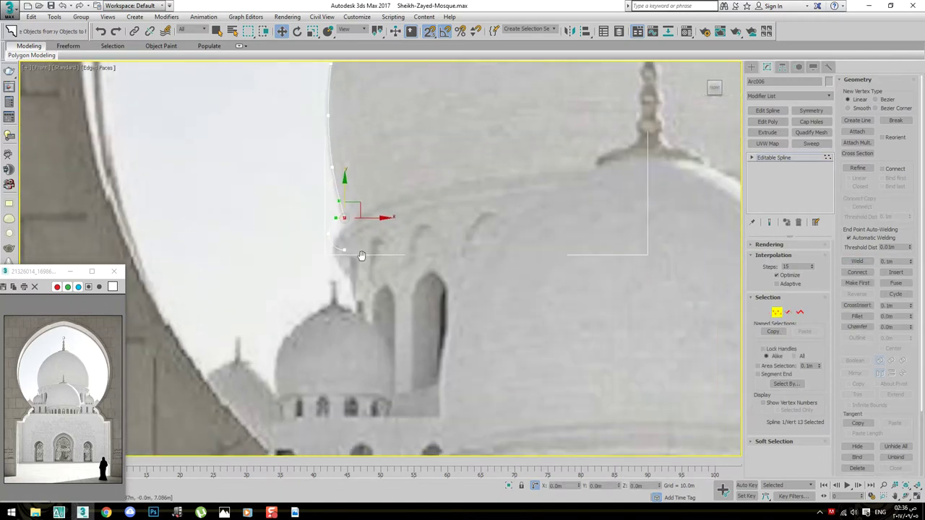
pyautogui.scroll(-3, 369, 296)
pyautogui.scroll(-1, 378, 277)
pyautogui.scroll(6, 582, 249)
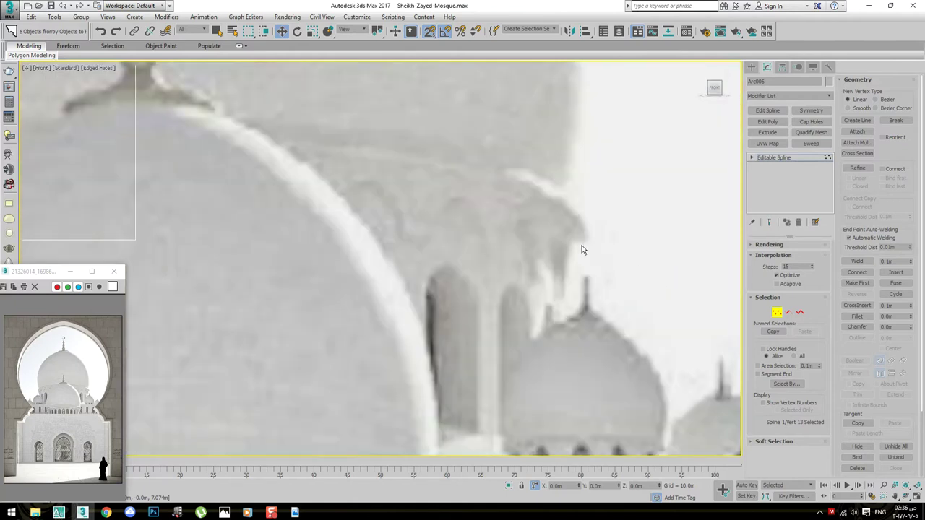
pyautogui.scroll(-3, 601, 286)
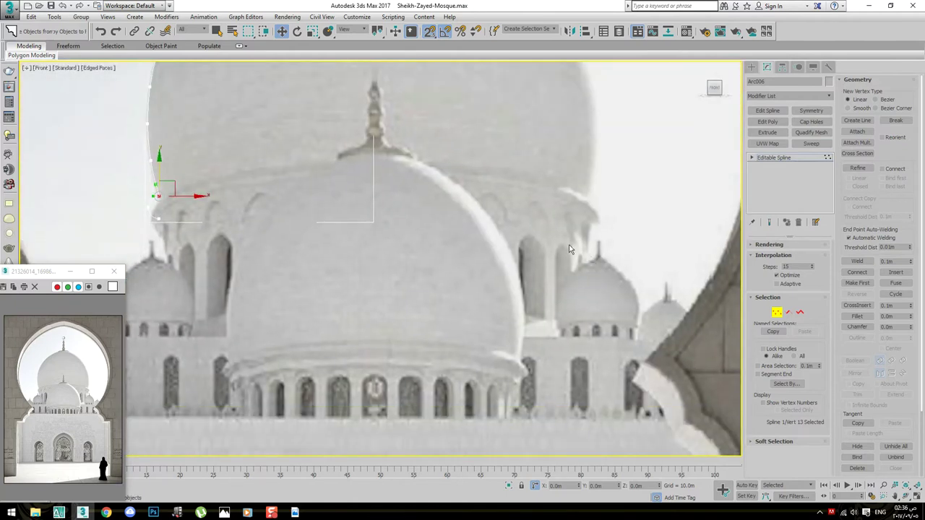
pyautogui.scroll(3, 268, 244)
pyautogui.press('F3')
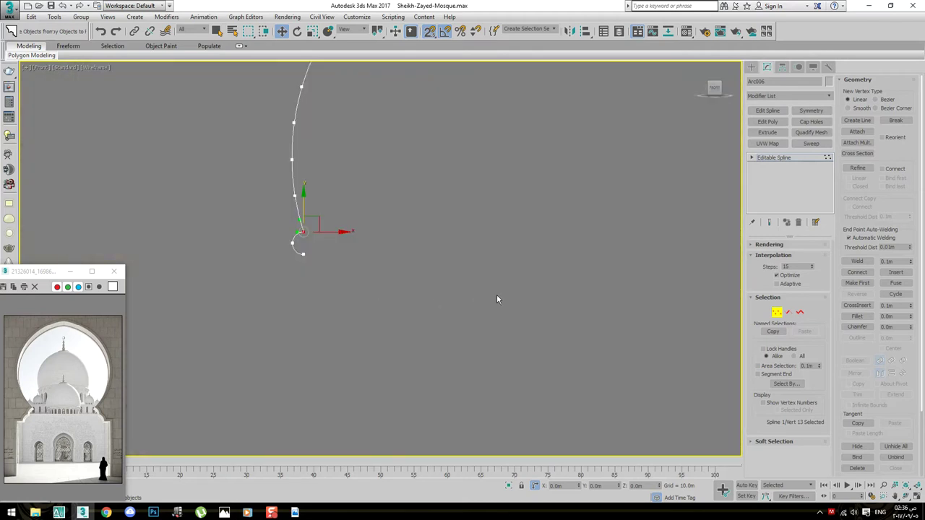
pyautogui.press('F3')
pyautogui.click(531, 292)
pyautogui.scroll(2, 449, 287)
# Draw a new arc running down from the curl of the dome profile
pyautogui.rightClick(374, 280)
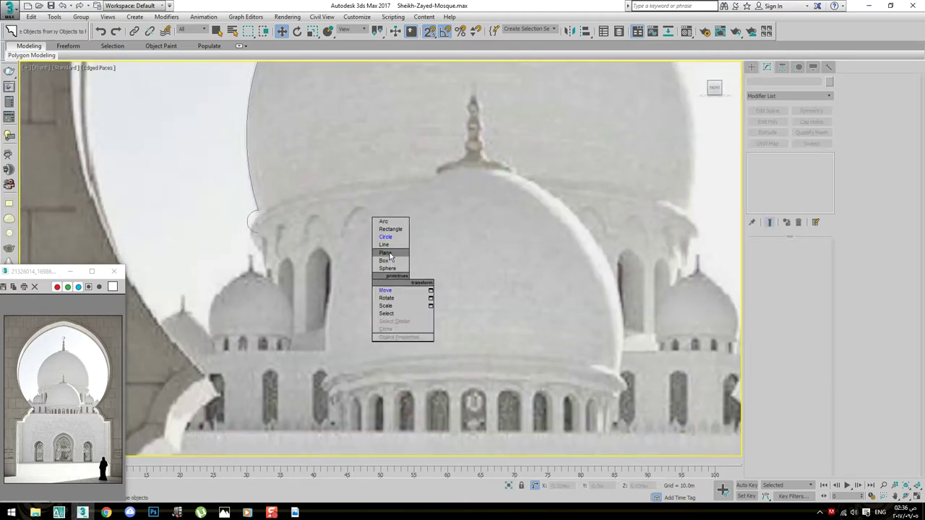
pyautogui.click(389, 223)
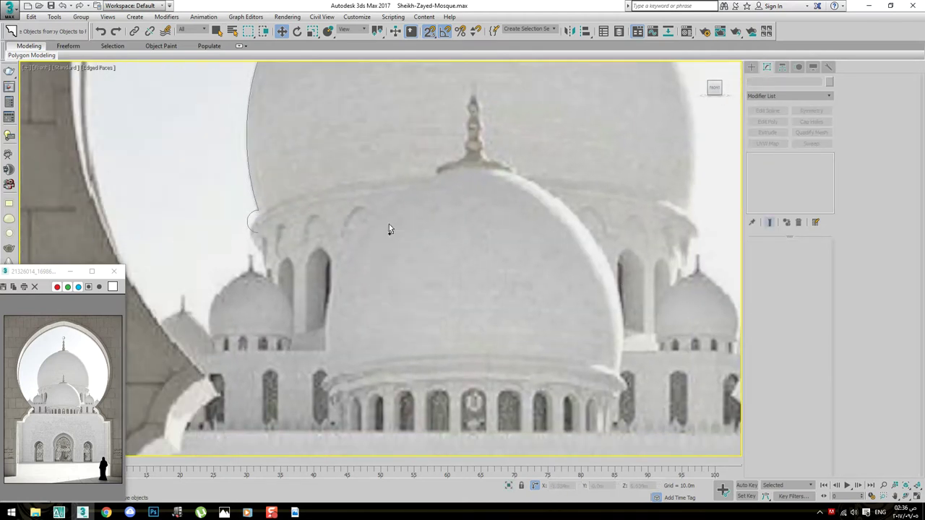
pyautogui.scroll(2, 304, 167)
pyautogui.scroll(2, 303, 167)
pyautogui.moveTo(292, 165); pyautogui.dragTo(335, 392)
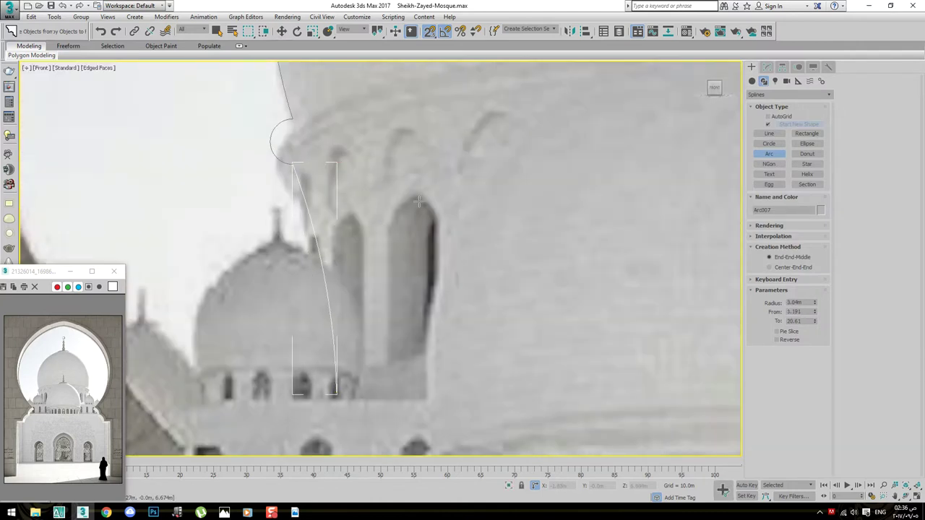
pyautogui.scroll(-3, 419, 232)
pyautogui.scroll(-2, 448, 274)
pyautogui.scroll(2, 315, 306)
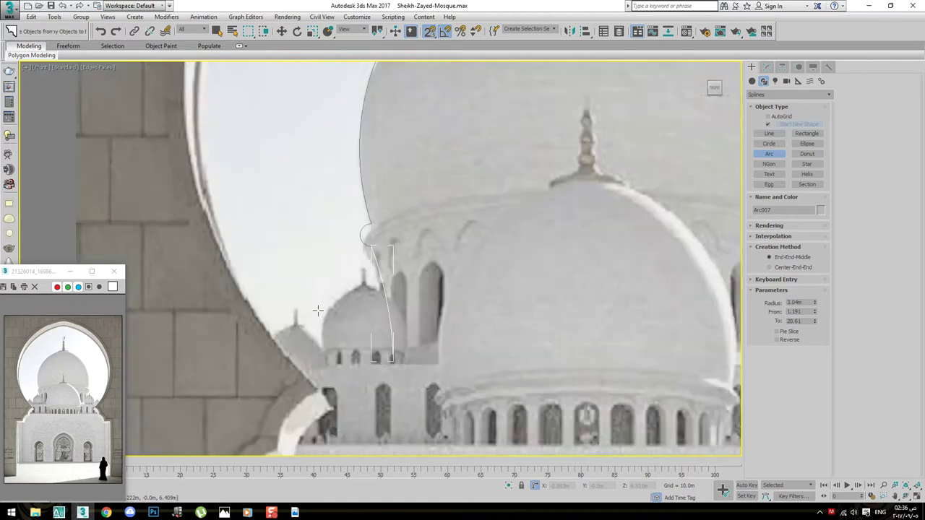
pyautogui.scroll(1, 314, 305)
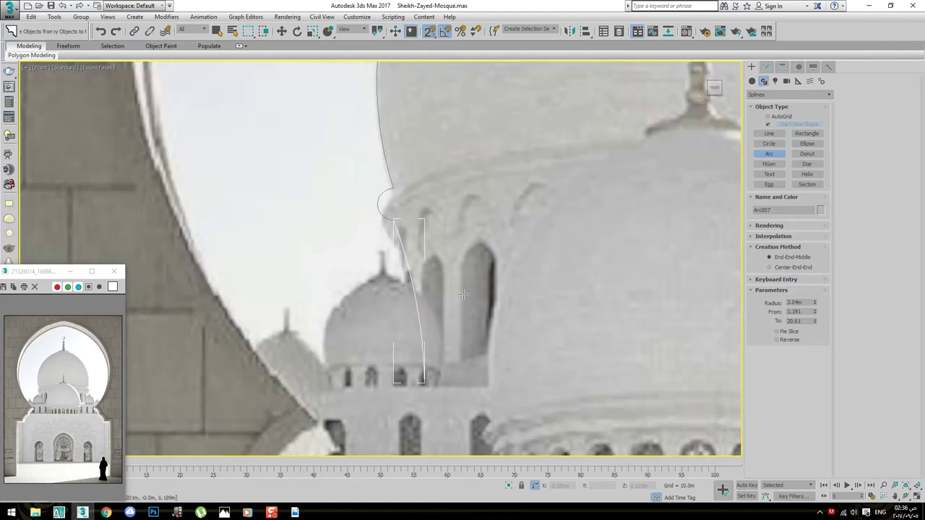
pyautogui.rightClick(415, 242)
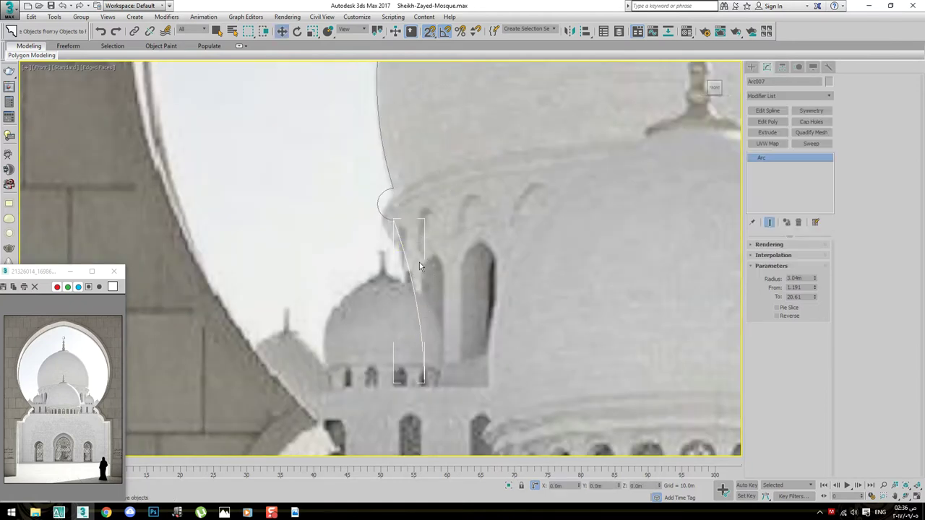
pyautogui.scroll(3, 405, 267)
pyautogui.scroll(2, 444, 251)
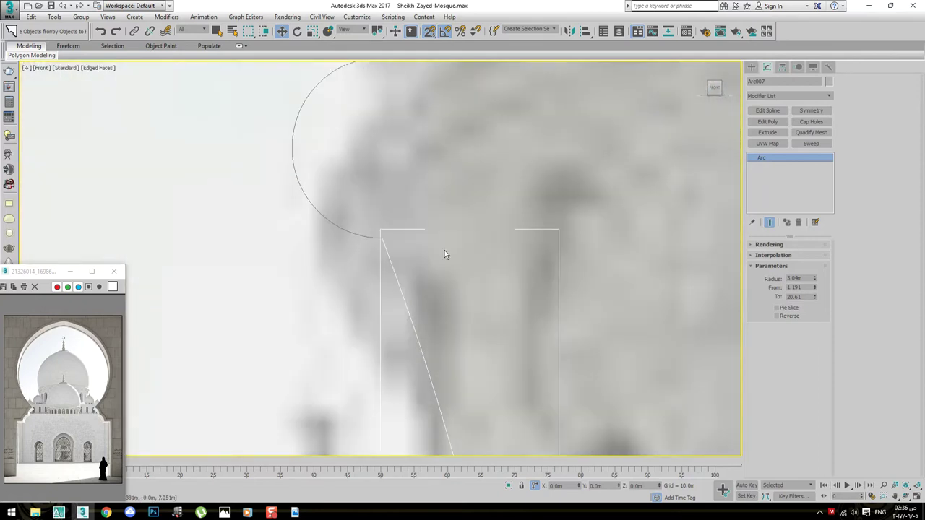
# Attach the notch arc to the Arc006 profile and weld its two coincident vertices
pyautogui.hotkey('ctrl', 'z')
pyautogui.click(860, 131)
pyautogui.click(391, 298)
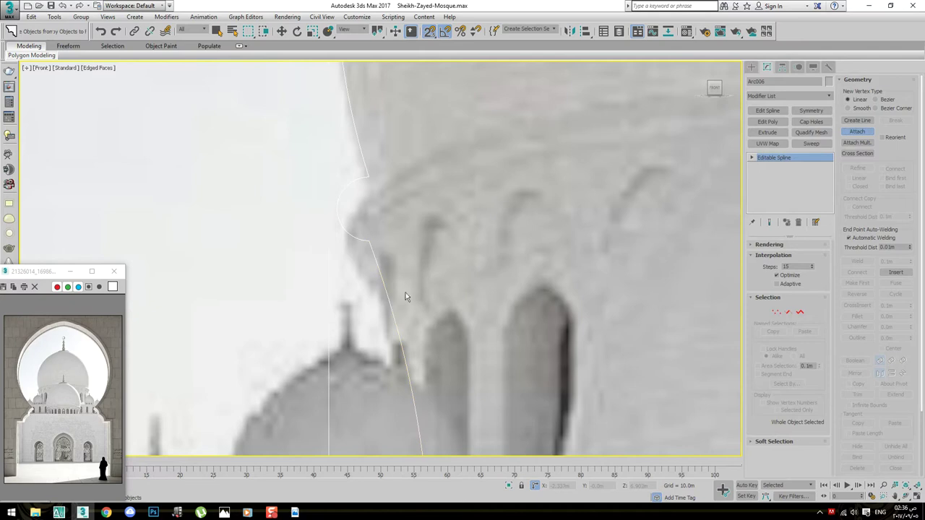
pyautogui.scroll(-2, 405, 293)
pyautogui.scroll(2, 389, 258)
pyautogui.press('1')
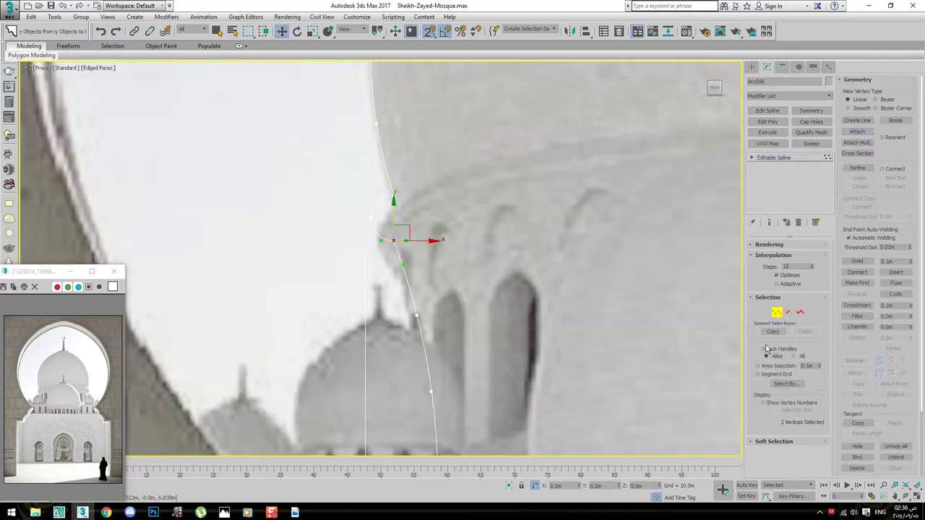
pyautogui.click(863, 262)
pyautogui.scroll(-3, 382, 258)
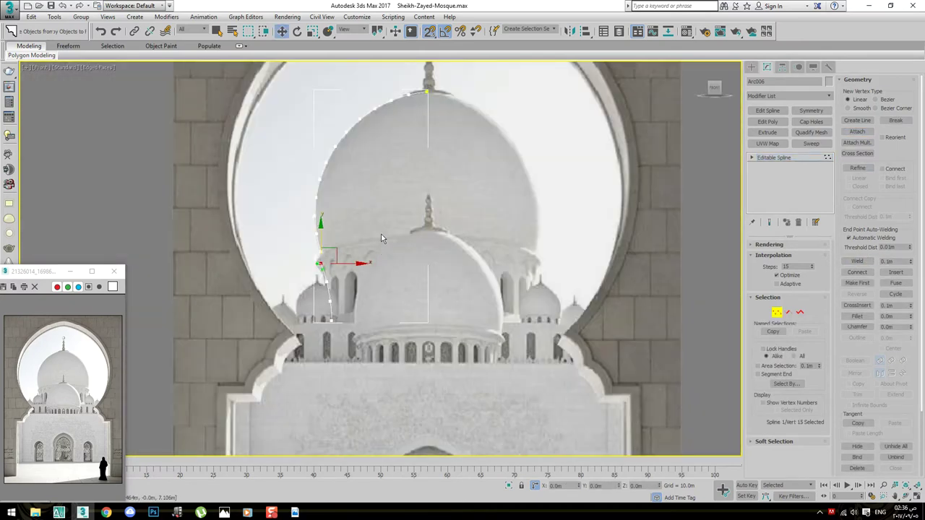
pyautogui.press('1')
# Toggle wireframe on and off to check the welded profile against the reference photo
pyautogui.press('F3')
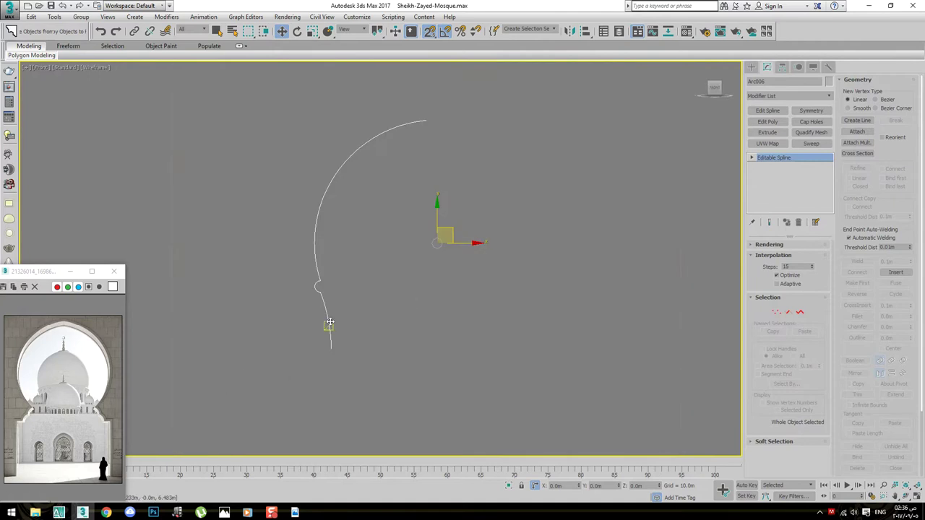
pyautogui.press('F3')
pyautogui.scroll(2, 391, 361)
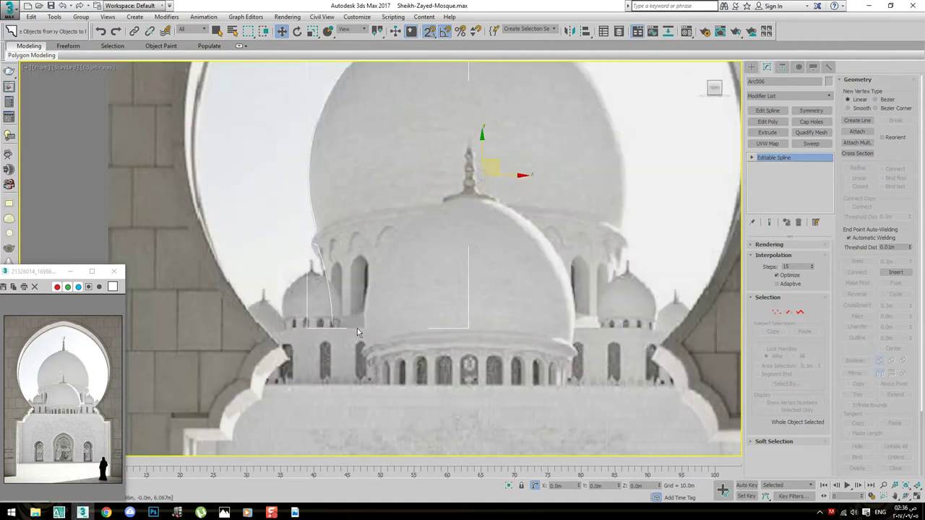
pyautogui.moveTo(403, 346); pyautogui.dragTo(418, 342, button='middle')
pyautogui.scroll(1, 406, 364)
pyautogui.press('F3')
pyautogui.press('F3')
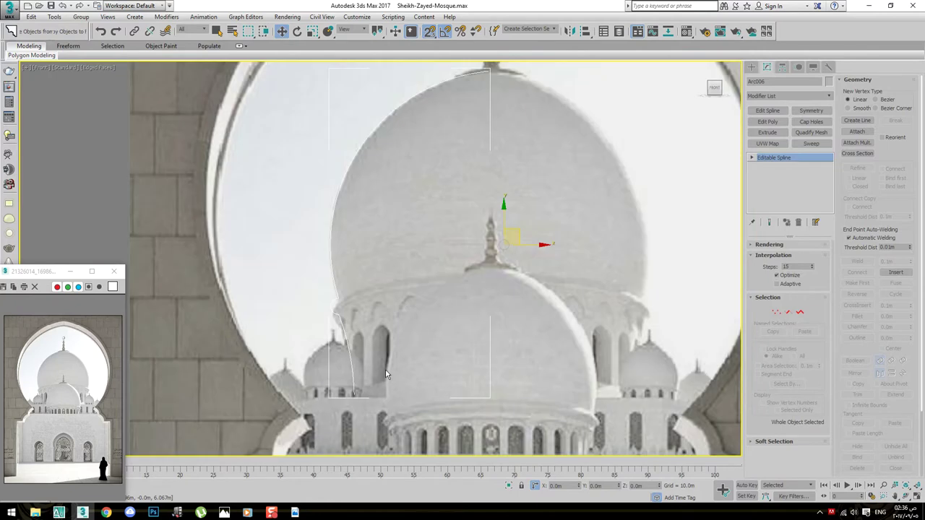
pyautogui.press('F3')
# Clear the vertex selection and return to the whole Arc006 spline, centring the dome
pyautogui.press('1')
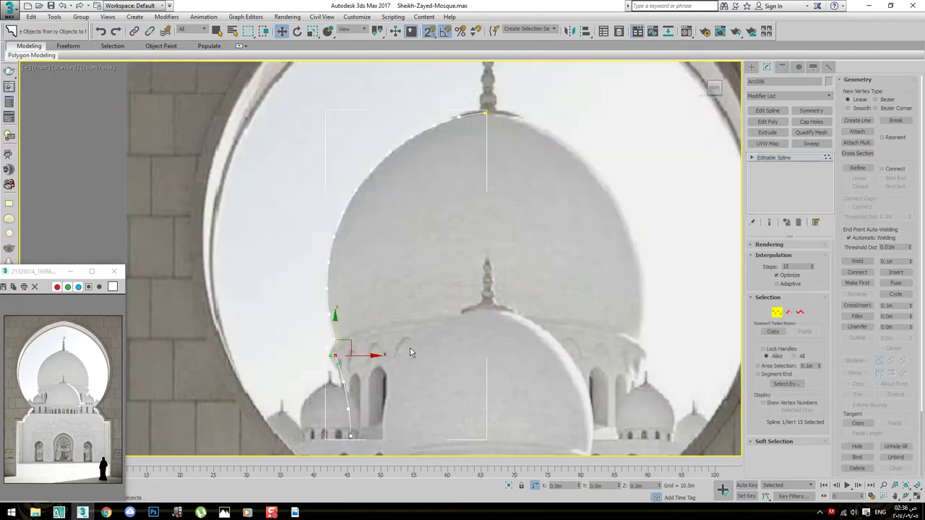
pyautogui.click(443, 308)
pyautogui.scroll(2, 437, 320)
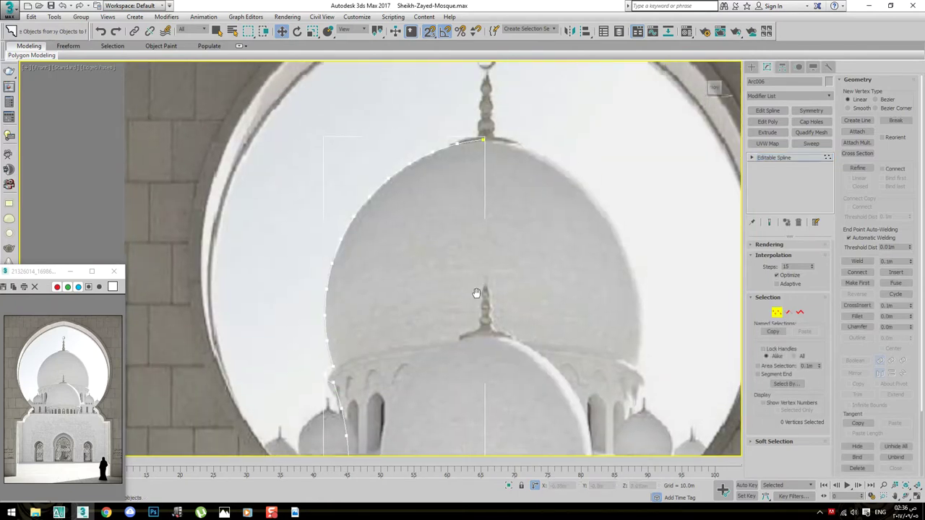
pyautogui.moveTo(480, 300); pyautogui.dragTo(486, 289, button='middle')
pyautogui.scroll(-2, 493, 315)
pyautogui.scroll(-2, 495, 319)
pyautogui.click(774, 158)
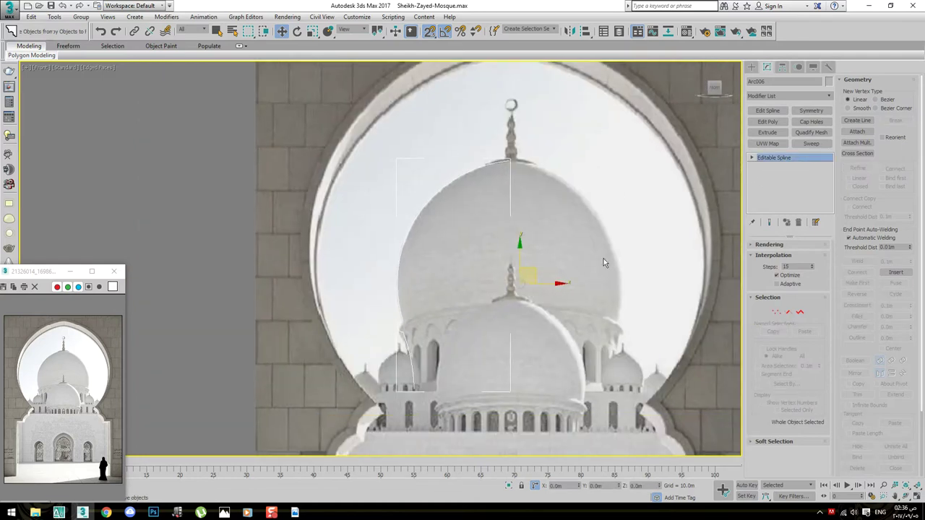
pyautogui.scroll(1, 605, 263)
pyautogui.moveTo(605, 264); pyautogui.dragTo(520, 258, button='middle')
pyautogui.scroll(1, 520, 258)
pyautogui.scroll(-2, 525, 267)
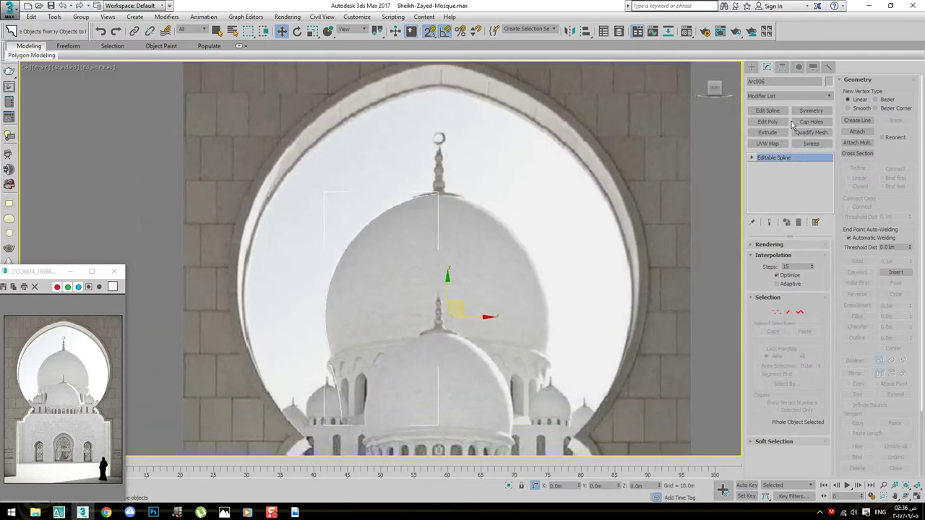
# Apply a 32-segment Lathe modifier to Arc006 to spin out the main dome
pyautogui.click(783, 97)
pyautogui.press('l')
pyautogui.press('Return')
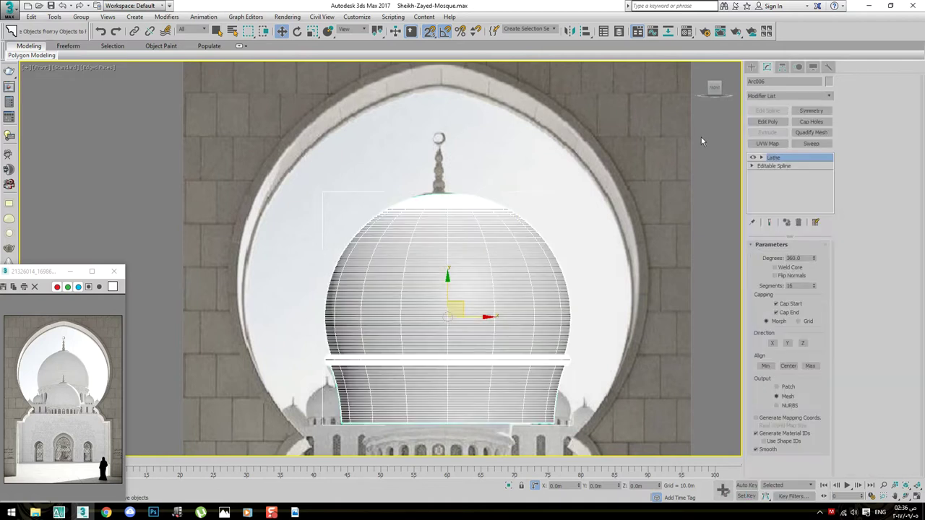
pyautogui.moveTo(701, 141); pyautogui.dragTo(710, 134, button='middle')
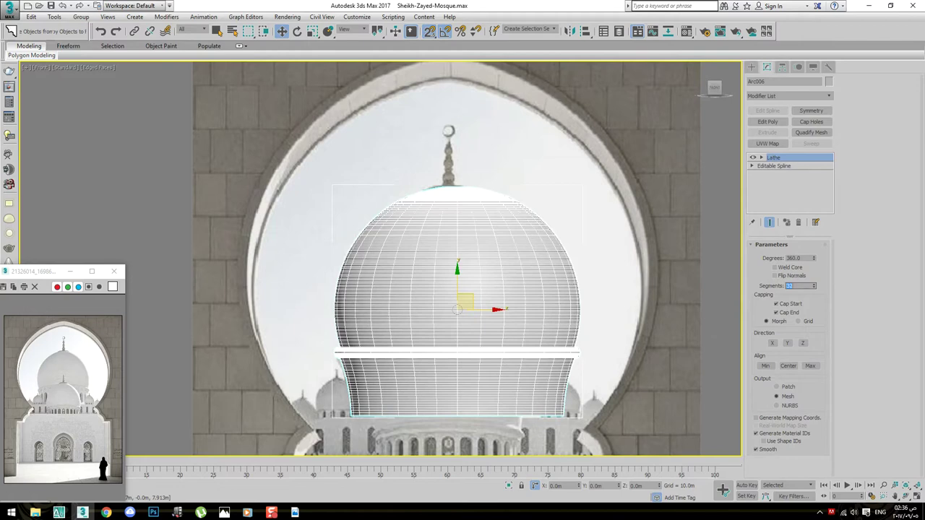
pyautogui.keyDown('alt'); pyautogui.moveTo(458, 309); pyautogui.dragTo(456, 263, button='middle'); pyautogui.keyUp('alt')
pyautogui.scroll(-2, 454, 284)
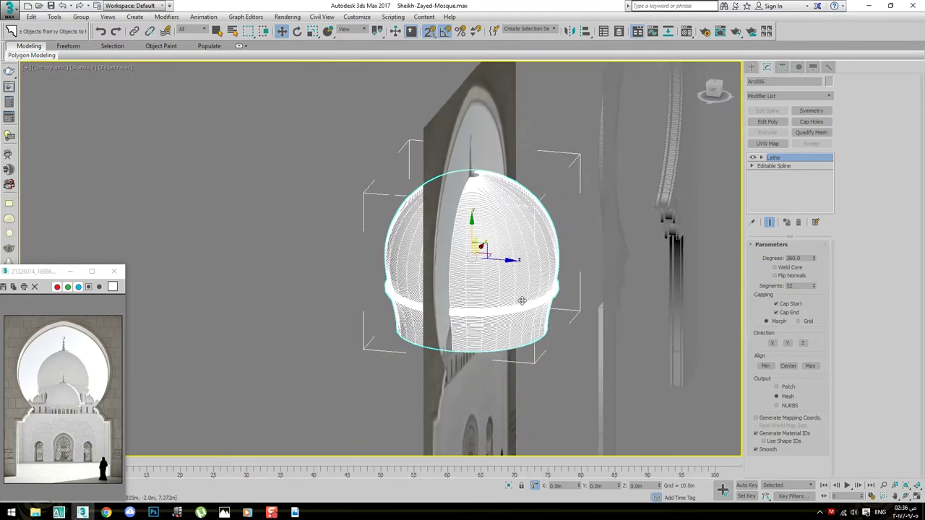
pyautogui.press('f')
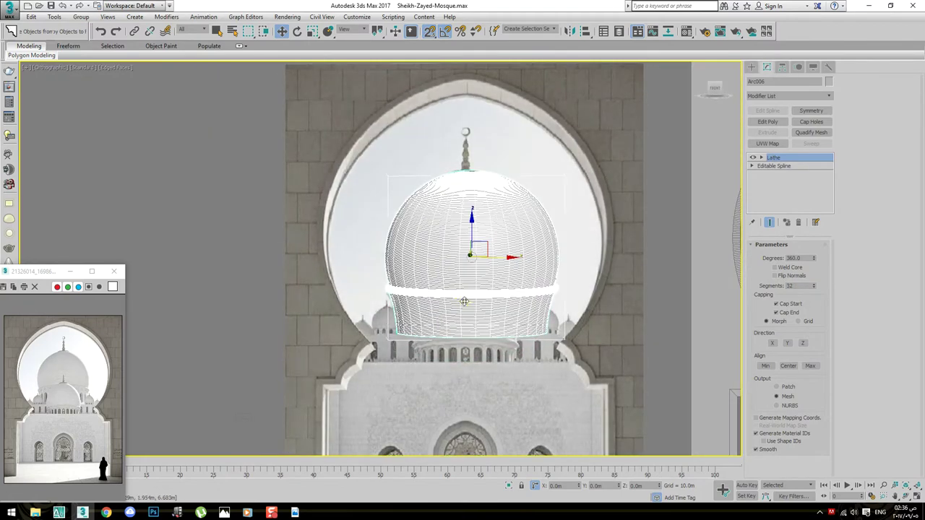
# Turn off the Lathe to reveal the profile and clone it as a copy to the left
pyautogui.scroll(3, 456, 264)
pyautogui.moveTo(503, 219); pyautogui.dragTo(517, 204, button='middle')
pyautogui.scroll(-3, 518, 204)
pyautogui.scroll(1, 518, 204)
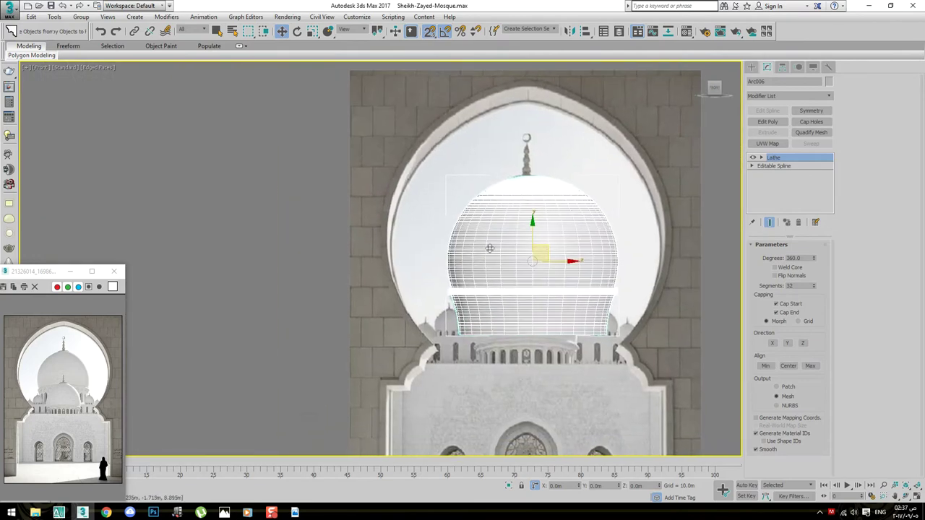
pyautogui.scroll(3, 506, 232)
pyautogui.scroll(2, 495, 258)
pyautogui.scroll(-5, 496, 258)
pyautogui.moveTo(449, 292); pyautogui.dragTo(388, 325, button='middle')
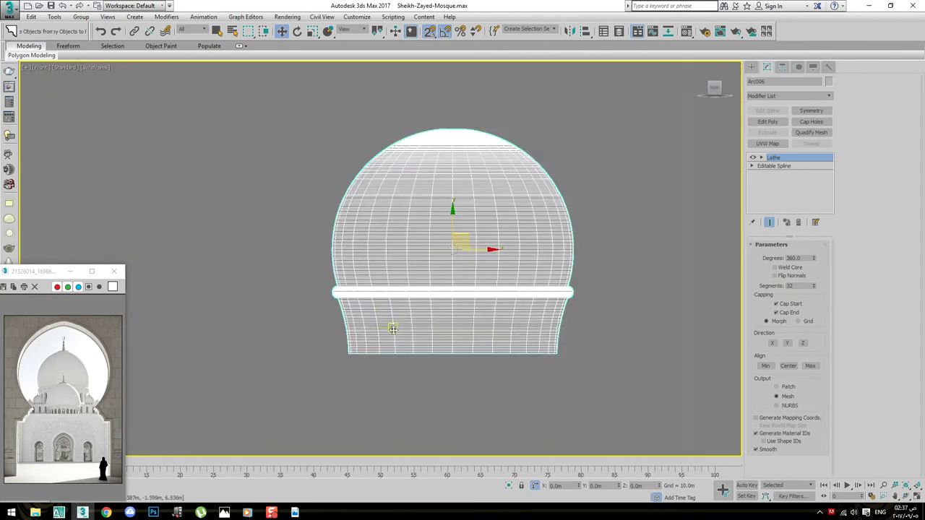
pyautogui.click(754, 159)
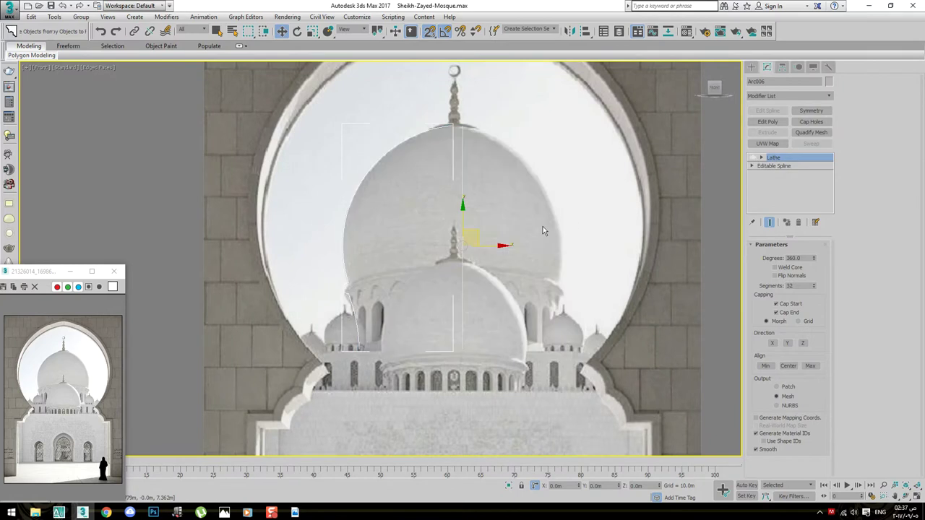
pyautogui.moveTo(543, 226); pyautogui.dragTo(547, 249, button='middle')
pyautogui.scroll(-3, 446, 217)
pyautogui.keyDown('shift'); pyautogui.moveTo(473, 243); pyautogui.dragTo(222, 243); pyautogui.keyUp('shift')
pyautogui.click(464, 297)
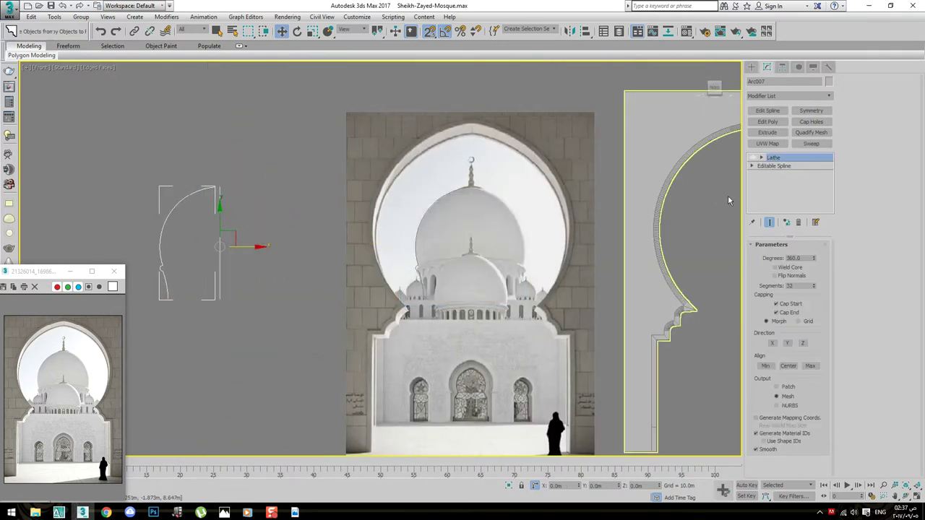
# Align the copied profile Arc007 to the dome's centre and turn the Lathe back on
pyautogui.click(481, 194)
pyautogui.moveTo(646, 192); pyautogui.dragTo(682, 202, button='middle')
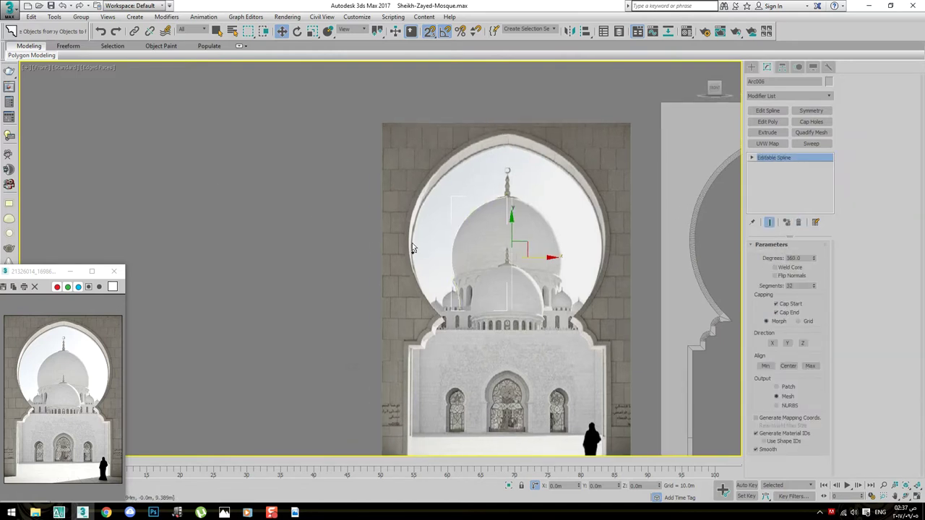
pyautogui.click(706, 188)
pyautogui.hotkey('shift', 'a')
pyautogui.click(538, 219)
pyautogui.click(753, 158)
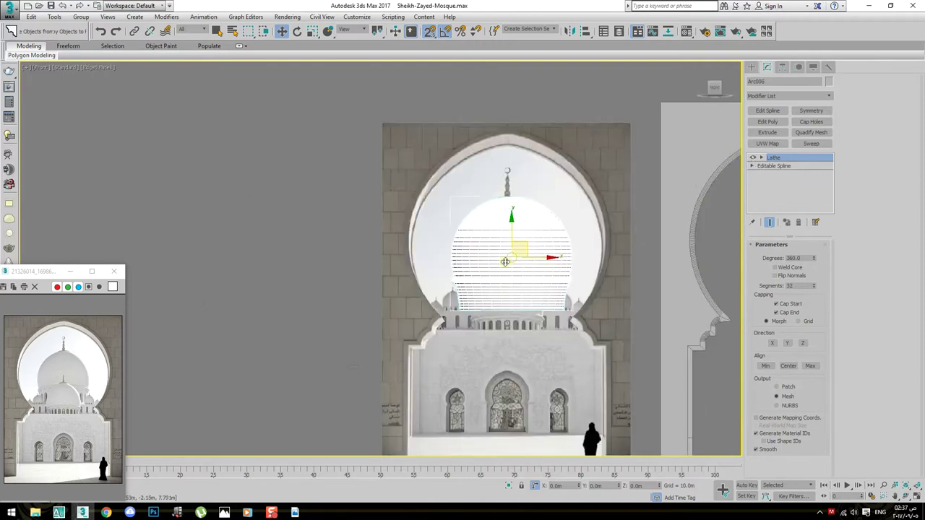
pyautogui.click(416, 321)
# Reselect the lathed dome and switch its Lathe modifier off again
pyautogui.scroll(5, 416, 322)
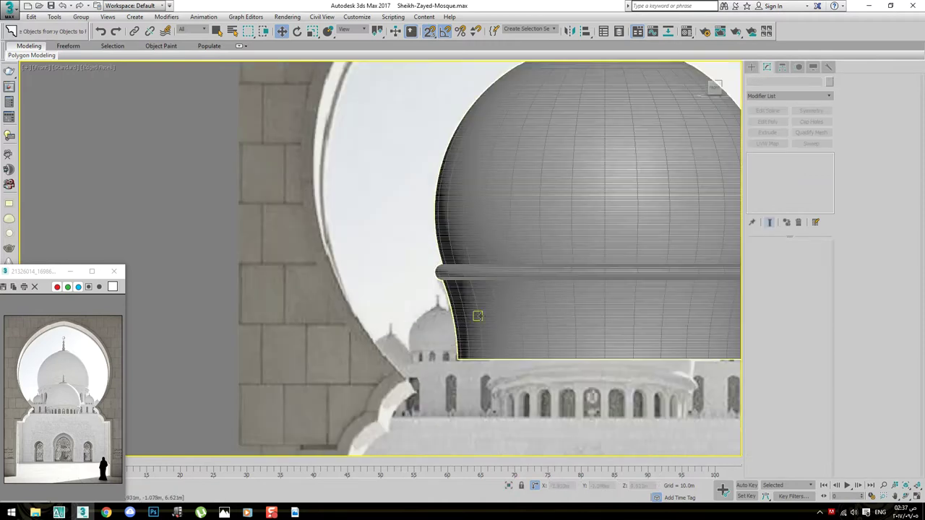
pyautogui.click(503, 305)
pyautogui.scroll(-3, 503, 305)
pyautogui.scroll(-2, 503, 305)
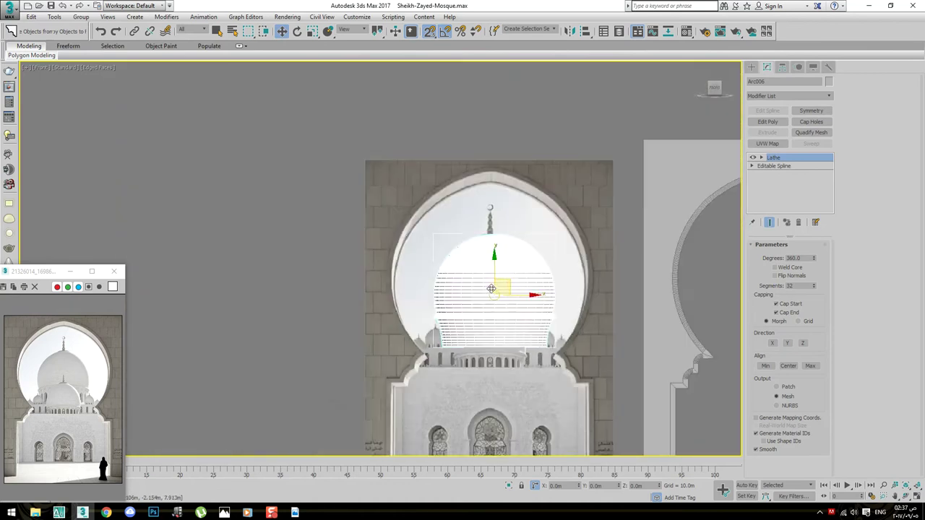
pyautogui.scroll(2, 731, 173)
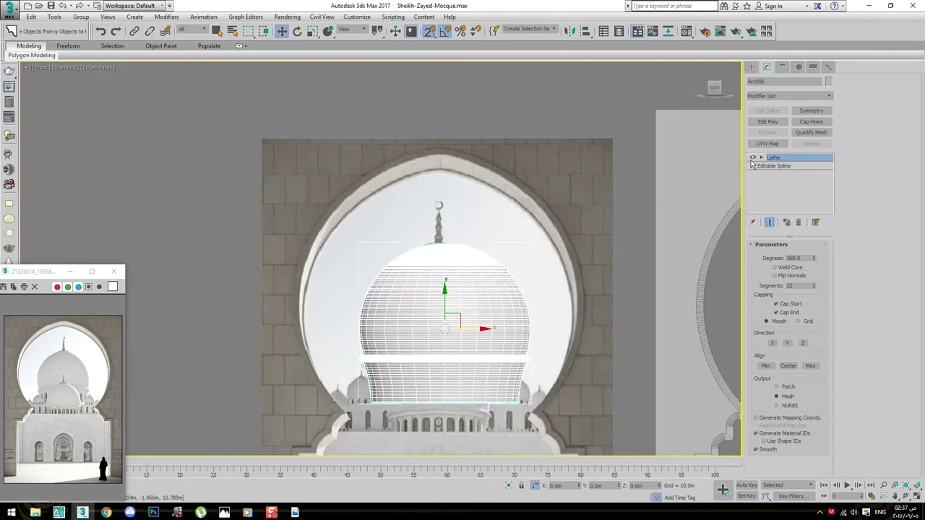
pyautogui.click(753, 158)
pyautogui.click(598, 101)
pyautogui.moveTo(457, 295); pyautogui.dragTo(471, 276, button='middle')
# Start a Line and trace the finial outline from below the crescent down past its first bulge and step
pyautogui.scroll(3, 471, 276)
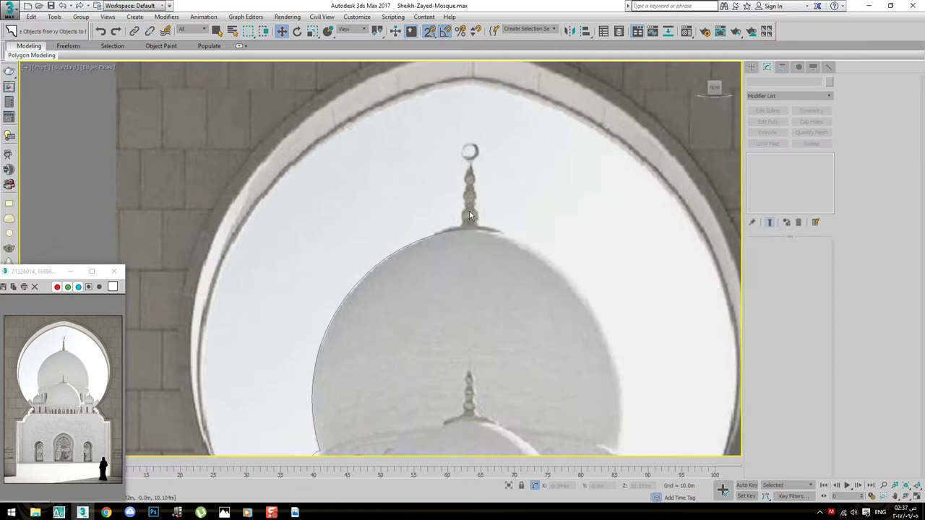
pyautogui.scroll(3, 384, 265)
pyautogui.moveTo(474, 217); pyautogui.dragTo(477, 197, button='middle')
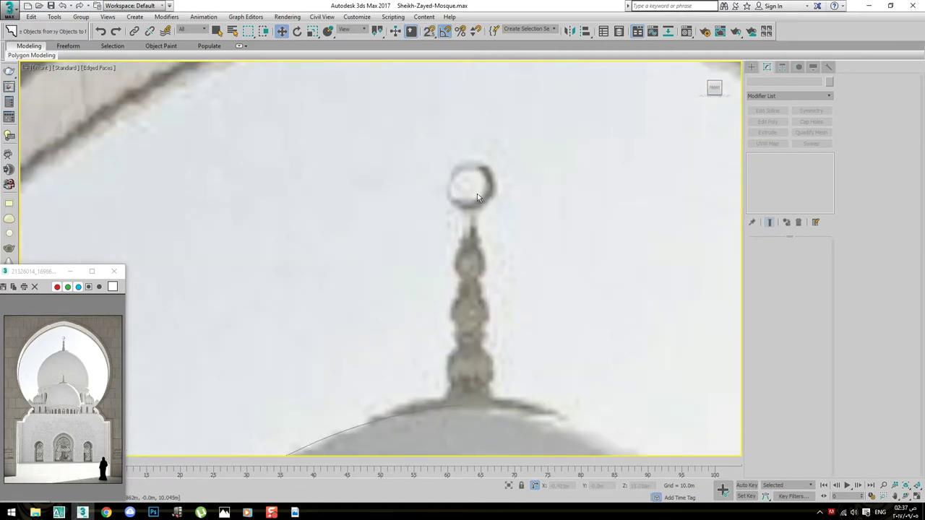
pyautogui.rightClick(477, 234)
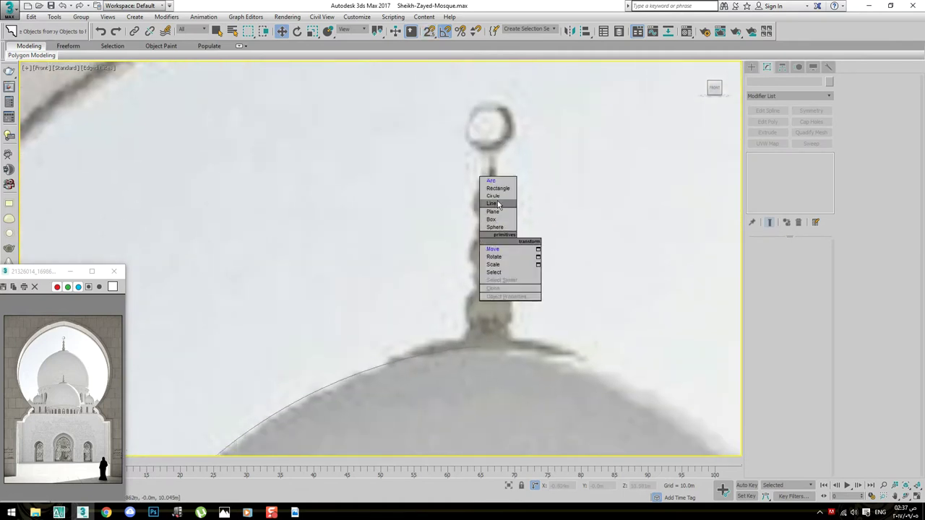
pyautogui.click(499, 208)
pyautogui.scroll(3, 482, 153)
pyautogui.click(486, 153)
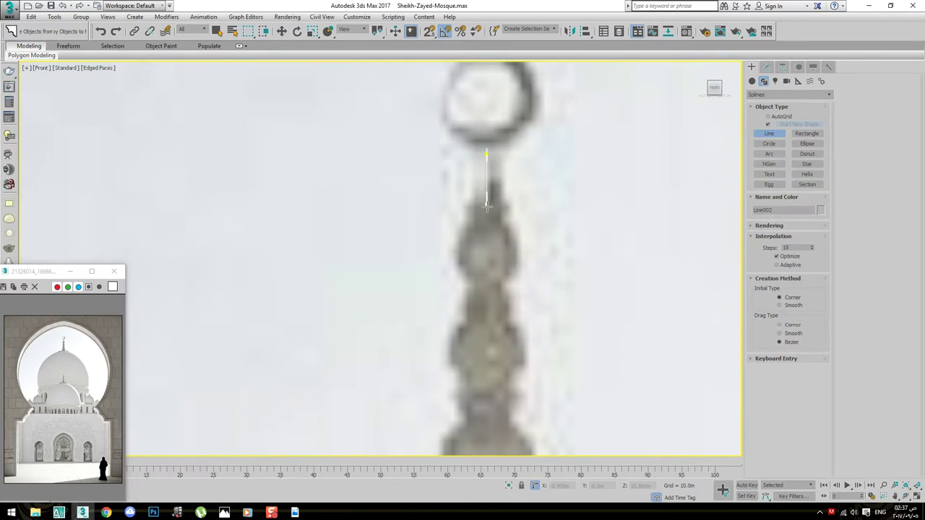
pyautogui.click(486, 204)
pyautogui.click(456, 225)
pyautogui.click(457, 251)
pyautogui.click(456, 282)
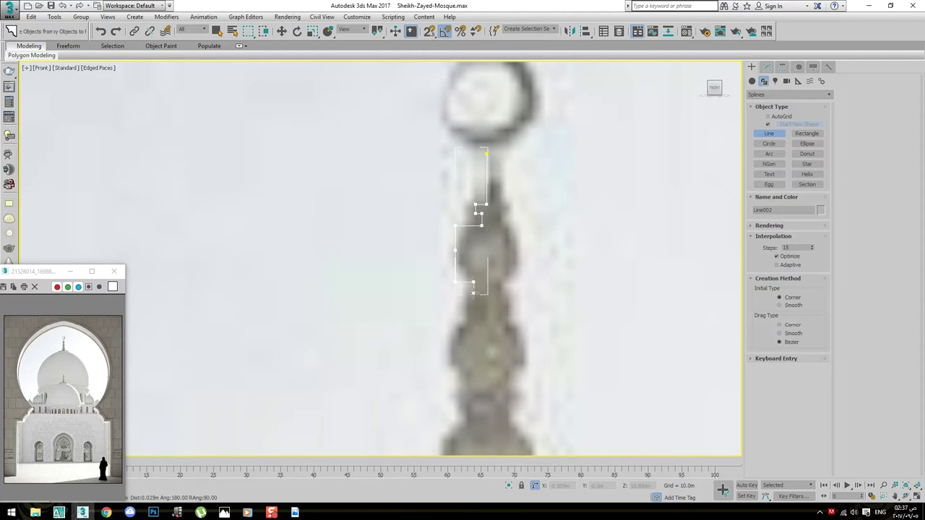
pyautogui.click(462, 315)
pyautogui.click(472, 316)
pyautogui.click(472, 326)
pyautogui.click(453, 327)
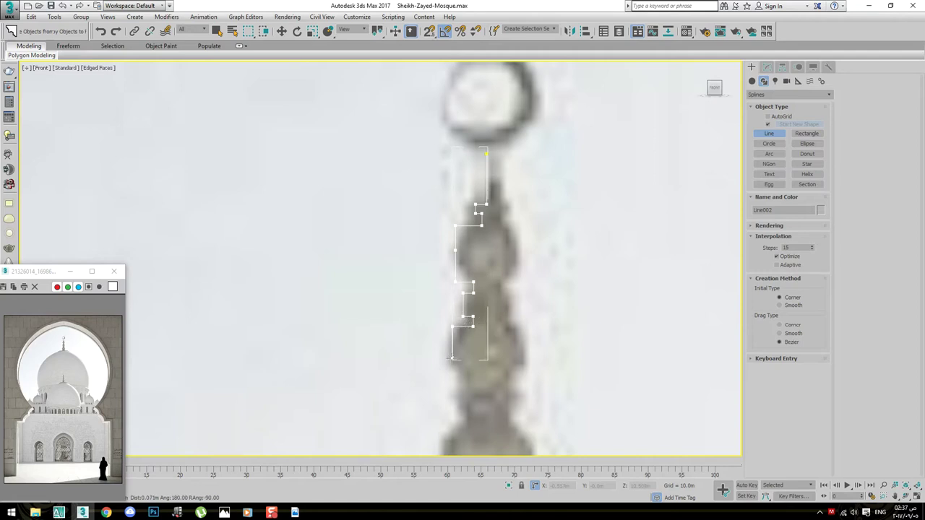
# Trace the finial's lower rings and base step, flaring out to the dome top, then end the line
pyautogui.click(464, 369)
pyautogui.click(464, 370)
pyautogui.click(464, 392)
pyautogui.click(454, 393)
pyautogui.click(463, 401)
pyautogui.click(463, 421)
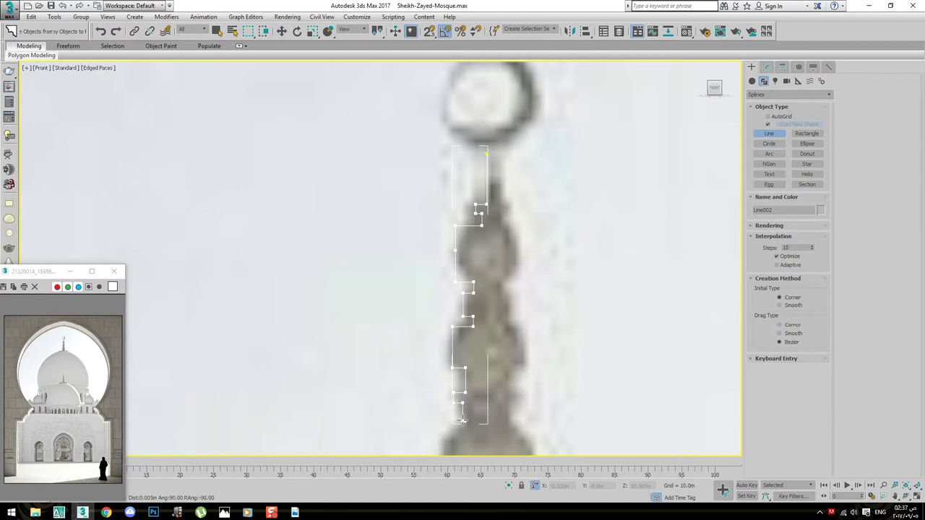
pyautogui.moveTo(463, 421); pyautogui.dragTo(454, 255, button='middle')
pyautogui.click(434, 276)
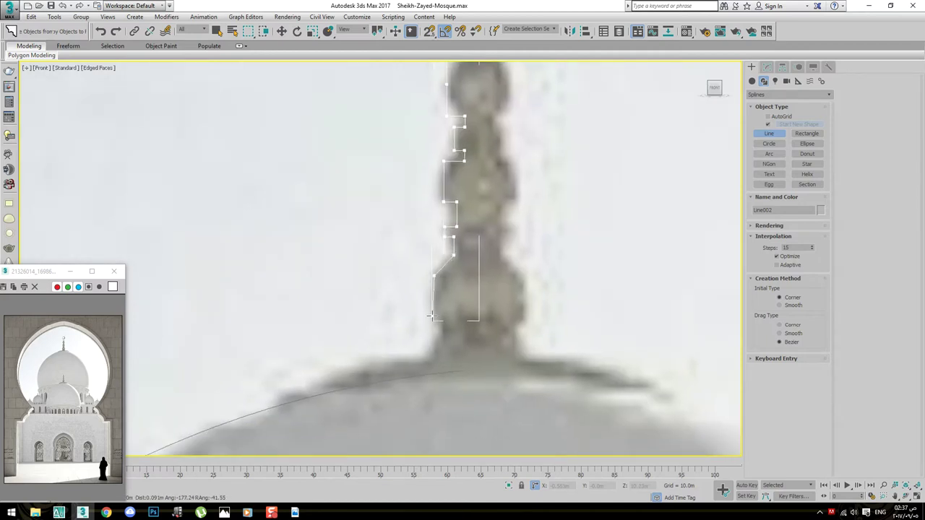
pyautogui.click(434, 316)
pyautogui.click(449, 316)
pyautogui.click(449, 333)
pyautogui.click(431, 356)
pyautogui.click(355, 368)
pyautogui.click(278, 401)
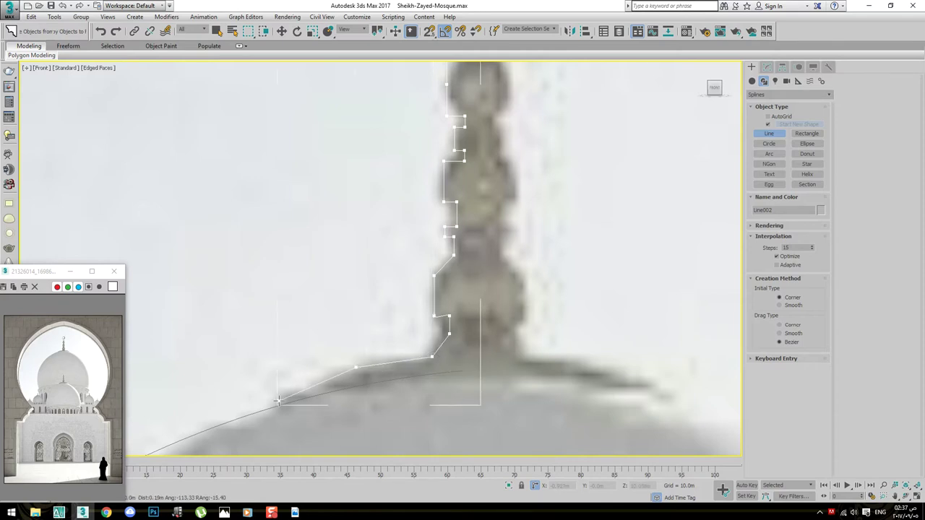
pyautogui.rightClick(279, 425)
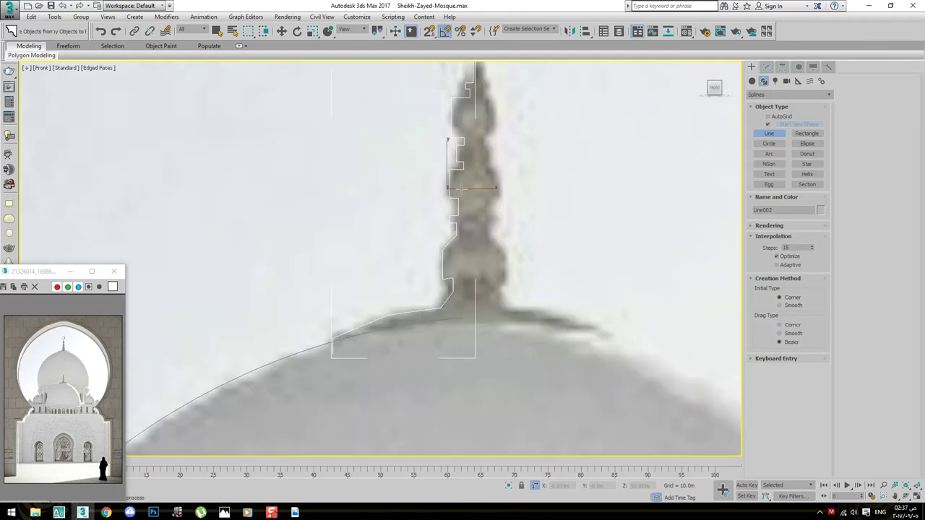
# At Vertex level, select all profile vertices and change their vertex type
pyautogui.scroll(-5, 485, 357)
pyautogui.press('1')
pyautogui.scroll(4, 516, 275)
pyautogui.hotkey('ctrl', 'a')
pyautogui.rightClick(616, 300)
pyautogui.click(600, 242)
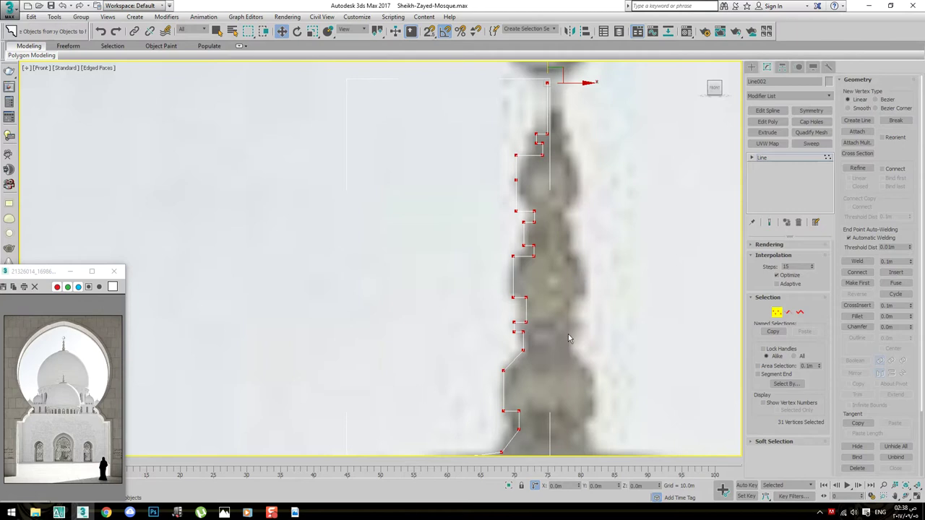
# Fillet the endpoint at the dome edge and the next corners into curves
pyautogui.scroll(-3, 569, 334)
pyautogui.scroll(3, 528, 232)
pyautogui.scroll(-1, 527, 216)
pyautogui.scroll(-2, 535, 159)
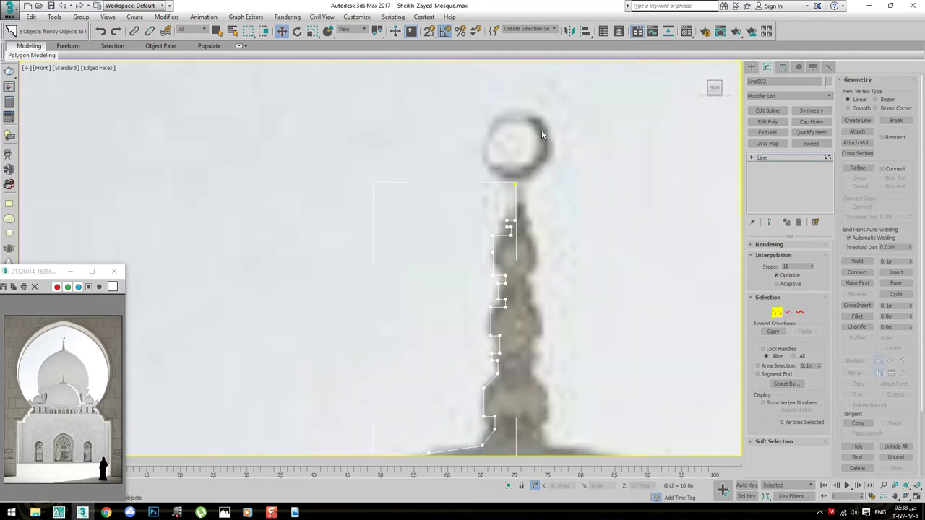
pyautogui.scroll(3, 497, 189)
pyautogui.scroll(2, 497, 184)
pyautogui.scroll(-2, 497, 185)
pyautogui.scroll(-2, 502, 217)
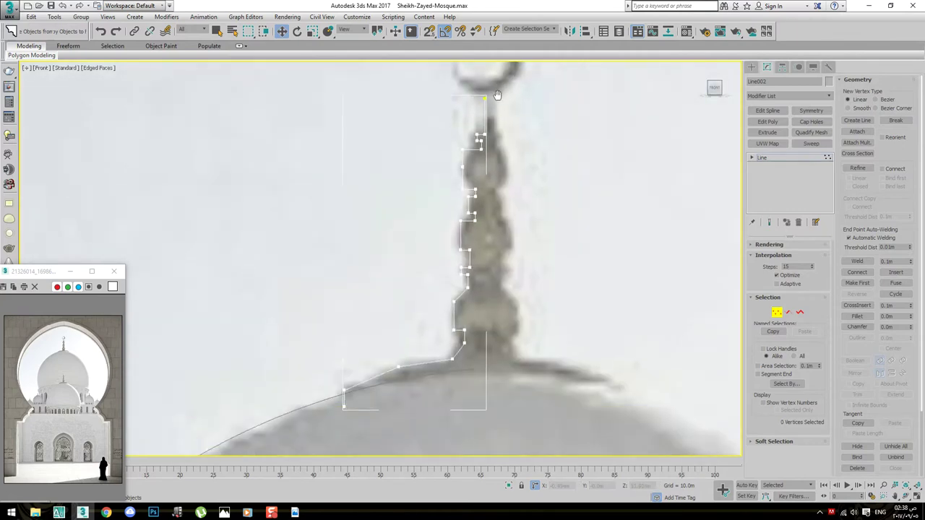
pyautogui.scroll(-2, 508, 264)
pyautogui.scroll(2, 471, 292)
pyautogui.scroll(2, 481, 297)
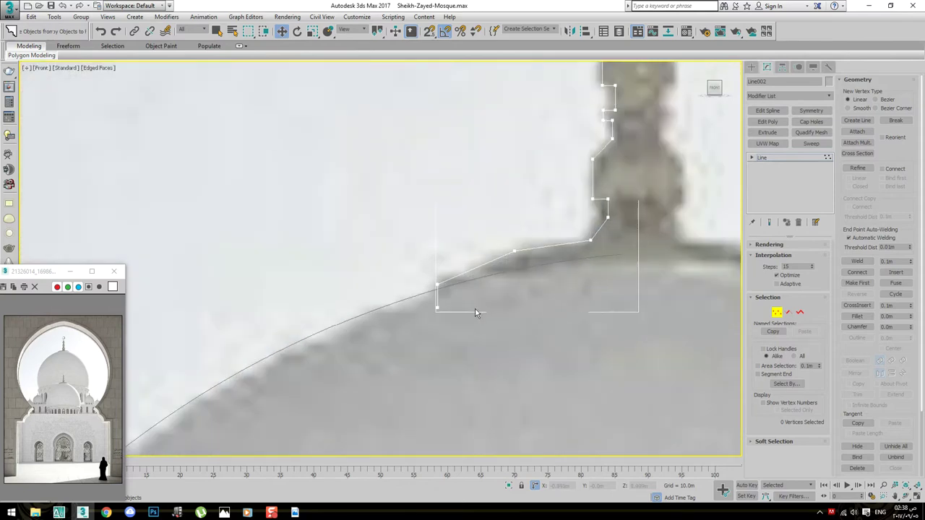
pyautogui.scroll(1, 496, 304)
pyautogui.moveTo(397, 295); pyautogui.dragTo(398, 290)
pyautogui.click(397, 302)
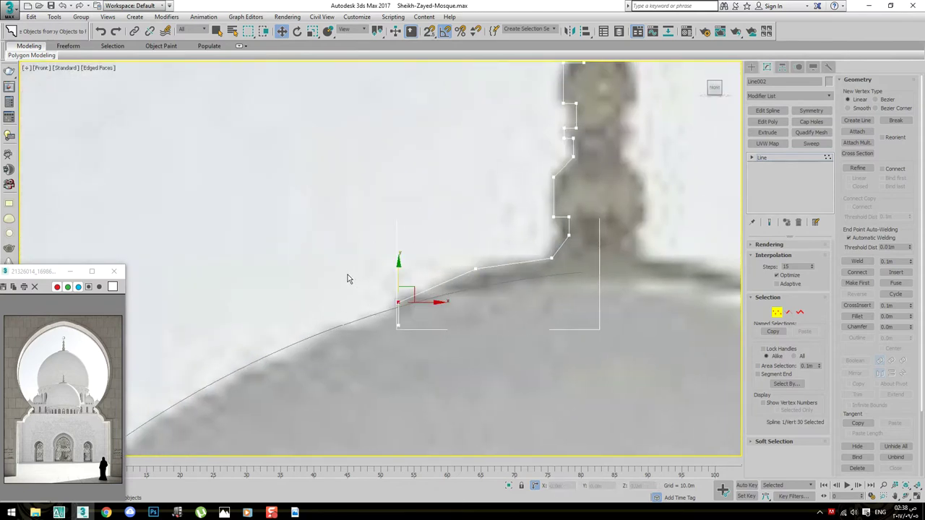
pyautogui.click(857, 317)
pyautogui.scroll(3, 390, 318)
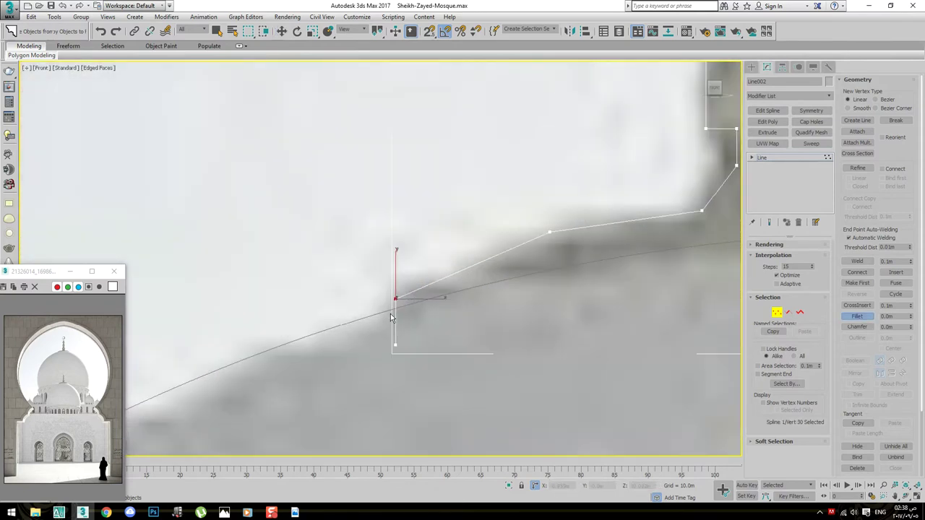
pyautogui.moveTo(397, 299); pyautogui.dragTo(405, 269)
pyautogui.moveTo(405, 270); pyautogui.dragTo(357, 287, button='middle')
pyautogui.click(502, 249)
pyautogui.moveTo(502, 249); pyautogui.dragTo(512, 190)
# Fillet the corners further up the spire, including both corners of a step
pyautogui.moveTo(677, 219); pyautogui.dragTo(607, 260, button='middle')
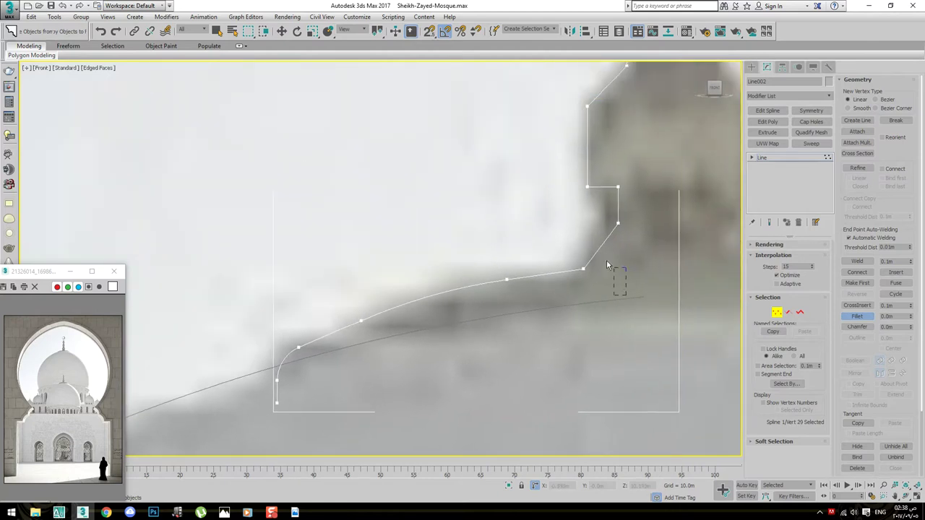
pyautogui.moveTo(582, 268)
pyautogui.mouseDown()
pyautogui.moveTo(584, 235)
pyautogui.moveTo(614, 203)
pyautogui.moveTo(617, 178)
pyautogui.moveTo(592, 170)
pyautogui.mouseUp()
pyautogui.moveTo(613, 159); pyautogui.dragTo(476, 240, button='middle')
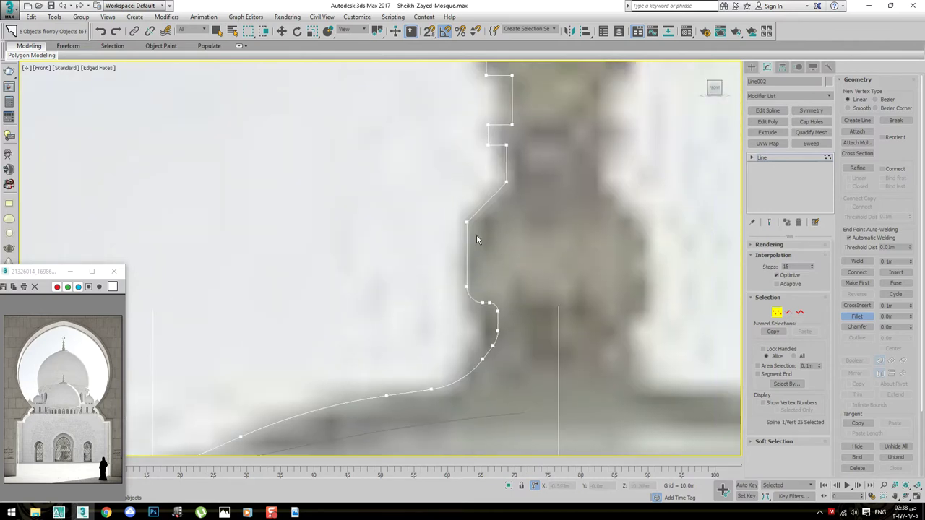
pyautogui.moveTo(468, 219); pyautogui.dragTo(488, 180)
pyautogui.scroll(3, 513, 197)
pyautogui.moveTo(480, 219); pyautogui.dragTo(502, 197)
pyautogui.moveTo(497, 123); pyautogui.dragTo(486, 172, button='middle')
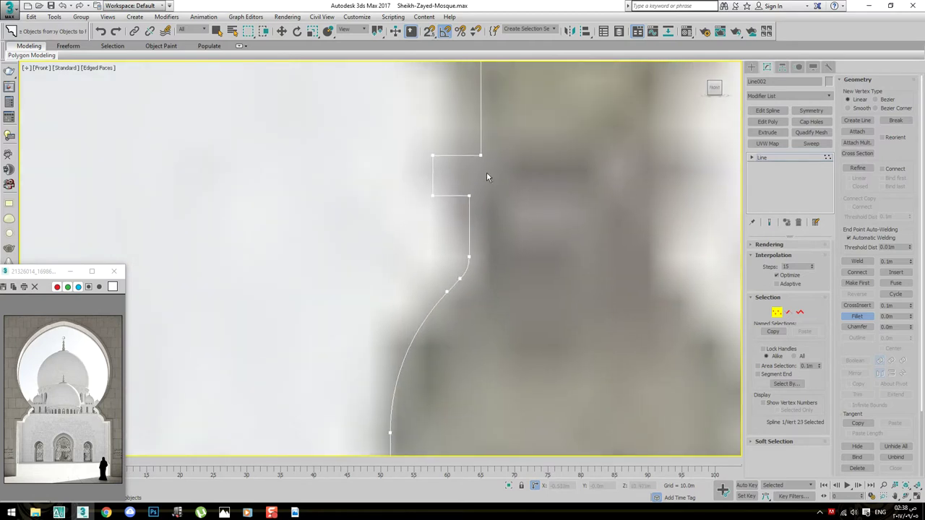
pyautogui.moveTo(431, 201); pyautogui.dragTo(425, 195)
pyautogui.moveTo(432, 155); pyautogui.dragTo(427, 129)
pyautogui.scroll(2, 493, 192)
pyautogui.press('w')
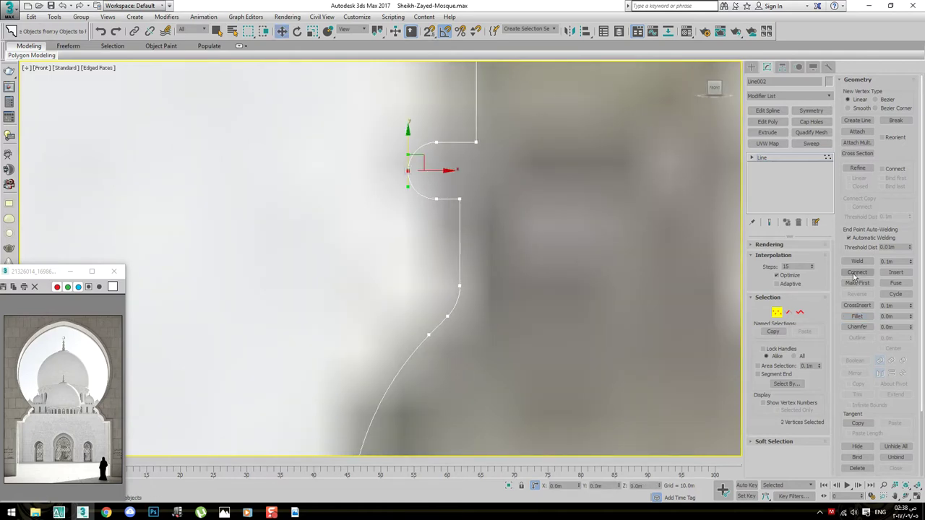
# Fillet an upper corner and push two points left to form the broad bulge
pyautogui.click(496, 185)
pyautogui.moveTo(496, 185); pyautogui.dragTo(478, 222, button='middle')
pyautogui.moveTo(438, 243); pyautogui.dragTo(446, 227)
pyautogui.click(853, 315)
pyautogui.moveTo(448, 180)
pyautogui.mouseDown()
pyautogui.moveTo(467, 153)
pyautogui.moveTo(421, 208)
pyautogui.mouseUp()
pyautogui.scroll(-3, 478, 233)
pyautogui.scroll(-2, 422, 175)
pyautogui.press('w')
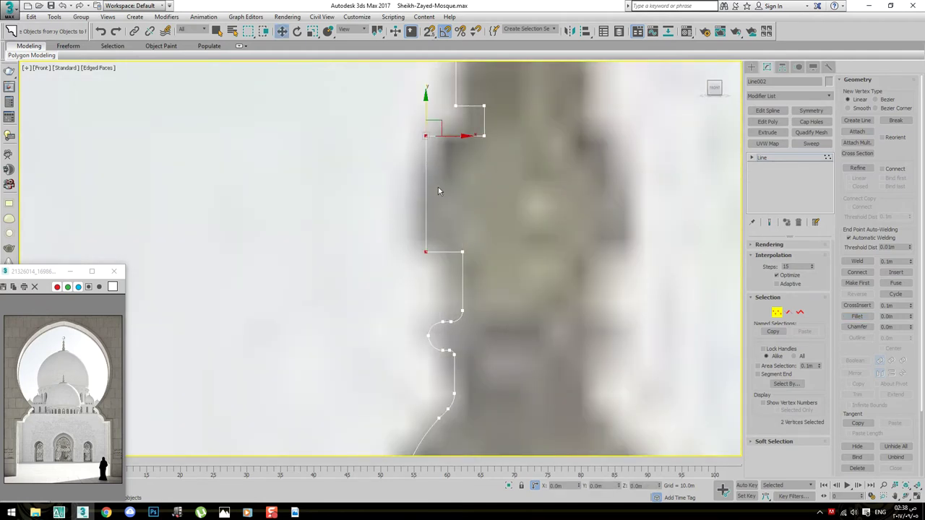
pyautogui.moveTo(443, 136)
pyautogui.mouseDown()
pyautogui.moveTo(378, 136)
pyautogui.moveTo(349, 47)
pyautogui.mouseUp()
pyautogui.click(859, 315)
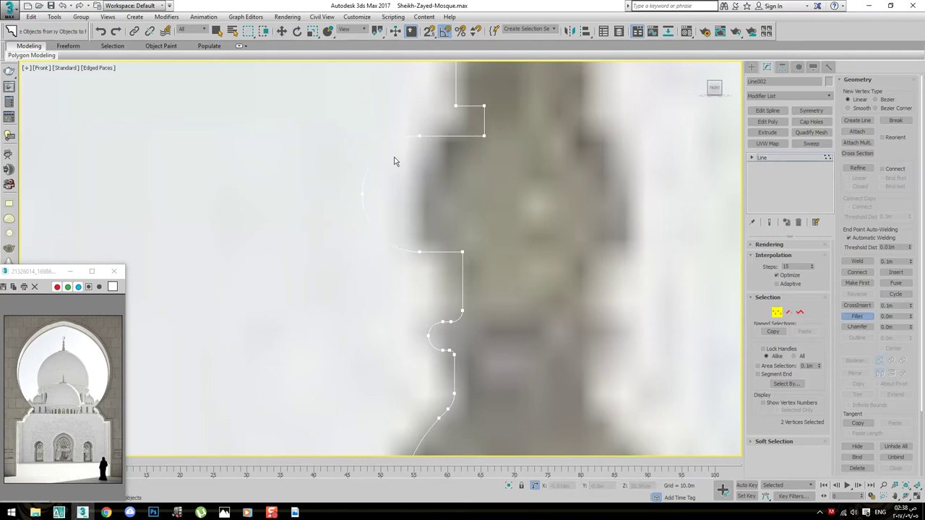
pyautogui.scroll(2, 394, 161)
pyautogui.press('w')
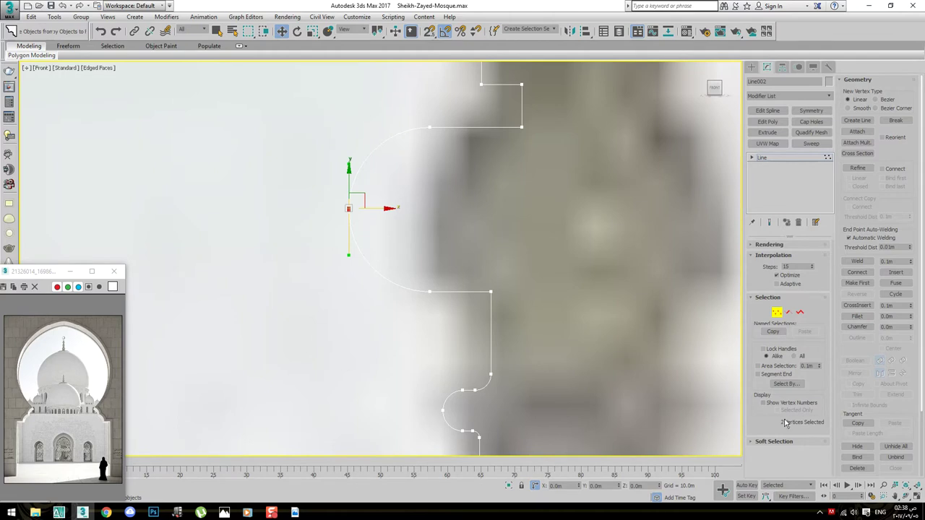
pyautogui.click(491, 292)
# Fillet the notch corners and the two corners on the step's right side
pyautogui.moveTo(553, 257); pyautogui.dragTo(527, 288, button='middle')
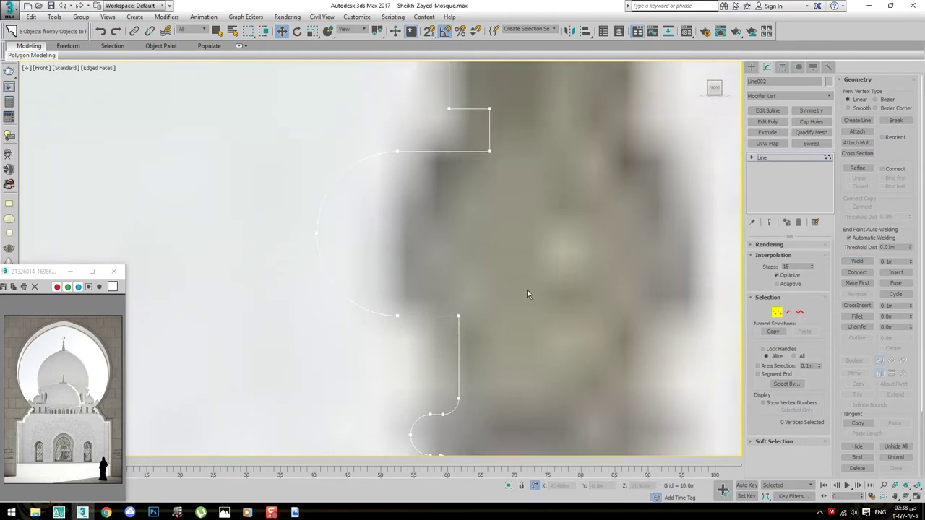
pyautogui.click(857, 316)
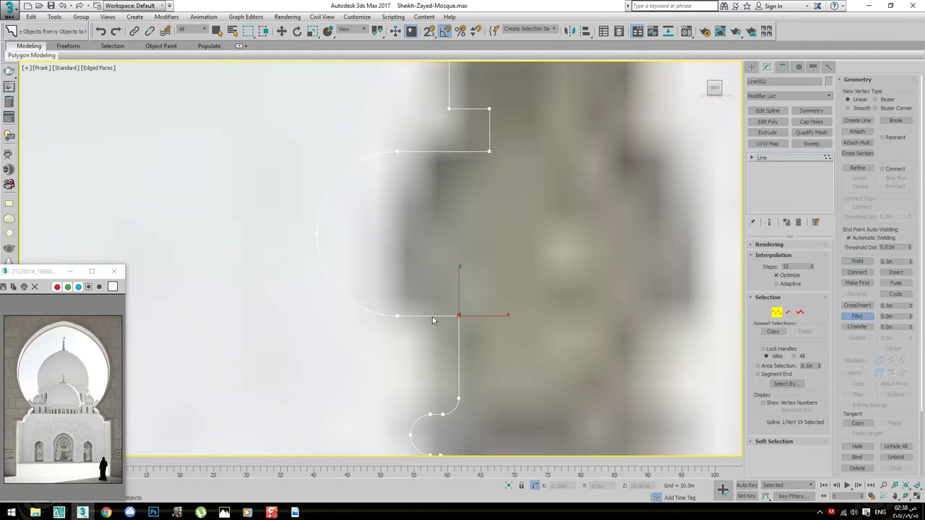
pyautogui.moveTo(460, 316); pyautogui.dragTo(462, 295)
pyautogui.moveTo(473, 295); pyautogui.dragTo(455, 359, button='middle')
pyautogui.moveTo(472, 215); pyautogui.dragTo(471, 195)
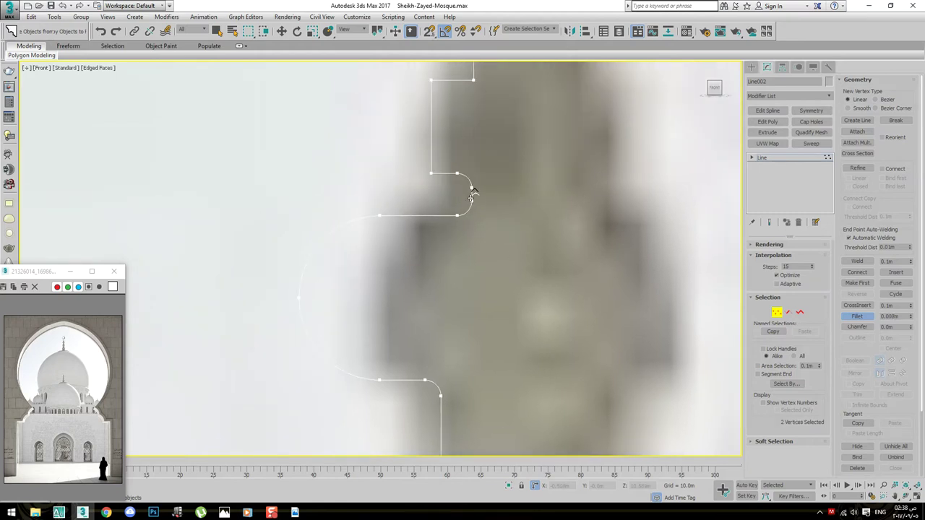
pyautogui.moveTo(471, 194); pyautogui.dragTo(467, 243, button='middle')
pyautogui.moveTo(419, 142)
pyautogui.mouseDown()
pyautogui.moveTo(413, 104)
pyautogui.moveTo(417, 142)
pyautogui.moveTo(385, 145)
pyautogui.mouseUp()
pyautogui.press('w')
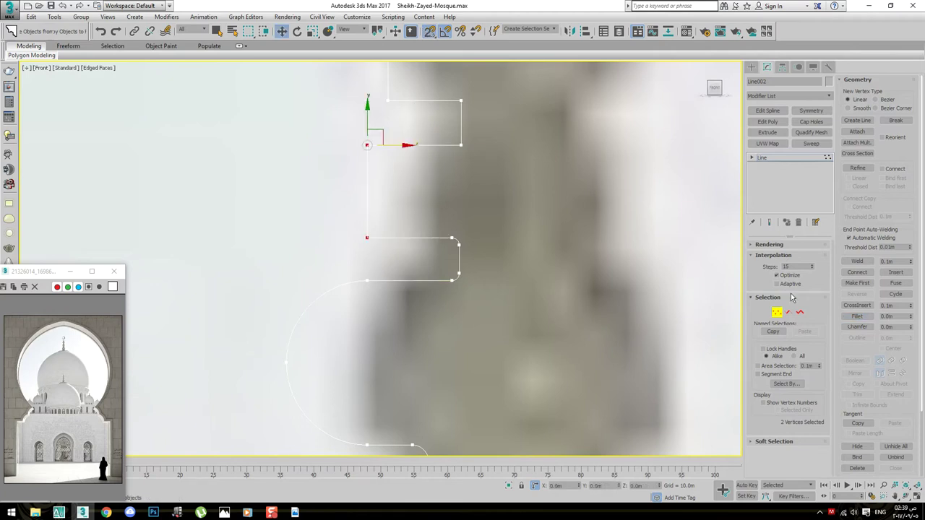
pyautogui.click(857, 316)
pyautogui.moveTo(368, 145); pyautogui.dragTo(390, 153)
# Nudge the four left-curve points right and fillet the step's right corners into a rounded notch
pyautogui.click(367, 191)
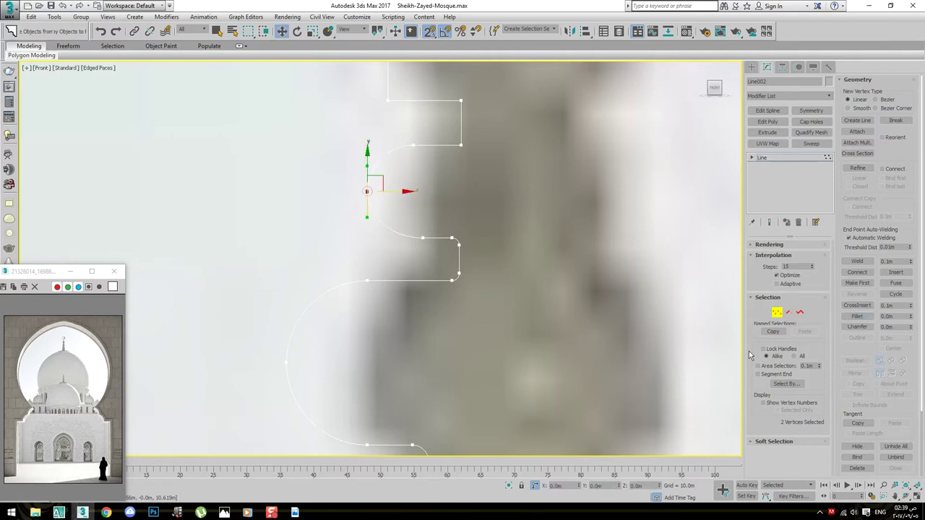
pyautogui.moveTo(429, 182); pyautogui.dragTo(430, 221, button='middle')
pyautogui.moveTo(428, 172); pyautogui.dragTo(351, 285)
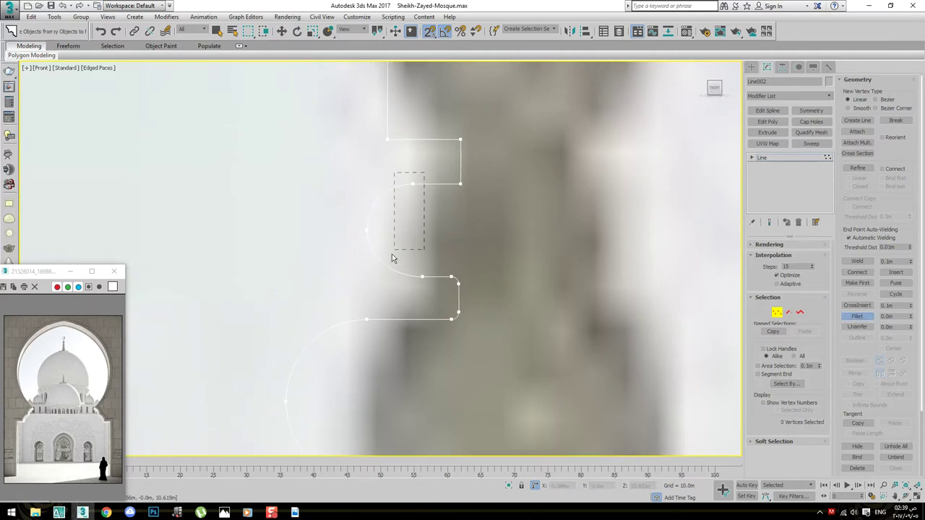
pyautogui.press('w')
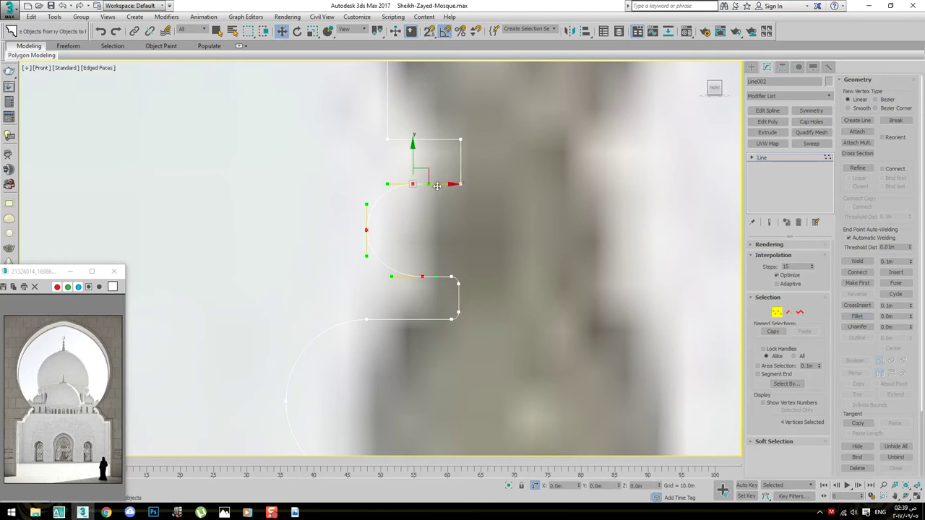
pyautogui.moveTo(441, 186); pyautogui.dragTo(451, 185)
pyautogui.moveTo(482, 235); pyautogui.dragTo(471, 302, button='middle')
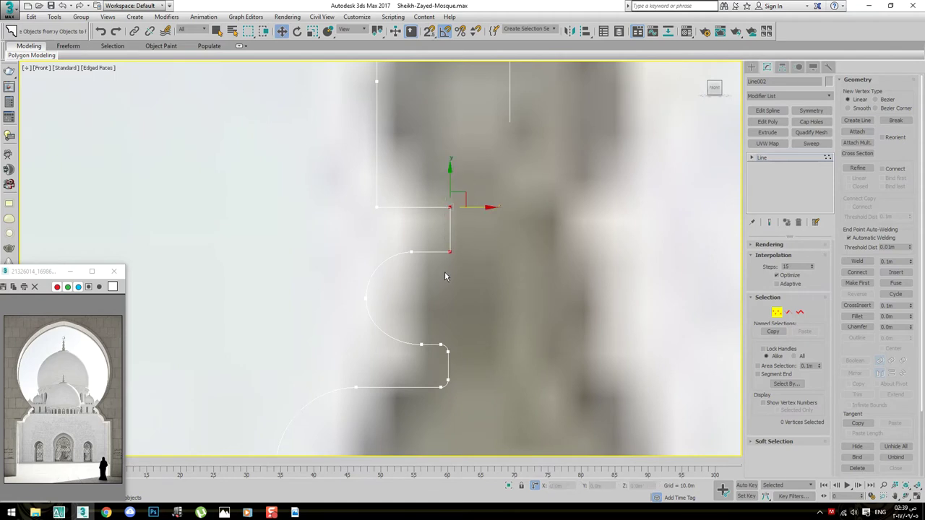
pyautogui.click(858, 316)
pyautogui.moveTo(449, 248); pyautogui.dragTo(452, 246)
pyautogui.scroll(-1, 453, 245)
pyautogui.scroll(-1, 407, 263)
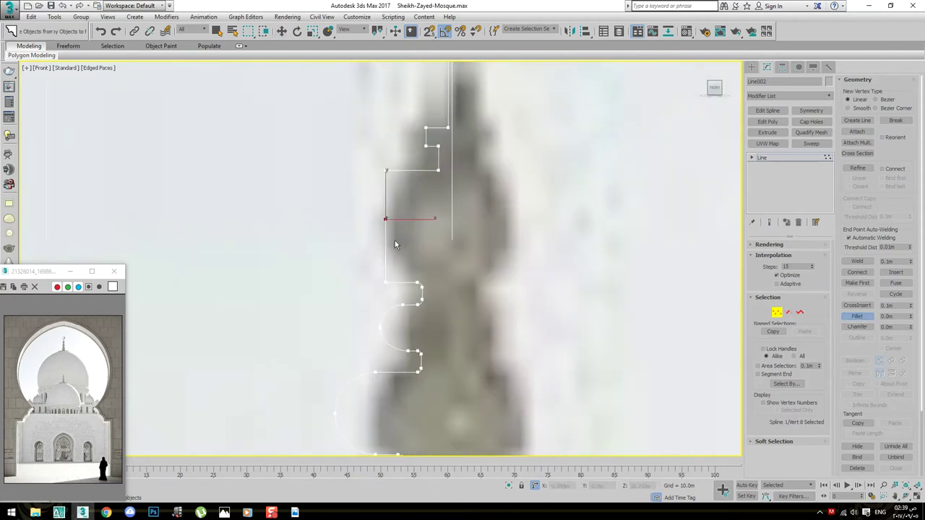
# Delete the unneeded middle vertex and pull the points above and below it left to widen the profile
pyautogui.rightClick(391, 221)
pyautogui.moveTo(386, 214); pyautogui.dragTo(388, 212)
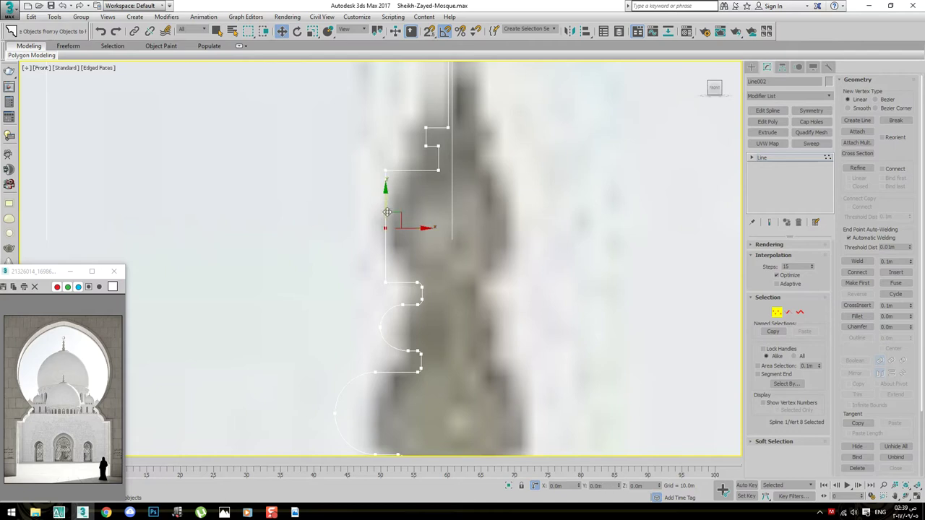
pyautogui.press('Delete')
pyautogui.moveTo(399, 297); pyautogui.dragTo(318, 142)
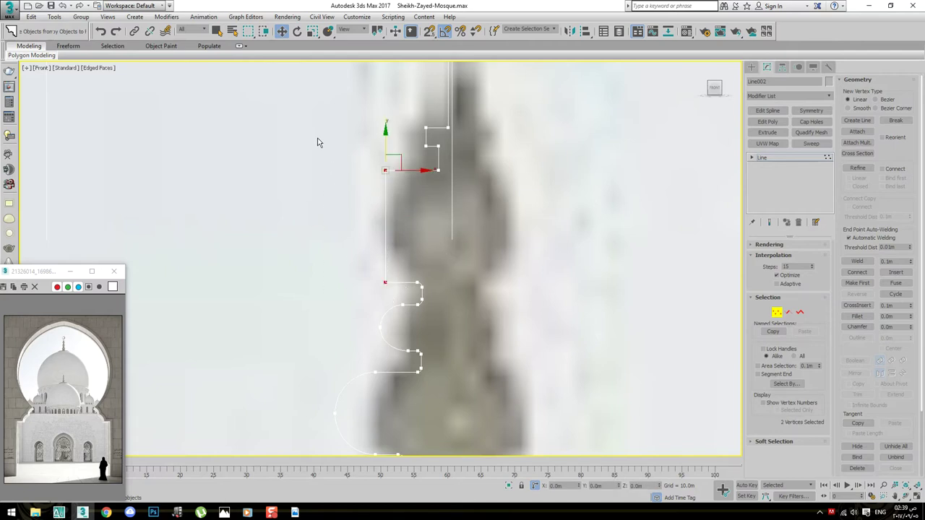
pyautogui.moveTo(404, 179)
pyautogui.mouseDown()
pyautogui.moveTo(313, 180)
pyautogui.moveTo(293, 65)
pyautogui.mouseUp()
pyautogui.click(857, 316)
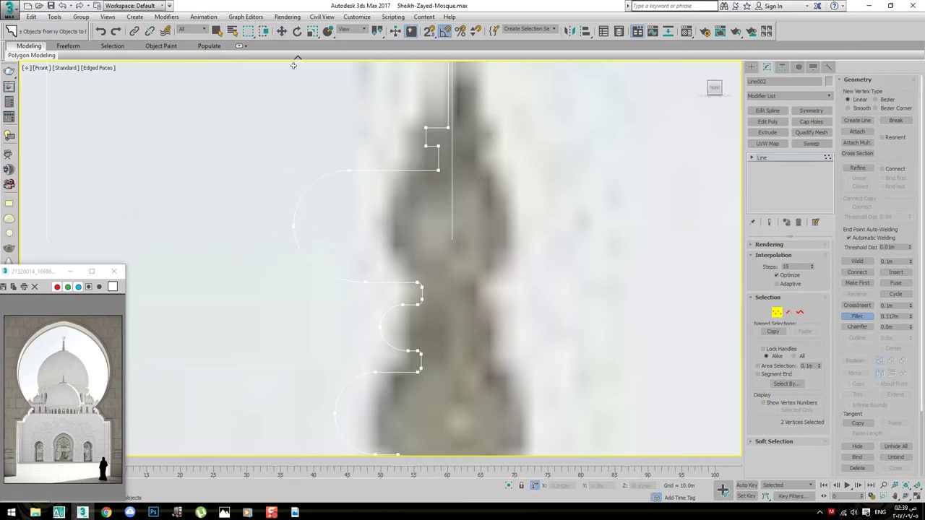
pyautogui.press('w')
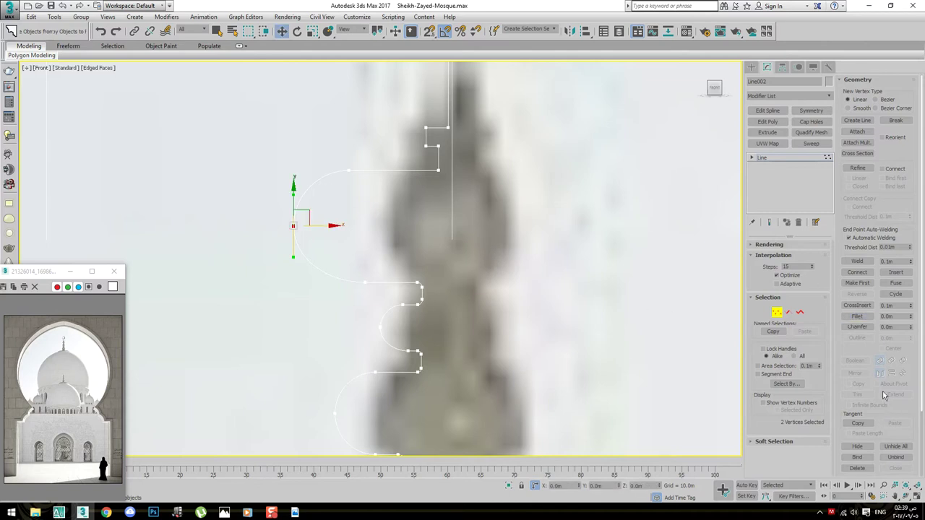
# With snapping on, shift the upper bulge's three points right and select its lower corner
pyautogui.click(335, 206)
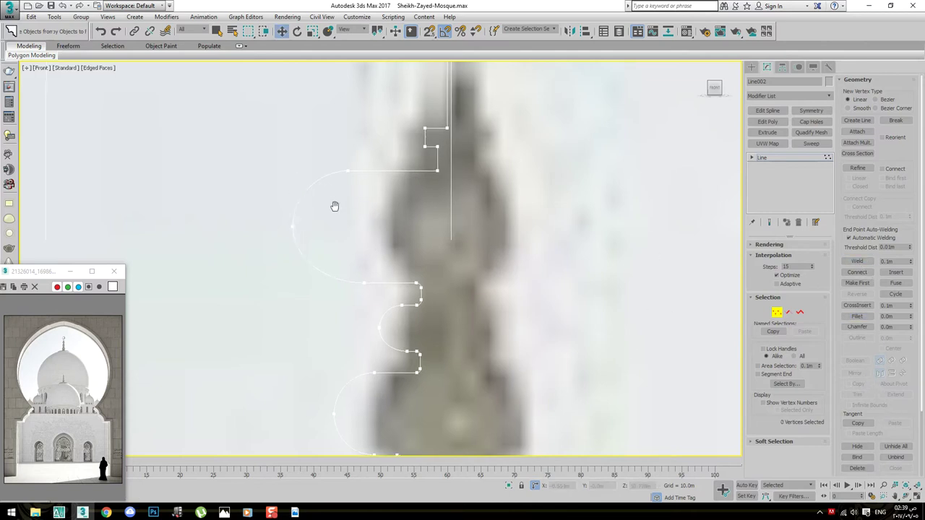
pyautogui.moveTo(338, 206); pyautogui.dragTo(341, 224, button='middle')
pyautogui.moveTo(233, 328); pyautogui.dragTo(232, 325)
pyautogui.scroll(2, 375, 254)
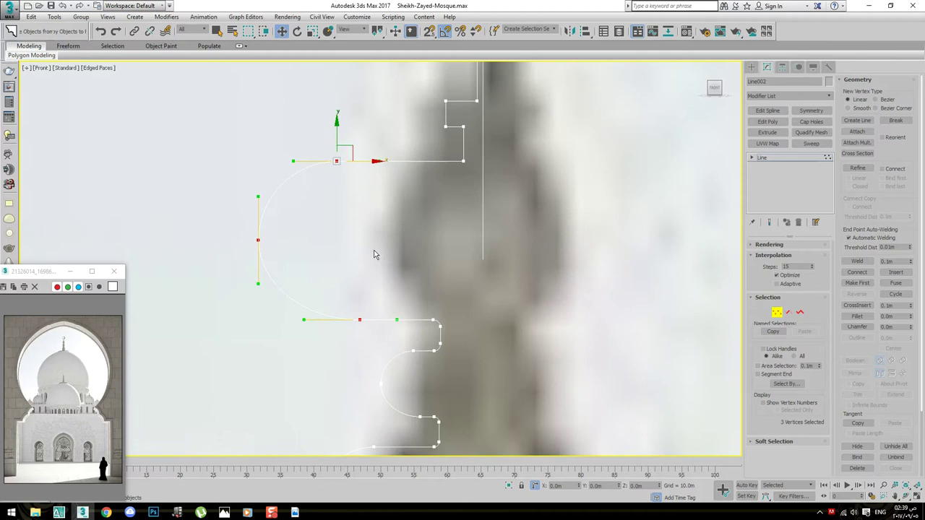
pyautogui.press('s')
pyautogui.moveTo(362, 160); pyautogui.dragTo(541, 317)
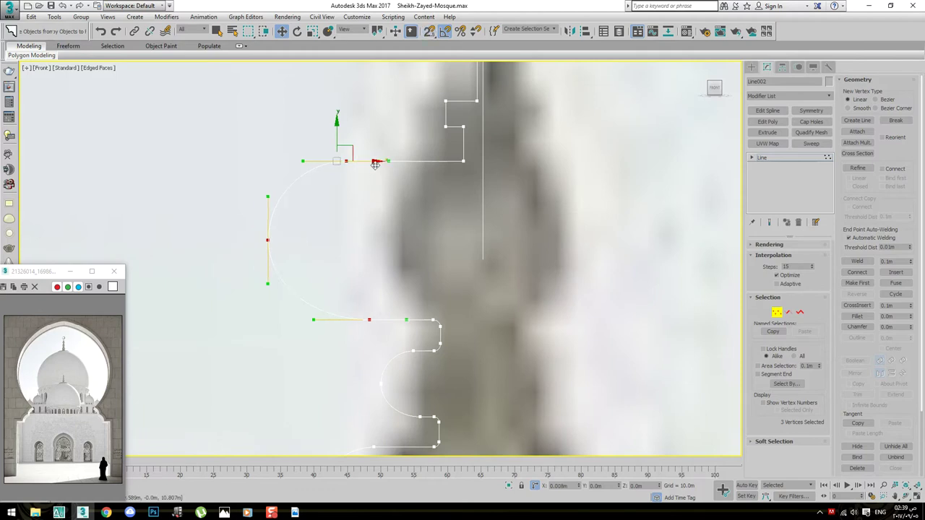
pyautogui.scroll(2, 384, 307)
pyautogui.click(362, 317)
pyautogui.scroll(1, 376, 303)
pyautogui.scroll(1, 405, 291)
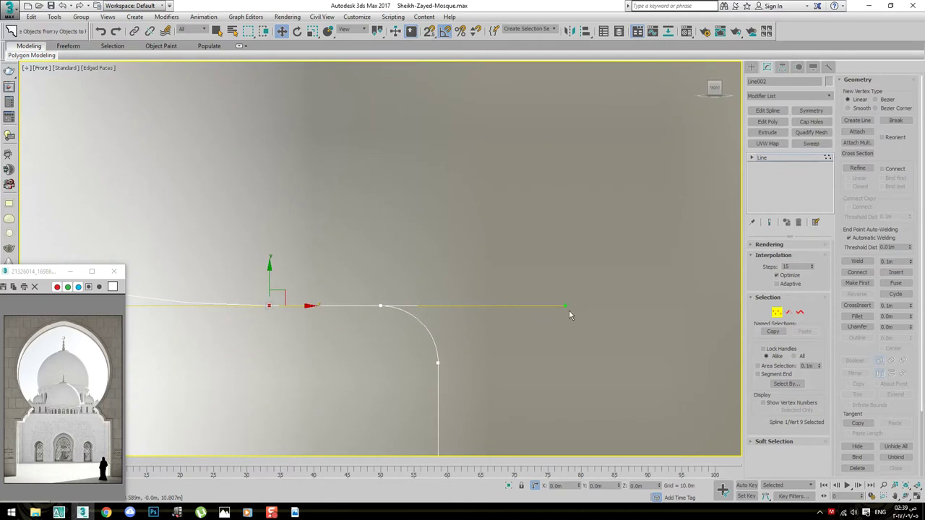
# Fillet the two right-hand corner vertices of the stepped profile into arcs
pyautogui.click(455, 246)
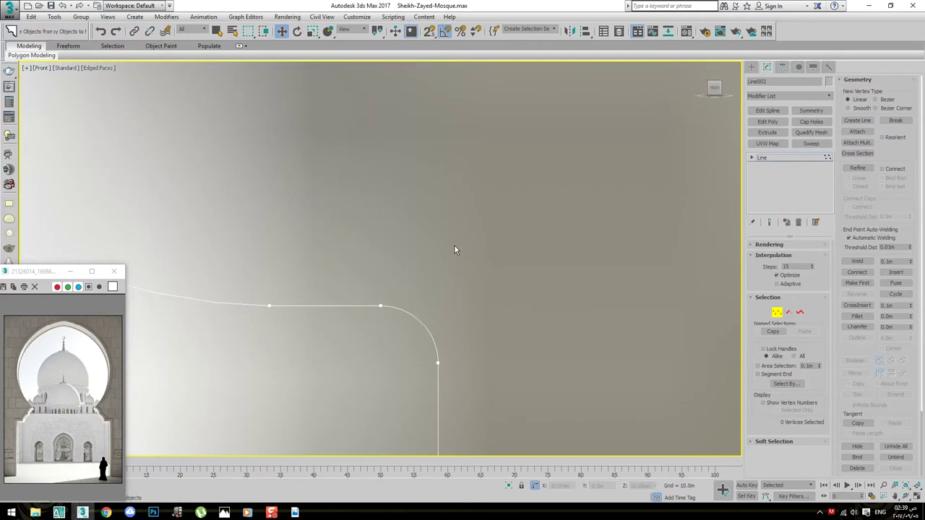
pyautogui.scroll(-2, 466, 309)
pyautogui.scroll(-2, 466, 309)
pyautogui.click(372, 197)
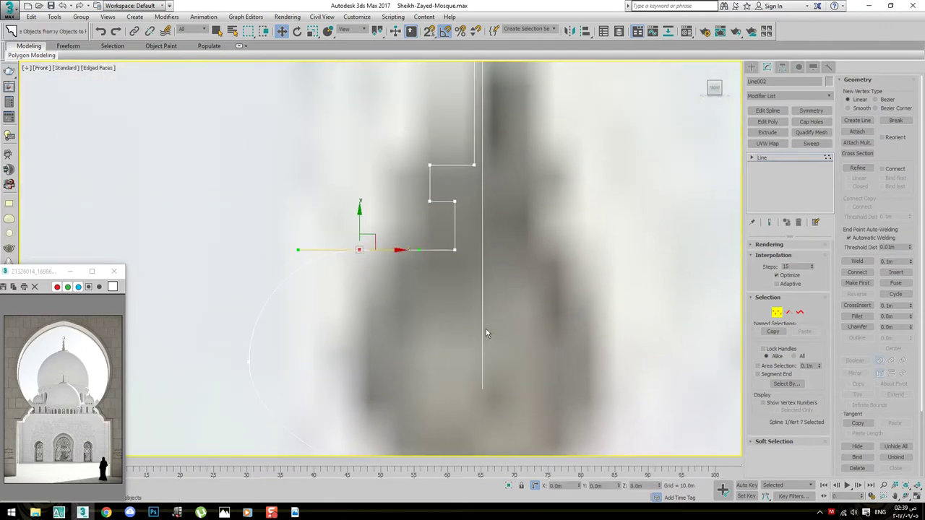
pyautogui.scroll(2, 486, 329)
pyautogui.click(479, 208)
pyautogui.moveTo(405, 170); pyautogui.dragTo(458, 369)
pyautogui.click(858, 316)
pyautogui.moveTo(423, 187); pyautogui.dragTo(426, 156)
# Shift the two left corner vertices further left and fillet them into arcs
pyautogui.moveTo(325, 73); pyautogui.dragTo(325, 73)
pyautogui.press('w')
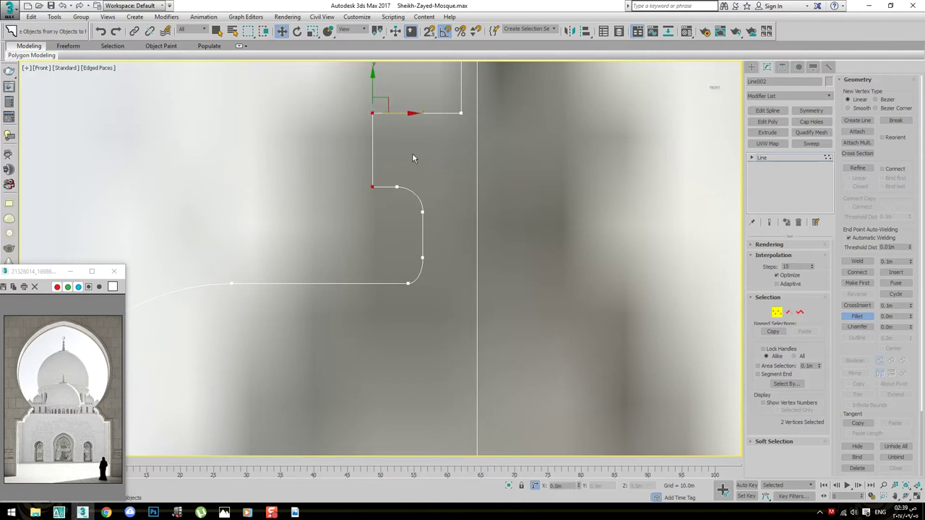
pyautogui.moveTo(411, 149); pyautogui.dragTo(372, 149)
pyautogui.click(857, 315)
pyautogui.moveTo(333, 114); pyautogui.dragTo(328, 82)
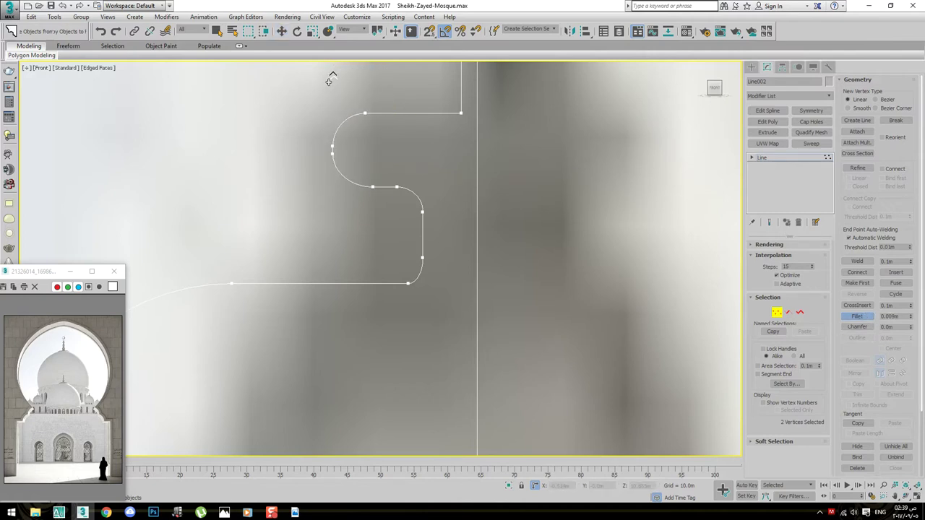
# Move the spike's top vertex up and to the right
pyautogui.scroll(-5, 394, 134)
pyautogui.click(413, 222)
pyautogui.click(426, 220)
pyautogui.scroll(-3, 419, 195)
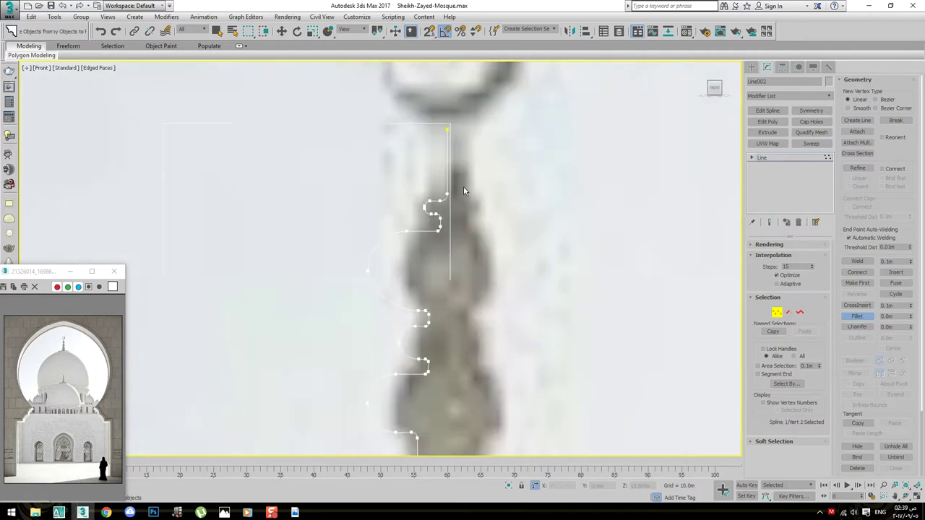
pyautogui.moveTo(439, 183); pyautogui.dragTo(444, 145, button='middle')
pyautogui.press('w')
pyautogui.moveTo(441, 154); pyautogui.dragTo(452, 141)
pyautogui.click(450, 198)
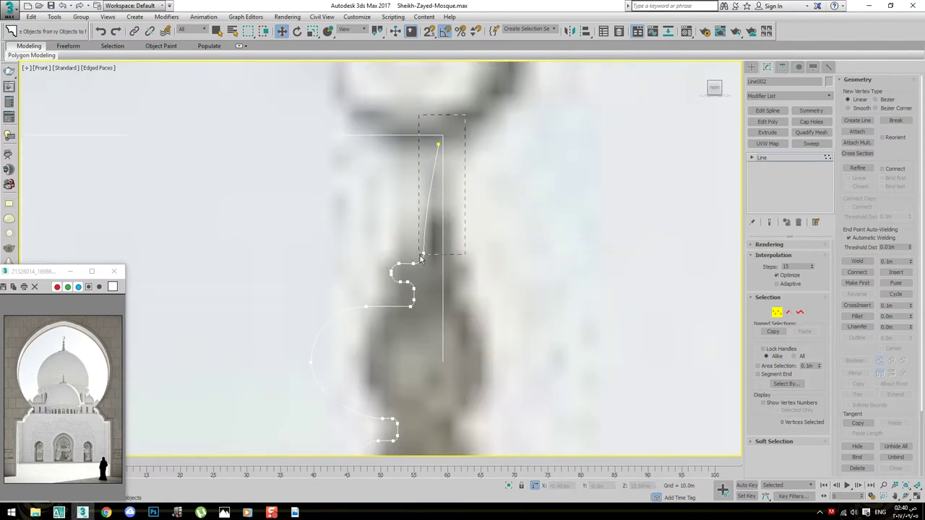
# Select a vertex near the spike base and inspect its right-click vertex options
pyautogui.moveTo(423, 225); pyautogui.dragTo(423, 228)
pyautogui.rightClick(423, 229)
pyautogui.press('Escape')
pyautogui.click(423, 254)
pyautogui.rightClick(427, 253)
pyautogui.press('Escape')
pyautogui.rightClick(423, 214)
pyautogui.click(408, 173)
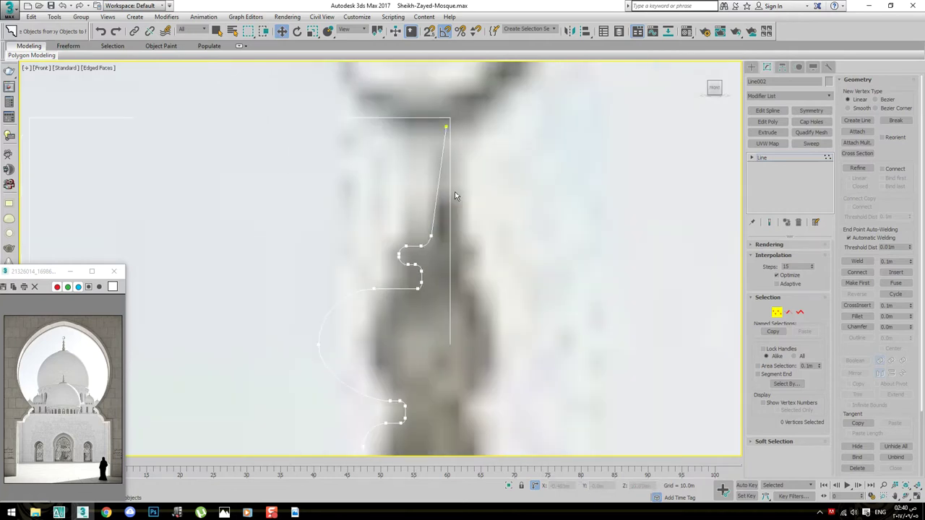
# Shift three upper-bulb vertices right to match the reference photo
pyautogui.scroll(-3, 441, 145)
pyautogui.scroll(-2, 452, 206)
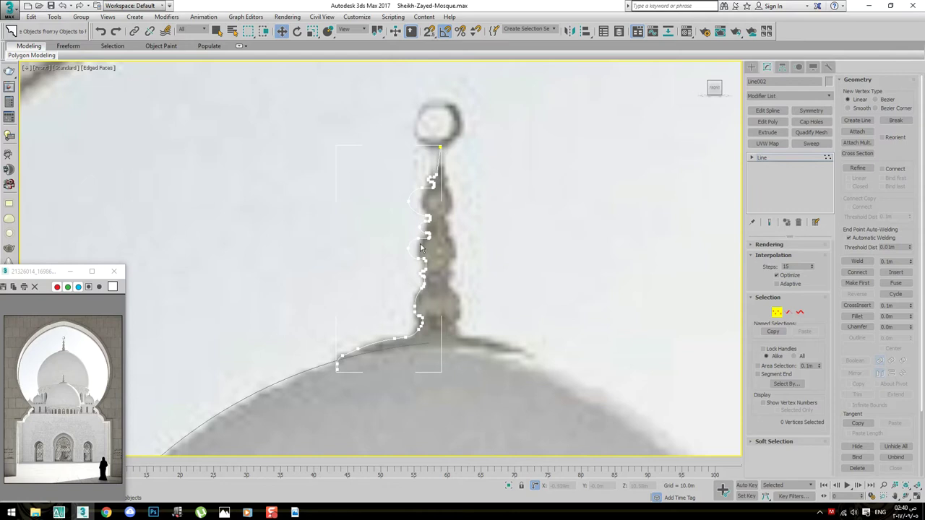
pyautogui.scroll(2, 383, 298)
pyautogui.scroll(2, 477, 276)
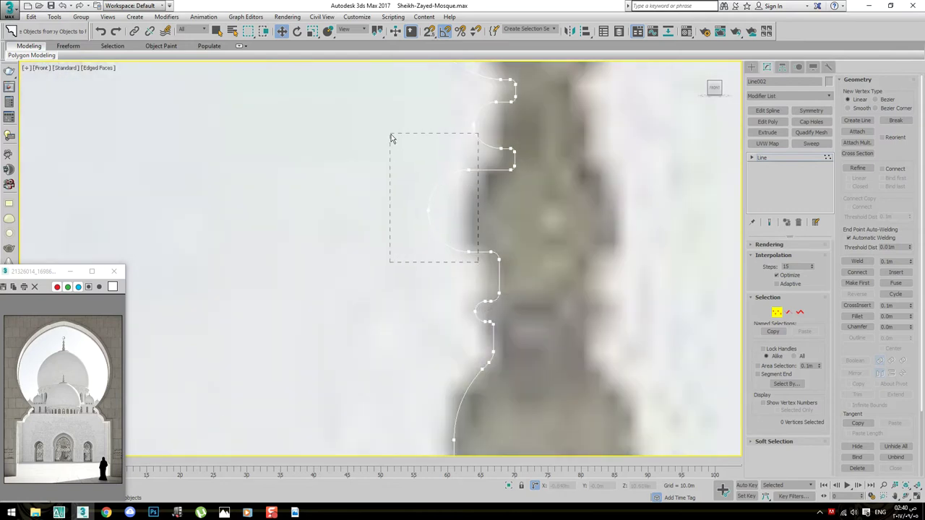
pyautogui.moveTo(392, 138); pyautogui.dragTo(393, 140)
pyautogui.scroll(2, 450, 195)
pyautogui.moveTo(496, 170); pyautogui.dragTo(512, 177)
# Check the base-curve vertices and delete an extra vertex from the profile
pyautogui.scroll(-2, 506, 195)
pyautogui.scroll(-2, 499, 210)
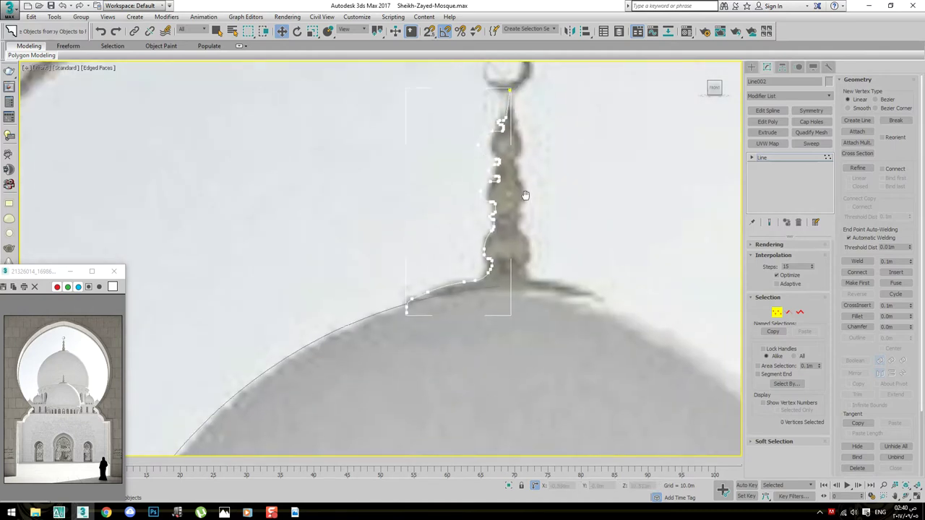
pyautogui.scroll(1, 491, 224)
pyautogui.scroll(2, 488, 230)
pyautogui.moveTo(383, 424); pyautogui.dragTo(368, 452)
pyautogui.scroll(-1, 478, 265)
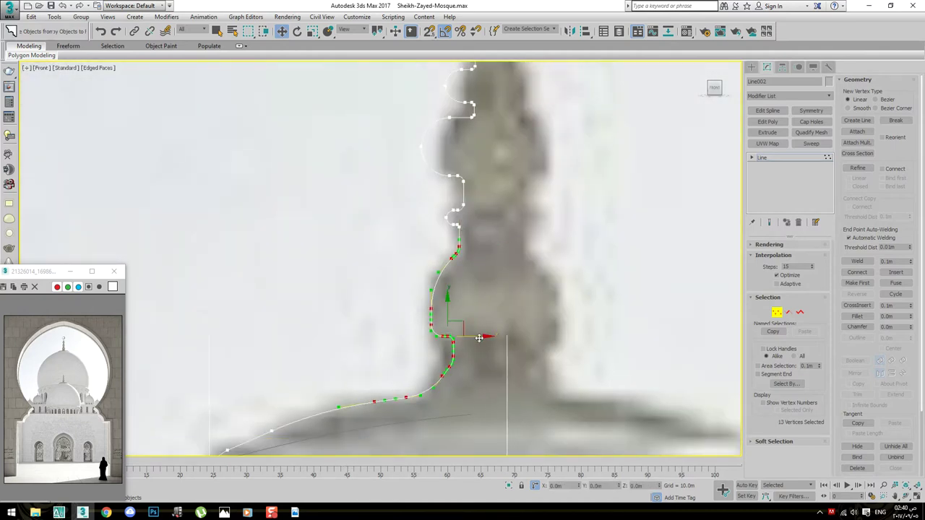
pyautogui.click(437, 220)
pyautogui.scroll(4, 436, 223)
pyautogui.click(463, 313)
pyautogui.press('Delete')
# Delete two more redundant vertices near the base of the profile
pyautogui.scroll(1, 559, 222)
pyautogui.scroll(1, 531, 217)
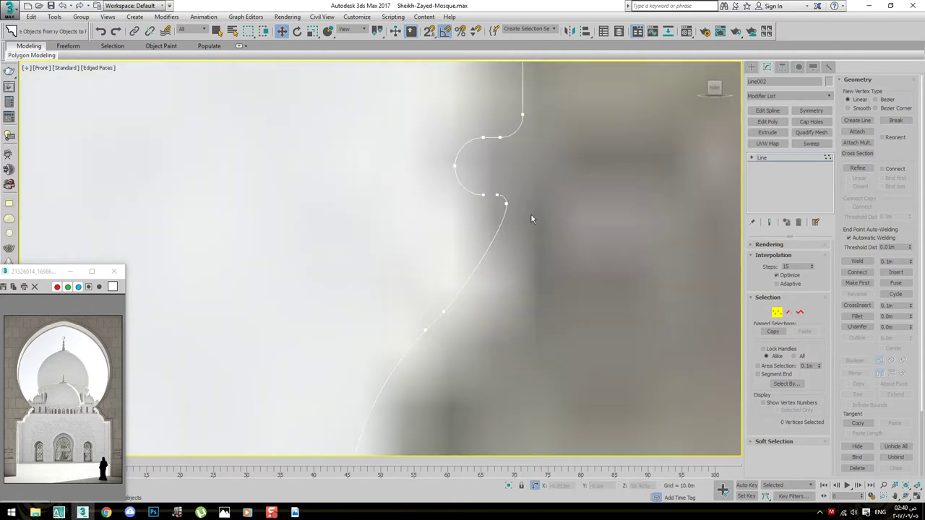
pyautogui.scroll(-1, 531, 219)
pyautogui.moveTo(518, 196)
pyautogui.mouseDown()
pyautogui.moveTo(478, 229)
pyautogui.moveTo(531, 253)
pyautogui.mouseUp()
pyautogui.scroll(-2, 535, 217)
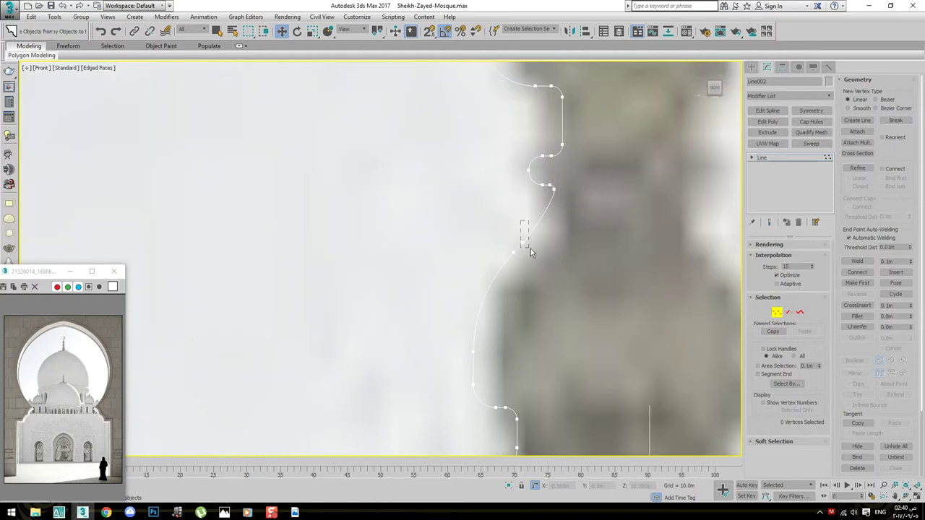
pyautogui.press('Delete')
pyautogui.scroll(-2, 586, 285)
pyautogui.moveTo(584, 192); pyautogui.dragTo(575, 146, button='middle')
pyautogui.scroll(3, 436, 263)
pyautogui.click(435, 284)
pyautogui.press('Delete')
# Zoom out and centre the finial profile on the dome
pyautogui.scroll(-2, 551, 287)
pyautogui.moveTo(489, 365); pyautogui.dragTo(464, 365, button='middle')
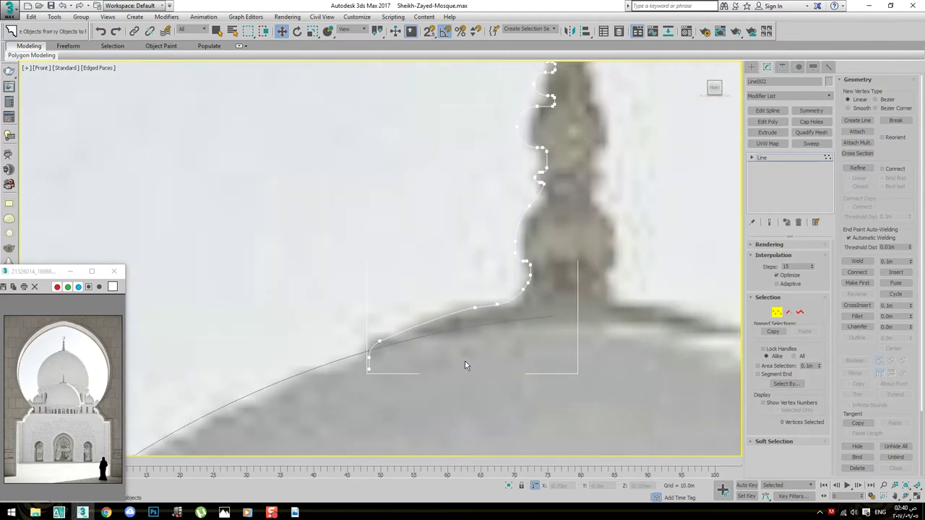
pyautogui.scroll(-2, 606, 174)
pyautogui.moveTo(611, 171); pyautogui.dragTo(605, 174, button='middle')
pyautogui.scroll(-3, 606, 174)
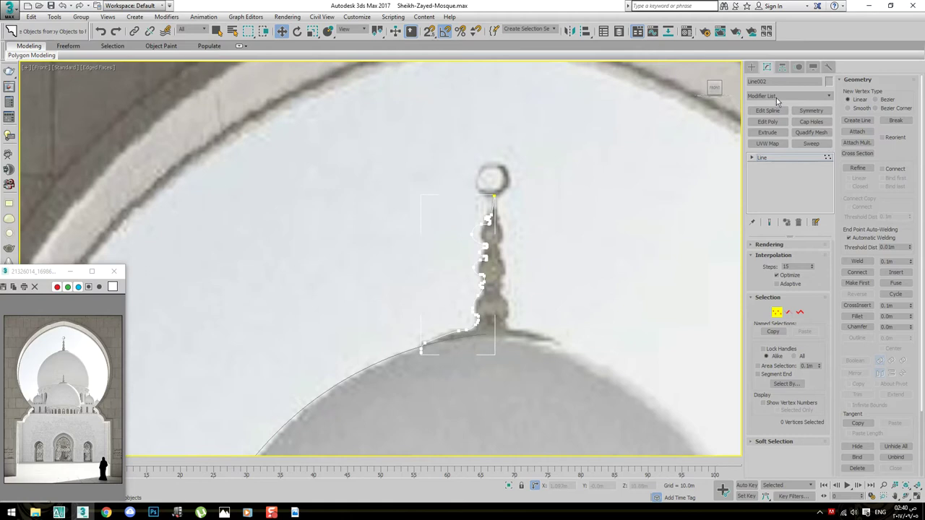
pyautogui.click(776, 98)
# Apply a Lathe modifier to Line002 and check it in wireframe
pyautogui.press('l')
pyautogui.press('Return')
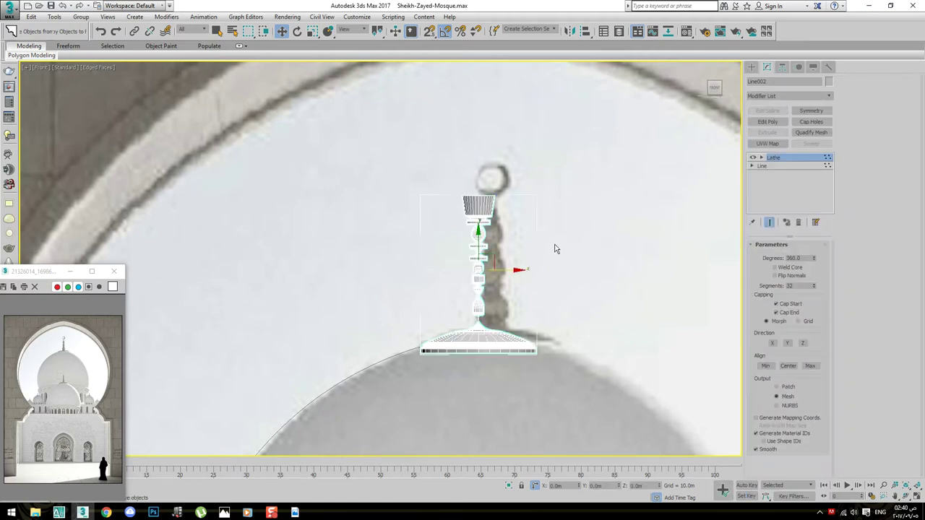
pyautogui.scroll(-4, 536, 289)
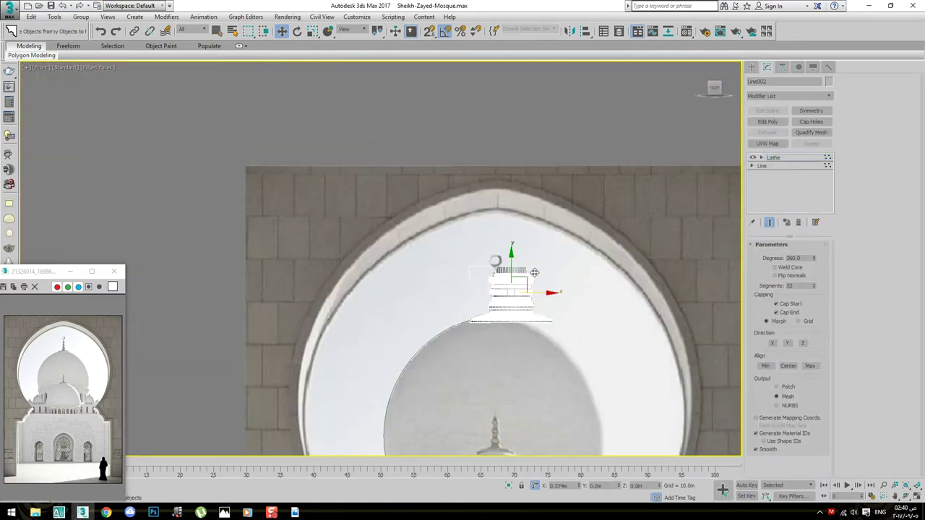
pyautogui.press('F3')
pyautogui.press('F3')
pyautogui.scroll(4, 506, 261)
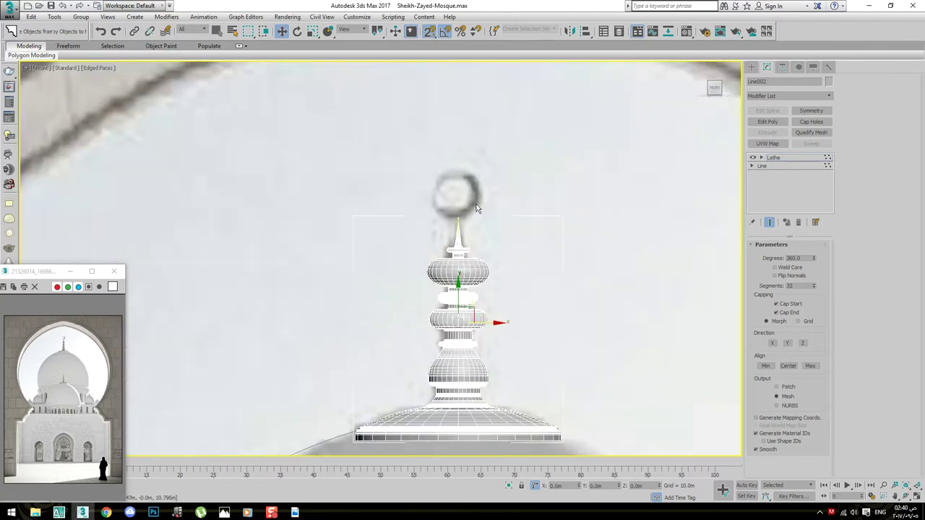
pyautogui.scroll(-2, 477, 209)
pyautogui.scroll(2, 487, 266)
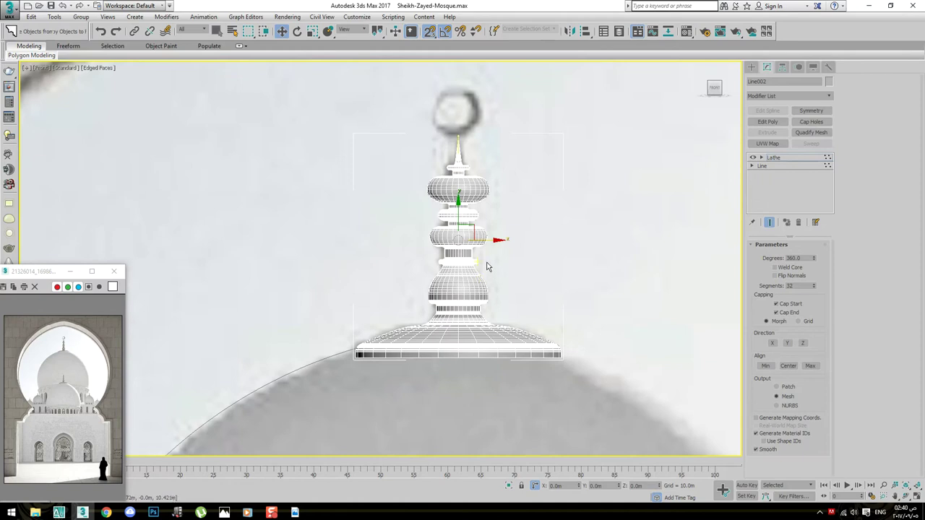
pyautogui.scroll(2, 474, 238)
pyautogui.press('F3')
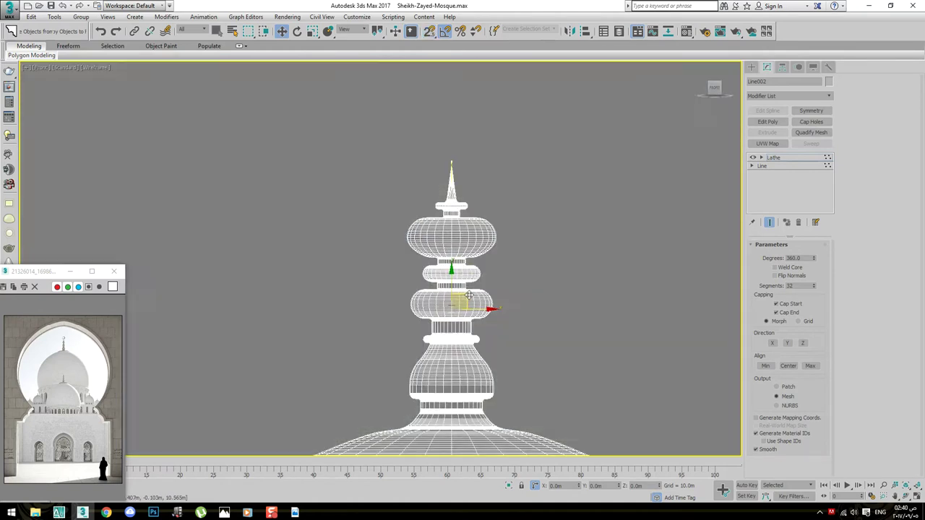
pyautogui.scroll(2, 469, 296)
pyautogui.press('F3')
# Nudge the lathed finial slightly right along X and review its shading
pyautogui.moveTo(477, 330); pyautogui.dragTo(485, 328)
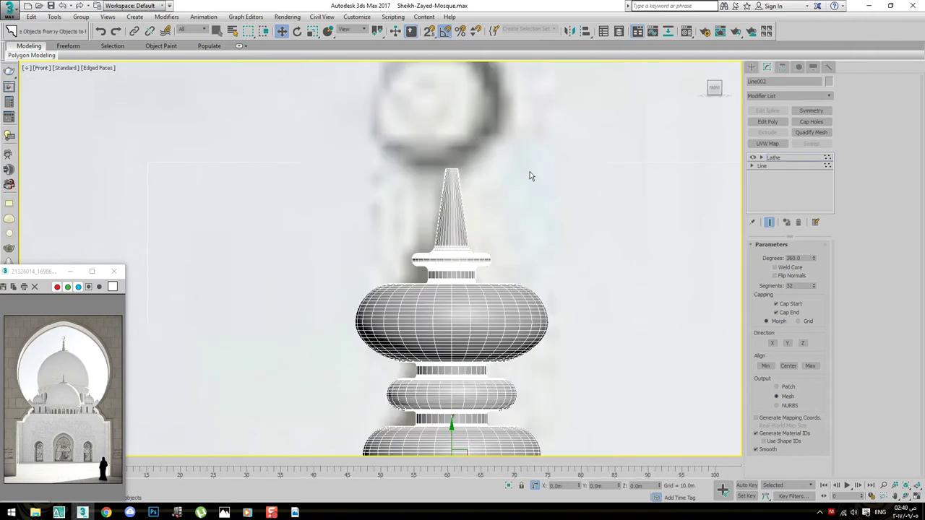
pyautogui.scroll(-2, 528, 176)
pyautogui.click(587, 195)
pyautogui.scroll(-2, 603, 184)
pyautogui.scroll(-2, 609, 188)
pyautogui.scroll(3, 616, 197)
pyautogui.press('F4')
pyautogui.scroll(3, 708, 219)
pyautogui.scroll(-2, 678, 252)
pyautogui.press('F4')
# Frame the whole lathed finial and reselect it
pyautogui.moveTo(665, 248); pyautogui.dragTo(579, 309, button='middle')
pyautogui.scroll(-1, 578, 318)
pyautogui.scroll(-1, 558, 326)
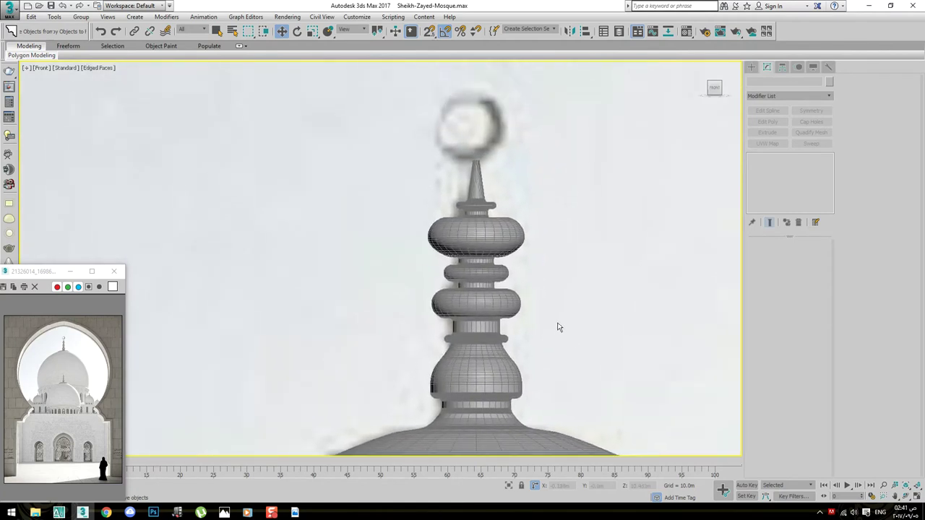
pyautogui.scroll(-1, 549, 318)
pyautogui.click(501, 209)
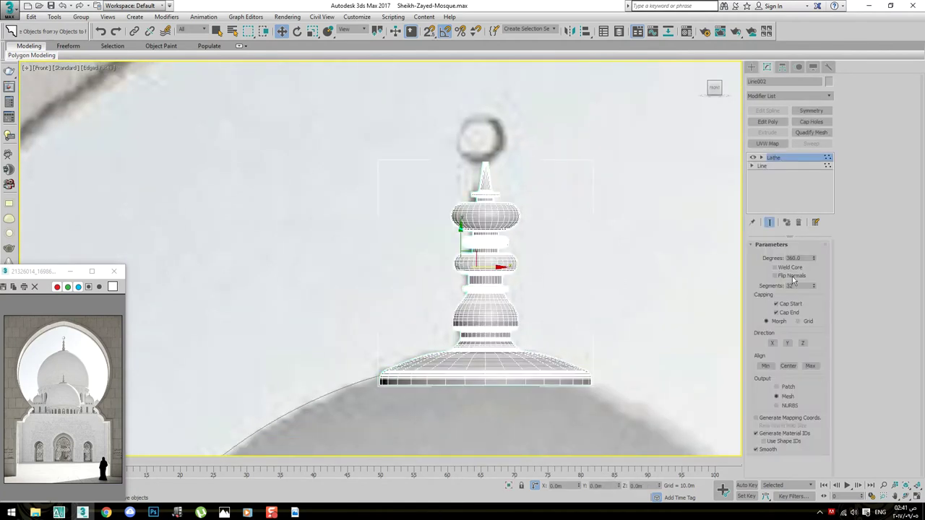
pyautogui.scroll(3, 416, 164)
pyautogui.moveTo(510, 245)
pyautogui.mouseDown(button='middle')
pyautogui.moveTo(558, 67)
pyautogui.moveTo(531, 114)
pyautogui.mouseUp(button='middle')
pyautogui.scroll(1, 557, 251)
# At Line002 vertex level with end result shown, lower the bulb underside vertices
pyautogui.click(751, 166)
pyautogui.click(771, 174)
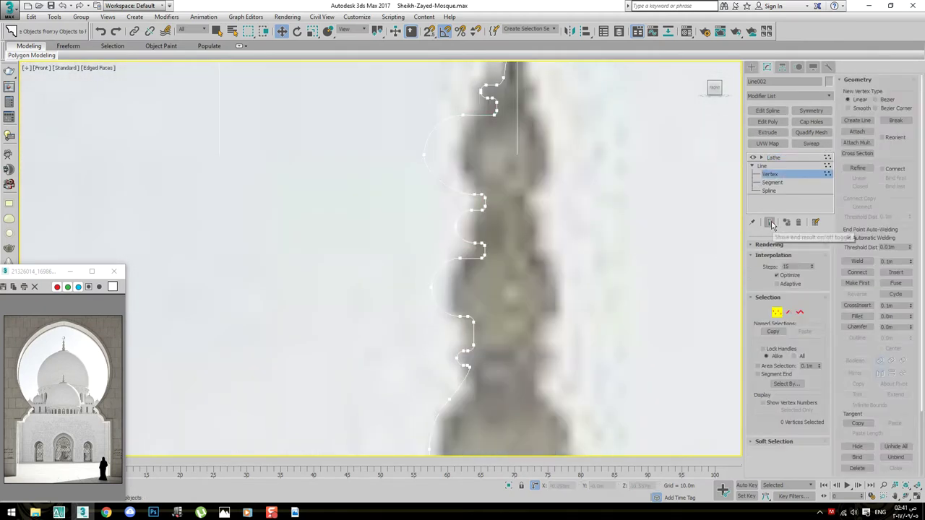
pyautogui.click(769, 223)
pyautogui.scroll(2, 305, 207)
pyautogui.scroll(3, 305, 208)
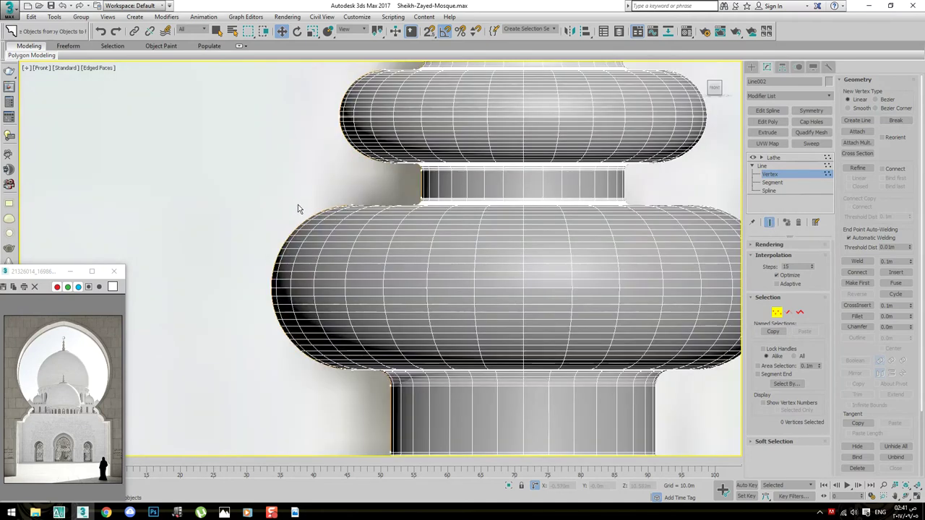
pyautogui.moveTo(470, 407); pyautogui.dragTo(471, 409)
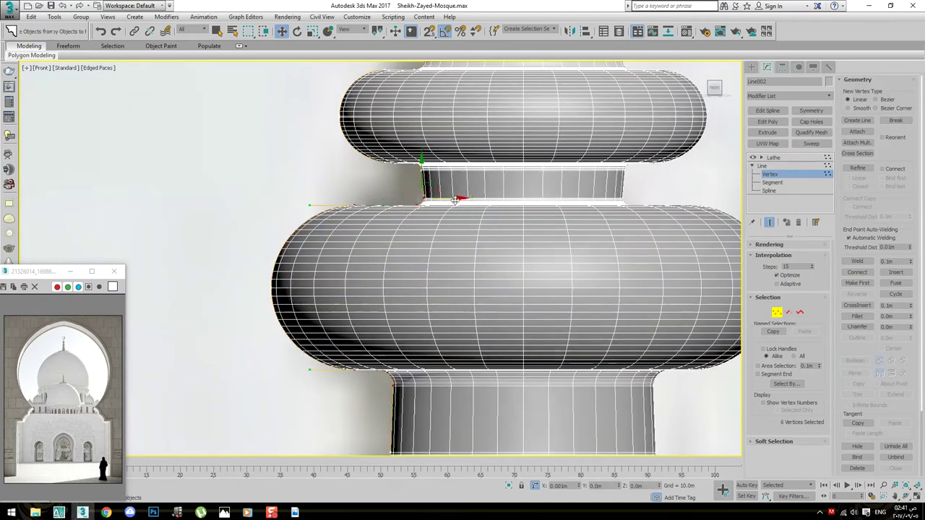
pyautogui.scroll(-3, 376, 289)
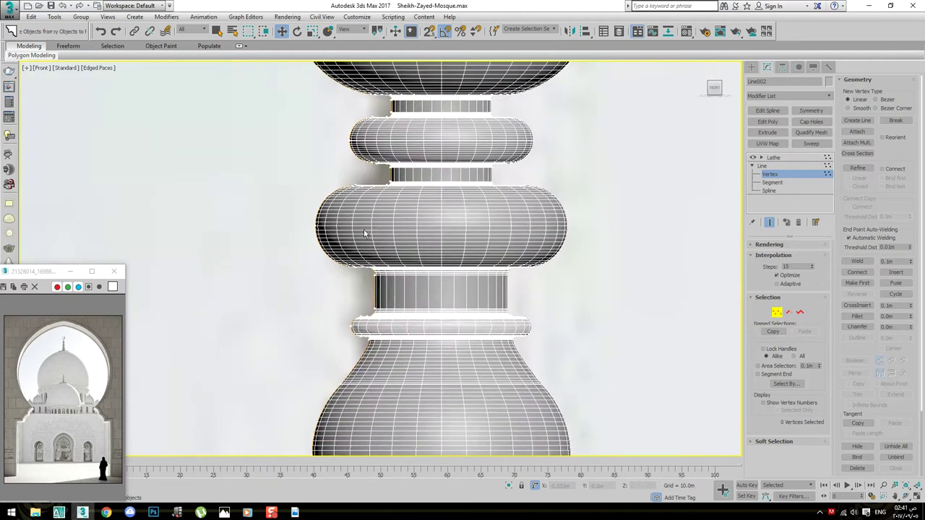
pyautogui.scroll(3, 382, 293)
pyautogui.moveTo(318, 297)
pyautogui.mouseDown()
pyautogui.moveTo(403, 277)
pyautogui.moveTo(295, 340)
pyautogui.mouseUp()
pyautogui.scroll(-4, 362, 289)
pyautogui.click(507, 123)
# Narrow the bulb by moving its left-edge vertex inward
pyautogui.scroll(3, 443, 234)
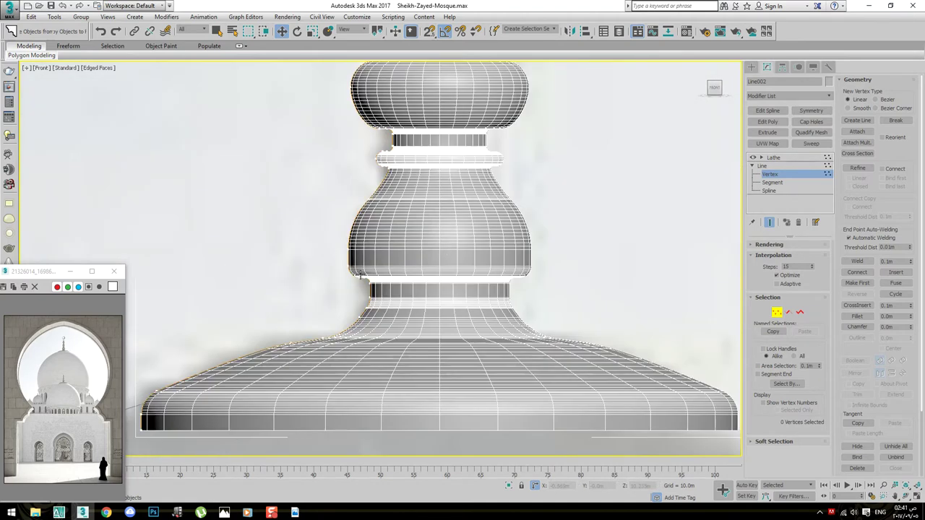
pyautogui.scroll(-3, 318, 234)
pyautogui.moveTo(390, 159); pyautogui.dragTo(404, 210, button='middle')
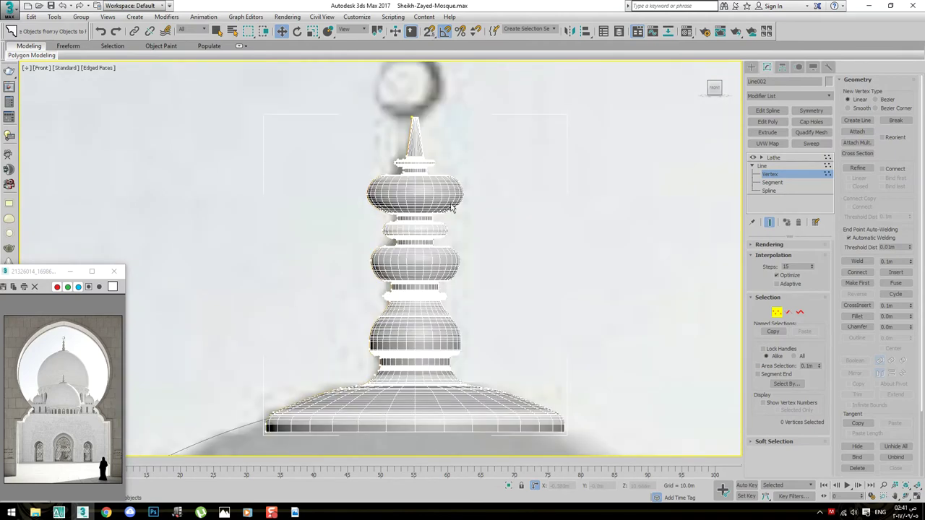
pyautogui.scroll(3, 431, 172)
pyautogui.scroll(2, 431, 172)
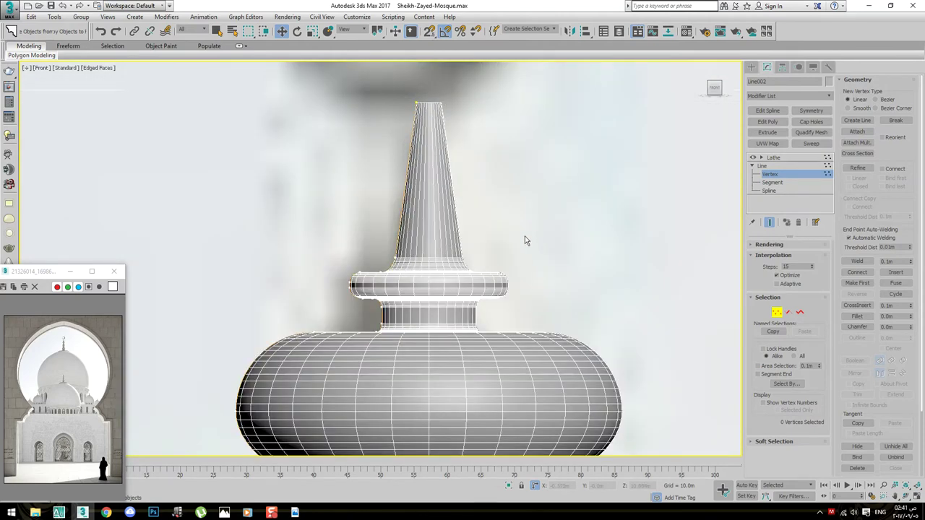
pyautogui.scroll(-3, 525, 241)
pyautogui.scroll(3, 353, 292)
pyautogui.scroll(2, 434, 204)
pyautogui.press('F3')
pyautogui.click(374, 196)
pyautogui.press('F3')
pyautogui.moveTo(397, 199); pyautogui.dragTo(433, 199)
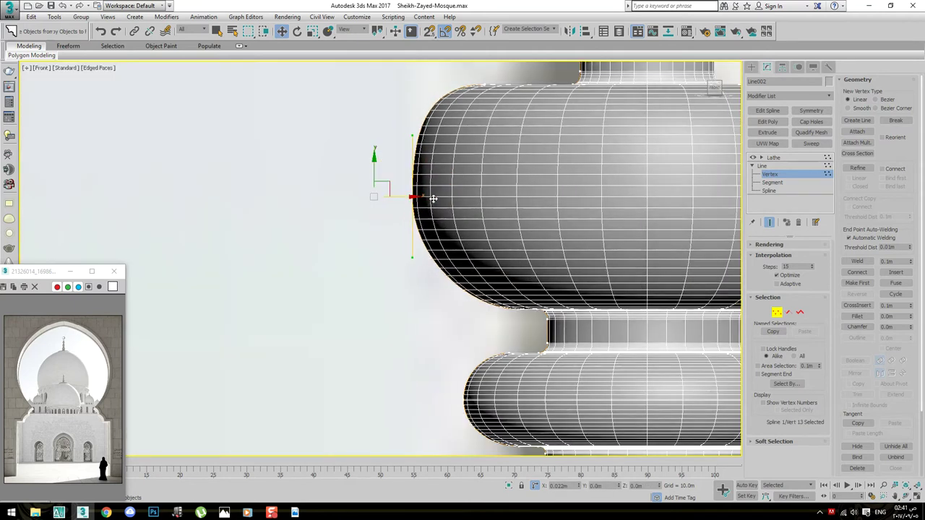
# Reselect the lathed finial and return to its profile vertices in wireframe
pyautogui.scroll(-2, 433, 198)
pyautogui.scroll(-2, 664, 185)
pyautogui.scroll(-2, 650, 192)
pyautogui.click(654, 195)
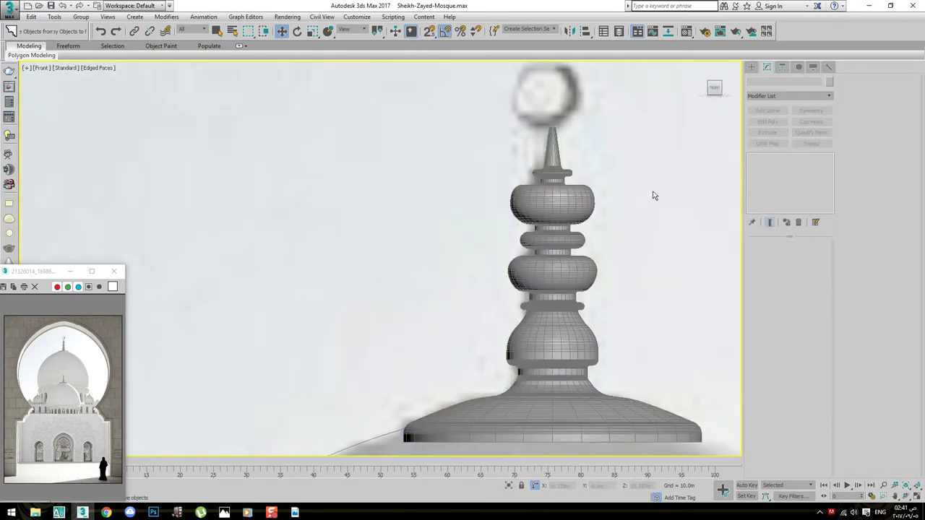
pyautogui.scroll(2, 651, 128)
pyautogui.scroll(2, 514, 116)
pyautogui.scroll(1, 516, 199)
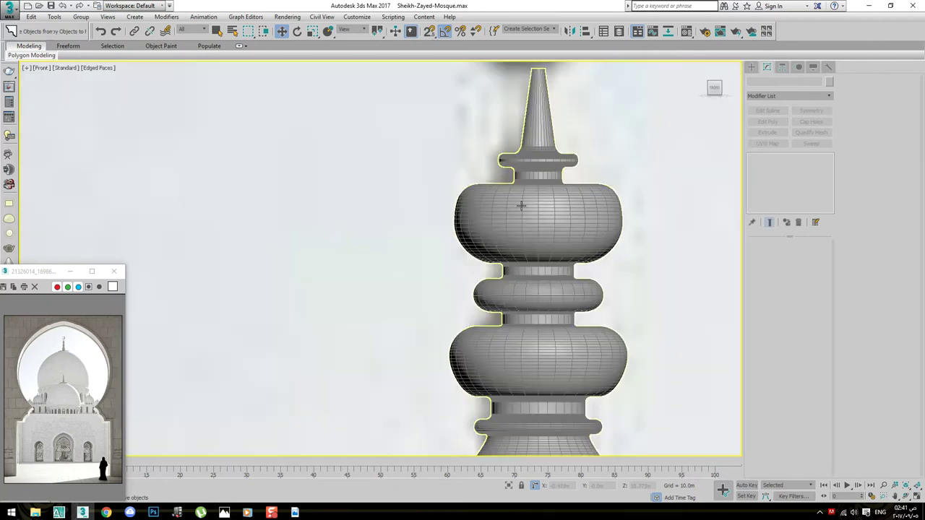
pyautogui.click(521, 206)
pyautogui.click(770, 174)
pyautogui.press('F3')
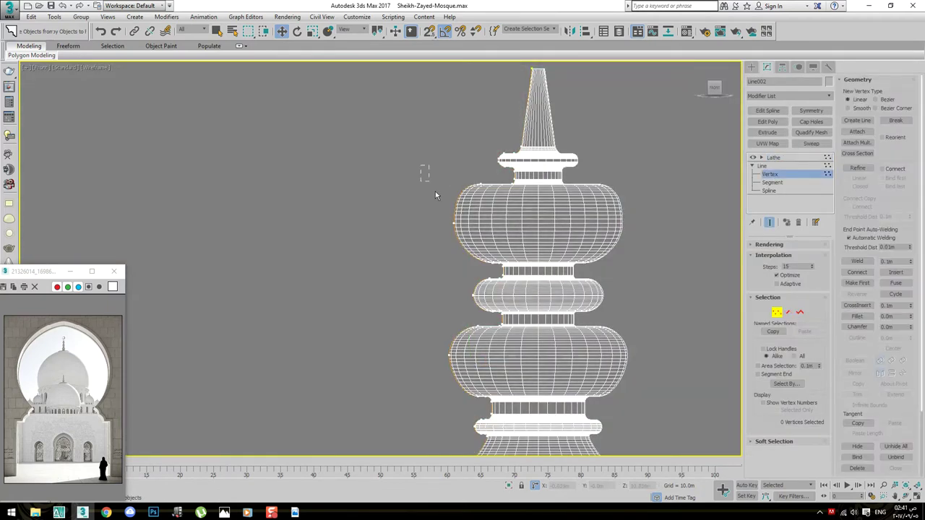
# Push the two vertices at the bulge top right along X to widen it
pyautogui.moveTo(485, 227); pyautogui.dragTo(485, 226)
pyautogui.scroll(3, 487, 175)
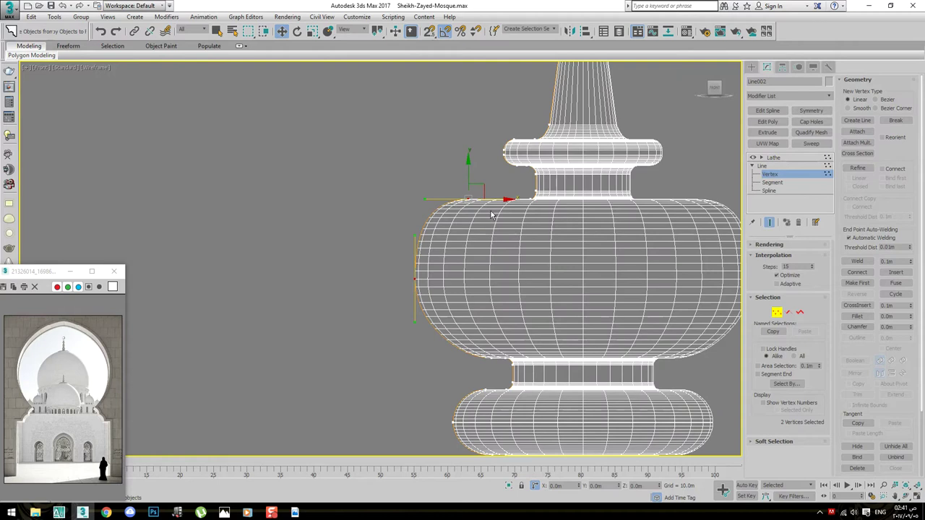
pyautogui.hotkey('ctrl', 'b')
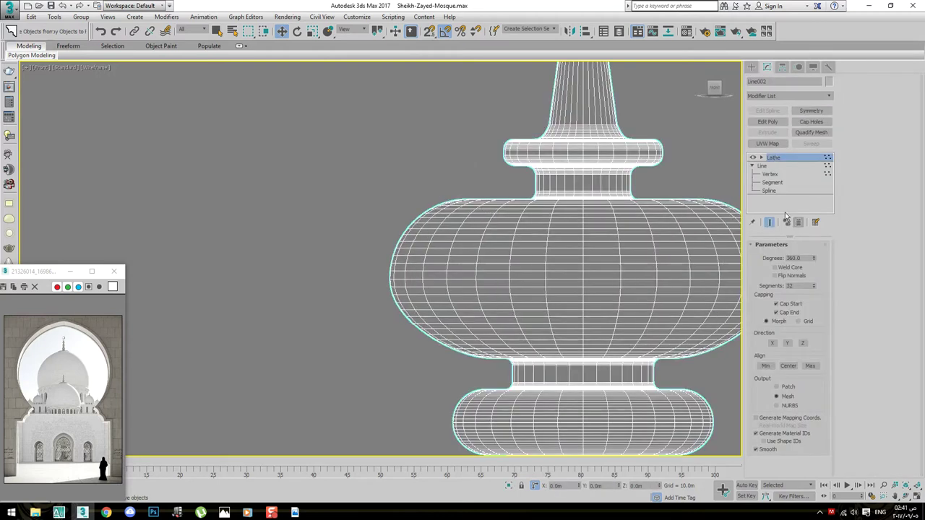
pyautogui.click(770, 174)
pyautogui.moveTo(368, 285); pyautogui.dragTo(456, 284)
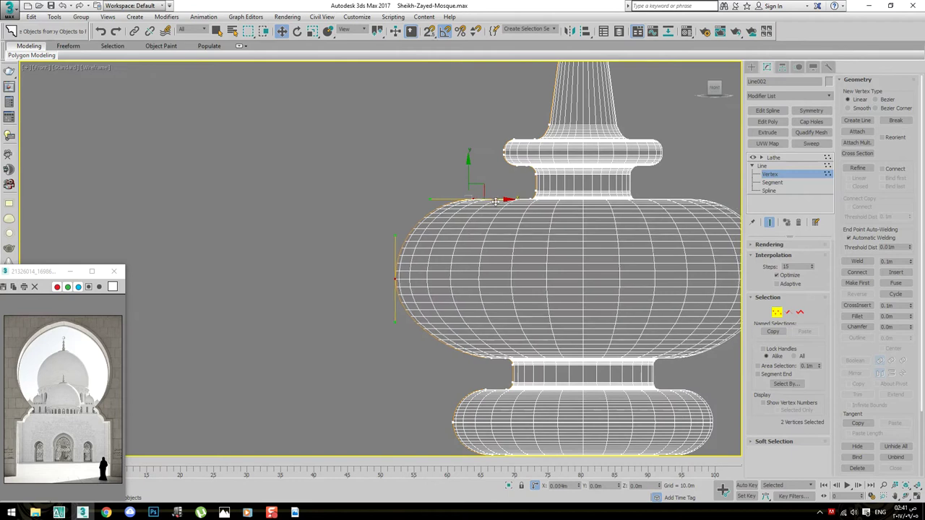
pyautogui.moveTo(495, 201); pyautogui.dragTo(525, 197)
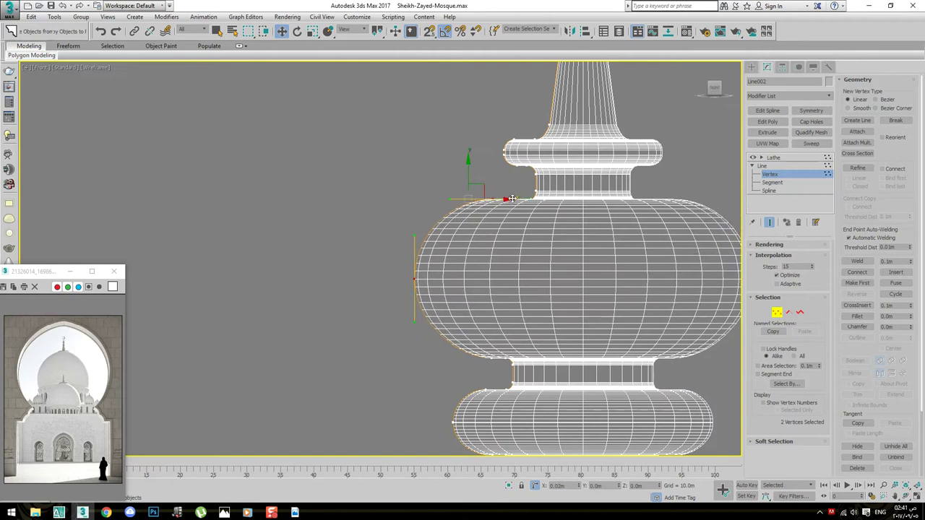
# Restore shaded display, exit vertex editing and deselect the finial
pyautogui.scroll(3, 525, 197)
pyautogui.scroll(2, 523, 183)
pyautogui.scroll(2, 506, 237)
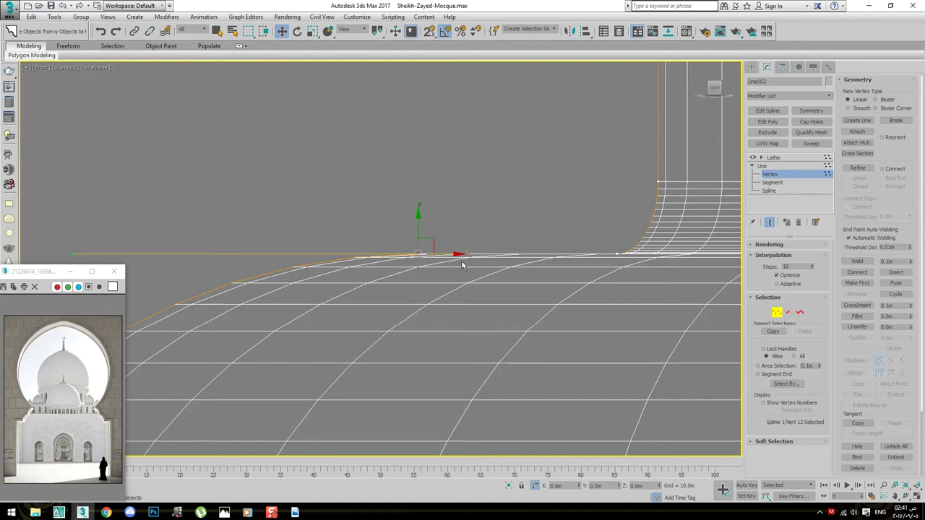
pyautogui.scroll(-3, 504, 218)
pyautogui.press('F3')
pyautogui.scroll(-4, 507, 219)
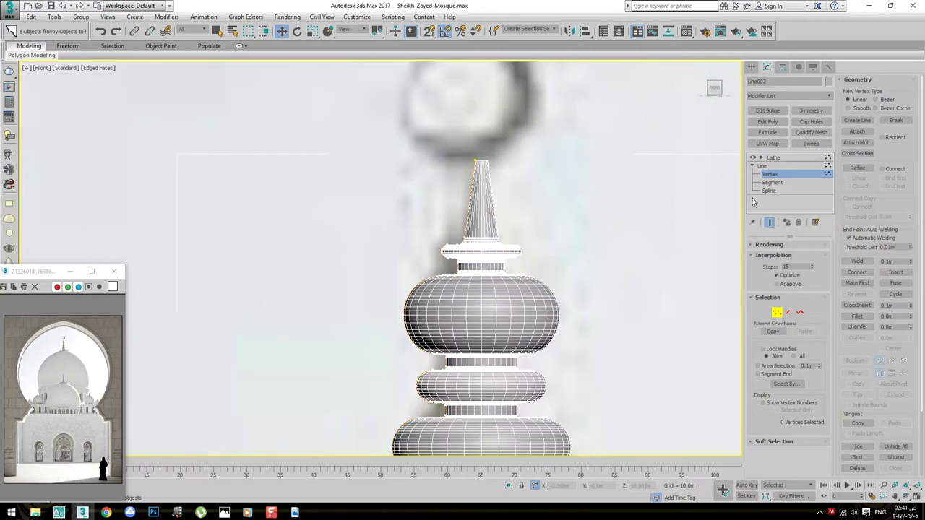
pyautogui.click(762, 165)
pyautogui.click(694, 162)
# Draw a circle just above the finial's spire tip, after abandoning an arc attempt
pyautogui.moveTo(477, 65); pyautogui.dragTo(493, 182, button='middle')
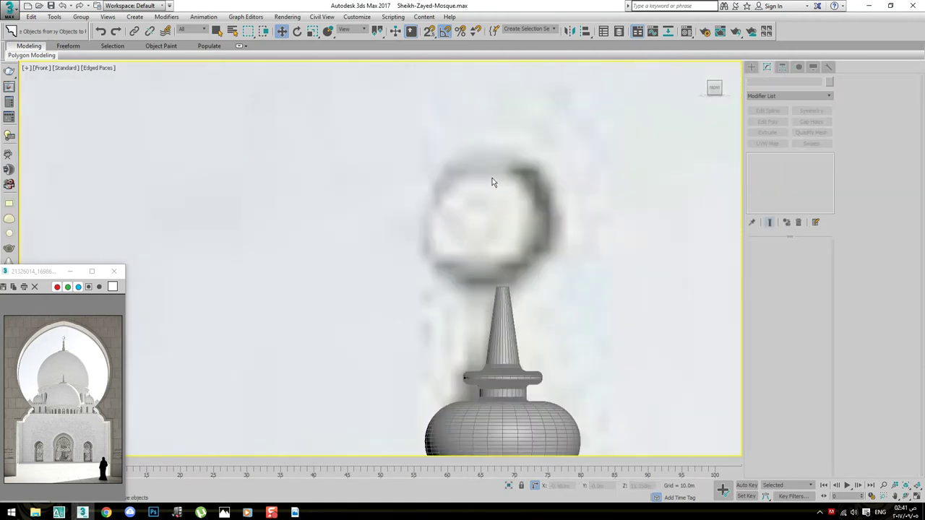
pyautogui.scroll(2, 492, 182)
pyautogui.rightClick(568, 233)
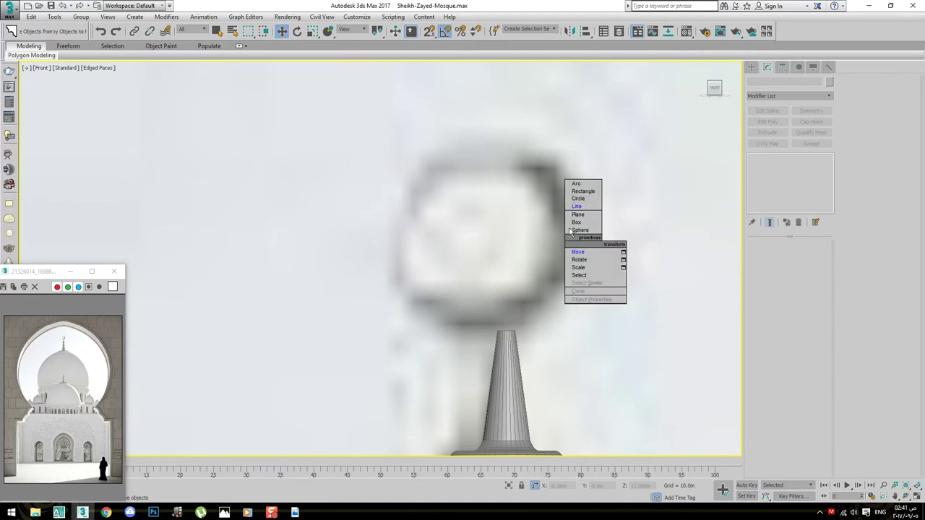
pyautogui.click(575, 189)
pyautogui.moveTo(470, 237); pyautogui.dragTo(513, 130)
pyautogui.rightClick(514, 130)
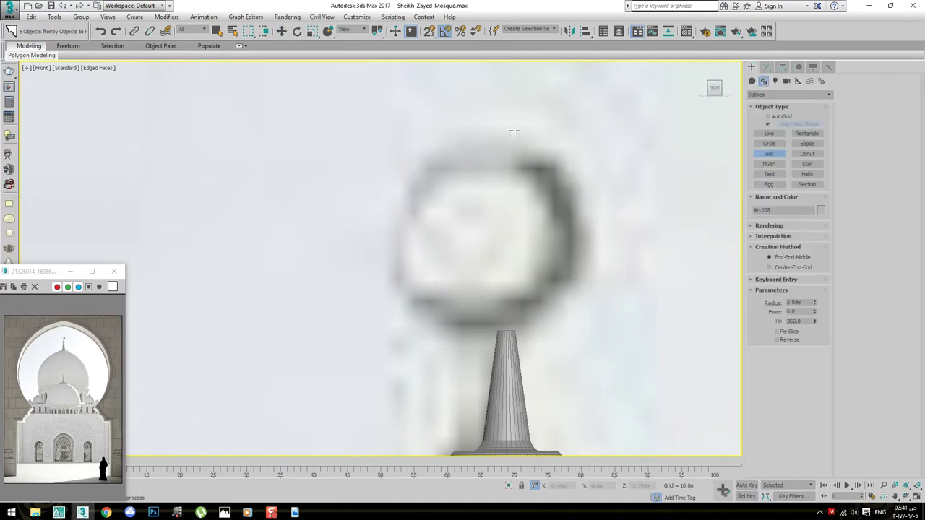
pyautogui.rightClick(497, 195)
pyautogui.click(506, 152)
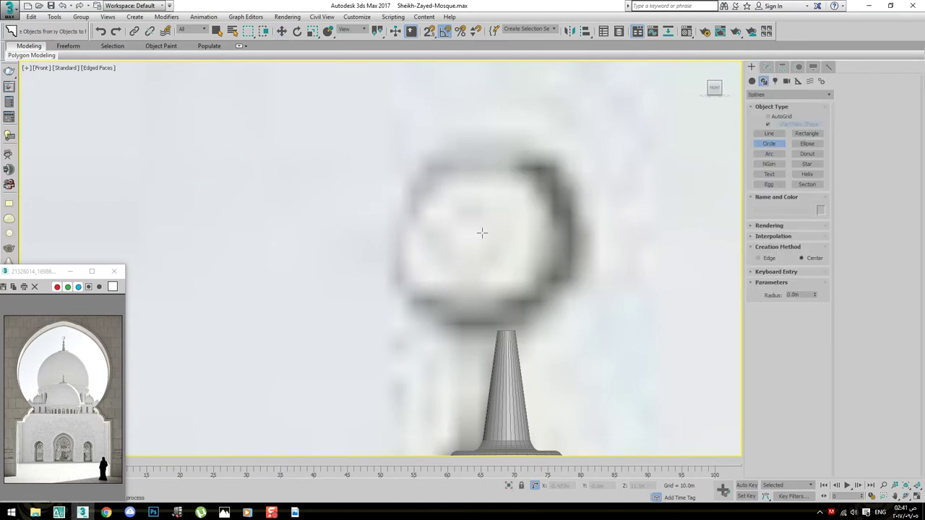
pyautogui.moveTo(483, 232); pyautogui.dragTo(523, 142)
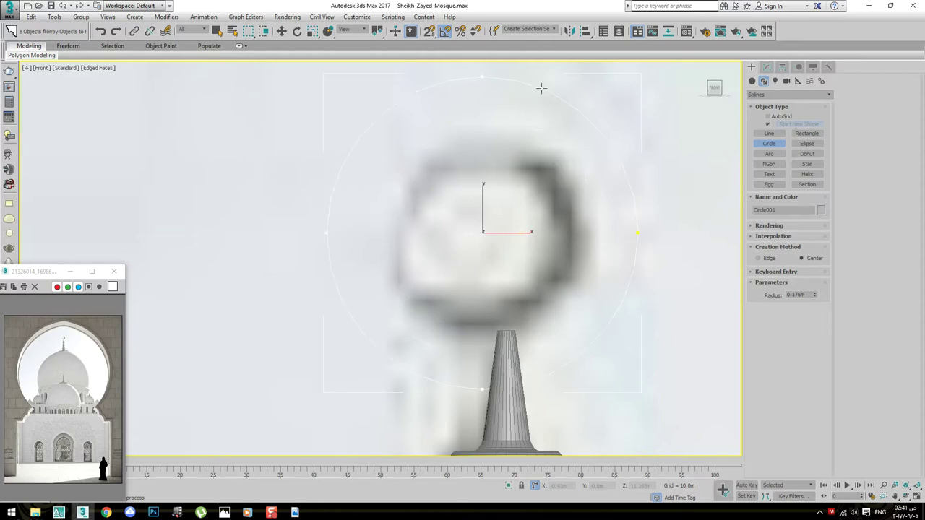
# Set the circle's radius to 0.12m, after trying 0.1m and 0.15m
pyautogui.scroll(-3, 728, 290)
pyautogui.scroll(2, 728, 289)
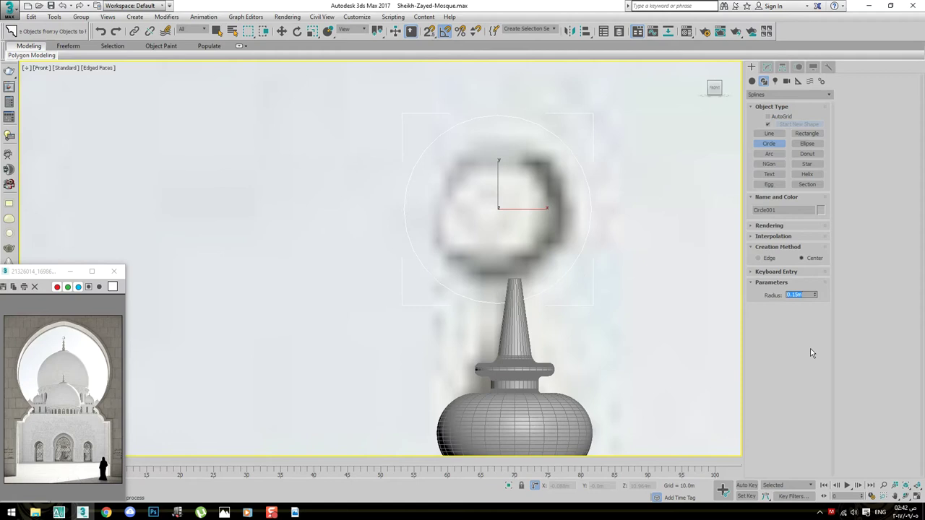
pyautogui.write('0.1')
pyautogui.press('Return')
pyautogui.write('0.15')
pyautogui.press('Return')
pyautogui.press('BackSpace')
pyautogui.write('0.12')
pyautogui.press('Return')
# Copy the circle offset up and to the left so the two circles overlap
pyautogui.scroll(2, 410, 224)
pyautogui.moveTo(375, 188); pyautogui.dragTo(443, 220)
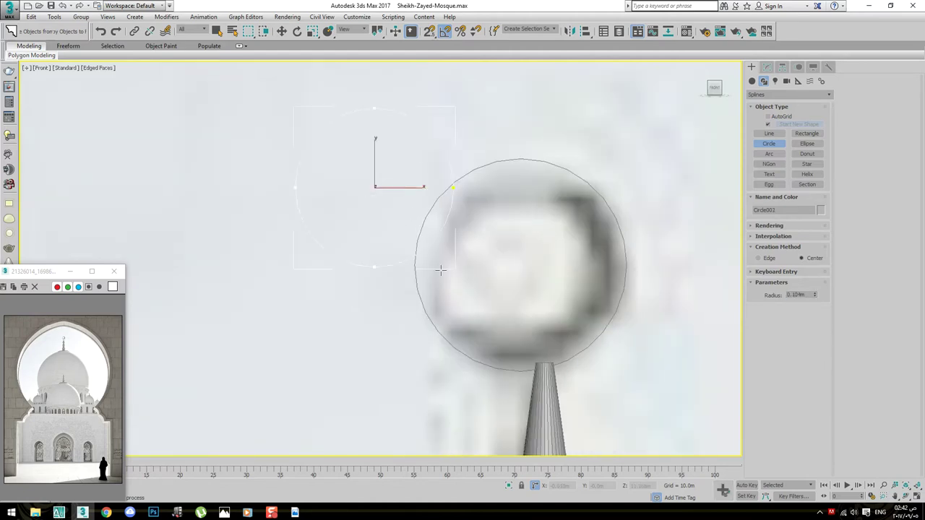
pyautogui.rightClick(477, 255)
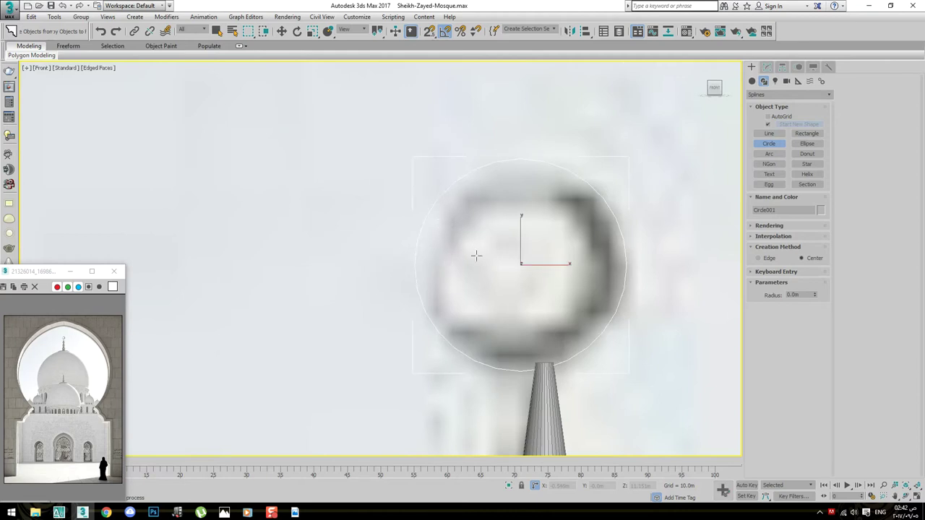
pyautogui.press('w')
pyautogui.keyDown('shift'); pyautogui.moveTo(530, 251); pyautogui.dragTo(483, 237); pyautogui.keyUp('shift')
# Add Edit Spline to the copied circle and attach the original circle to it
pyautogui.click(471, 299)
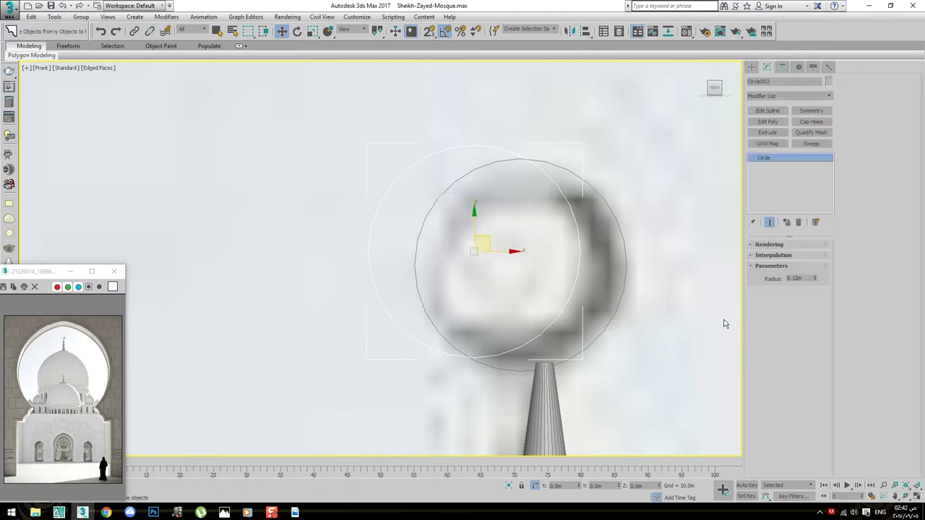
pyautogui.click(773, 256)
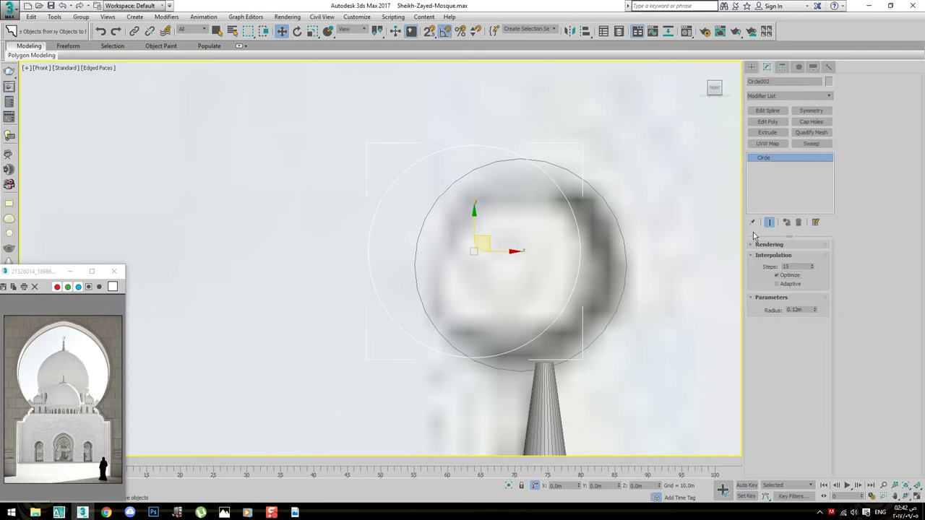
pyautogui.click(770, 112)
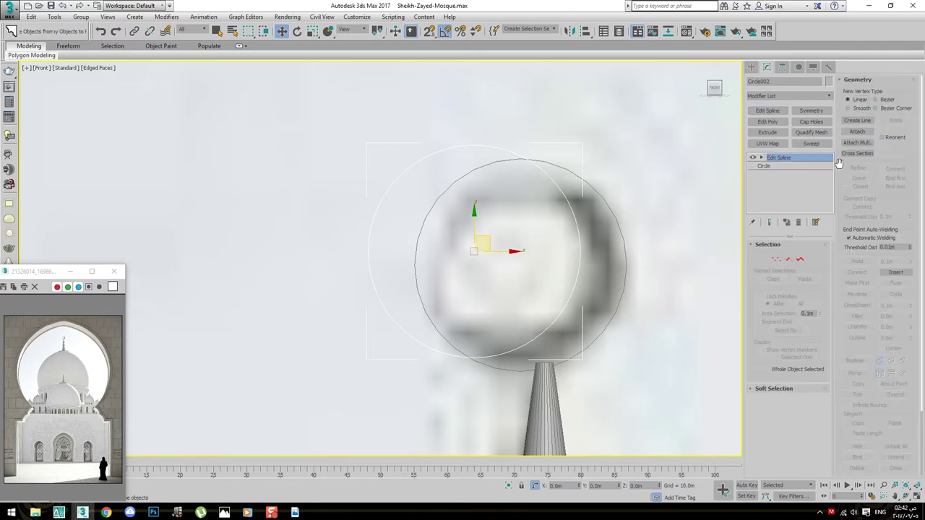
pyautogui.click(856, 132)
pyautogui.click(603, 203)
pyautogui.rightClick(611, 213)
# Trim the overlapping arcs at Spline level to leave a crescent outline
pyautogui.press('3')
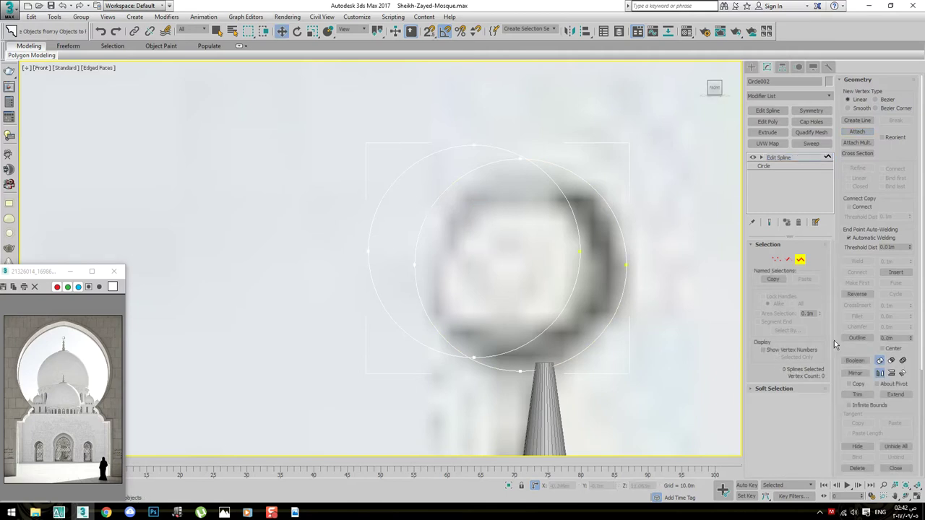
pyautogui.click(858, 395)
pyautogui.scroll(3, 476, 359)
pyautogui.moveTo(562, 230); pyautogui.dragTo(559, 266, button='middle')
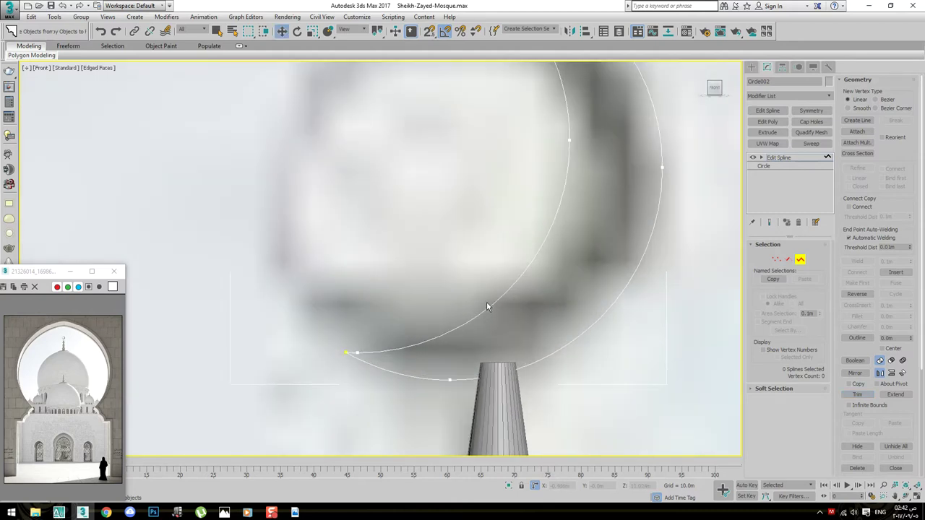
# Weld the crescent's vertices, joining the tip vertex onto its matching endpoint
pyautogui.press('1')
pyautogui.moveTo(296, 64); pyautogui.dragTo(615, 386)
pyautogui.click(857, 261)
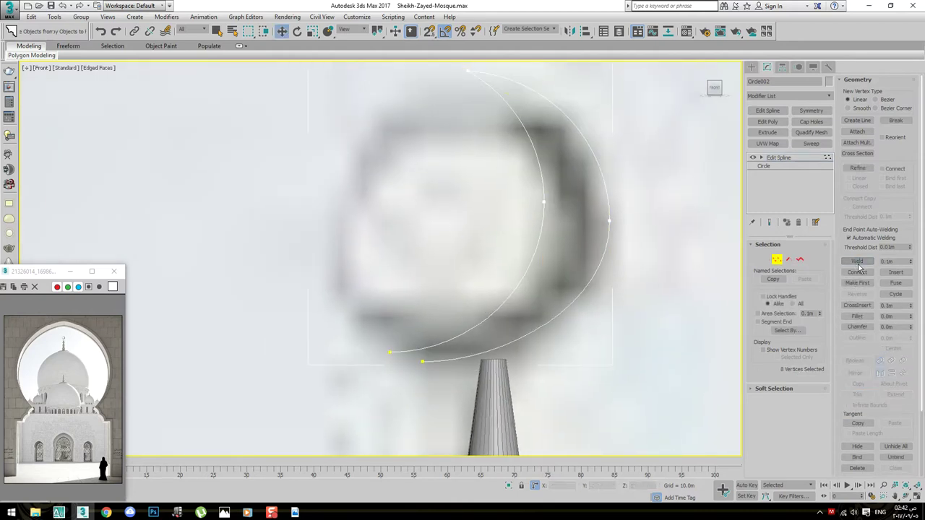
pyautogui.doubleClick(903, 263)
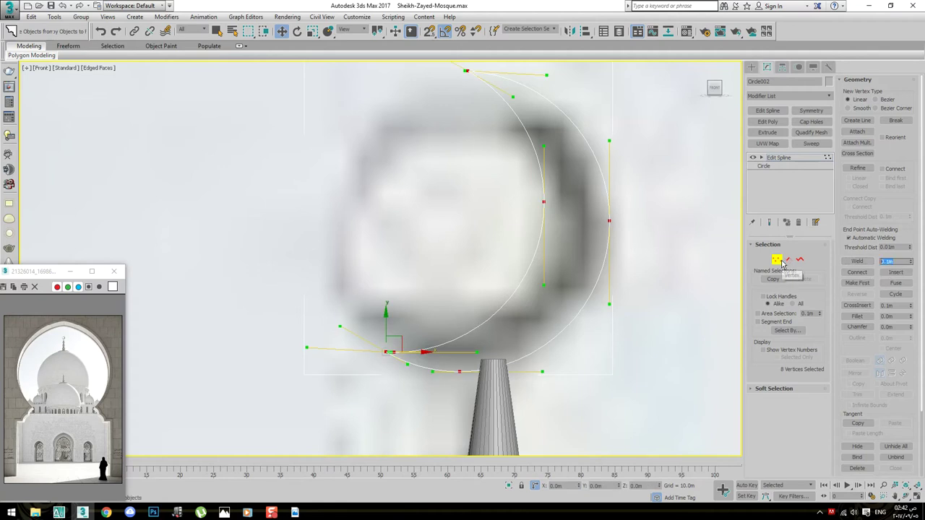
pyautogui.click(857, 262)
pyautogui.click(662, 305)
pyautogui.scroll(-3, 600, 318)
pyautogui.scroll(8, 540, 308)
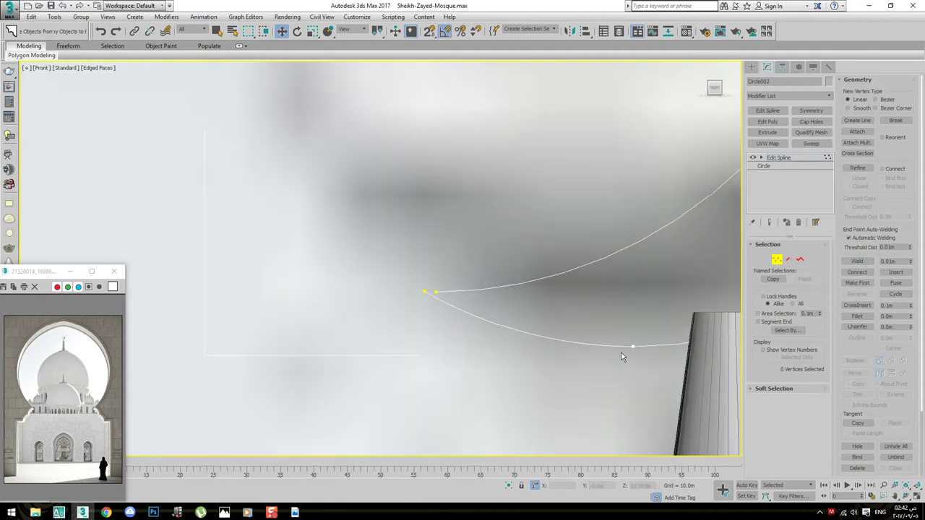
pyautogui.scroll(3, 542, 320)
pyautogui.click(338, 265)
pyautogui.moveTo(352, 248); pyautogui.dragTo(329, 248)
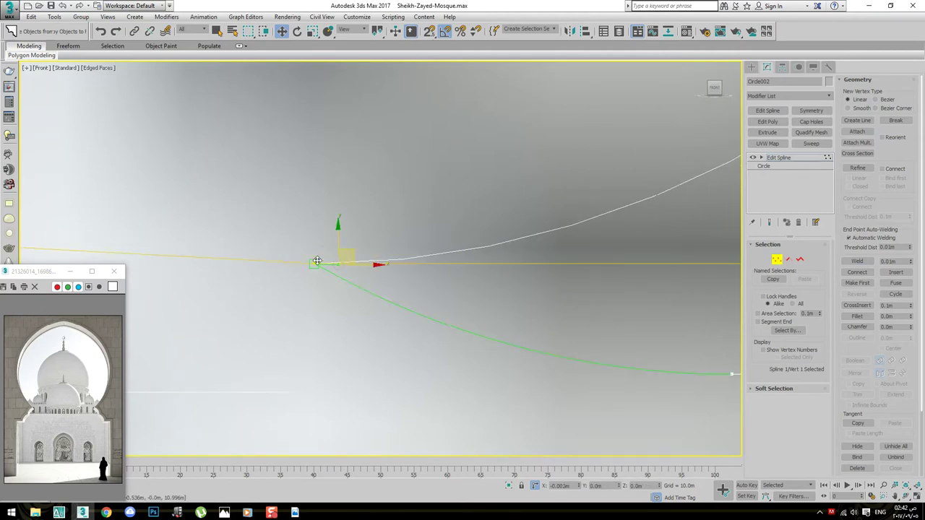
# Select all the crescent's curve segments in Segment mode
pyautogui.scroll(-5, 388, 223)
pyautogui.scroll(-3, 510, 256)
pyautogui.press('2')
pyautogui.moveTo(571, 207); pyautogui.dragTo(425, 338)
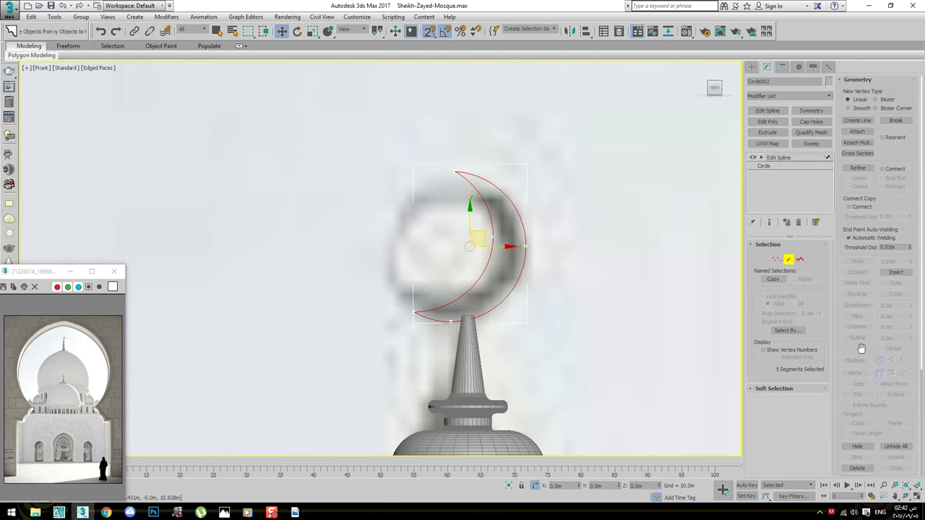
# Divide the crescent's selected segments and add an Extrude modifier at 0.0m depth
pyautogui.scroll(-3, 860, 376)
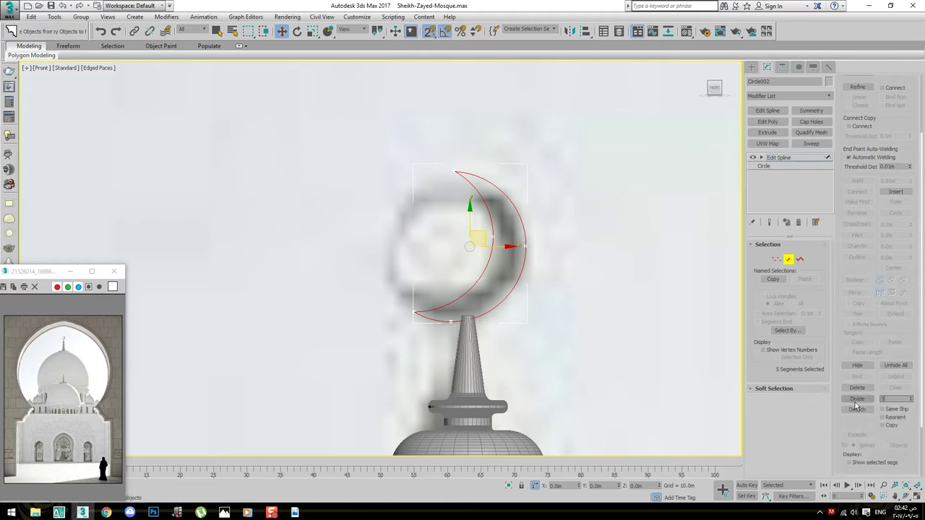
pyautogui.click(859, 400)
pyautogui.click(767, 133)
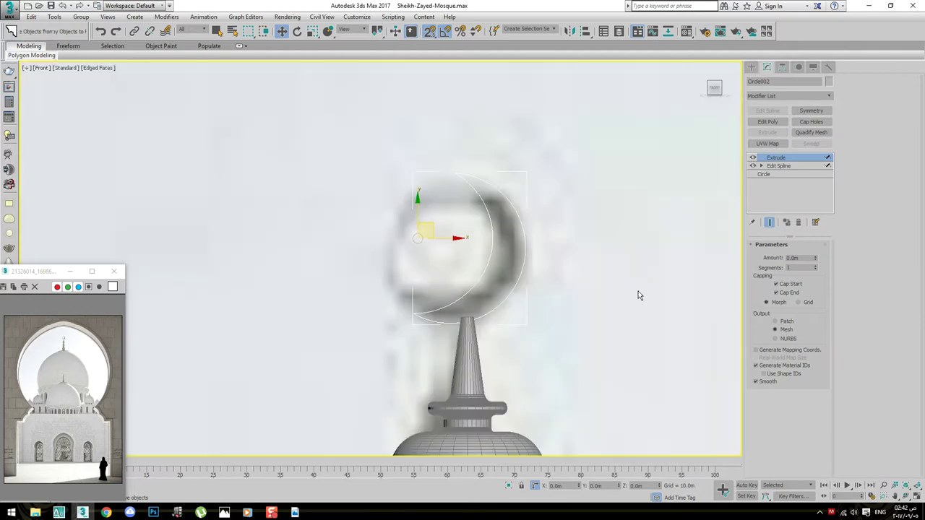
pyautogui.click(637, 295)
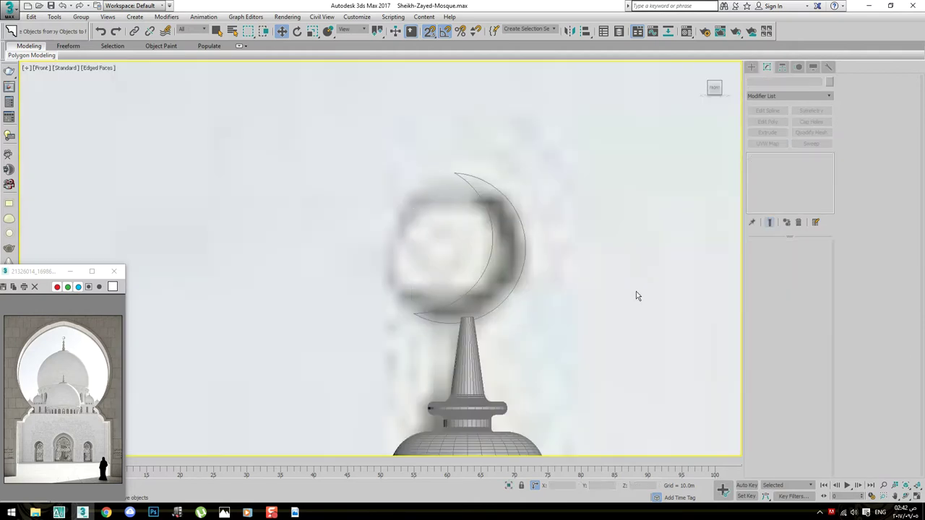
pyautogui.click(524, 263)
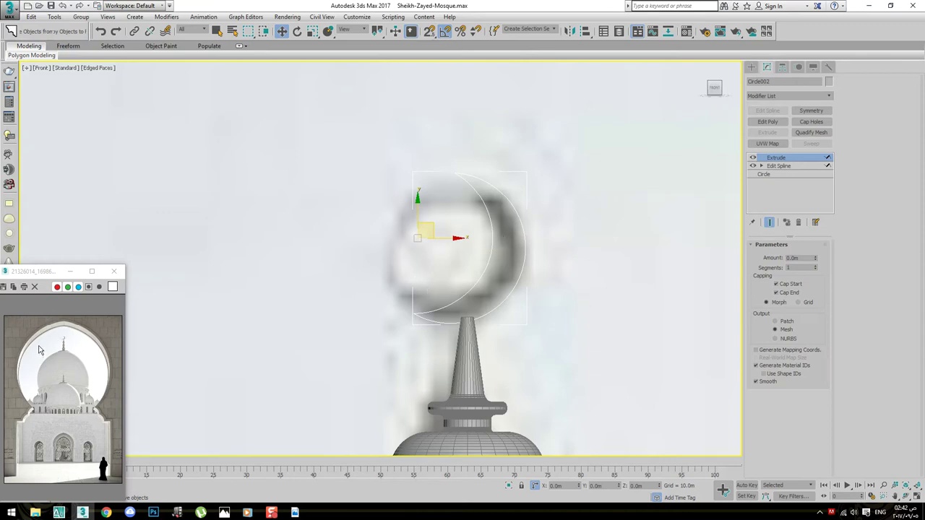
# Make a spare copy of the extruded crescent off to the right
pyautogui.scroll(2, 39, 350)
pyautogui.scroll(2, 65, 362)
pyautogui.scroll(2, 68, 369)
pyautogui.scroll(2, 71, 374)
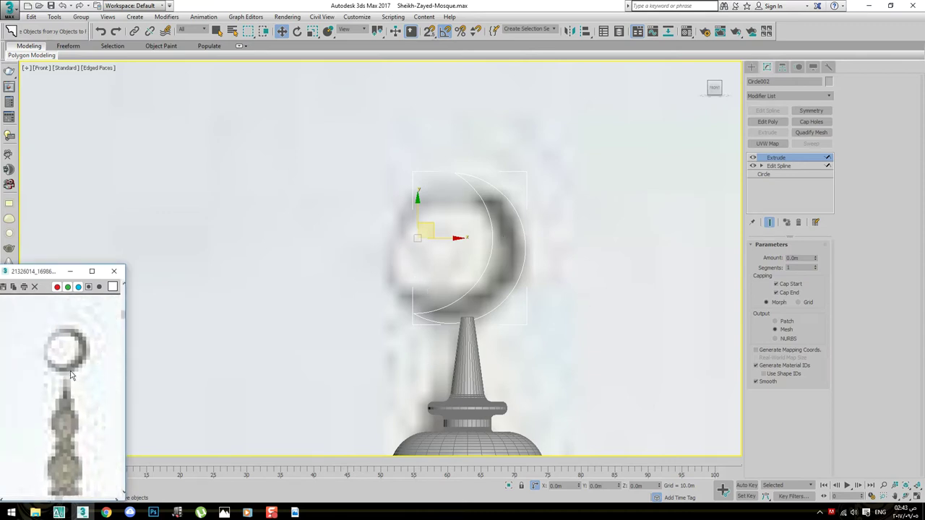
pyautogui.scroll(-3, 93, 347)
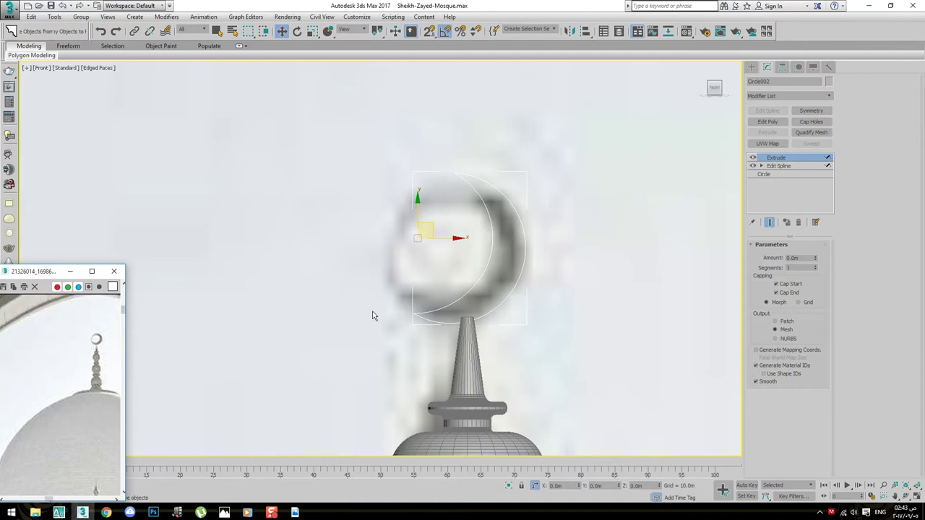
pyautogui.click(628, 279)
pyautogui.hotkey('ctrl', 'z')
pyautogui.hotkey('ctrl', 'y')
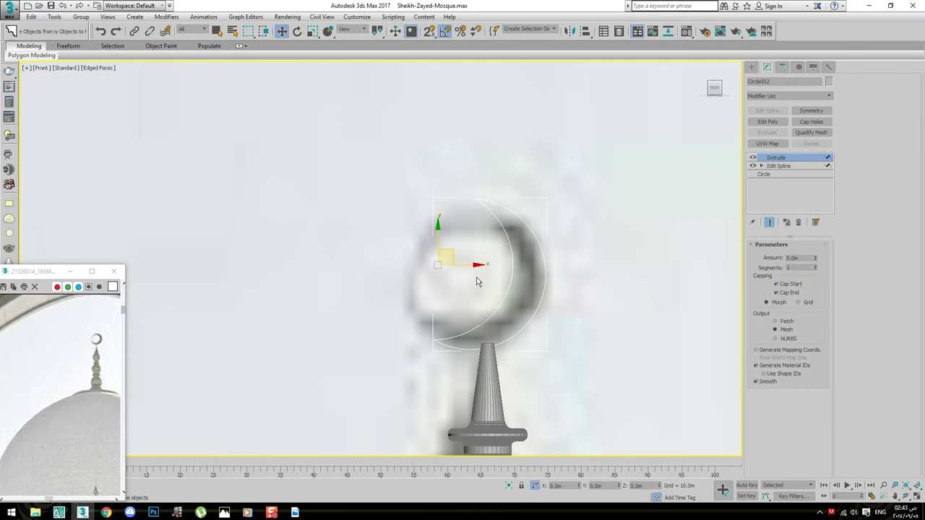
pyautogui.keyDown('shift'); pyautogui.moveTo(477, 282); pyautogui.dragTo(628, 288); pyautogui.keyUp('shift')
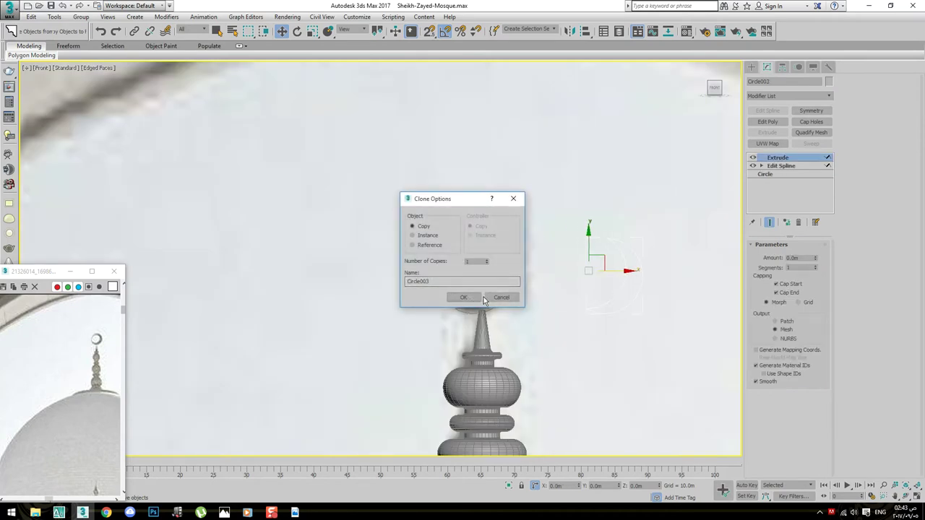
pyautogui.click(479, 297)
# Draw a circle around the finial's orb and clone it in place
pyautogui.click(459, 274)
pyautogui.scroll(3, 492, 278)
pyautogui.rightClick(492, 278)
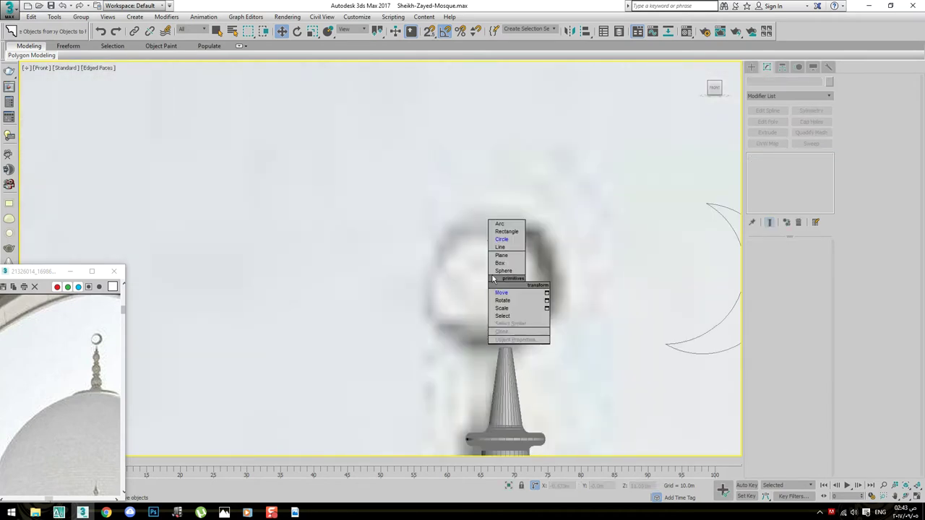
pyautogui.click(507, 232)
pyautogui.moveTo(488, 277); pyautogui.dragTo(527, 211)
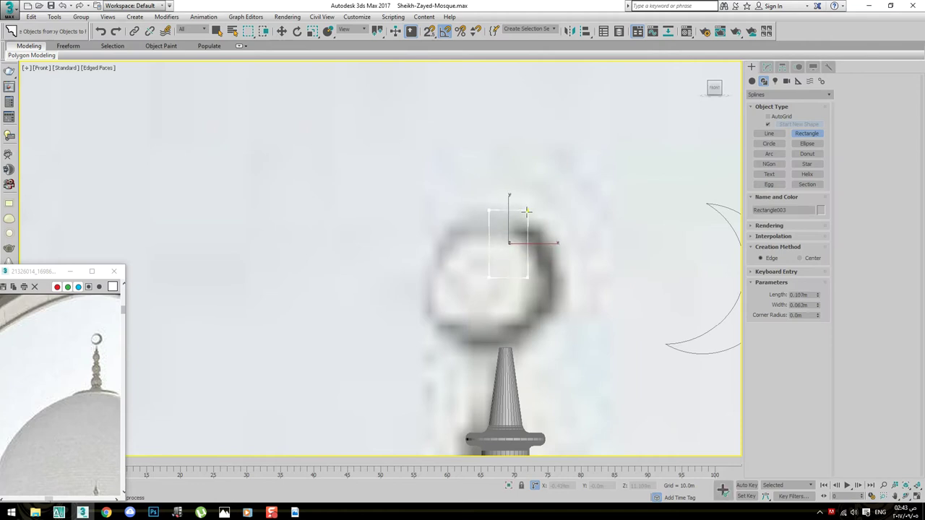
pyautogui.rightClick(496, 248)
pyautogui.click(508, 211)
pyautogui.moveTo(492, 280)
pyautogui.mouseDown()
pyautogui.moveTo(539, 216)
pyautogui.moveTo(539, 238)
pyautogui.mouseUp()
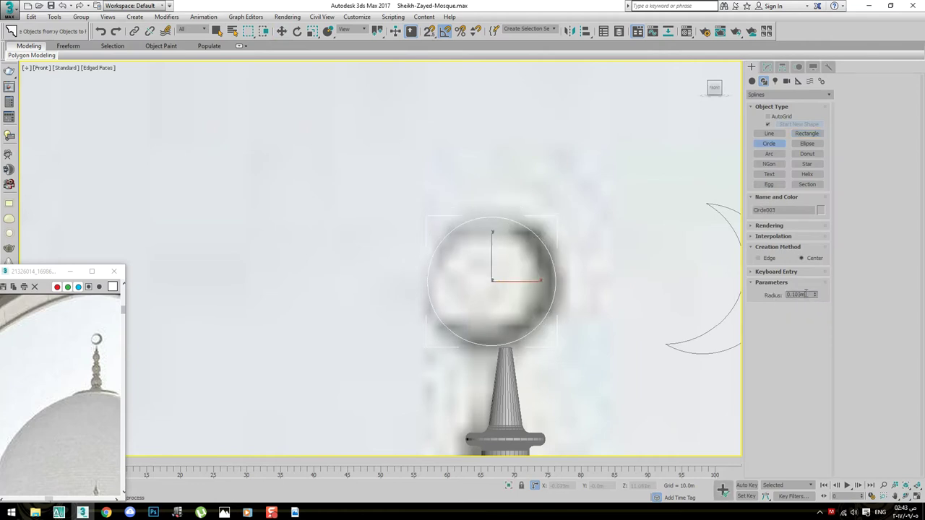
pyautogui.moveTo(793, 351); pyautogui.dragTo(561, 299)
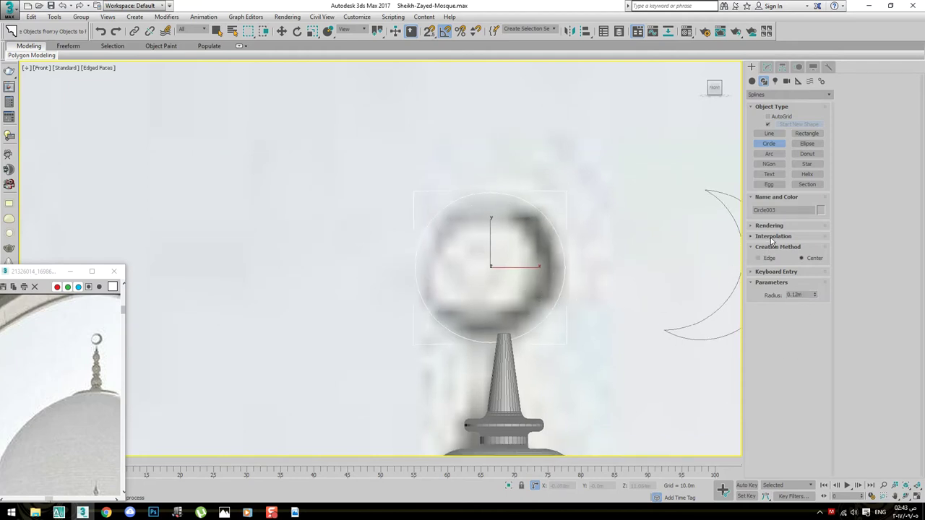
pyautogui.click(772, 237)
pyautogui.press('w')
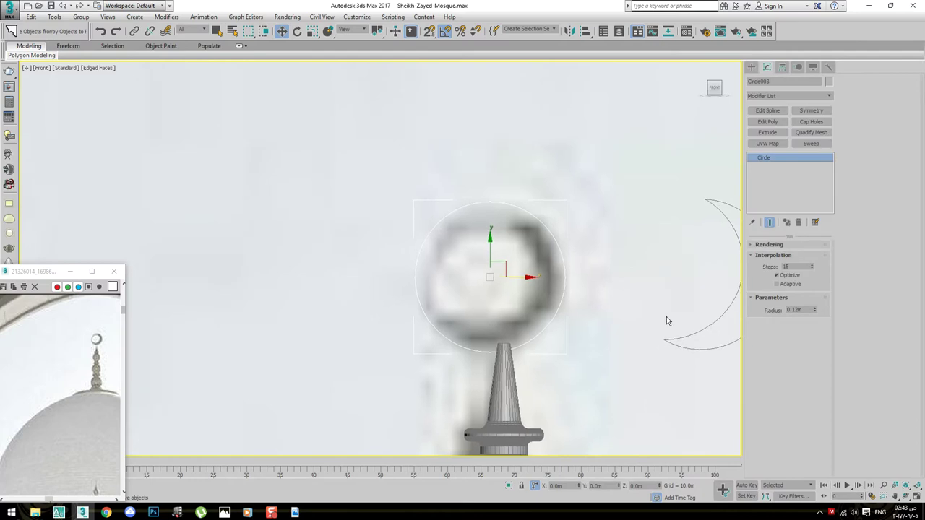
pyautogui.keyDown('shift'); pyautogui.moveTo(492, 279); pyautogui.dragTo(499, 278); pyautogui.keyUp('shift')
# Set the two circle radii to 0.11m and 0.09m
pyautogui.doubleClick(803, 311)
pyautogui.write('0.11')
pyautogui.press('Return')
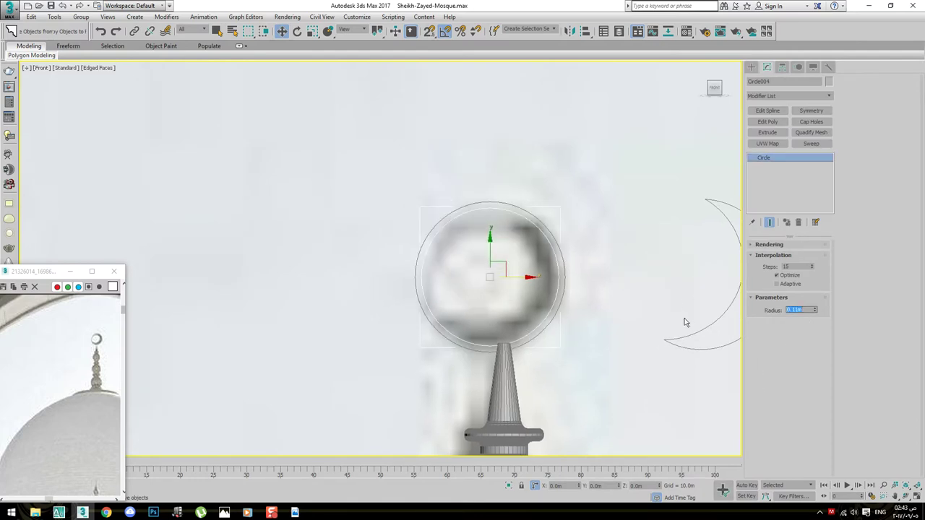
pyautogui.scroll(-2, 484, 289)
pyautogui.scroll(4, 470, 275)
pyautogui.moveTo(549, 309)
pyautogui.mouseDown()
pyautogui.moveTo(491, 292)
pyautogui.moveTo(529, 307)
pyautogui.mouseUp()
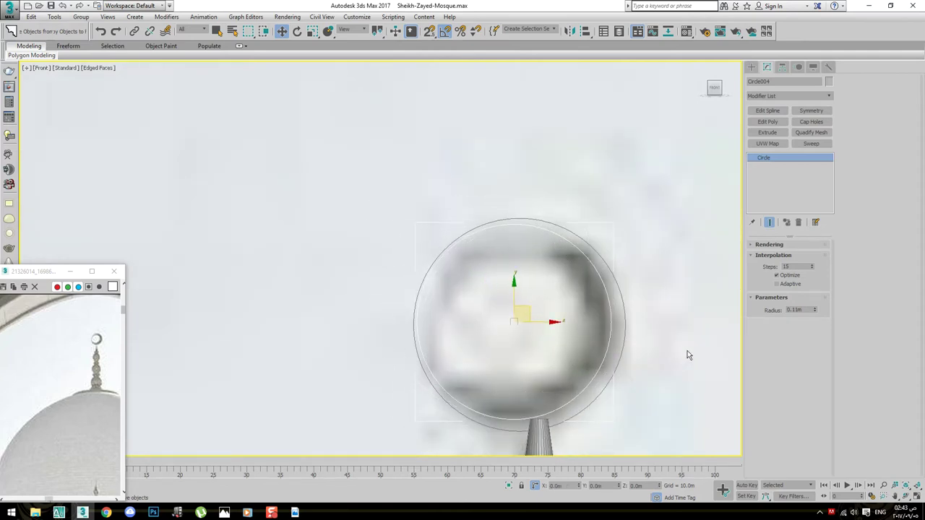
pyautogui.write('0.09')
pyautogui.press('Return')
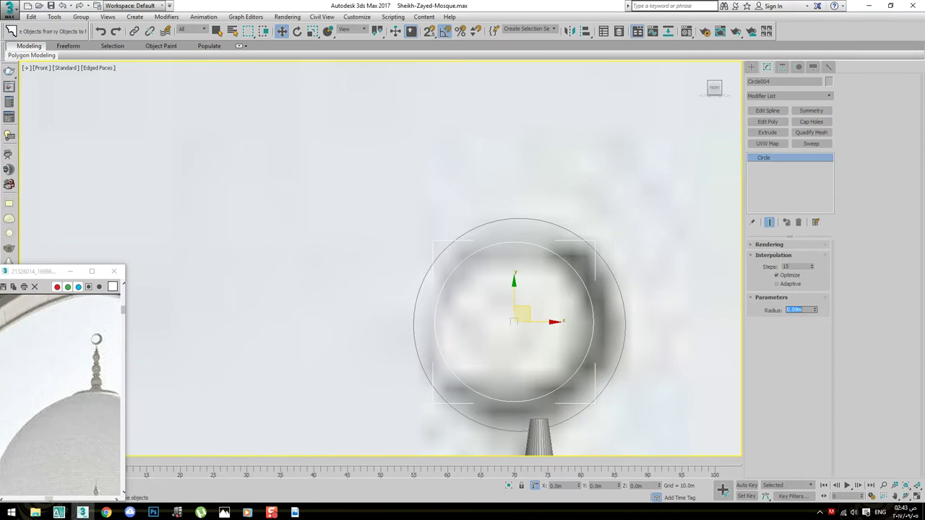
pyautogui.moveTo(528, 306); pyautogui.dragTo(493, 267, button='middle')
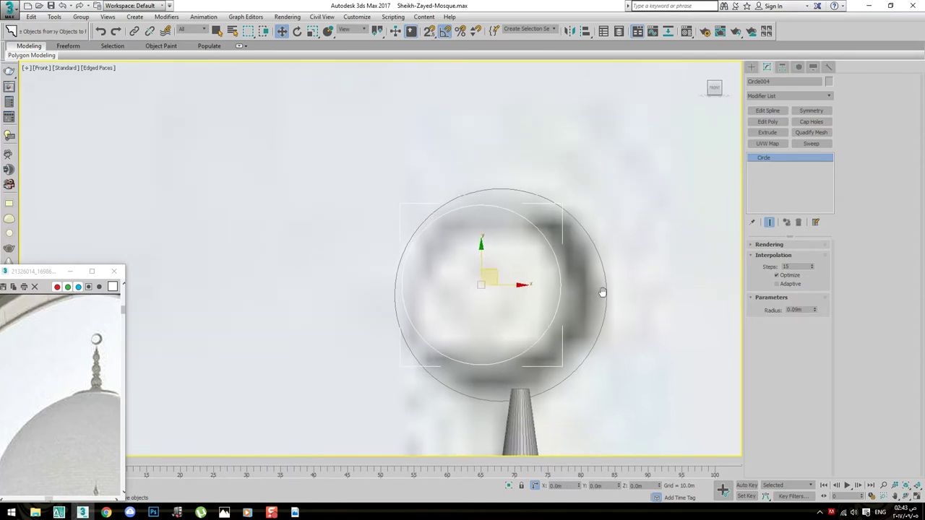
# Add Edit Spline to the inner circle and attach the outer circle to it
pyautogui.click(767, 110)
pyautogui.click(853, 134)
pyautogui.rightClick(666, 247)
# Extrude the attached circles into a ring 0.05m thick
pyautogui.click(768, 132)
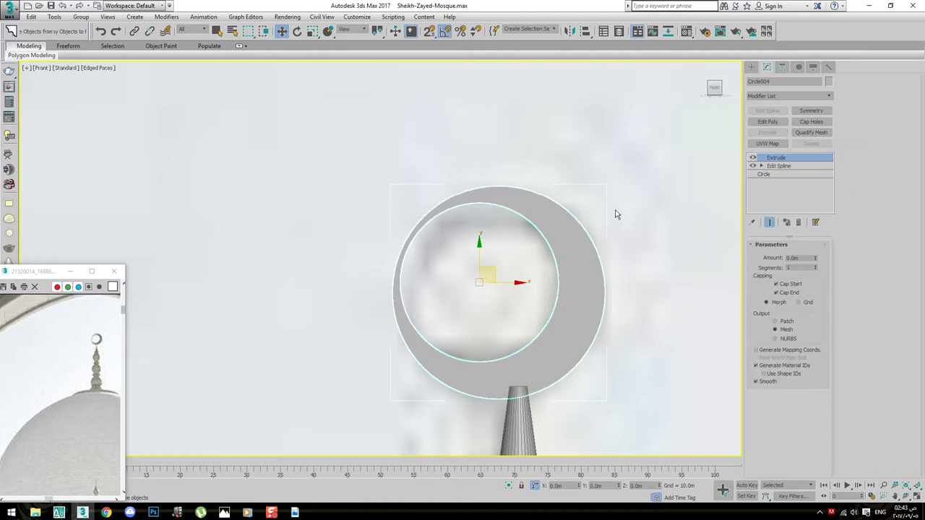
pyautogui.scroll(-2, 614, 210)
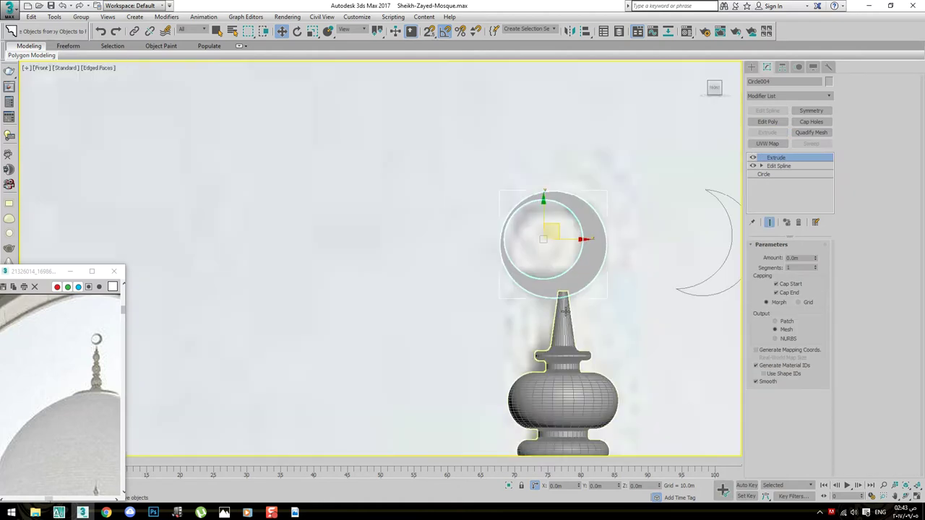
pyautogui.press('t')
pyautogui.doubleClick(792, 258)
pyautogui.write('0.05')
pyautogui.press('Return')
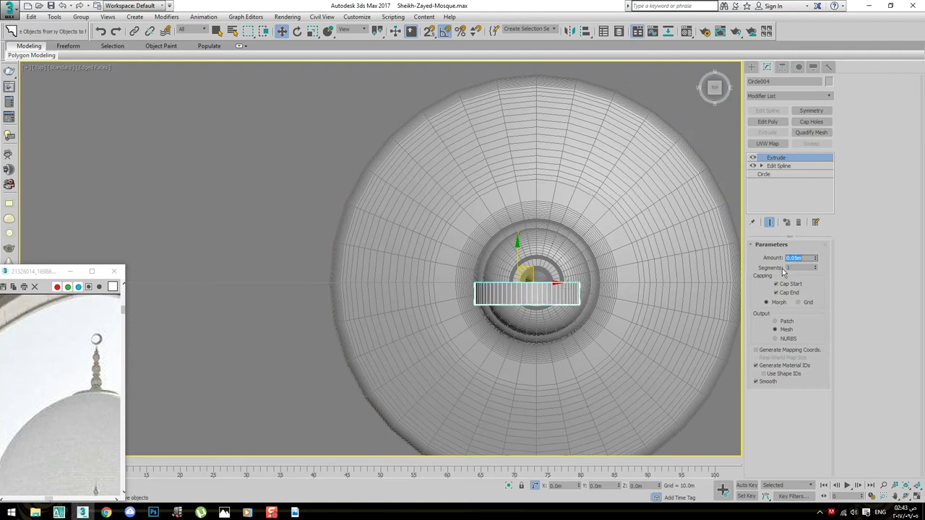
pyautogui.scroll(-1, 439, 340)
pyautogui.scroll(3, 439, 340)
pyautogui.press('F3')
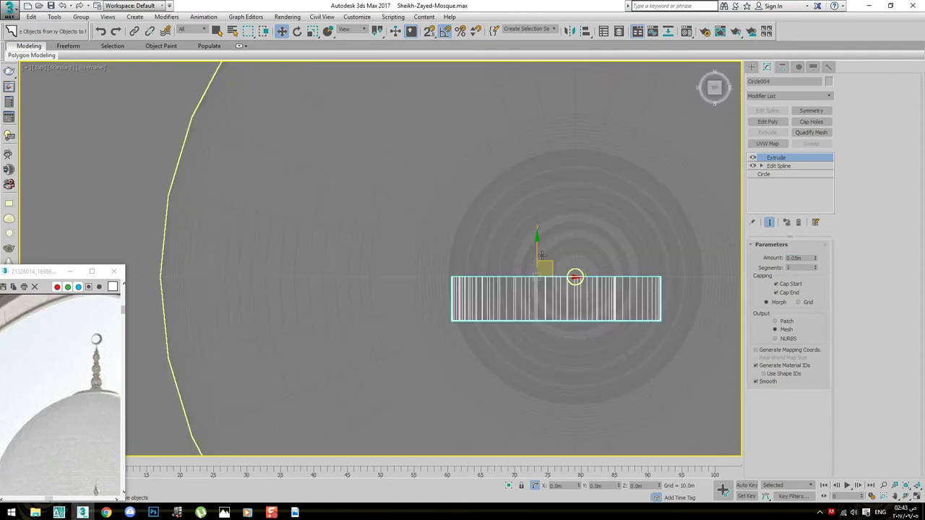
# Centre the pivot on the object using Affect Pivot Only
pyautogui.hotkey('ctrl', 'a')
pyautogui.click(782, 66)
pyautogui.click(788, 133)
pyautogui.click(788, 183)
pyautogui.click(788, 133)
pyautogui.press('F3')
# Align the ring to the centre of finial Line002
pyautogui.click(586, 281)
pyautogui.hotkey('alt', 'a')
pyautogui.click(506, 239)
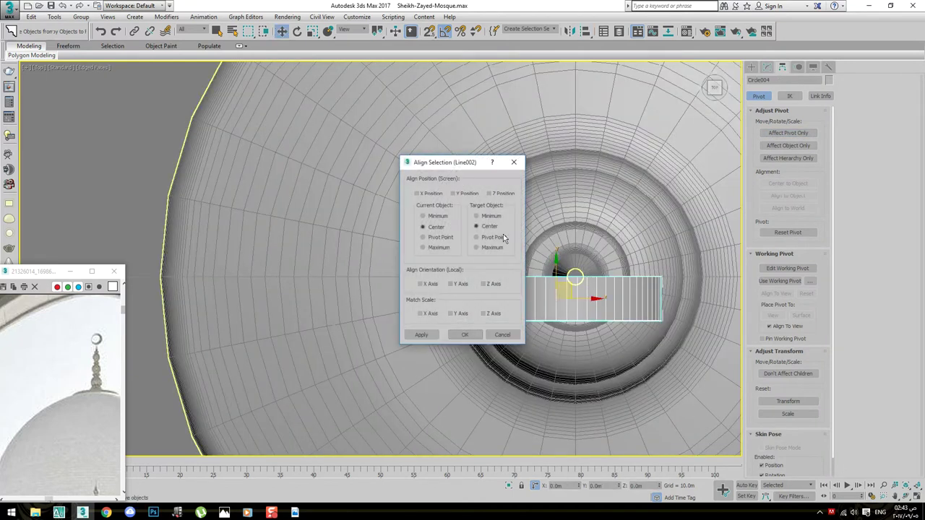
pyautogui.click(454, 194)
pyautogui.click(465, 335)
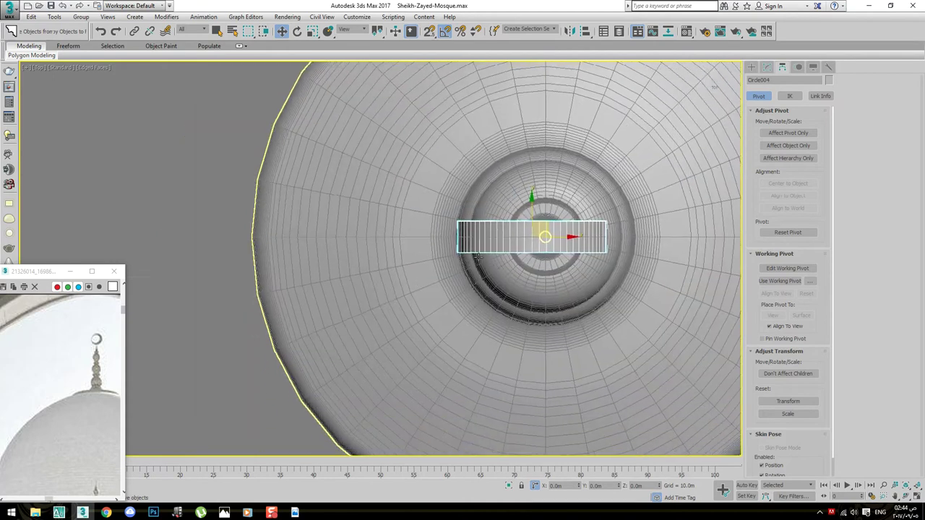
pyautogui.scroll(-2, 393, 310)
pyautogui.scroll(2, 438, 244)
pyautogui.scroll(2, 429, 318)
pyautogui.scroll(2, 462, 280)
# Raise the finial's Lathe segments from 32 to 45
pyautogui.click(462, 280)
pyautogui.click(767, 67)
pyautogui.doubleClick(798, 286)
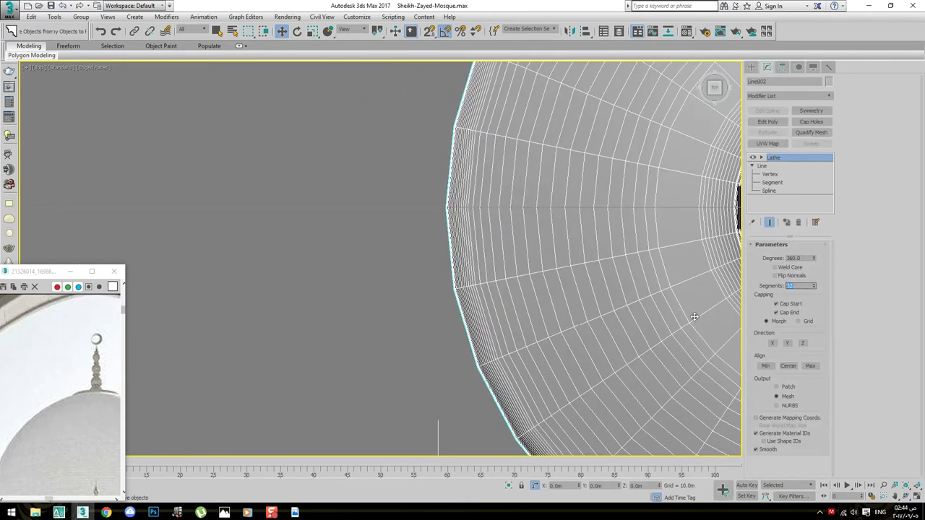
pyautogui.write('45')
pyautogui.press('Return')
pyautogui.click(302, 318)
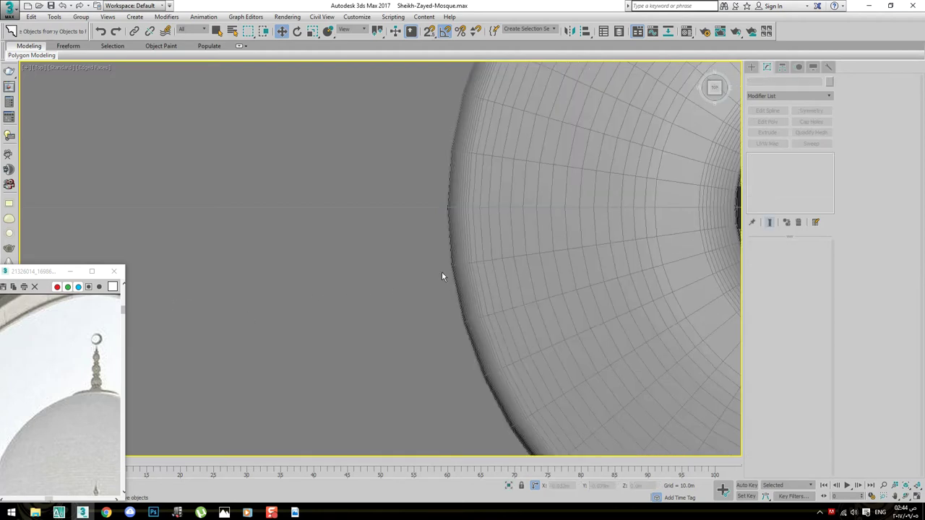
pyautogui.click(489, 273)
pyautogui.scroll(-1, 477, 339)
pyautogui.scroll(-2, 499, 326)
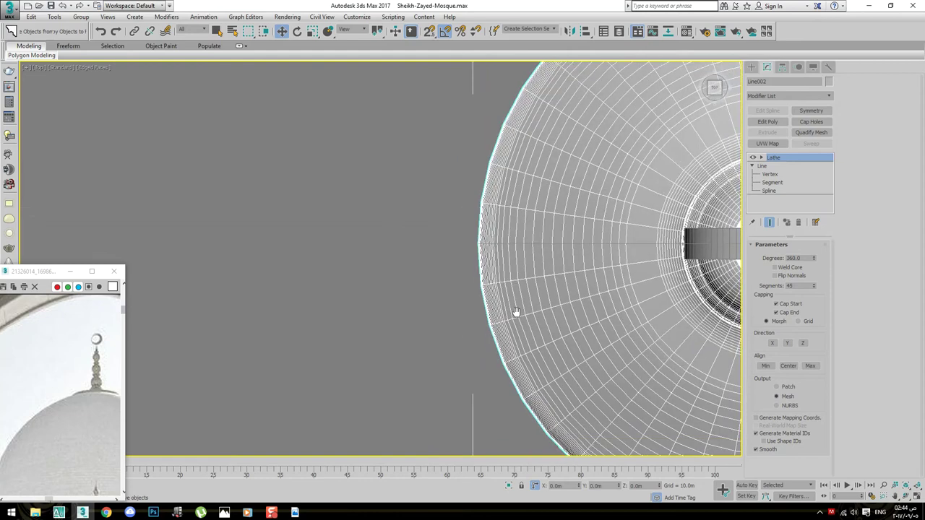
pyautogui.scroll(-3, 516, 333)
pyautogui.scroll(-2, 520, 345)
# Return to the front view and clear the selection around the finial
pyautogui.press('f')
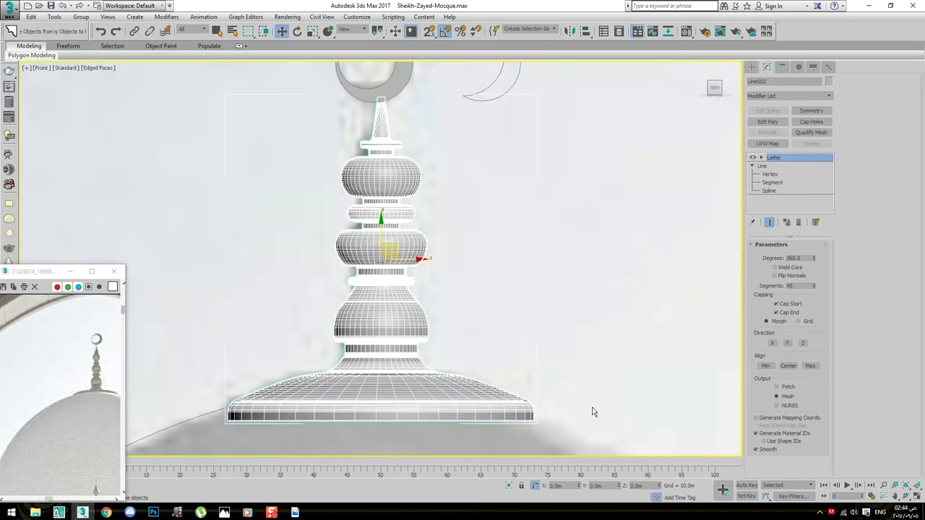
pyautogui.scroll(-2, 579, 412)
pyautogui.scroll(3, 626, 362)
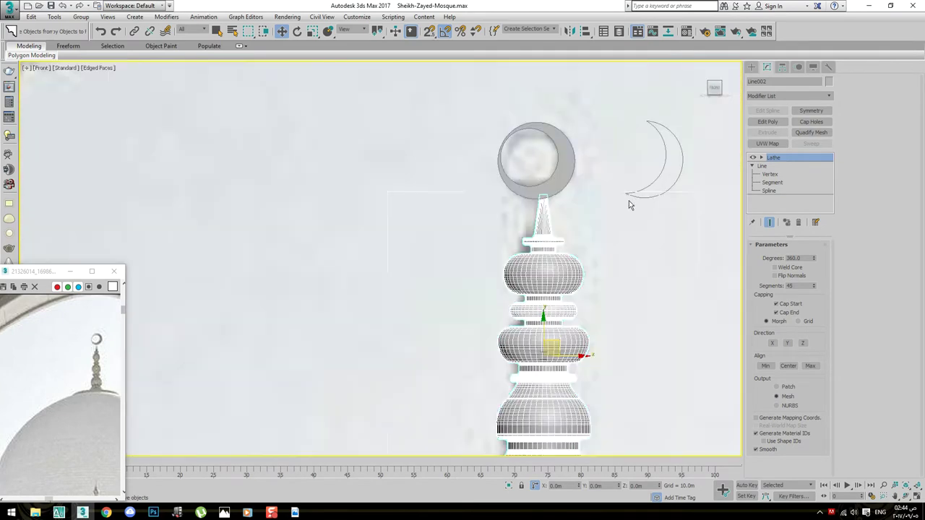
pyautogui.click(610, 238)
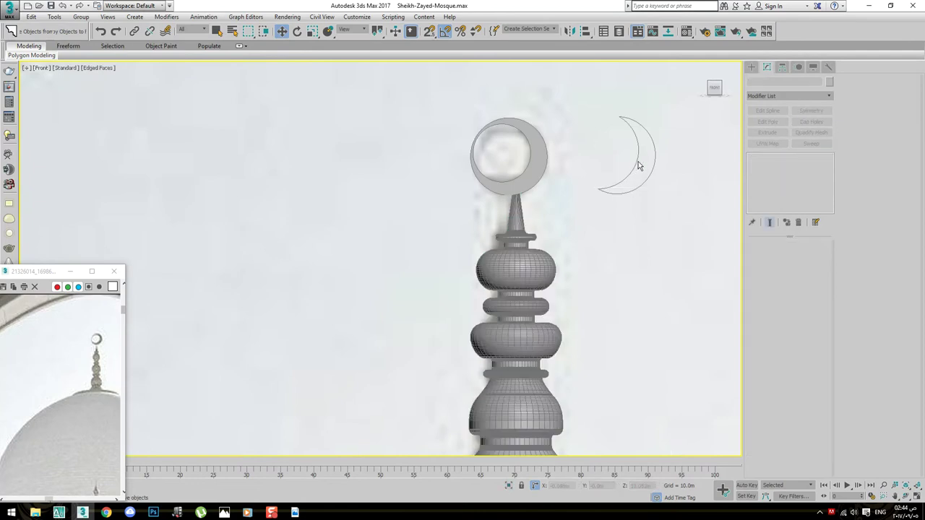
pyautogui.click(636, 165)
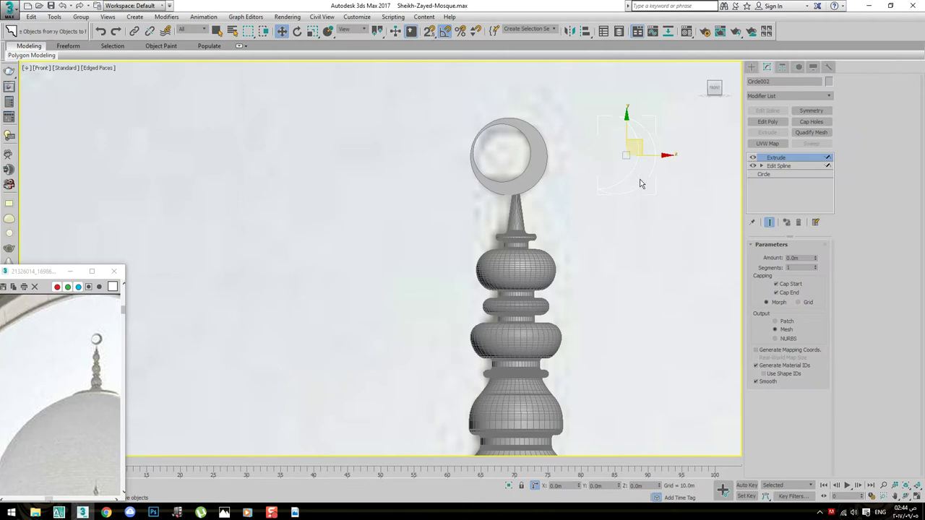
pyautogui.click(641, 183)
pyautogui.scroll(-2, 331, 267)
pyautogui.scroll(-3, 477, 253)
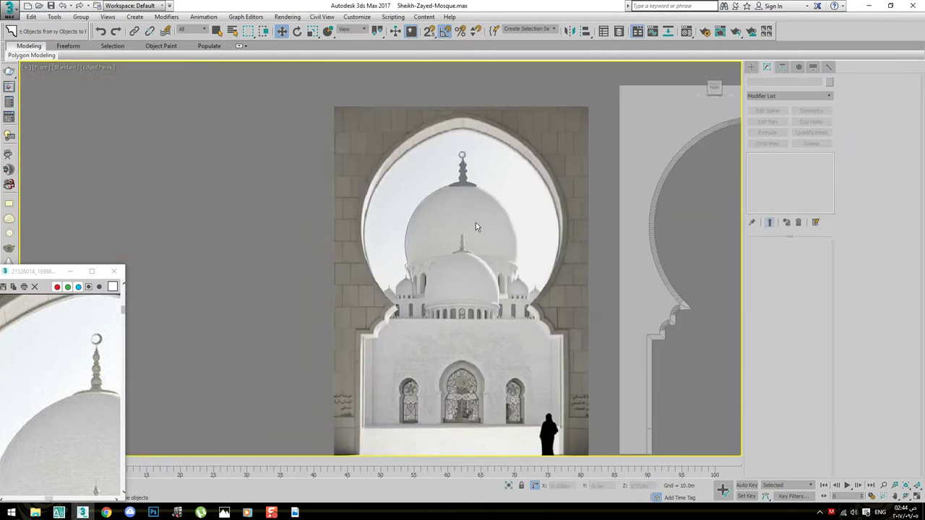
pyautogui.scroll(3, 476, 226)
# Re-enable the Lathe modifier on dome Arc006 and reselect the finial
pyautogui.click(383, 190)
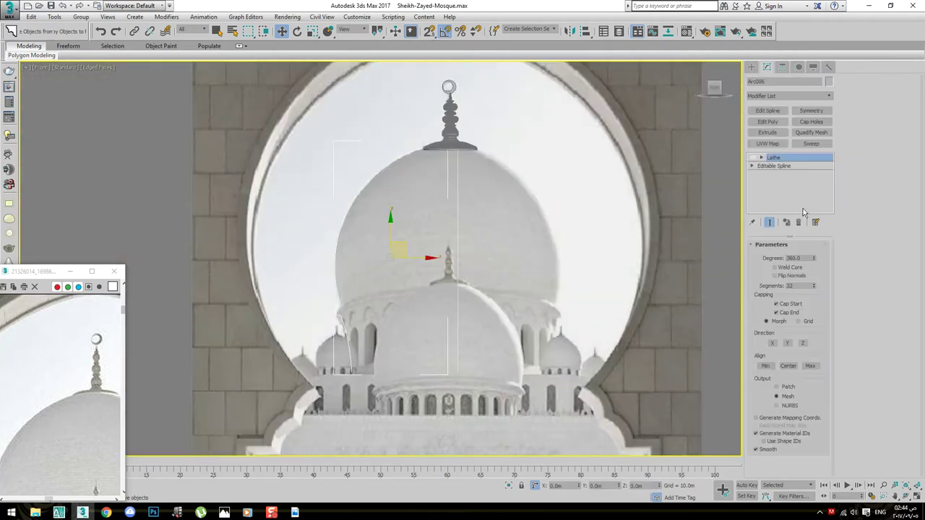
pyautogui.click(754, 158)
pyautogui.scroll(3, 476, 114)
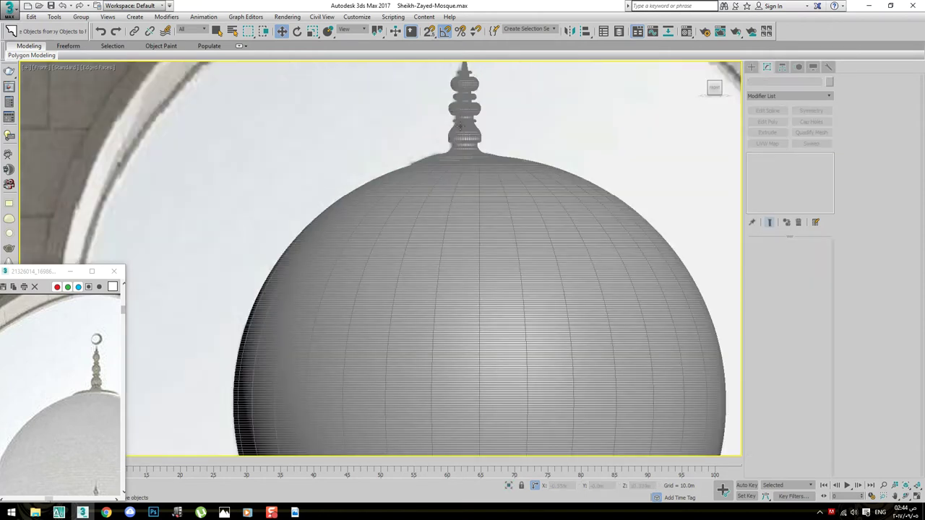
pyautogui.press('F3')
pyautogui.press('F3')
pyautogui.click(452, 145)
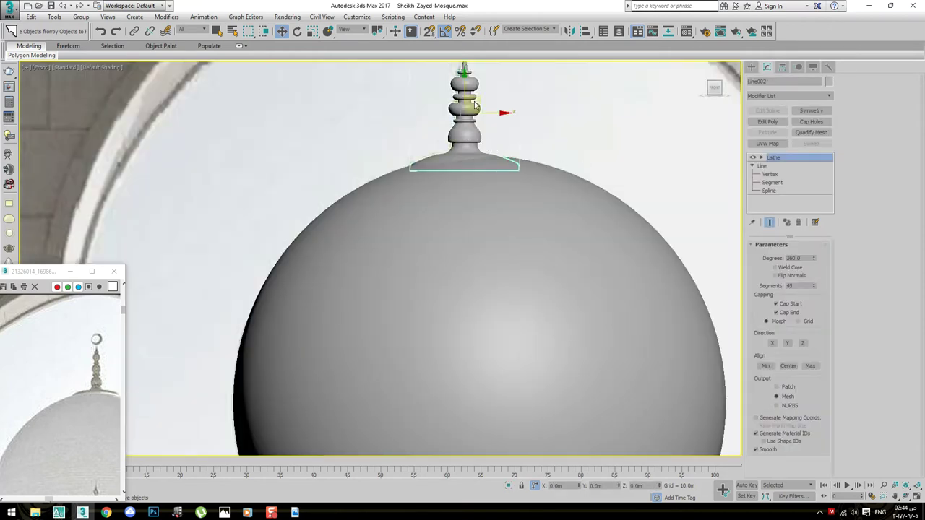
pyautogui.scroll(1, 452, 94)
pyautogui.scroll(2, 452, 98)
pyautogui.scroll(-1, 516, 144)
# Select the ring above the finial and nudge it up and right
pyautogui.scroll(4, 448, 97)
pyautogui.click(448, 98)
pyautogui.moveTo(448, 97); pyautogui.dragTo(468, 170, button='middle')
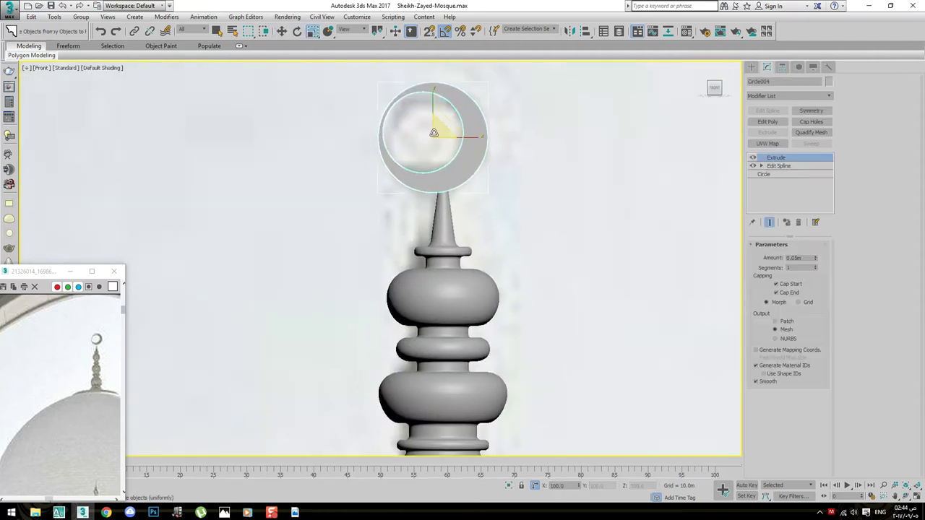
pyautogui.moveTo(444, 121); pyautogui.dragTo(458, 117)
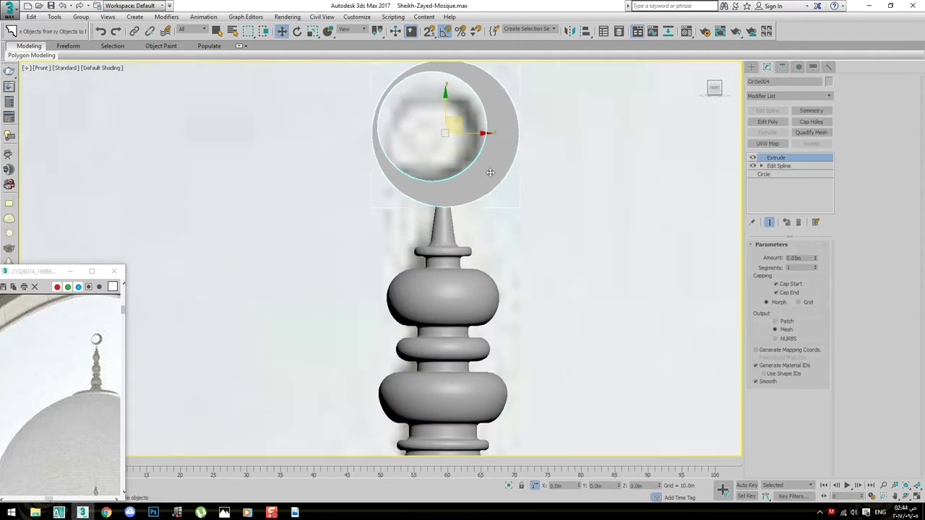
pyautogui.hotkey('ctrl', 'z')
pyautogui.hotkey('ctrl', 'y')
# Start an alignment to the spire, cancel it, and toggle Affect Pivot Only
pyautogui.hotkey('alt', 'a')
pyautogui.click(464, 233)
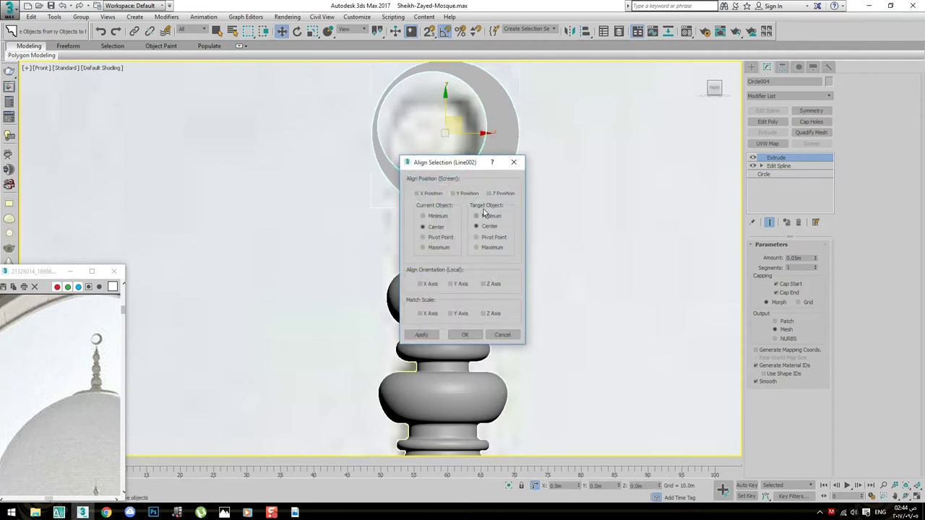
pyautogui.click(513, 162)
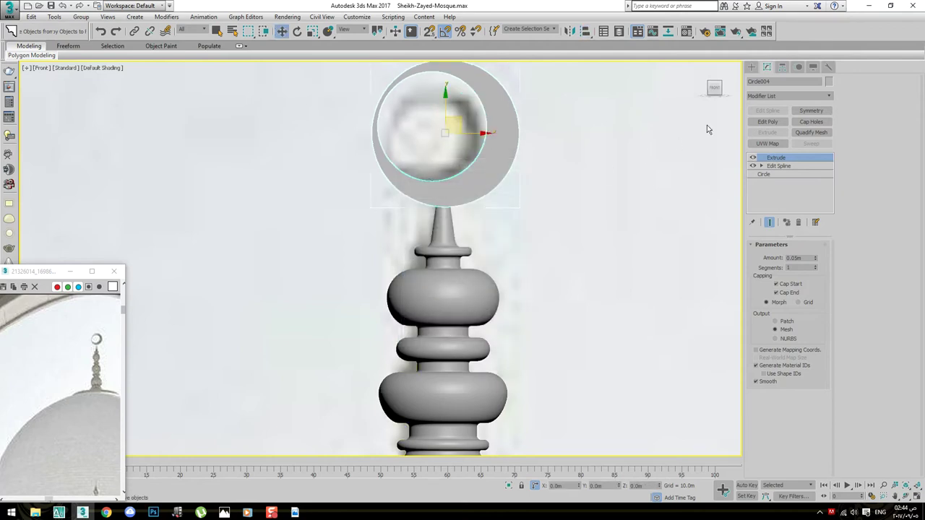
pyautogui.click(782, 66)
pyautogui.click(780, 133)
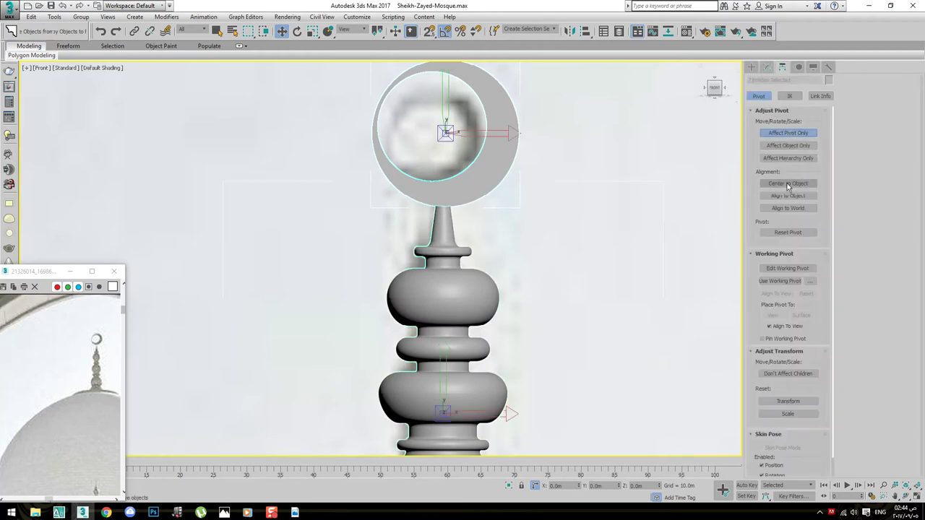
pyautogui.click(789, 133)
# Centre the crescent on spire Line002 in X and Y, then lower it onto the tip
pyautogui.click(496, 186)
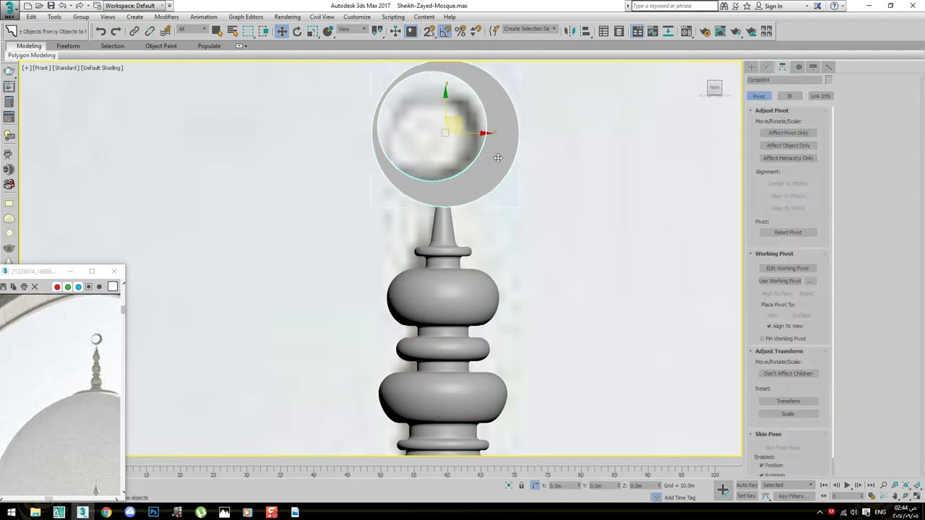
pyautogui.hotkey('alt', 'a')
pyautogui.click(442, 231)
pyautogui.click(454, 193)
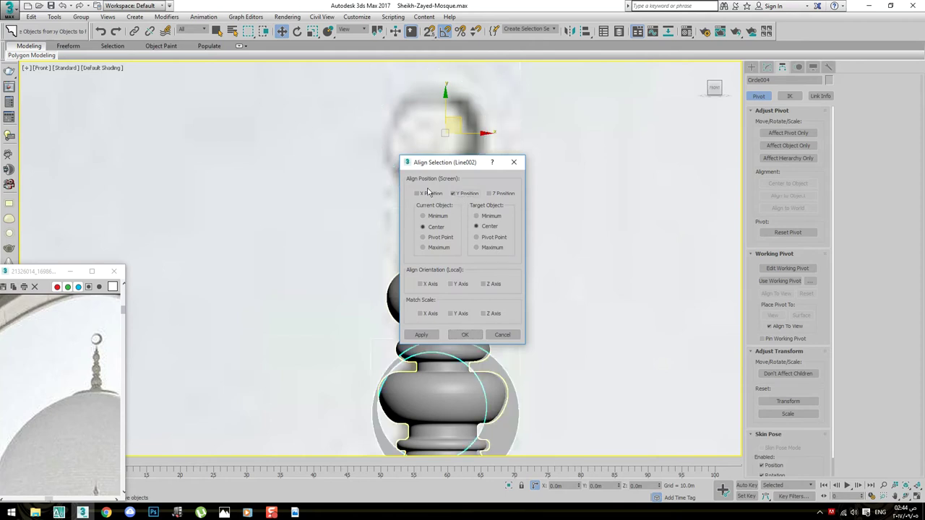
pyautogui.click(429, 193)
pyautogui.click(421, 335)
pyautogui.click(464, 335)
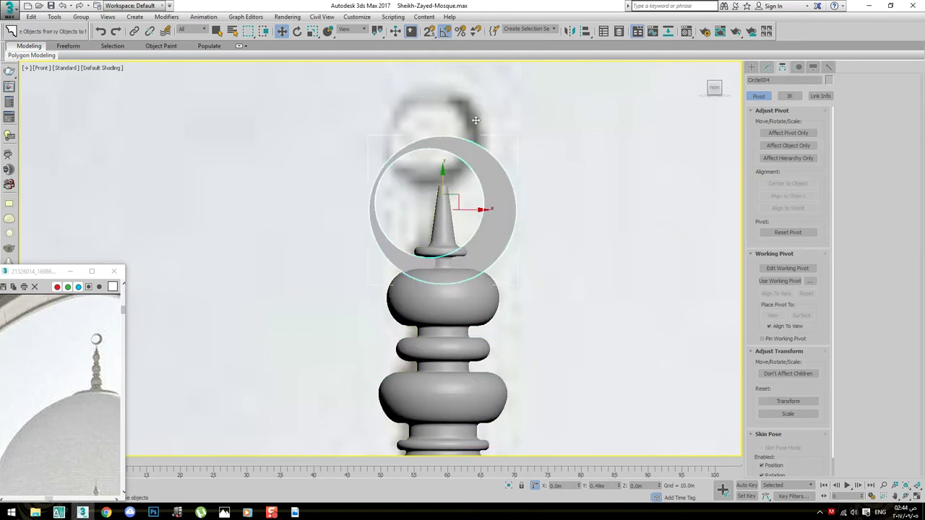
pyautogui.scroll(5, 420, 166)
pyautogui.moveTo(488, 199); pyautogui.dragTo(489, 222)
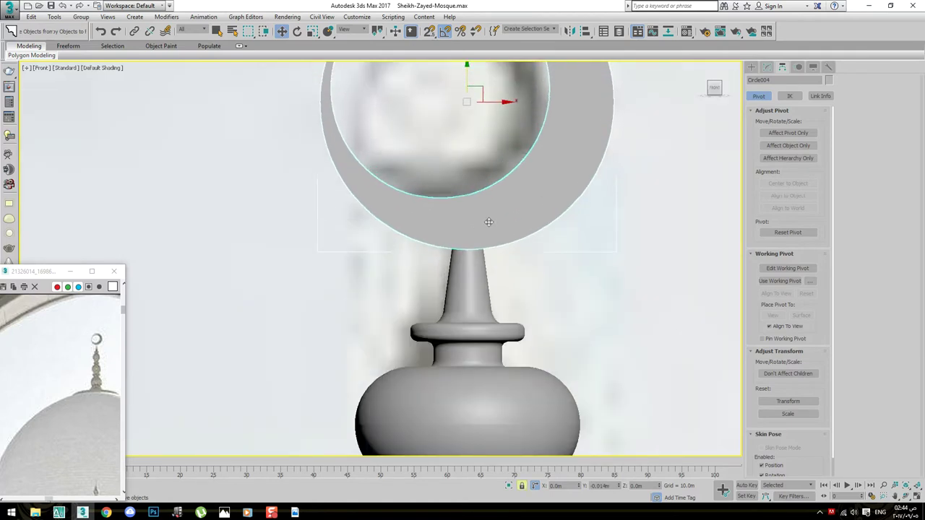
# Group the spire and crescent as Group002 and begin aligning it to dome Arc006
pyautogui.click(528, 264)
pyautogui.scroll(-5, 527, 264)
pyautogui.scroll(-3, 496, 223)
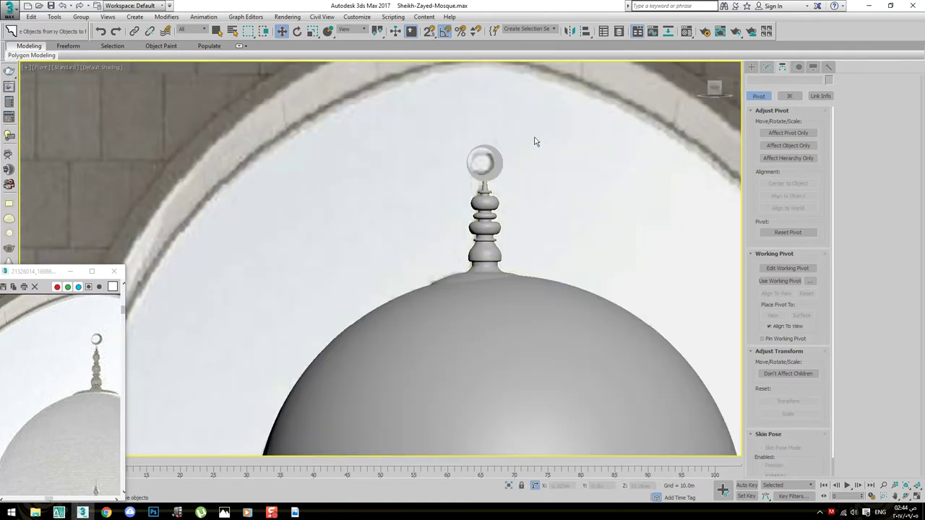
pyautogui.keyDown('ctrl'); pyautogui.click(483, 163); pyautogui.keyUp('ctrl')
pyautogui.click(81, 17)
pyautogui.click(86, 32)
pyautogui.click(471, 271)
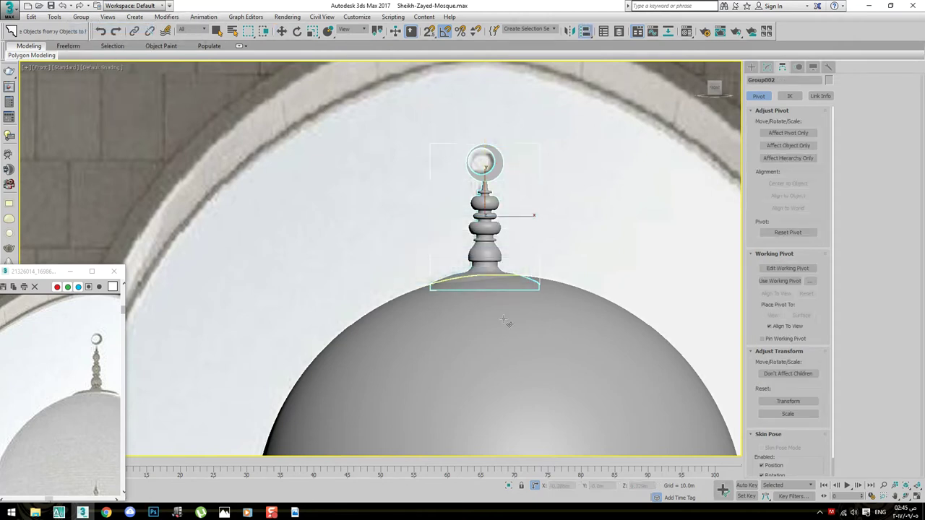
pyautogui.click(504, 320)
pyautogui.moveTo(452, 167); pyautogui.dragTo(295, 131)
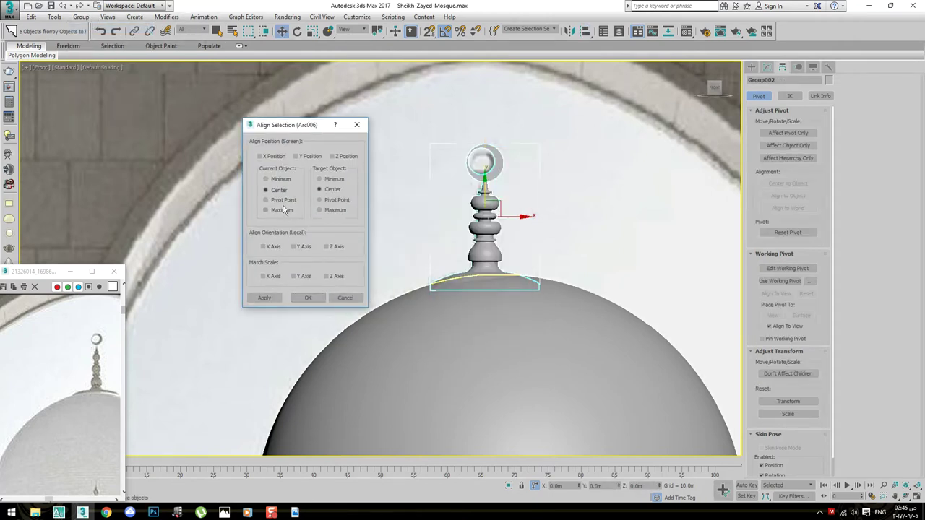
# Align Group002 centred on Arc006 in X/Y, its minimum to the dome's maximum in Y
pyautogui.click(281, 158)
pyautogui.click(303, 157)
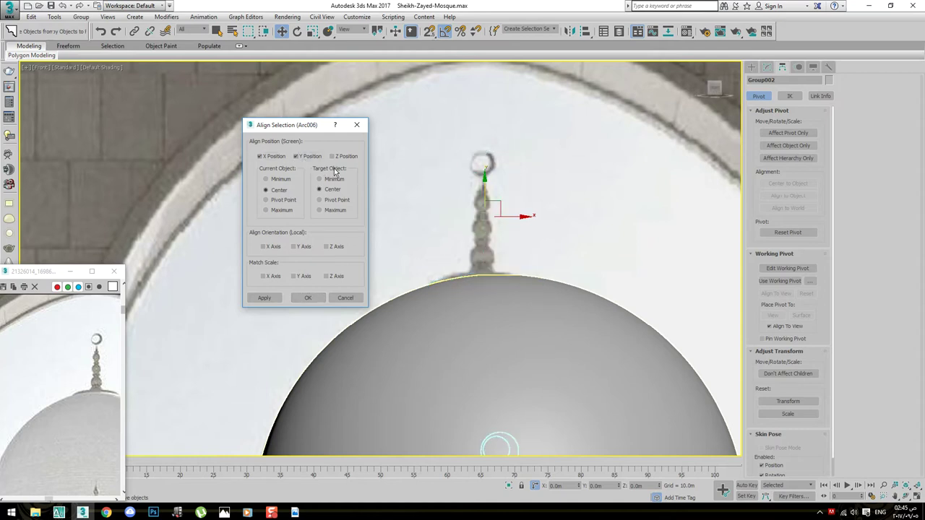
pyautogui.click(274, 297)
pyautogui.click(332, 157)
pyautogui.click(334, 156)
pyautogui.click(307, 156)
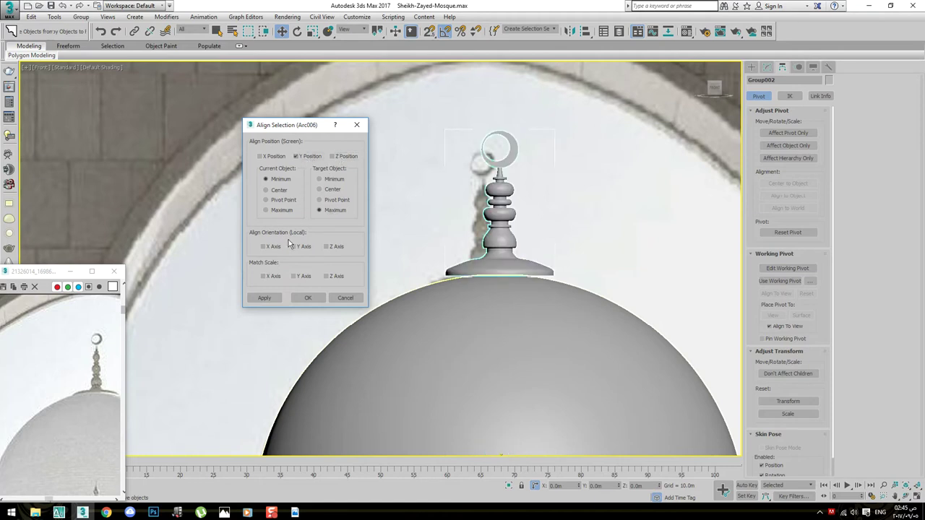
pyautogui.click(308, 298)
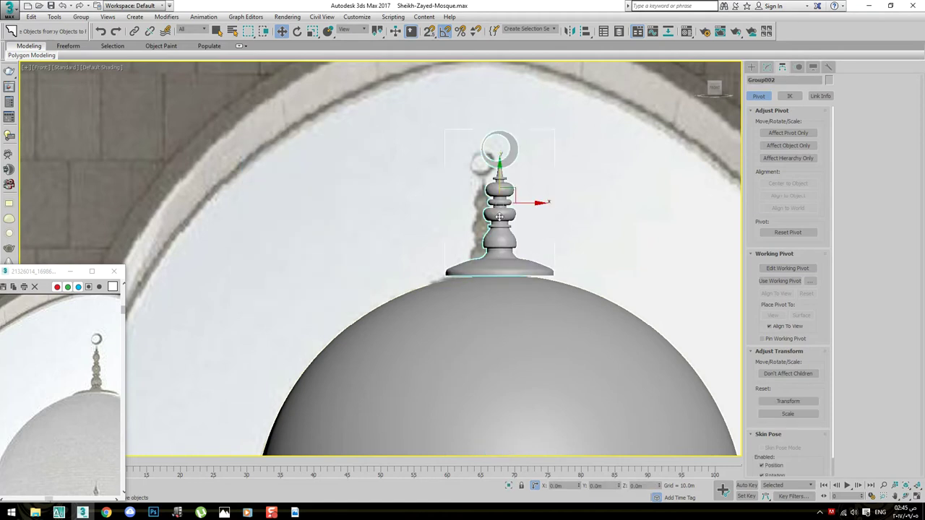
# Lower the finial group slightly into the dome and add the dome to the selection
pyautogui.scroll(2, 496, 180)
pyautogui.moveTo(496, 180); pyautogui.dragTo(496, 198)
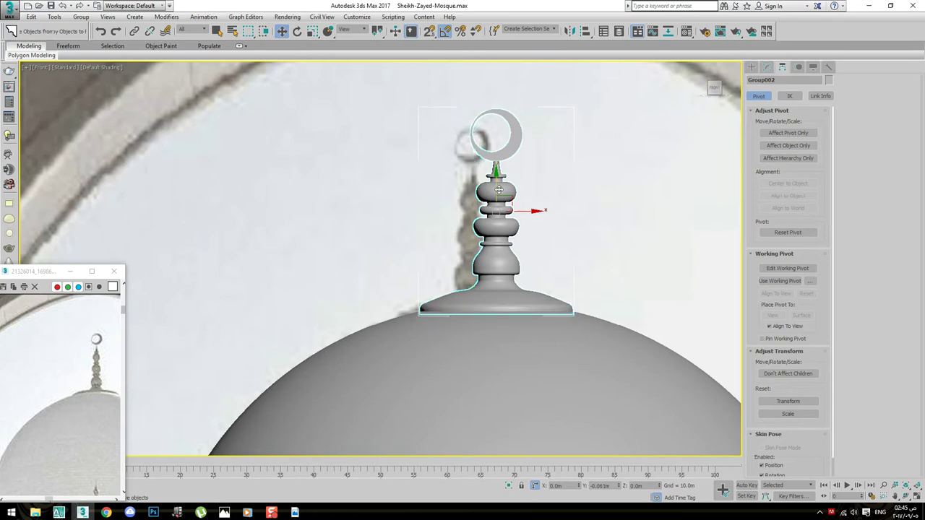
pyautogui.scroll(5, 438, 276)
pyautogui.scroll(-2, 439, 277)
pyautogui.scroll(-3, 412, 289)
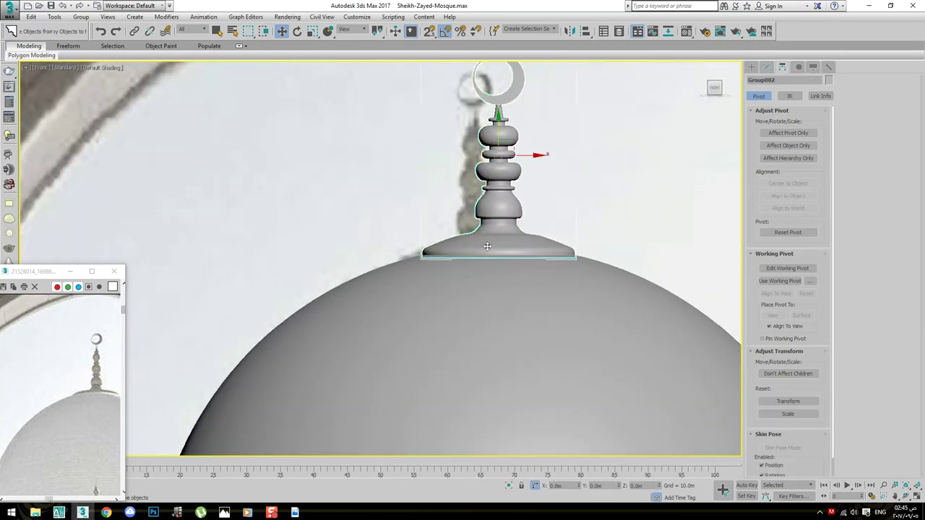
pyautogui.keyDown('ctrl'); pyautogui.click(466, 302); pyautogui.keyUp('ctrl')
# Isolate the dome and finial in Perspective and orbit to inspect them from below
pyautogui.press('p')
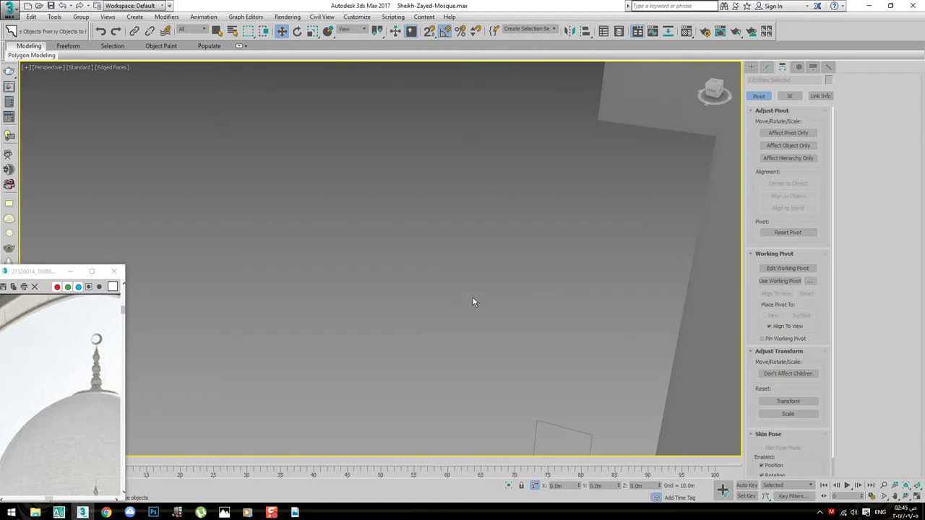
pyautogui.press('z')
pyautogui.keyDown('alt'); pyautogui.moveTo(407, 300); pyautogui.dragTo(484, 292, button='middle'); pyautogui.keyUp('alt')
pyautogui.hotkey('alt', 'q')
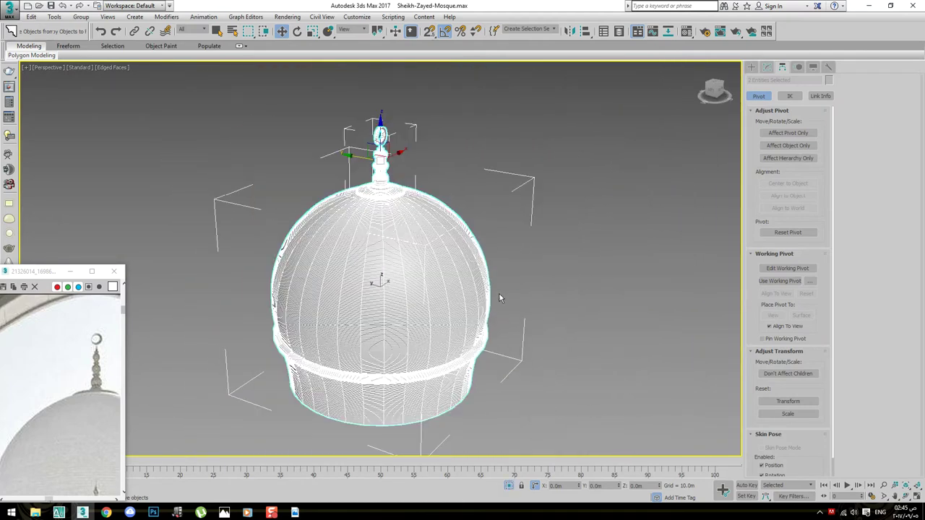
pyautogui.click(510, 258)
pyautogui.press('F4')
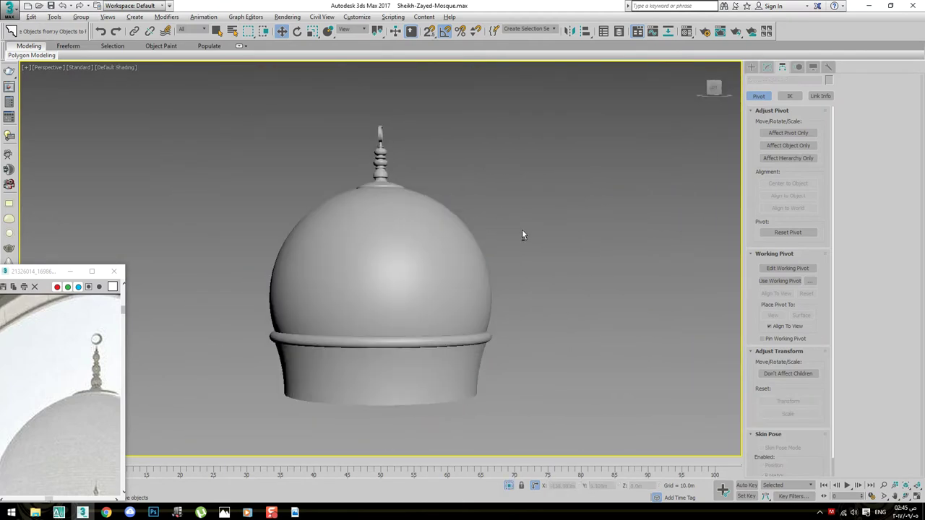
pyautogui.moveTo(435, 250)
pyautogui.keyDown('alt'); pyautogui.mouseDown(button='middle')
pyautogui.moveTo(421, 209)
pyautogui.moveTo(444, 254)
pyautogui.moveTo(418, 232)
pyautogui.moveTo(419, 245)
pyautogui.mouseUp(button='middle'); pyautogui.keyUp('alt')
pyautogui.click(419, 245)
# Switch to Front view with edged faces and end isolation to reveal the reference photo
pyautogui.press('f')
pyautogui.scroll(5, 474, 230)
pyautogui.press('F4')
pyautogui.rightClick(561, 248)
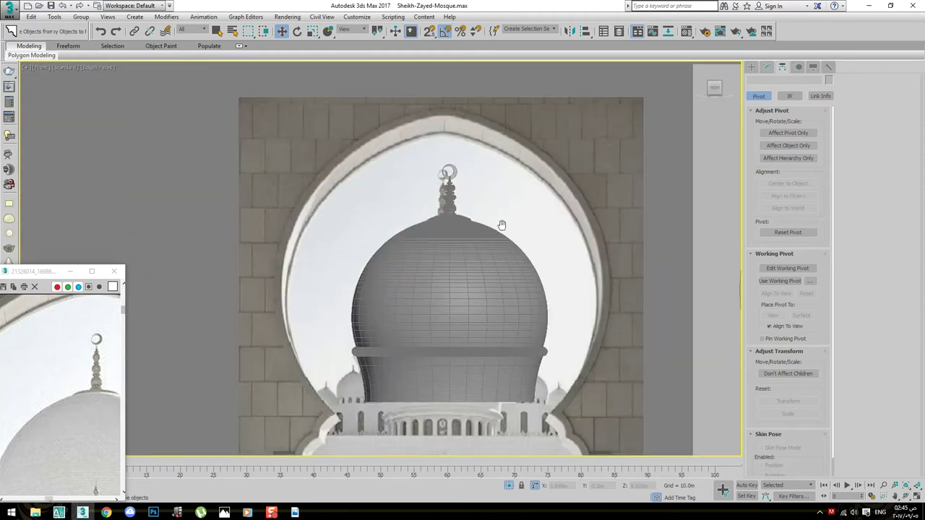
pyautogui.scroll(3, 476, 293)
pyautogui.scroll(2, 498, 298)
pyautogui.scroll(2, 498, 298)
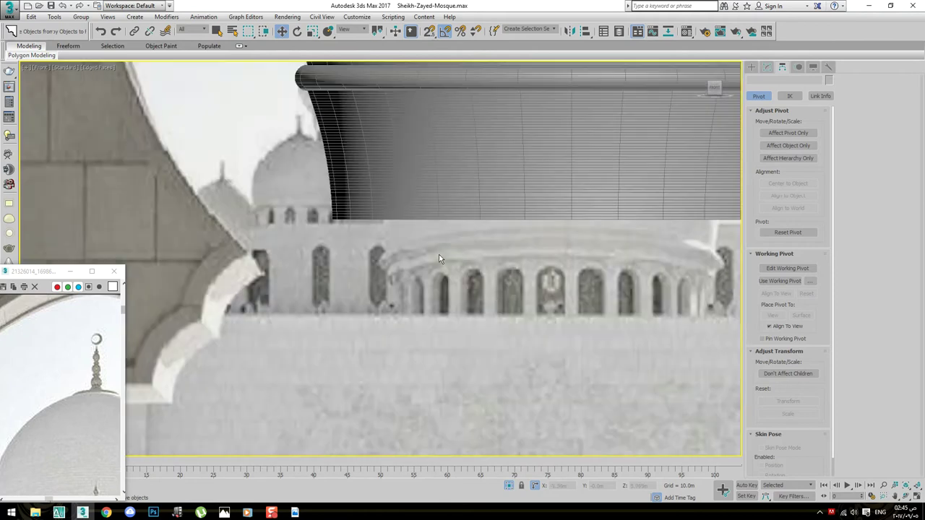
pyautogui.moveTo(404, 286); pyautogui.dragTo(363, 276, button='middle')
pyautogui.scroll(-2, 412, 260)
pyautogui.scroll(-3, 414, 251)
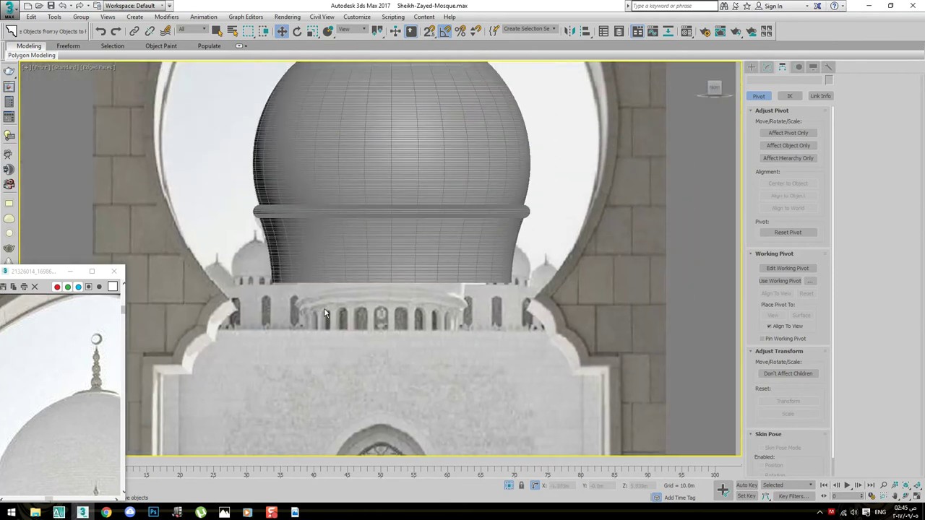
# Hide the selected dome and finial with Hide Selection
pyautogui.click(398, 237)
pyautogui.scroll(-3, 420, 269)
pyautogui.click(392, 129)
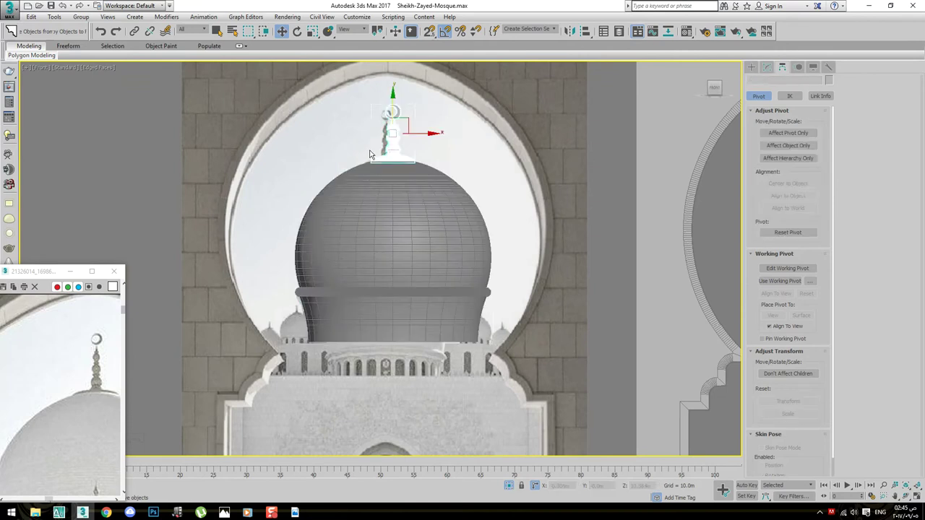
pyautogui.moveTo(406, 231); pyautogui.dragTo(422, 271, button='middle')
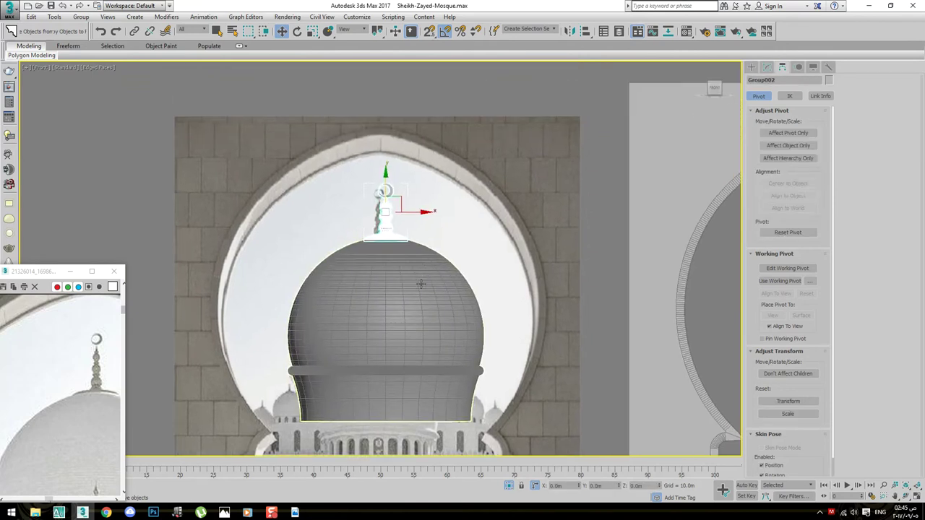
pyautogui.keyDown('ctrl'); pyautogui.click(420, 284); pyautogui.keyUp('ctrl')
pyautogui.rightClick(422, 283)
pyautogui.click(435, 261)
# Hide the remaining dome mesh so only the mosque reference photo stays visible
pyautogui.moveTo(380, 351)
pyautogui.mouseDown(button='middle')
pyautogui.moveTo(427, 304)
pyautogui.moveTo(420, 397)
pyautogui.moveTo(423, 276)
pyautogui.mouseUp(button='middle')
pyautogui.scroll(2, 373, 327)
pyautogui.scroll(2, 376, 316)
pyautogui.scroll(-2, 420, 398)
pyautogui.scroll(2, 423, 276)
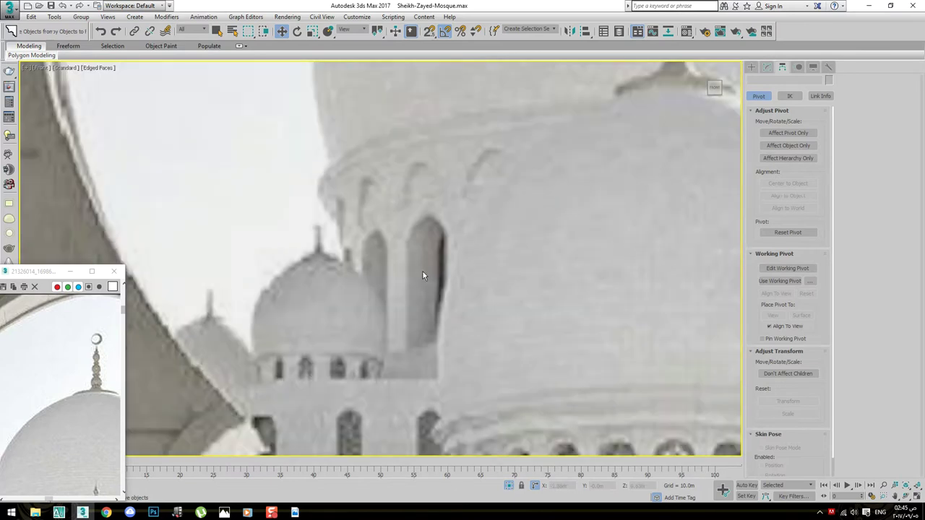
pyautogui.scroll(-3, 451, 332)
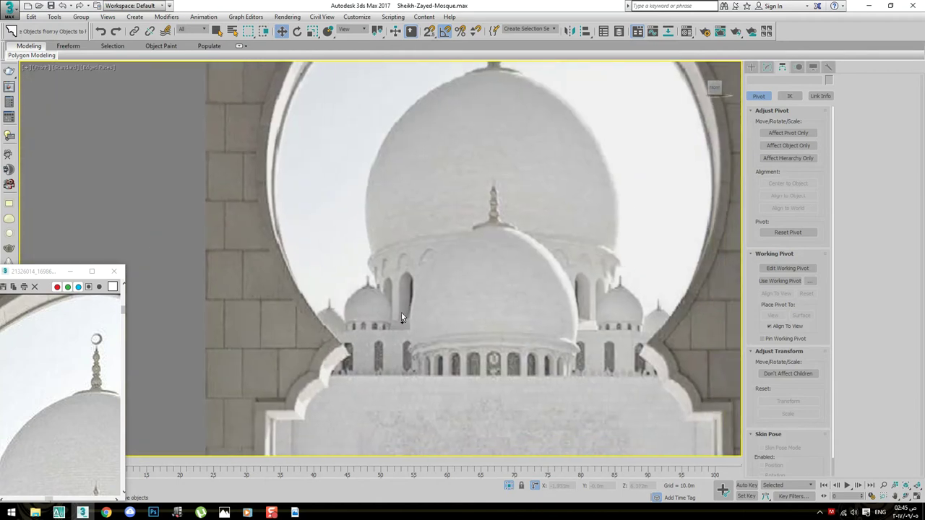
pyautogui.click(403, 314)
pyautogui.scroll(-1, 502, 366)
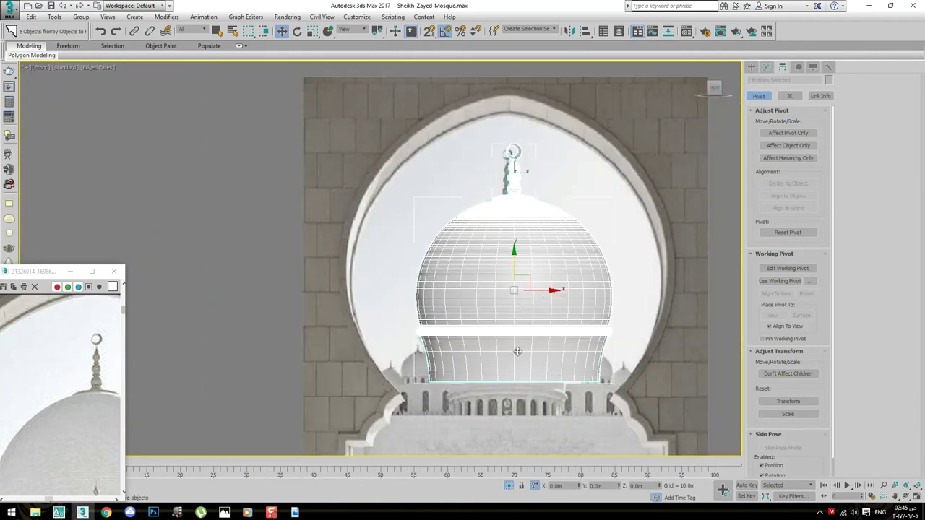
pyautogui.rightClick(511, 316)
pyautogui.click(531, 282)
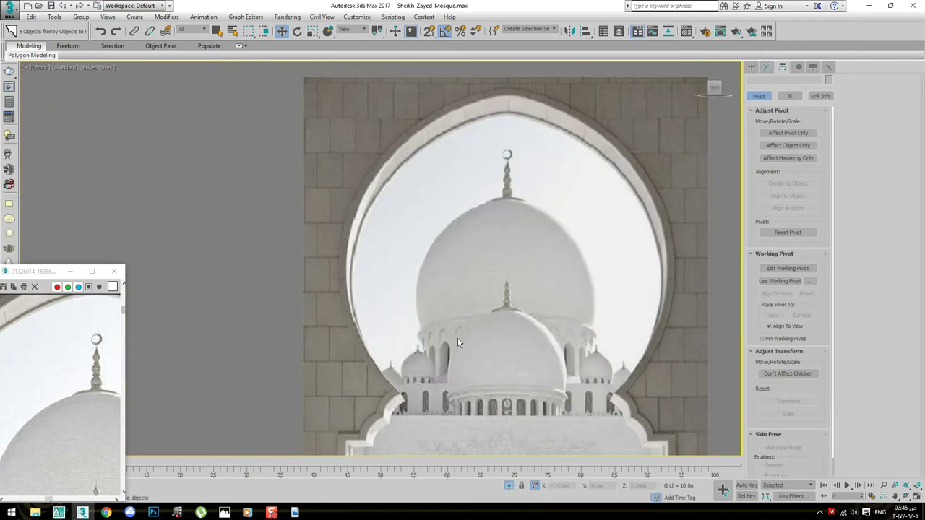
pyautogui.scroll(3, 458, 343)
pyautogui.rightClick(465, 291)
# Draw a rectangle outlining an arched drum window and move it onto the lower arcade
pyautogui.click(476, 281)
pyautogui.scroll(-2, 477, 282)
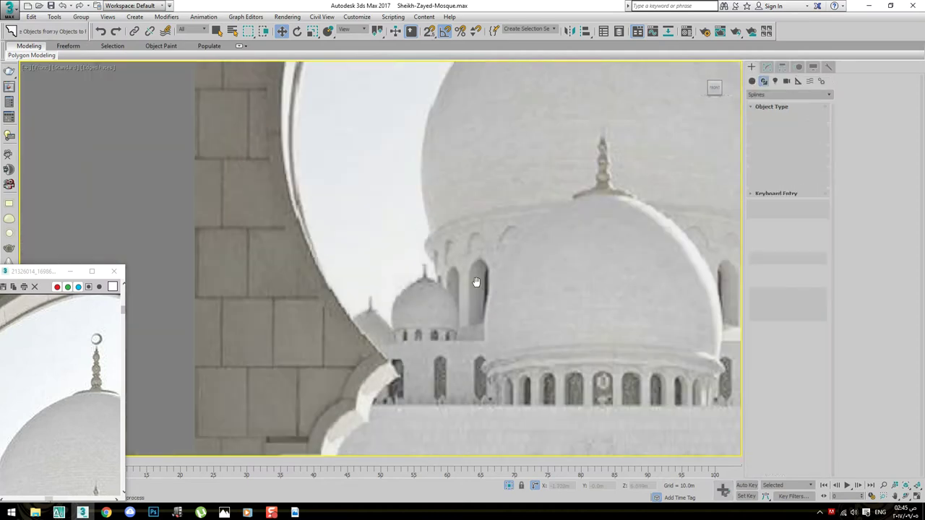
pyautogui.moveTo(476, 282); pyautogui.dragTo(497, 314, button='middle')
pyautogui.scroll(3, 263, 249)
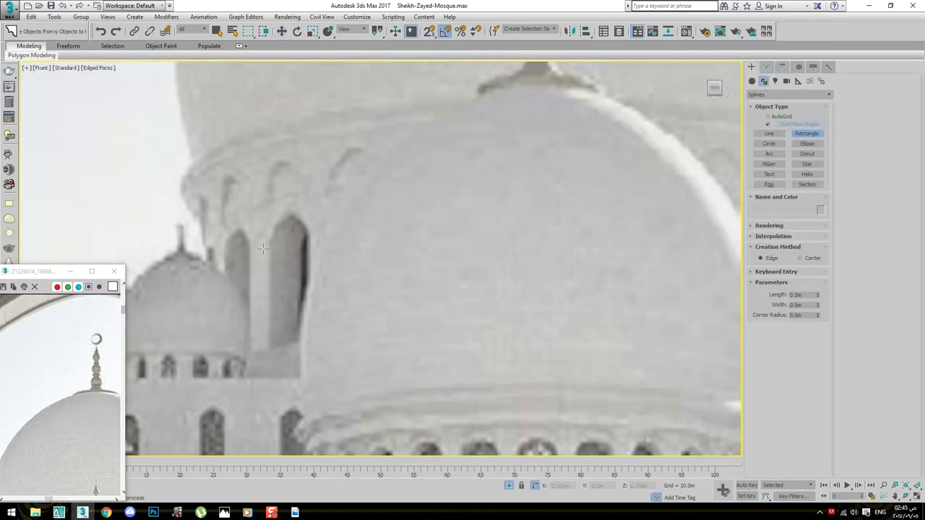
pyautogui.moveTo(270, 243); pyautogui.dragTo(307, 348)
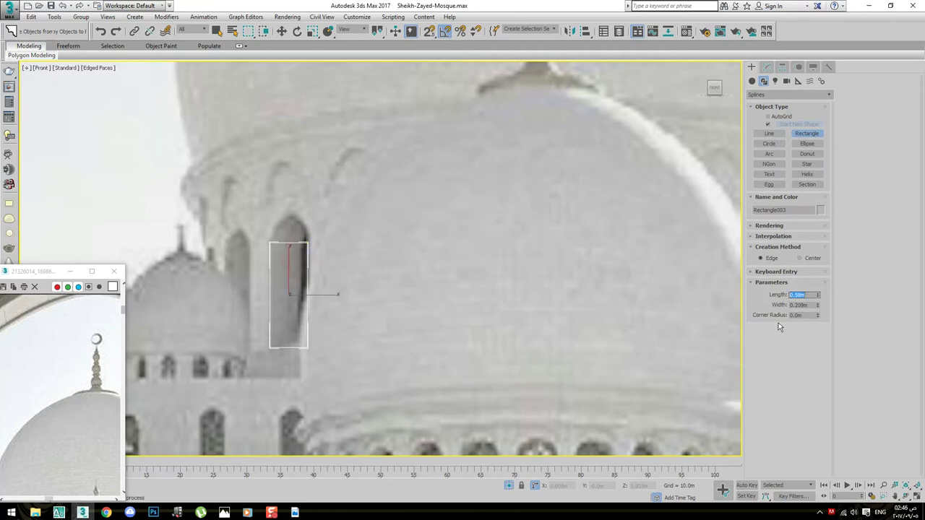
pyautogui.scroll(-4, 306, 283)
pyautogui.scroll(-2, 311, 316)
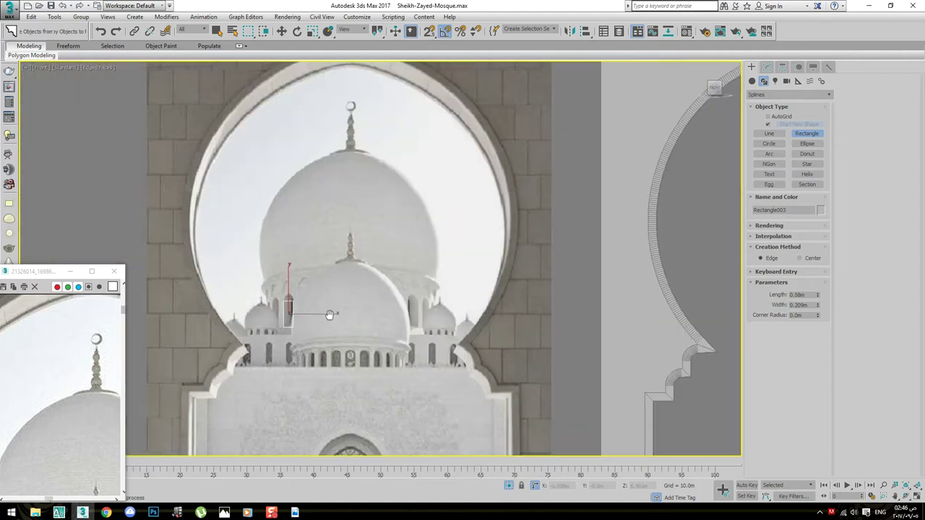
pyautogui.press('w')
pyautogui.moveTo(367, 309); pyautogui.dragTo(388, 288)
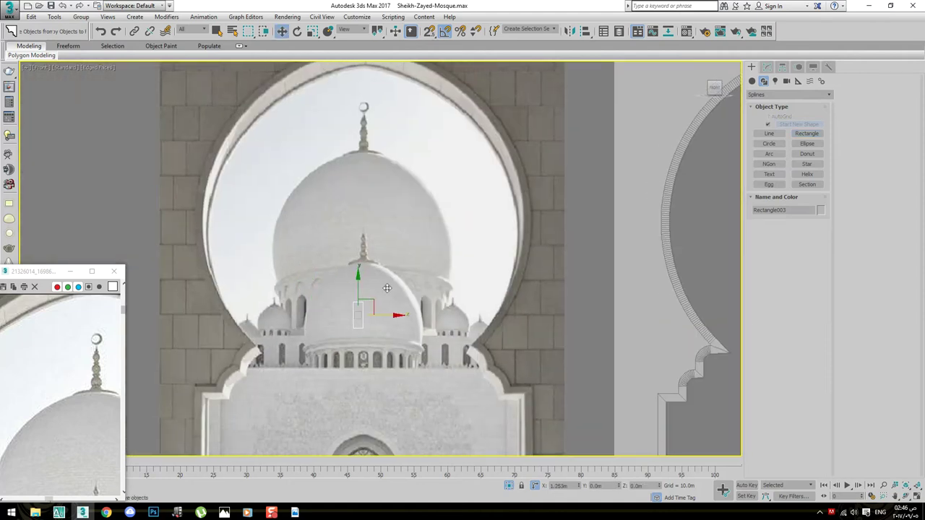
pyautogui.scroll(2, 323, 329)
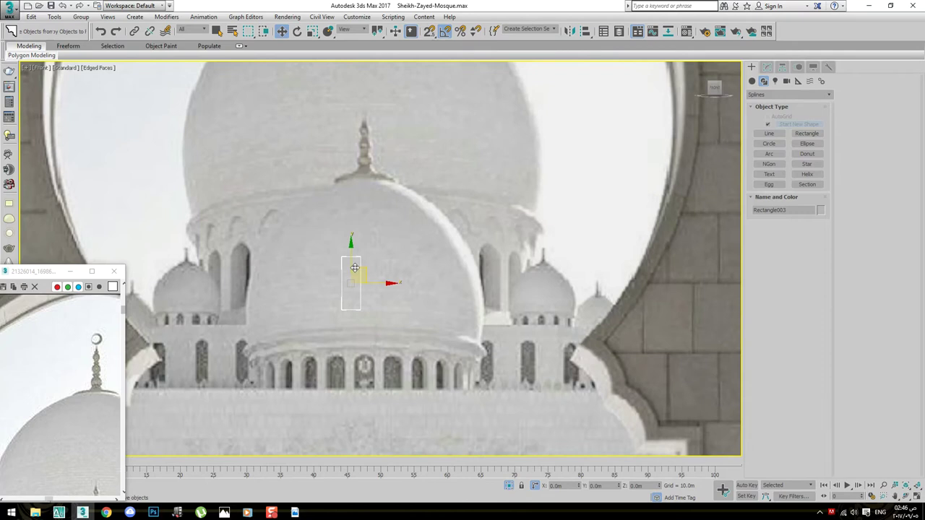
pyautogui.moveTo(388, 284); pyautogui.dragTo(380, 349)
# Set the rectangle's width to 0.3m and length to 1.0m in Parameters
pyautogui.click(767, 66)
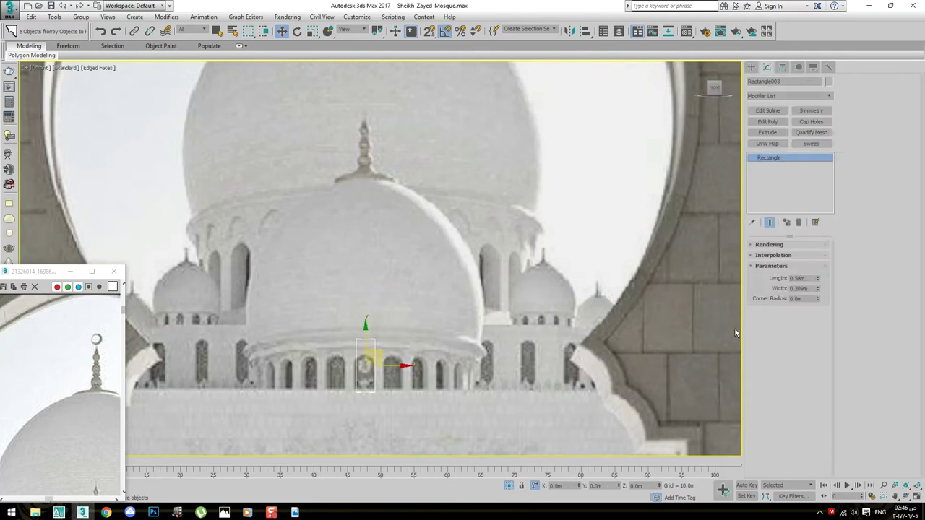
pyautogui.doubleClick(809, 278)
pyautogui.press('Tab')
pyautogui.write('1')
pyautogui.press('Tab')
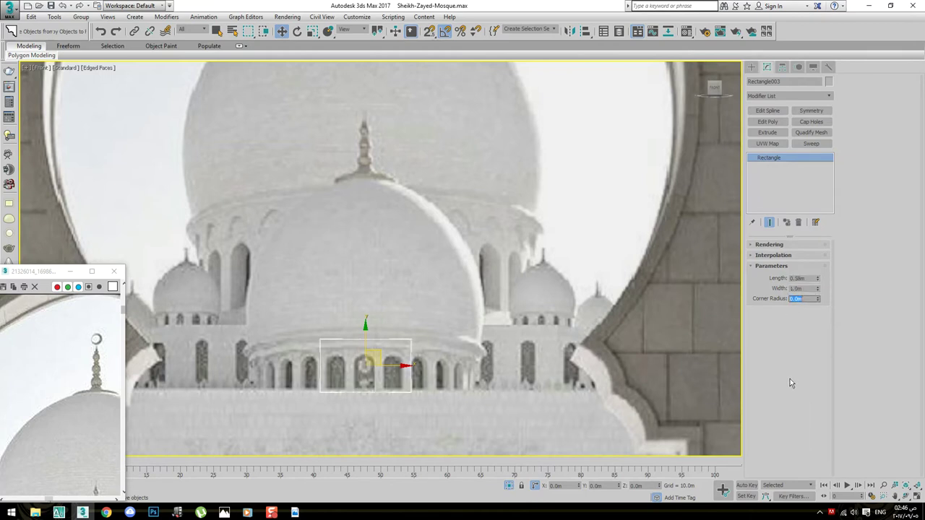
pyautogui.doubleClick(808, 289)
pyautogui.press('Return')
pyautogui.hotkey('shift', 'Tab')
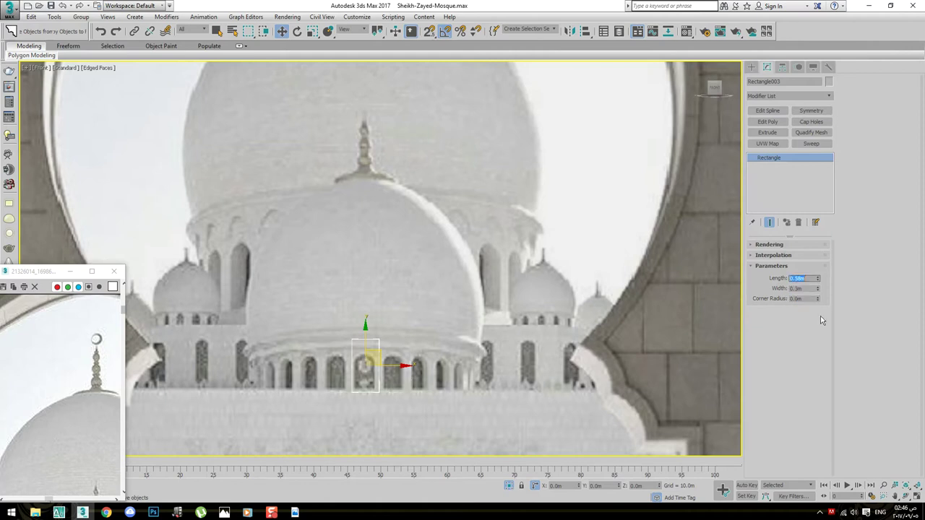
pyautogui.write('1')
pyautogui.press('Tab')
# Place the rectangle over a drum window, shortening it to 0.8m long
pyautogui.moveTo(374, 347); pyautogui.dragTo(389, 352, button='middle')
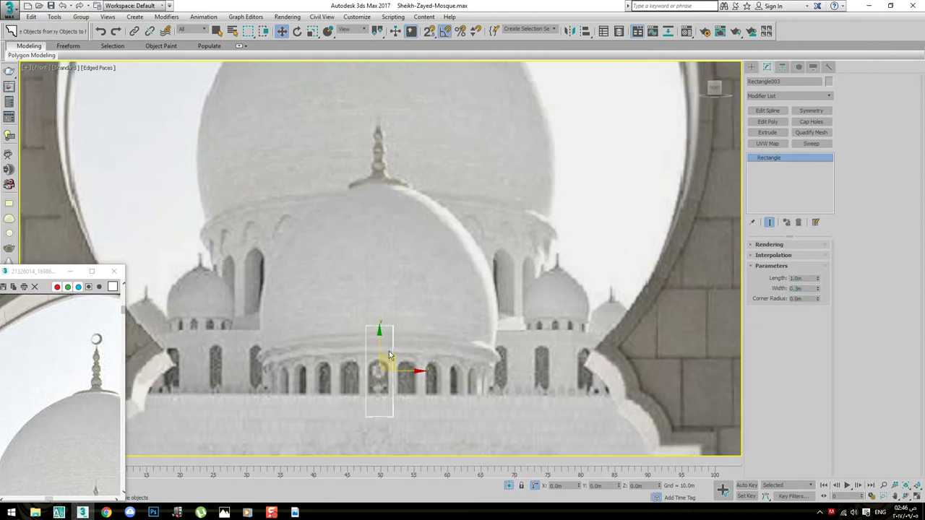
pyautogui.moveTo(390, 358)
pyautogui.mouseDown()
pyautogui.moveTo(252, 278)
pyautogui.moveTo(268, 256)
pyautogui.mouseUp()
pyautogui.scroll(4, 268, 255)
pyautogui.doubleClick(811, 288)
pyautogui.press('BackSpace')
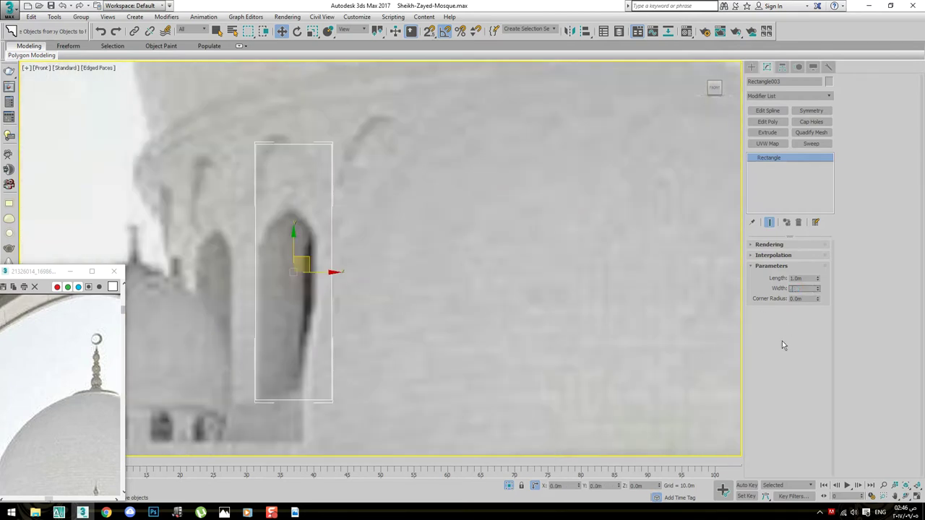
pyautogui.moveTo(661, 297); pyautogui.dragTo(664, 267, button='middle')
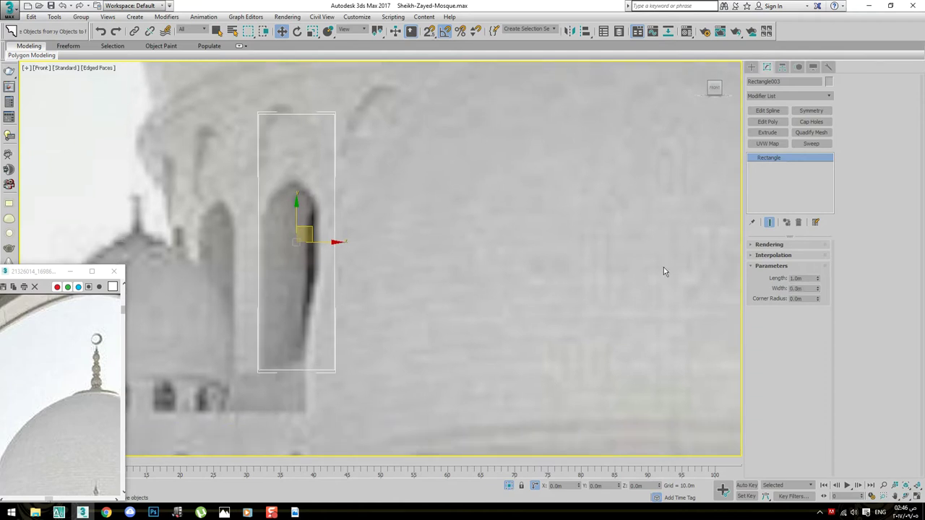
pyautogui.moveTo(236, 211); pyautogui.dragTo(256, 221, button='middle')
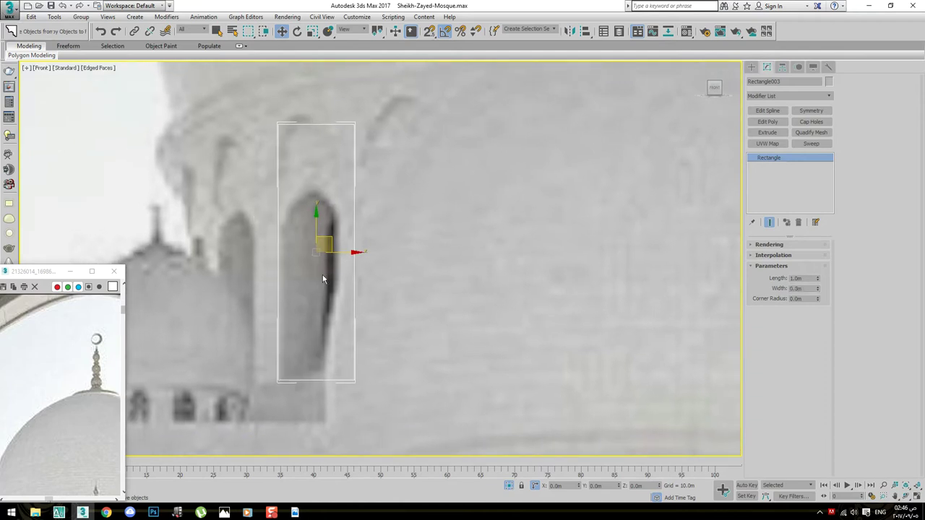
pyautogui.scroll(-4, 322, 274)
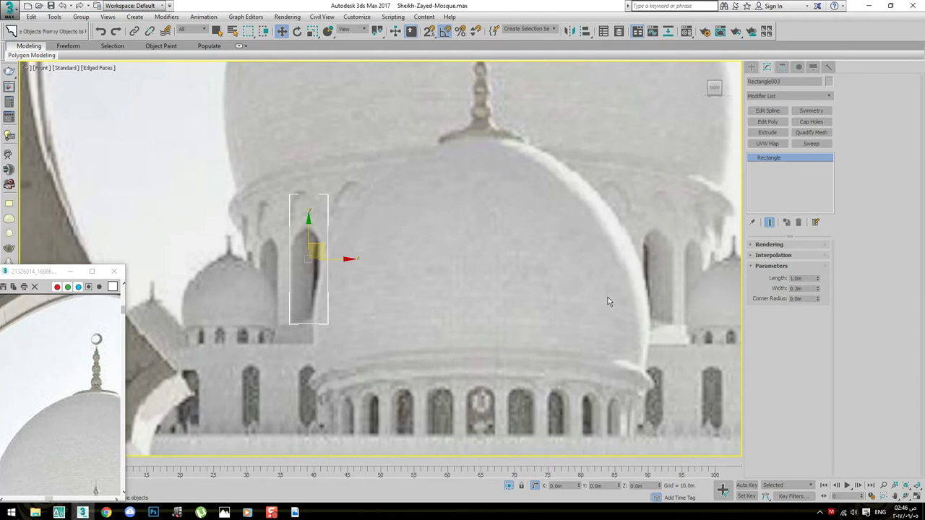
pyautogui.doubleClick(808, 279)
pyautogui.press('Return')
pyautogui.scroll(4, 336, 215)
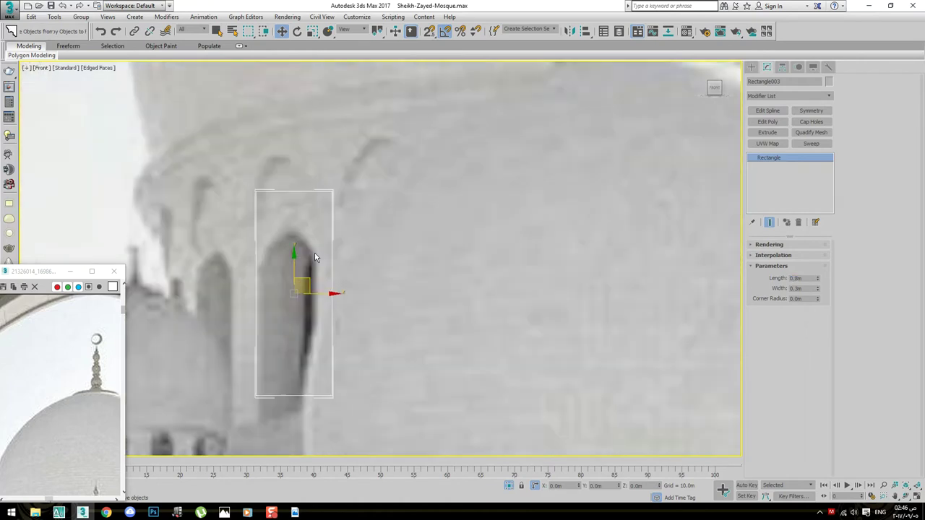
pyautogui.moveTo(295, 258); pyautogui.dragTo(302, 281)
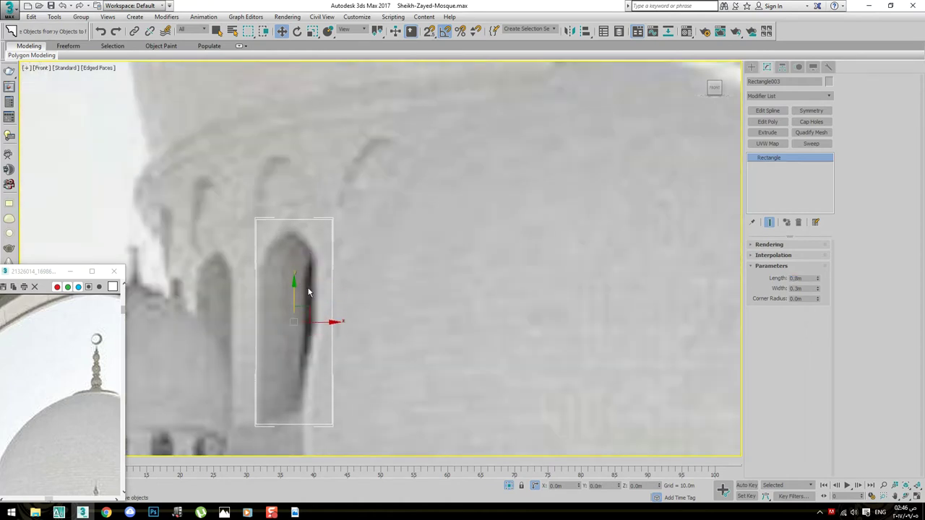
pyautogui.moveTo(301, 282); pyautogui.dragTo(396, 254, button='middle')
# Add Edit Spline and set the rectangle's four vertices to Corner
pyautogui.click(779, 114)
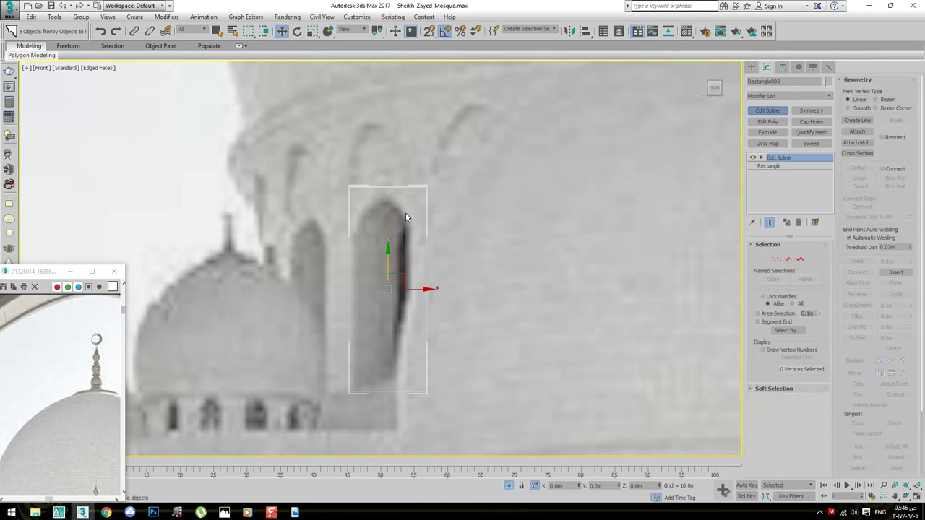
pyautogui.press('1')
pyautogui.rightClick(523, 344)
pyautogui.click(457, 304)
pyautogui.rightClick(428, 232)
pyautogui.click(410, 193)
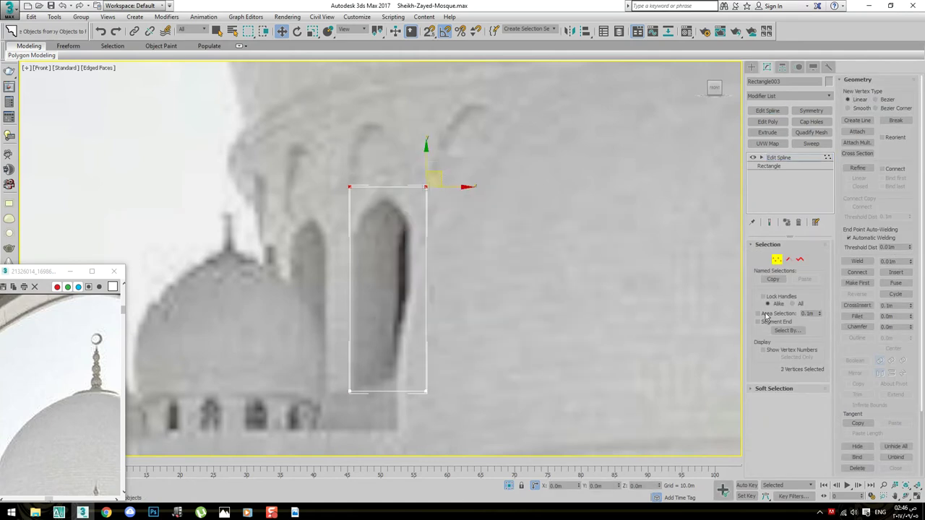
# Fillet the top two corners into an arch
pyautogui.click(857, 316)
pyautogui.moveTo(424, 188); pyautogui.dragTo(454, 27)
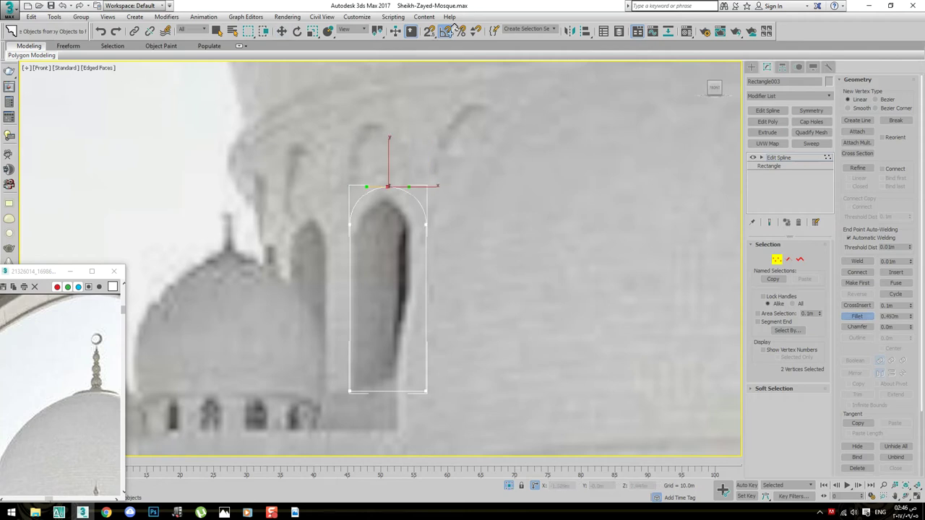
pyautogui.press('w')
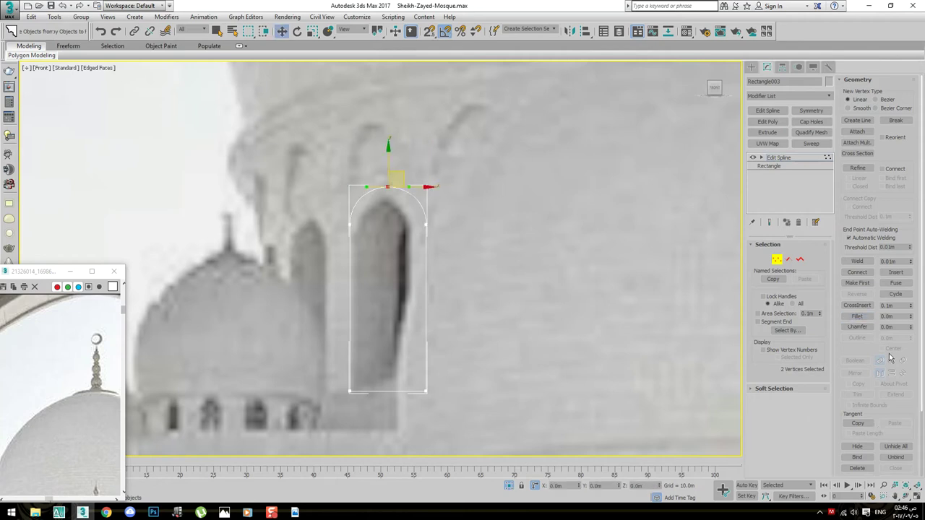
pyautogui.click(858, 316)
pyautogui.scroll(5, 347, 159)
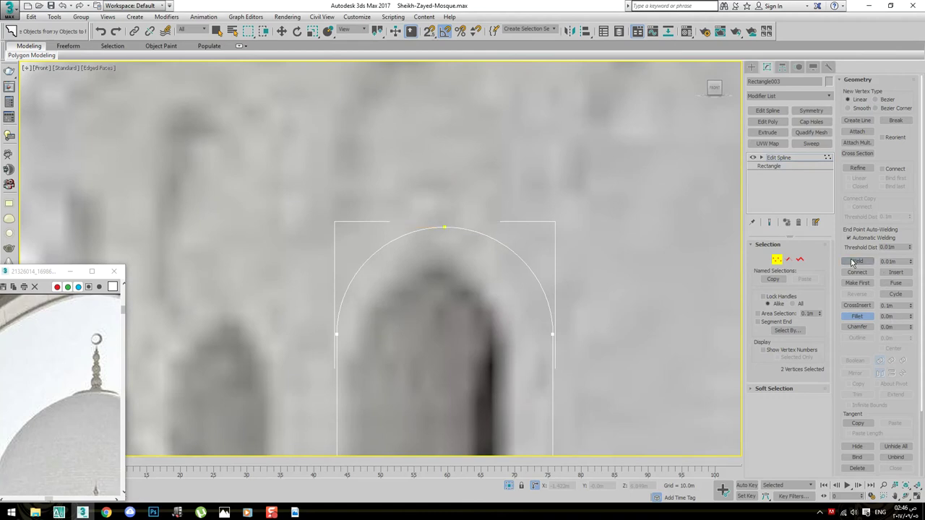
pyautogui.click(445, 227)
pyautogui.scroll(-5, 464, 246)
# Divide the two top arc segments of the spline
pyautogui.press('3')
pyautogui.moveTo(484, 197); pyautogui.dragTo(402, 257)
pyautogui.press('w')
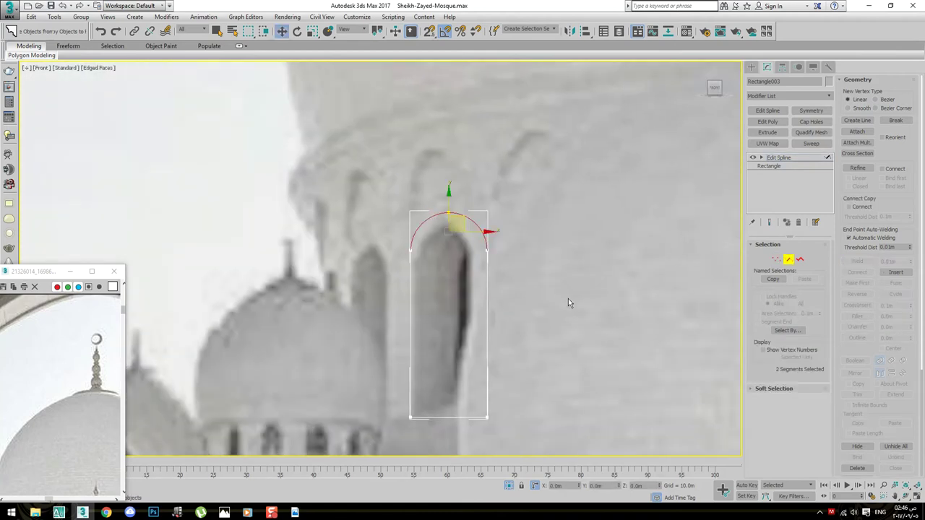
pyautogui.scroll(-1, 857, 350)
pyautogui.scroll(-1, 862, 425)
pyautogui.click(862, 425)
pyautogui.moveTo(542, 244); pyautogui.dragTo(535, 189, button='middle')
# Exit sub-object mode and Shift-drag the arch shape left to clone it
pyautogui.click(786, 160)
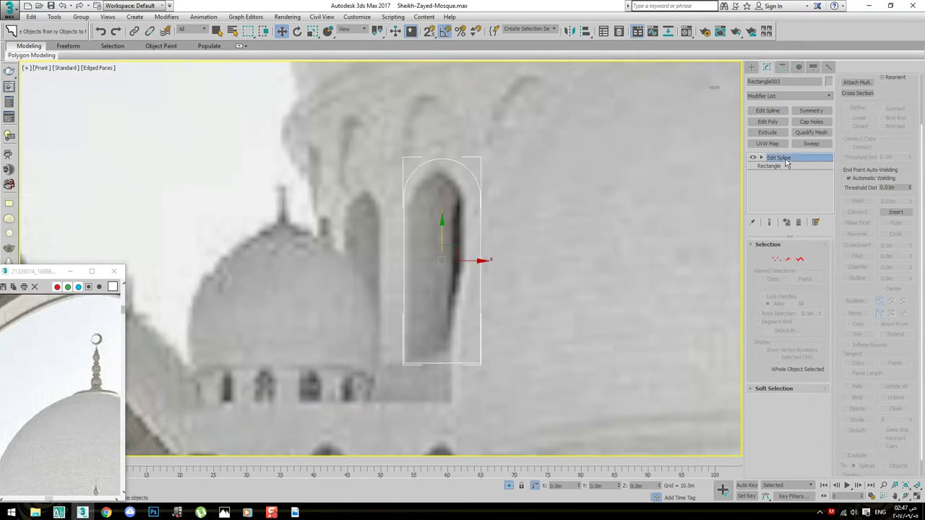
pyautogui.scroll(-3, 563, 210)
pyautogui.scroll(-3, 491, 202)
pyautogui.scroll(-3, 539, 237)
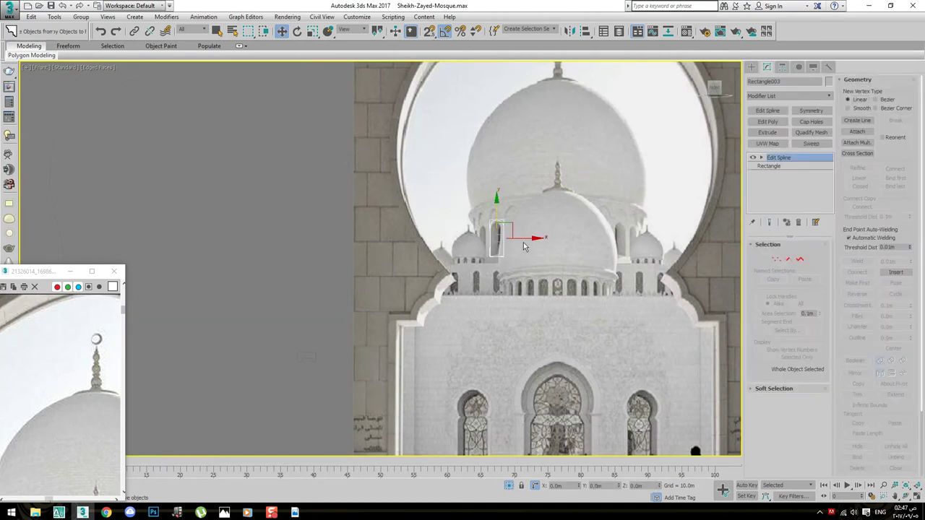
pyautogui.keyDown('shift'); pyautogui.moveTo(523, 241); pyautogui.dragTo(291, 241); pyautogui.keyUp('shift')
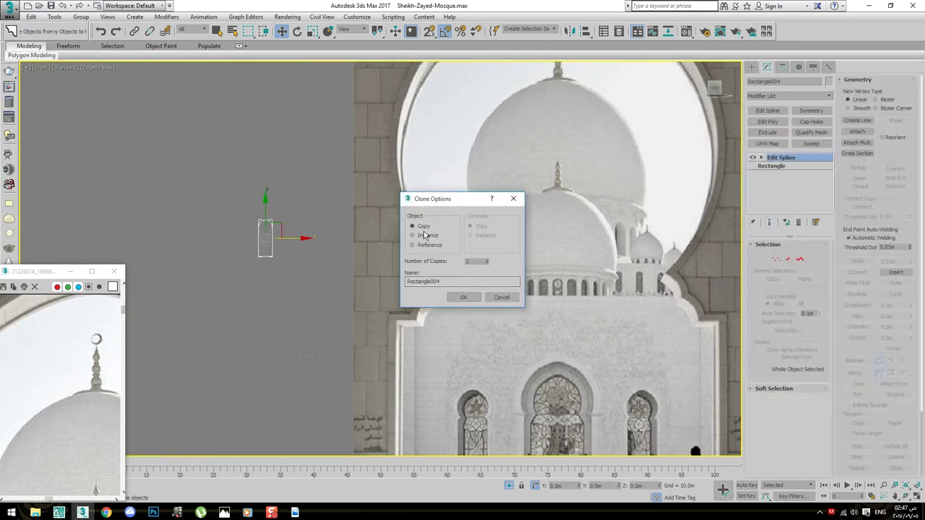
# Confirm the copy and extrude the original arch shape 1.0m
pyautogui.click(461, 298)
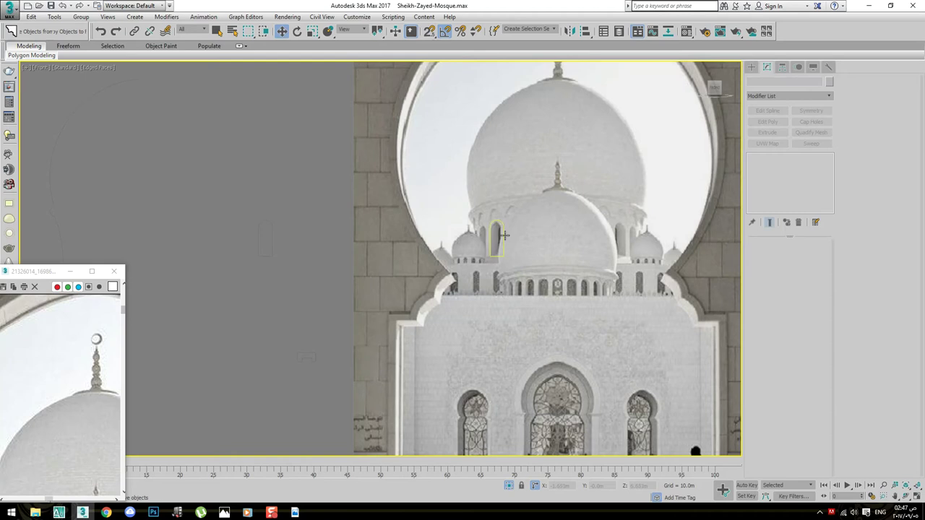
pyautogui.click(504, 234)
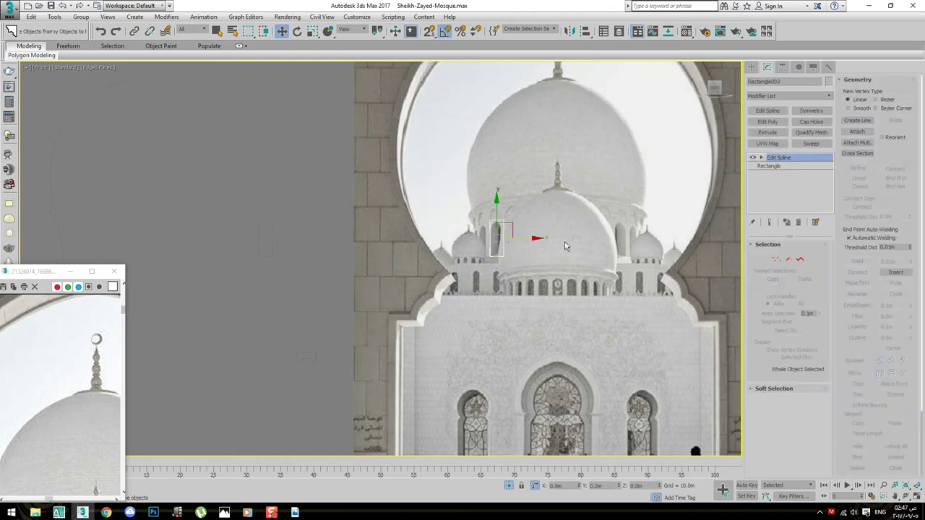
pyautogui.click(768, 133)
pyautogui.scroll(2, 715, 252)
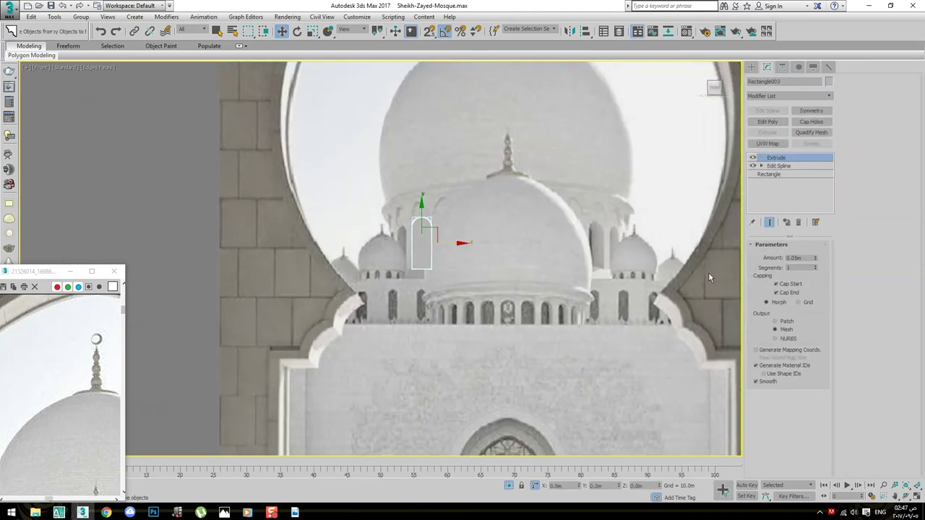
pyautogui.scroll(-3, 475, 231)
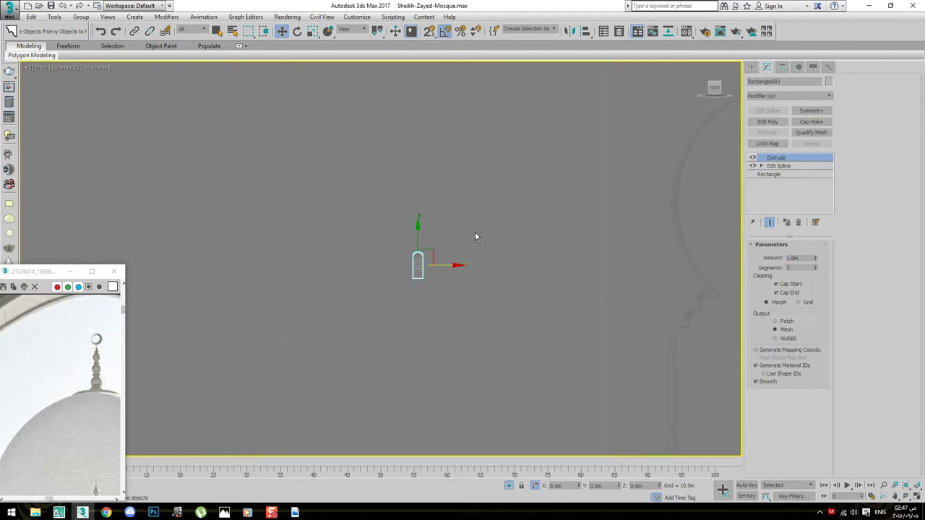
pyautogui.press('F4')
# Unhide the dome object
pyautogui.click(587, 142)
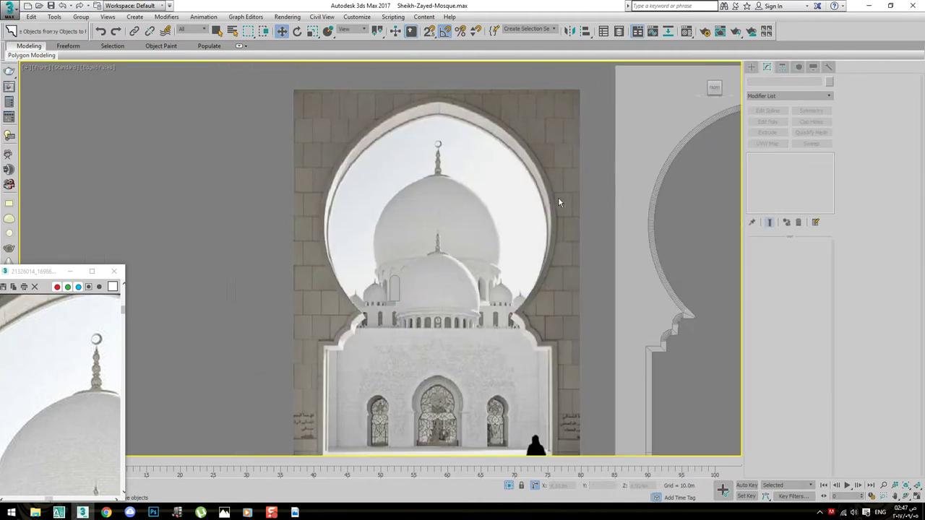
pyautogui.click(396, 287)
pyautogui.rightClick(453, 269)
pyautogui.click(473, 239)
# Align the arch's X position Center/Center to the dome Arc006
pyautogui.hotkey('alt', 'a')
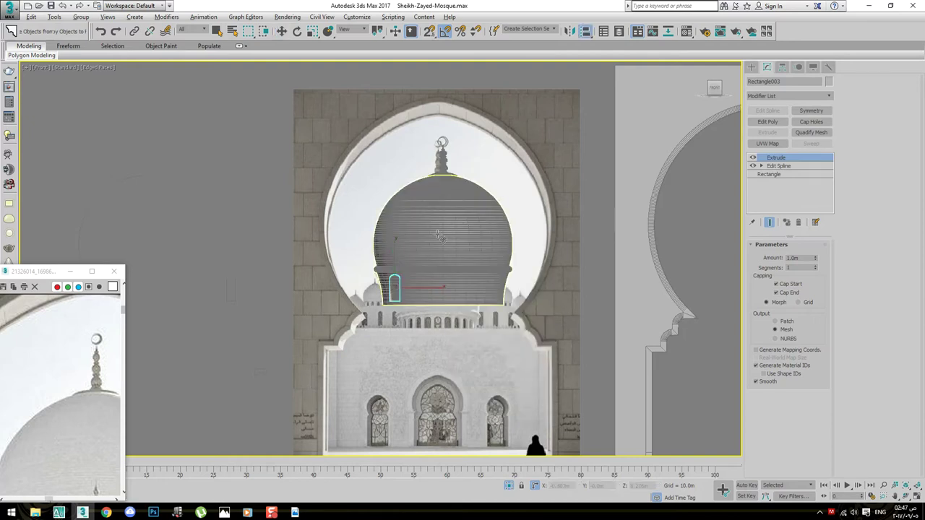
pyautogui.click(438, 234)
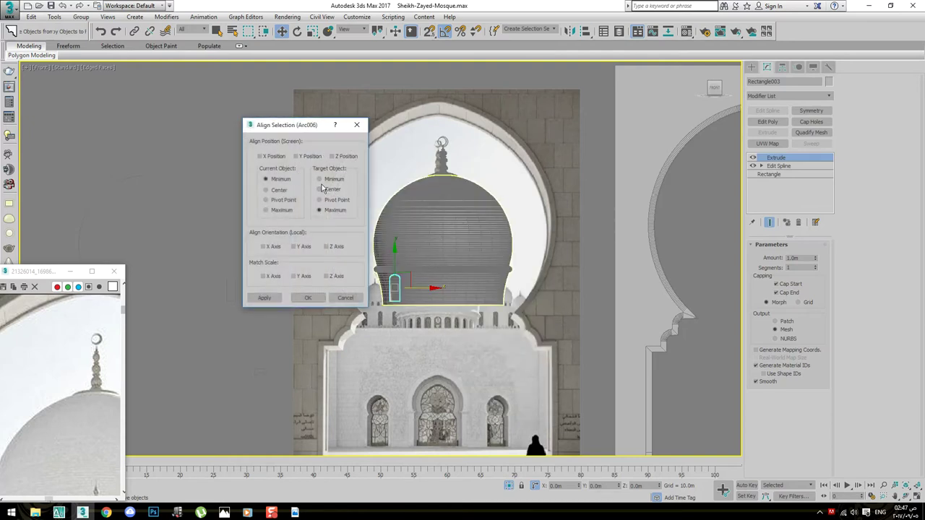
pyautogui.click(287, 157)
pyautogui.click(308, 298)
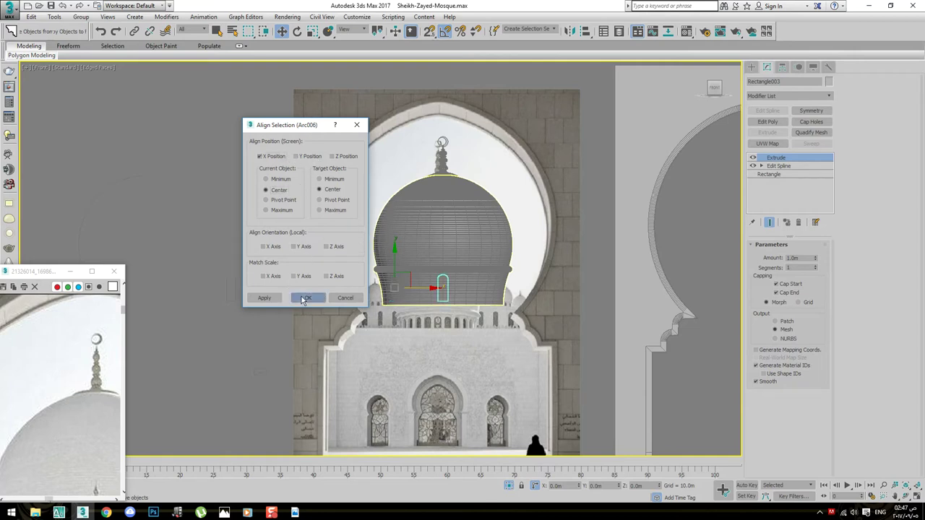
pyautogui.click(378, 330)
pyautogui.scroll(5, 443, 283)
# Check the dome and extruded arch piece in wireframe from the Top view
pyautogui.press('F3')
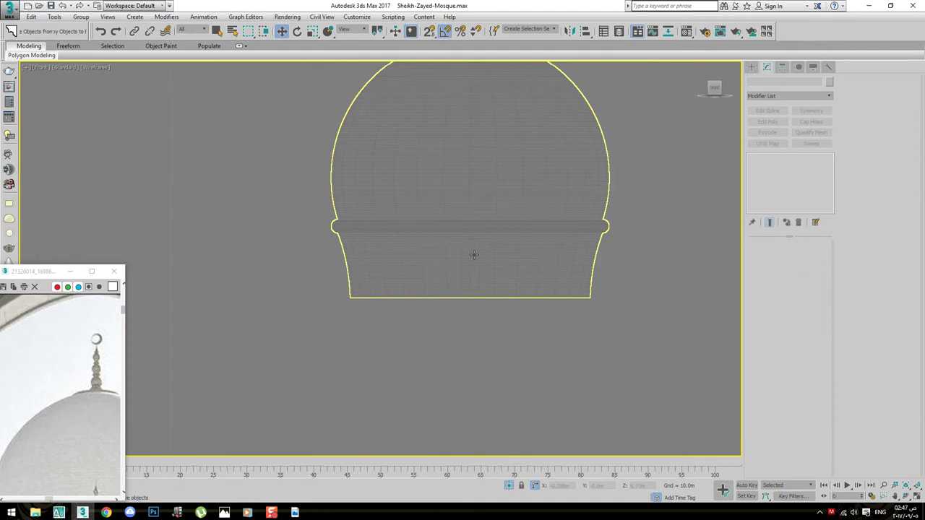
pyautogui.click(473, 256)
pyautogui.scroll(3, 477, 242)
pyautogui.scroll(3, 487, 233)
pyautogui.scroll(-5, 487, 233)
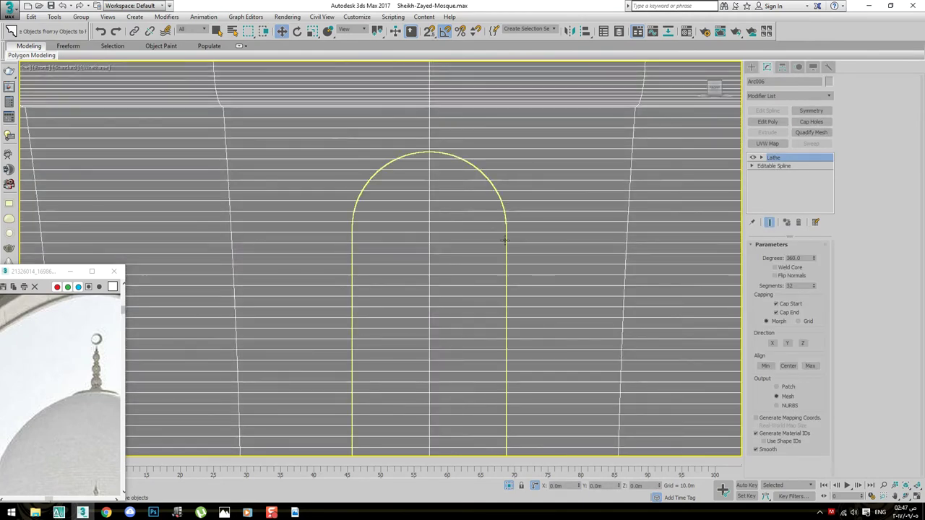
pyautogui.click(497, 238)
pyautogui.click(501, 238)
pyautogui.press('t')
pyautogui.scroll(-3, 497, 246)
pyautogui.scroll(-3, 473, 221)
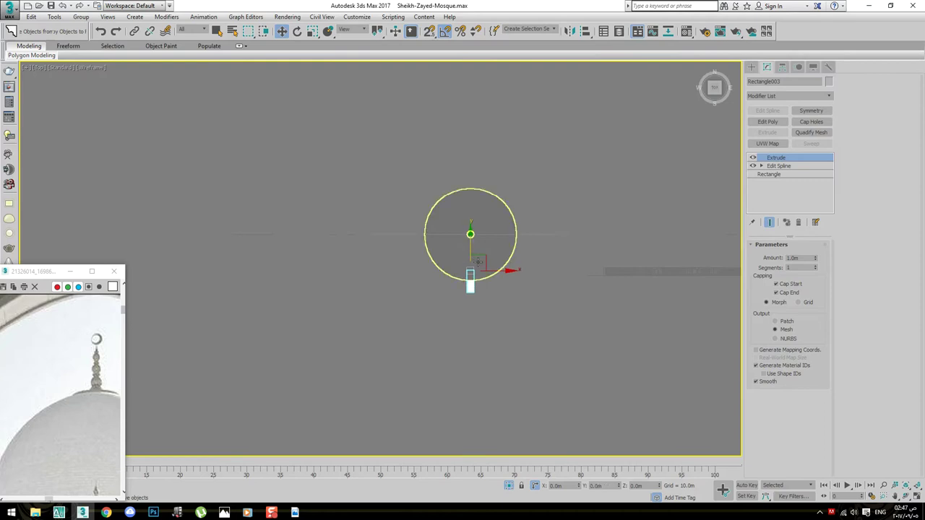
pyautogui.scroll(5, 482, 274)
pyautogui.scroll(2, 462, 279)
# Set the dome's Lathe segments to 60
pyautogui.click(492, 259)
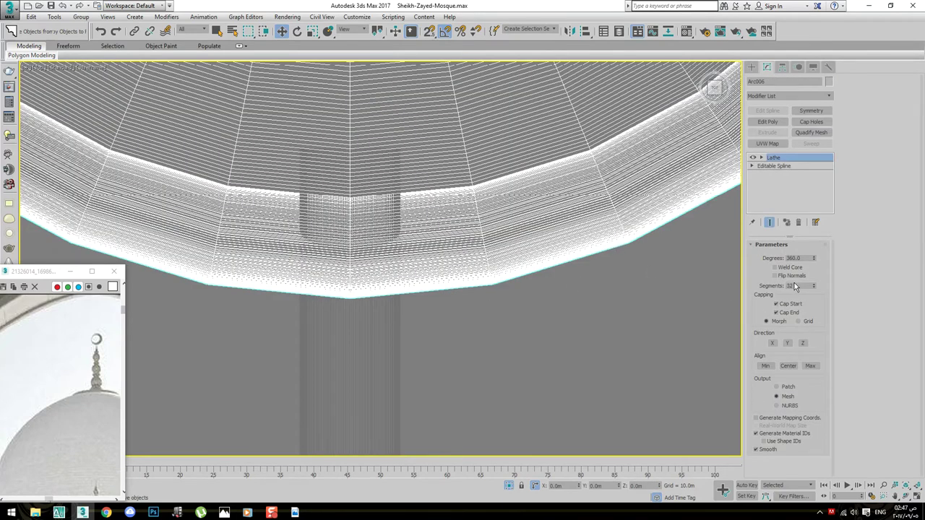
pyautogui.write('4')
pyautogui.press('Return')
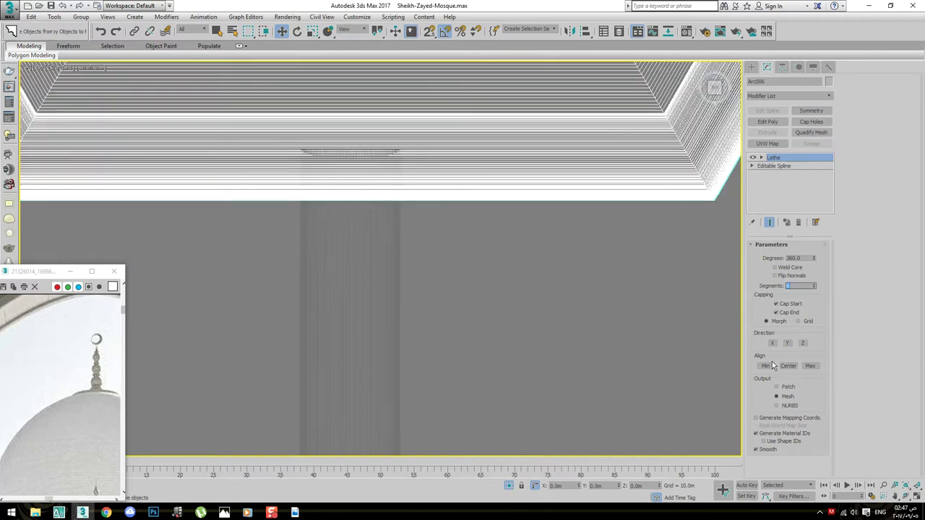
pyautogui.press('Return')
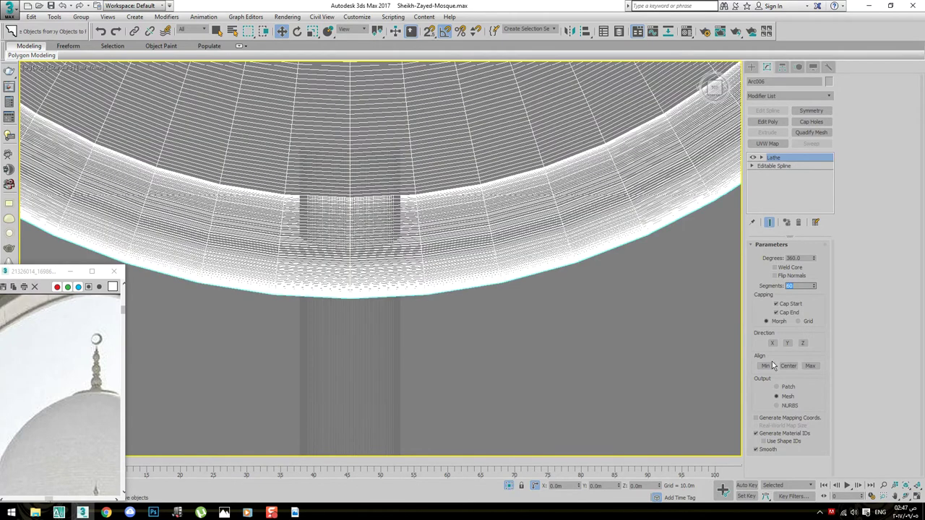
# Orbit around the extruded window box Rectangle003 in Perspective view
pyautogui.click(380, 379)
pyautogui.scroll(-5, 380, 380)
pyautogui.moveTo(407, 369); pyautogui.dragTo(422, 349, button='middle')
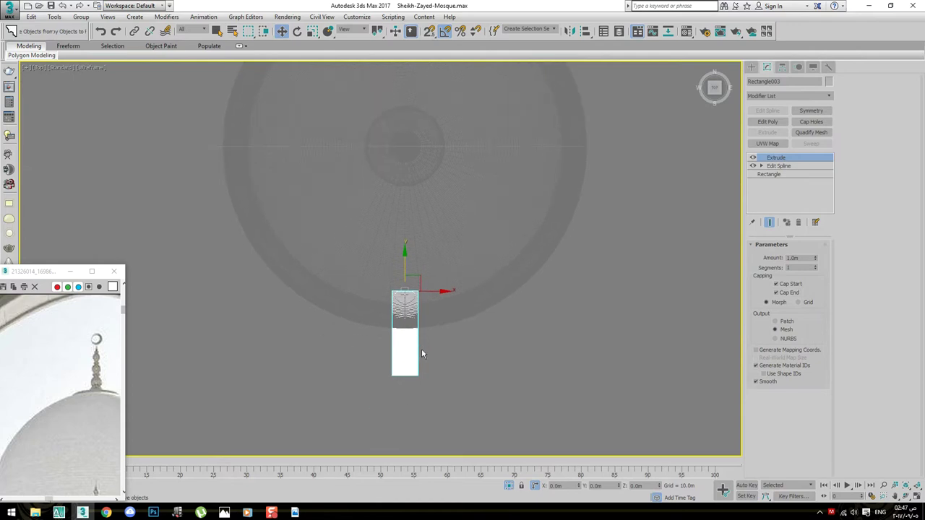
pyautogui.press('p')
pyautogui.press('z')
pyautogui.moveTo(423, 295)
pyautogui.keyDown('alt'); pyautogui.mouseDown(button='middle')
pyautogui.moveTo(456, 305)
pyautogui.moveTo(518, 234)
pyautogui.moveTo(584, 252)
pyautogui.moveTo(538, 279)
pyautogui.moveTo(289, 248)
pyautogui.moveTo(299, 251)
pyautogui.mouseUp(button='middle'); pyautogui.keyUp('alt')
pyautogui.click(571, 168)
# Add a Shell modifier to the dome with Outer Amount 0 and Inner Amount 0.05m
pyautogui.moveTo(571, 167)
pyautogui.keyDown('alt'); pyautogui.mouseDown(button='middle')
pyautogui.moveTo(514, 217)
pyautogui.moveTo(534, 231)
pyautogui.moveTo(611, 159)
pyautogui.mouseUp(button='middle'); pyautogui.keyUp('alt')
pyautogui.click(535, 231)
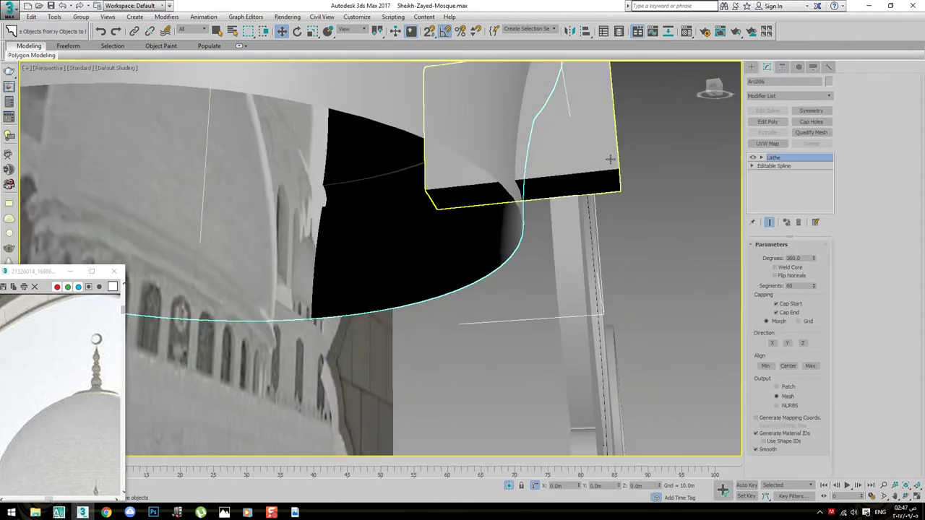
pyautogui.click(772, 96)
pyautogui.write('sh')
pyautogui.click(767, 206)
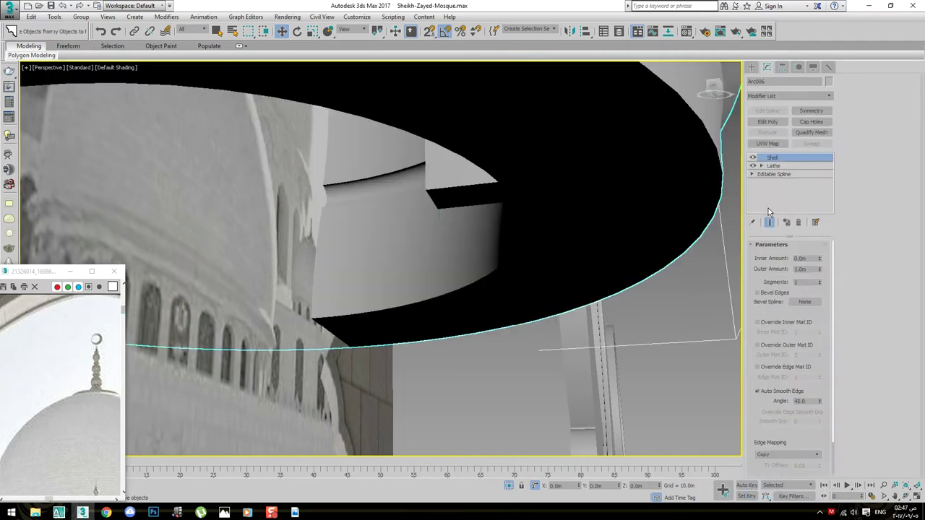
pyautogui.rightClick(817, 270)
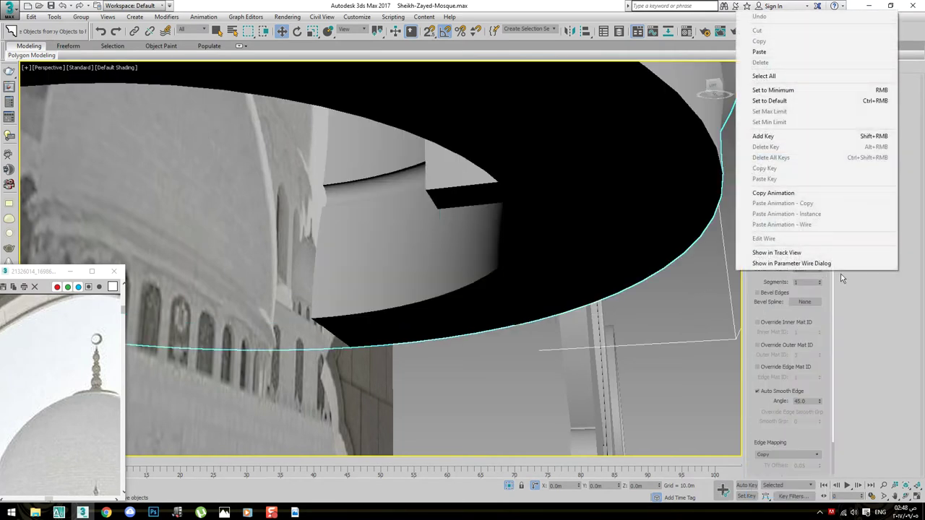
pyautogui.rightClick(820, 270)
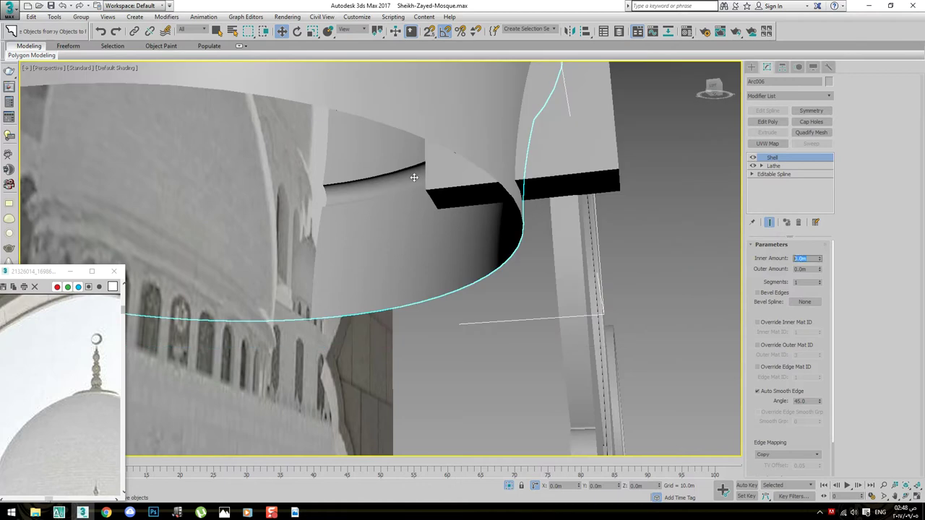
pyautogui.press('Return')
# Inspect the shell, keep Segments at 1, and switch to a wireframe front view
pyautogui.keyDown('alt'); pyautogui.moveTo(217, 174); pyautogui.dragTo(358, 218, button='middle'); pyautogui.keyUp('alt')
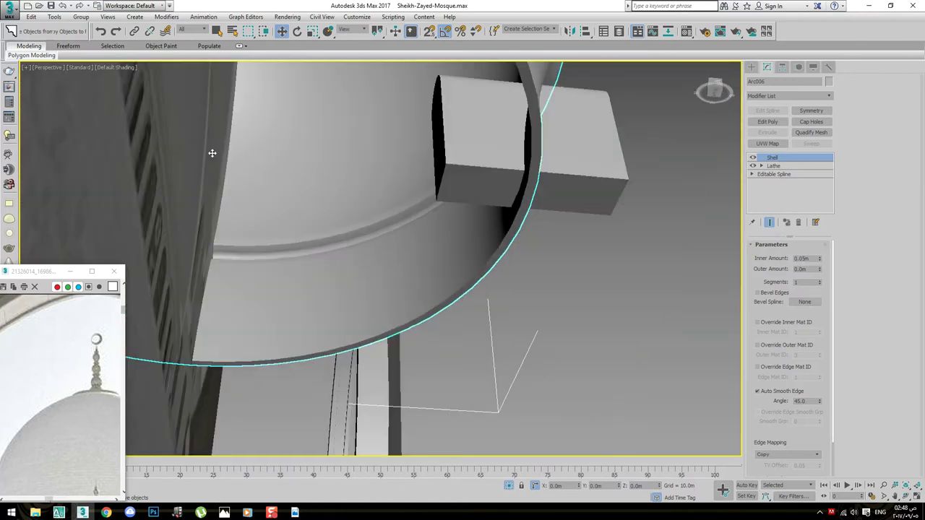
pyautogui.keyDown('alt'); pyautogui.moveTo(482, 219); pyautogui.dragTo(645, 285, button='middle'); pyautogui.keyUp('alt')
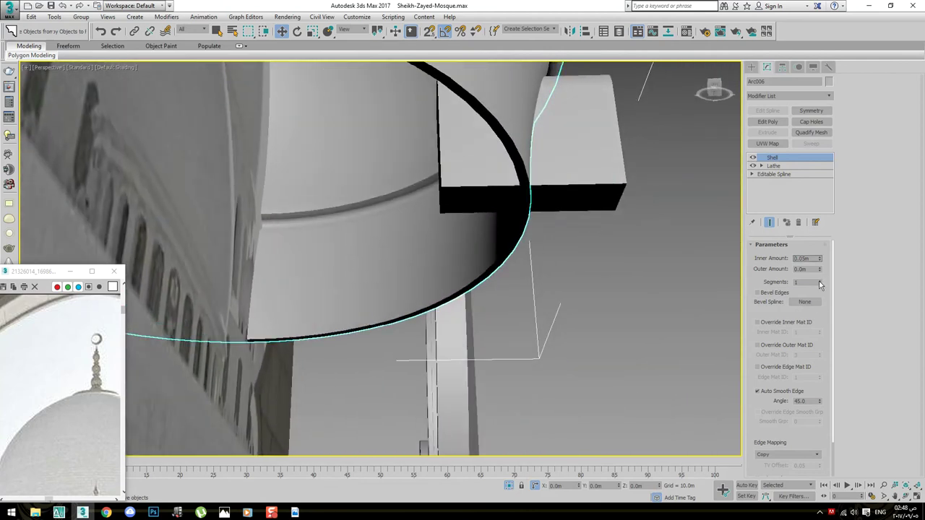
pyautogui.moveTo(822, 286); pyautogui.dragTo(821, 281)
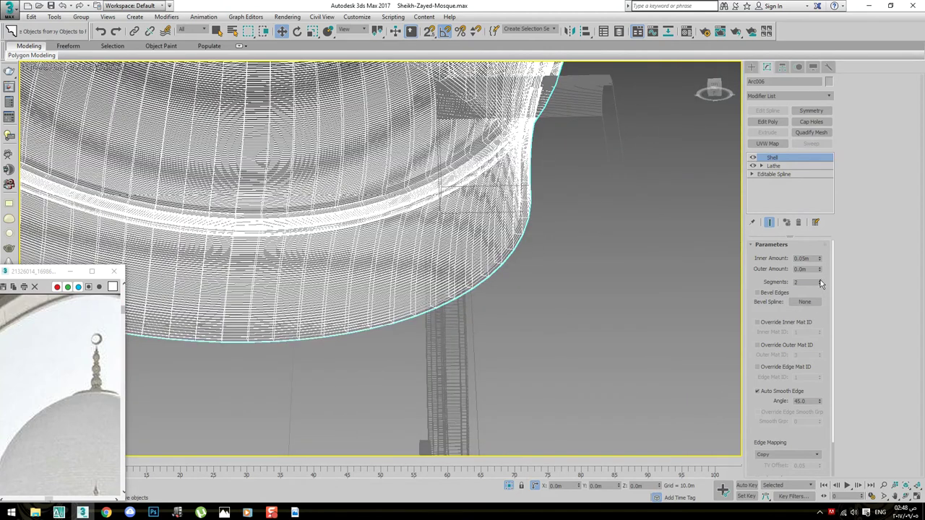
pyautogui.click(820, 283)
pyautogui.moveTo(609, 279)
pyautogui.keyDown('alt'); pyautogui.mouseDown(button='middle')
pyautogui.moveTo(569, 338)
pyautogui.moveTo(694, 365)
pyautogui.mouseUp(button='middle'); pyautogui.keyUp('alt')
pyautogui.scroll(-5, 640, 348)
pyautogui.press('F3')
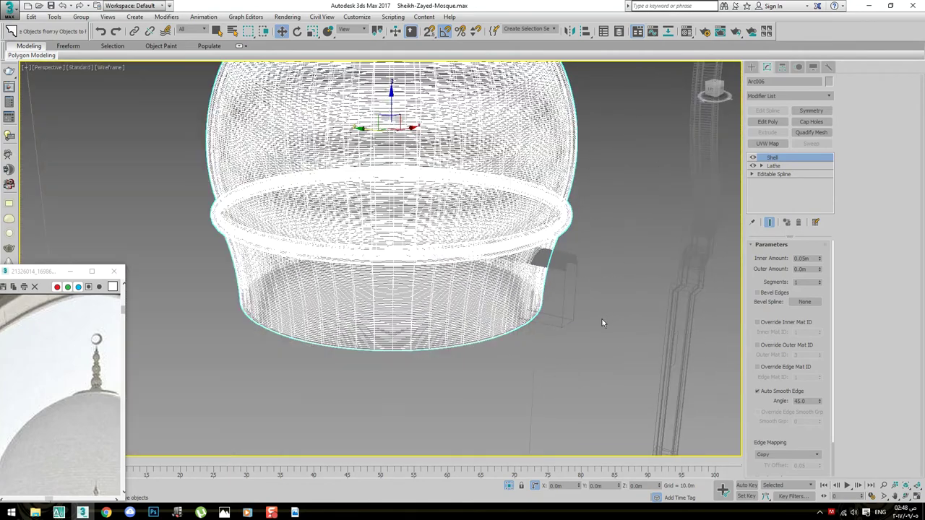
pyautogui.hotkey('alt', 'q')
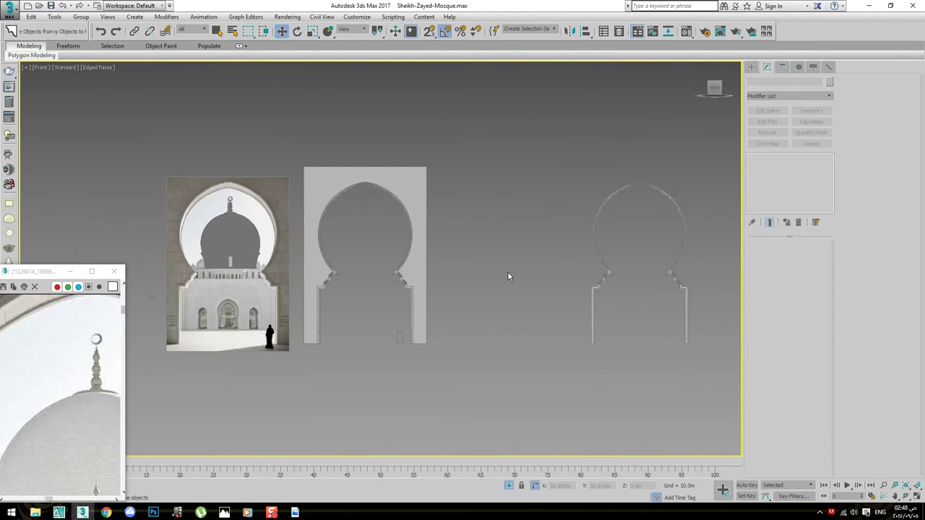
# Clone the dome and its window box to the left of the reference photo
pyautogui.scroll(3, 477, 275)
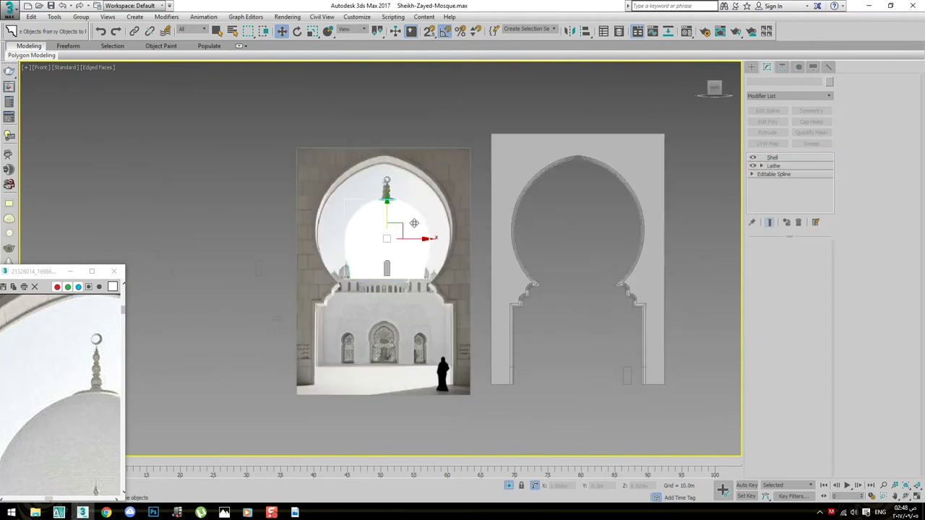
pyautogui.scroll(1, 517, 290)
pyautogui.scroll(3, 513, 279)
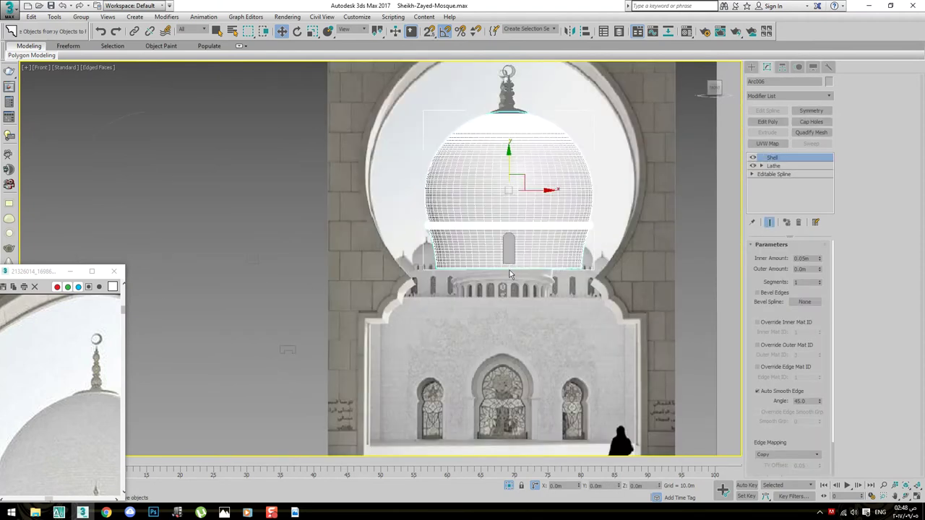
pyautogui.moveTo(502, 241); pyautogui.dragTo(560, 259, button='middle')
pyautogui.keyDown('ctrl'); pyautogui.click(584, 214); pyautogui.keyUp('ctrl')
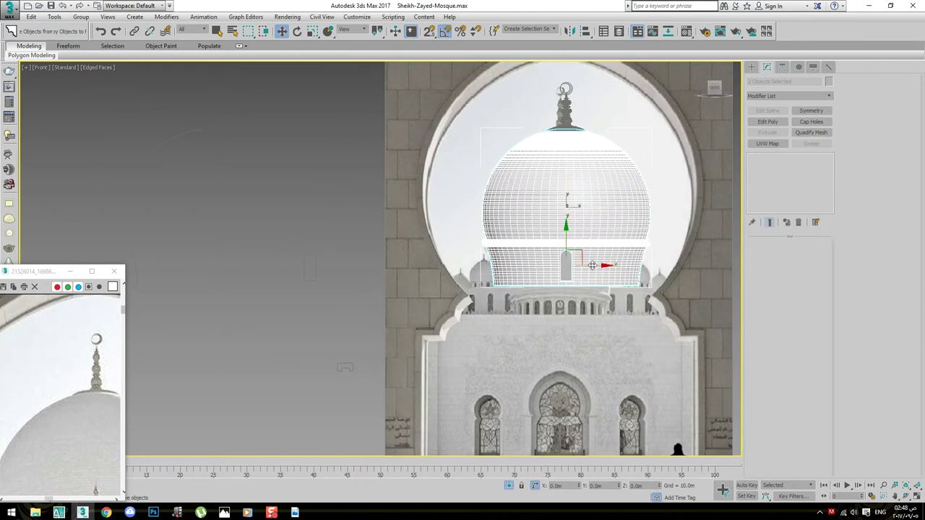
pyautogui.moveTo(592, 266); pyautogui.dragTo(84, 184)
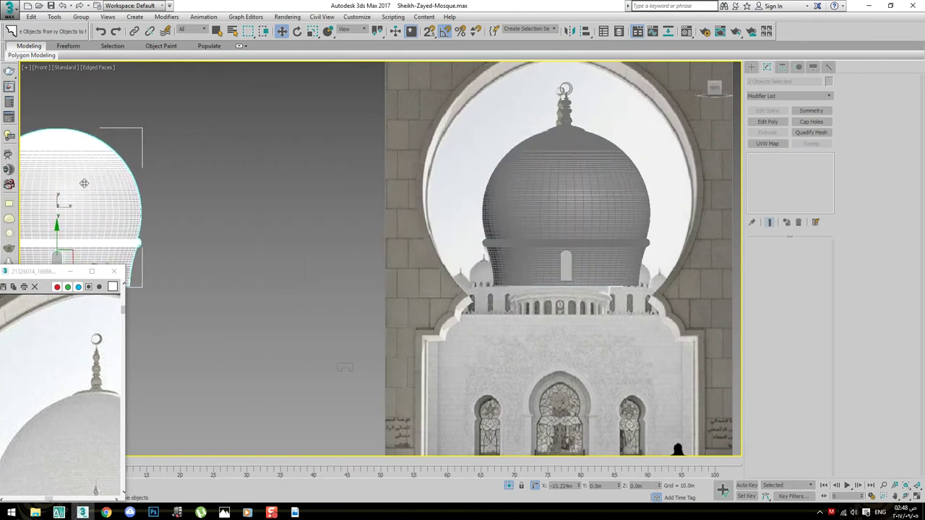
pyautogui.click(464, 298)
# Frame the copied dome in the top view and select it again
pyautogui.moveTo(296, 258); pyautogui.dragTo(425, 280, button='middle')
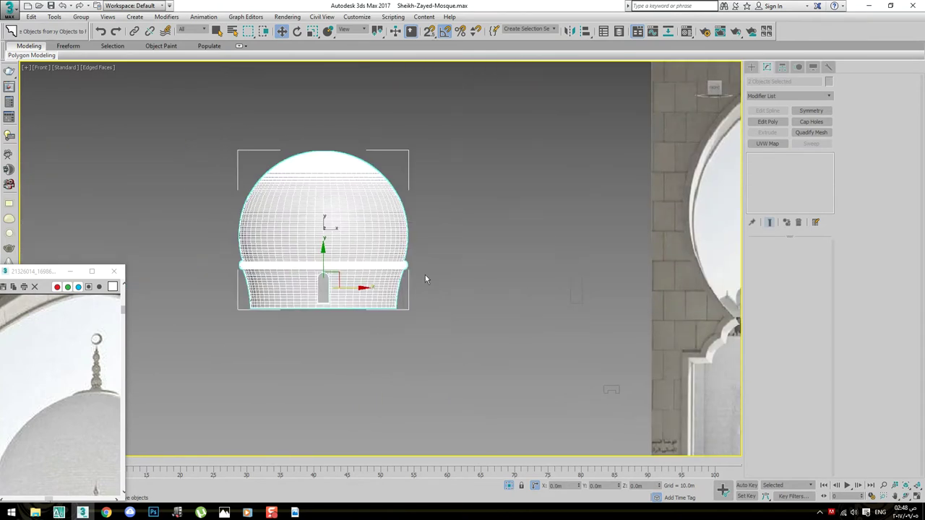
pyautogui.press('z')
pyautogui.press('t')
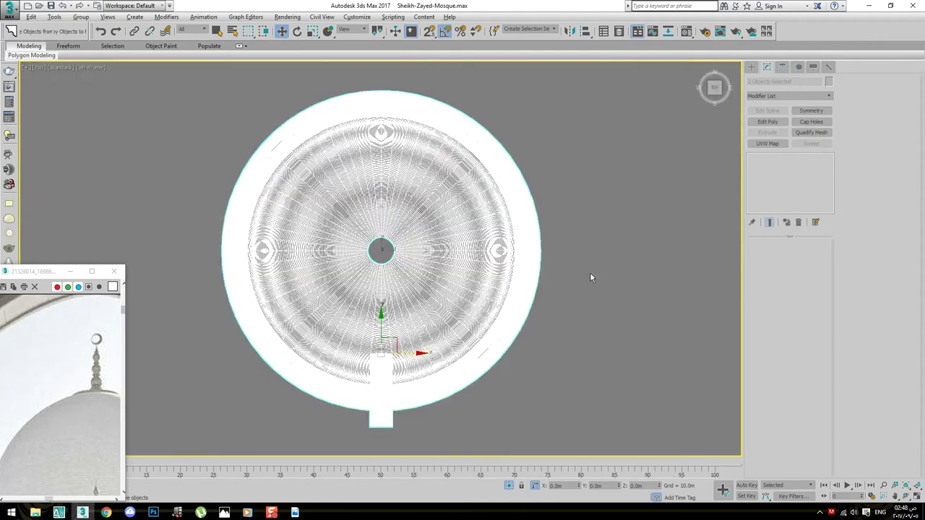
pyautogui.click(590, 273)
pyautogui.moveTo(445, 402); pyautogui.dragTo(503, 379, button='middle')
pyautogui.scroll(3, 450, 217)
pyautogui.scroll(-2, 452, 319)
pyautogui.click(470, 341)
# Check the dome's Lathe settings and select the extruded window box in the top view
pyautogui.scroll(1, 593, 320)
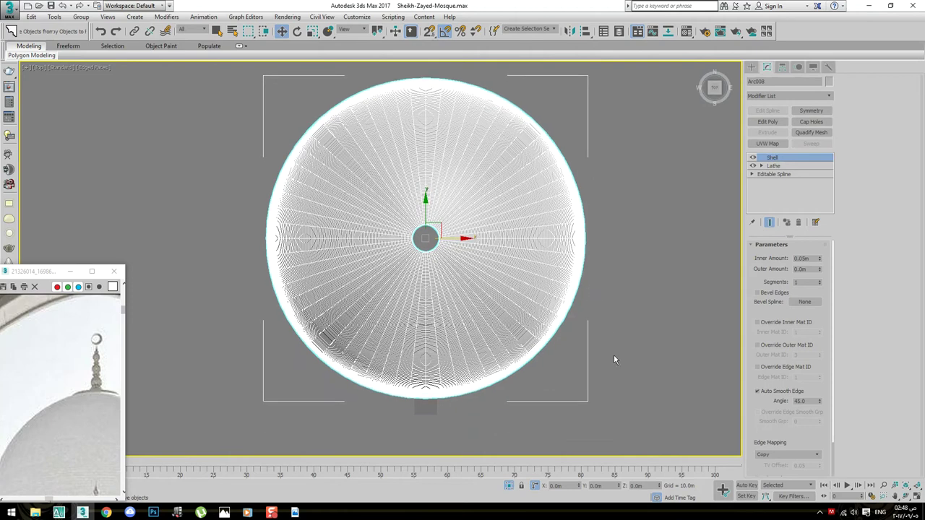
pyautogui.click(775, 166)
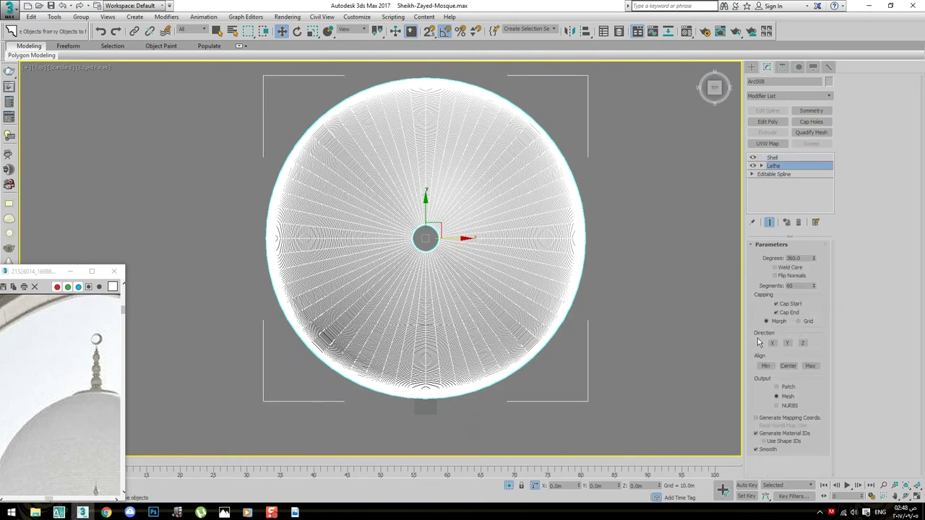
pyautogui.moveTo(708, 323); pyautogui.dragTo(707, 328, button='middle')
pyautogui.click(707, 328)
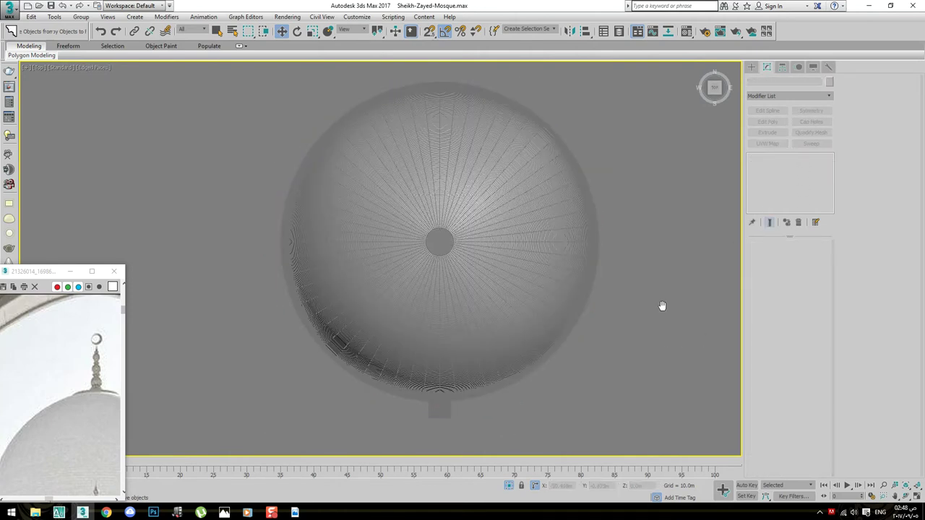
pyautogui.moveTo(662, 305); pyautogui.dragTo(673, 256, button='middle')
pyautogui.click(450, 340)
pyautogui.moveTo(450, 340); pyautogui.dragTo(450, 368, button='middle')
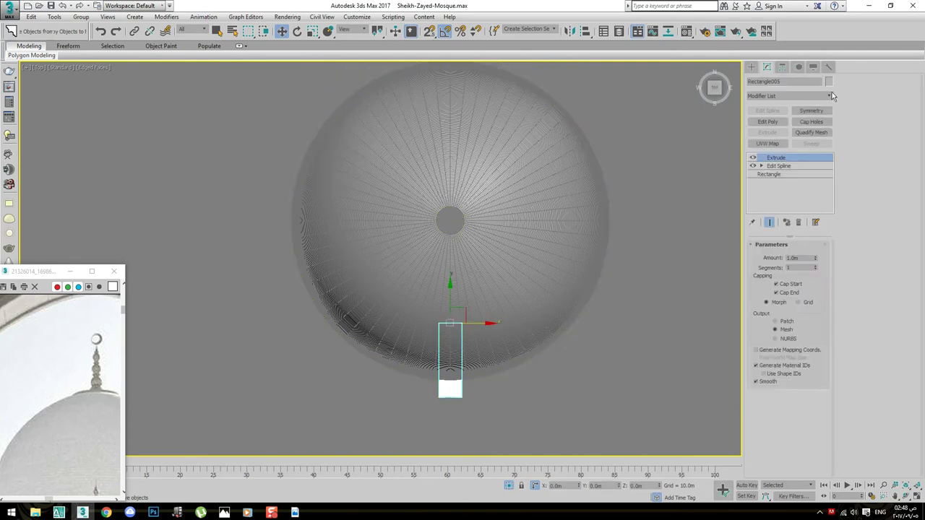
# Inspect the dome's pivot with Affect Pivot Only, then reselect the window box
pyautogui.click(783, 67)
pyautogui.click(788, 133)
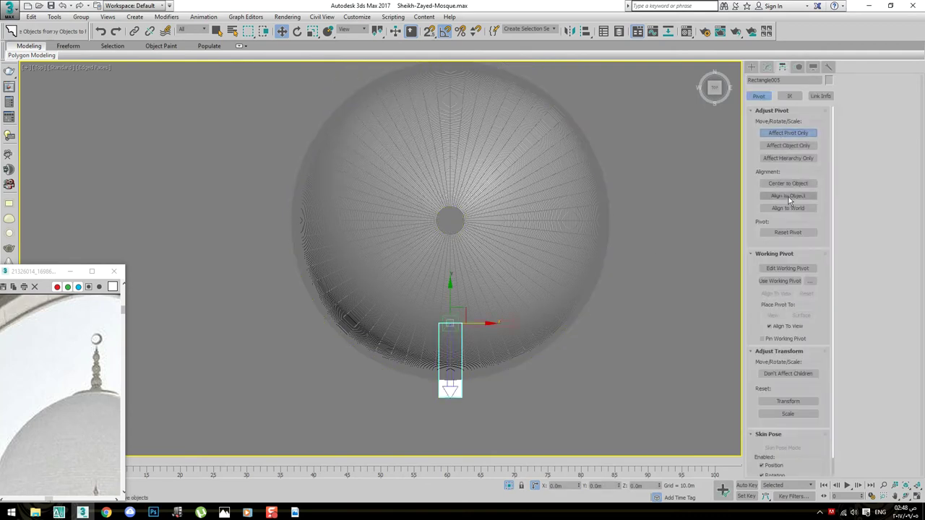
pyautogui.click(557, 203)
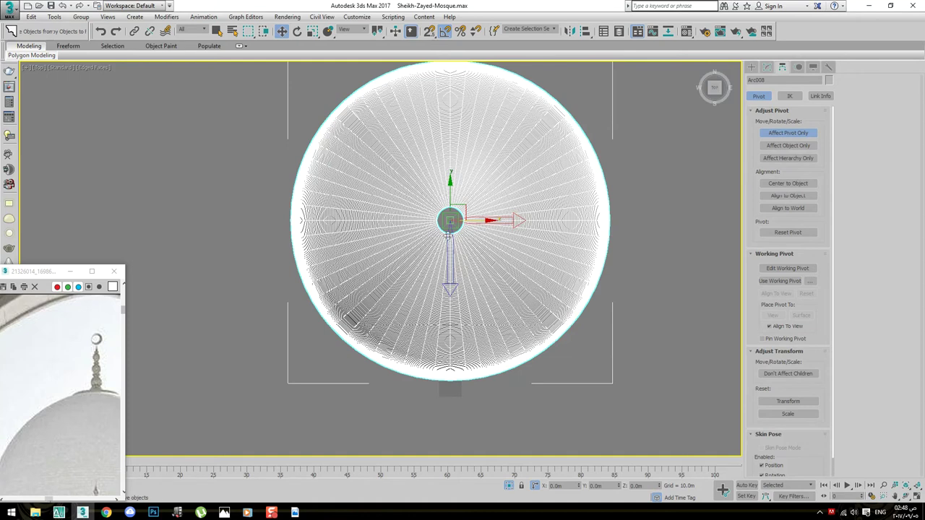
pyautogui.click(802, 133)
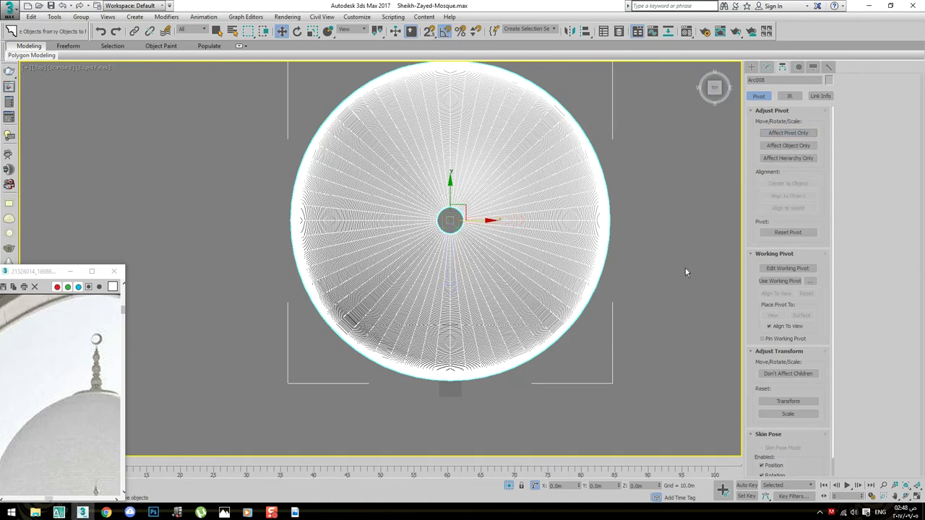
pyautogui.click(449, 403)
pyautogui.click(449, 390)
# Centre the window box's pivot on the box using Affect Pivot Only
pyautogui.press('e')
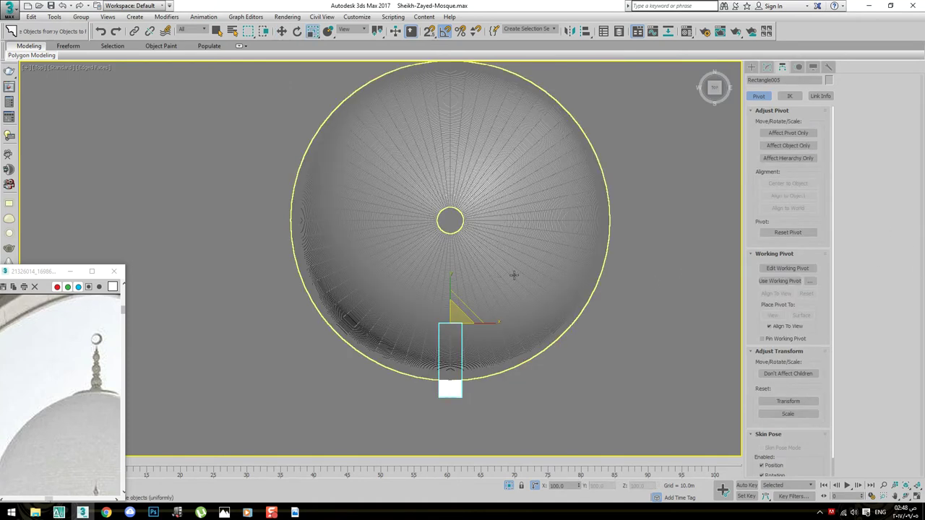
pyautogui.click(802, 134)
pyautogui.click(788, 183)
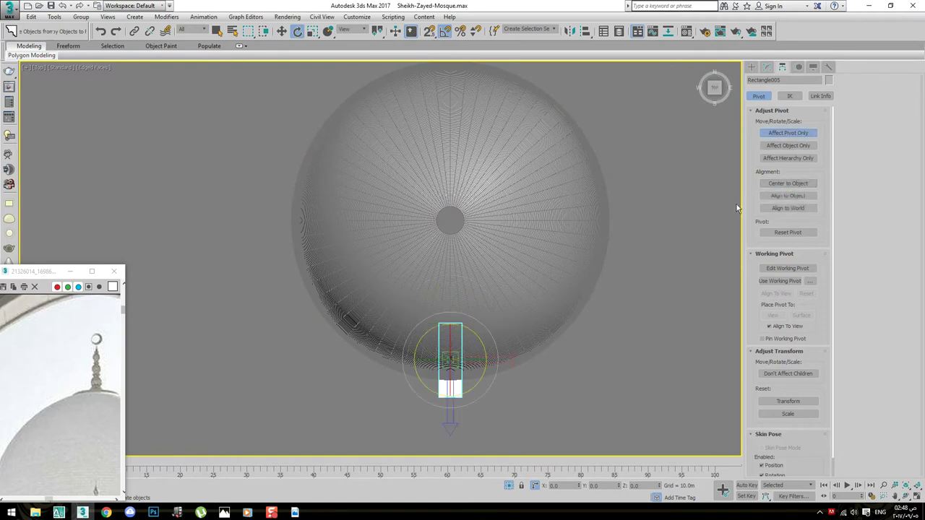
pyautogui.click(590, 215)
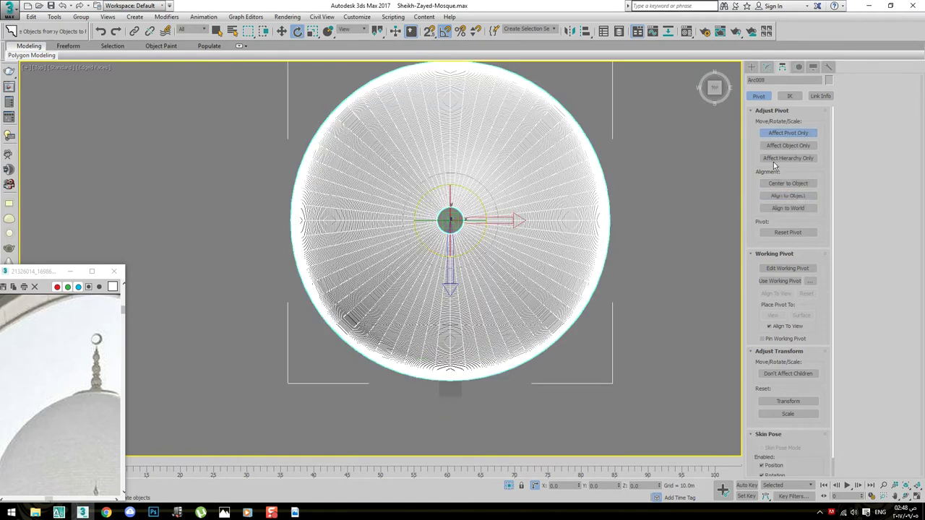
pyautogui.click(786, 134)
# Turn on Affect Pivot Only again and compare the window box and dome pivots
pyautogui.moveTo(548, 265)
pyautogui.mouseDown(button='middle')
pyautogui.moveTo(574, 264)
pyautogui.moveTo(566, 258)
pyautogui.mouseUp(button='middle')
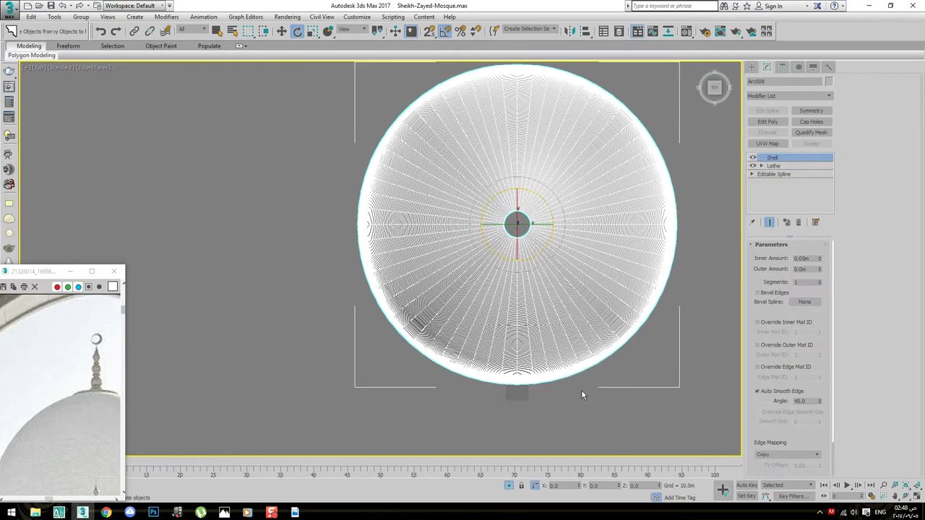
pyautogui.click(525, 404)
pyautogui.click(519, 396)
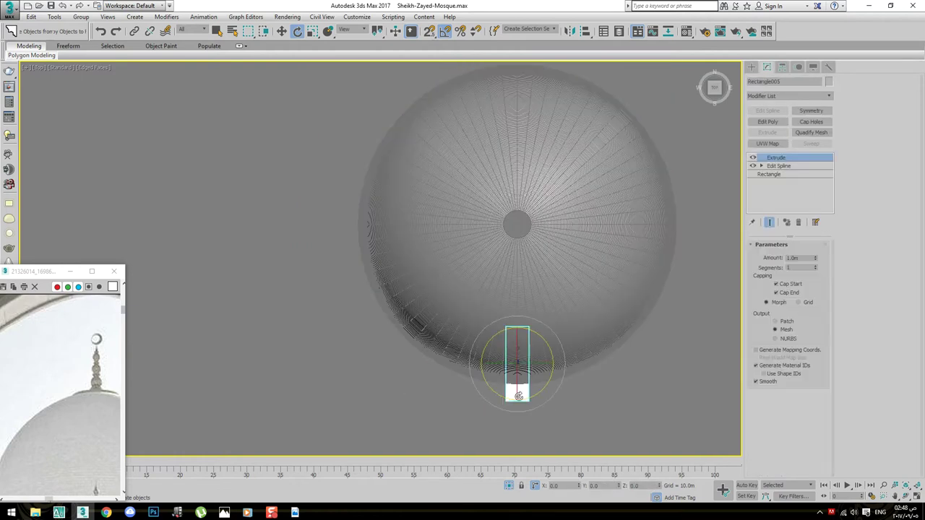
pyautogui.click(782, 67)
pyautogui.click(787, 133)
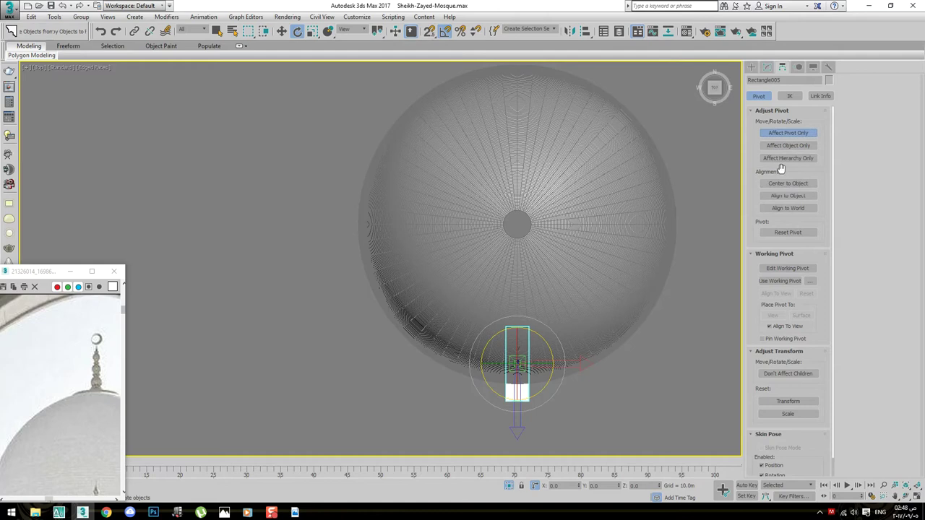
pyautogui.click(613, 186)
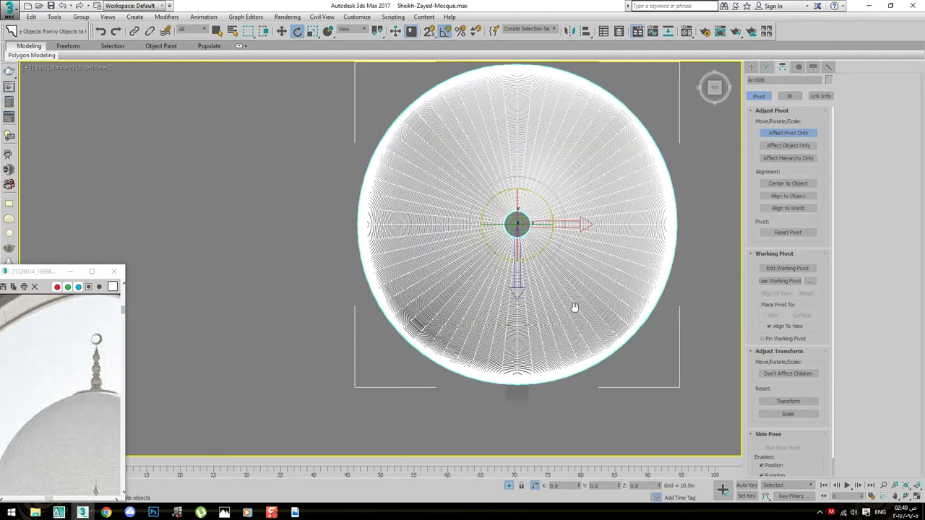
# Reselect the window rectangle and the dome, then clear the selection
pyautogui.moveTo(517, 397); pyautogui.dragTo(523, 349, button='middle')
pyautogui.click(523, 350)
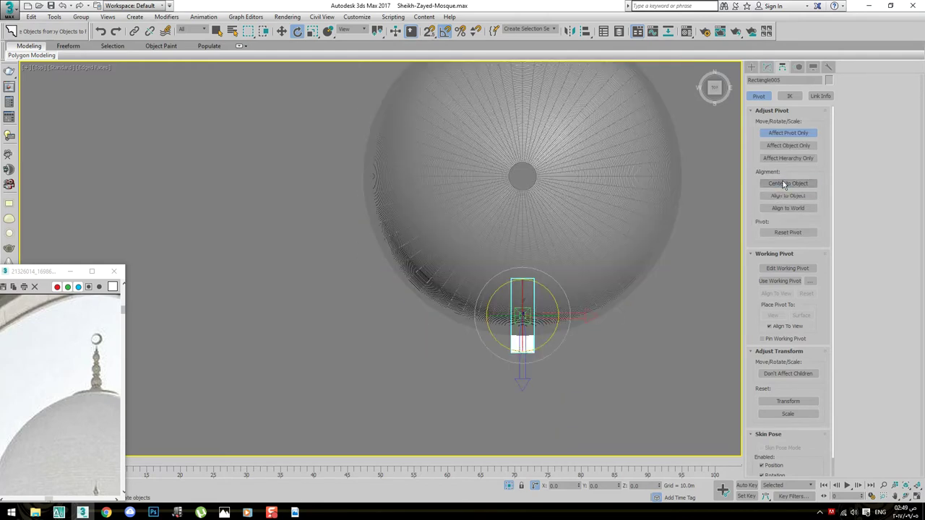
pyautogui.click(614, 214)
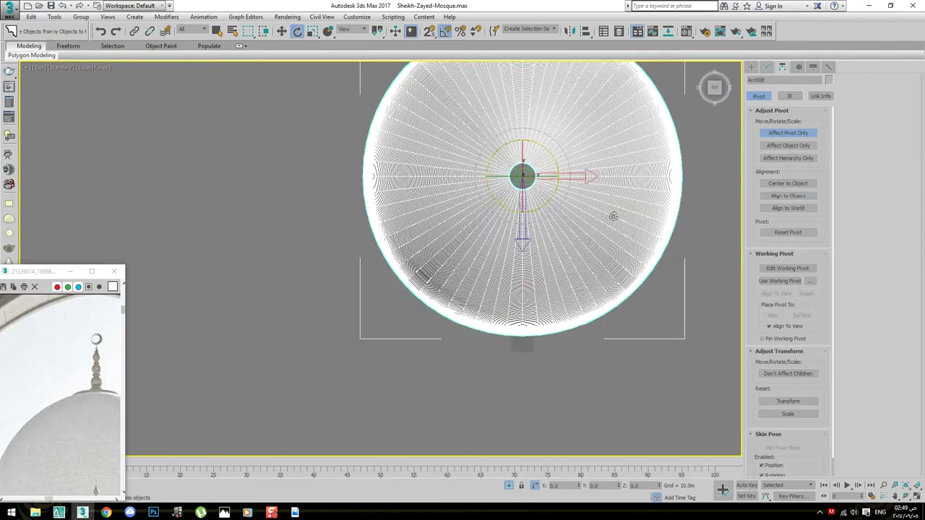
pyautogui.moveTo(638, 224); pyautogui.dragTo(639, 241, button='middle')
pyautogui.rightClick(639, 241)
pyautogui.click(540, 418)
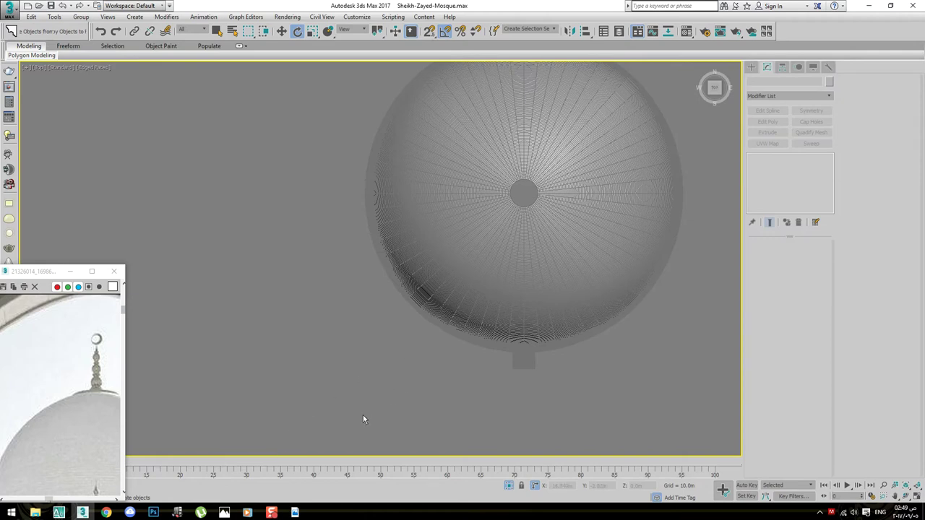
# Create a new text document in the Sheikh-Zayed-Mosque folder and open it in Notepad
pyautogui.click(35, 513)
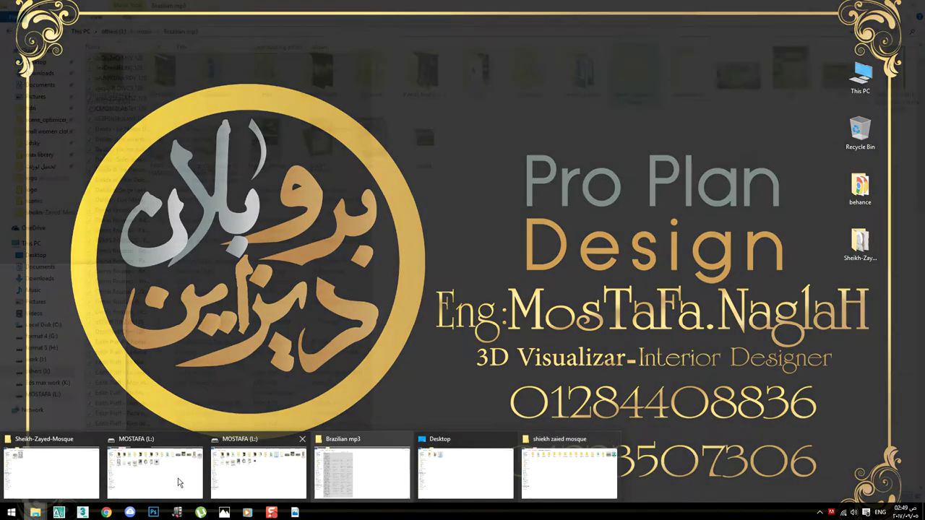
pyautogui.click(67, 476)
pyautogui.rightClick(340, 122)
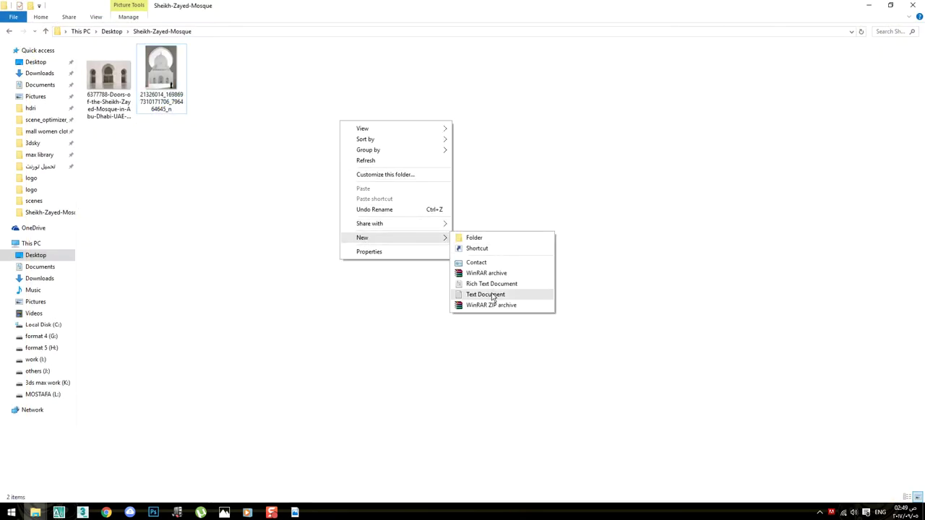
pyautogui.click(492, 295)
pyautogui.press('Return')
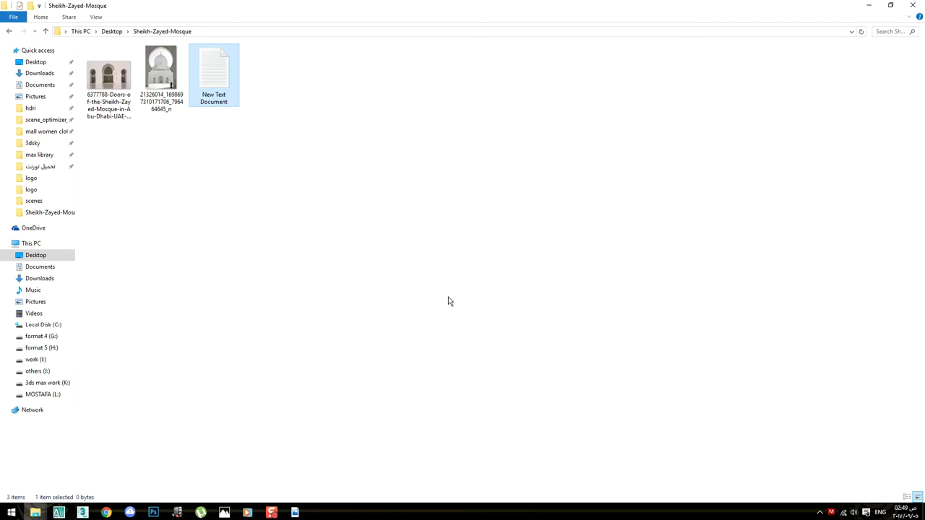
pyautogui.press('Return')
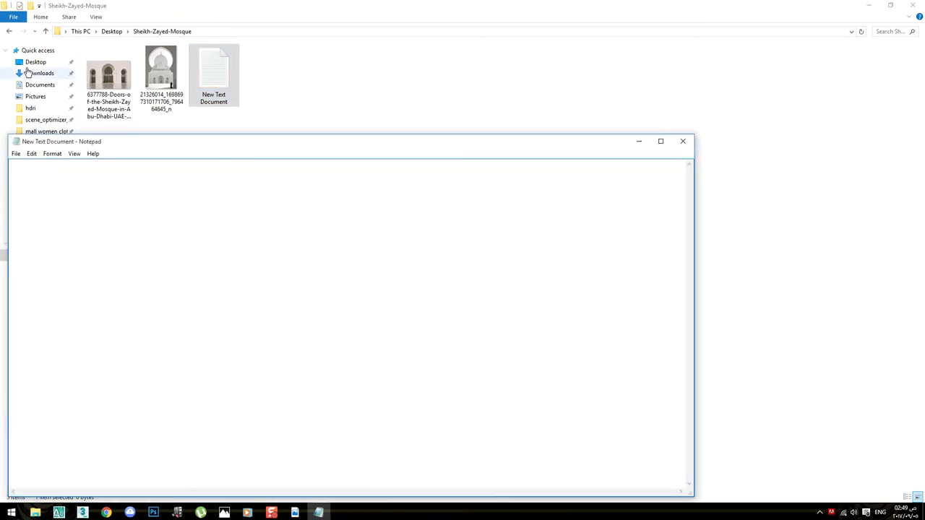
# Set Notepad's font to a larger size via Format > Font
pyautogui.click(51, 154)
pyautogui.click(68, 175)
pyautogui.click(200, 291)
pyautogui.click(171, 422)
pyautogui.write('so make it with your self ^_^')
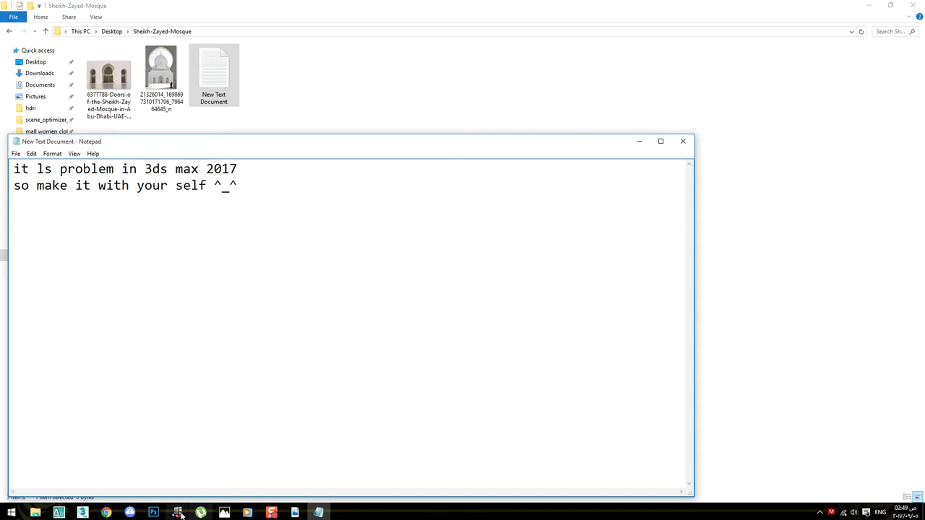
# Back in 3ds Max, start a line at the dome's central ring, then cancel it
pyautogui.click(82, 512)
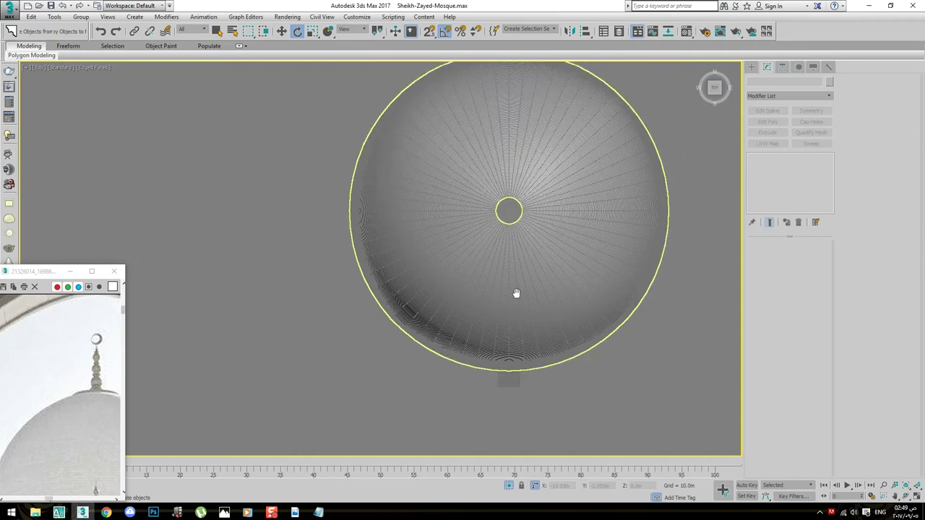
pyautogui.moveTo(532, 278); pyautogui.dragTo(490, 334, button='middle')
pyautogui.rightClick(655, 282)
pyautogui.click(663, 248)
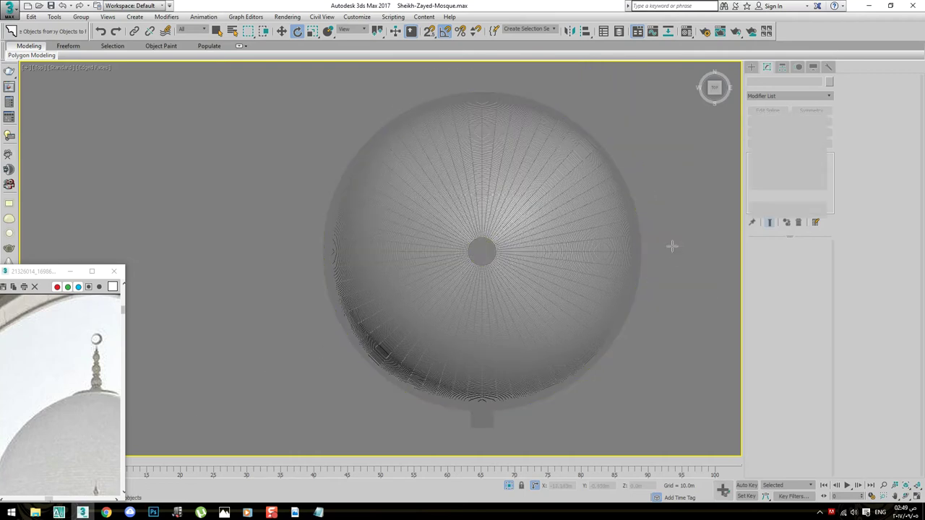
pyautogui.scroll(5, 508, 253)
pyautogui.scroll(-3, 287, 239)
pyautogui.scroll(3, 263, 252)
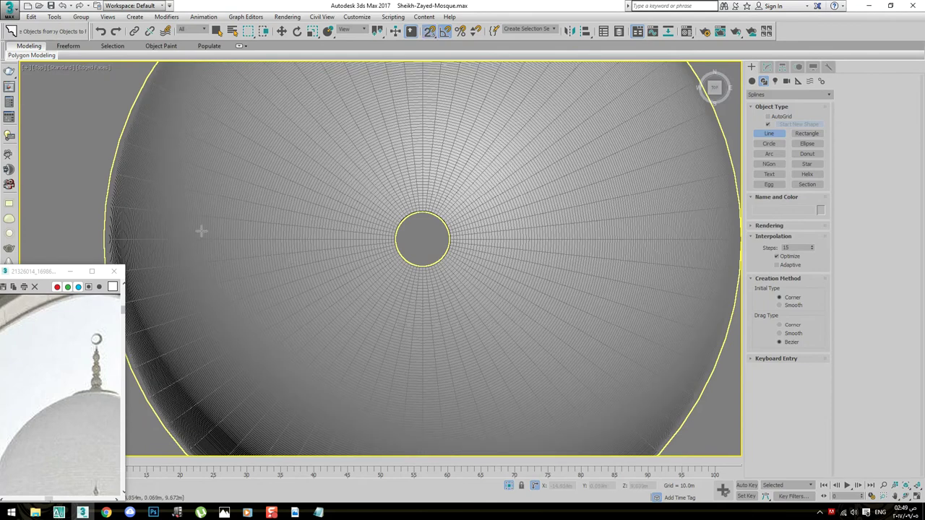
pyautogui.click(437, 248)
pyautogui.scroll(-3, 394, 245)
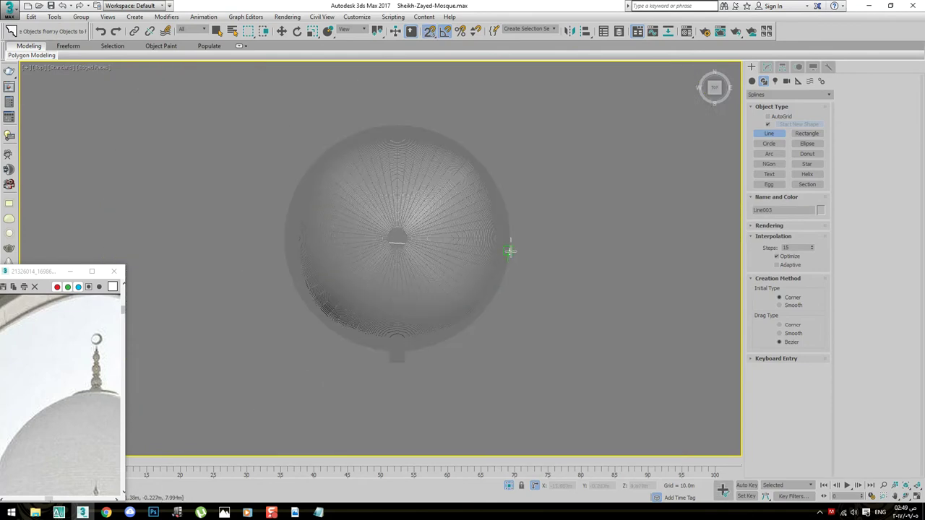
pyautogui.rightClick(244, 253)
# Draw a rectangle across the dome with Length 1.0m and Width 8.0m
pyautogui.click(286, 237)
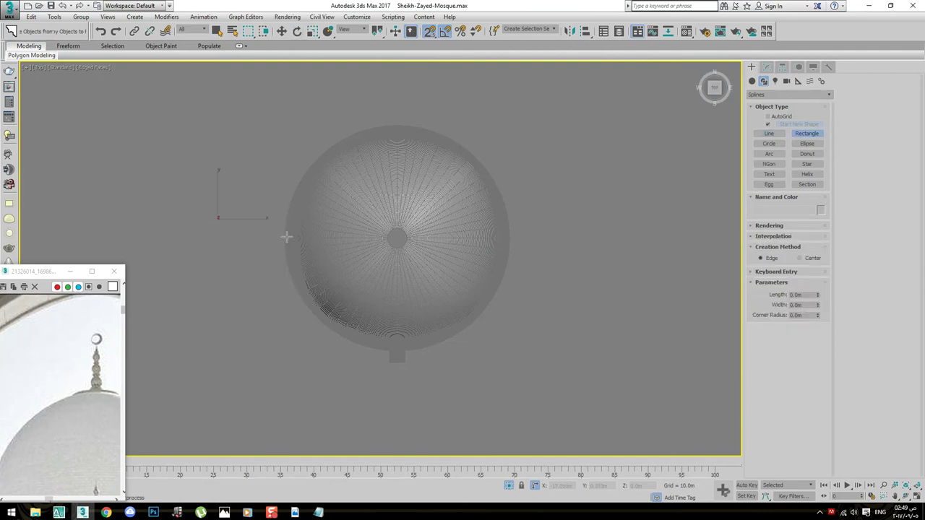
pyautogui.moveTo(286, 237); pyautogui.dragTo(675, 306)
pyautogui.write('1')
pyautogui.press('Tab')
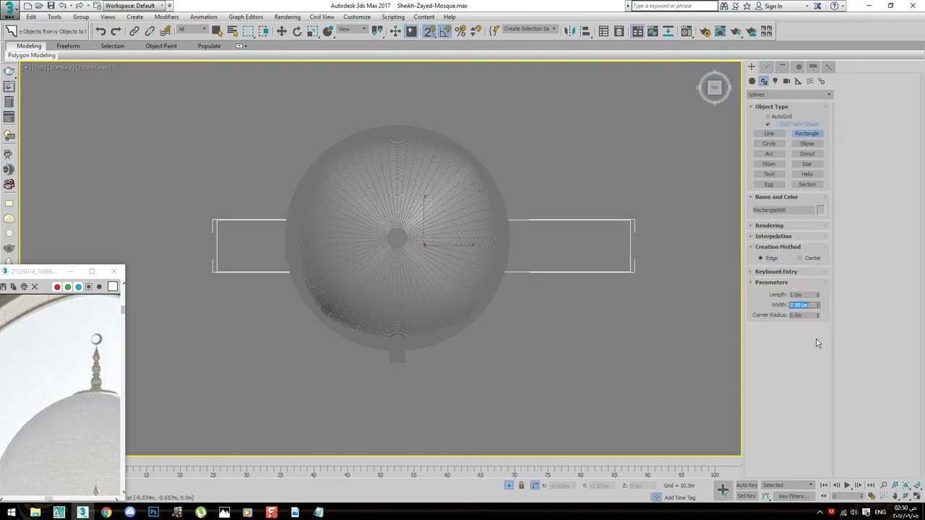
pyautogui.write('8')
pyautogui.press('Return')
# Align the rectangle's X center to the dome and reset its Length to 0
pyautogui.moveTo(472, 241); pyautogui.dragTo(521, 270, button='middle')
pyautogui.click(520, 269)
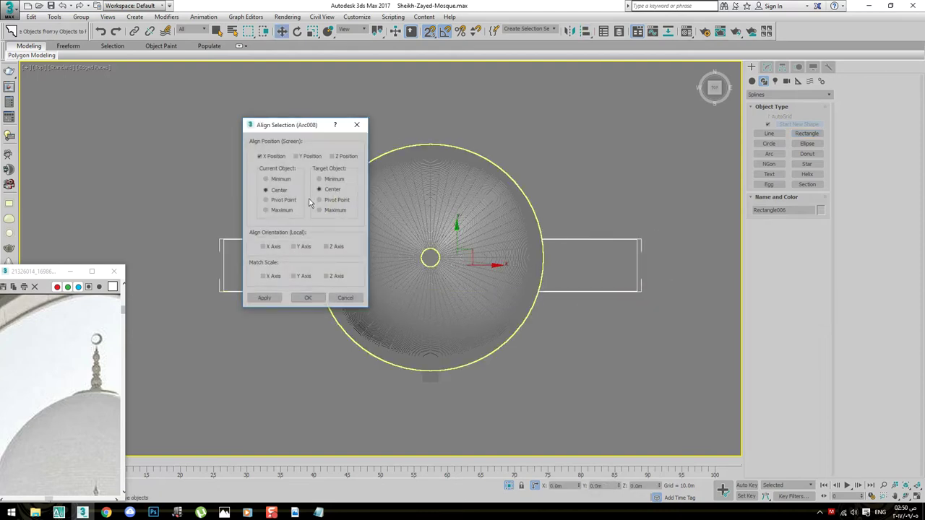
pyautogui.click(255, 298)
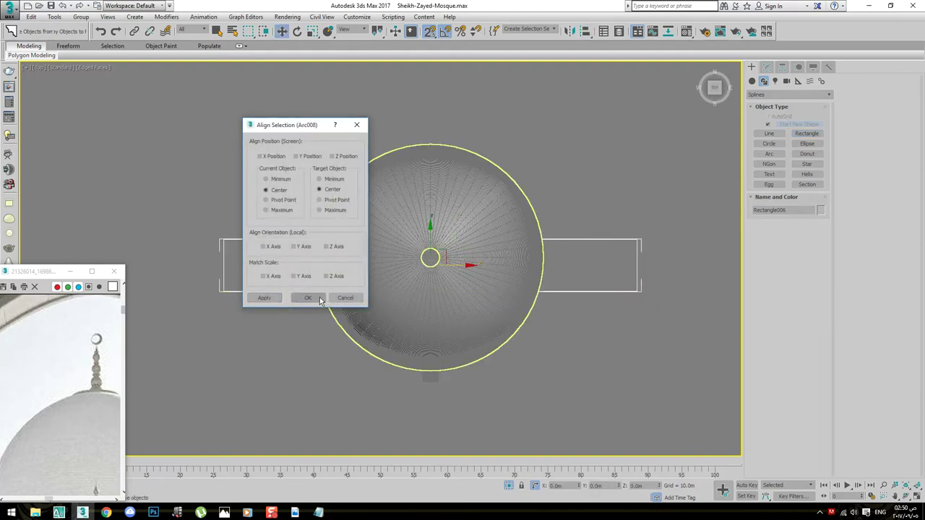
pyautogui.click(316, 299)
pyautogui.rightClick(816, 280)
pyautogui.click(481, 299)
pyautogui.scroll(3, 448, 265)
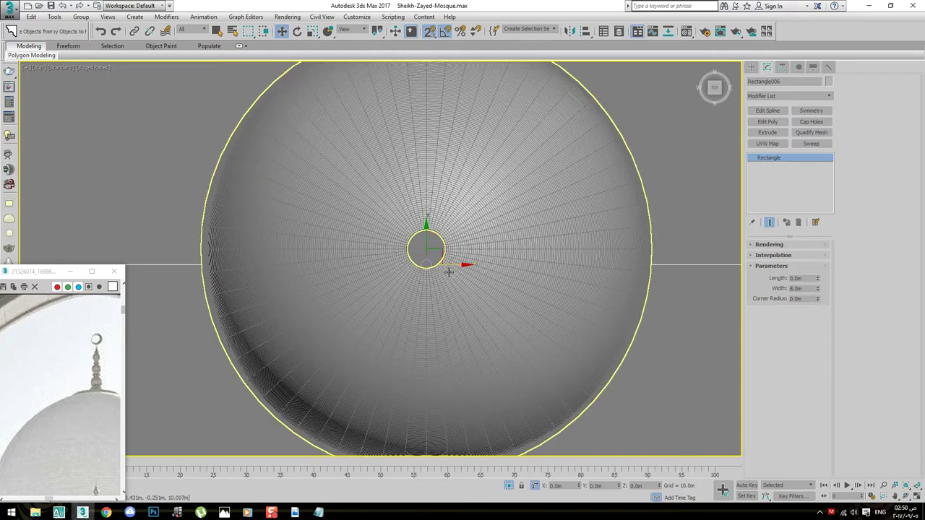
pyautogui.click(490, 248)
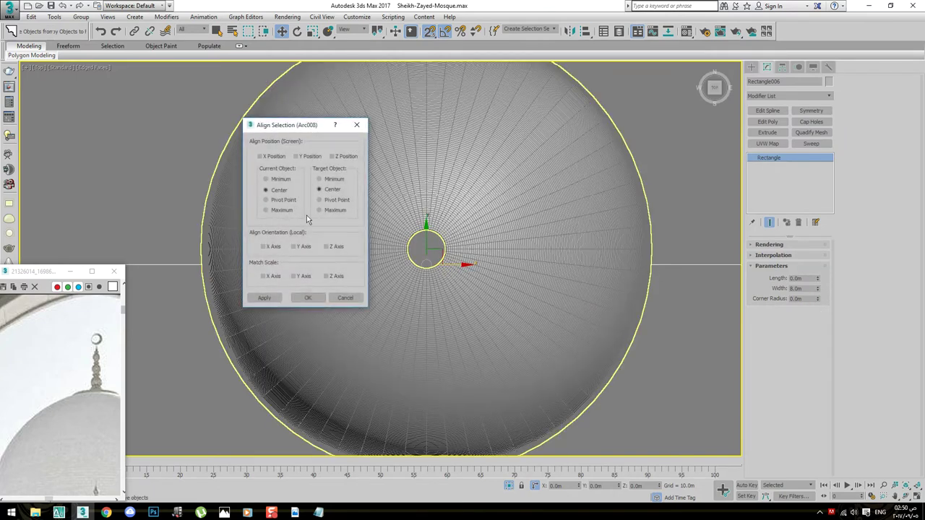
# Centre the flattened line vertically on the dome and add an Edit Spline modifier
pyautogui.click(306, 156)
pyautogui.click(265, 298)
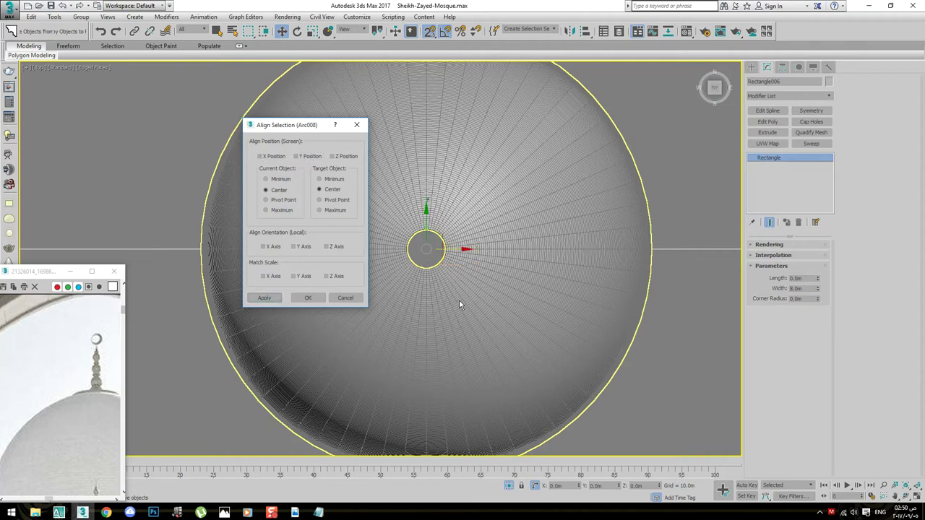
pyautogui.click(441, 187)
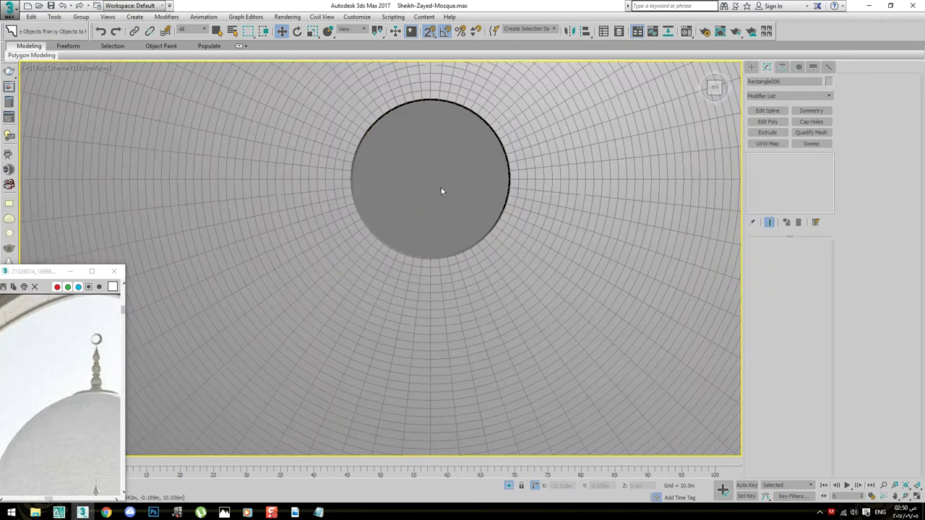
pyautogui.scroll(-3, 679, 199)
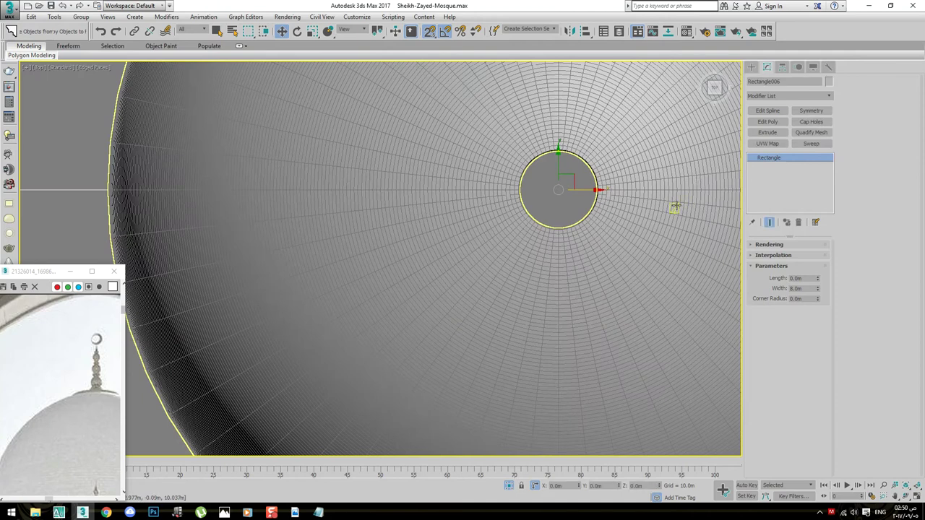
pyautogui.click(767, 110)
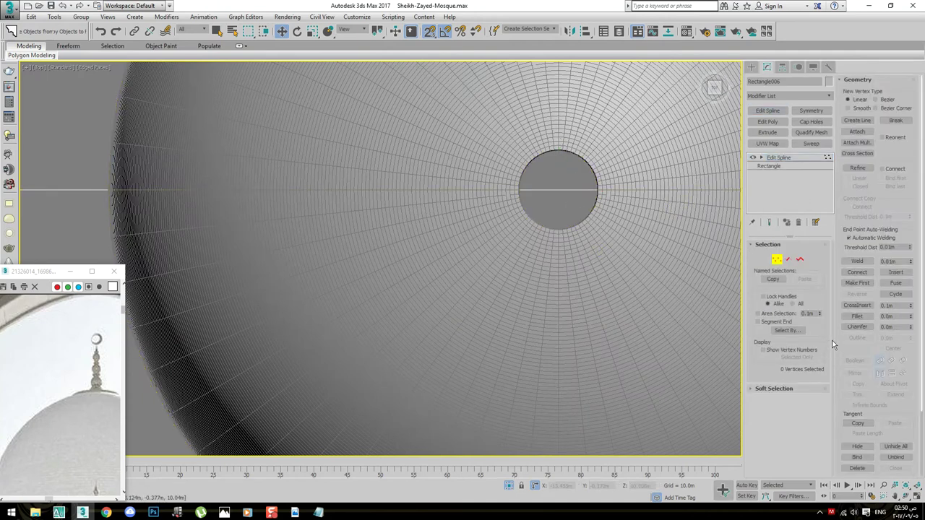
pyautogui.moveTo(881, 386); pyautogui.dragTo(892, 249)
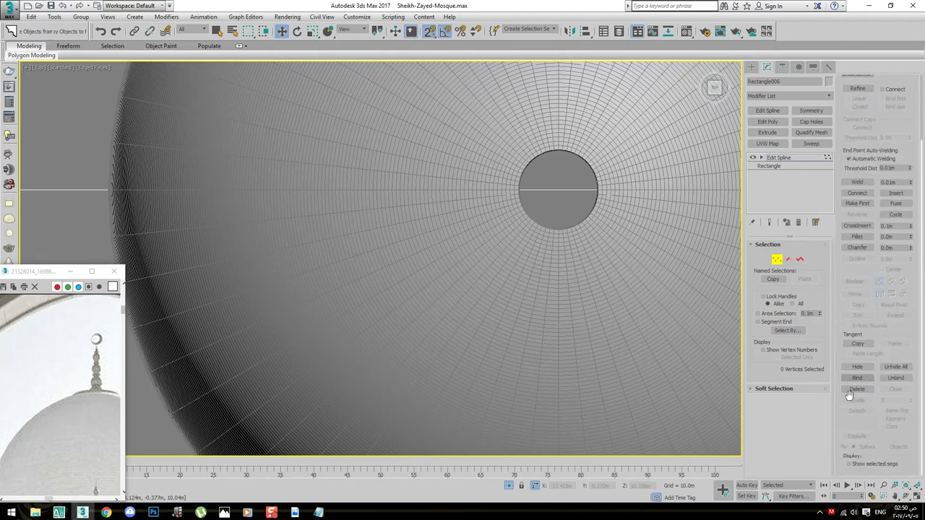
# Refine the spline to add a vertex at the line's midpoint
pyautogui.rightClick(681, 292)
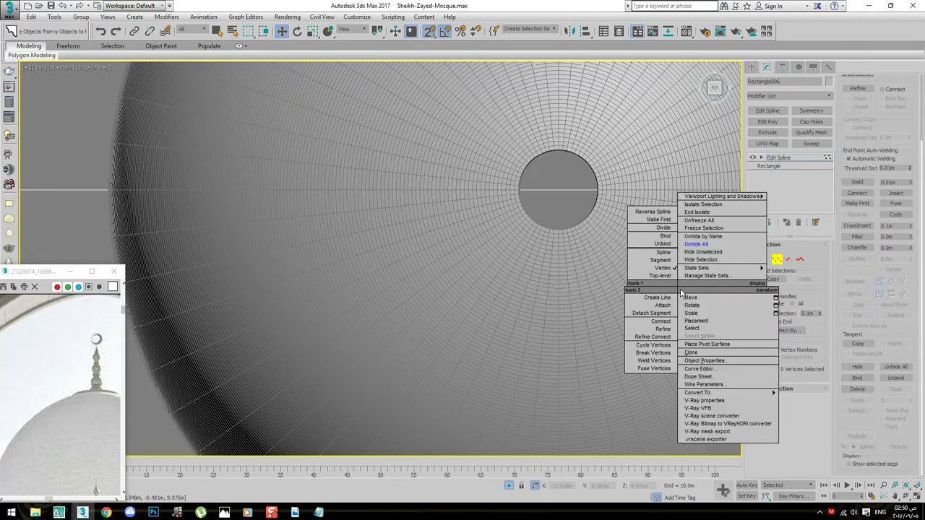
pyautogui.click(663, 328)
pyautogui.click(558, 190)
pyautogui.rightClick(567, 185)
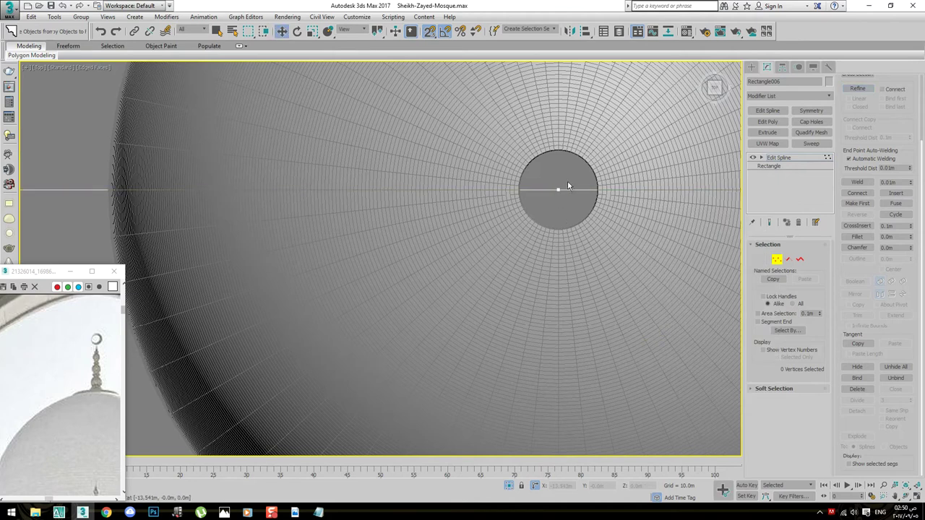
pyautogui.click(560, 206)
# Select the extruded window block with the Move tool active
pyautogui.scroll(-5, 549, 253)
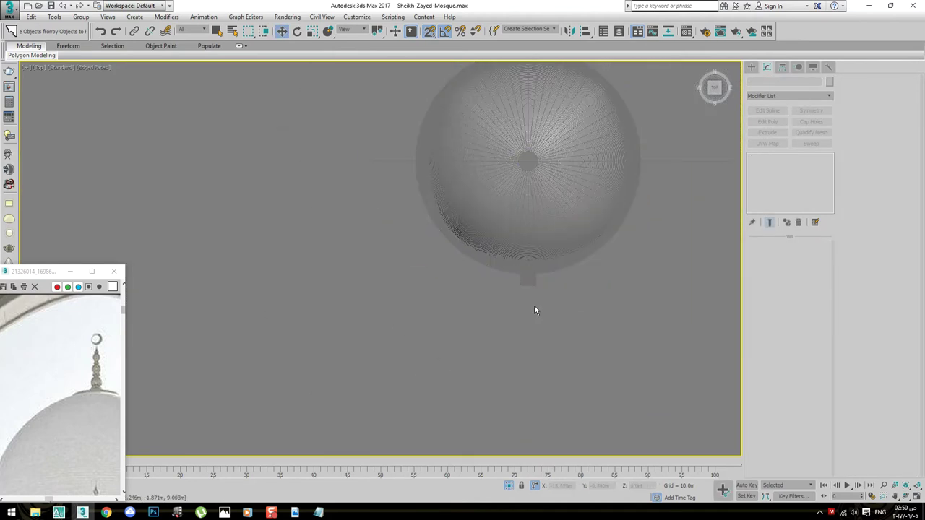
pyautogui.click(528, 287)
pyautogui.scroll(3, 506, 238)
pyautogui.press('e')
pyautogui.press('w')
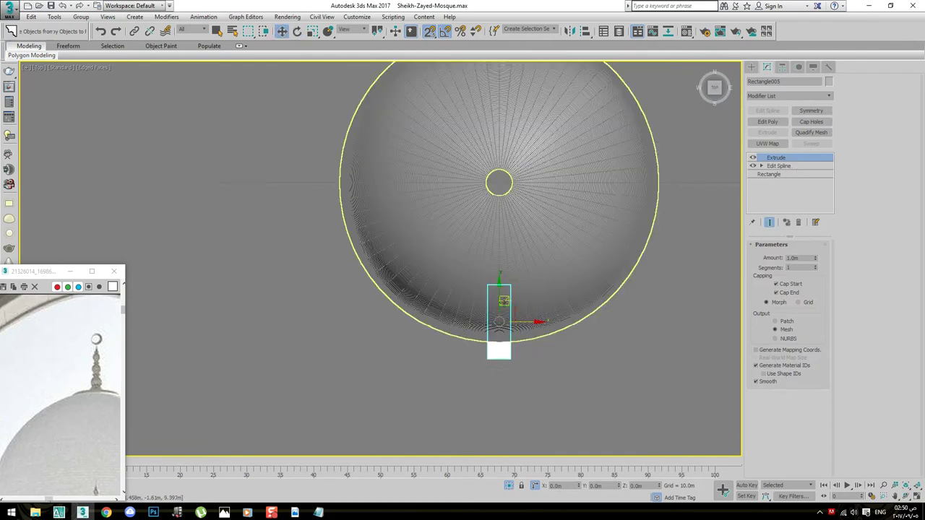
# Move the arch window block's pivot to the dome's centre using Affect Pivot Only
pyautogui.click(782, 67)
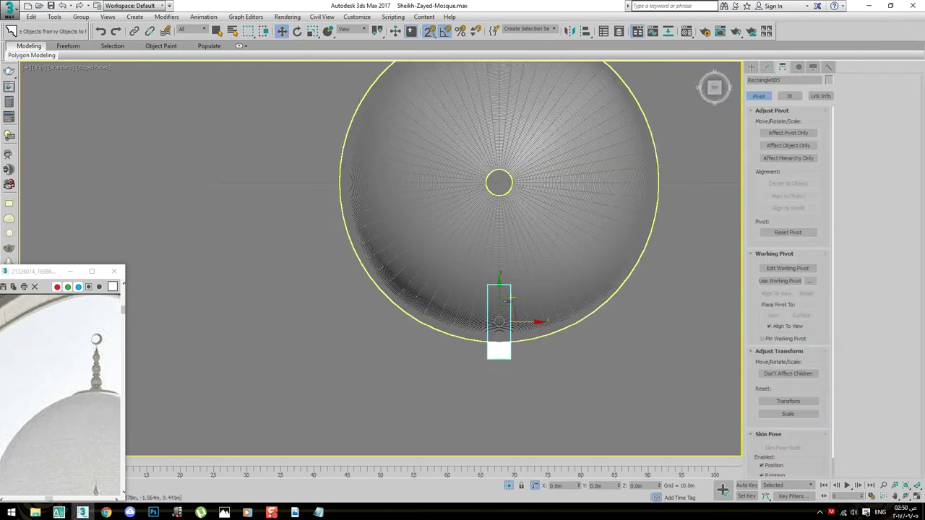
pyautogui.click(788, 133)
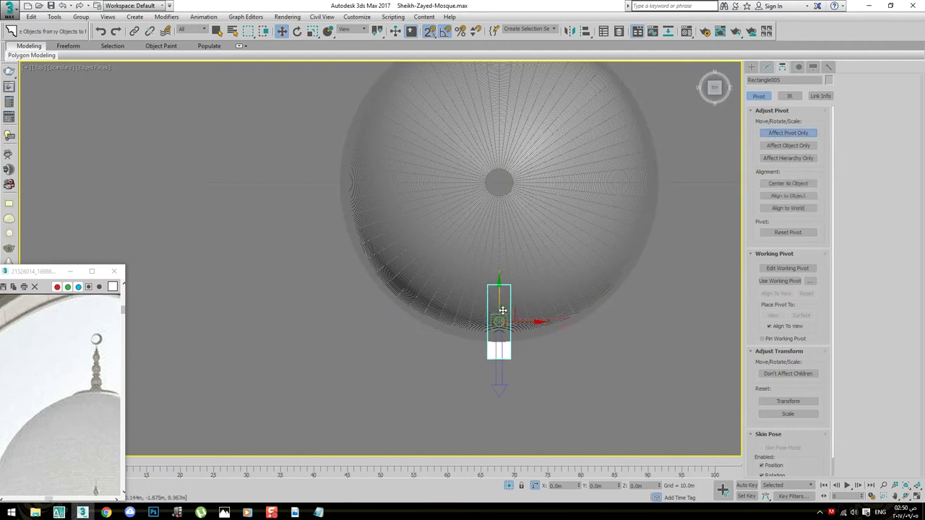
pyautogui.moveTo(499, 300); pyautogui.dragTo(499, 182)
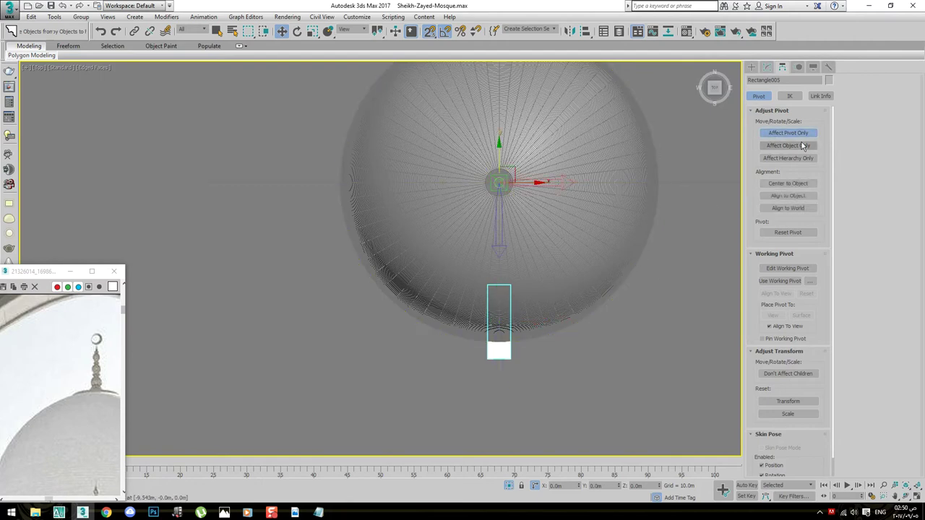
pyautogui.press('Insert')
pyautogui.moveTo(506, 201); pyautogui.dragTo(493, 225, button='middle')
pyautogui.click(487, 387)
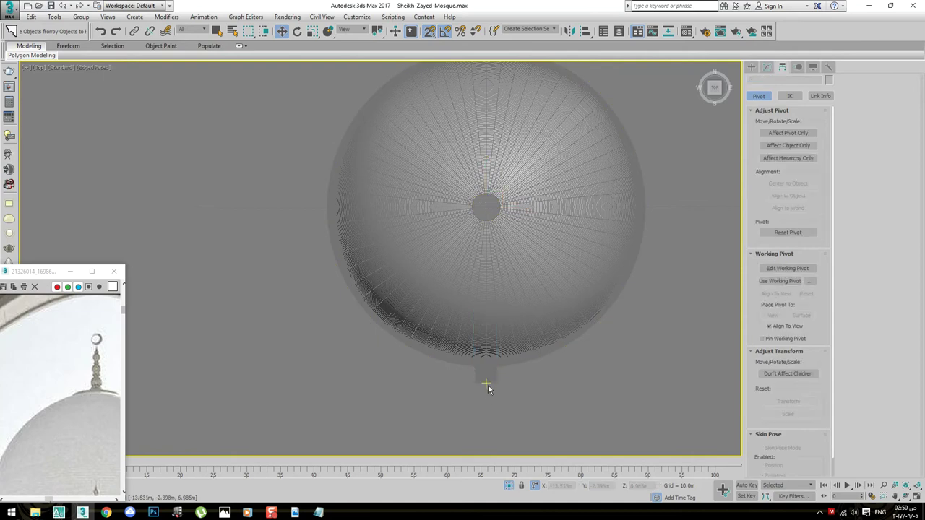
pyautogui.click(487, 382)
pyautogui.moveTo(486, 382); pyautogui.dragTo(470, 390, button='middle')
# Switch to Rotate and set the Angle Snap step to 20°
pyautogui.press('e')
pyautogui.scroll(-2, 335, 306)
pyautogui.scroll(2, 443, 217)
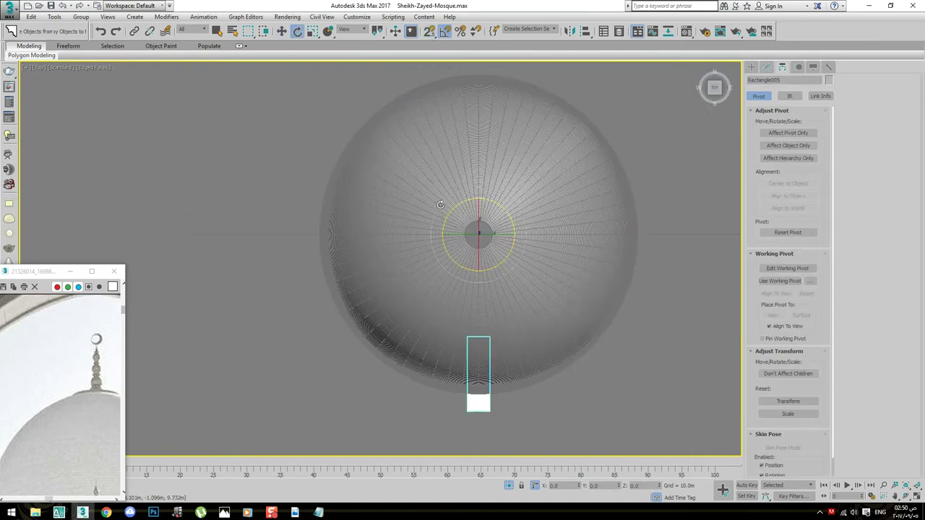
pyautogui.rightClick(445, 31)
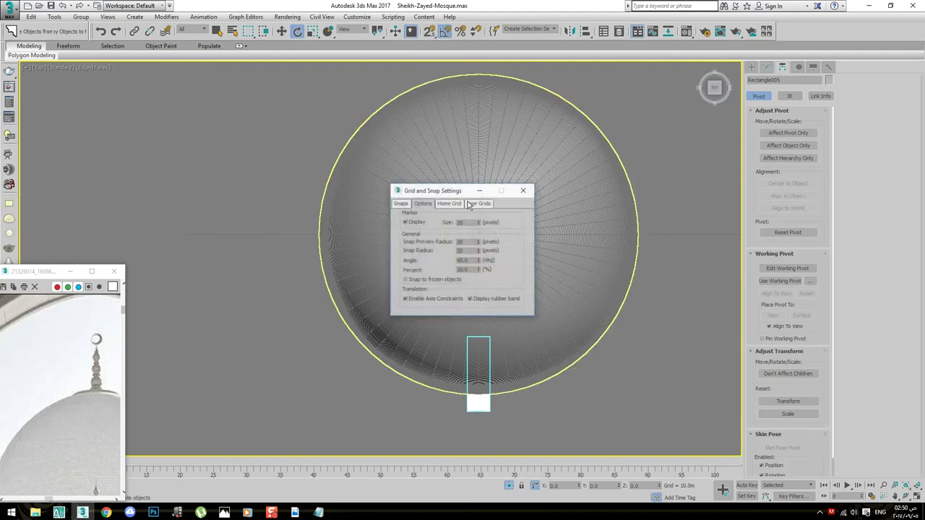
pyautogui.click(523, 190)
pyautogui.moveTo(506, 209); pyautogui.dragTo(511, 211)
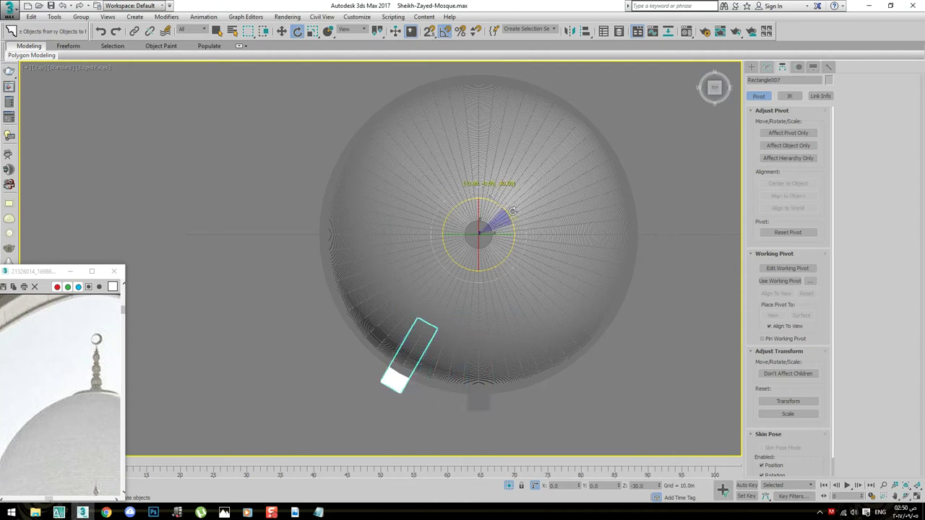
pyautogui.rightClick(512, 211)
pyautogui.rightClick(444, 30)
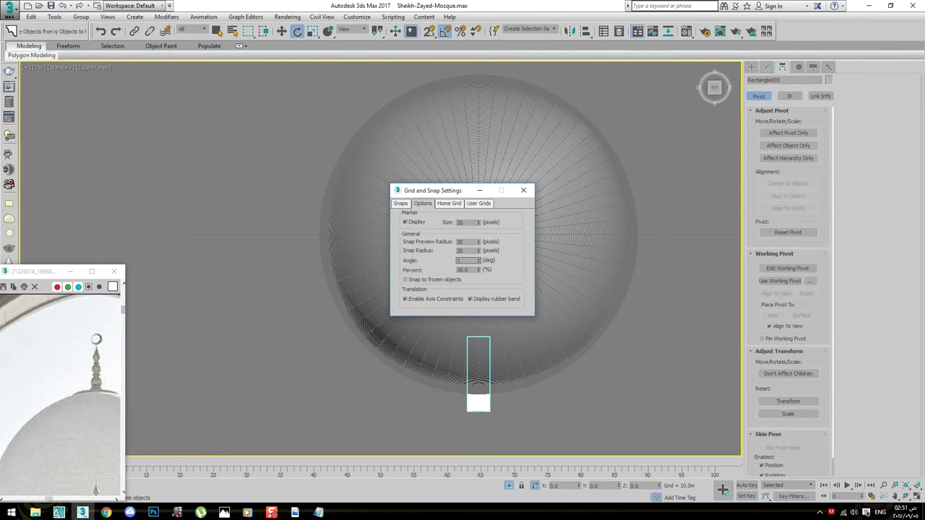
pyautogui.click(523, 190)
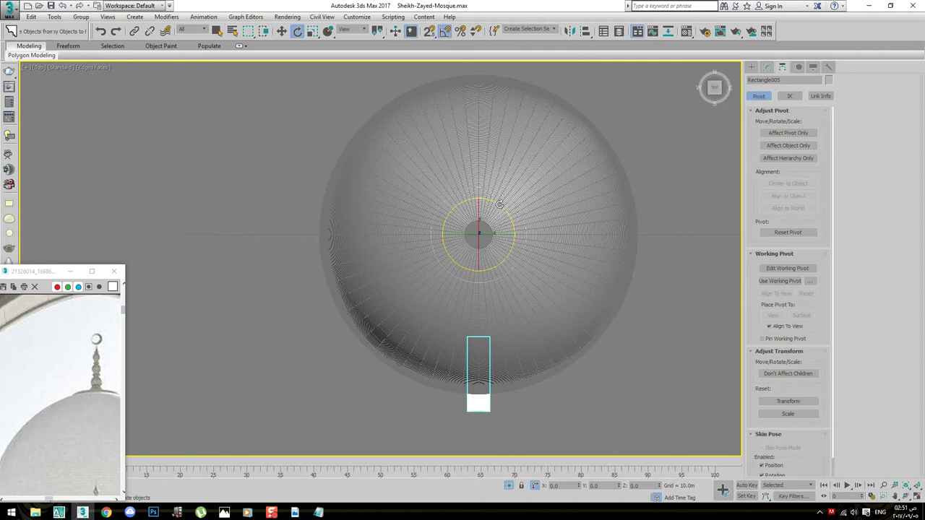
# Shift-rotate the arch block about the dome centre, making copies that ring the drum
pyautogui.keyDown('shift'); pyautogui.moveTo(499, 205); pyautogui.dragTo(451, 244); pyautogui.keyUp('shift')
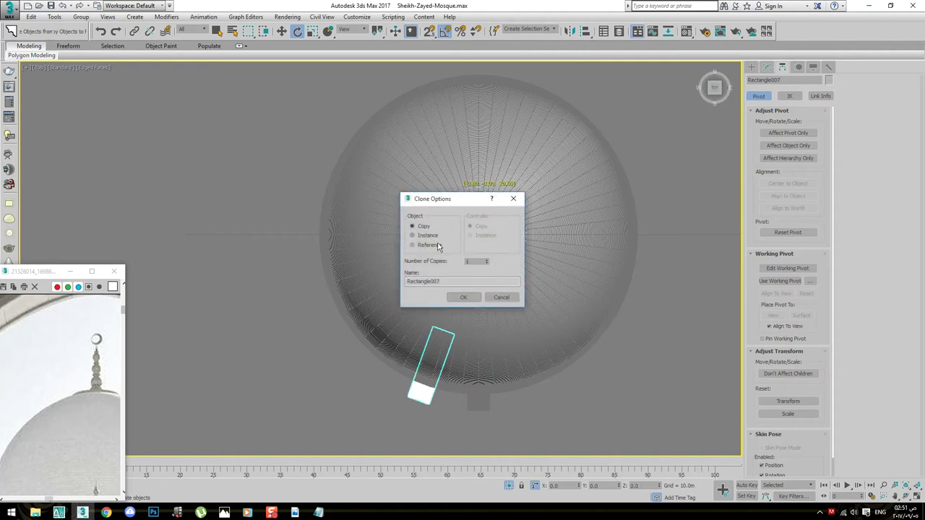
pyautogui.write('12')
pyautogui.click(463, 297)
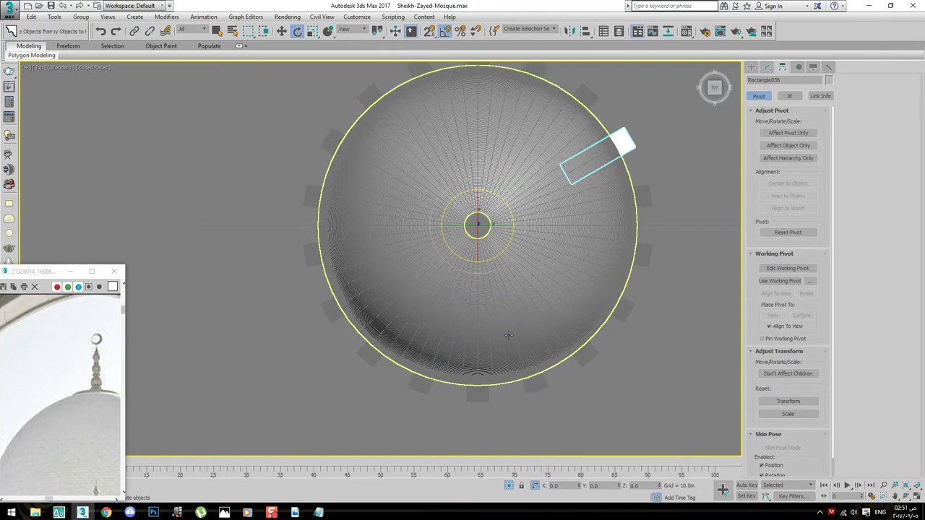
pyautogui.hotkey('ctrl', 'z')
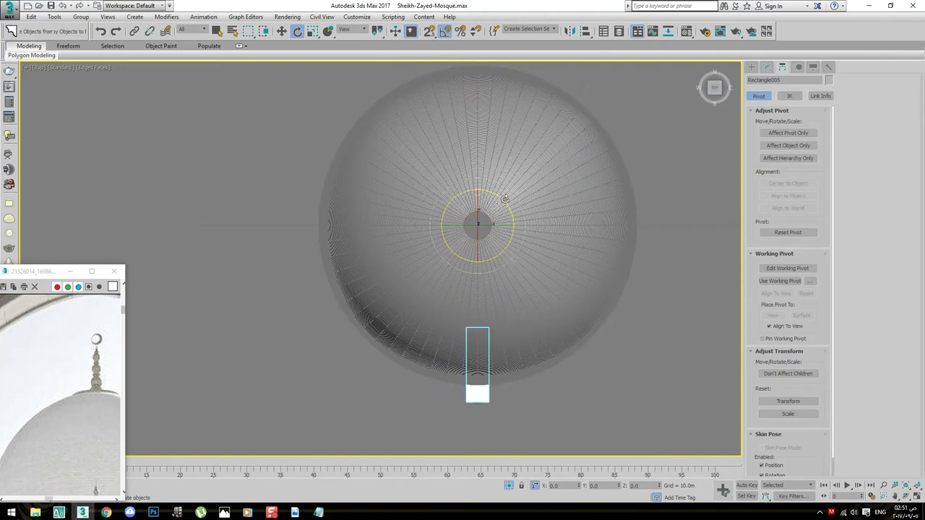
pyautogui.keyDown('shift'); pyautogui.moveTo(505, 198); pyautogui.dragTo(503, 203); pyautogui.keyUp('shift')
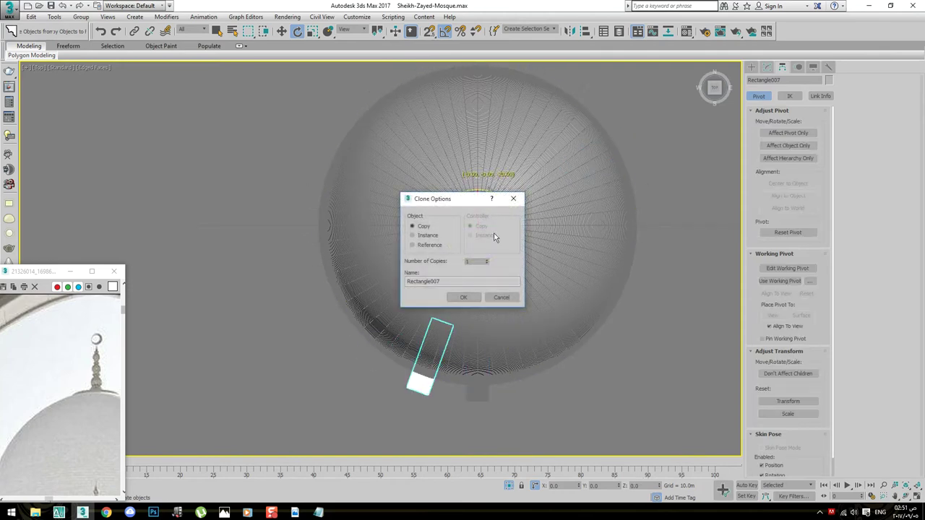
pyautogui.click(463, 297)
pyautogui.keyDown('shift'); pyautogui.moveTo(503, 229); pyautogui.dragTo(491, 259); pyautogui.keyUp('shift')
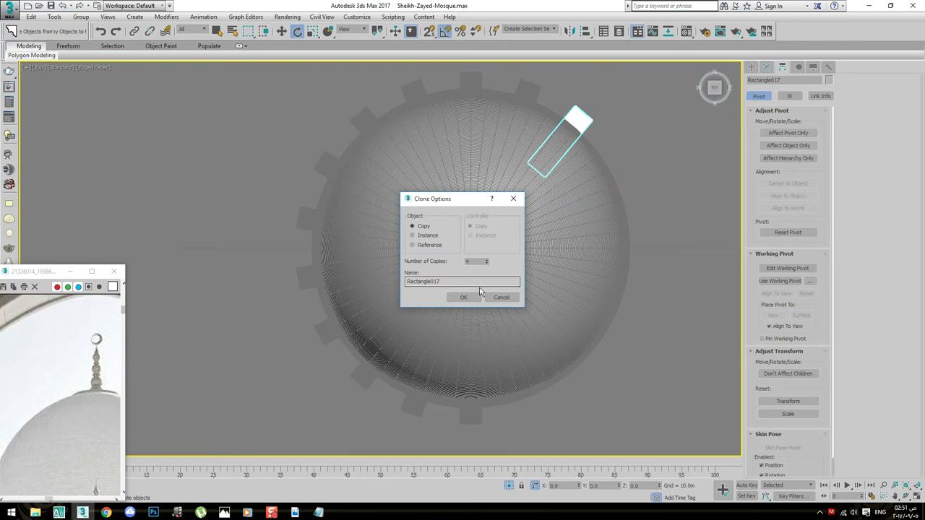
pyautogui.click(501, 297)
pyautogui.keyDown('shift'); pyautogui.moveTo(502, 228); pyautogui.dragTo(484, 268); pyautogui.keyUp('shift')
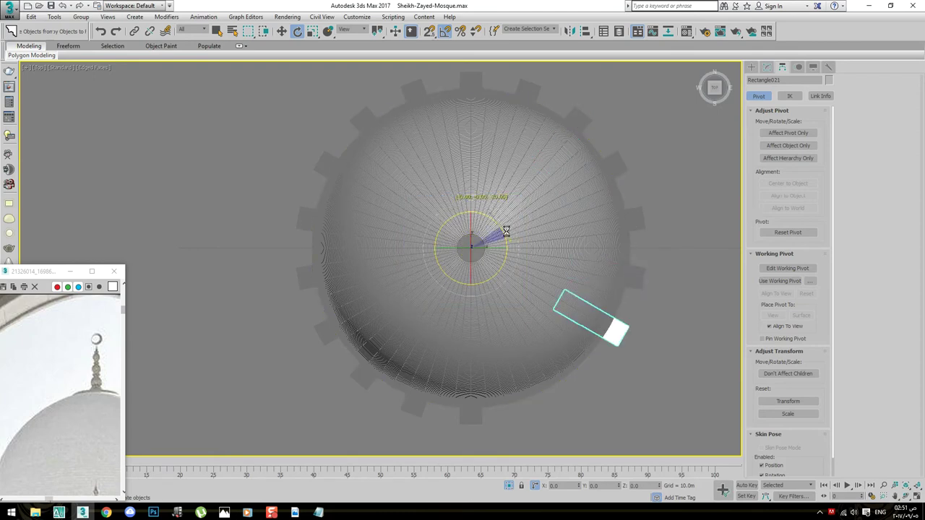
pyautogui.click(464, 297)
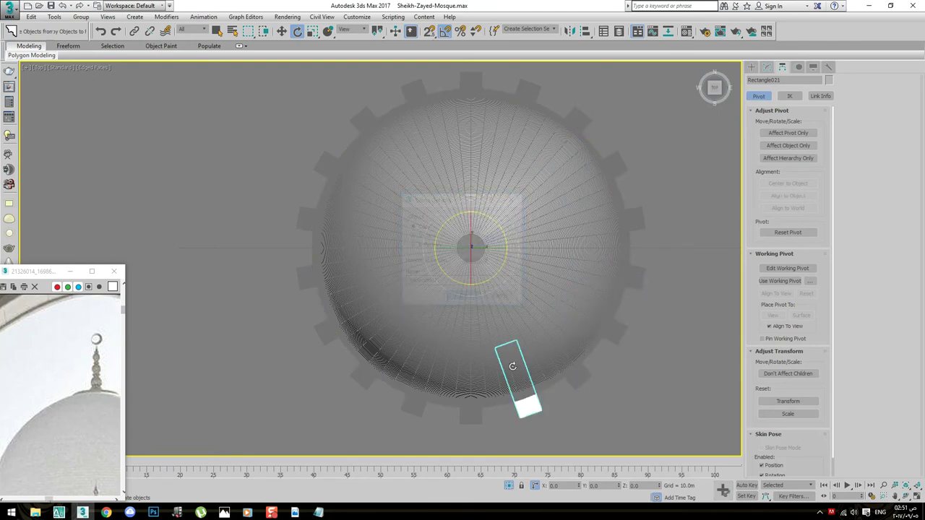
# Orbit the Perspective view to check the ring of blocks, then select the dome
pyautogui.keyDown('alt'); pyautogui.moveTo(495, 414); pyautogui.dragTo(562, 313, button='middle'); pyautogui.keyUp('alt')
pyautogui.click(562, 312)
pyautogui.press('F4')
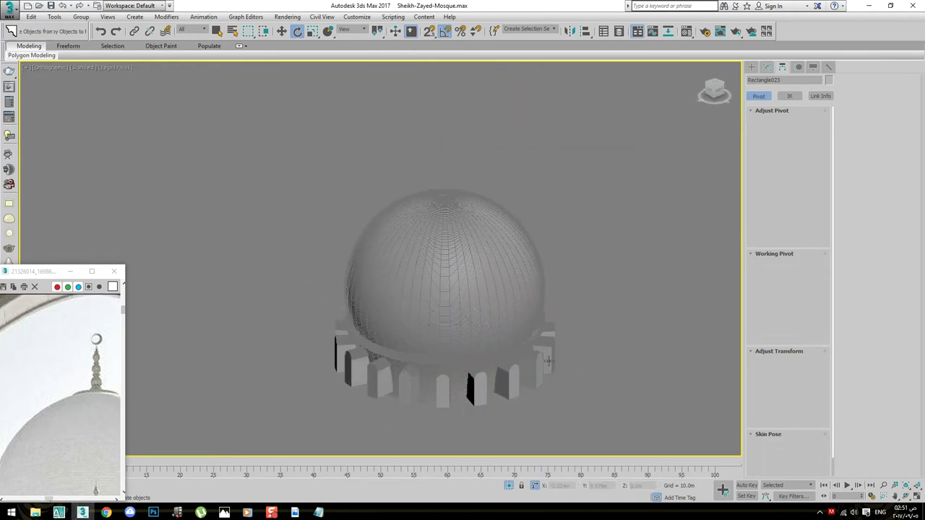
pyautogui.scroll(5, 526, 370)
pyautogui.press('p')
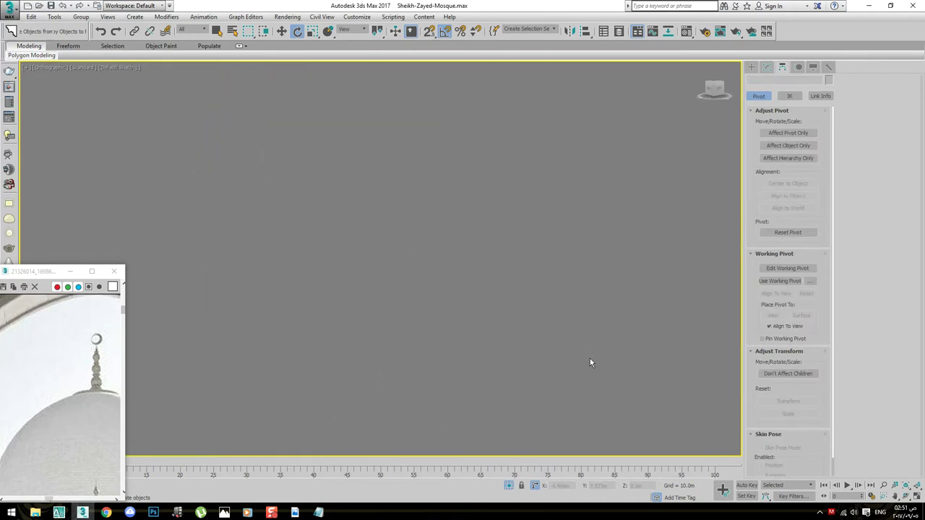
pyautogui.press('z')
pyautogui.moveTo(413, 317)
pyautogui.keyDown('alt'); pyautogui.mouseDown(button='middle')
pyautogui.moveTo(400, 230)
pyautogui.moveTo(434, 274)
pyautogui.moveTo(476, 254)
pyautogui.moveTo(517, 347)
pyautogui.mouseUp(button='middle'); pyautogui.keyUp('alt')
pyautogui.scroll(3, 400, 230)
pyautogui.press('F4')
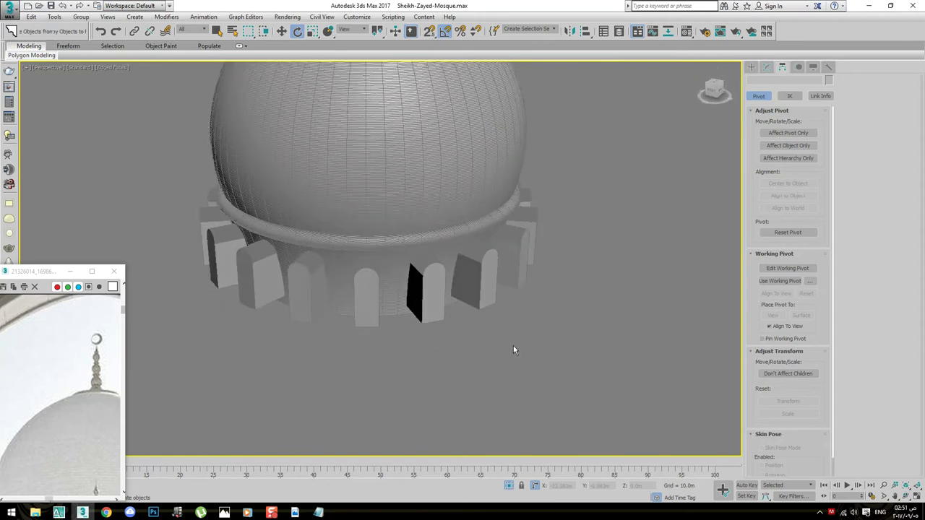
pyautogui.click(425, 189)
pyautogui.moveTo(438, 219); pyautogui.dragTo(481, 276, button='middle')
pyautogui.click(752, 67)
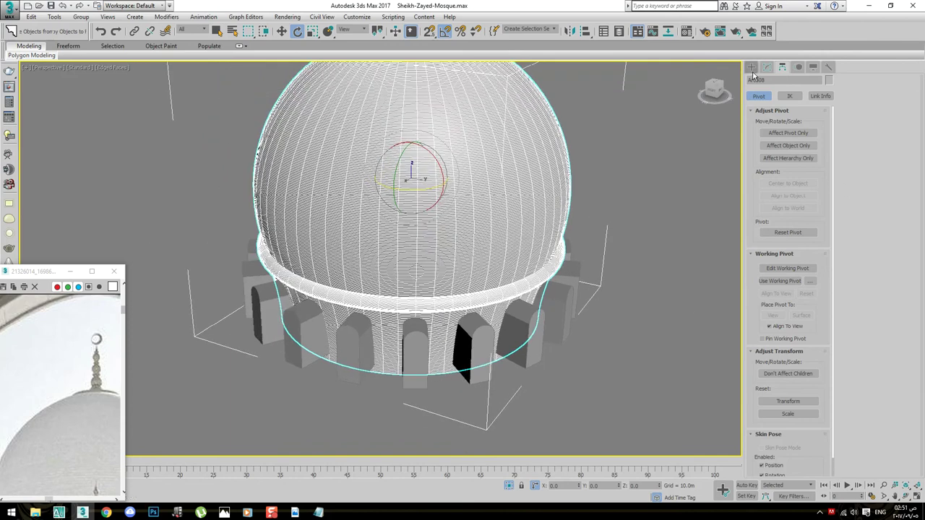
# Create a ProBoolean subtraction on the dome and cut the first two arched windows
pyautogui.click(752, 81)
pyautogui.click(759, 94)
pyautogui.click(766, 115)
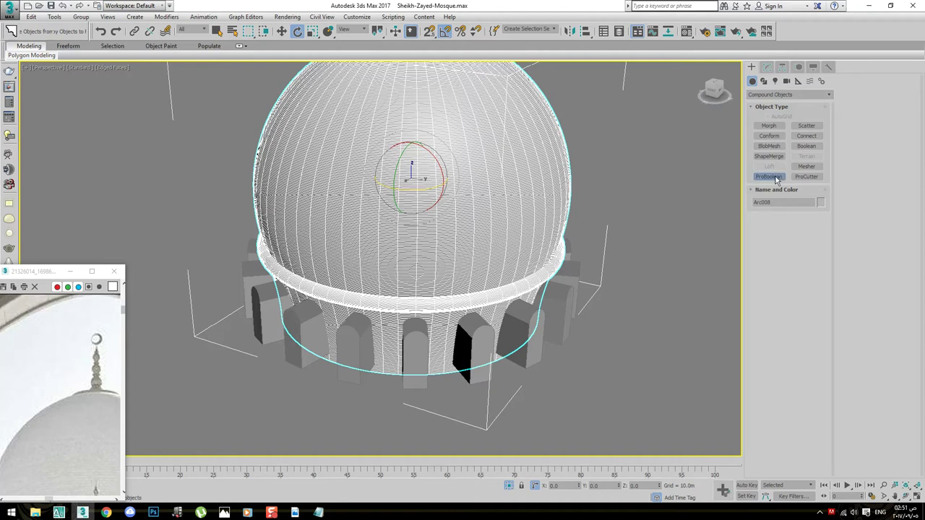
pyautogui.click(769, 176)
pyautogui.click(787, 229)
pyautogui.scroll(2, 555, 294)
pyautogui.click(519, 282)
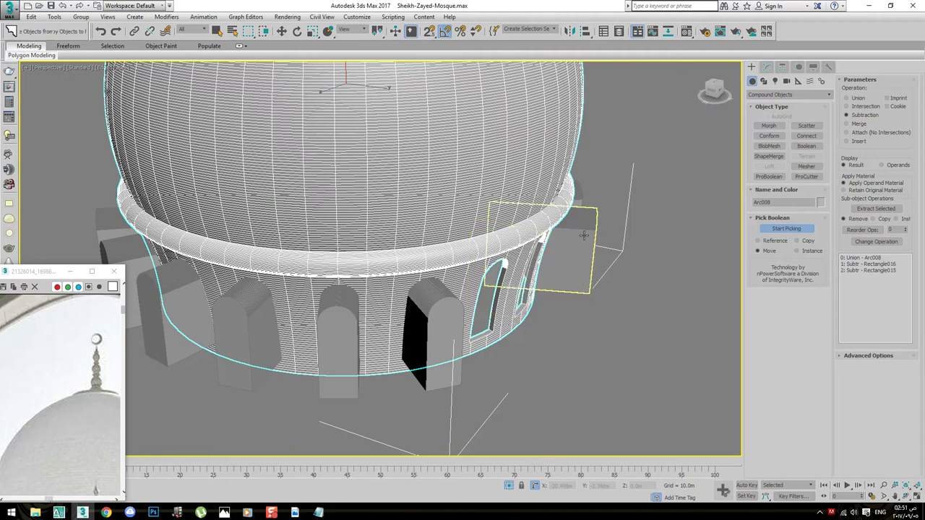
pyautogui.moveTo(612, 220)
pyautogui.keyDown('alt'); pyautogui.mouseDown(button='middle')
pyautogui.moveTo(592, 225)
pyautogui.moveTo(541, 291)
pyautogui.mouseUp(button='middle'); pyautogui.keyUp('alt')
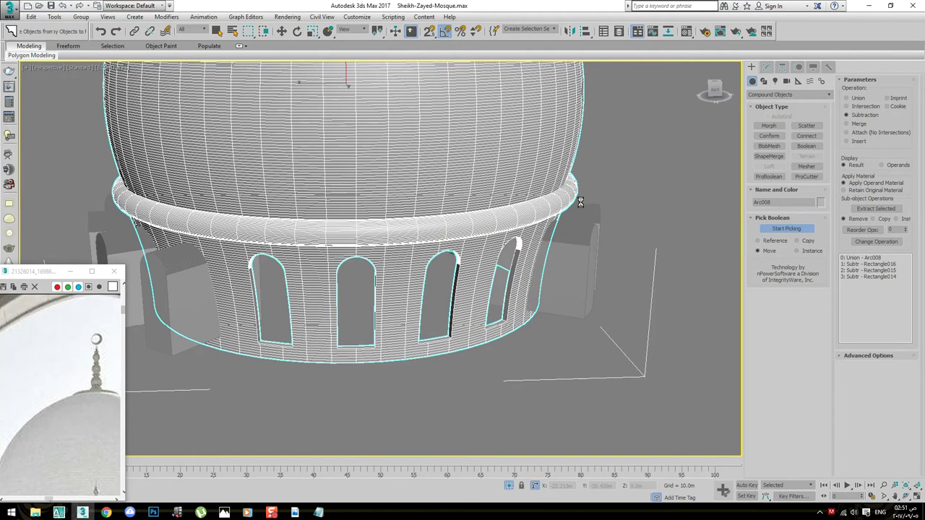
pyautogui.click(544, 253)
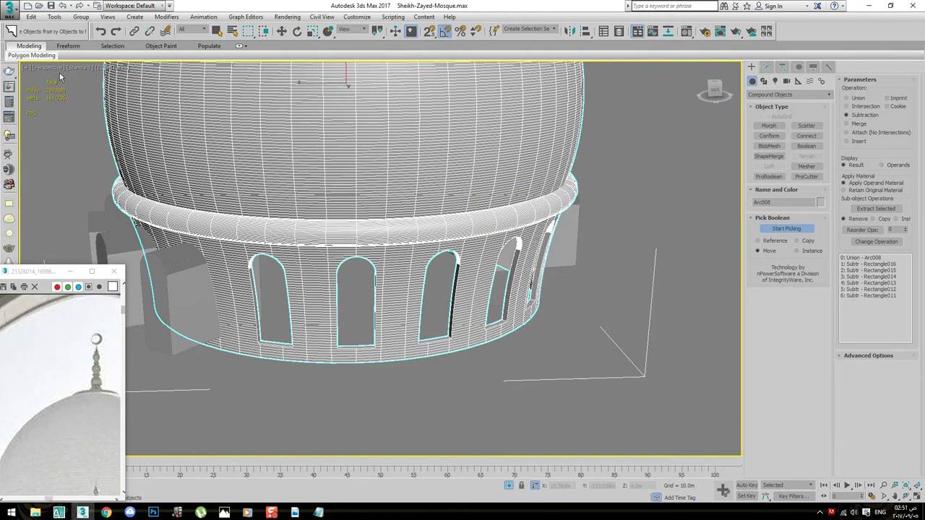
# Subtract the remaining arch blocks, through Rectangle005 and Rectangle023, then bring up Save As
pyautogui.keyDown('alt'); pyautogui.moveTo(557, 260); pyautogui.dragTo(568, 265, button='middle'); pyautogui.keyUp('alt')
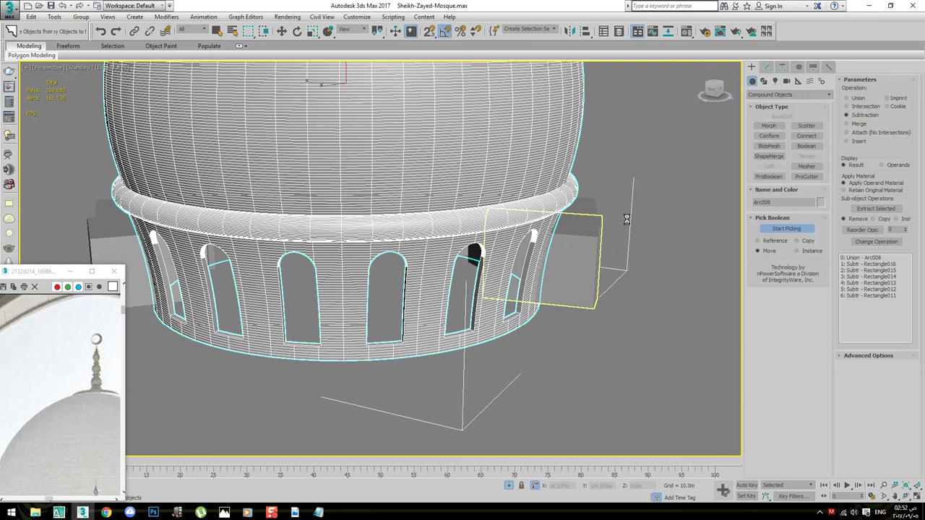
pyautogui.keyDown('alt'); pyautogui.moveTo(663, 236); pyautogui.dragTo(532, 282, button='middle'); pyautogui.keyUp('alt')
pyautogui.click(532, 282)
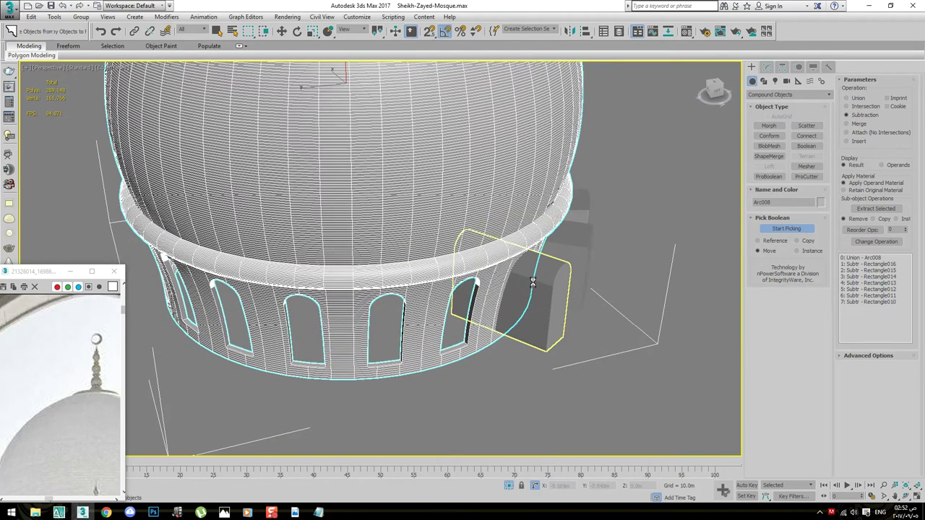
pyautogui.click(573, 250)
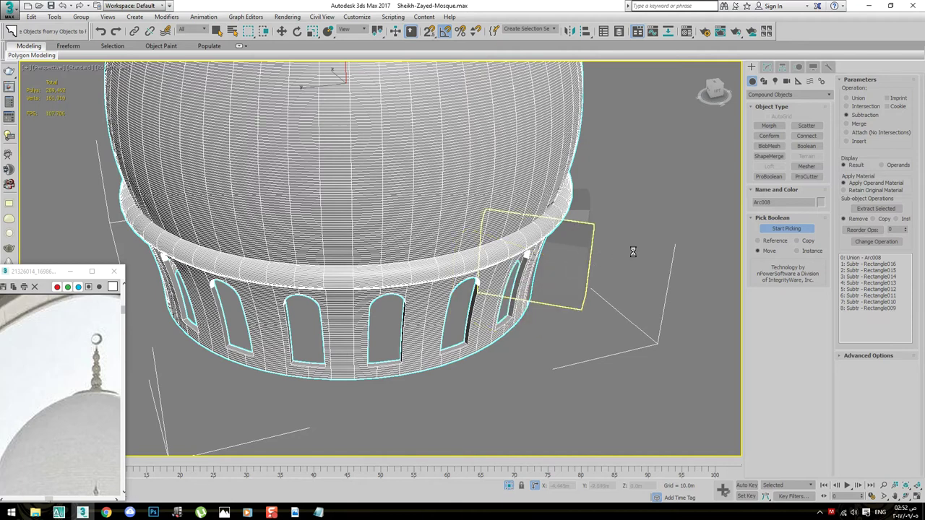
pyautogui.keyDown('alt'); pyautogui.moveTo(631, 244); pyautogui.dragTo(568, 245, button='middle'); pyautogui.keyUp('alt')
pyautogui.click(569, 245)
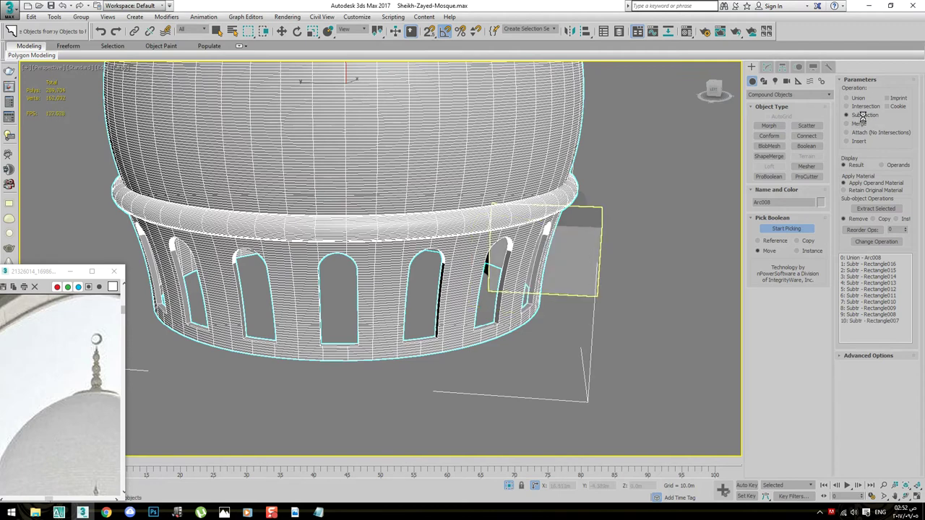
pyautogui.keyDown('alt'); pyautogui.moveTo(624, 212); pyautogui.dragTo(514, 266, button='middle'); pyautogui.keyUp('alt')
pyautogui.click(514, 266)
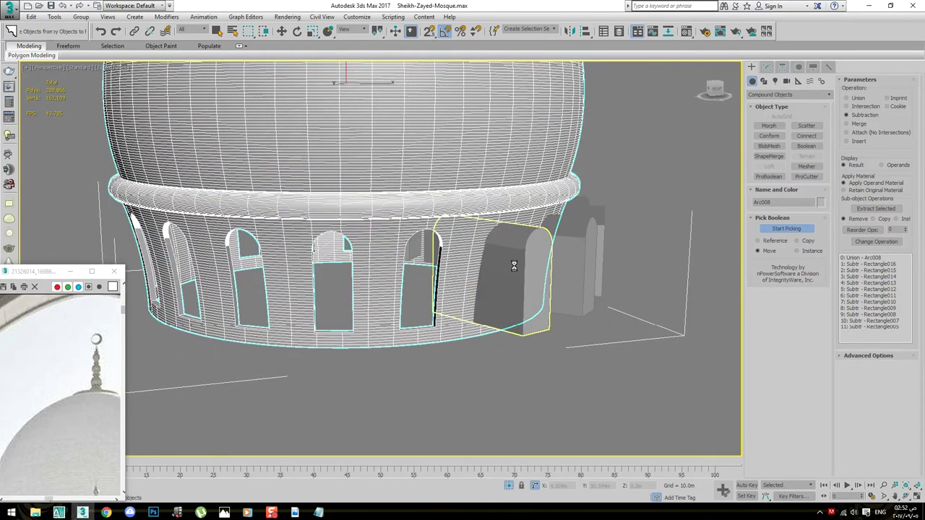
pyautogui.click(576, 262)
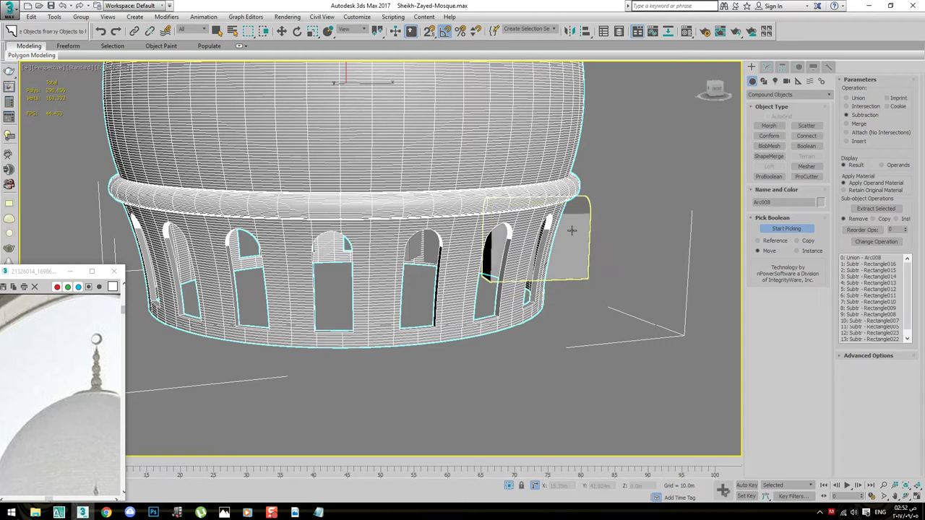
pyautogui.click(10, 11)
pyautogui.click(27, 116)
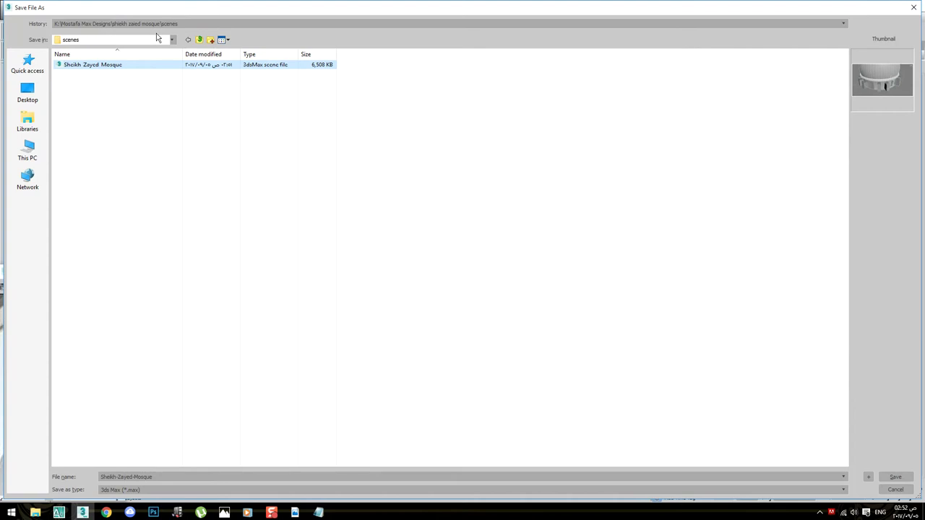
# Save the scene as Sheikh-Zayed-Mosque01.max and orbit around the drum
pyautogui.click(868, 477)
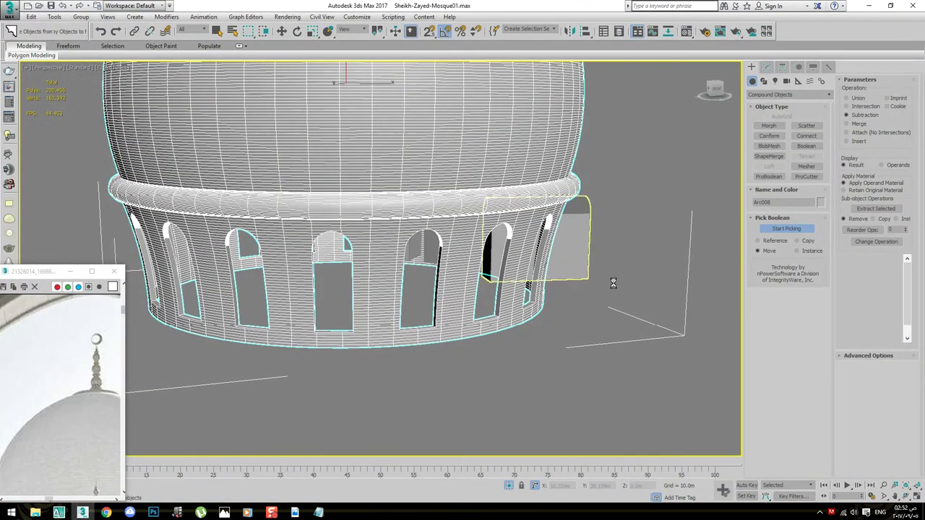
pyautogui.moveTo(571, 266)
pyautogui.keyDown('alt'); pyautogui.mouseDown(button='middle')
pyautogui.moveTo(583, 261)
pyautogui.moveTo(514, 273)
pyautogui.moveTo(564, 267)
pyautogui.mouseUp(button='middle'); pyautogui.keyUp('alt')
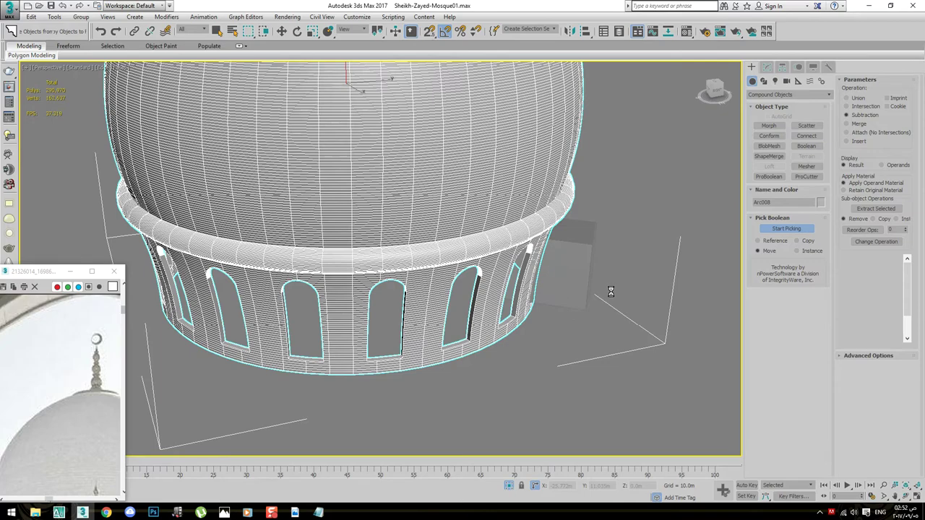
pyautogui.moveTo(611, 290)
pyautogui.keyDown('alt'); pyautogui.mouseDown(button='middle')
pyautogui.moveTo(586, 272)
pyautogui.moveTo(525, 257)
pyautogui.moveTo(610, 335)
pyautogui.mouseUp(button='middle'); pyautogui.keyUp('alt')
# Inspect the arched openings from below in plain shading, then switch to the Front view
pyautogui.press('e')
pyautogui.scroll(3, 648, 348)
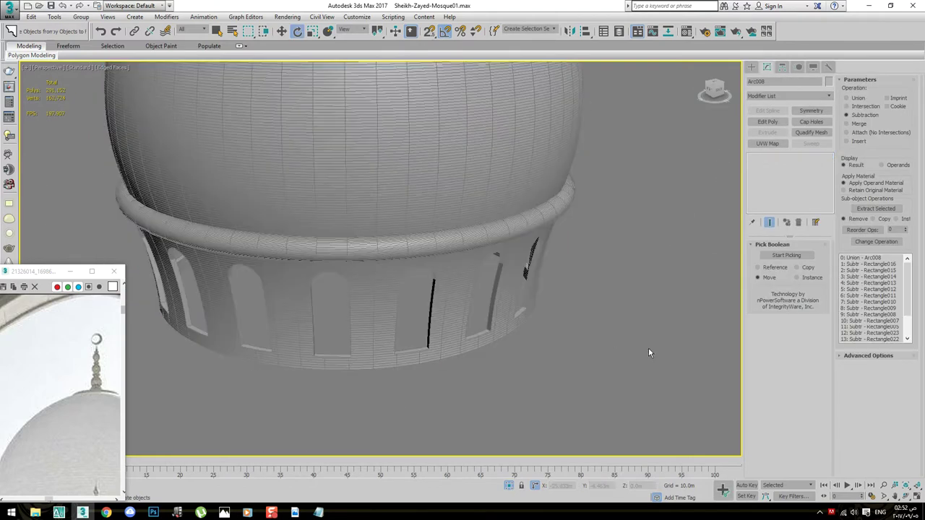
pyautogui.click(648, 347)
pyautogui.scroll(-5, 649, 348)
pyautogui.moveTo(648, 348)
pyautogui.keyDown('alt'); pyautogui.mouseDown(button='middle')
pyautogui.moveTo(514, 240)
pyautogui.moveTo(392, 251)
pyautogui.mouseUp(button='middle'); pyautogui.keyUp('alt')
pyautogui.press('F4')
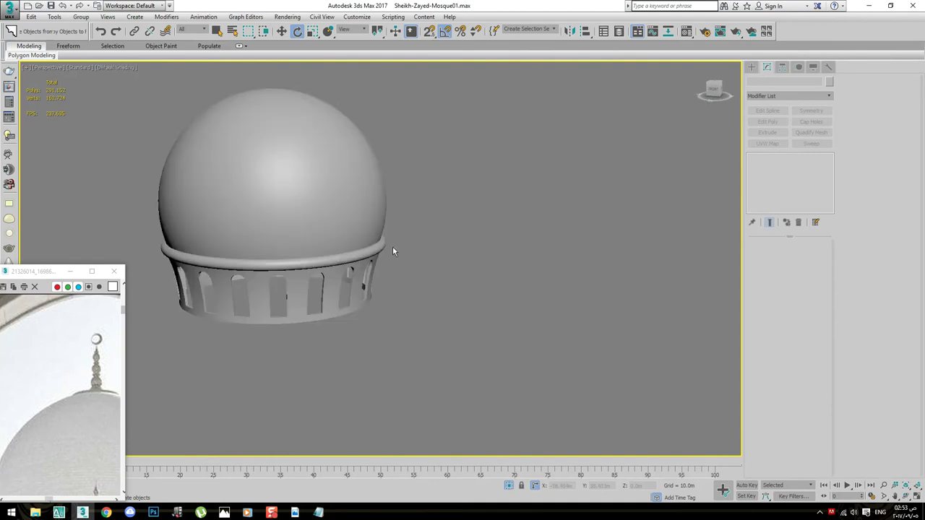
pyautogui.scroll(4, 388, 308)
pyautogui.moveTo(388, 314)
pyautogui.mouseDown(button='middle')
pyautogui.moveTo(490, 302)
pyautogui.moveTo(524, 287)
pyautogui.mouseUp(button='middle')
pyautogui.scroll(-4, 532, 296)
pyautogui.press('f')
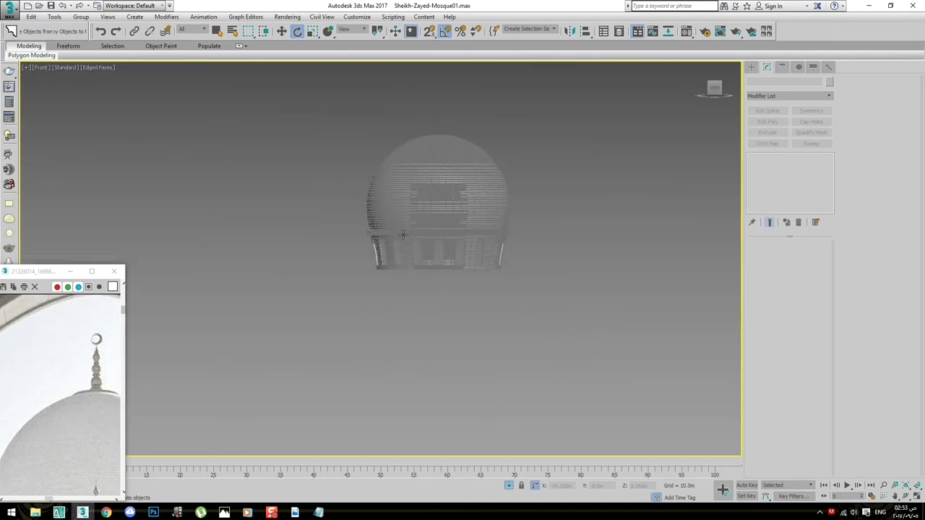
pyautogui.scroll(3, 403, 235)
pyautogui.scroll(2, 475, 234)
pyautogui.rightClick(475, 230)
pyautogui.rightClick(647, 297)
pyautogui.click(619, 237)
pyautogui.scroll(-3, 618, 238)
pyautogui.moveTo(506, 261)
pyautogui.mouseDown(button='middle')
pyautogui.moveTo(469, 271)
pyautogui.moveTo(337, 268)
pyautogui.mouseUp(button='middle')
pyautogui.press('F4')
pyautogui.scroll(4, 585, 297)
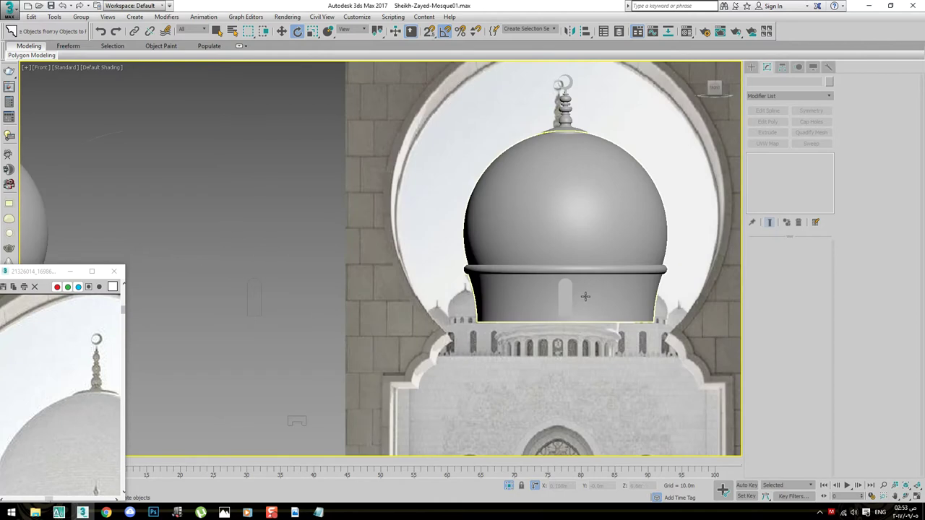
pyautogui.click(566, 296)
pyautogui.scroll(4, 566, 295)
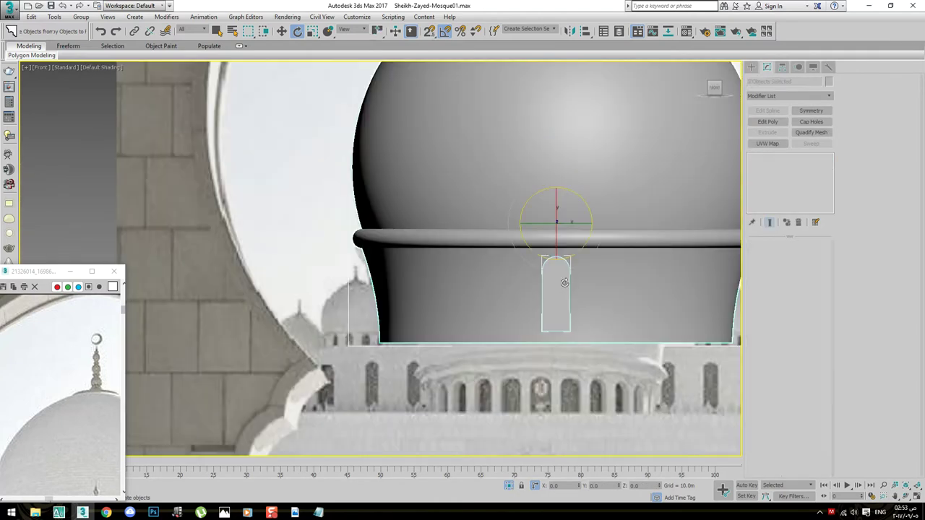
pyautogui.scroll(-4, 565, 283)
pyautogui.moveTo(332, 351); pyautogui.dragTo(378, 350, button='middle')
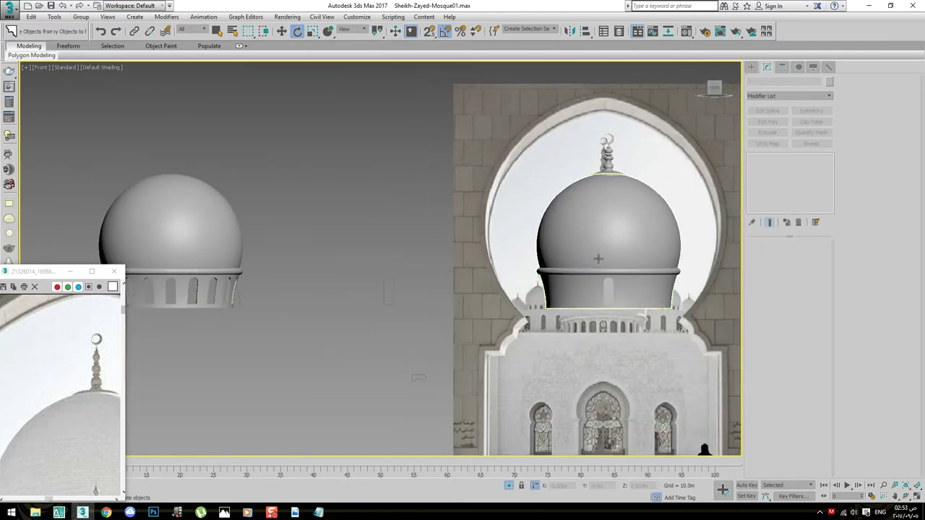
pyautogui.click(627, 255)
pyautogui.scroll(-2, 627, 255)
pyautogui.press('w')
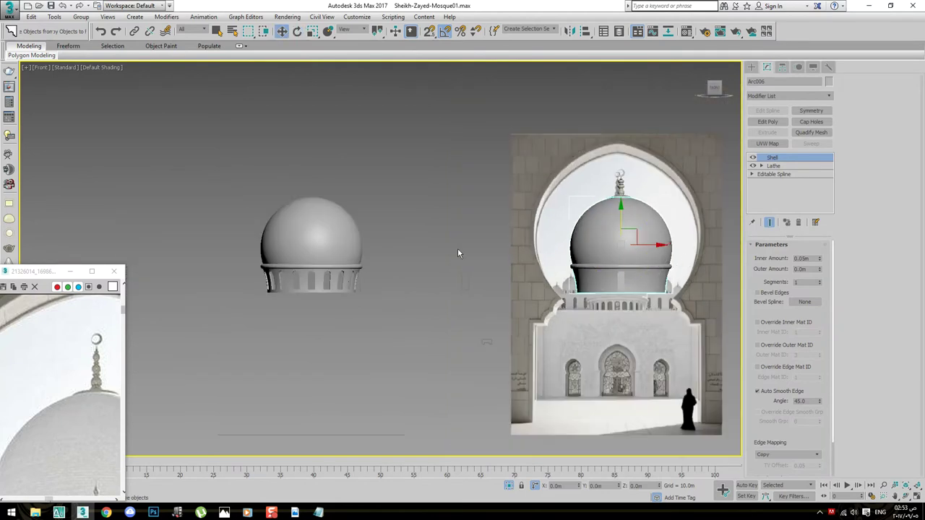
pyautogui.click(339, 326)
pyautogui.click(339, 237)
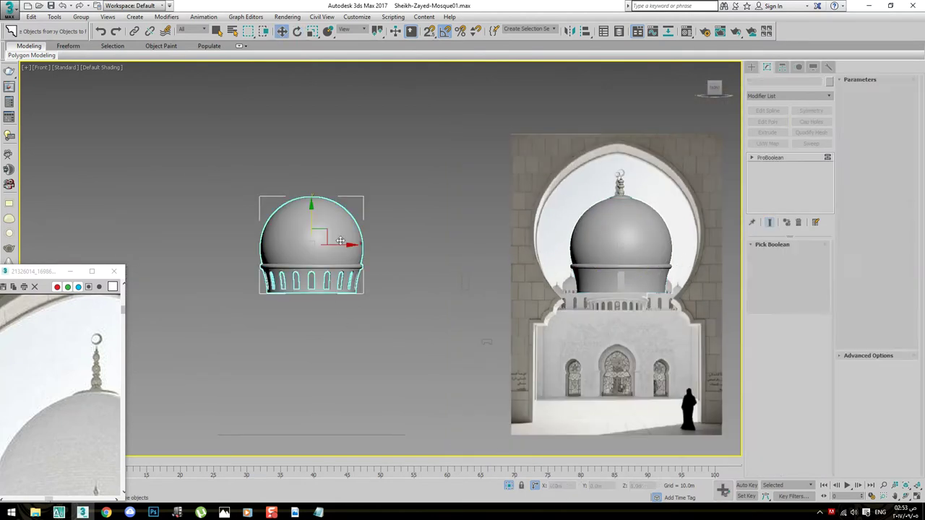
pyautogui.doubleClick(555, 486)
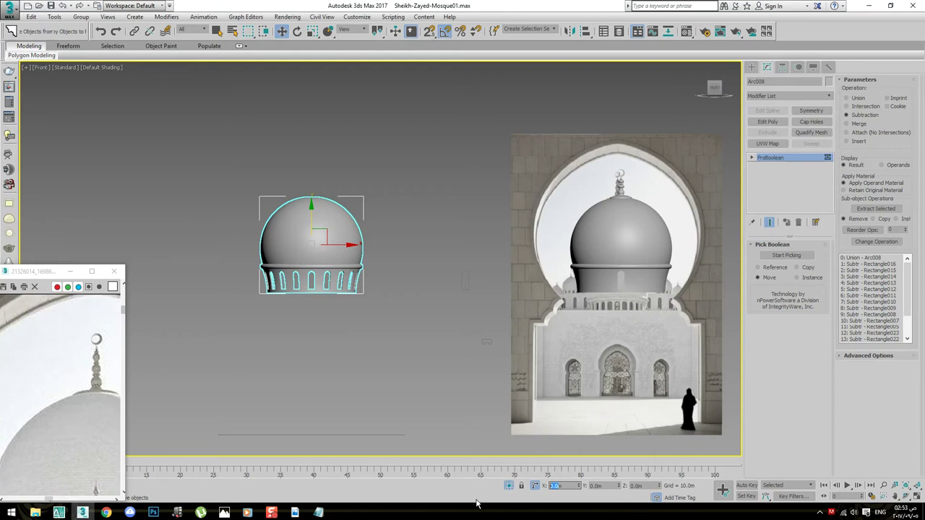
pyautogui.write('15m')
pyautogui.press('Return')
pyautogui.hotkey('ctrl', 'z')
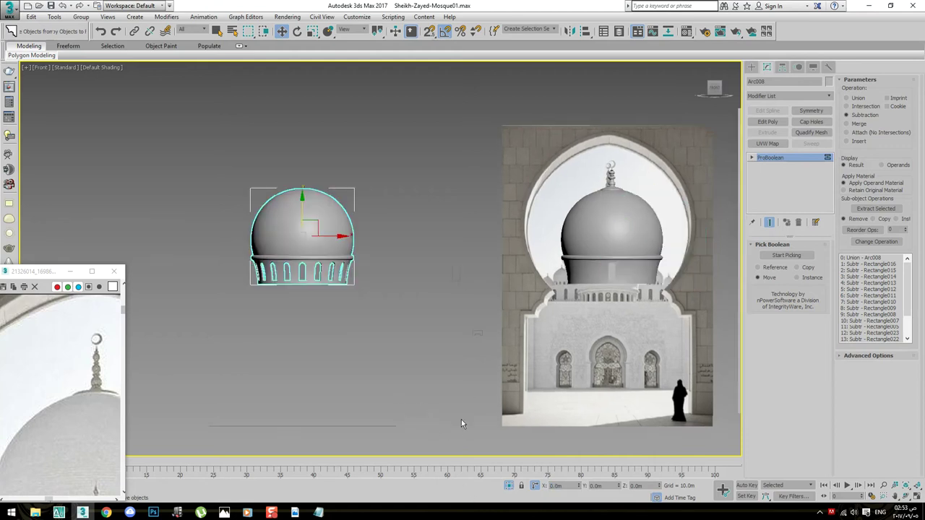
pyautogui.press('Return')
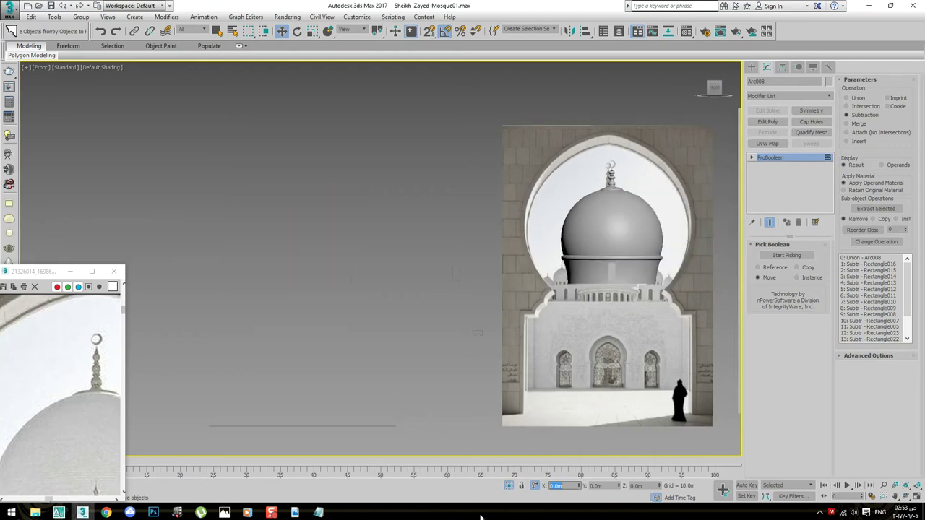
pyautogui.scroll(3, 268, 373)
pyautogui.scroll(-4, 268, 373)
pyautogui.scroll(3, 409, 244)
pyautogui.press('F3')
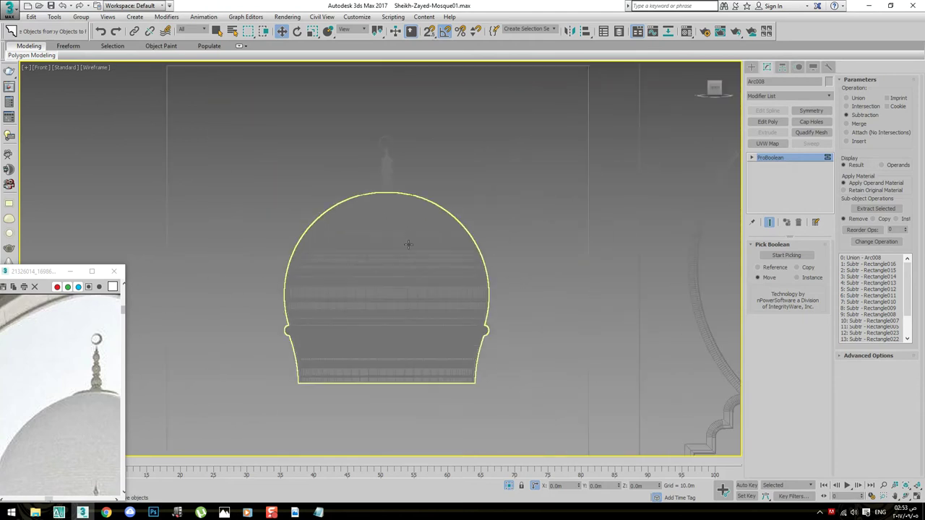
pyautogui.press('F3')
pyautogui.press('F3')
pyautogui.scroll(4, 412, 373)
pyautogui.scroll(3, 466, 375)
pyautogui.scroll(-2, 417, 306)
pyautogui.press('F3')
pyautogui.scroll(-5, 579, 345)
pyautogui.scroll(-3, 555, 290)
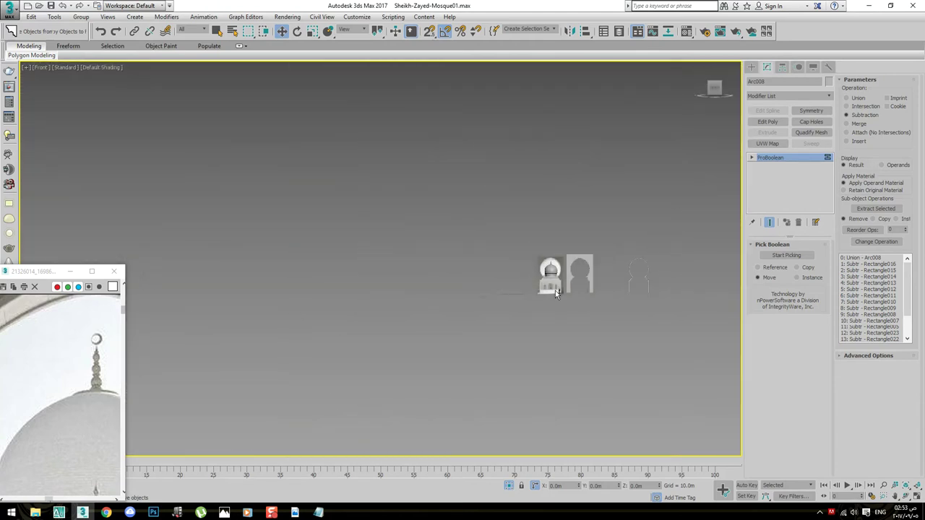
pyautogui.press('z')
# Shift-copy the windowed dome onto the reference photo's dome with snapping on
pyautogui.scroll(2, 307, 239)
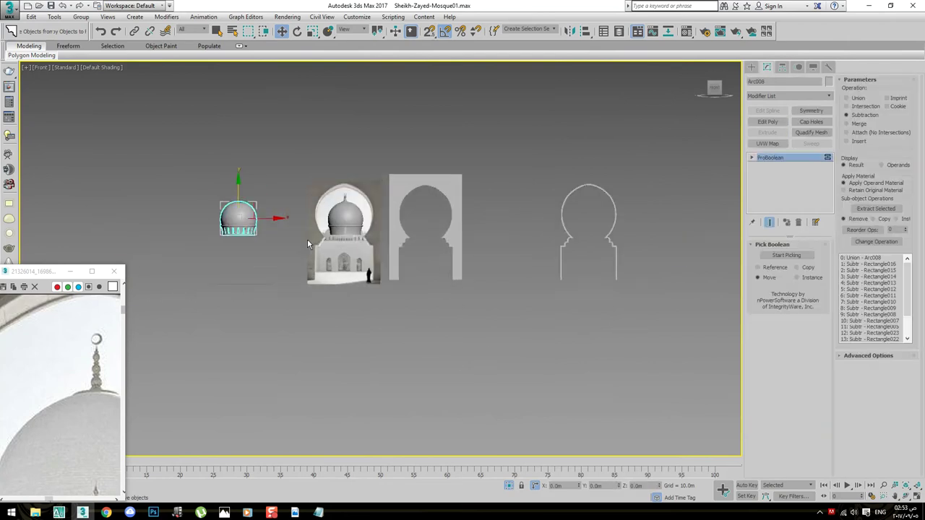
pyautogui.scroll(3, 308, 239)
pyautogui.scroll(2, 307, 238)
pyautogui.moveTo(230, 289); pyautogui.dragTo(395, 290, button='middle')
pyautogui.press('F3')
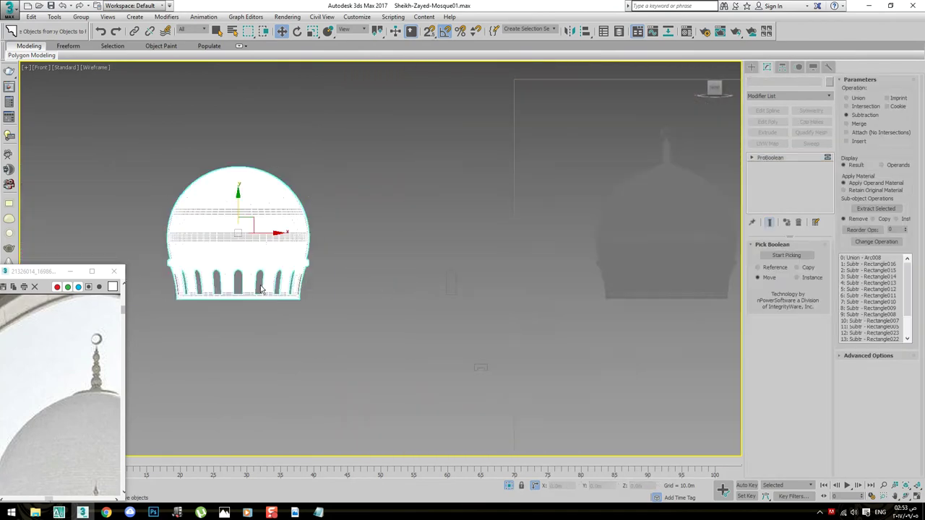
pyautogui.moveTo(261, 289); pyautogui.dragTo(220, 283, button='middle')
pyautogui.press('s')
pyautogui.press('space')
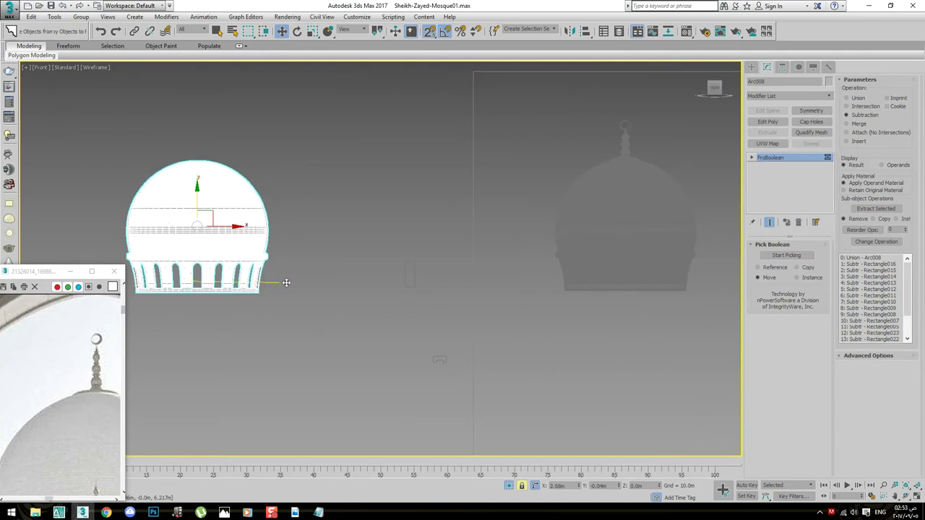
pyautogui.keyDown('shift'); pyautogui.moveTo(219, 257); pyautogui.dragTo(572, 257); pyautogui.keyUp('shift')
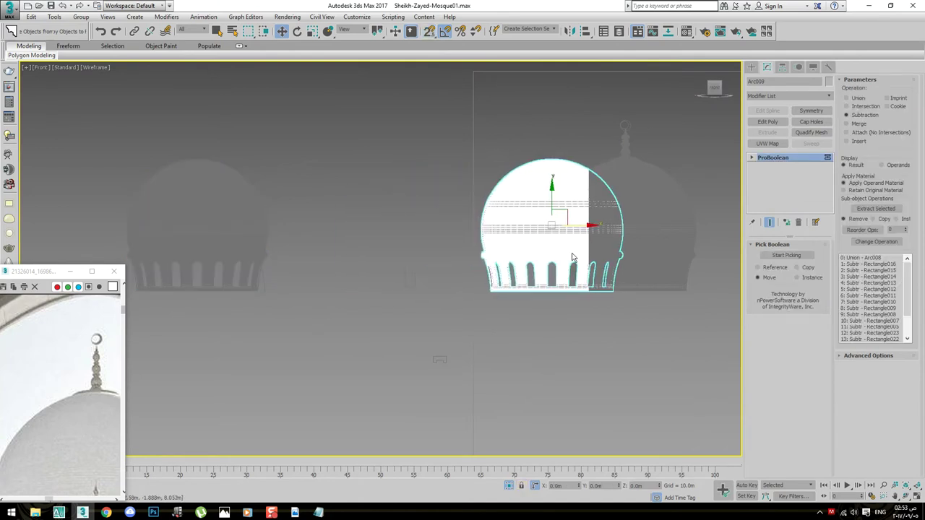
pyautogui.click(467, 298)
# Back in solid shading, adjust the plain dome Arc006 and select the windowed copy Arc009
pyautogui.scroll(5, 467, 296)
pyautogui.scroll(2, 467, 297)
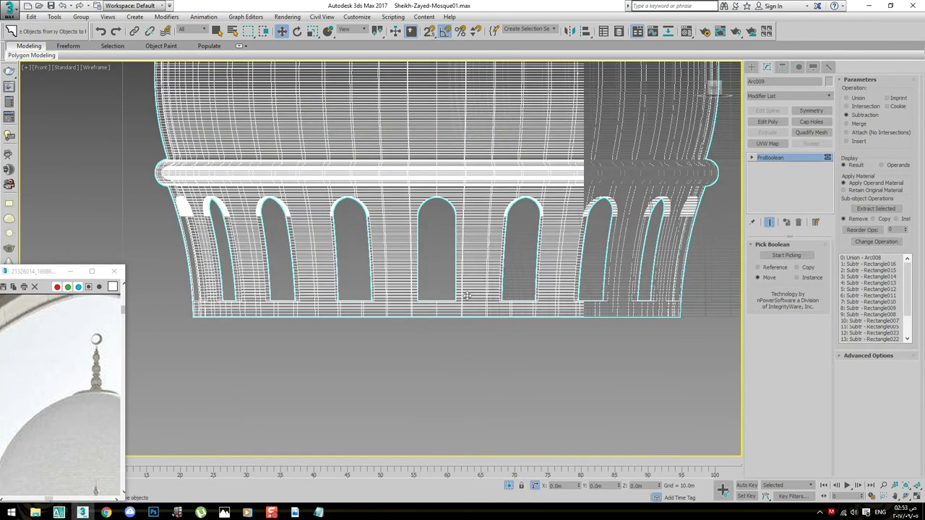
pyautogui.scroll(-1, 467, 296)
pyautogui.scroll(2, 463, 304)
pyautogui.scroll(1, 456, 318)
pyautogui.scroll(-3, 436, 340)
pyautogui.press('F3')
pyautogui.scroll(-5, 458, 283)
pyautogui.moveTo(460, 270)
pyautogui.mouseDown()
pyautogui.moveTo(473, 235)
pyautogui.moveTo(302, 294)
pyautogui.mouseUp()
pyautogui.click(467, 251)
pyautogui.click(438, 305)
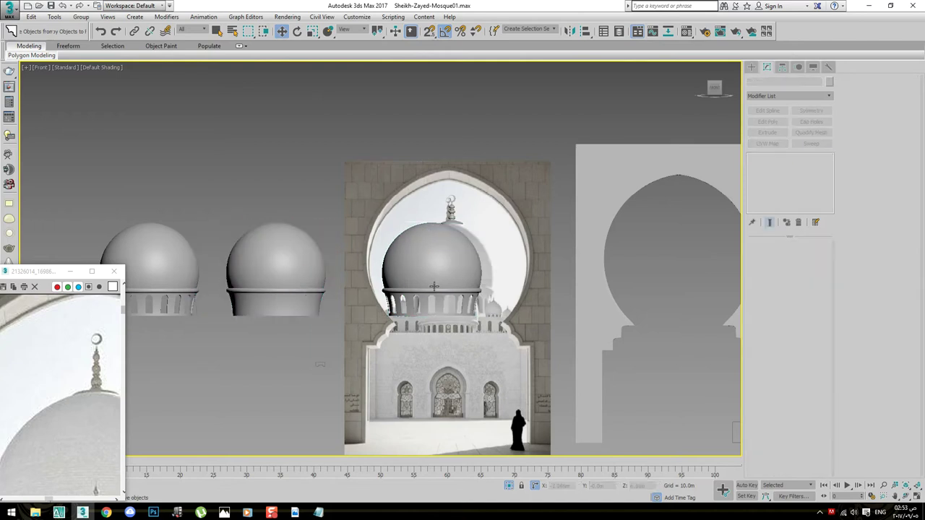
# Check the arch openings in the Front view using wireframe, then return to solid shading
pyautogui.scroll(5, 438, 305)
pyautogui.scroll(5, 504, 332)
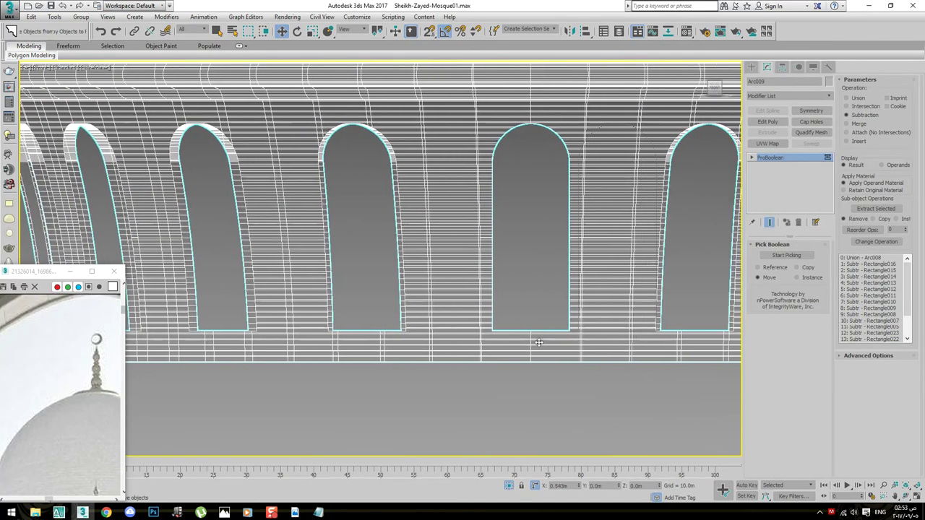
pyautogui.press('f')
pyautogui.scroll(-5, 506, 332)
pyautogui.scroll(5, 530, 337)
pyautogui.press('F3')
pyautogui.scroll(5, 530, 337)
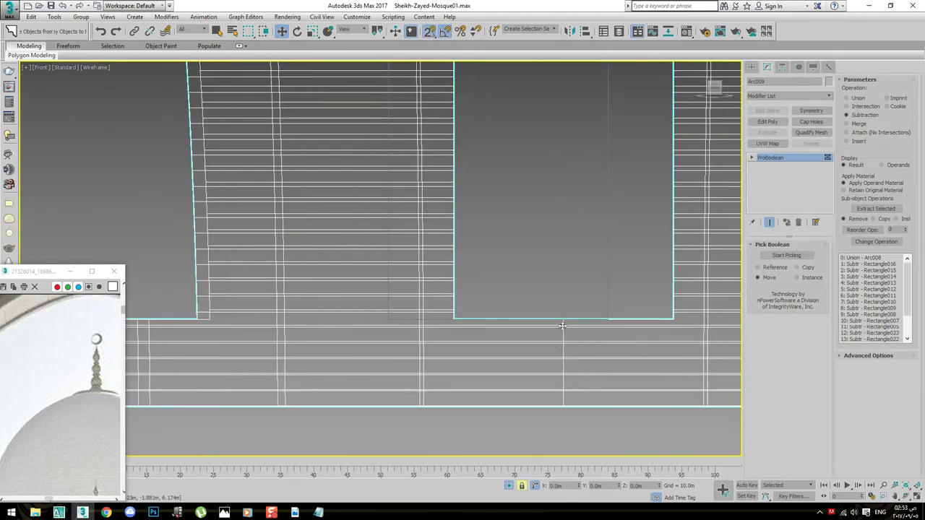
pyautogui.moveTo(561, 325); pyautogui.dragTo(499, 328, button='middle')
pyautogui.scroll(-5, 498, 344)
pyautogui.press('F3')
pyautogui.scroll(-5, 498, 344)
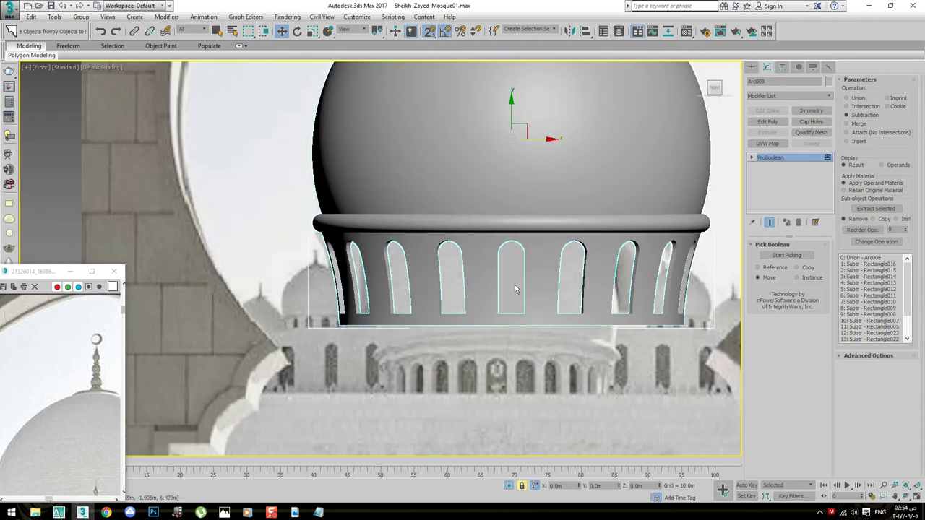
# Select the window cutter Rectangle003 and frame it in the Perspective view
pyautogui.click(515, 275)
pyautogui.scroll(-4, 515, 275)
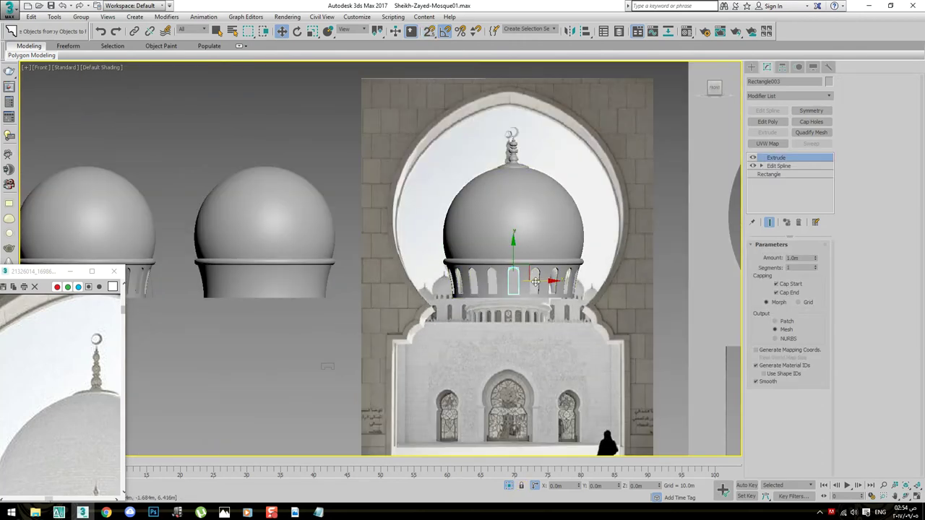
pyautogui.scroll(10, 534, 281)
pyautogui.scroll(-5, 405, 243)
pyautogui.moveTo(406, 243)
pyautogui.keyDown('alt'); pyautogui.mouseDown(button='middle')
pyautogui.moveTo(496, 277)
pyautogui.moveTo(431, 347)
pyautogui.mouseUp(button='middle'); pyautogui.keyUp('alt')
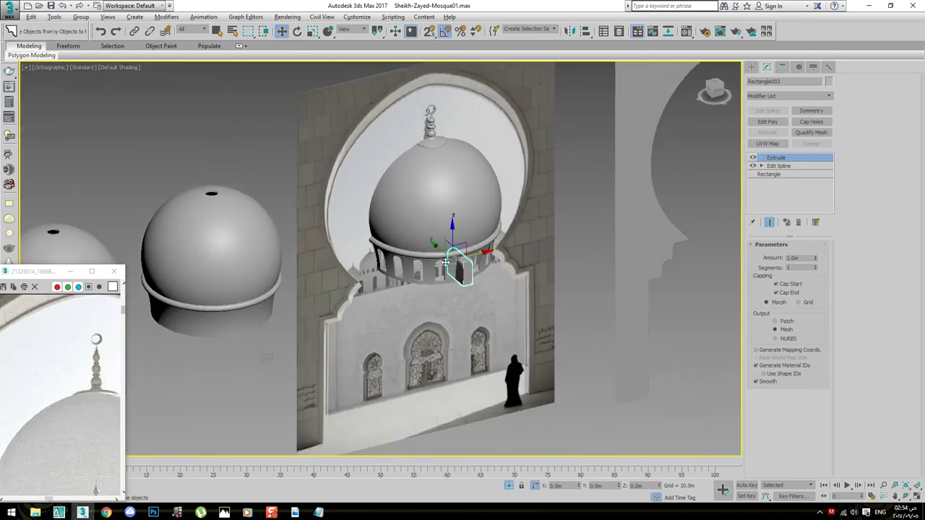
pyautogui.press('p')
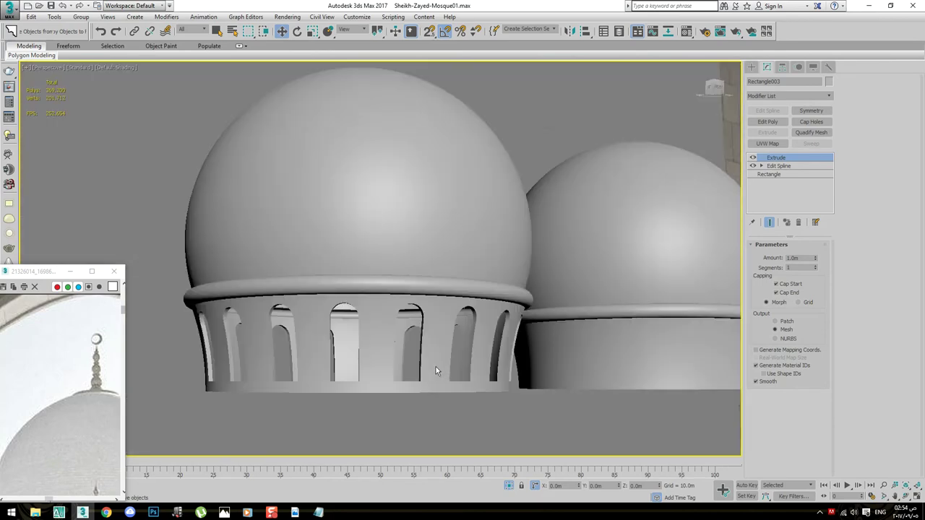
pyautogui.press('z')
# Select the windowed dome, zoom to it, and orbit to view it from lower
pyautogui.scroll(-4, 442, 343)
pyautogui.scroll(1, 436, 352)
pyautogui.moveTo(444, 320); pyautogui.dragTo(472, 244, button='middle')
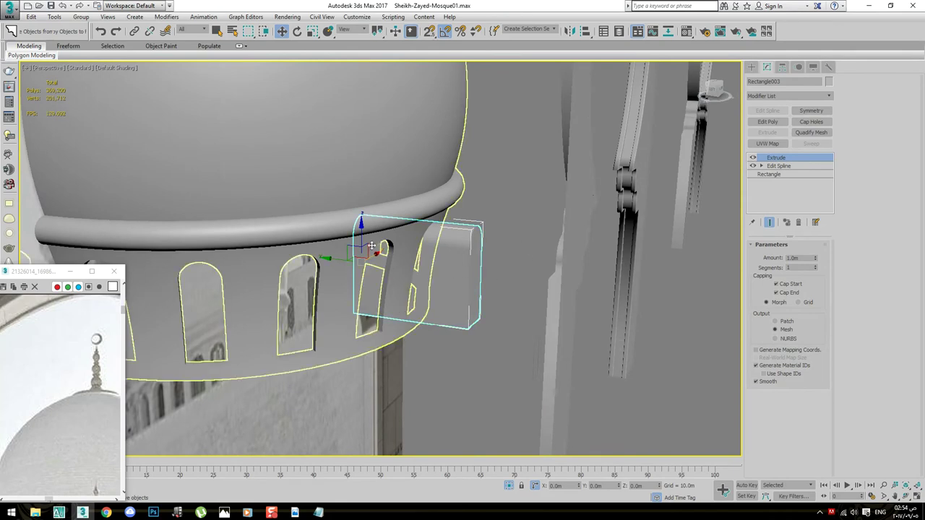
pyautogui.click(368, 189)
pyautogui.press('z')
pyautogui.keyDown('alt'); pyautogui.moveTo(428, 324); pyautogui.dragTo(427, 266, button='middle'); pyautogui.keyUp('alt')
# Select the windowed dome Arc009 and convert it to Editable Poly
pyautogui.click(545, 436)
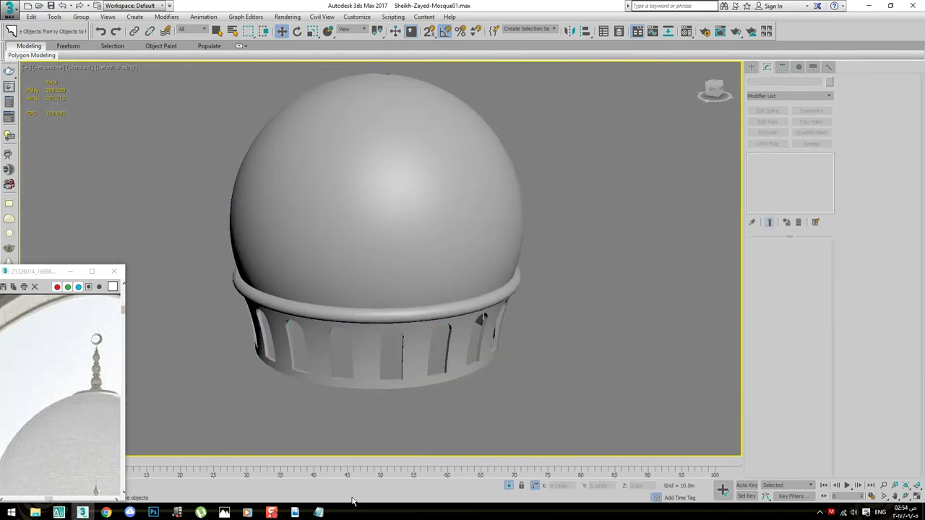
pyautogui.scroll(2, 72, 390)
pyautogui.scroll(2, 76, 383)
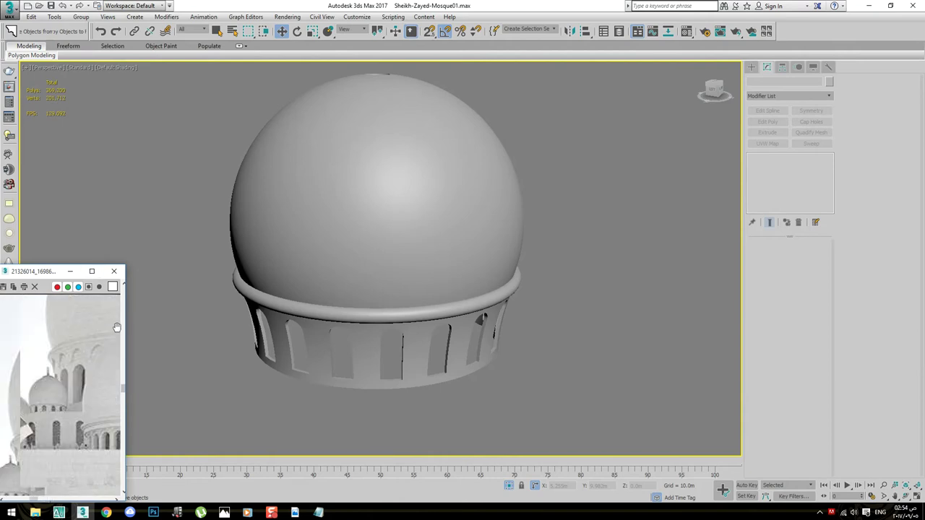
pyautogui.scroll(2, 83, 369)
pyautogui.scroll(1, 70, 406)
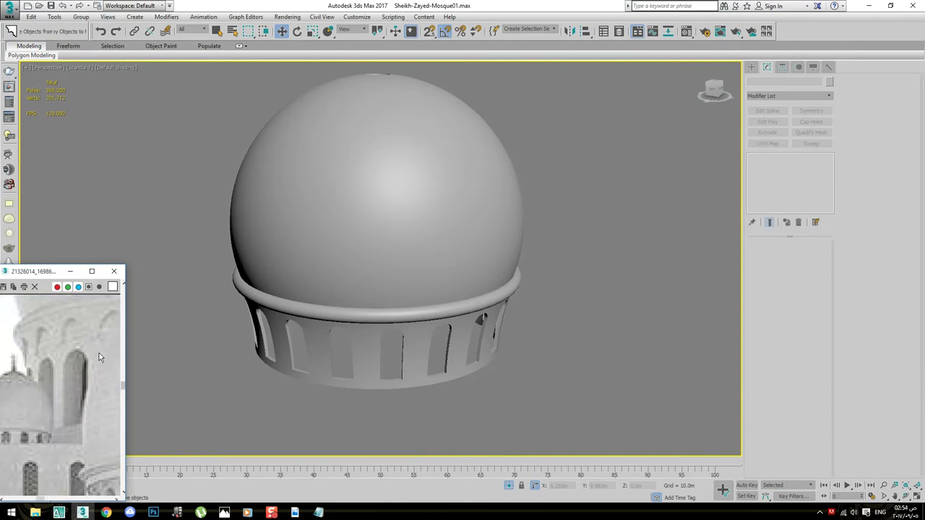
pyautogui.scroll(3, 348, 378)
pyautogui.scroll(3, 444, 351)
pyautogui.click(497, 283)
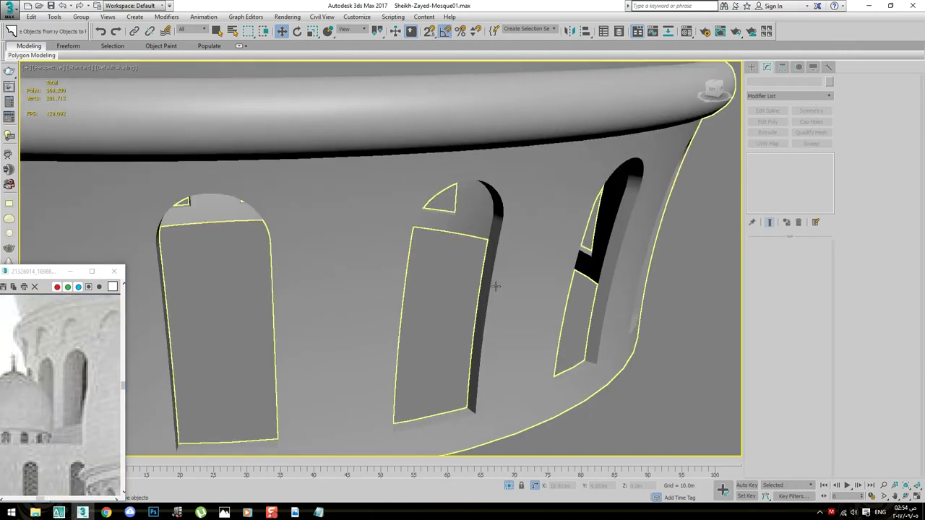
pyautogui.scroll(-2, 502, 281)
pyautogui.scroll(-3, 502, 281)
pyautogui.click(496, 282)
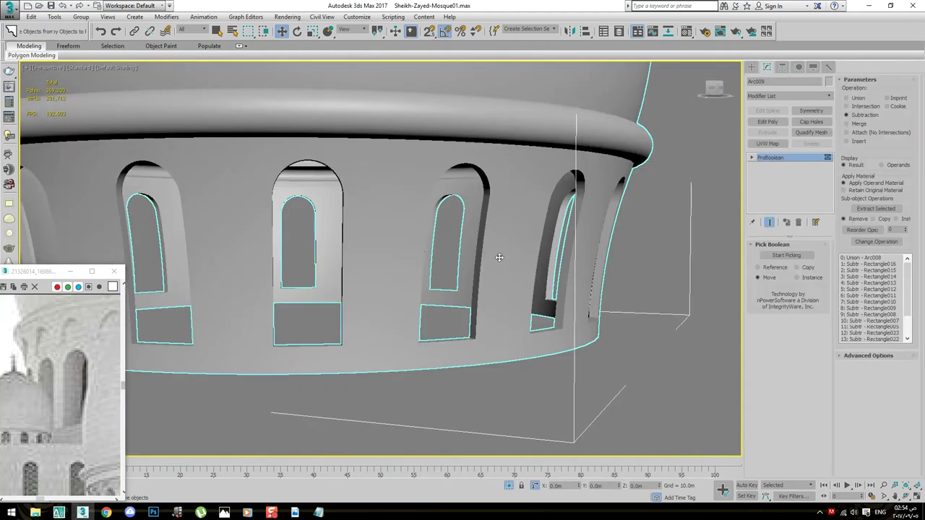
pyautogui.scroll(4, 482, 244)
pyautogui.rightClick(600, 209)
pyautogui.moveTo(618, 309)
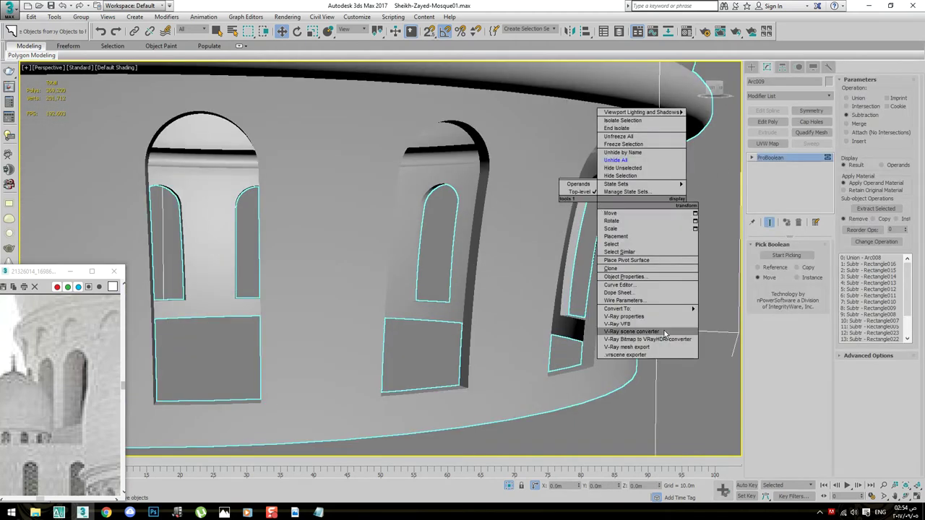
pyautogui.click(727, 317)
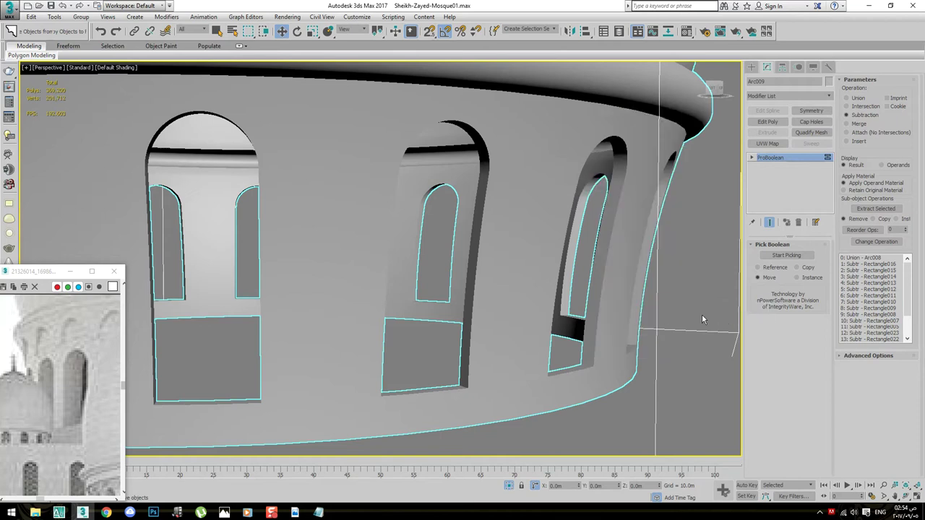
# Save the scene as Sheikh-Zayed-Mosque02.max
pyautogui.click(10, 10)
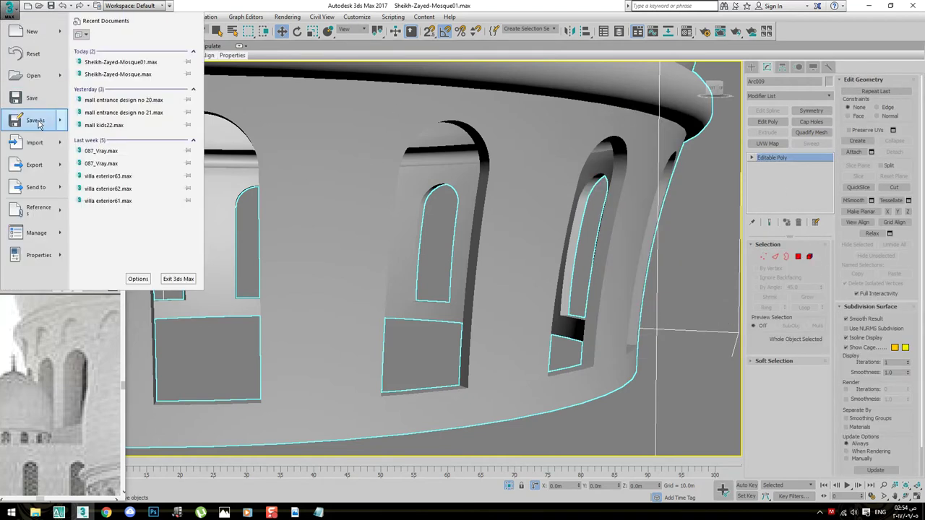
pyautogui.click(29, 119)
pyautogui.click(111, 75)
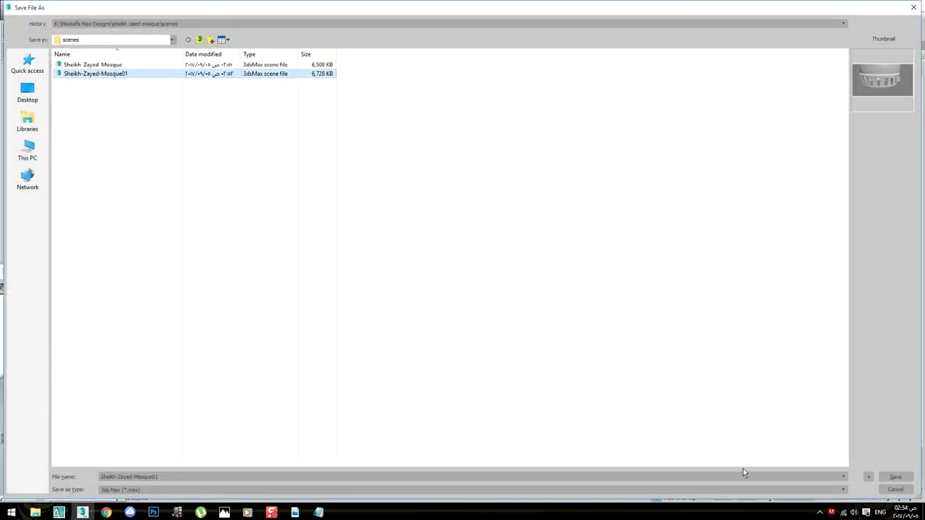
pyautogui.click(866, 480)
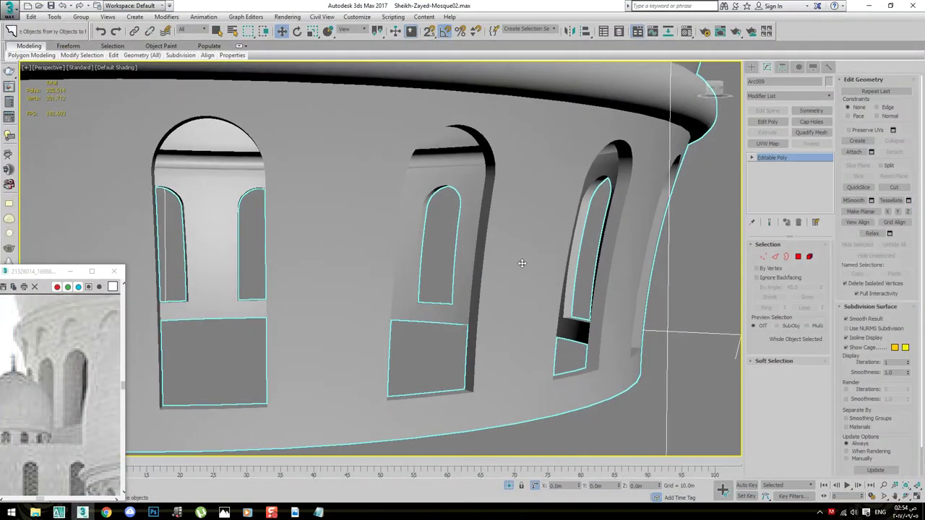
# Switch the dome to Edge sub-object mode and view the window openings from below
pyautogui.press('2')
pyautogui.scroll(3, 529, 337)
pyautogui.scroll(-1, 529, 337)
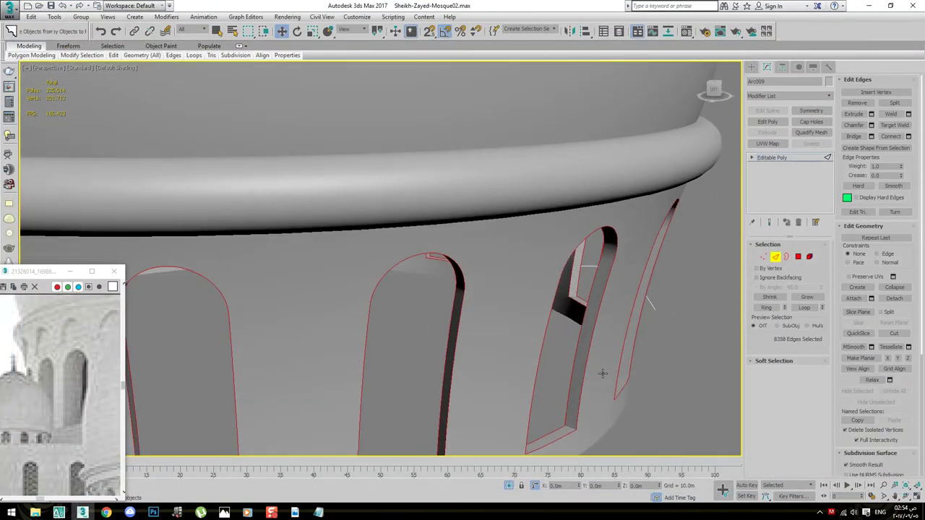
pyautogui.scroll(1, 578, 374)
pyautogui.scroll(1, 554, 361)
pyautogui.scroll(2, 506, 340)
pyautogui.moveTo(482, 332)
pyautogui.keyDown('alt'); pyautogui.mouseDown(button='middle')
pyautogui.moveTo(522, 325)
pyautogui.moveTo(495, 350)
pyautogui.moveTo(463, 330)
pyautogui.moveTo(459, 262)
pyautogui.moveTo(548, 342)
pyautogui.moveTo(522, 353)
pyautogui.moveTo(549, 366)
pyautogui.mouseUp(button='middle'); pyautogui.keyUp('alt')
pyautogui.scroll(-5, 524, 354)
pyautogui.scroll(6, 496, 386)
pyautogui.scroll(-2, 496, 386)
pyautogui.scroll(2, 542, 331)
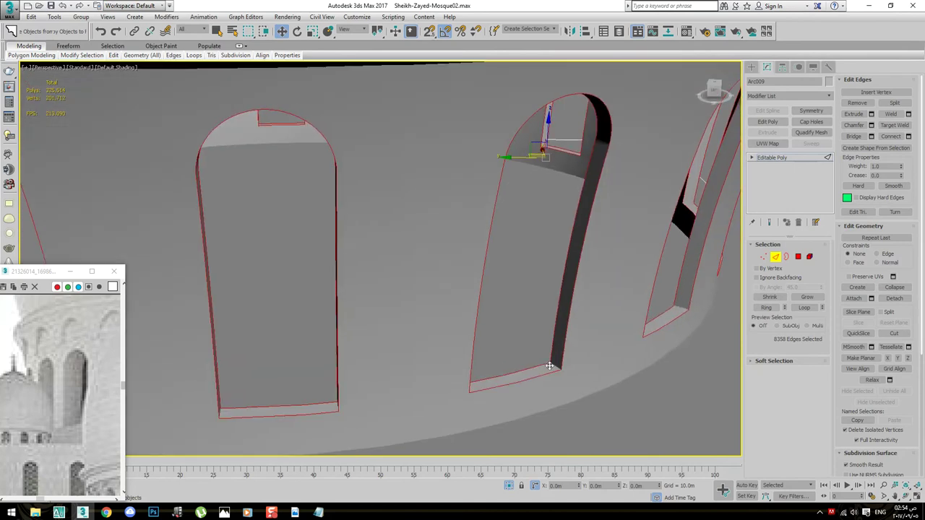
# Turn on Edged Faces and pick individual edges along the window reveal
pyautogui.click(559, 357)
pyautogui.press('F4')
pyautogui.click(572, 306)
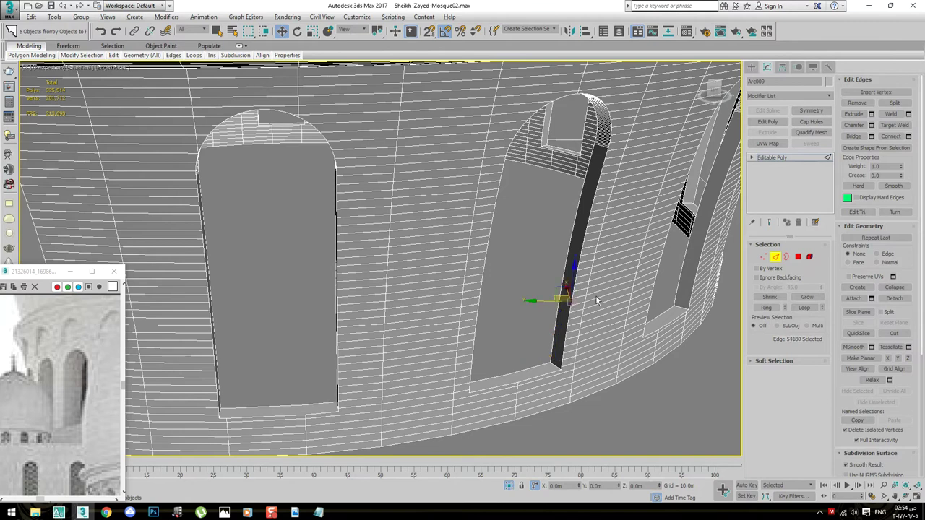
pyautogui.keyDown('alt'); pyautogui.moveTo(597, 301); pyautogui.dragTo(581, 285, button='middle'); pyautogui.keyUp('alt')
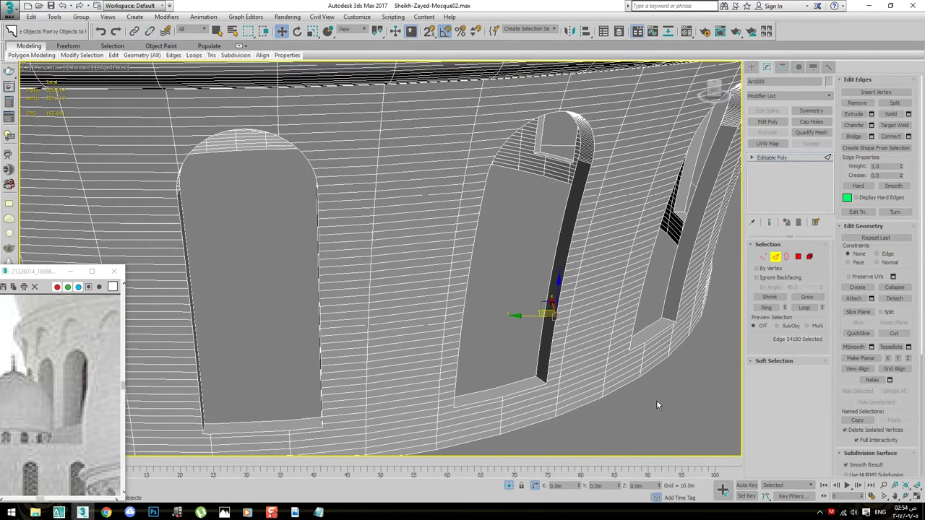
pyautogui.click(568, 343)
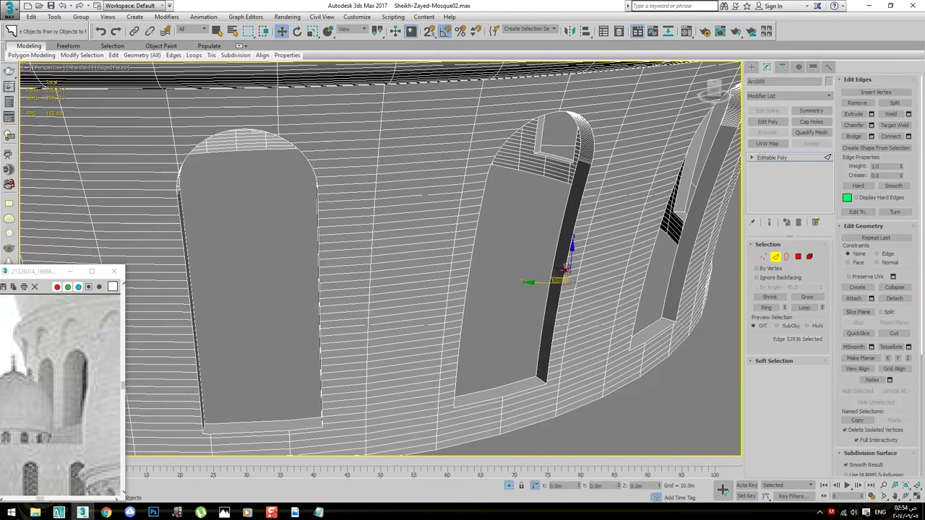
pyautogui.scroll(3, 566, 248)
pyautogui.scroll(3, 566, 231)
pyautogui.scroll(-3, 563, 209)
pyautogui.press('q')
pyautogui.scroll(-1, 571, 213)
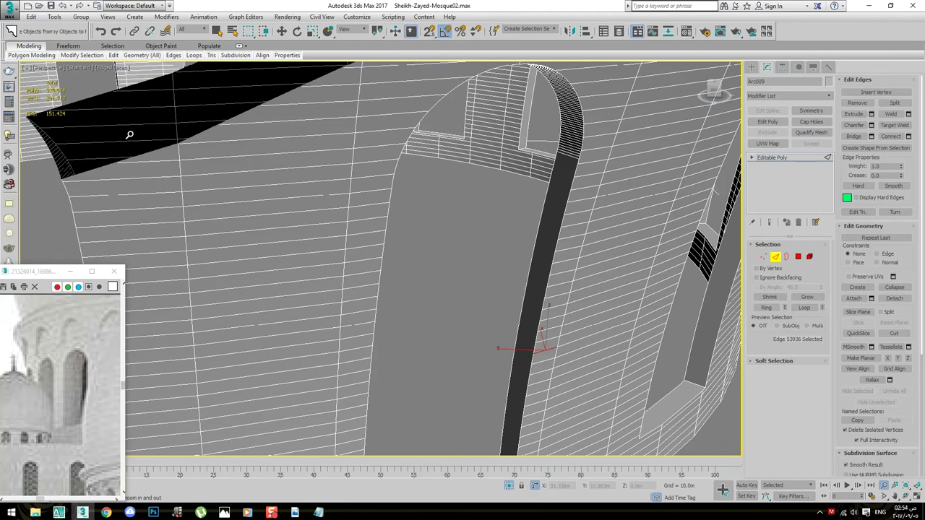
# Enable Viewport Clipping and adjust it to cut away nearby geometry around the arched window
pyautogui.click(47, 67)
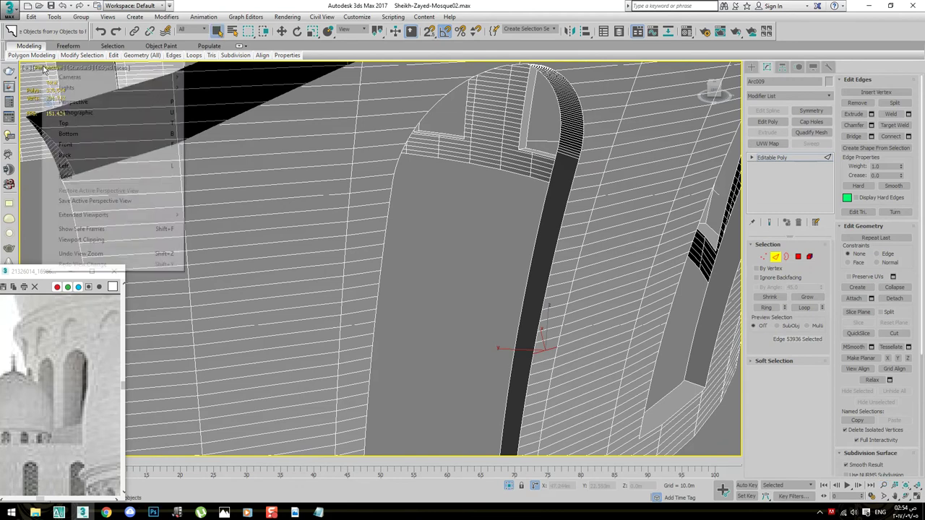
pyautogui.click(72, 244)
pyautogui.moveTo(735, 416); pyautogui.dragTo(738, 424)
pyautogui.moveTo(514, 285)
pyautogui.keyDown('alt'); pyautogui.mouseDown(button='middle')
pyautogui.moveTo(514, 308)
pyautogui.moveTo(535, 272)
pyautogui.mouseUp(button='middle'); pyautogui.keyUp('alt')
# Select the reveal's top and bottom edges, expand to the connected window borders, and view from Top
pyautogui.click(534, 250)
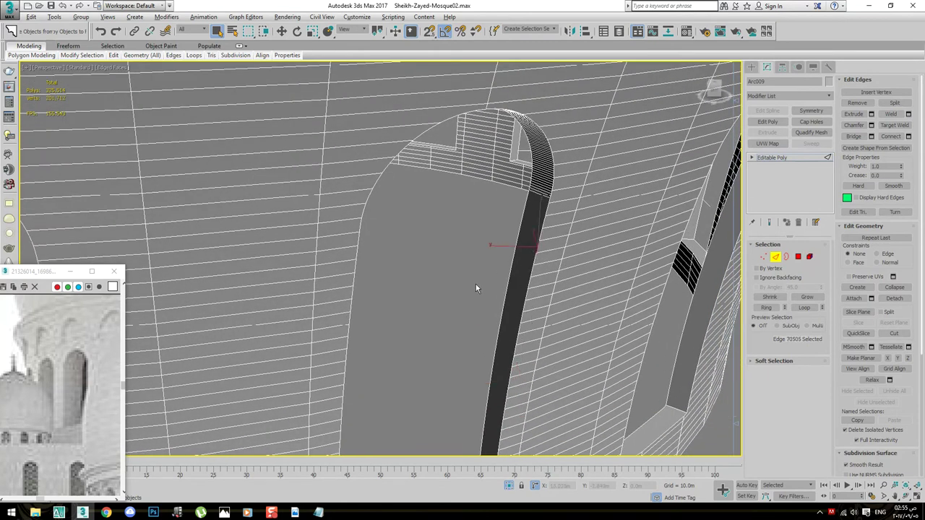
pyautogui.click(453, 287)
pyautogui.hotkey('alt', 'l')
pyautogui.scroll(3, 493, 291)
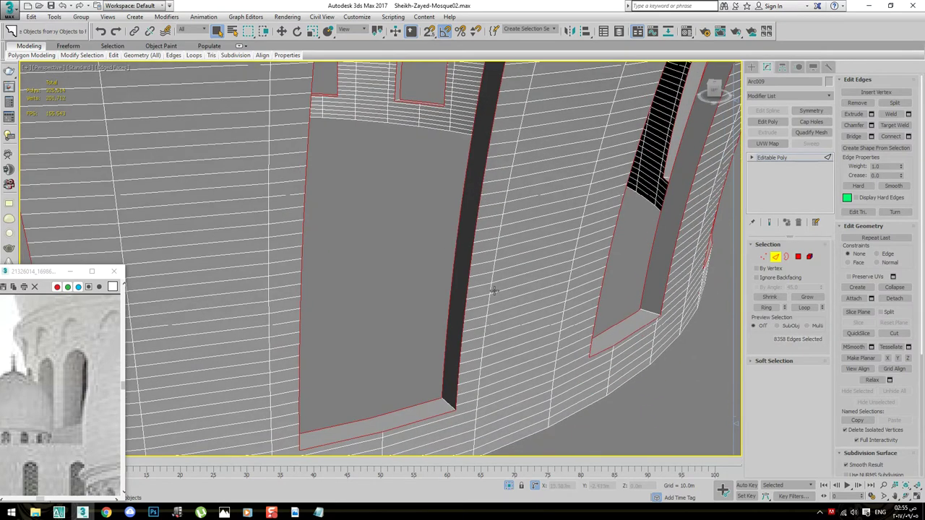
pyautogui.press('t')
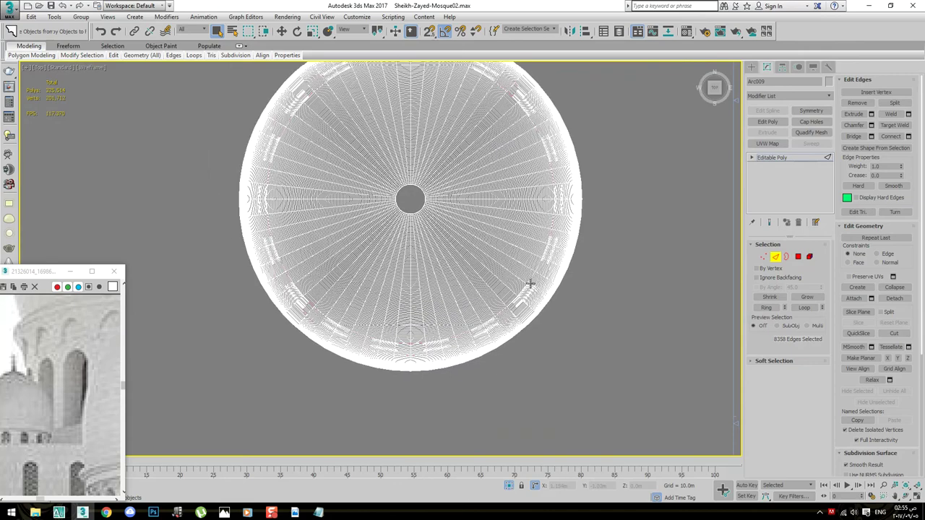
# Window-select the upper-half window edges, then deselect the second arch in Front view
pyautogui.moveTo(574, 127); pyautogui.dragTo(301, 368)
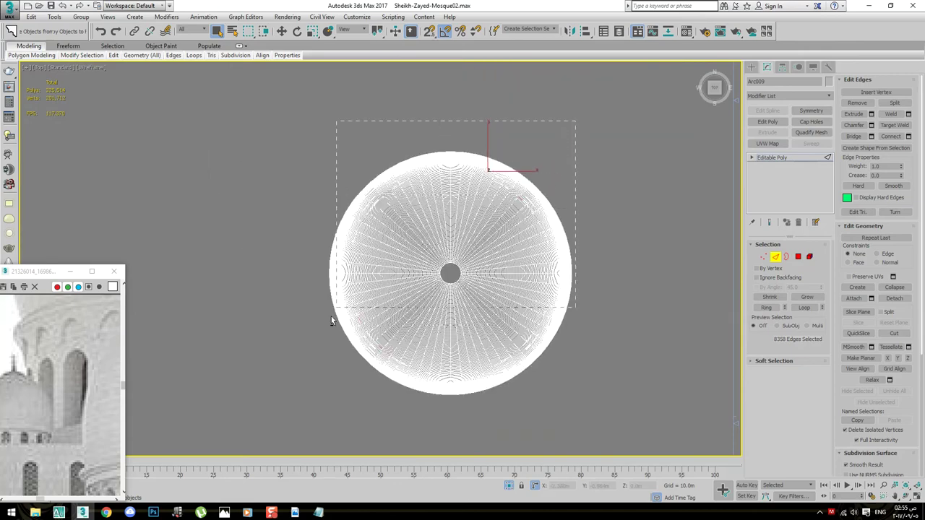
pyautogui.scroll(3, 428, 406)
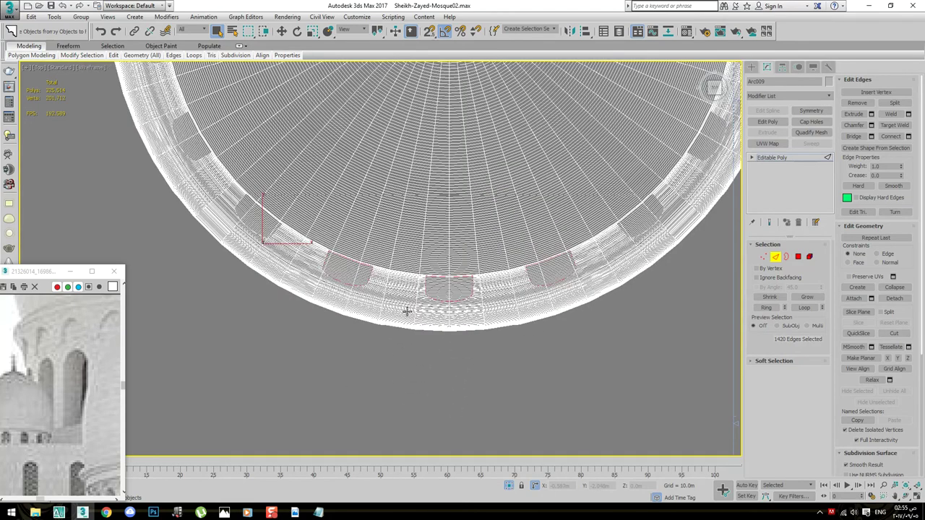
pyautogui.keyDown('alt'); pyautogui.moveTo(428, 405); pyautogui.dragTo(298, 344, button='middle'); pyautogui.keyUp('alt')
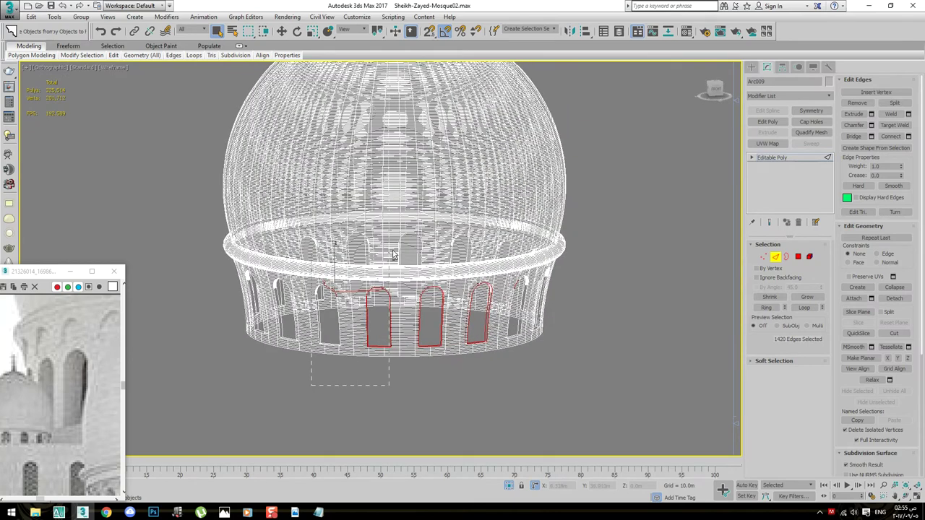
pyautogui.press('f')
pyautogui.press('z')
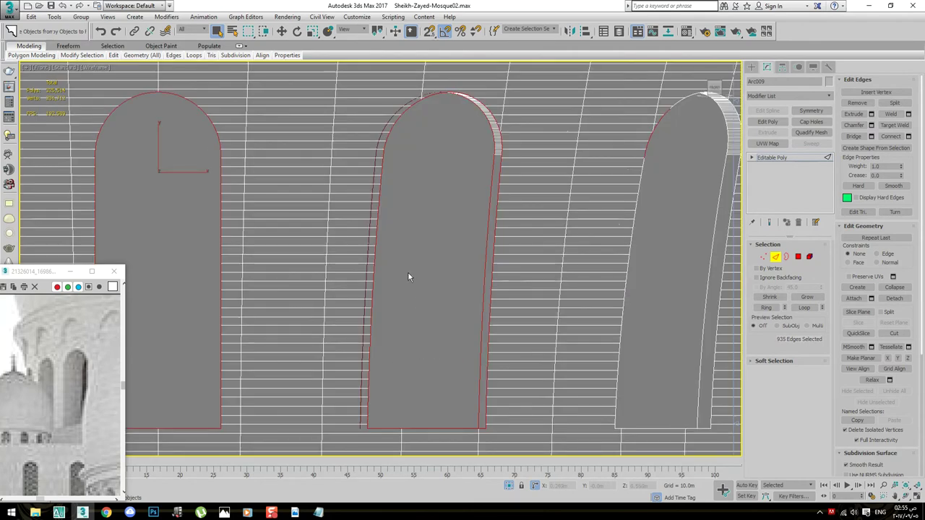
pyautogui.scroll(-2, 410, 275)
pyautogui.scroll(1, 504, 268)
pyautogui.keyDown('alt'); pyautogui.click(530, 235); pyautogui.keyUp('alt')
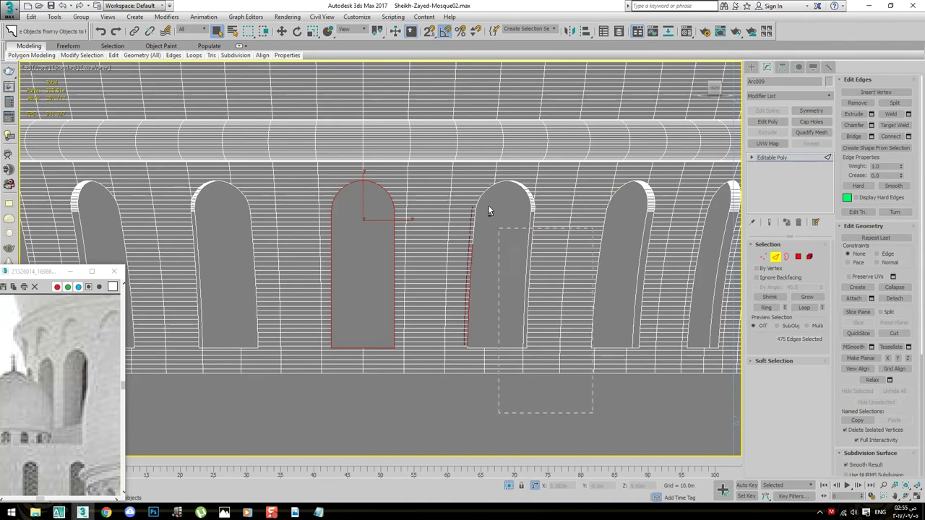
pyautogui.press('z')
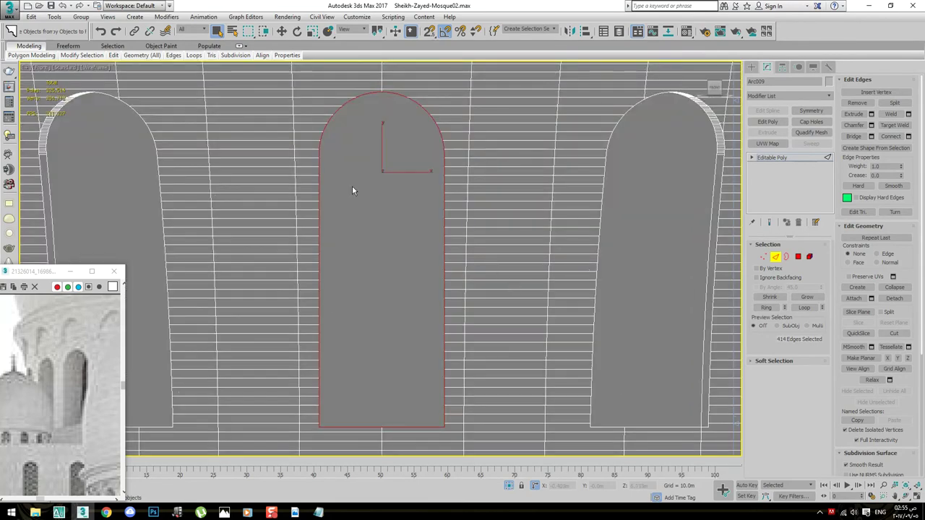
# Deselect stray edges at the arch top and along the inner arch line
pyautogui.moveTo(452, 361)
pyautogui.keyDown('alt'); pyautogui.mouseDown(button='middle')
pyautogui.moveTo(470, 330)
pyautogui.moveTo(540, 351)
pyautogui.moveTo(489, 310)
pyautogui.moveTo(585, 207)
pyautogui.moveTo(554, 279)
pyautogui.moveTo(469, 311)
pyautogui.moveTo(498, 366)
pyautogui.moveTo(522, 299)
pyautogui.mouseUp(button='middle'); pyautogui.keyUp('alt')
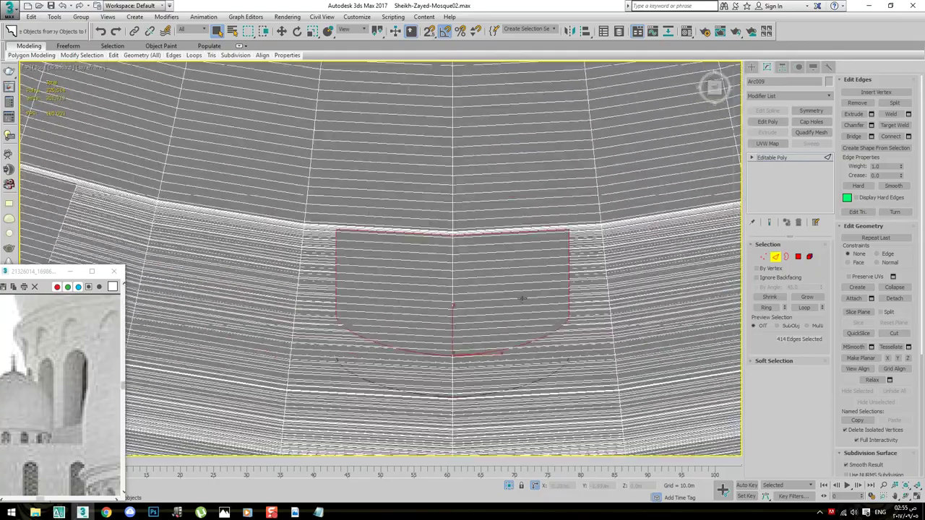
pyautogui.keyDown('alt'); pyautogui.moveTo(272, 244); pyautogui.dragTo(279, 239); pyautogui.keyUp('alt')
pyautogui.moveTo(403, 277)
pyautogui.keyDown('alt'); pyautogui.mouseDown(button='middle')
pyautogui.moveTo(392, 341)
pyautogui.moveTo(400, 376)
pyautogui.moveTo(431, 404)
pyautogui.moveTo(516, 366)
pyautogui.moveTo(561, 268)
pyautogui.mouseUp(button='middle'); pyautogui.keyUp('alt')
pyautogui.moveTo(539, 202)
pyautogui.keyDown('alt'); pyautogui.mouseDown(button='middle')
pyautogui.moveTo(513, 337)
pyautogui.moveTo(483, 326)
pyautogui.mouseUp(button='middle'); pyautogui.keyUp('alt')
pyautogui.scroll(3, 482, 323)
pyautogui.scroll(-4, 481, 304)
pyautogui.keyDown('alt'); pyautogui.moveTo(480, 280); pyautogui.dragTo(405, 238, button='middle'); pyautogui.keyUp('alt')
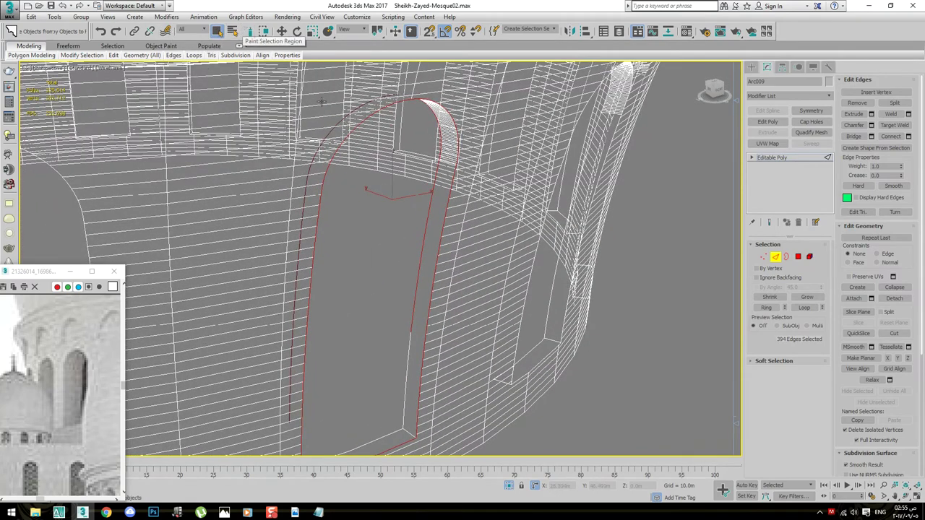
pyautogui.keyDown('alt'); pyautogui.click(412, 320); pyautogui.keyUp('alt')
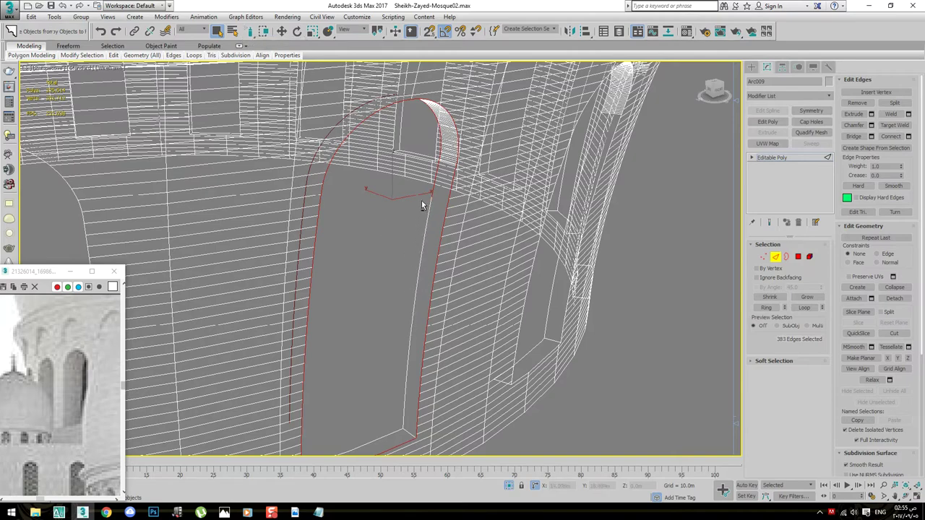
pyautogui.keyDown('alt'); pyautogui.click(436, 152); pyautogui.keyUp('alt')
# Remove the remaining extra edges on the arch top's right and along its left side
pyautogui.keyDown('alt'); pyautogui.moveTo(436, 153); pyautogui.dragTo(399, 114, button='middle'); pyautogui.keyUp('alt')
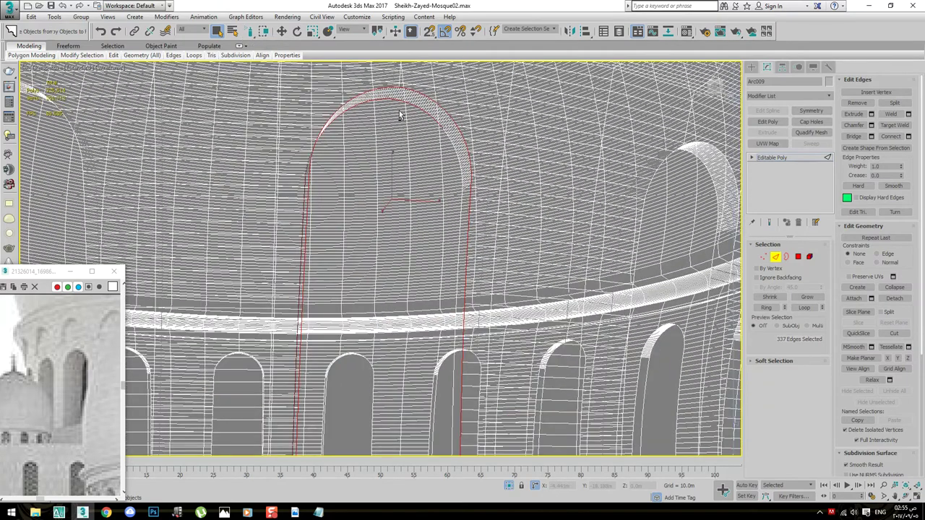
pyautogui.keyDown('alt'); pyautogui.click(434, 132); pyautogui.keyUp('alt')
pyautogui.keyDown('alt'); pyautogui.moveTo(435, 134); pyautogui.dragTo(369, 121, button='middle'); pyautogui.keyUp('alt')
pyautogui.keyDown('alt'); pyautogui.click(363, 113); pyautogui.keyUp('alt')
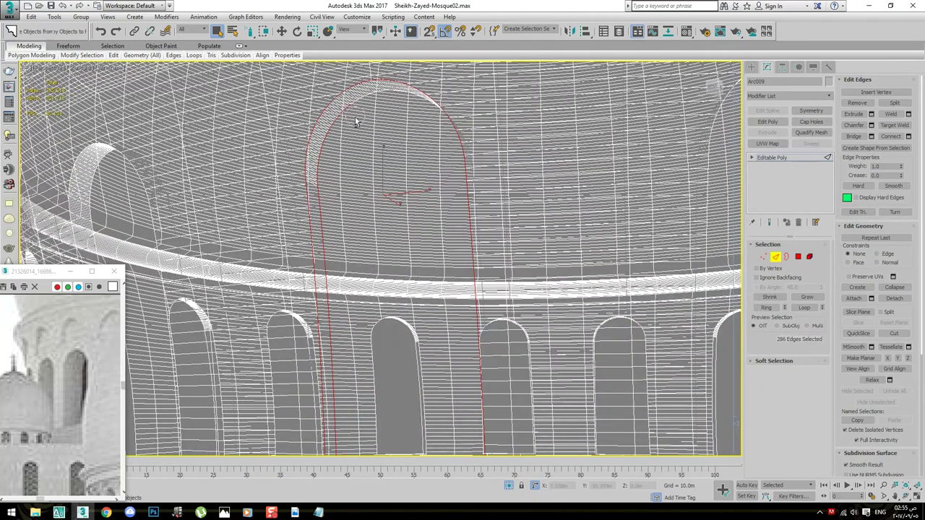
pyautogui.keyDown('alt'); pyautogui.click(323, 174); pyautogui.keyUp('alt')
pyautogui.moveTo(323, 179)
pyautogui.keyDown('alt'); pyautogui.mouseDown(button='middle')
pyautogui.moveTo(312, 113)
pyautogui.moveTo(306, 145)
pyautogui.mouseUp(button='middle'); pyautogui.keyUp('alt')
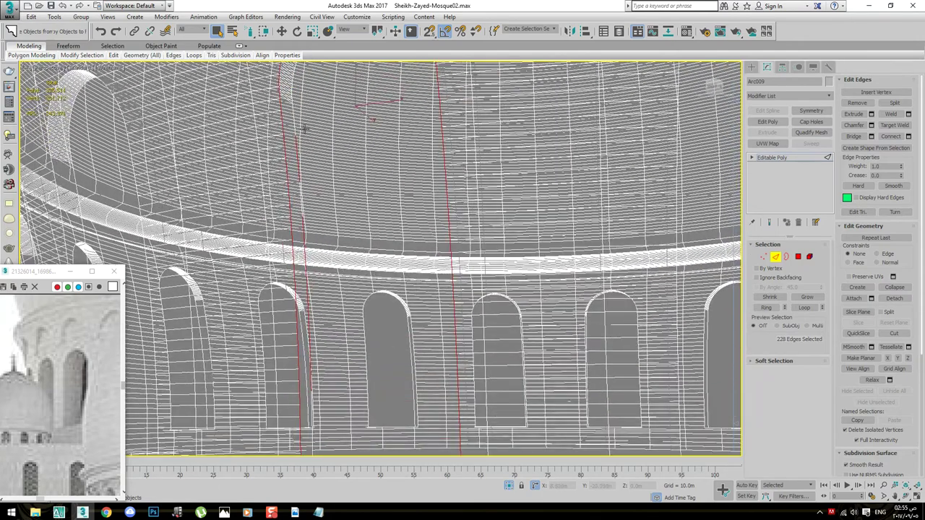
pyautogui.moveTo(329, 214)
pyautogui.keyDown('alt'); pyautogui.mouseDown(button='middle')
pyautogui.moveTo(314, 248)
pyautogui.moveTo(323, 298)
pyautogui.mouseUp(button='middle'); pyautogui.keyUp('alt')
pyautogui.keyDown('alt'); pyautogui.moveTo(312, 337); pyautogui.dragTo(300, 180); pyautogui.keyUp('alt')
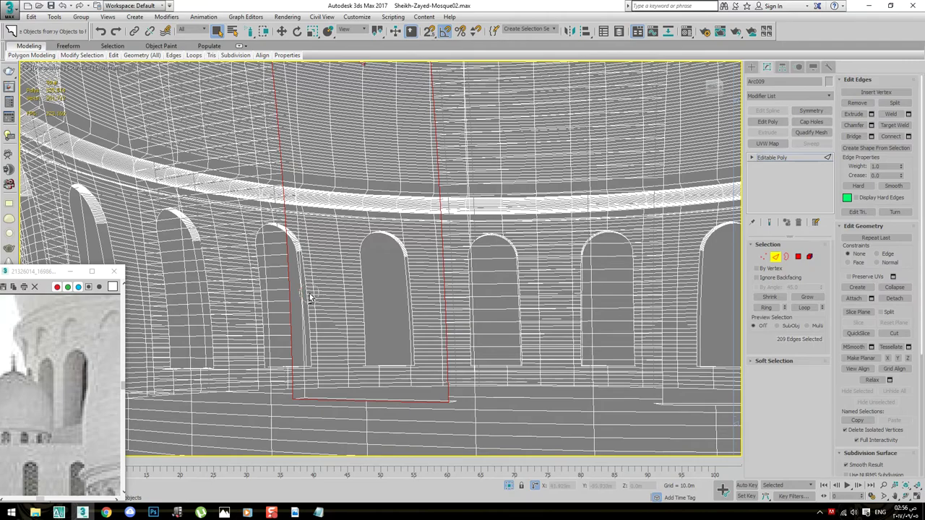
# Switch to shaded display and orbit around the selected arch border edges
pyautogui.scroll(-5, 318, 286)
pyautogui.press('F3')
pyautogui.scroll(3, 344, 319)
pyautogui.moveTo(344, 319)
pyautogui.keyDown('alt'); pyautogui.mouseDown(button='middle')
pyautogui.moveTo(332, 328)
pyautogui.moveTo(354, 366)
pyautogui.mouseUp(button='middle'); pyautogui.keyUp('alt')
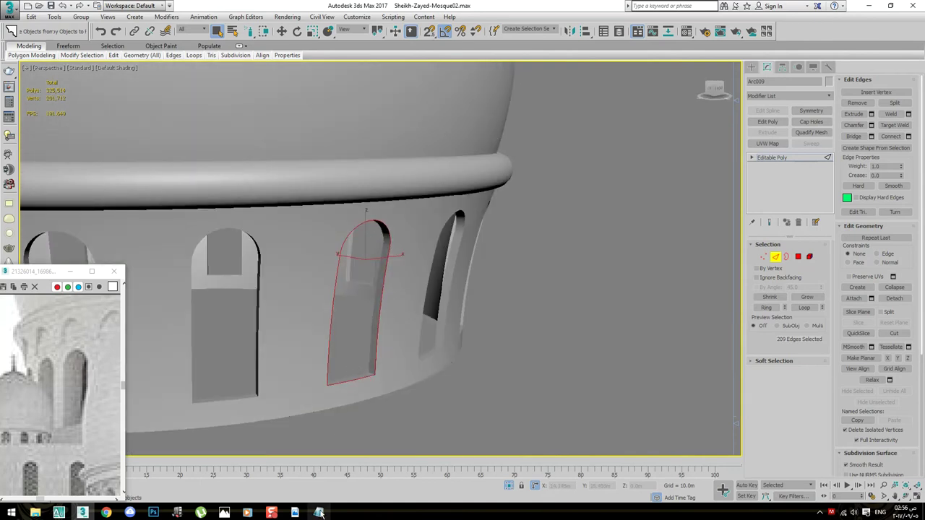
# Return to Notepad and start a third line reading 'i can make this with'
pyautogui.click(318, 513)
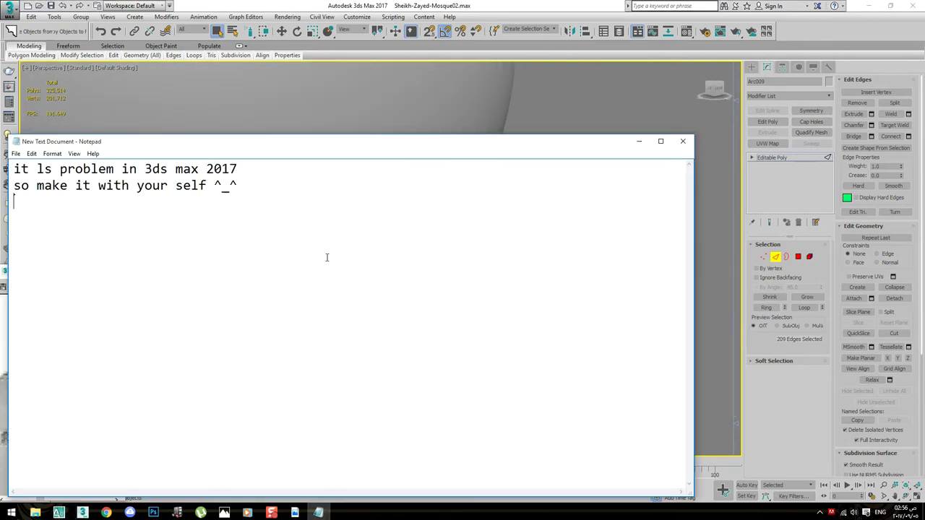
pyautogui.write('i c')
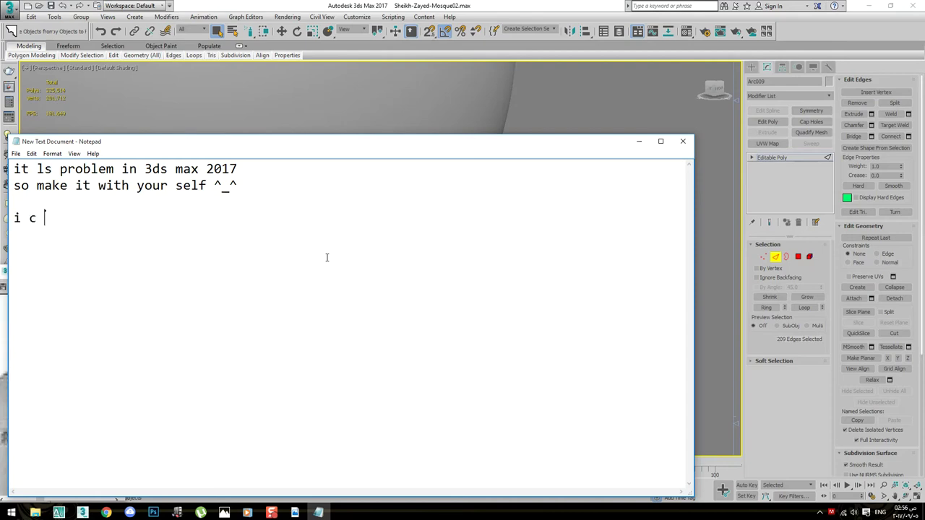
pyautogui.write('an')
pyautogui.press('BackSpace')
pyautogui.press('BackSpace')
pyautogui.press('BackSpace')
pyautogui.write('an ')
pyautogui.write('make this with Alt + L')
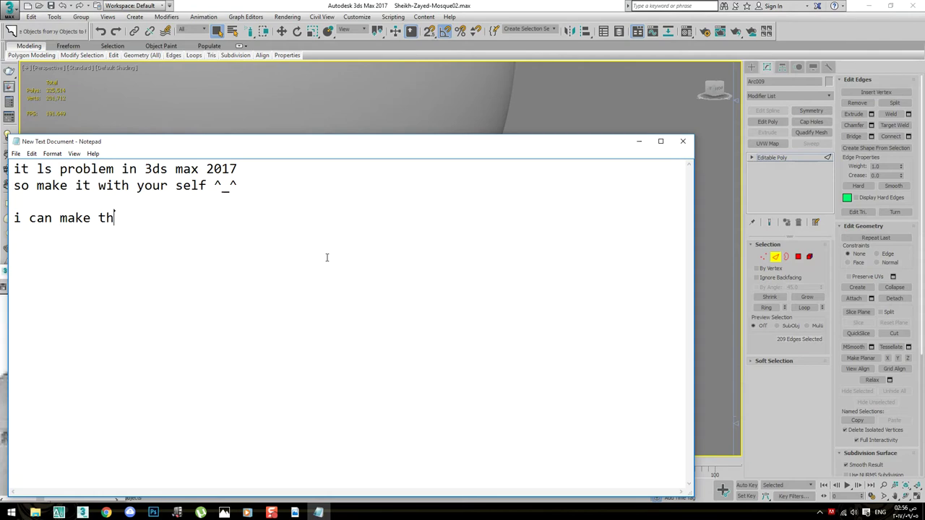
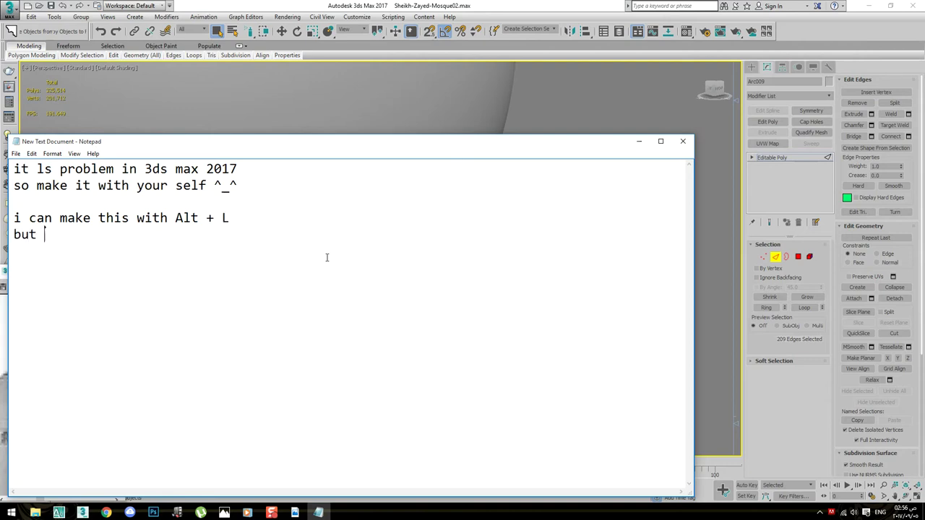
# Finish the Notepad note: Alt + L fails in this version, so the shape is made manually
pyautogui.write('ome mistake wi')
pyautogui.write(' this version')
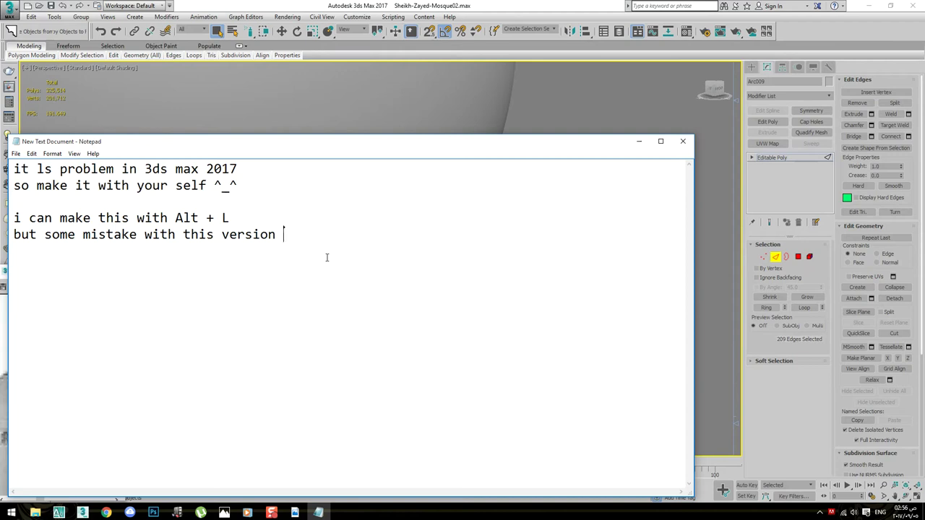
pyautogui.write('ake it with my self ^_^')
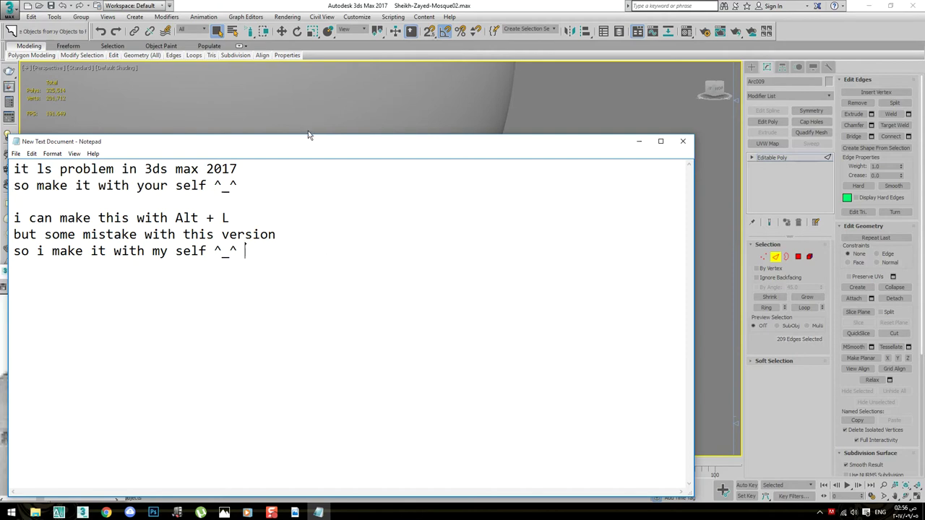
# Create a linear shape, Shape001, from the selected window edge loop
pyautogui.click(639, 141)
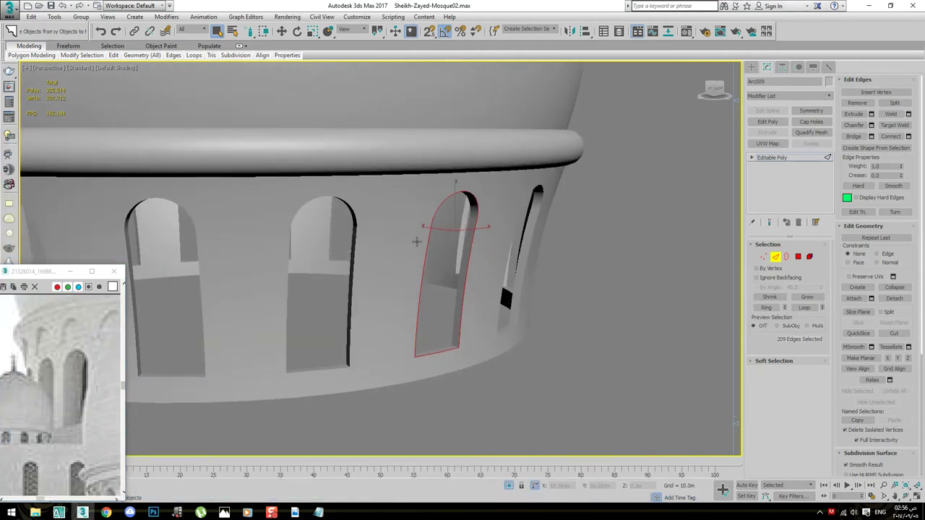
pyautogui.click(882, 149)
pyautogui.click(478, 257)
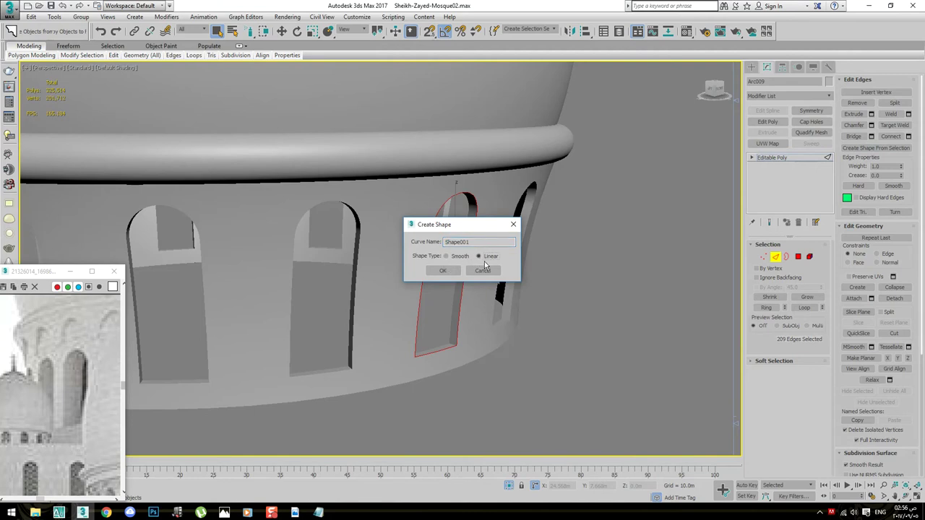
pyautogui.click(443, 271)
# Clear the dome's edge selection, then select and frame the new Shape001 arch spline
pyautogui.keyDown('alt'); pyautogui.moveTo(579, 231); pyautogui.dragTo(610, 210, button='middle'); pyautogui.keyUp('alt')
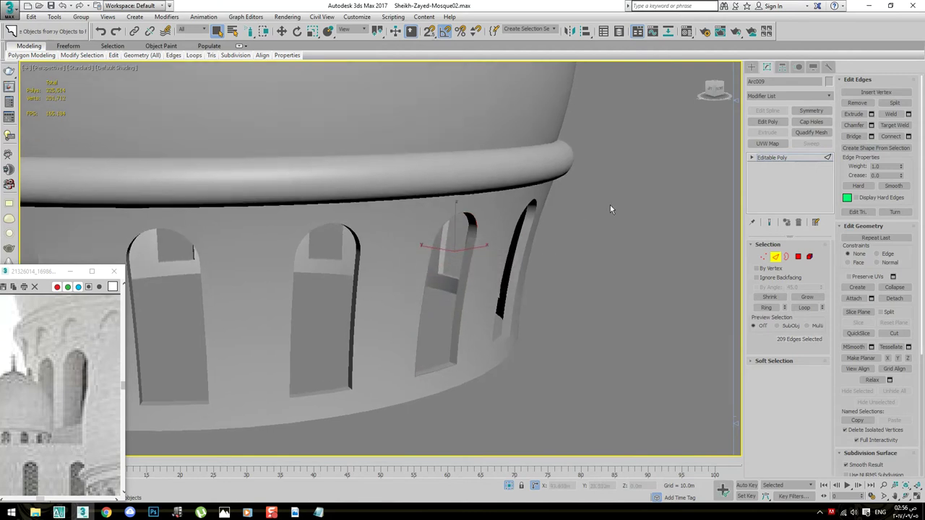
pyautogui.click(650, 238)
pyautogui.scroll(5, 499, 321)
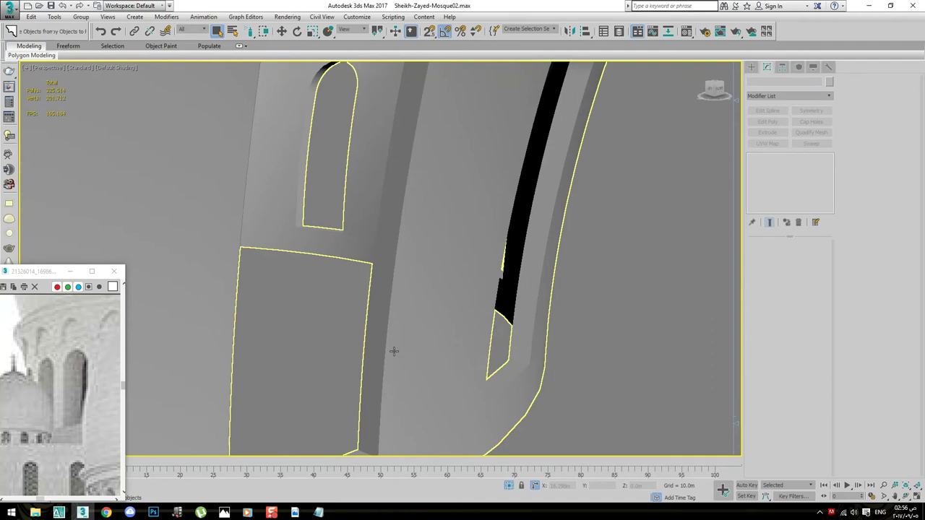
pyautogui.click(387, 364)
pyautogui.press('z')
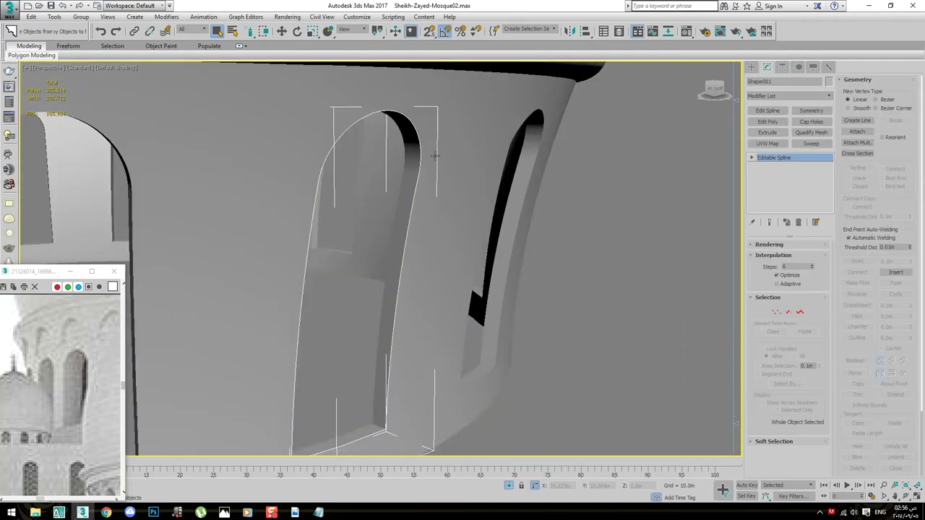
pyautogui.scroll(-3, 308, 333)
pyautogui.keyDown('alt'); pyautogui.moveTo(309, 333); pyautogui.dragTo(365, 329, button='middle'); pyautogui.keyUp('alt')
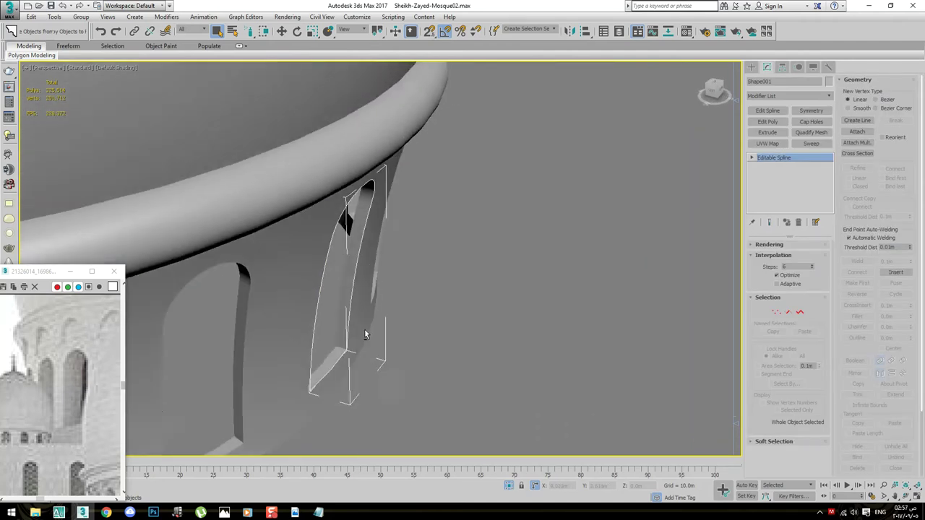
# Turn on Affect Pivot Only in the Hierarchy panel for the arch spline
pyautogui.keyDown('ctrl'); pyautogui.click(390, 261); pyautogui.keyUp('ctrl')
pyautogui.click(782, 66)
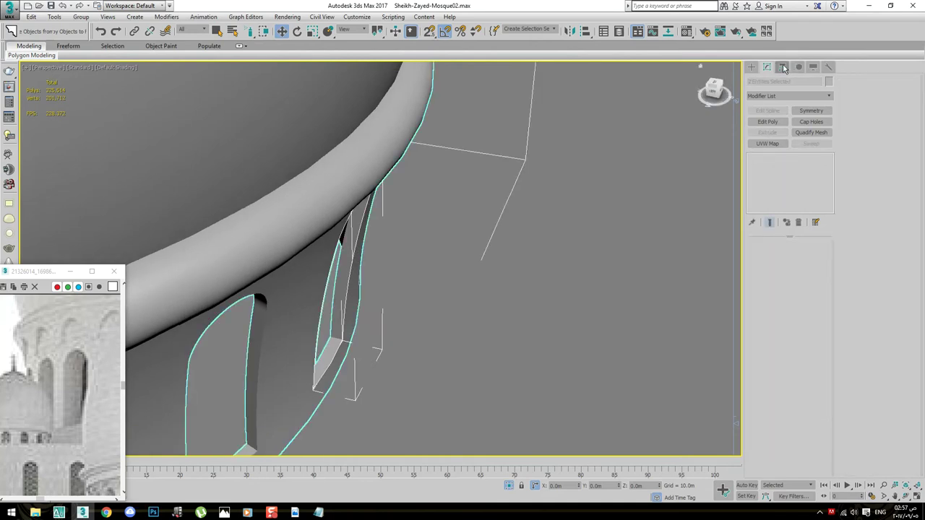
pyautogui.click(786, 133)
pyautogui.click(657, 243)
pyautogui.press('F4')
pyautogui.keyDown('alt'); pyautogui.moveTo(560, 275); pyautogui.dragTo(531, 285, button='middle'); pyautogui.keyUp('alt')
pyautogui.press('F4')
pyautogui.click(237, 258)
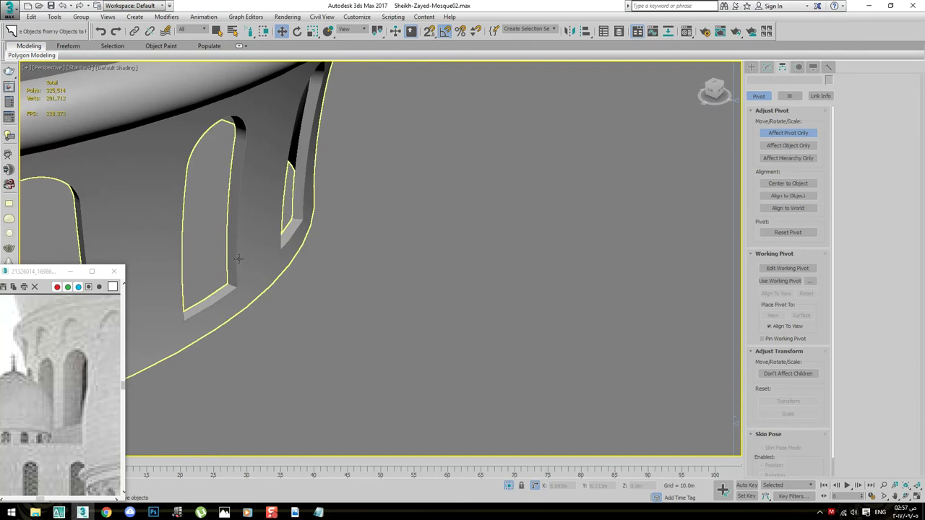
pyautogui.moveTo(236, 258); pyautogui.dragTo(282, 249, button='middle')
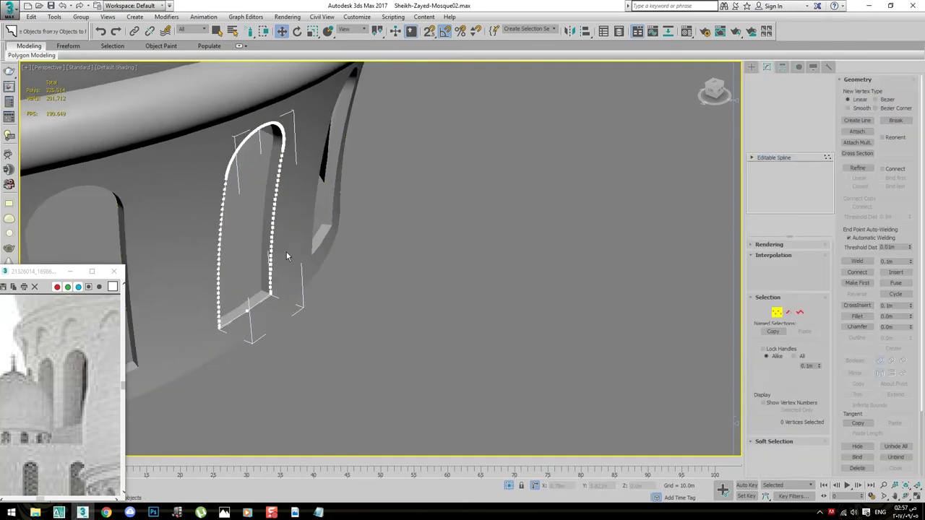
# Enter Segment mode on the arch spline and switch to the Front view
pyautogui.press('2')
pyautogui.press('2')
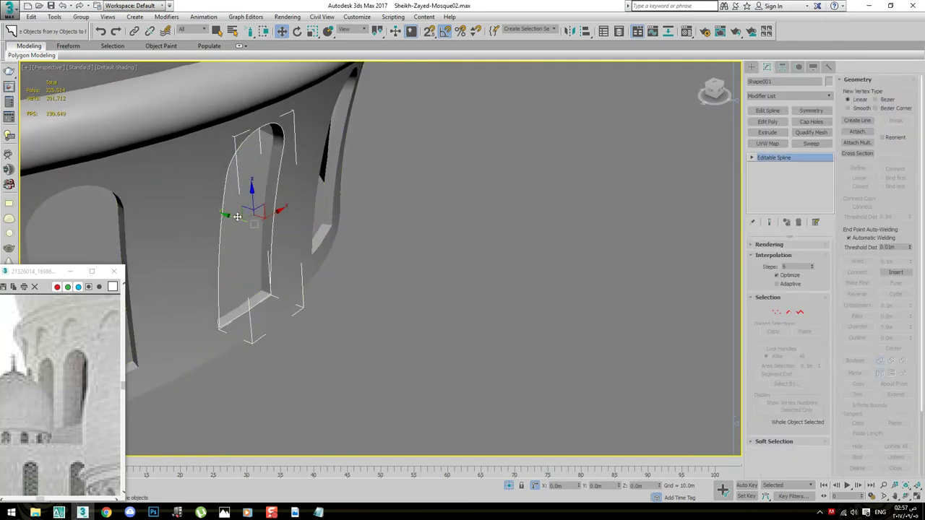
pyautogui.keyDown('alt'); pyautogui.moveTo(233, 218); pyautogui.dragTo(245, 217, button='middle'); pyautogui.keyUp('alt')
pyautogui.keyDown('alt'); pyautogui.moveTo(429, 304); pyautogui.dragTo(410, 284, button='middle'); pyautogui.keyUp('alt')
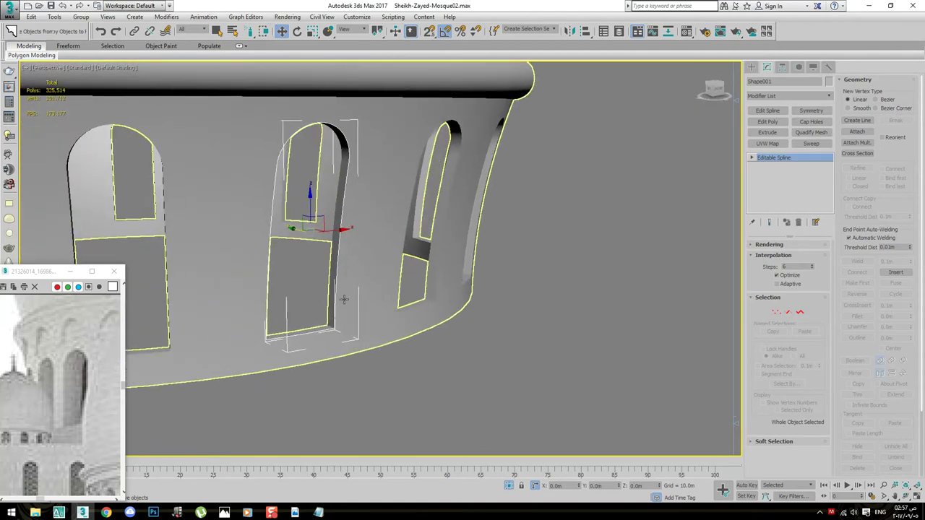
pyautogui.press('f')
pyautogui.scroll(-2, 434, 289)
pyautogui.scroll(-3, 337, 270)
pyautogui.scroll(3, 386, 306)
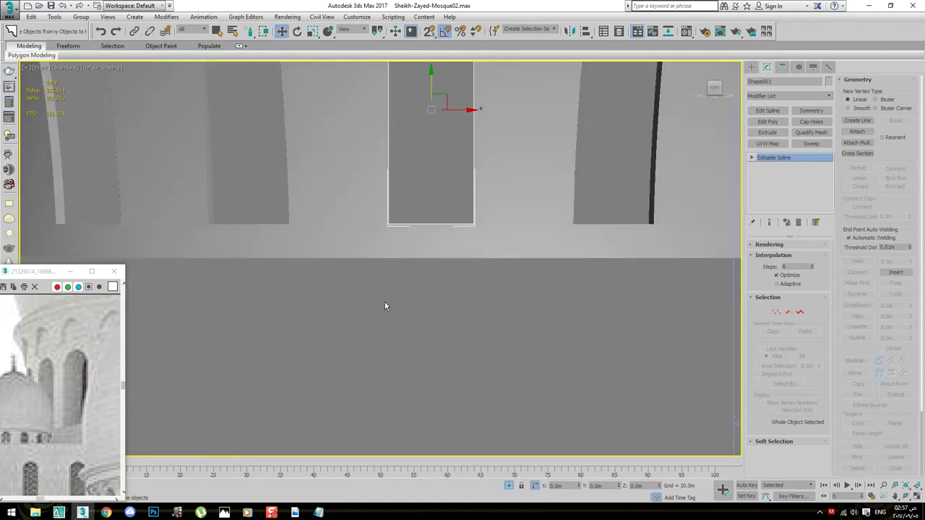
pyautogui.scroll(3, 477, 343)
# Draw a small rectangle below the arches in the Front view, entering 0.05
pyautogui.moveTo(477, 342); pyautogui.dragTo(417, 371, button='middle')
pyautogui.rightClick(417, 372)
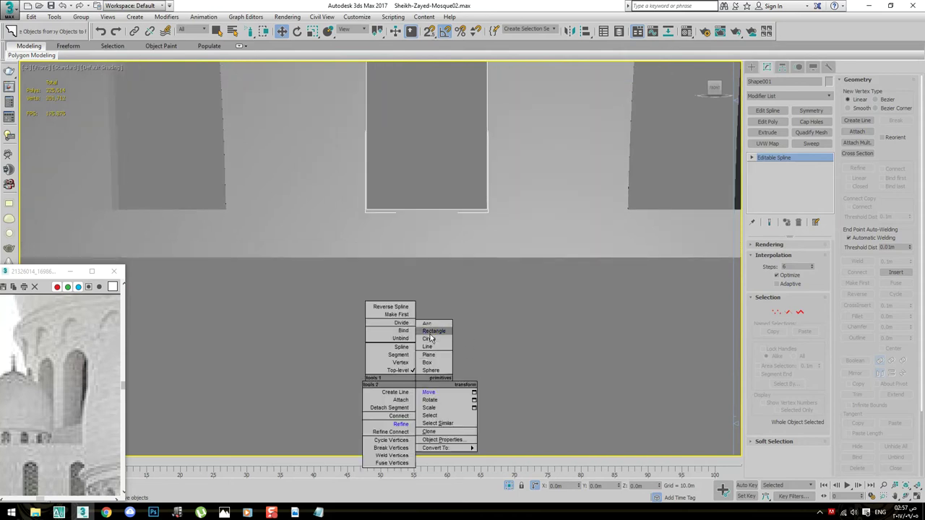
pyautogui.click(430, 333)
pyautogui.scroll(2, 393, 379)
pyautogui.moveTo(363, 280)
pyautogui.mouseDown()
pyautogui.moveTo(427, 300)
pyautogui.moveTo(426, 314)
pyautogui.mouseUp()
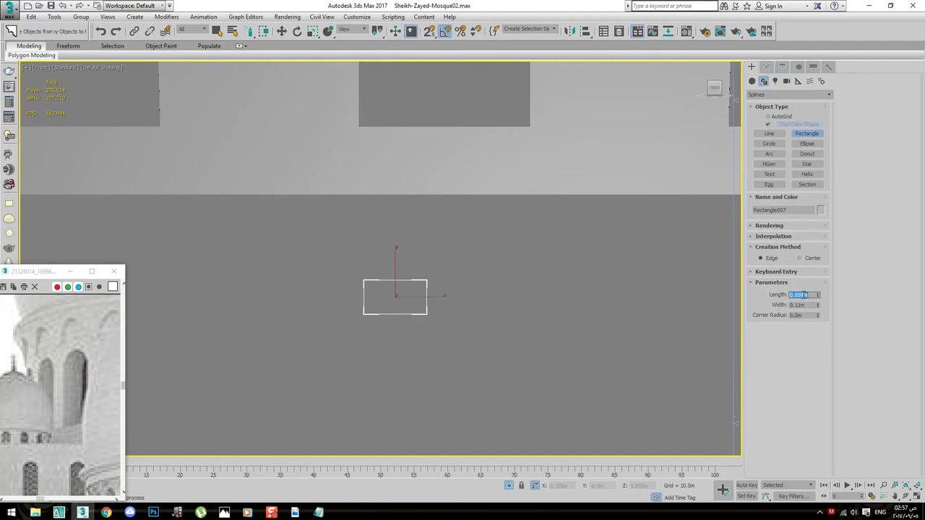
pyautogui.write('0.05')
pyautogui.press('Tab')
pyautogui.press('Tab')
# Set Rectangle007 to a 0.025m length and 0.05m width
pyautogui.moveTo(365, 261)
pyautogui.mouseDown(button='middle')
pyautogui.moveTo(376, 341)
pyautogui.moveTo(444, 337)
pyautogui.mouseUp(button='middle')
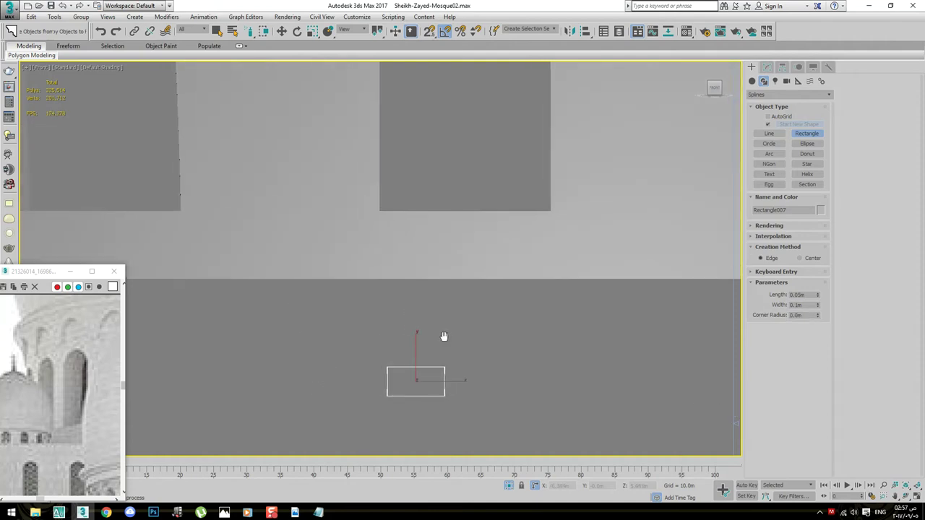
pyautogui.moveTo(550, 347)
pyautogui.mouseDown(button='middle')
pyautogui.moveTo(611, 378)
pyautogui.moveTo(463, 376)
pyautogui.moveTo(502, 337)
pyautogui.moveTo(489, 352)
pyautogui.mouseUp(button='middle')
pyautogui.press('f')
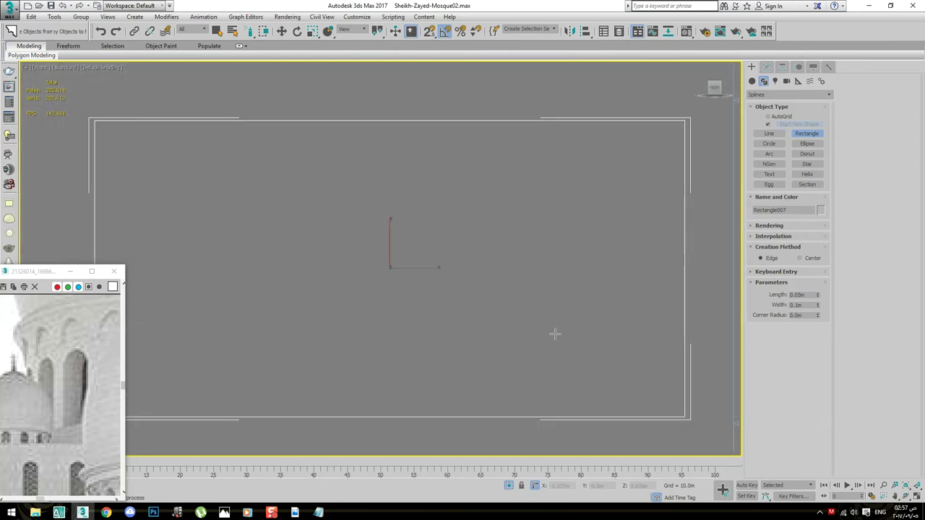
pyautogui.scroll(-5, 516, 310)
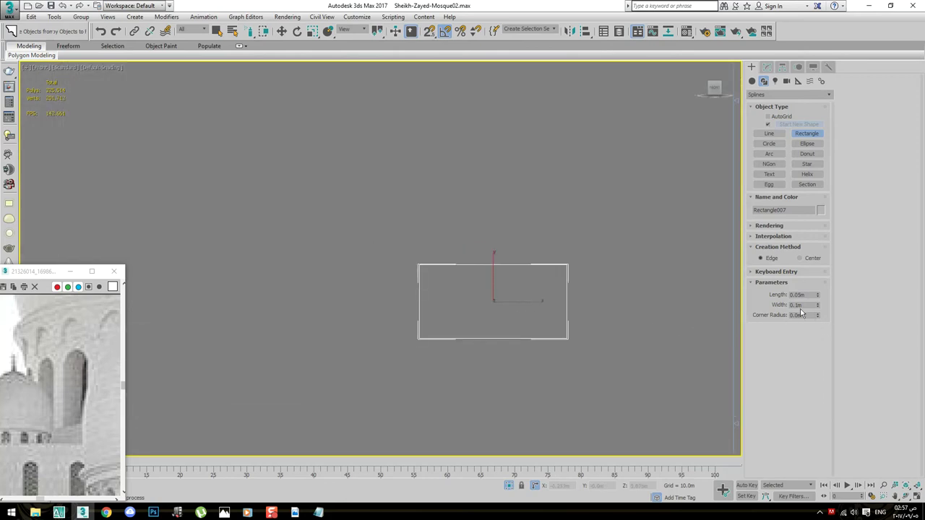
pyautogui.write('0.05')
pyautogui.press('Return')
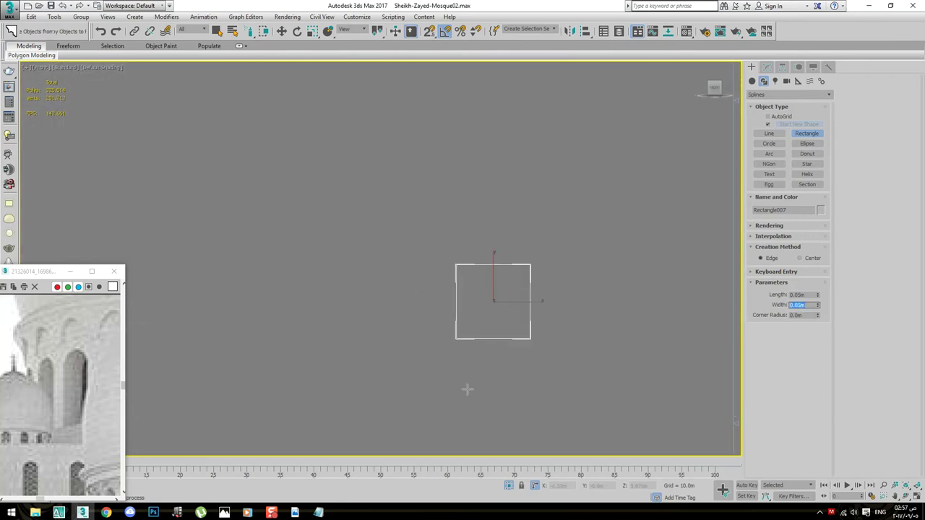
pyautogui.write('0.025')
pyautogui.press('Return')
# Start a second rectangle, then cancel it and stop drawing rectangles
pyautogui.scroll(3, 505, 310)
pyautogui.rightClick(498, 362)
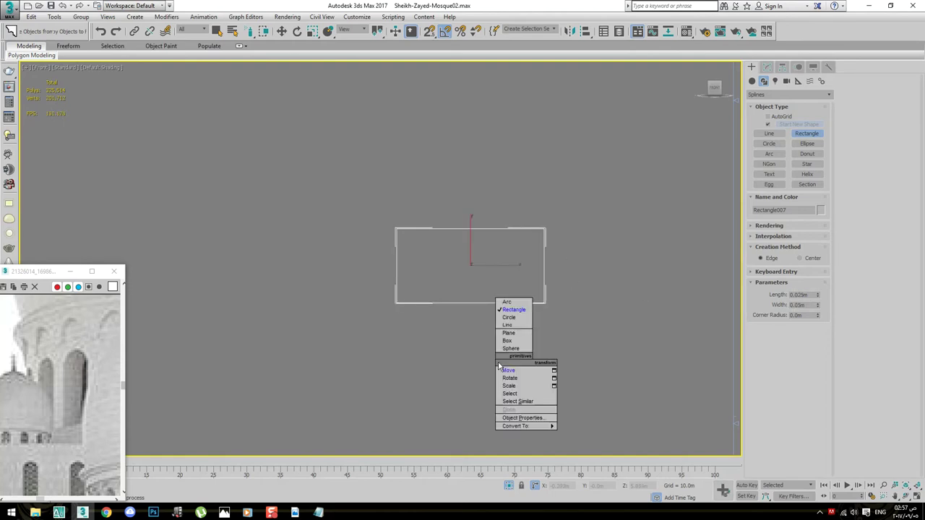
pyautogui.click(515, 311)
pyautogui.moveTo(436, 259); pyautogui.dragTo(518, 344)
pyautogui.rightClick(511, 339)
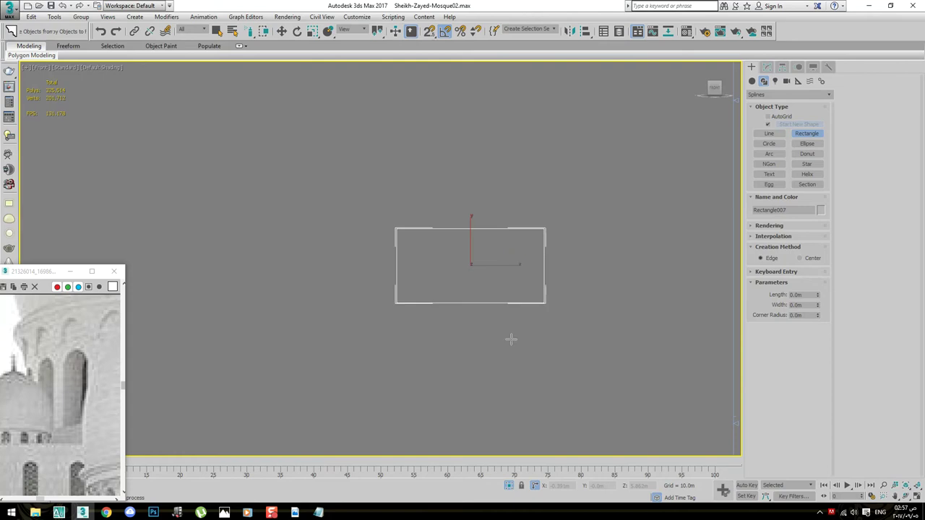
pyautogui.scroll(-2, 514, 266)
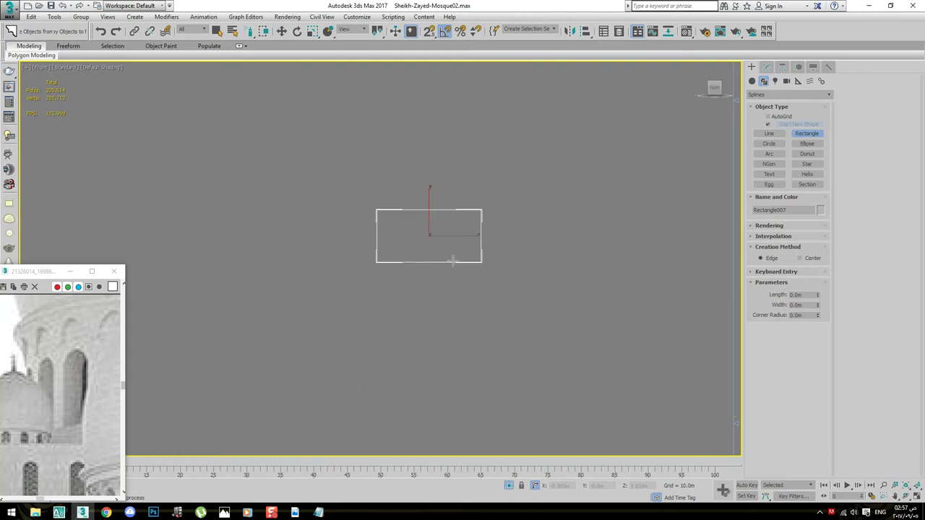
pyautogui.rightClick(501, 294)
pyautogui.rightClick(569, 261)
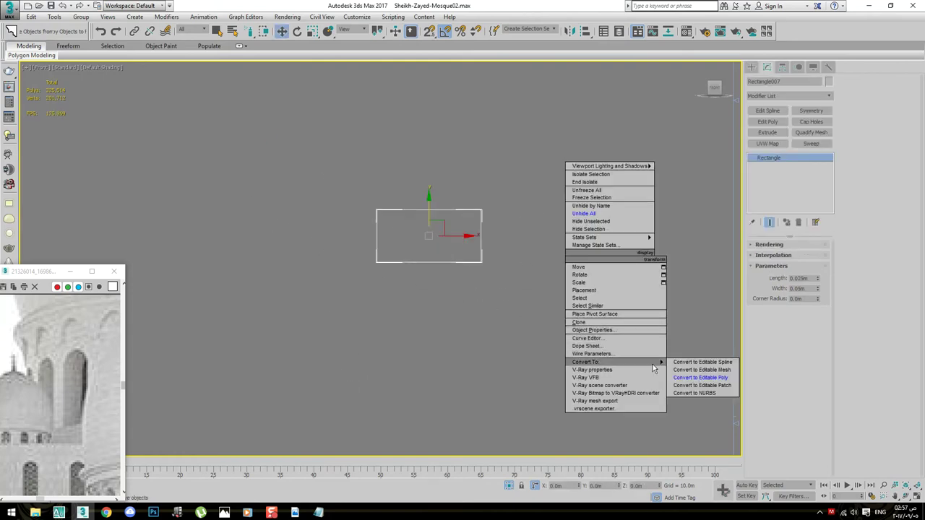
# Convert Rectangle007 to an editable spline and select all its vertices
pyautogui.click(696, 367)
pyautogui.press('1')
pyautogui.hotkey('ctrl', 'a')
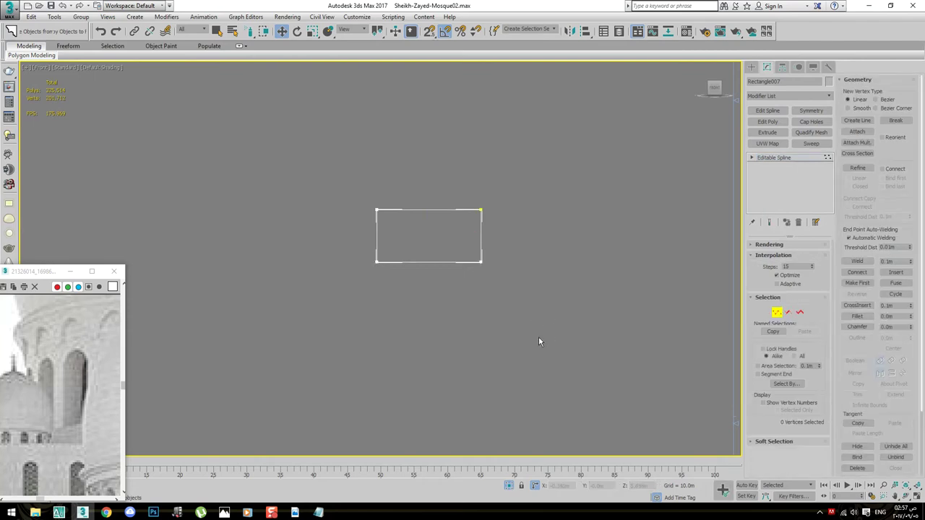
pyautogui.rightClick(544, 331)
pyautogui.click(529, 280)
pyautogui.rightClick(521, 340)
pyautogui.click(510, 378)
pyautogui.scroll(3, 439, 305)
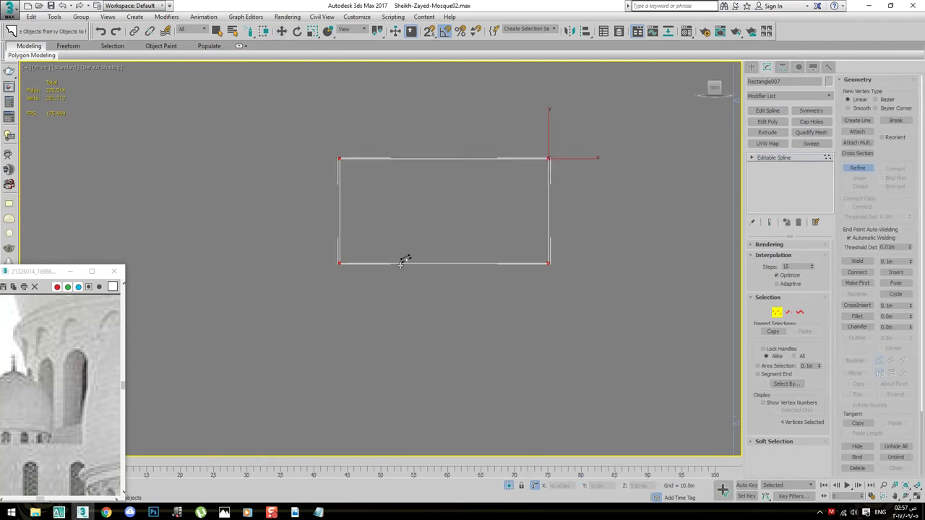
pyautogui.press('w')
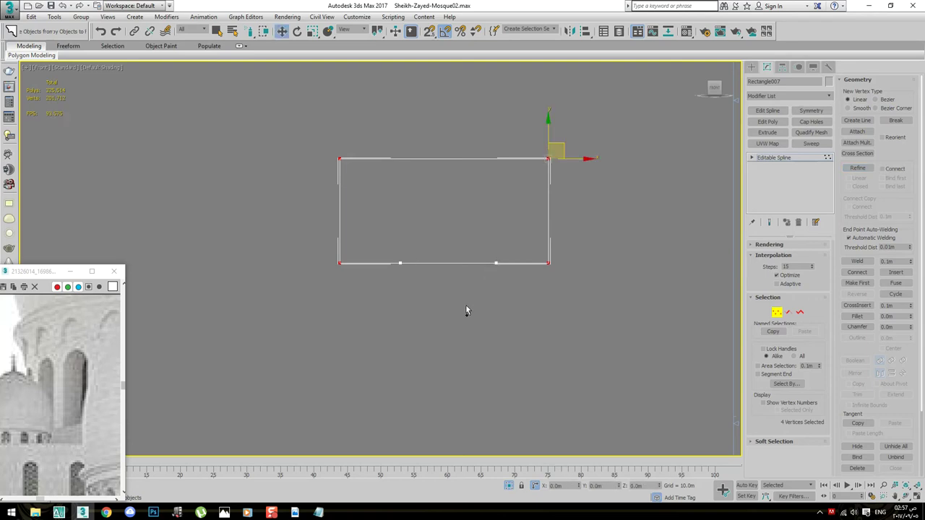
# Divide the bottom segment and raise its middle vertex into a shallow bump
pyautogui.press('2')
pyautogui.click(455, 263)
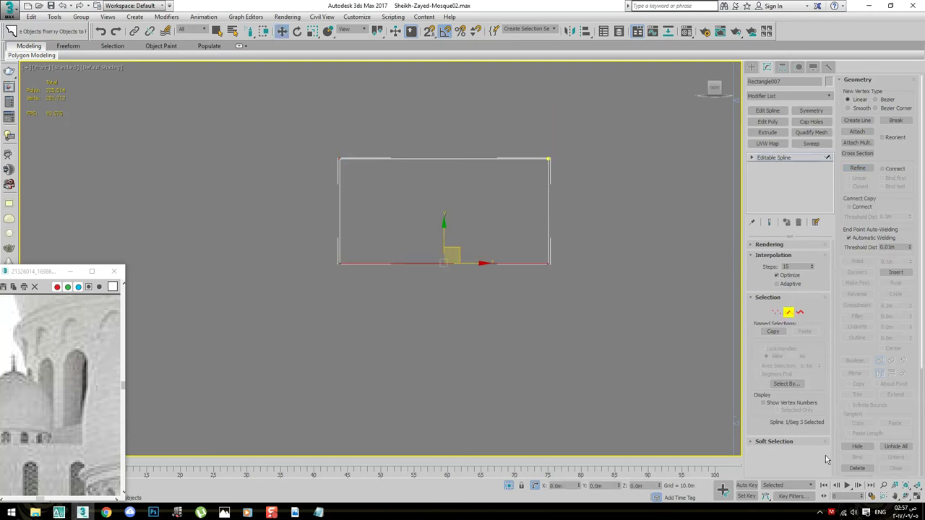
pyautogui.scroll(-3, 867, 399)
pyautogui.click(857, 414)
pyautogui.press('1')
pyautogui.click(443, 262)
pyautogui.moveTo(443, 234); pyautogui.dragTo(443, 164)
pyautogui.scroll(2, 436, 215)
pyautogui.moveTo(443, 200); pyautogui.dragTo(442, 232)
pyautogui.click(462, 272)
# Fillet the peak and bottom corner vertices of the profile
pyautogui.press('q')
pyautogui.click(443, 250)
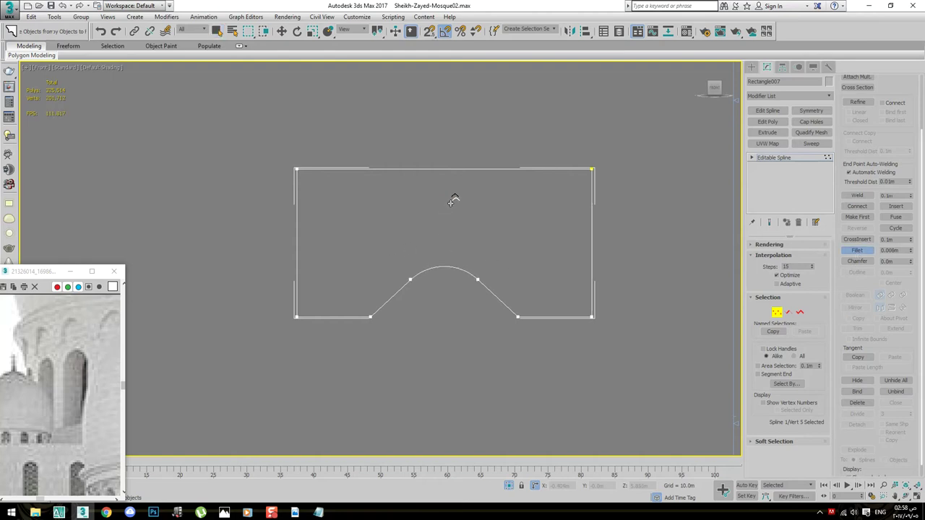
pyautogui.keyDown('ctrl'); pyautogui.moveTo(378, 309); pyautogui.dragTo(288, 323); pyautogui.keyUp('ctrl')
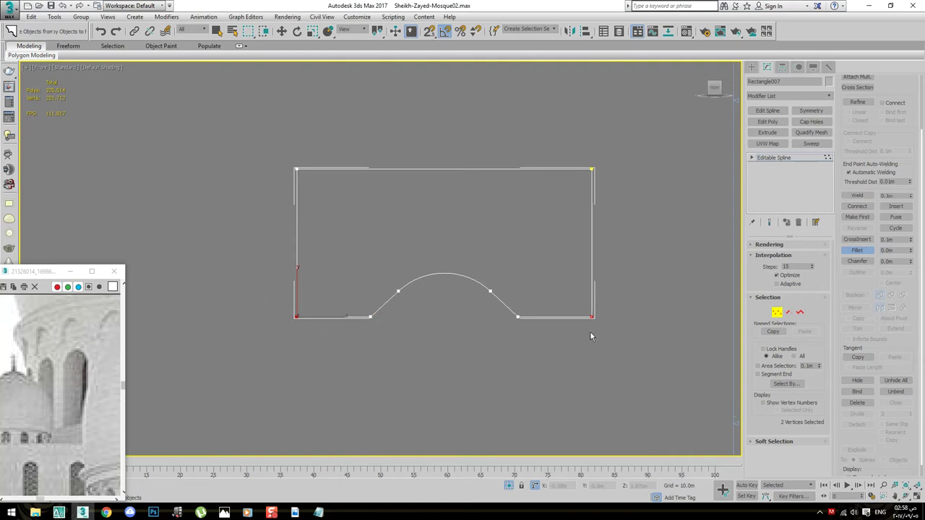
pyautogui.moveTo(593, 297); pyautogui.dragTo(600, 289)
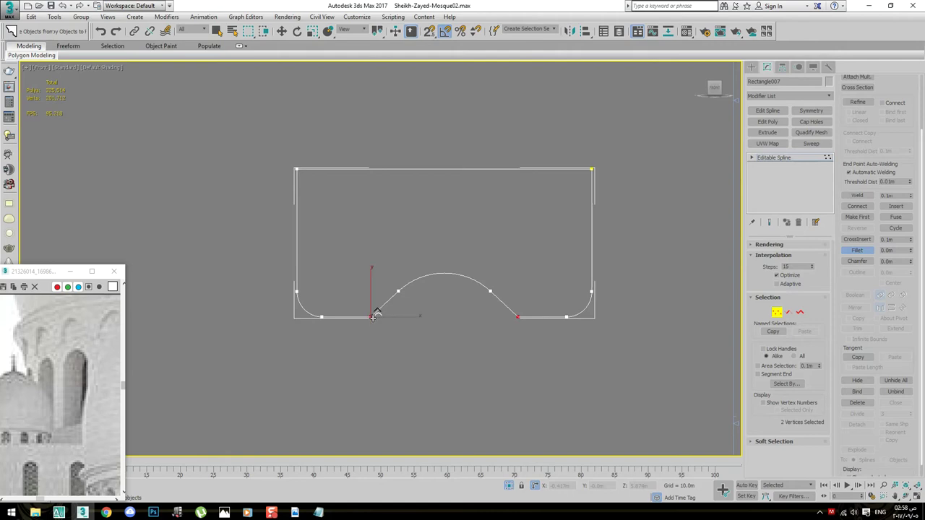
# Move the profile's top vertices down and reselect the profile spline
pyautogui.press('w')
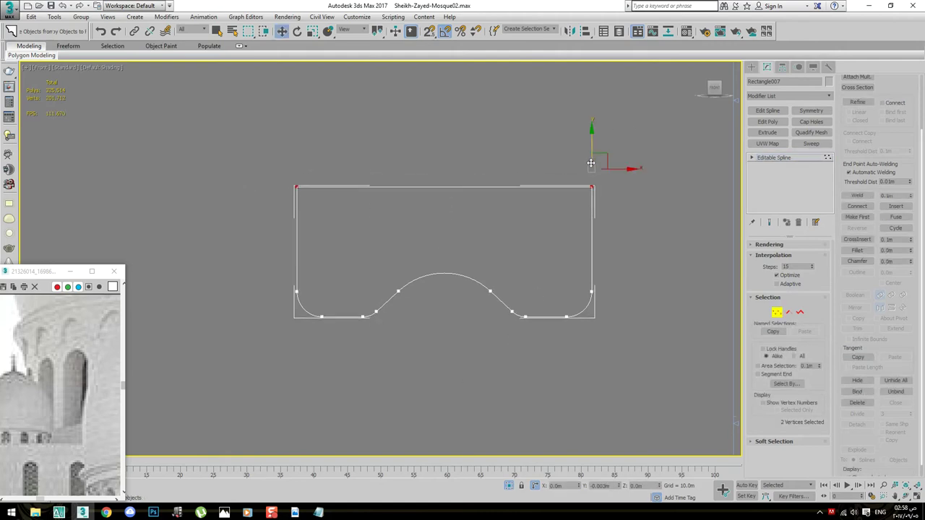
pyautogui.moveTo(589, 145); pyautogui.dragTo(588, 200)
pyautogui.click(572, 289)
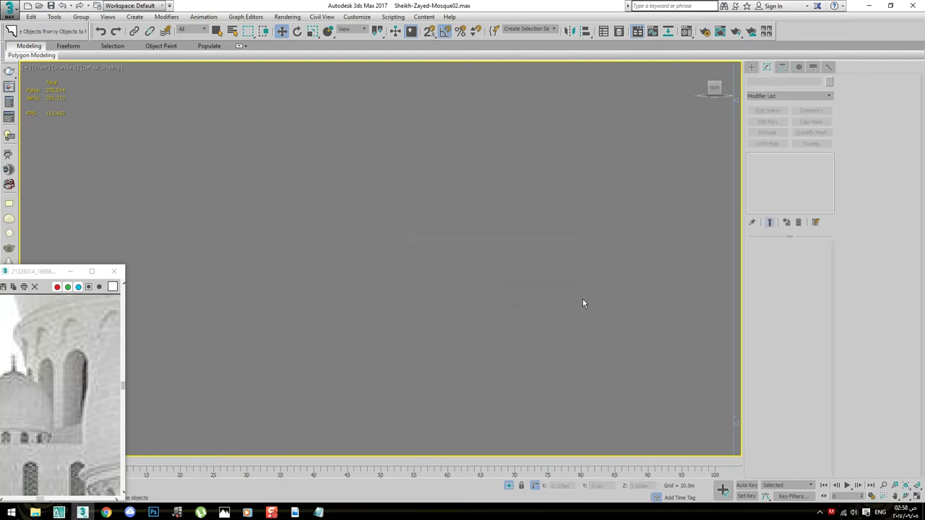
pyautogui.moveTo(603, 261); pyautogui.dragTo(510, 341)
# Select the middle arch outline spline, Shape001
pyautogui.click(493, 360)
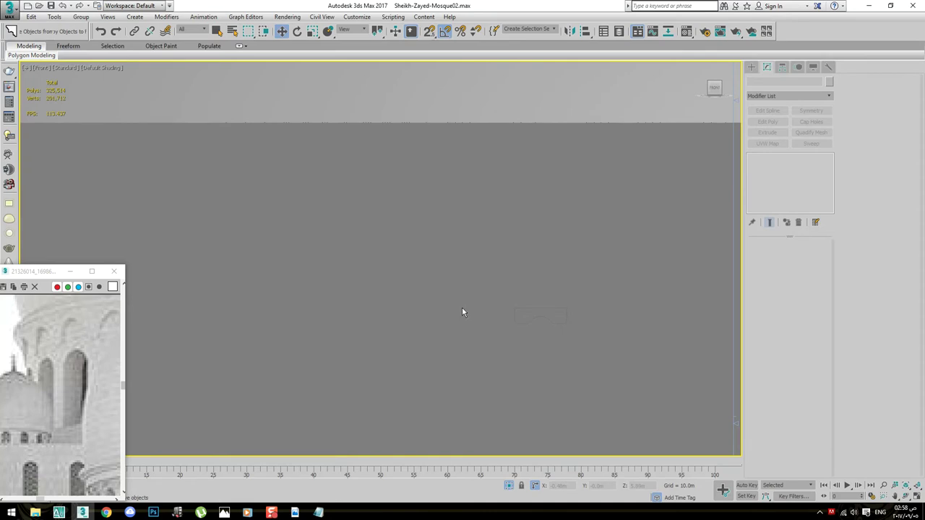
pyautogui.scroll(-3, 455, 310)
pyautogui.scroll(-2, 452, 365)
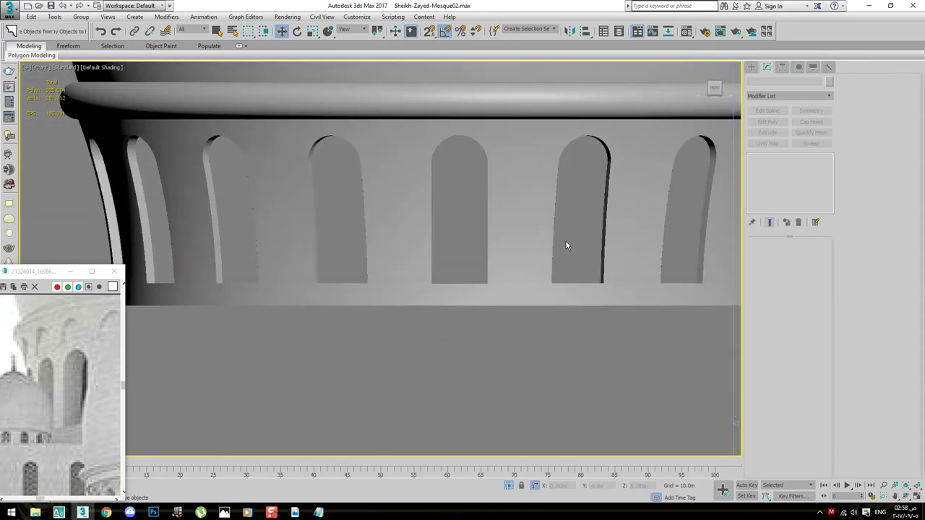
pyautogui.scroll(-3, 448, 250)
pyautogui.scroll(2, 405, 291)
pyautogui.click(296, 258)
pyautogui.scroll(1, 414, 292)
pyautogui.moveTo(414, 292); pyautogui.dragTo(447, 327, button='middle')
pyautogui.click(462, 339)
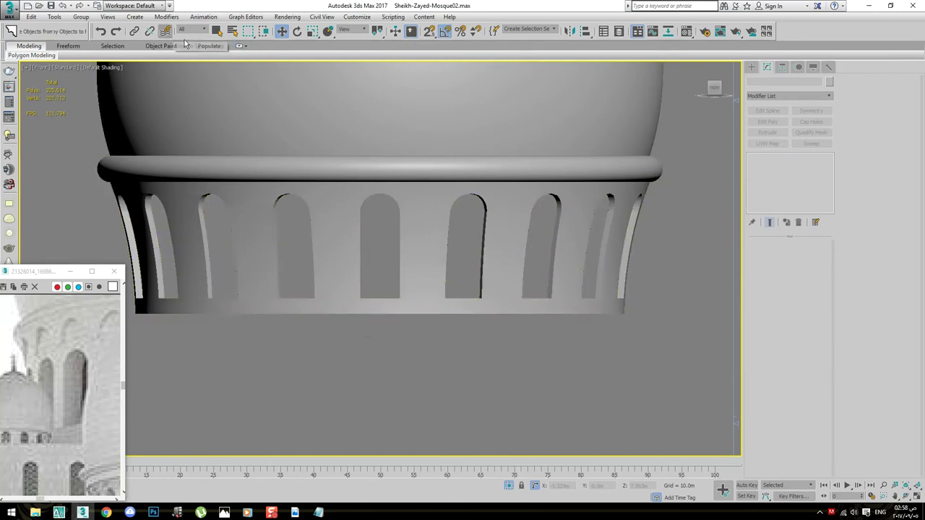
pyautogui.click(398, 238)
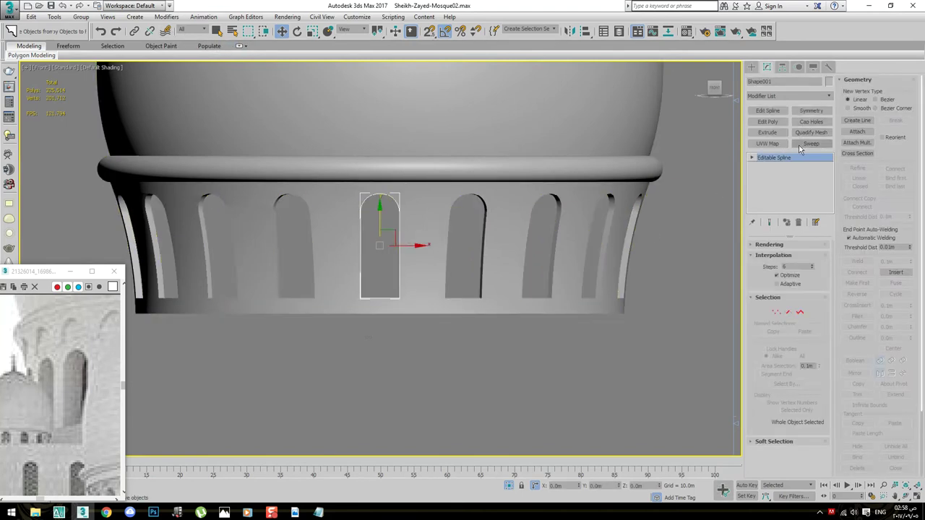
# Add a Sweep modifier using Rectangle007 as the custom section
pyautogui.click(797, 146)
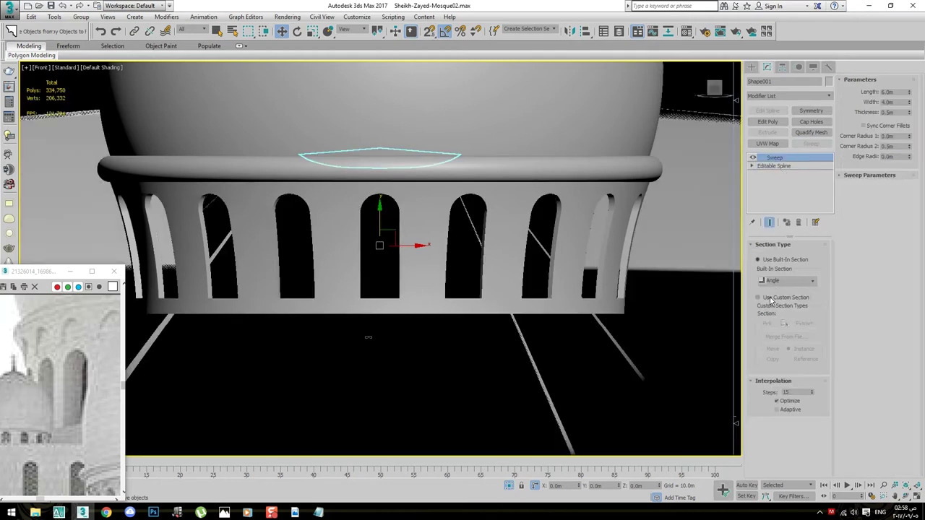
pyautogui.click(771, 301)
pyautogui.moveTo(377, 386); pyautogui.dragTo(406, 250, button='middle')
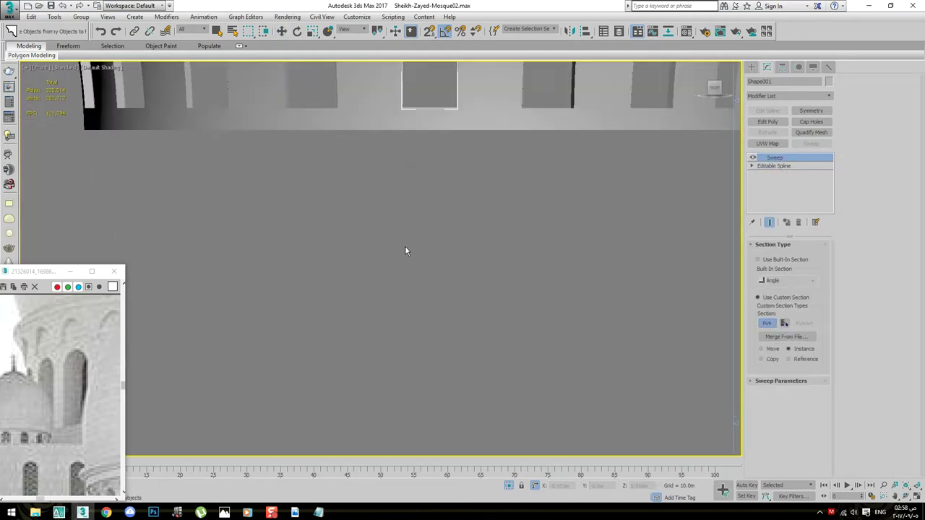
pyautogui.scroll(2, 376, 170)
pyautogui.scroll(2, 427, 181)
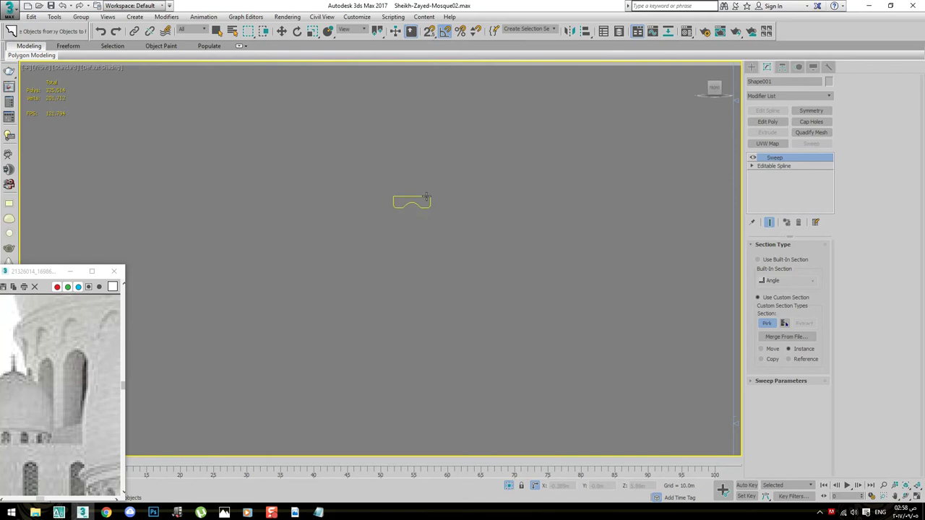
pyautogui.click(427, 197)
pyautogui.scroll(3, 429, 275)
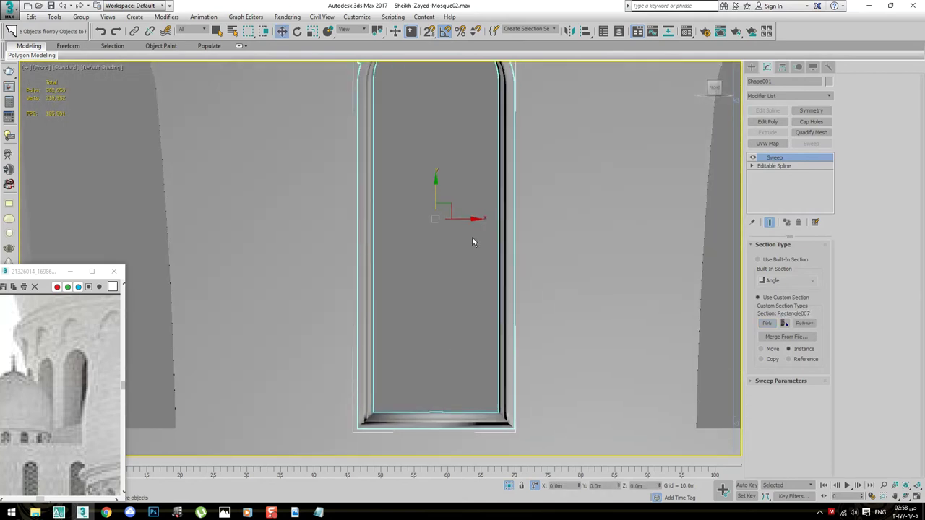
pyautogui.moveTo(472, 242); pyautogui.dragTo(452, 261, button='middle')
pyautogui.scroll(3, 361, 190)
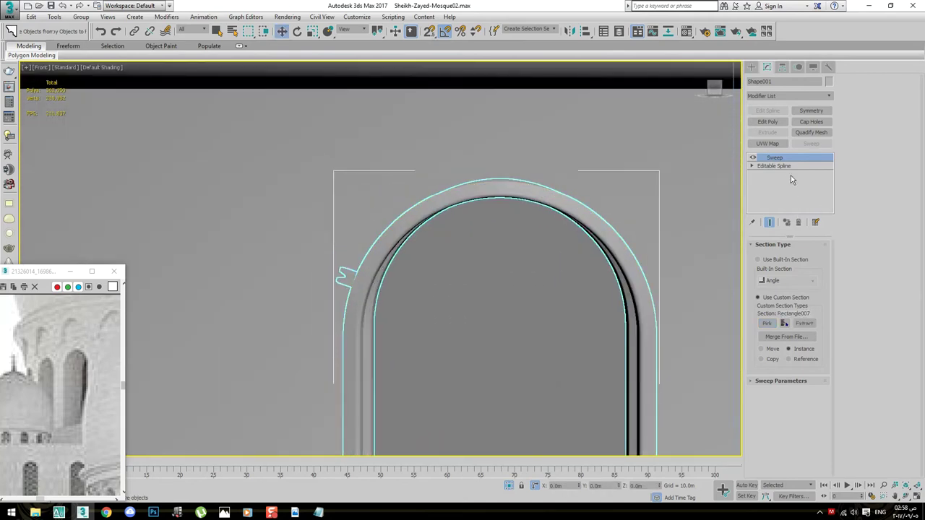
pyautogui.moveTo(585, 312); pyautogui.dragTo(513, 294, button='middle')
pyautogui.rightClick(465, 354)
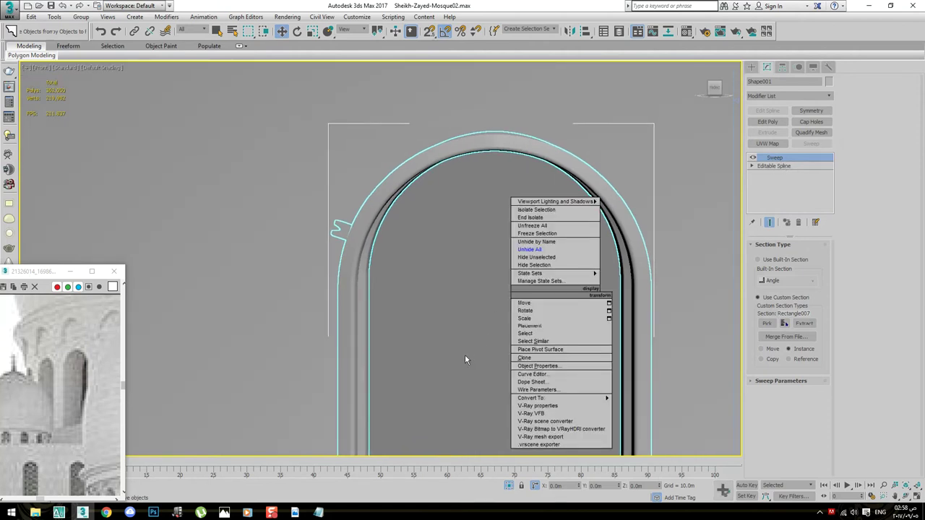
pyautogui.click(774, 382)
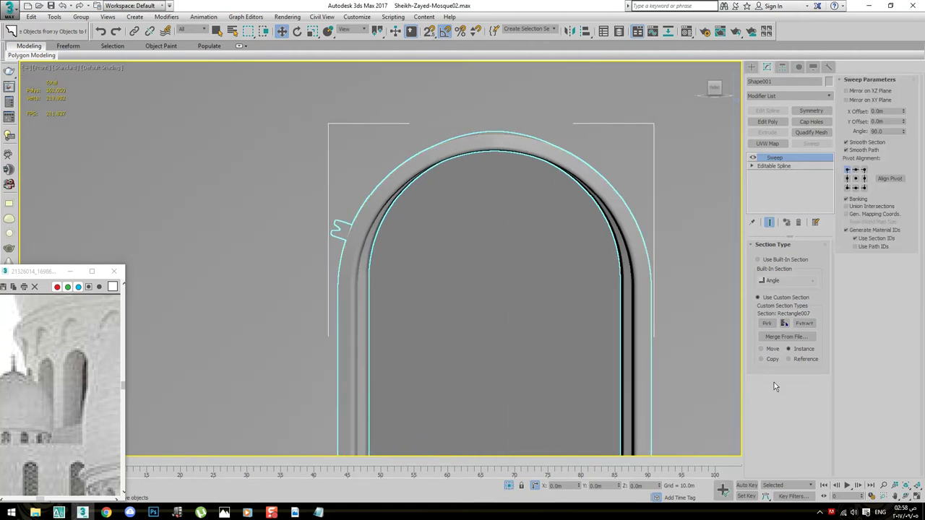
# Change the sweep's pivot alignment, set Angle to 0, and enable Mirror on XY Plane
pyautogui.click(863, 171)
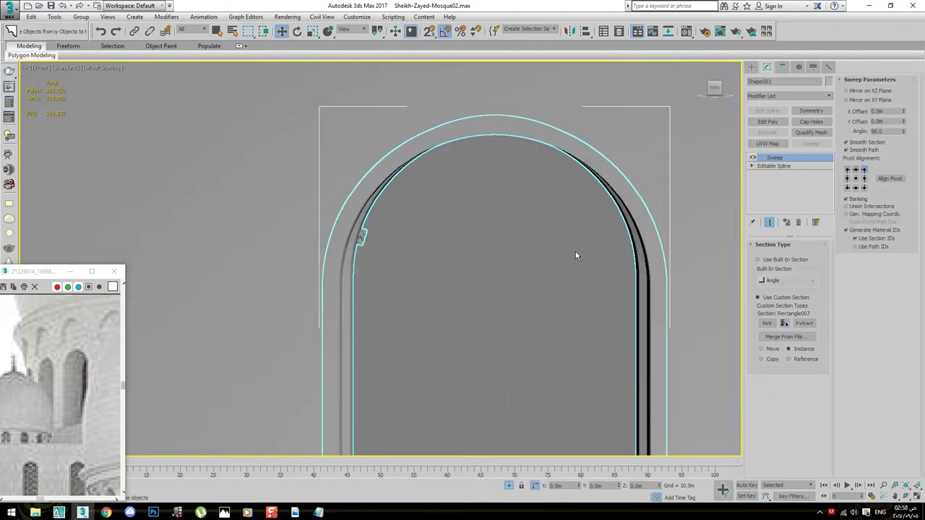
pyautogui.rightClick(904, 133)
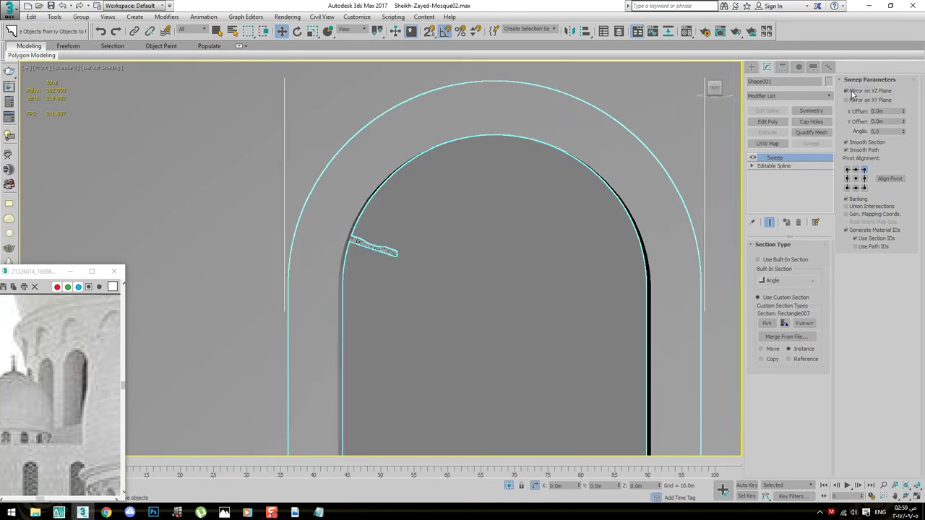
pyautogui.click(854, 99)
pyautogui.moveTo(579, 232)
pyautogui.mouseDown(button='middle')
pyautogui.moveTo(550, 213)
pyautogui.moveTo(476, 243)
pyautogui.moveTo(497, 195)
pyautogui.moveTo(529, 206)
pyautogui.mouseUp(button='middle')
pyautogui.press('t')
pyautogui.press('F3')
pyautogui.scroll(-5, 488, 225)
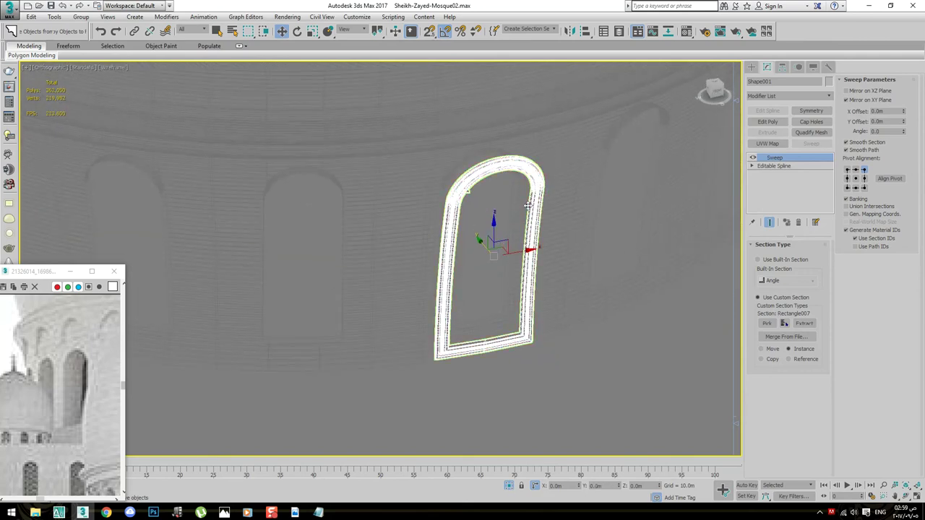
# Orbit and zoom around the arch frame to inspect the sweep
pyautogui.press('F3')
pyautogui.scroll(5, 528, 206)
pyautogui.scroll(3, 455, 206)
pyautogui.moveTo(454, 206)
pyautogui.keyDown('alt'); pyautogui.mouseDown(button='middle')
pyautogui.moveTo(514, 165)
pyautogui.moveTo(502, 197)
pyautogui.mouseUp(button='middle'); pyautogui.keyUp('alt')
pyautogui.scroll(3, 502, 197)
pyautogui.scroll(2, 343, 214)
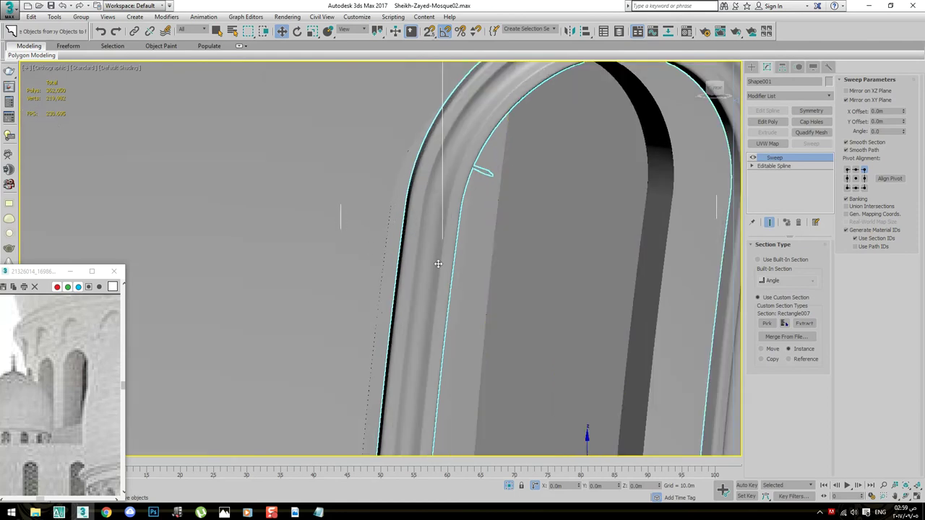
pyautogui.scroll(-2, 456, 169)
pyautogui.moveTo(456, 169)
pyautogui.keyDown('alt'); pyautogui.mouseDown(button='middle')
pyautogui.moveTo(560, 232)
pyautogui.moveTo(580, 393)
pyautogui.mouseUp(button='middle'); pyautogui.keyUp('alt')
pyautogui.scroll(-6, 615, 248)
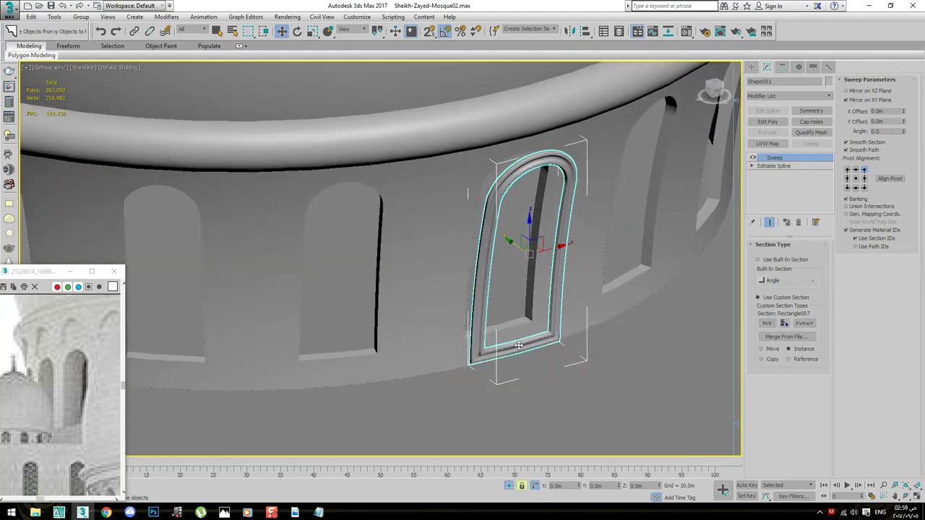
pyautogui.scroll(4, 555, 398)
pyautogui.scroll(3, 555, 398)
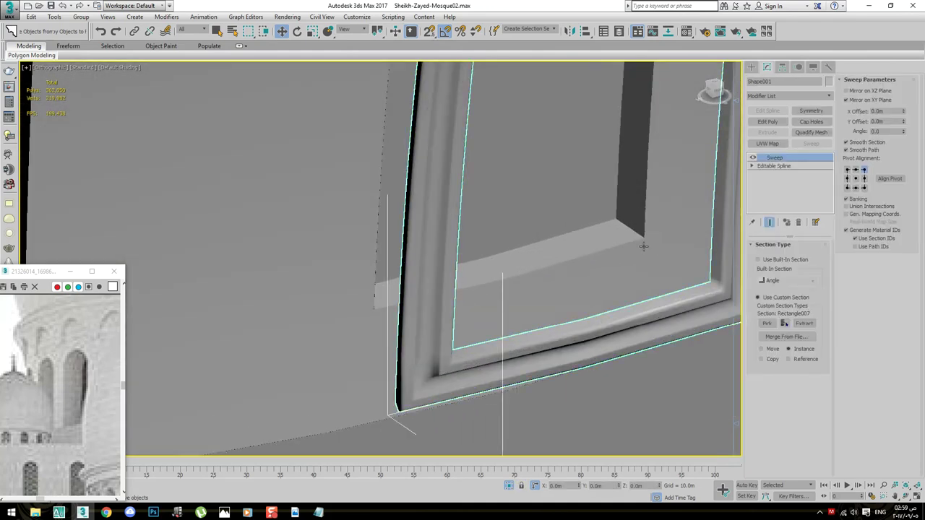
pyautogui.scroll(3, 644, 246)
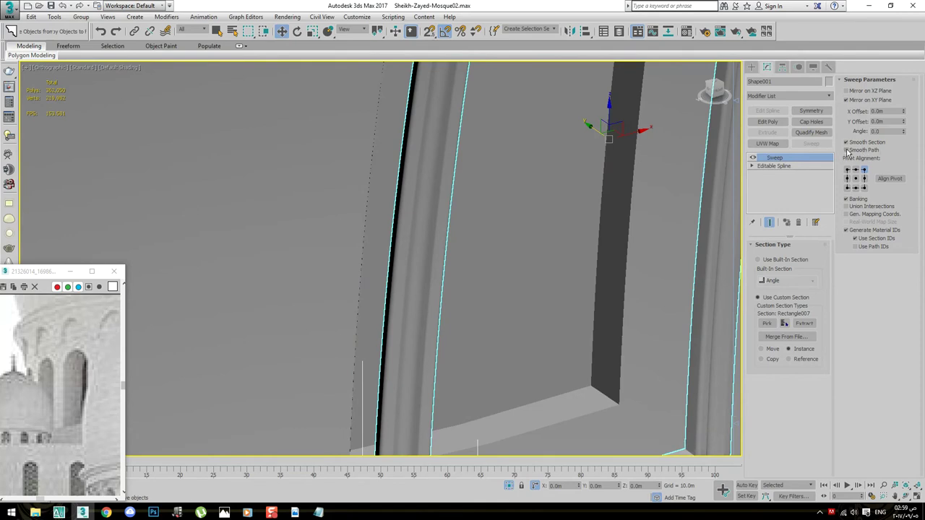
# Toggle the sweep's Smooth Path setting, then return to its Editable Spline level
pyautogui.click(847, 149)
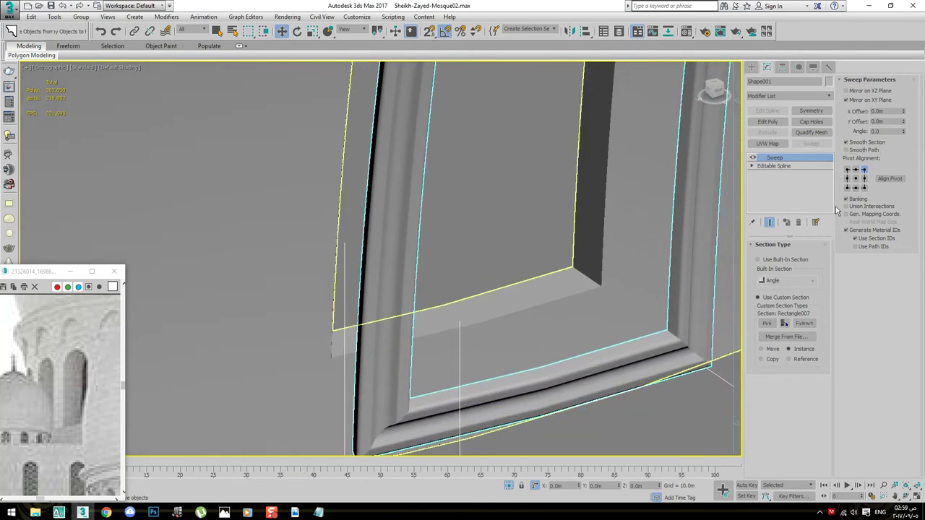
pyautogui.click(859, 150)
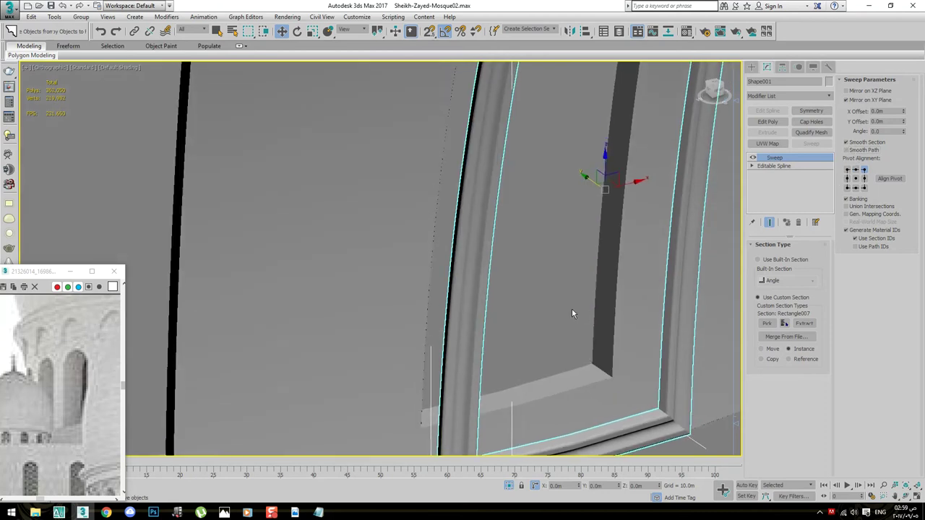
pyautogui.moveTo(572, 308); pyautogui.dragTo(743, 182, button='middle')
pyautogui.click(774, 165)
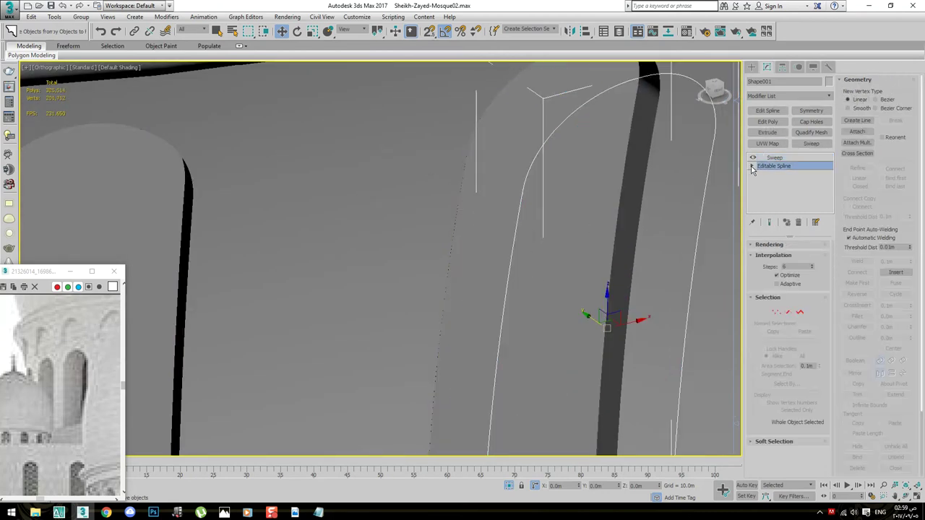
# At Vertex level, select a vertex on the arch spline in wireframe view
pyautogui.click(772, 175)
pyautogui.moveTo(590, 195); pyautogui.dragTo(576, 231, button='middle')
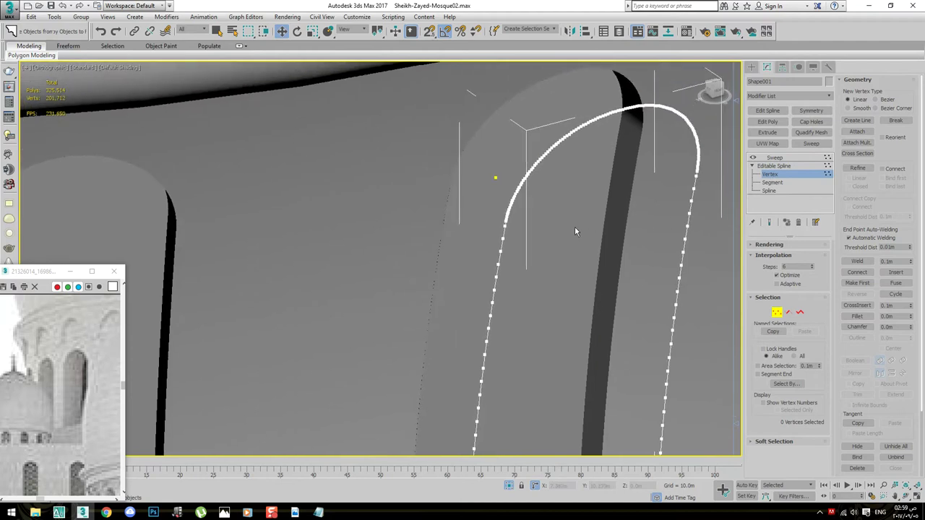
pyautogui.press('F3')
pyautogui.moveTo(503, 185)
pyautogui.mouseDown(button='middle')
pyautogui.moveTo(500, 206)
pyautogui.moveTo(613, 256)
pyautogui.mouseUp(button='middle')
pyautogui.click(493, 195)
pyautogui.click(456, 190)
pyautogui.press('F3')
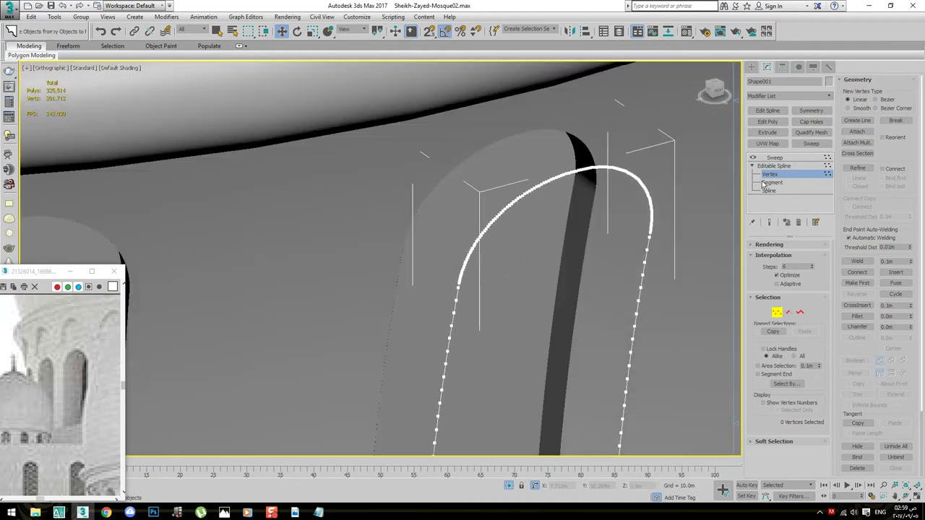
# Show the Sweep result and orbit around the arch frame to inspect it
pyautogui.click(772, 158)
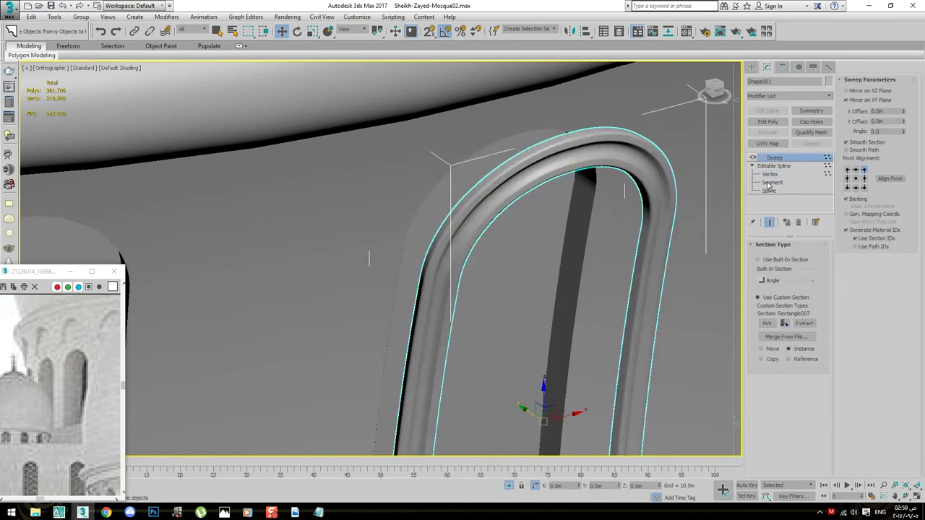
pyautogui.keyDown('alt'); pyautogui.moveTo(621, 219); pyautogui.dragTo(550, 187, button='middle'); pyautogui.keyUp('alt')
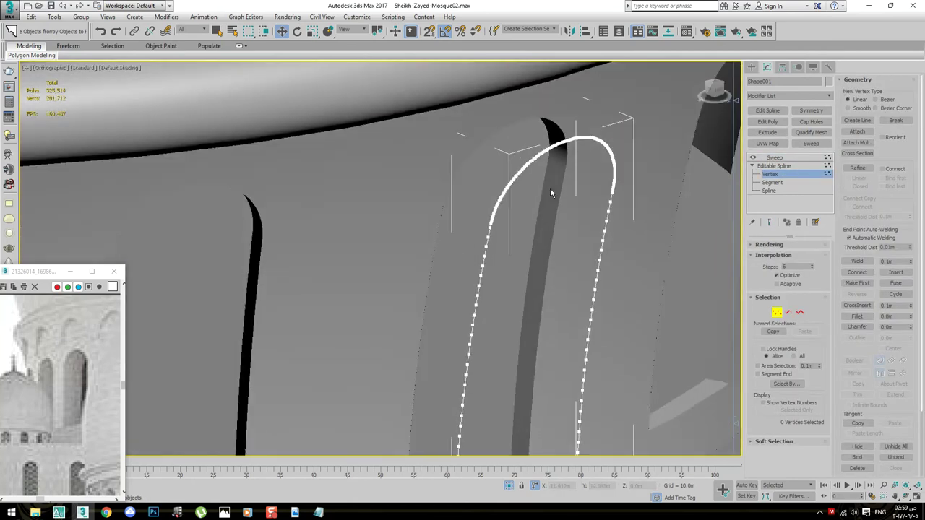
pyautogui.click(775, 158)
pyautogui.moveTo(694, 183)
pyautogui.keyDown('alt'); pyautogui.mouseDown(button='middle')
pyautogui.moveTo(450, 174)
pyautogui.moveTo(516, 208)
pyautogui.moveTo(477, 154)
pyautogui.moveTo(505, 202)
pyautogui.moveTo(478, 203)
pyautogui.mouseUp(button='middle'); pyautogui.keyUp('alt')
# Move the two top-left arch vertices into place, then return to the Sweep result
pyautogui.click(771, 174)
pyautogui.moveTo(463, 206); pyautogui.dragTo(481, 181)
pyautogui.click(769, 221)
pyautogui.moveTo(477, 203)
pyautogui.keyDown('alt'); pyautogui.mouseDown(button='middle')
pyautogui.moveTo(472, 213)
pyautogui.moveTo(494, 228)
pyautogui.moveTo(489, 189)
pyautogui.mouseUp(button='middle'); pyautogui.keyUp('alt')
pyautogui.click(563, 172)
pyautogui.click(778, 173)
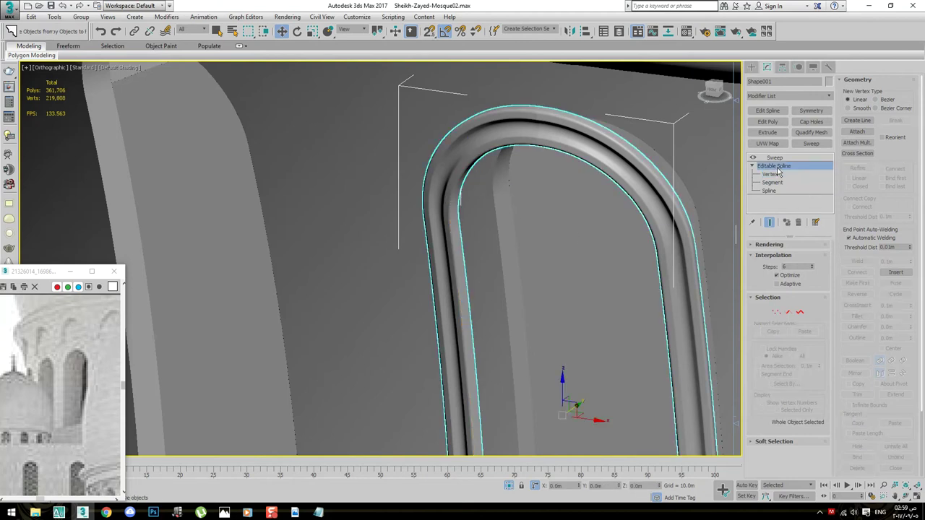
pyautogui.click(775, 157)
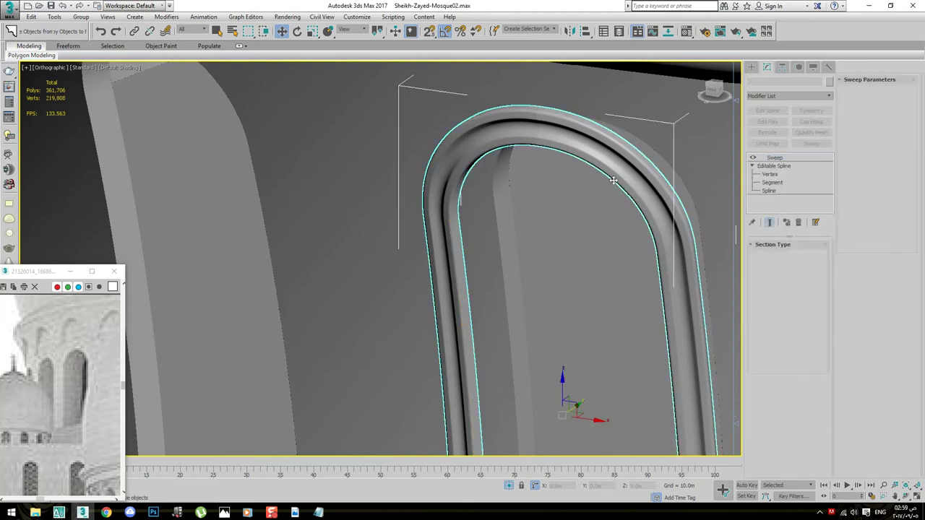
pyautogui.scroll(-3, 604, 242)
pyautogui.scroll(-2, 604, 242)
pyautogui.keyDown('alt'); pyautogui.moveTo(604, 242); pyautogui.dragTo(679, 320, button='middle'); pyautogui.keyUp('alt')
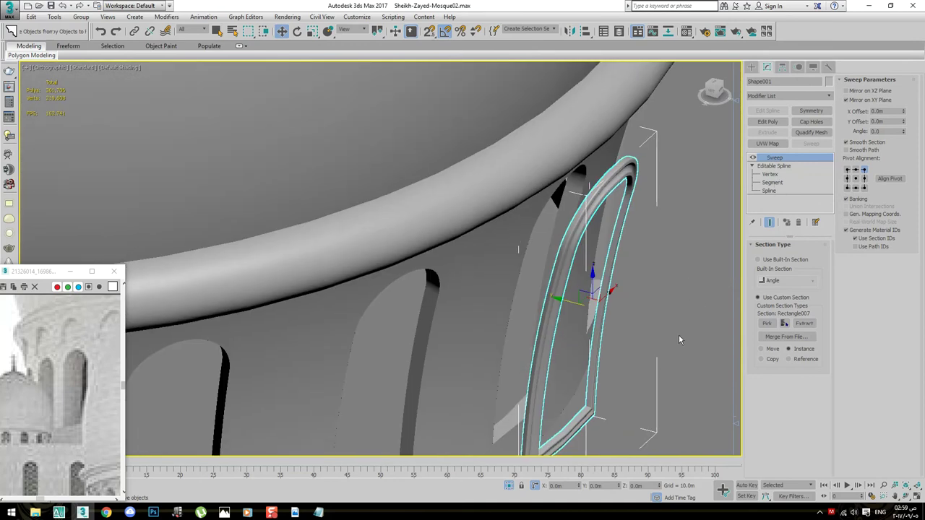
pyautogui.click(639, 387)
pyautogui.scroll(2, 600, 376)
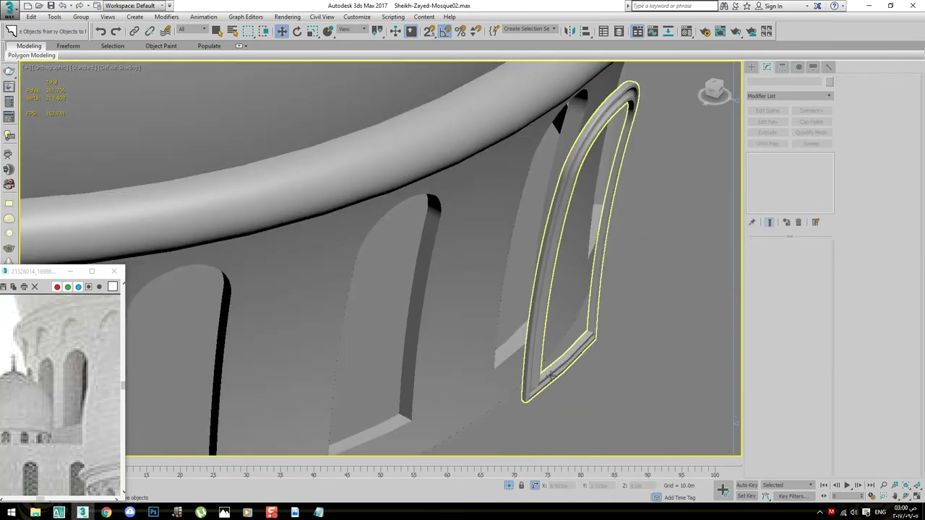
pyautogui.click(546, 403)
pyautogui.scroll(3, 545, 402)
pyautogui.press('l')
pyautogui.press('z')
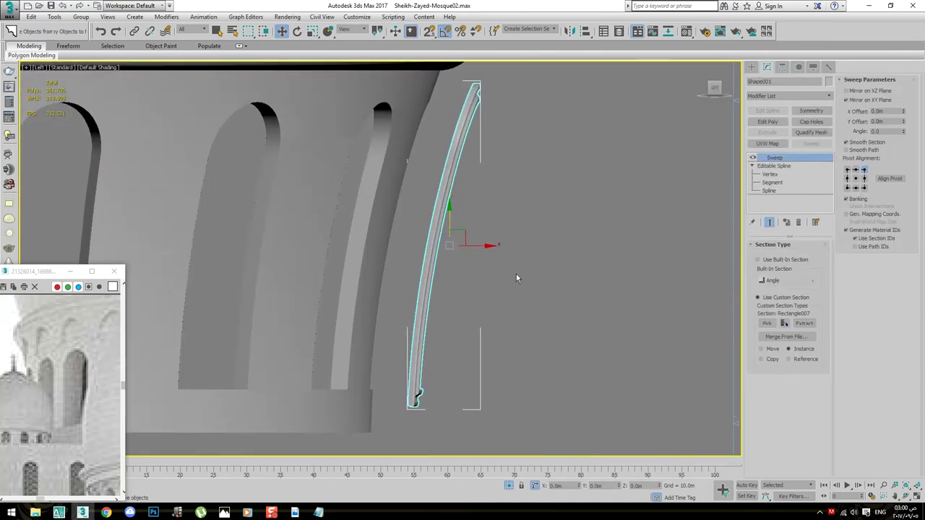
pyautogui.press('F3')
pyautogui.scroll(3, 463, 337)
pyautogui.press('F3')
pyautogui.scroll(2, 513, 322)
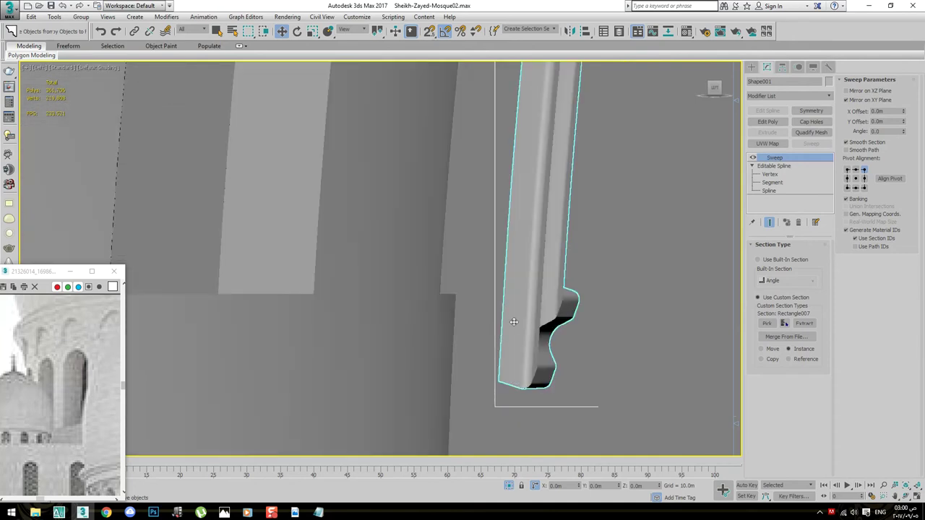
pyautogui.moveTo(499, 299); pyautogui.dragTo(459, 273, button='middle')
pyautogui.press('F3')
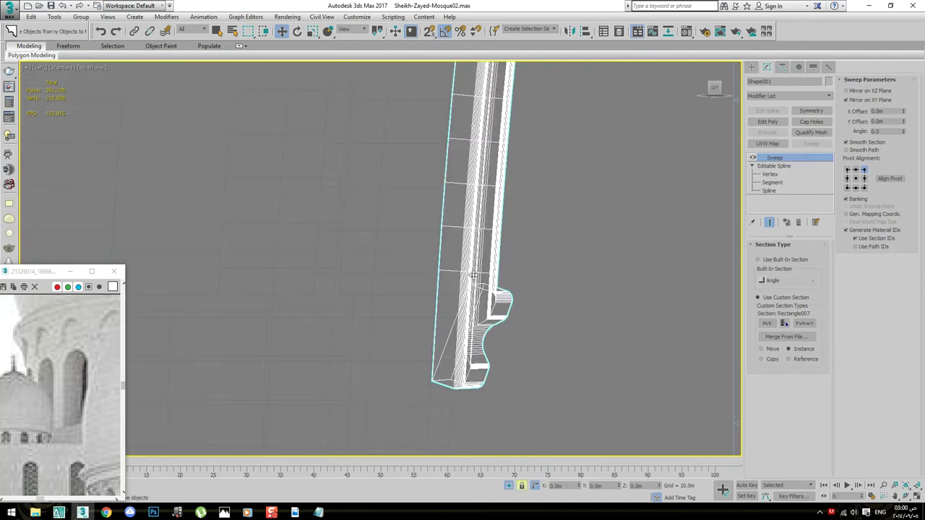
pyautogui.scroll(3, 458, 273)
pyautogui.scroll(-1, 446, 261)
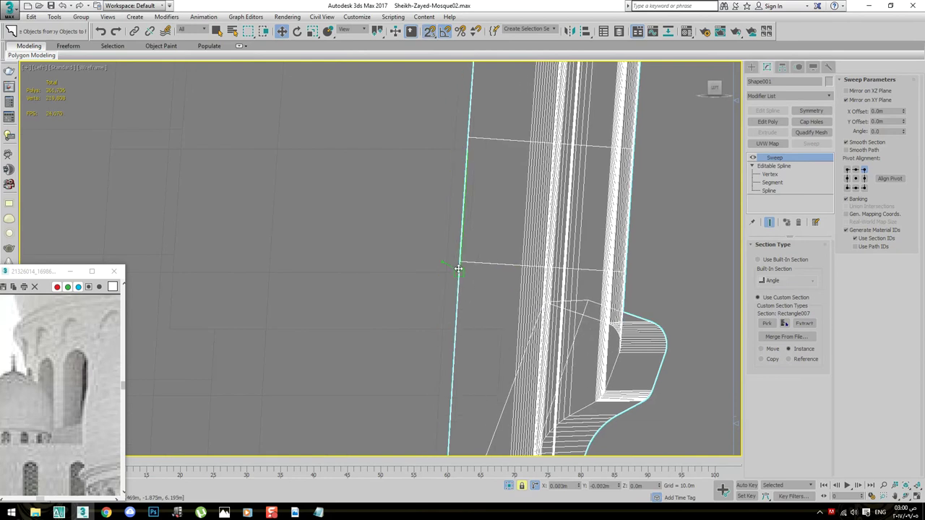
pyautogui.press('F3')
pyautogui.scroll(-3, 518, 327)
pyautogui.scroll(-1, 518, 327)
pyautogui.click(518, 327)
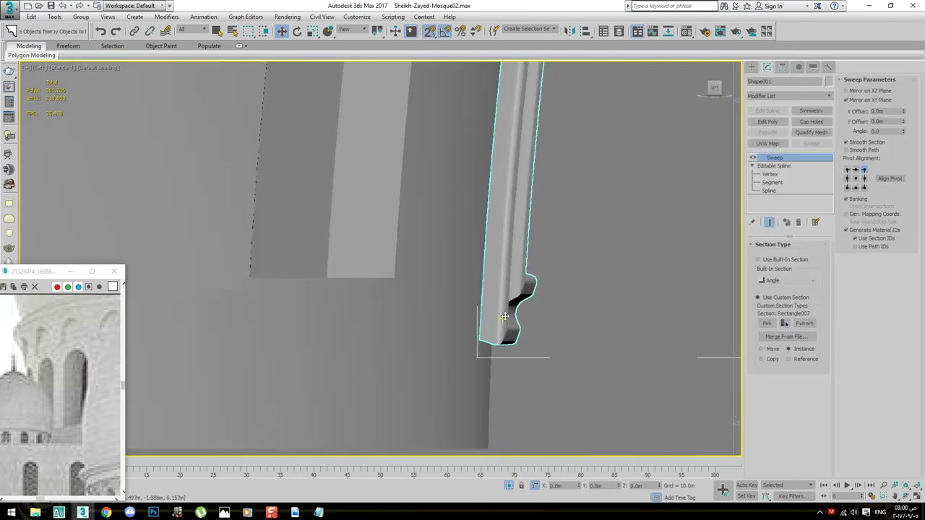
pyautogui.press('p')
pyautogui.press('z')
pyautogui.moveTo(536, 318)
pyautogui.keyDown('alt'); pyautogui.mouseDown(button='middle')
pyautogui.moveTo(537, 285)
pyautogui.moveTo(609, 443)
pyautogui.moveTo(624, 415)
pyautogui.mouseUp(button='middle'); pyautogui.keyUp('alt')
pyautogui.click(625, 416)
# Select the arch window frame and zoom to it in Front view
pyautogui.press('F4')
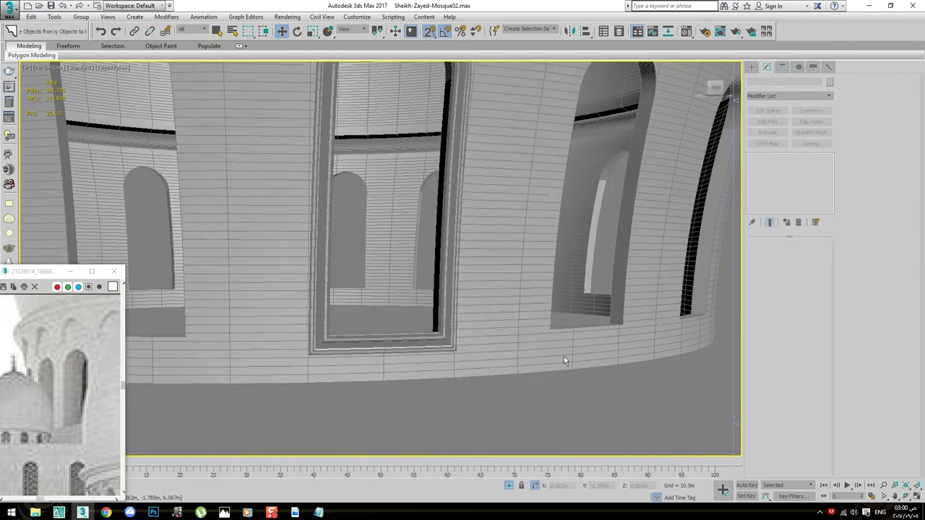
pyautogui.click(564, 357)
pyautogui.scroll(-5, 467, 351)
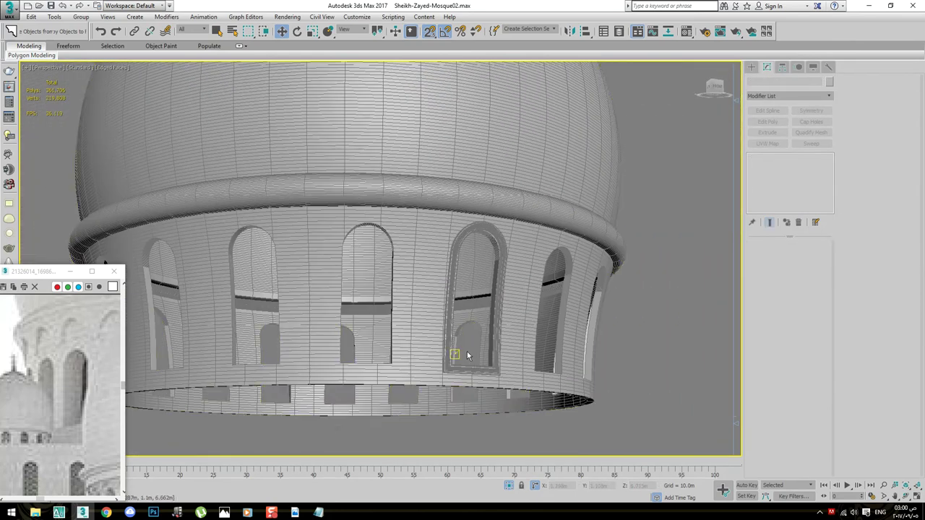
pyautogui.scroll(3, 467, 350)
pyautogui.scroll(3, 462, 304)
pyautogui.scroll(3, 461, 268)
pyautogui.scroll(-3, 461, 268)
pyautogui.moveTo(461, 268)
pyautogui.keyDown('alt'); pyautogui.mouseDown(button='middle')
pyautogui.moveTo(496, 212)
pyautogui.moveTo(471, 211)
pyautogui.mouseUp(button='middle'); pyautogui.keyUp('alt')
pyautogui.click(472, 211)
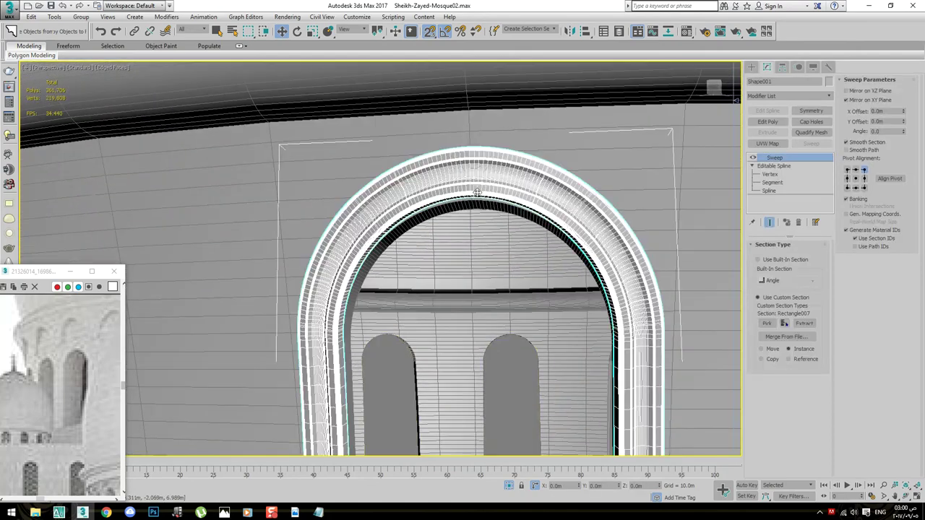
pyautogui.press('f')
pyautogui.press('z')
# Inspect the arch's bottom frame corners in wireframe
pyautogui.scroll(-2, 482, 221)
pyautogui.scroll(5, 500, 231)
pyautogui.press('F3')
pyautogui.scroll(-2, 491, 267)
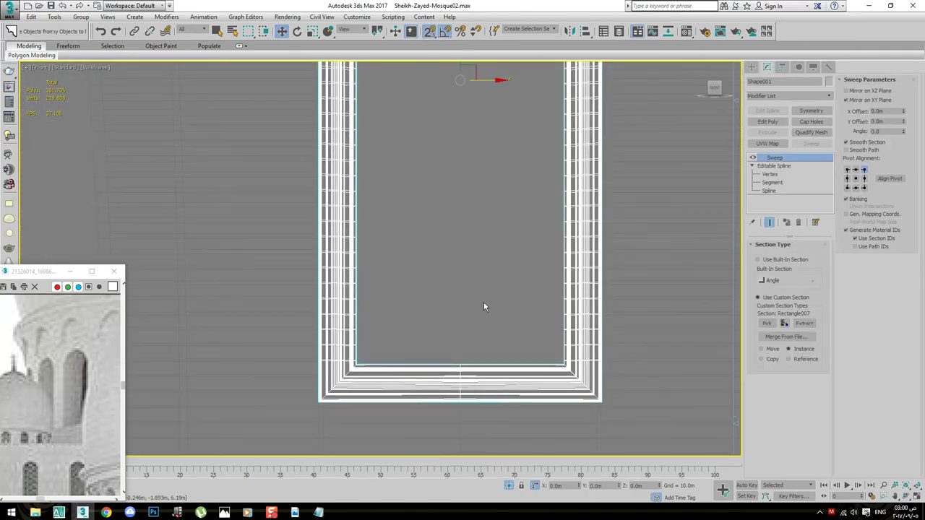
pyautogui.scroll(-2, 470, 245)
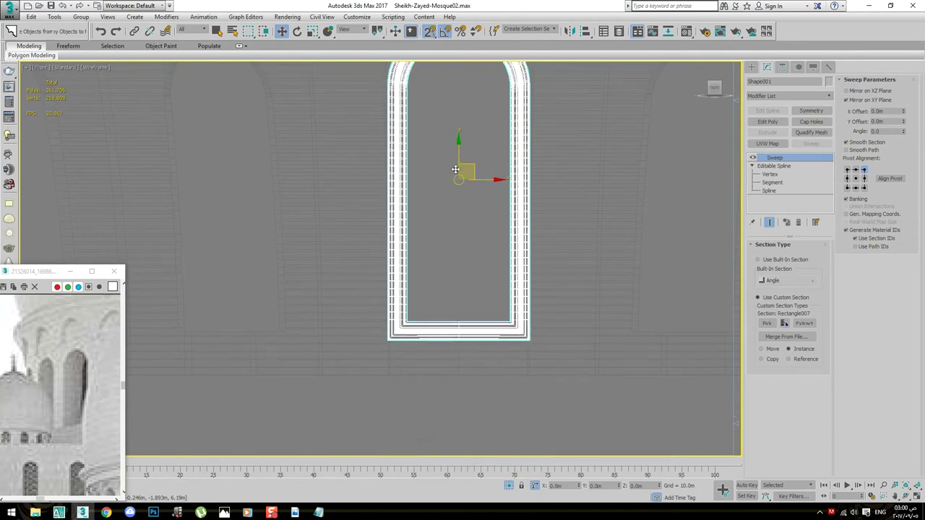
pyautogui.scroll(4, 527, 361)
pyautogui.scroll(3, 526, 360)
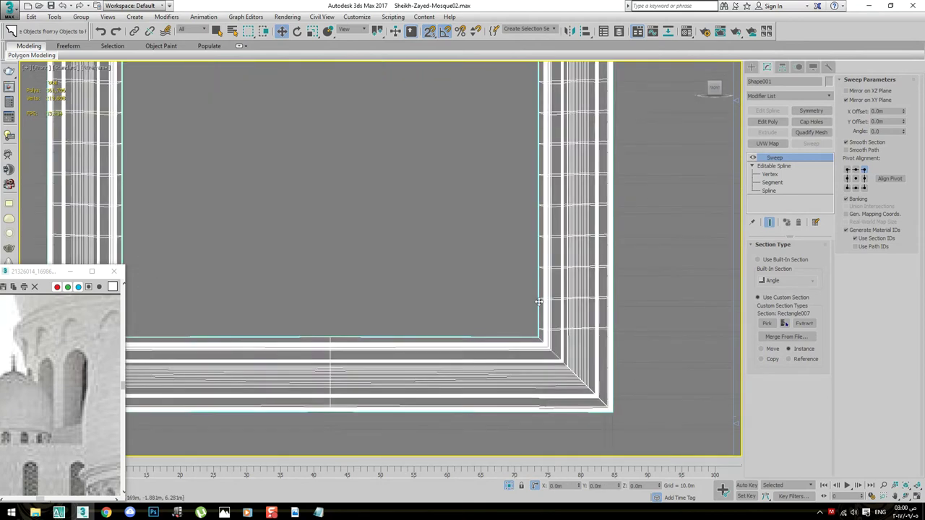
pyautogui.moveTo(511, 356); pyautogui.dragTo(478, 248, button='middle')
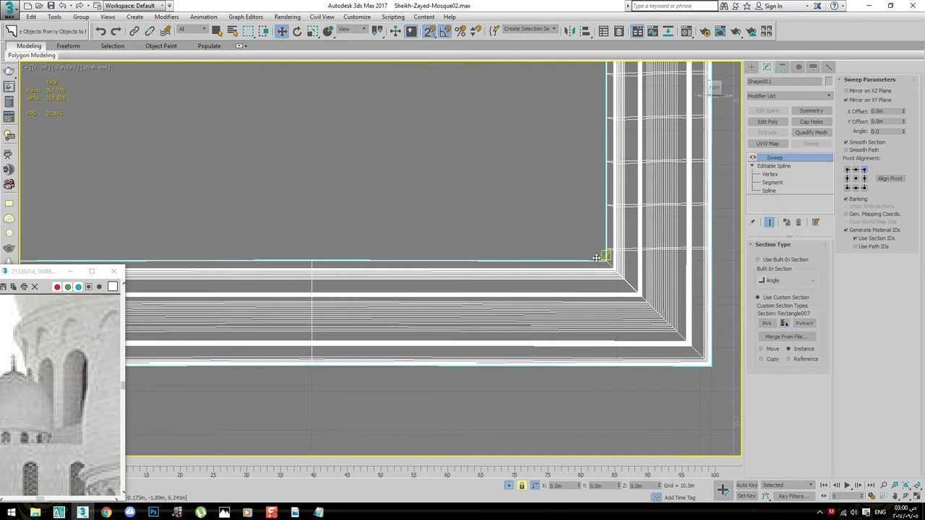
pyautogui.moveTo(601, 263); pyautogui.dragTo(599, 372, button='middle')
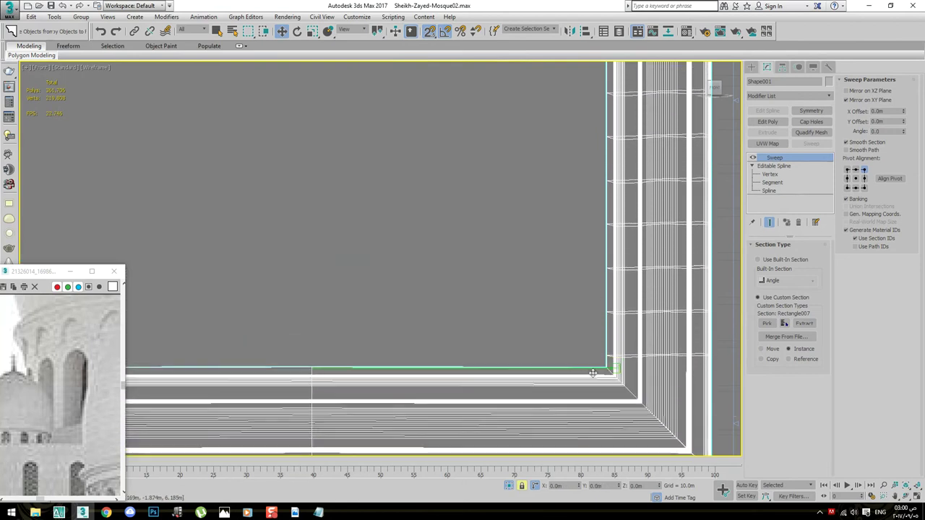
pyautogui.scroll(-2, 459, 356)
pyautogui.scroll(3, 459, 356)
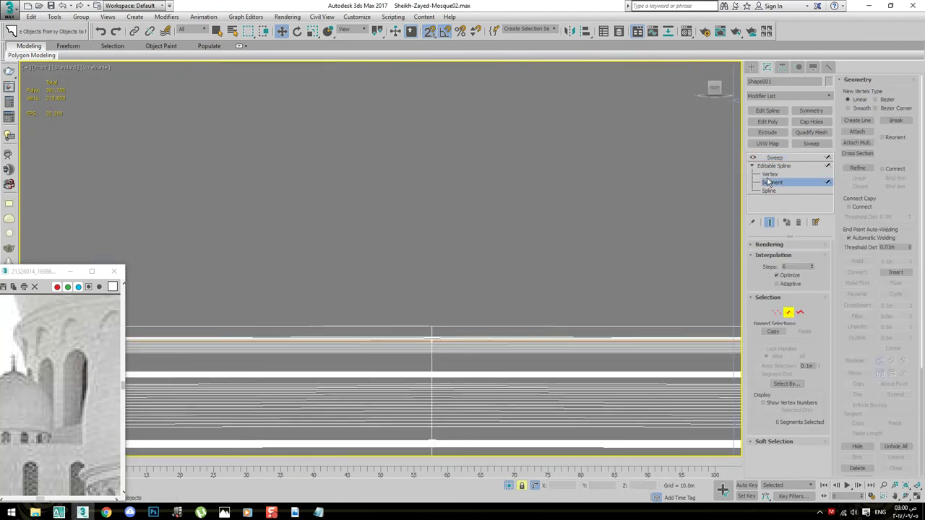
# Check an arch spline vertex, then return to the shaded Sweep result
pyautogui.click(770, 174)
pyautogui.click(453, 292)
pyautogui.scroll(-5, 456, 308)
pyautogui.click(507, 315)
pyautogui.scroll(2, 536, 280)
pyautogui.press('F3')
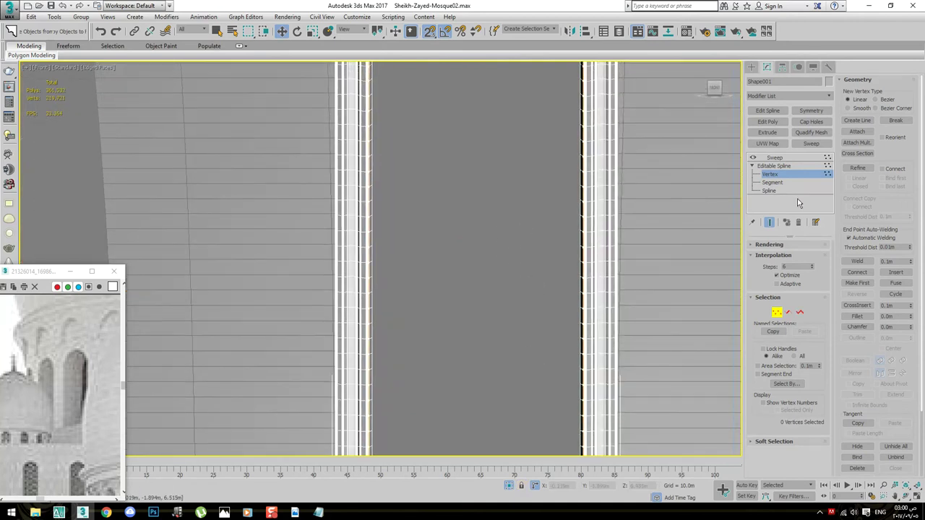
pyautogui.click(774, 166)
pyautogui.click(774, 158)
# Hide mesh edges and reselect the arch frame
pyautogui.scroll(-3, 484, 189)
pyautogui.scroll(3, 484, 189)
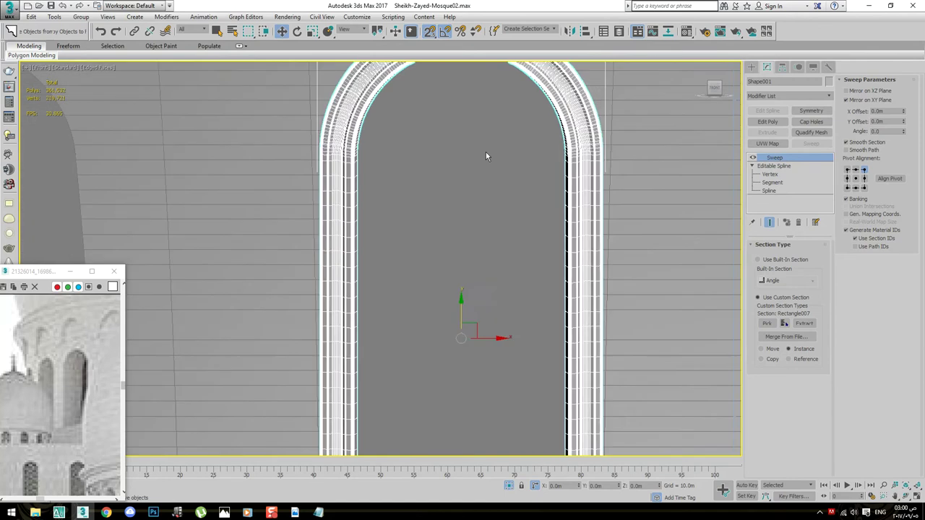
pyautogui.press('F4')
pyautogui.click(467, 196)
pyautogui.scroll(1, 467, 196)
pyautogui.scroll(2, 458, 128)
pyautogui.click(473, 94)
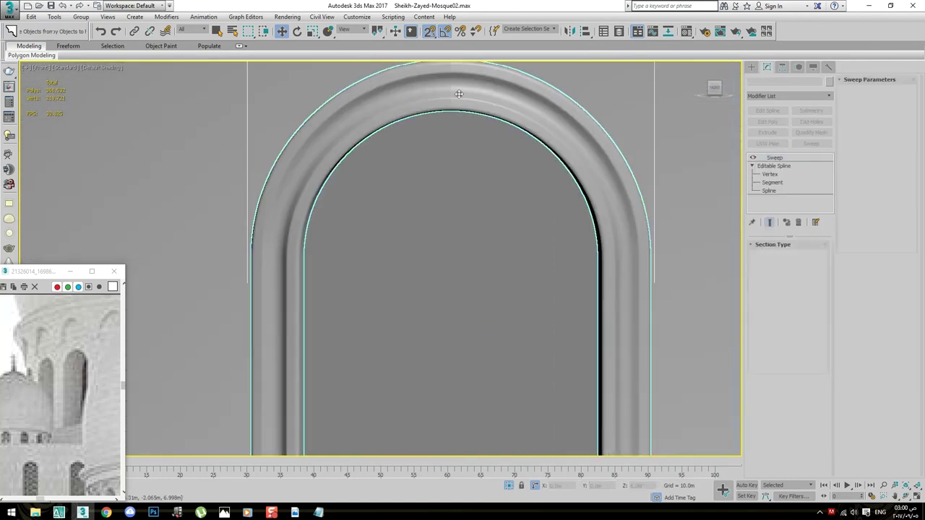
pyautogui.scroll(3, 460, 148)
pyautogui.scroll(1, 450, 82)
# Check a vertex at the arch top, then return to the Sweep result
pyautogui.click(771, 175)
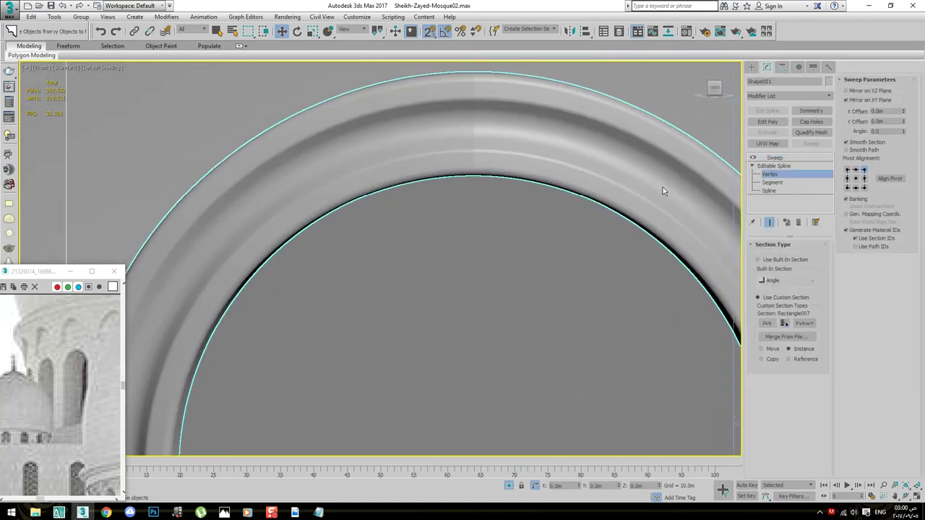
pyautogui.scroll(2, 506, 216)
pyautogui.scroll(2, 465, 209)
pyautogui.click(461, 206)
pyautogui.click(469, 265)
pyautogui.scroll(2, 440, 196)
pyautogui.scroll(1, 439, 196)
pyautogui.click(775, 158)
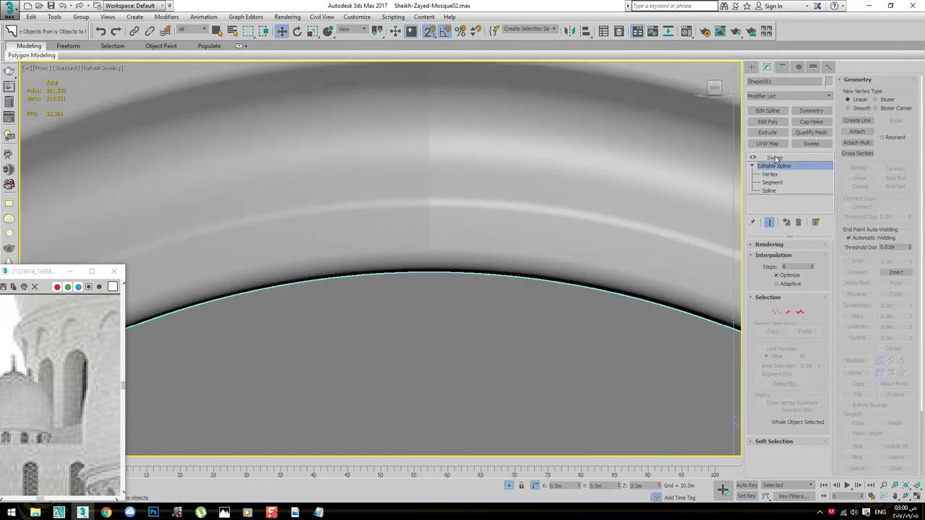
# Deselect everything and zoom out to show the whole dome drum
pyautogui.click(618, 344)
pyautogui.press('z')
pyautogui.scroll(3, 469, 321)
pyautogui.moveTo(469, 321); pyautogui.dragTo(361, 292, button='middle')
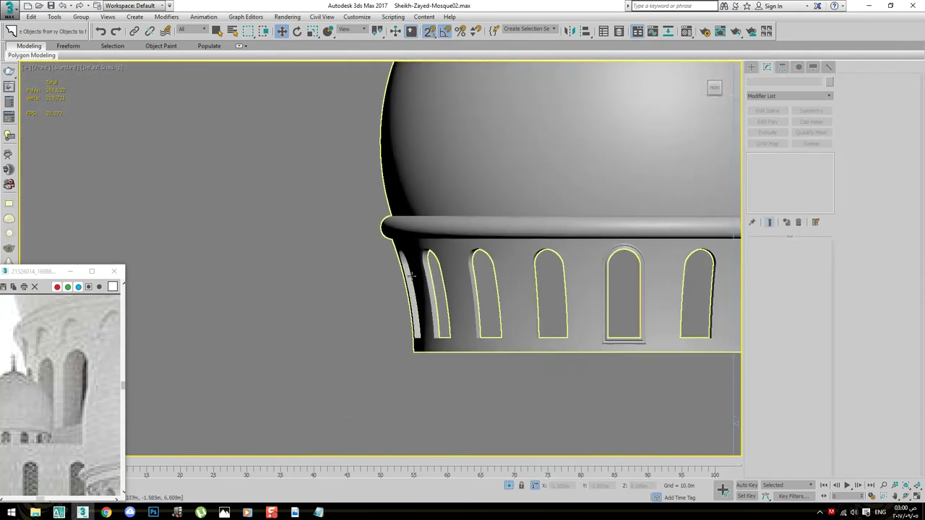
pyautogui.scroll(3, 556, 384)
pyautogui.scroll(2, 591, 318)
pyautogui.scroll(-1, 515, 291)
pyautogui.click(516, 291)
pyautogui.scroll(-4, 515, 291)
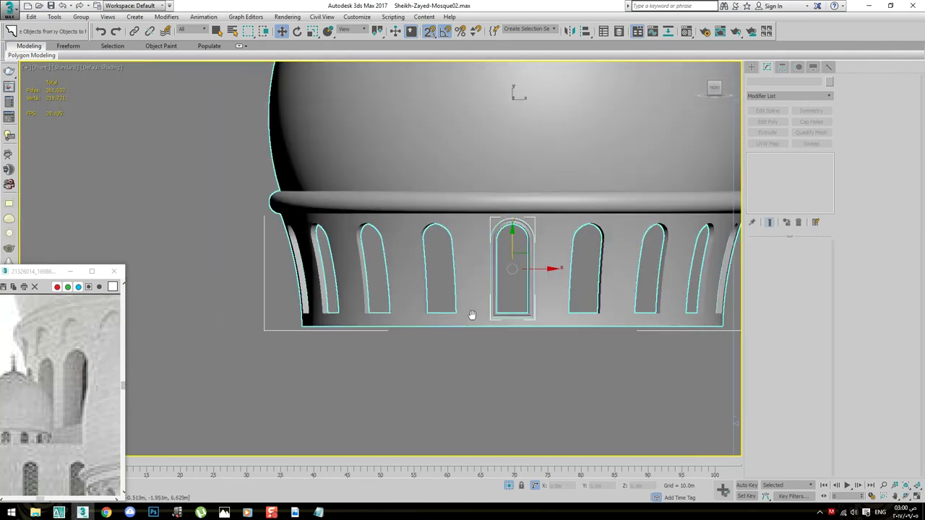
pyautogui.click(490, 371)
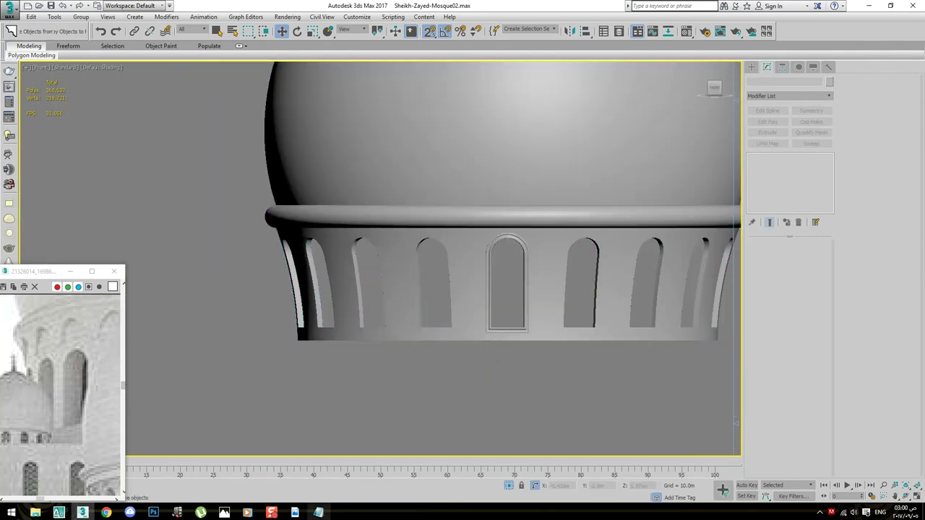
# Add the note 'now array it by using pivot center again like openining the arch in dome'
pyautogui.click(319, 512)
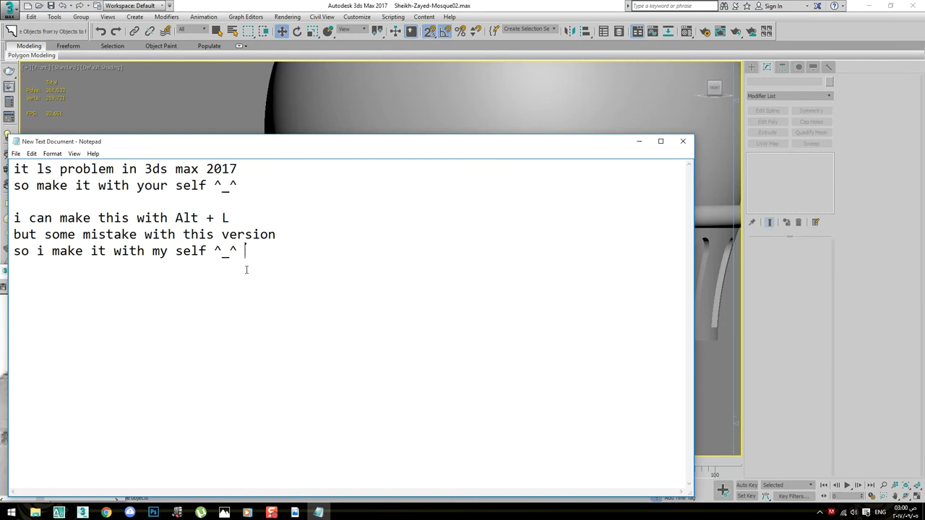
pyautogui.write('now  array it with pivo')
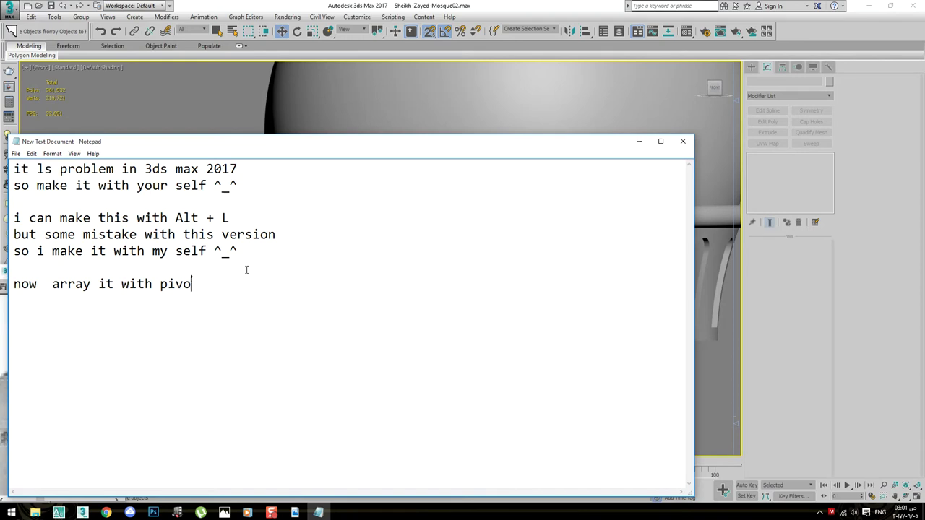
pyautogui.write('bu')
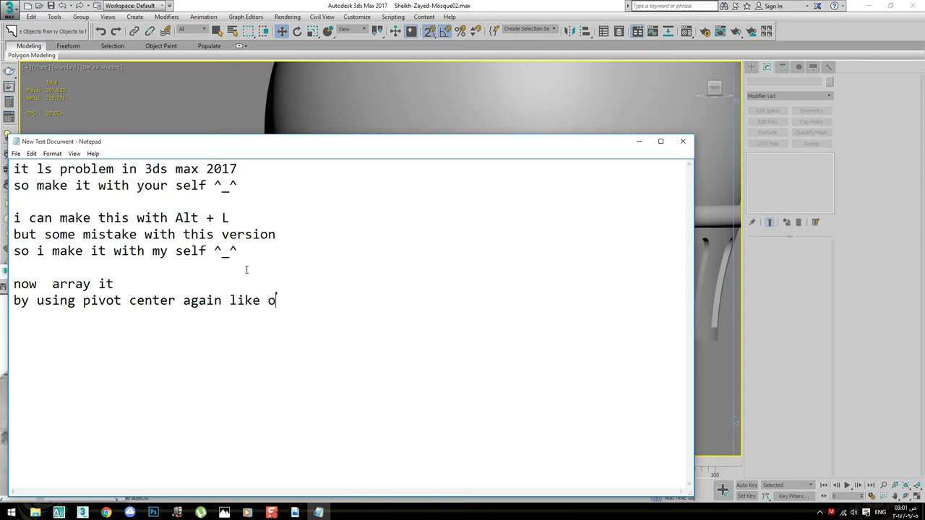
pyautogui.write('enining the arh')
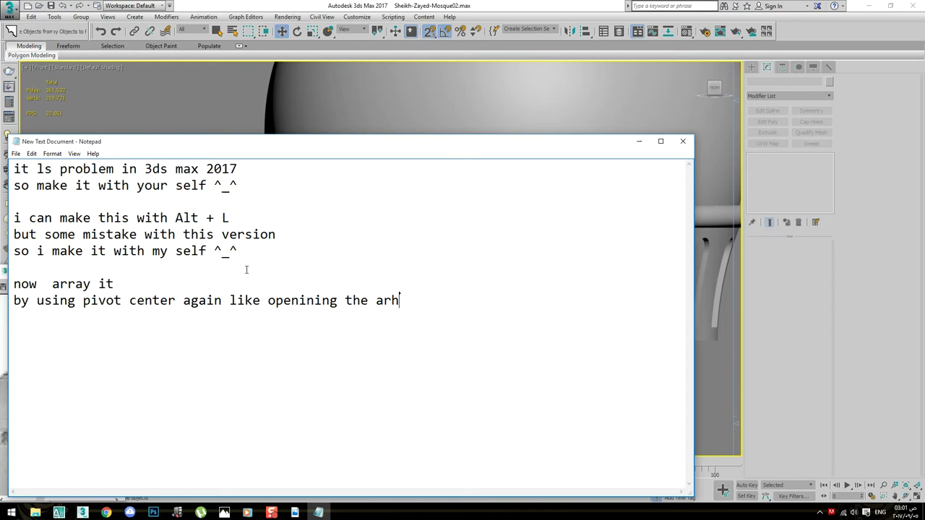
pyautogui.write('n do')
# In Top view, select the dome and change its display from the right-click menu
pyautogui.click(640, 142)
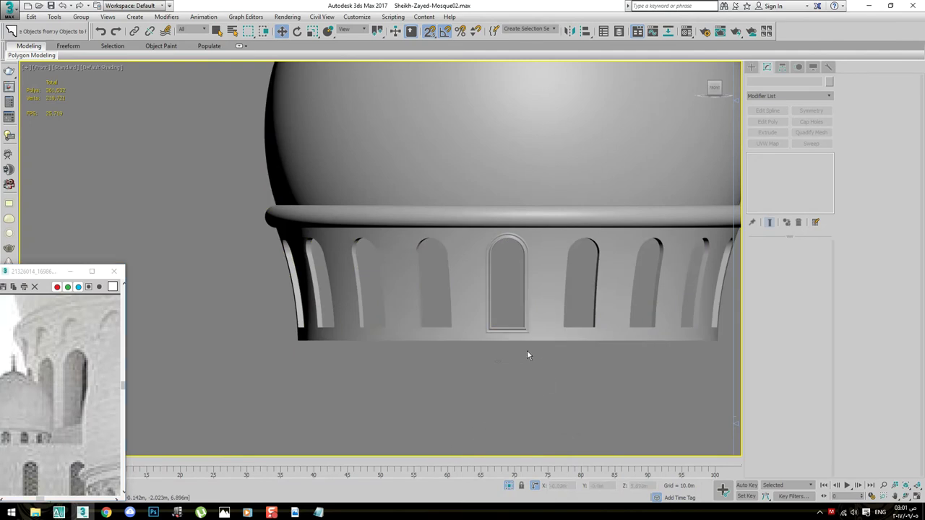
pyautogui.press('t')
pyautogui.press('F3')
pyautogui.moveTo(640, 155); pyautogui.dragTo(326, 386)
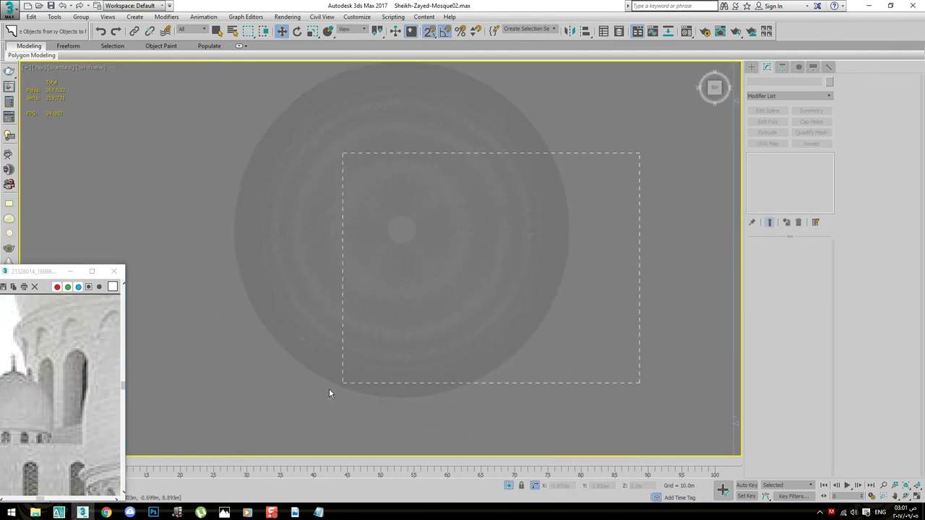
pyautogui.scroll(-3, 543, 307)
pyautogui.scroll(-3, 542, 307)
pyautogui.rightClick(552, 267)
pyautogui.click(543, 276)
pyautogui.rightClick(582, 283)
pyautogui.click(587, 237)
pyautogui.press('z')
pyautogui.press('F3')
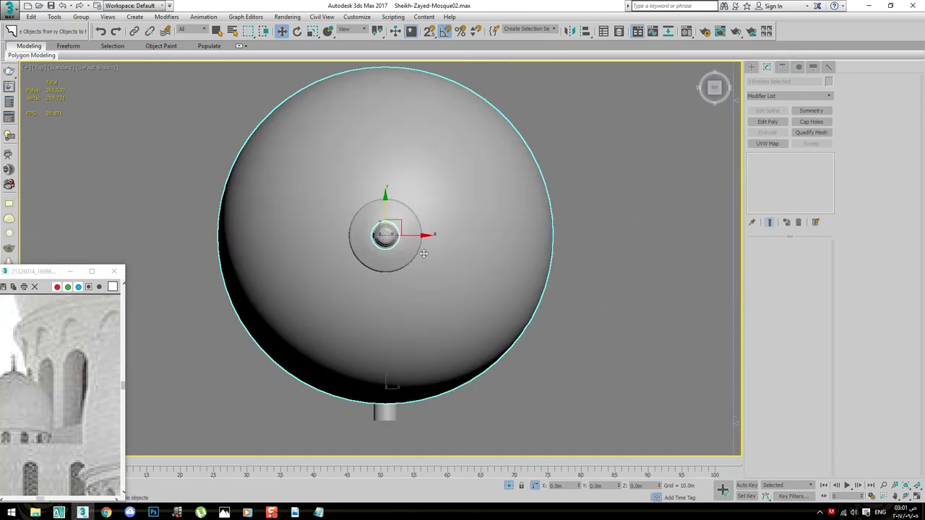
# Reframe the Top view to centre the dome
pyautogui.scroll(3, 425, 254)
pyautogui.scroll(3, 434, 238)
pyautogui.moveTo(513, 213)
pyautogui.mouseDown(button='middle')
pyautogui.moveTo(517, 225)
pyautogui.moveTo(504, 238)
pyautogui.mouseUp(button='middle')
pyautogui.scroll(-5, 518, 226)
pyautogui.scroll(-5, 550, 235)
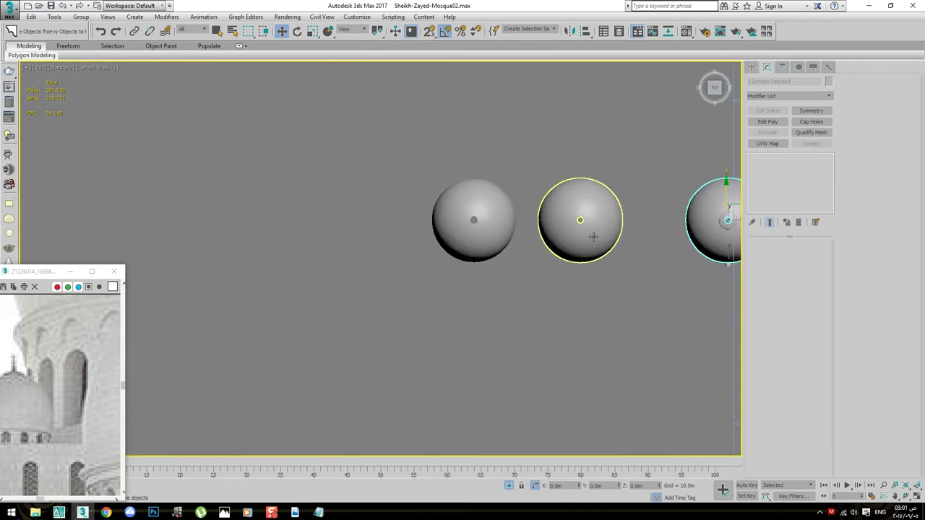
pyautogui.press('z')
pyautogui.press('f')
pyautogui.scroll(-2, 595, 360)
pyautogui.scroll(5, 384, 378)
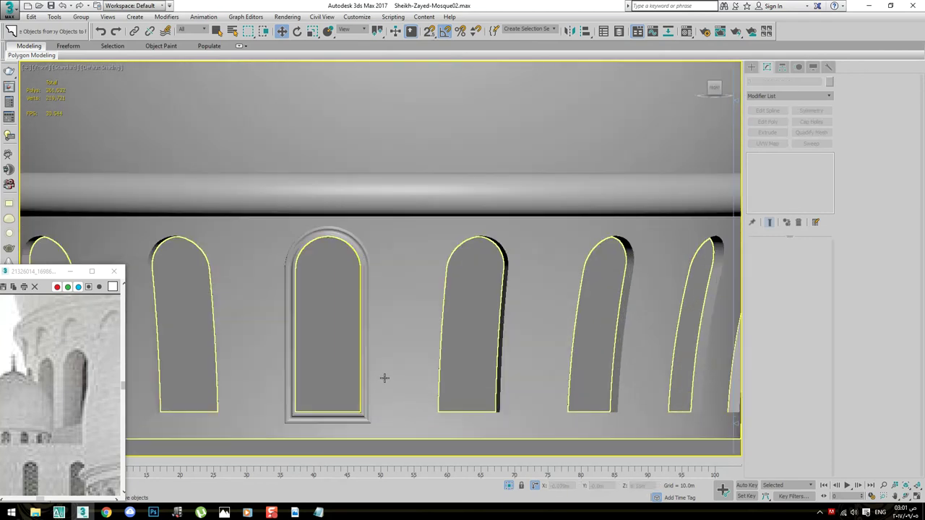
pyautogui.scroll(-5, 384, 378)
pyautogui.press('t')
pyautogui.moveTo(462, 306); pyautogui.dragTo(516, 304, button='middle')
# Draw a rectangle across the dome with Length 0 and Width 7m
pyautogui.rightClick(636, 294)
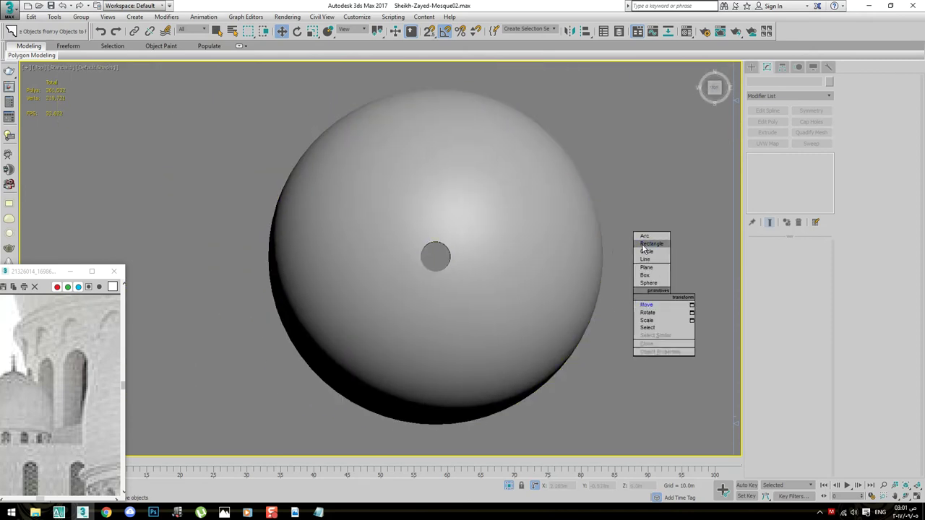
pyautogui.click(644, 245)
pyautogui.moveTo(148, 235); pyautogui.dragTo(708, 256)
pyautogui.doubleClick(812, 296)
pyautogui.write('0')
pyautogui.press('Tab')
pyautogui.write('7')
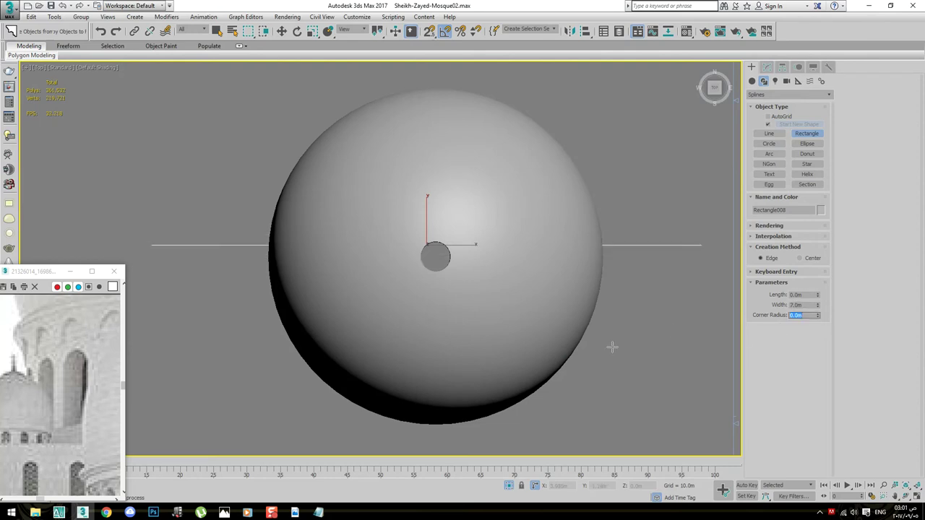
pyautogui.press('Return')
# Align the rectangle to the dome's centre on Y and Z
pyautogui.click(597, 268)
pyautogui.click(597, 266)
pyautogui.click(332, 157)
pyautogui.click(297, 156)
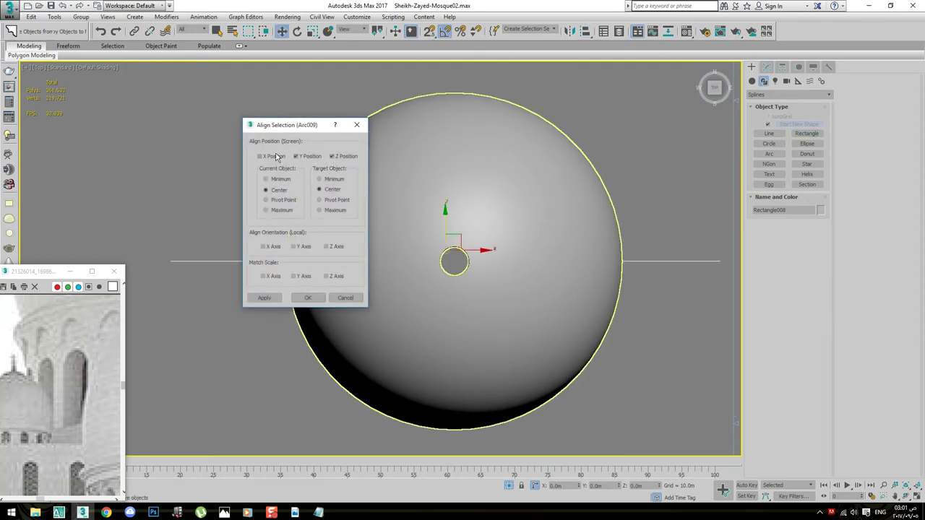
pyautogui.click(307, 298)
pyautogui.scroll(5, 452, 268)
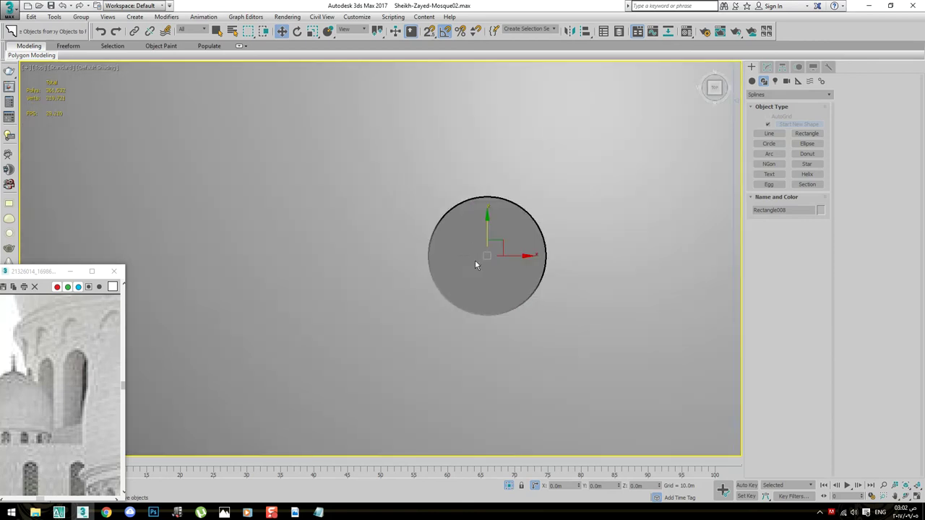
pyautogui.scroll(-5, 473, 262)
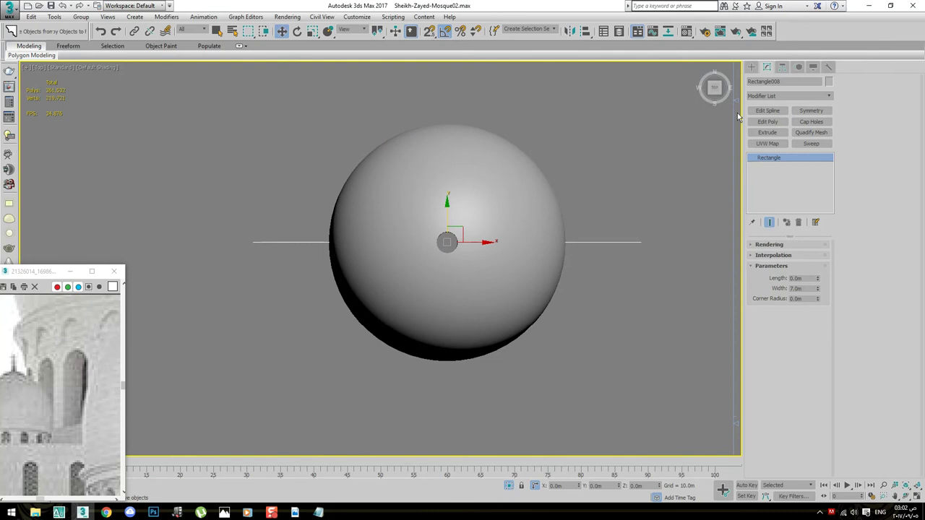
# Make the rectangle an editable spline and divide its two segments
pyautogui.click(767, 110)
pyautogui.scroll(4, 413, 260)
pyautogui.click(410, 229)
pyautogui.scroll(-2, 864, 391)
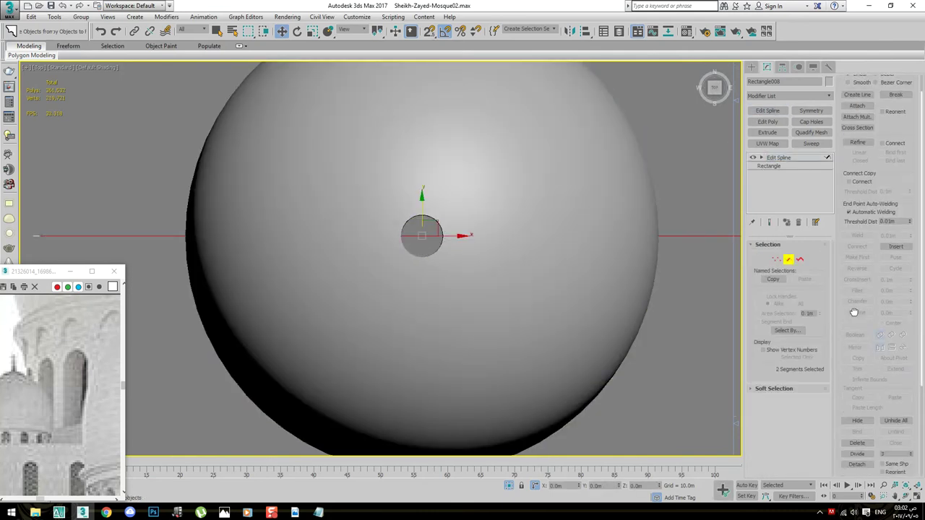
pyautogui.click(857, 420)
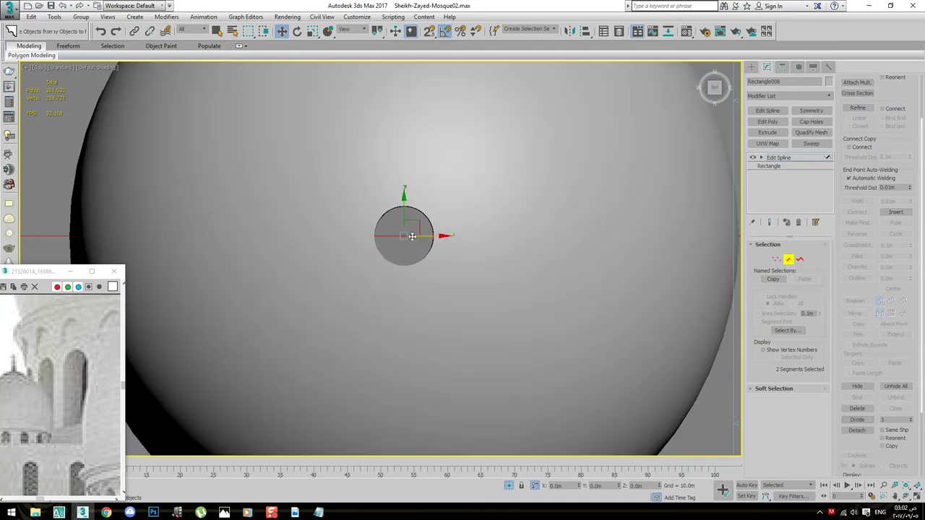
pyautogui.click(777, 259)
pyautogui.scroll(-4, 392, 238)
# Select the swept window frame piece under the dome, then return to the Top view
pyautogui.click(468, 349)
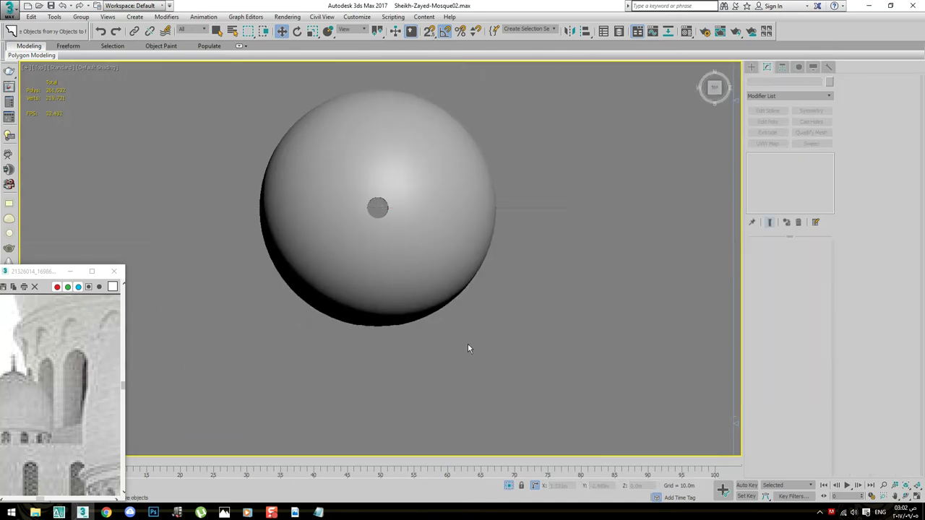
pyautogui.keyDown('alt'); pyautogui.moveTo(417, 373); pyautogui.dragTo(405, 201, button='middle'); pyautogui.keyUp('alt')
pyautogui.scroll(3, 361, 132)
pyautogui.scroll(1, 375, 117)
pyautogui.click(375, 117)
pyautogui.scroll(1, 340, 126)
pyautogui.scroll(2, 340, 126)
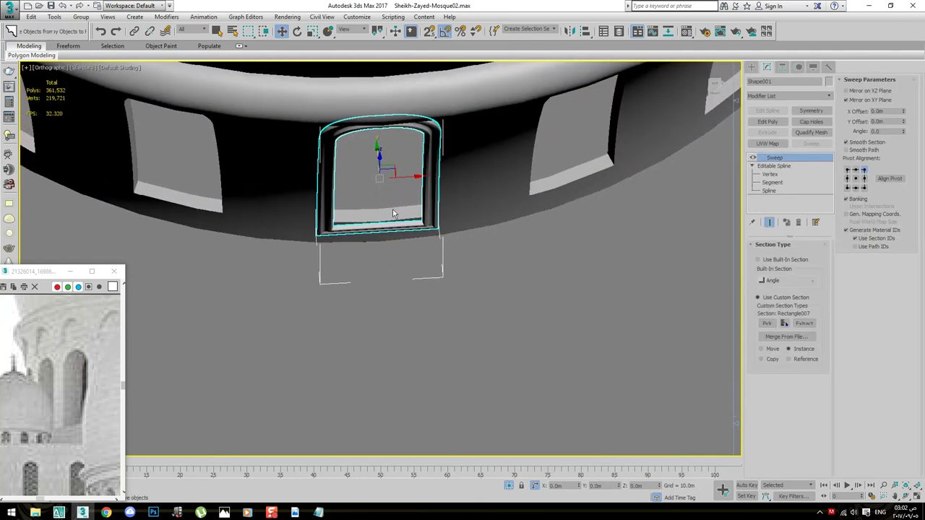
pyautogui.scroll(2, 340, 127)
pyautogui.press('t')
pyautogui.scroll(-3, 434, 318)
pyautogui.scroll(-3, 412, 340)
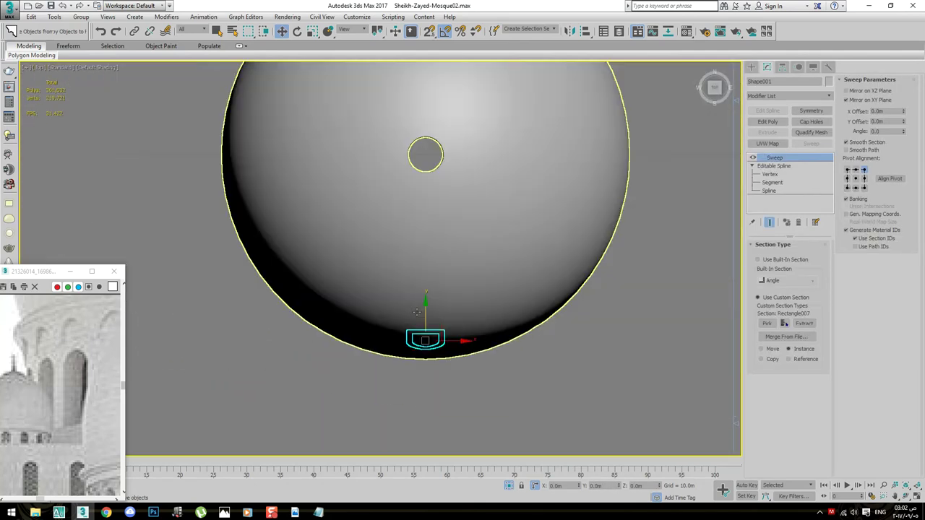
# Move the window frame's pivot to the dome centre using Affect Pivot Only with snapping
pyautogui.click(782, 67)
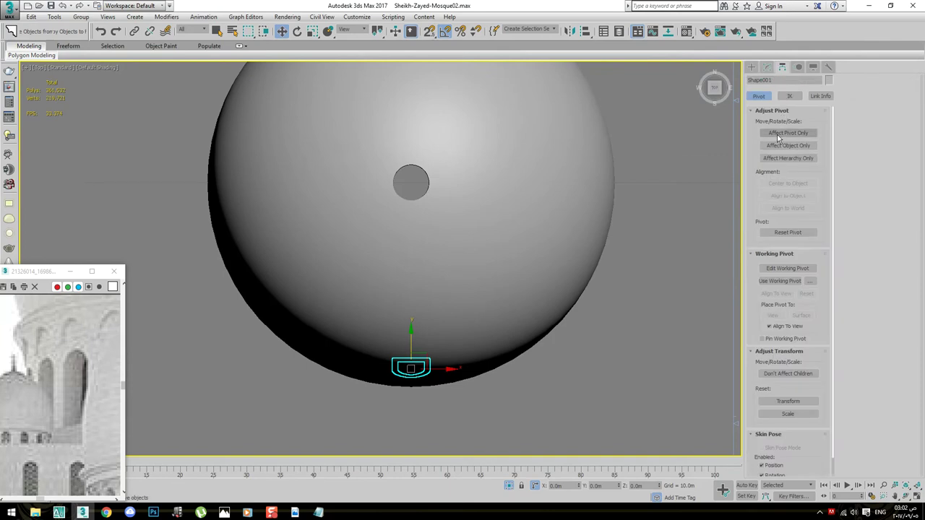
pyautogui.click(789, 133)
pyautogui.moveTo(521, 276); pyautogui.dragTo(520, 298, button='middle')
pyautogui.moveTo(410, 360); pyautogui.dragTo(410, 206)
pyautogui.press('s')
pyautogui.click(798, 139)
# Reselect only the window frame piece, with edged faces shown
pyautogui.click(601, 375)
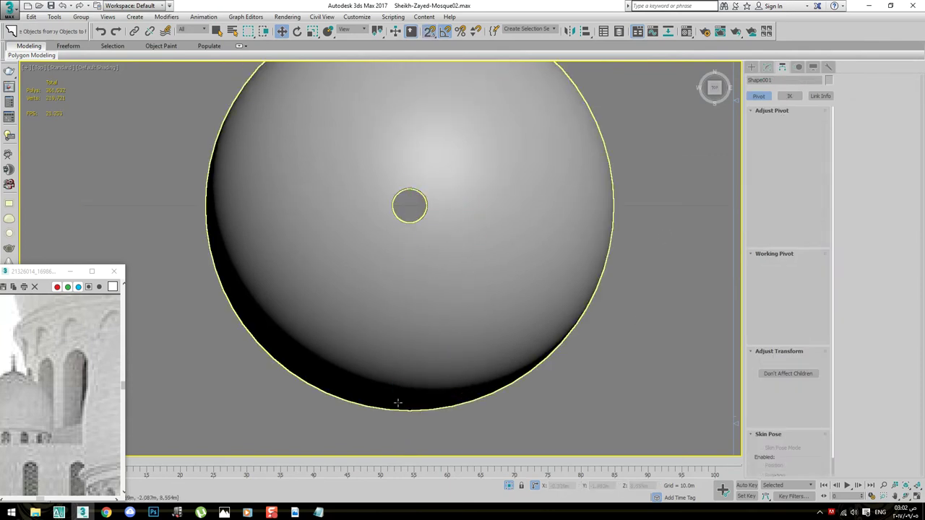
pyautogui.click(409, 406)
pyautogui.press('F4')
pyautogui.keyDown('ctrl'); pyautogui.click(456, 330); pyautogui.keyUp('ctrl')
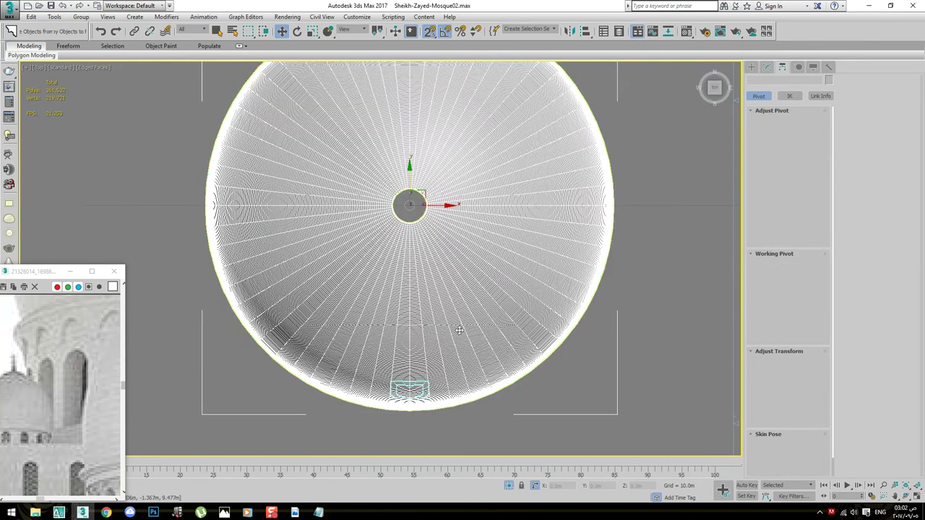
pyautogui.keyDown('alt'); pyautogui.click(457, 332); pyautogui.keyUp('alt')
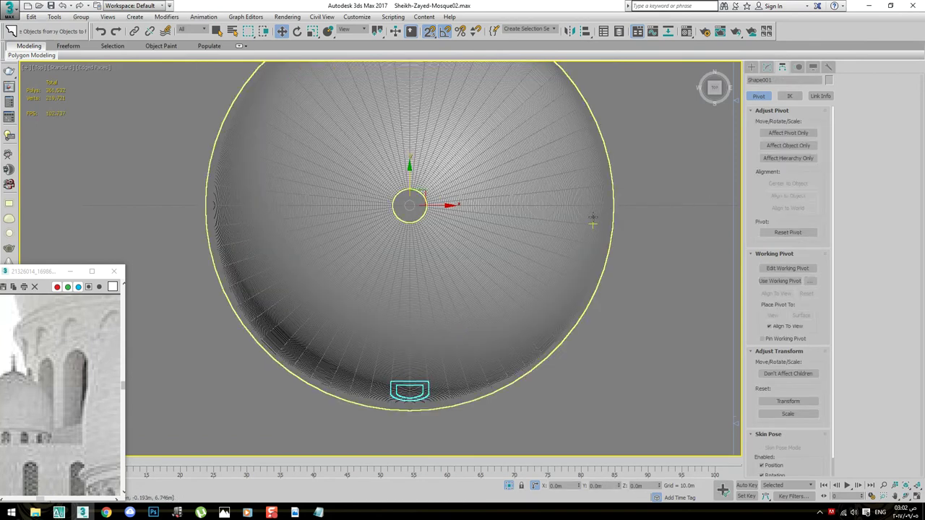
# Shift-rotate the window around the dome centre to make 35 instanced copies
pyautogui.press('e')
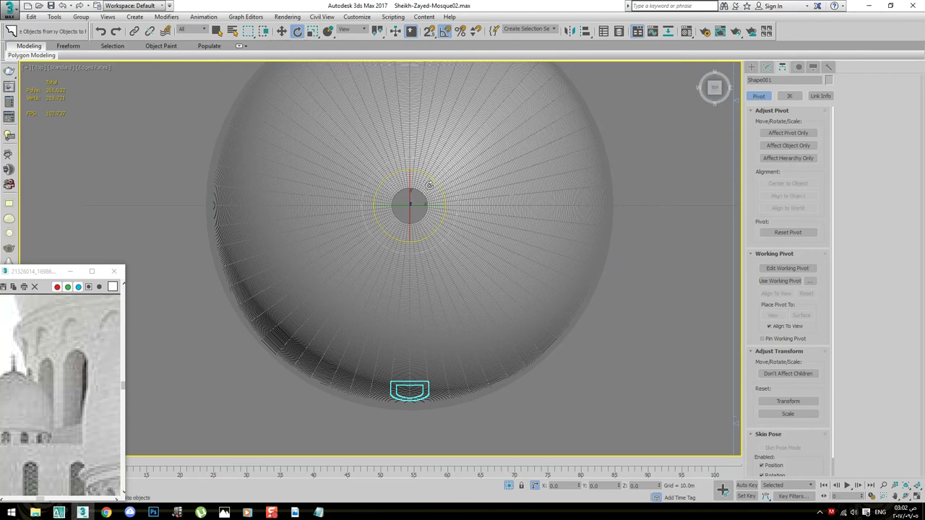
pyautogui.scroll(-3, 455, 181)
pyautogui.scroll(2, 467, 177)
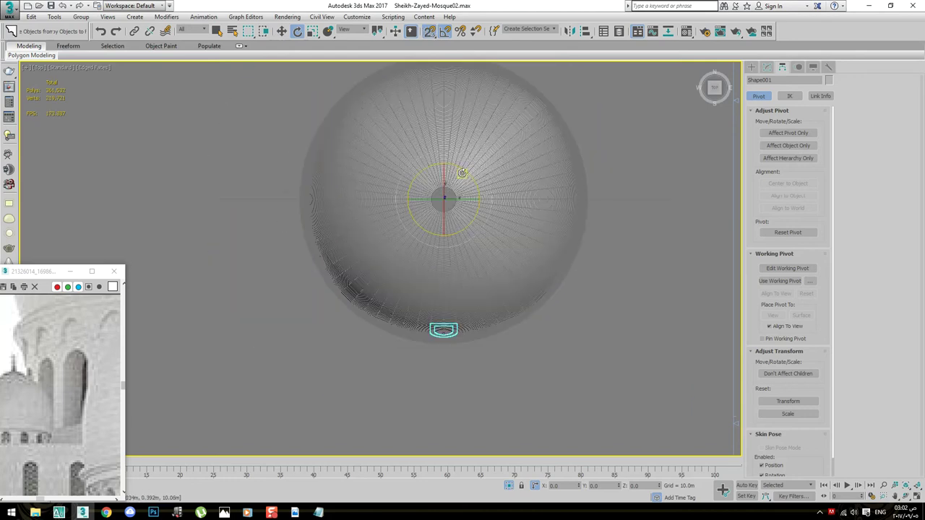
pyautogui.keyDown('shift'); pyautogui.moveTo(467, 175); pyautogui.dragTo(461, 224); pyautogui.keyUp('shift')
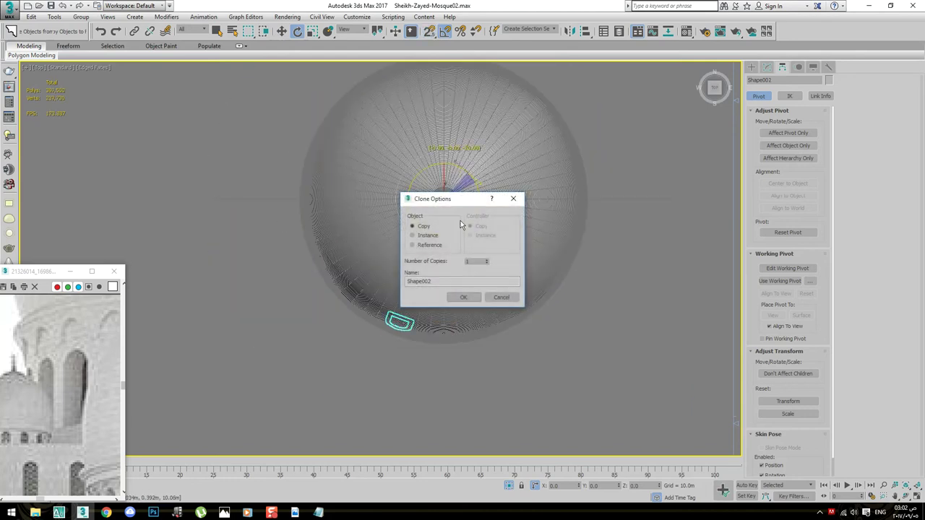
pyautogui.doubleClick(475, 261)
pyautogui.write('35')
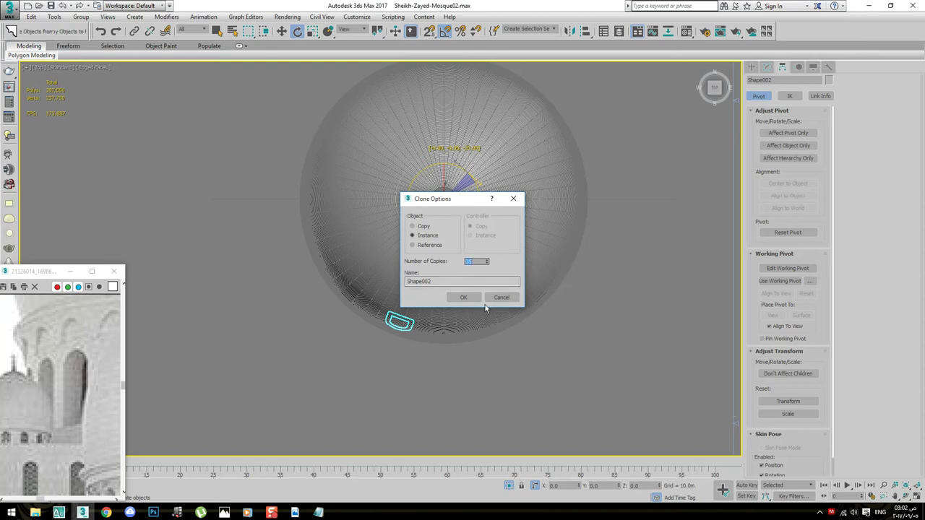
pyautogui.click(463, 297)
pyautogui.moveTo(506, 345); pyautogui.dragTo(496, 357, button='middle')
# Return to perspective, review the wall of windows, and turn off edged faces
pyautogui.hotkey('shift', 'z')
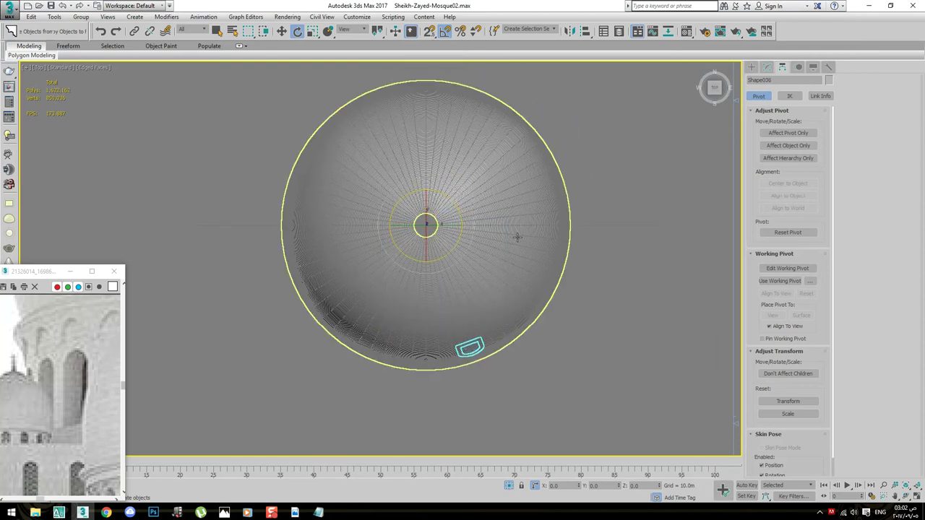
pyautogui.hotkey('shift', 'z')
pyautogui.scroll(-3, 523, 328)
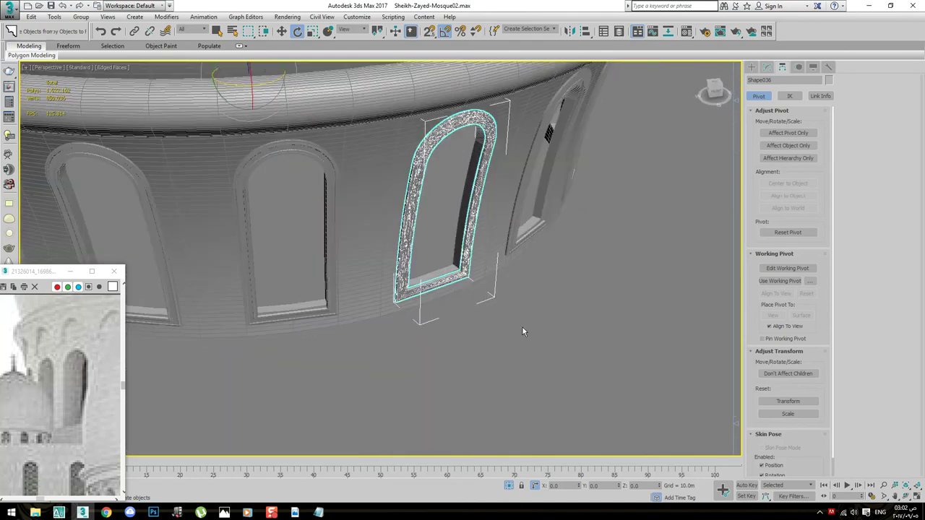
pyautogui.moveTo(523, 327); pyautogui.dragTo(527, 352, button='middle')
pyautogui.click(526, 351)
pyautogui.scroll(4, 490, 315)
pyautogui.press('F4')
# Orbit around the dome to inspect it from above and below
pyautogui.scroll(-4, 490, 315)
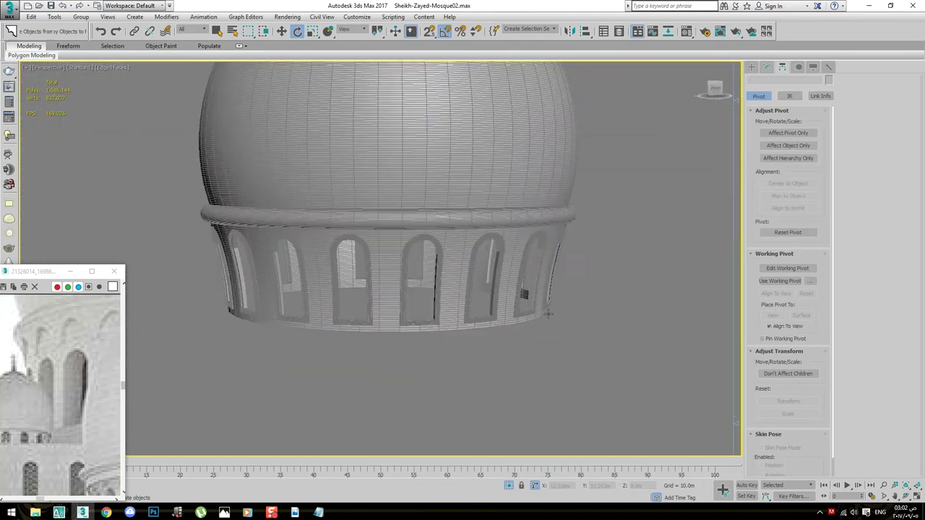
pyautogui.scroll(3, 597, 279)
pyautogui.scroll(-5, 557, 314)
pyautogui.scroll(4, 473, 302)
pyautogui.keyDown('alt'); pyautogui.moveTo(473, 302); pyautogui.dragTo(373, 324, button='middle'); pyautogui.keyUp('alt')
pyautogui.scroll(2, 465, 305)
pyautogui.click(373, 325)
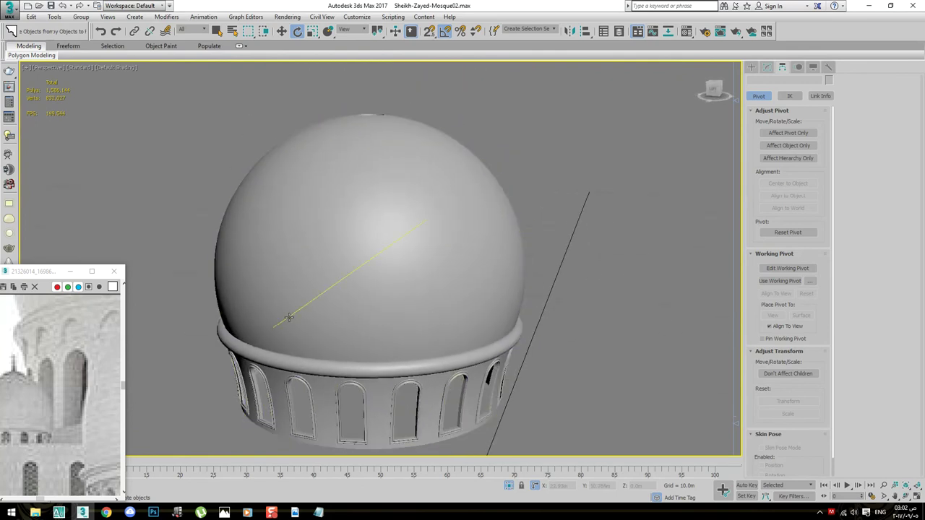
pyautogui.hotkey('ctrl', 'd')
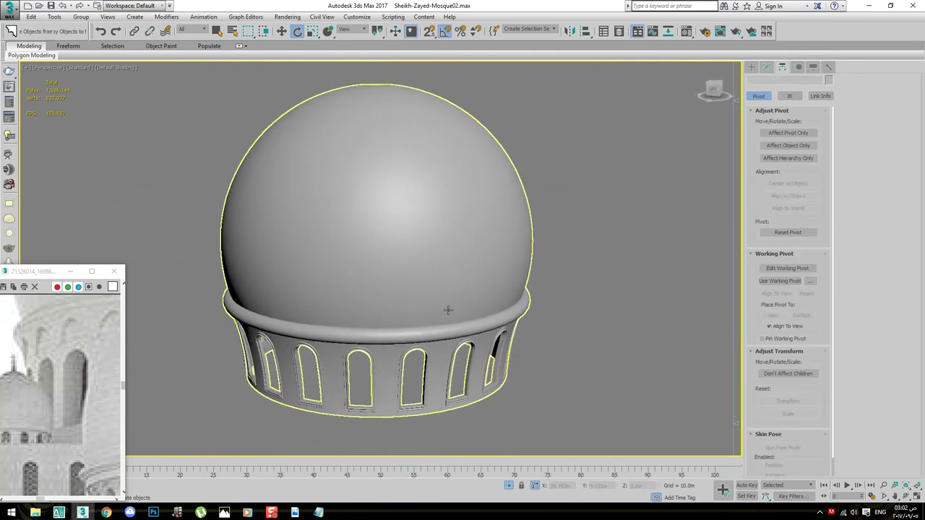
pyautogui.keyDown('alt'); pyautogui.moveTo(444, 254); pyautogui.dragTo(563, 243, button='middle'); pyautogui.keyUp('alt')
# In the Front view, marquee-select the dome together with all its arches
pyautogui.press('f')
pyautogui.scroll(-2, 546, 322)
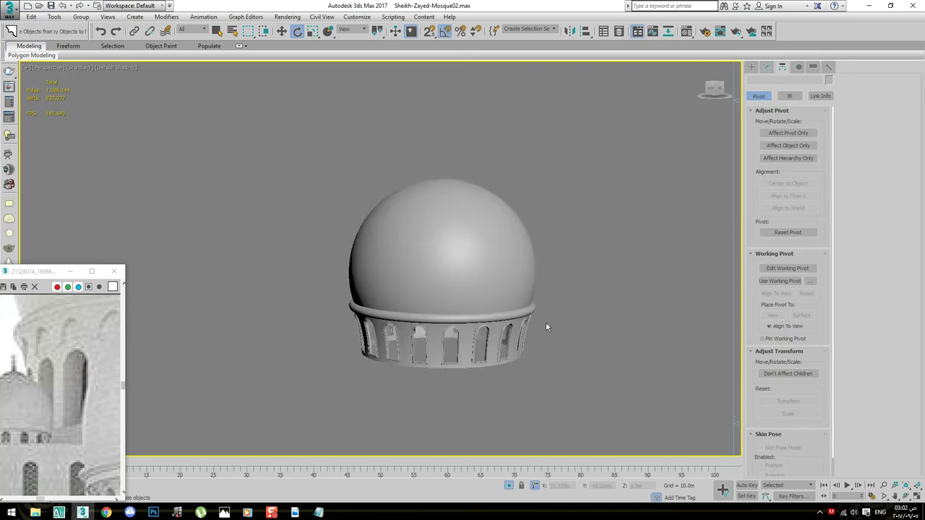
pyautogui.moveTo(318, 352); pyautogui.dragTo(314, 404)
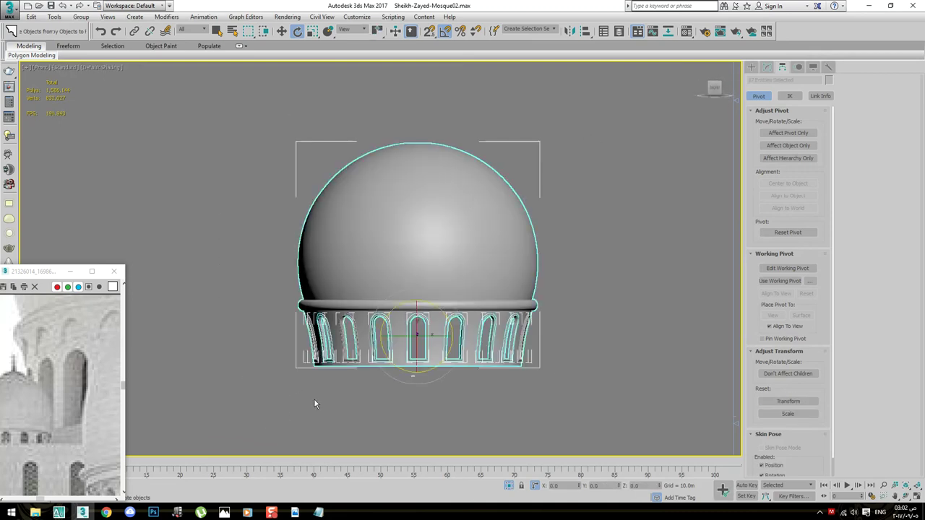
pyautogui.scroll(2, 459, 390)
pyautogui.click(441, 373)
pyautogui.press('w')
pyautogui.scroll(-4, 448, 383)
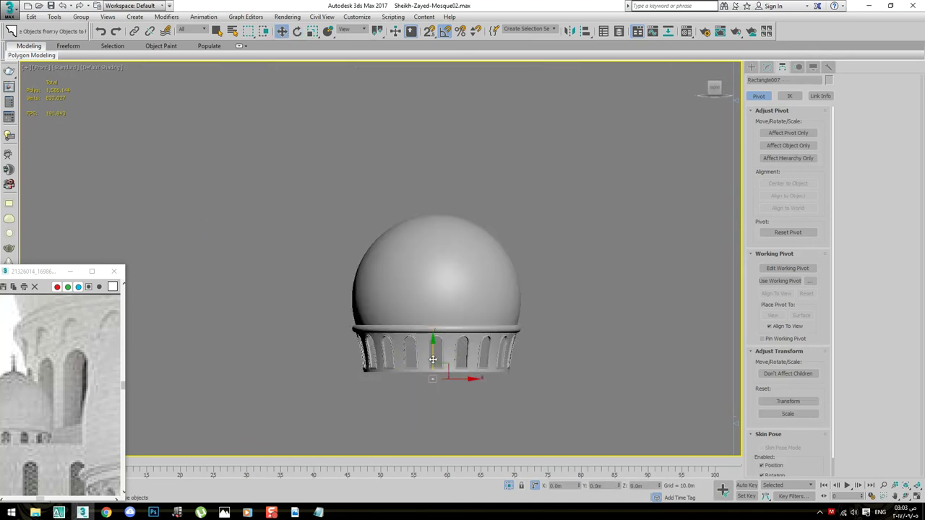
pyautogui.scroll(1, 539, 353)
pyautogui.moveTo(505, 378); pyautogui.dragTo(238, 125)
# Zoom the reference image viewer out so both mosque domes are visible
pyautogui.click(52, 273)
pyautogui.moveTo(52, 274); pyautogui.dragTo(63, 266)
pyautogui.scroll(-1, 58, 341)
pyautogui.scroll(-1, 50, 341)
pyautogui.scroll(-1, 76, 390)
pyautogui.scroll(-1, 78, 399)
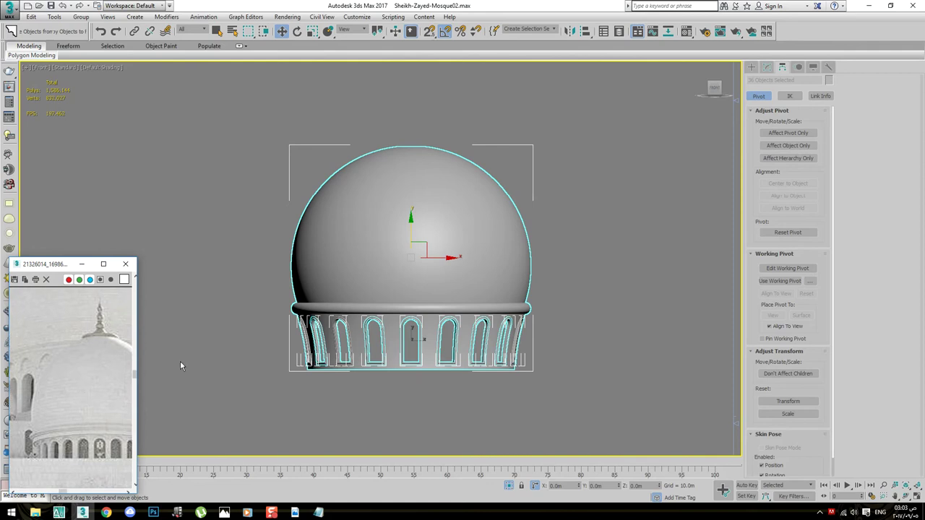
pyautogui.scroll(-1, 65, 358)
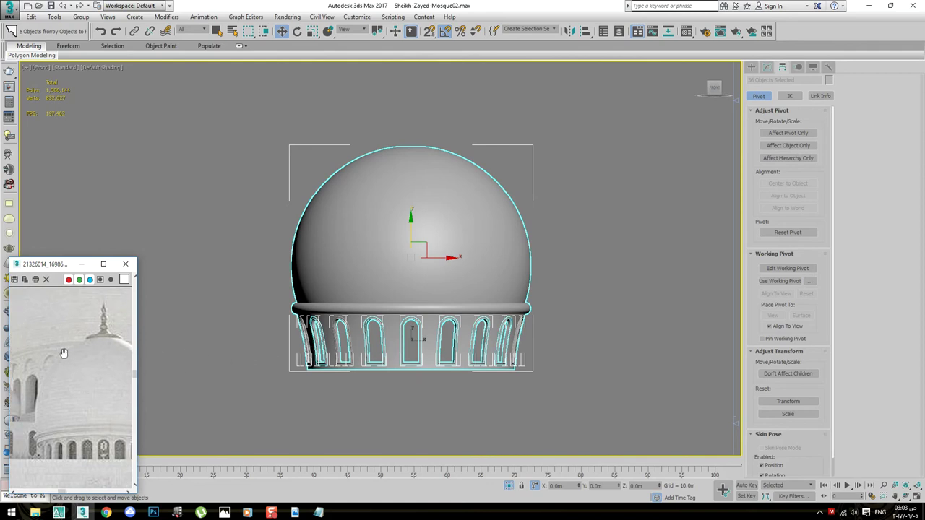
pyautogui.scroll(1, 61, 369)
pyautogui.scroll(1, 53, 357)
pyautogui.scroll(1, 32, 377)
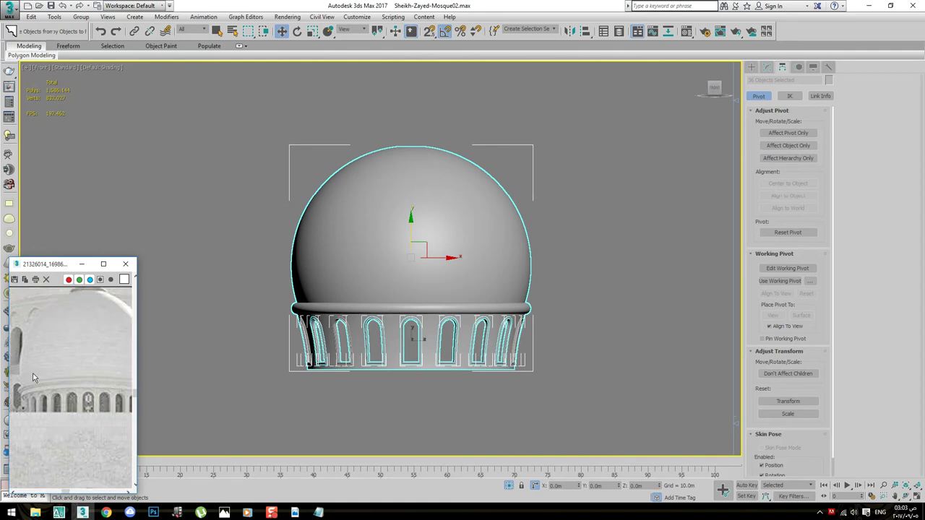
pyautogui.scroll(-1, 92, 340)
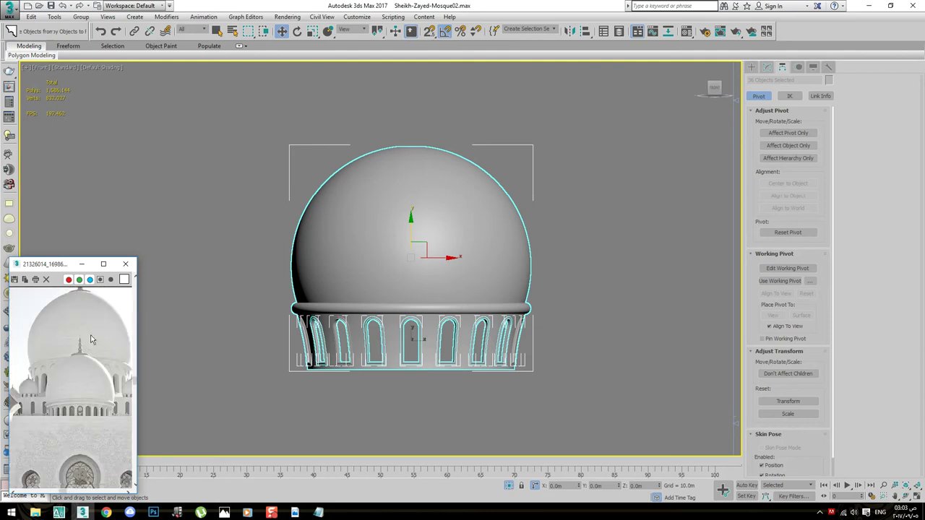
# Group the dome and its arched window base as Group003
pyautogui.scroll(-1, 82, 377)
pyautogui.click(536, 250)
pyautogui.click(528, 260)
pyautogui.moveTo(630, 113); pyautogui.dragTo(527, 193)
pyautogui.click(489, 229)
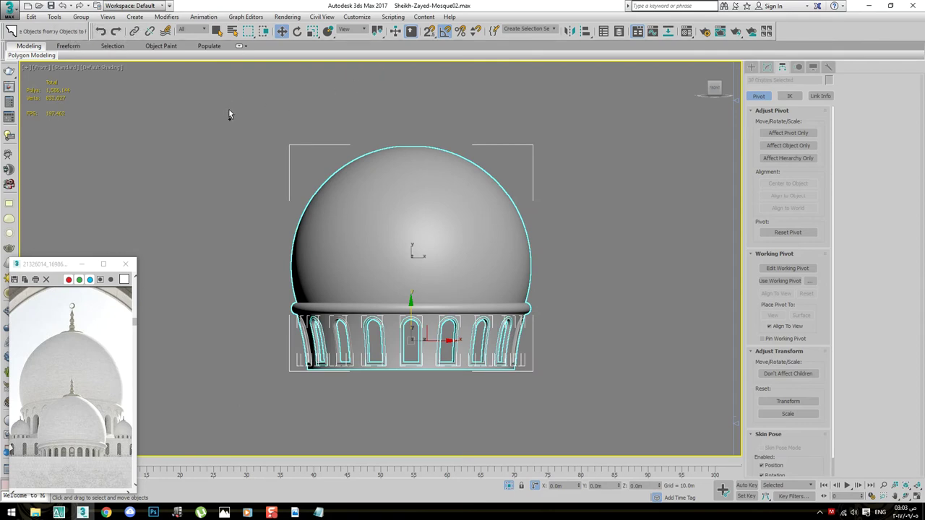
pyautogui.click(81, 17)
pyautogui.click(90, 30)
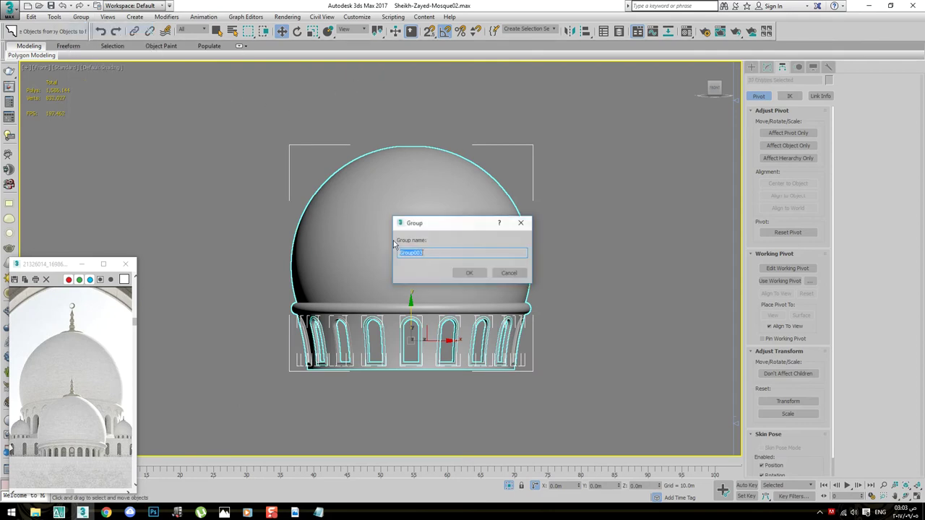
pyautogui.click(467, 274)
# Unhide all objects, isolate Group003, and open the group for editing
pyautogui.rightClick(601, 277)
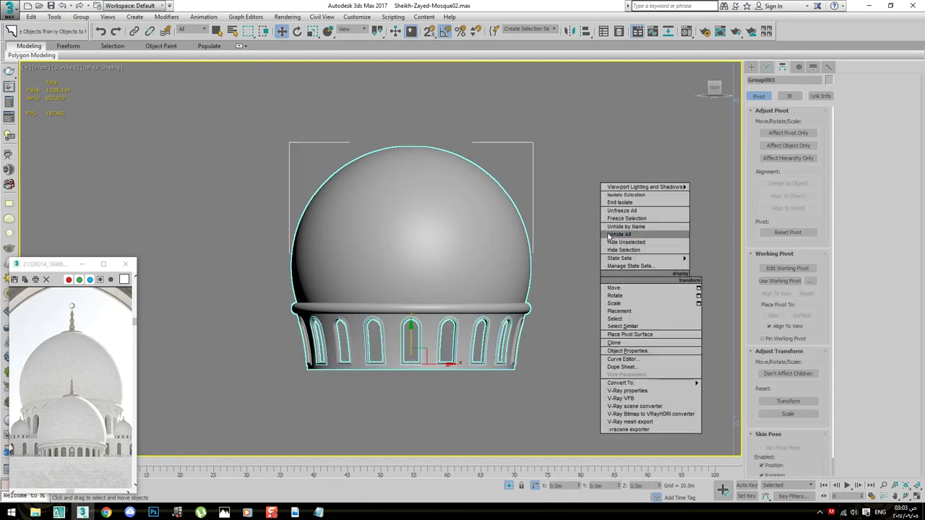
pyautogui.click(609, 236)
pyautogui.scroll(2, 426, 242)
pyautogui.scroll(-2, 426, 242)
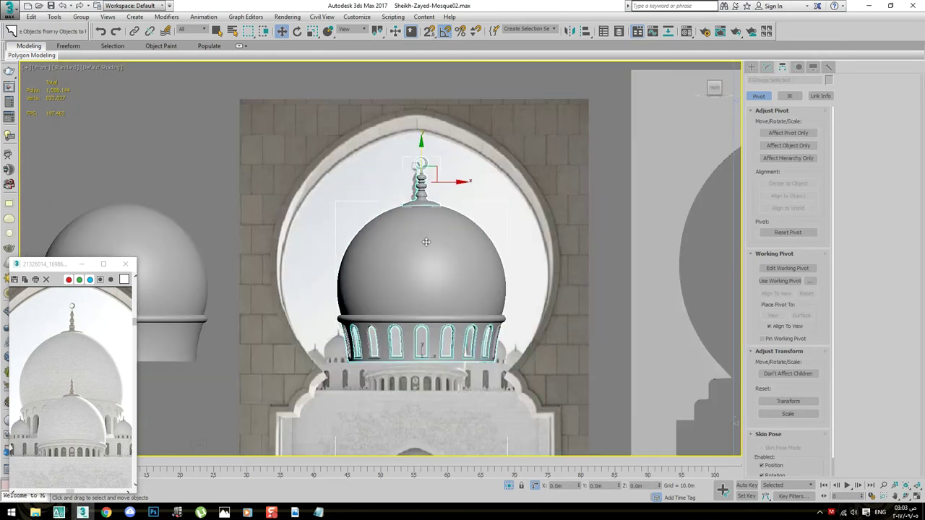
pyautogui.hotkey('alt', 'q')
pyautogui.click(469, 374)
pyautogui.click(348, 412)
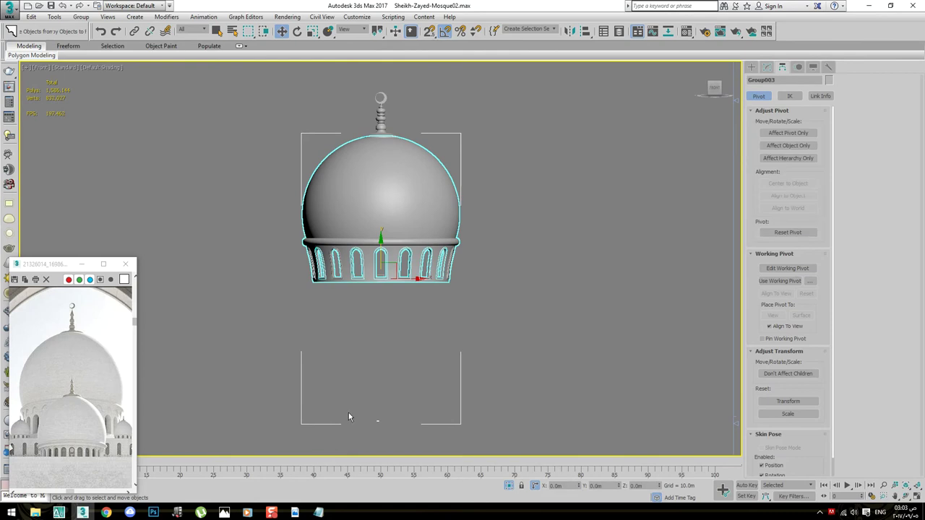
pyautogui.click(81, 17)
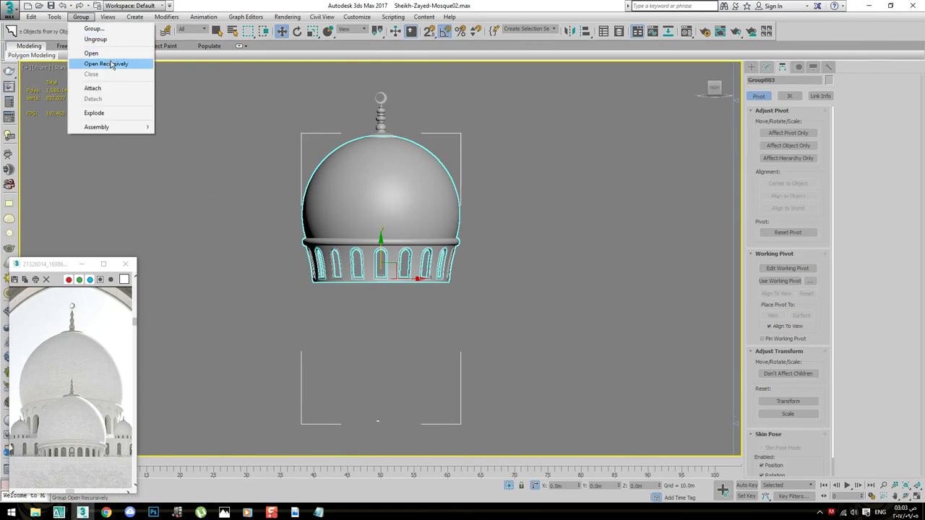
pyautogui.click(105, 64)
# Save the scene as the next version, Sheikh-Zayed-Mosque03
pyautogui.click(10, 11)
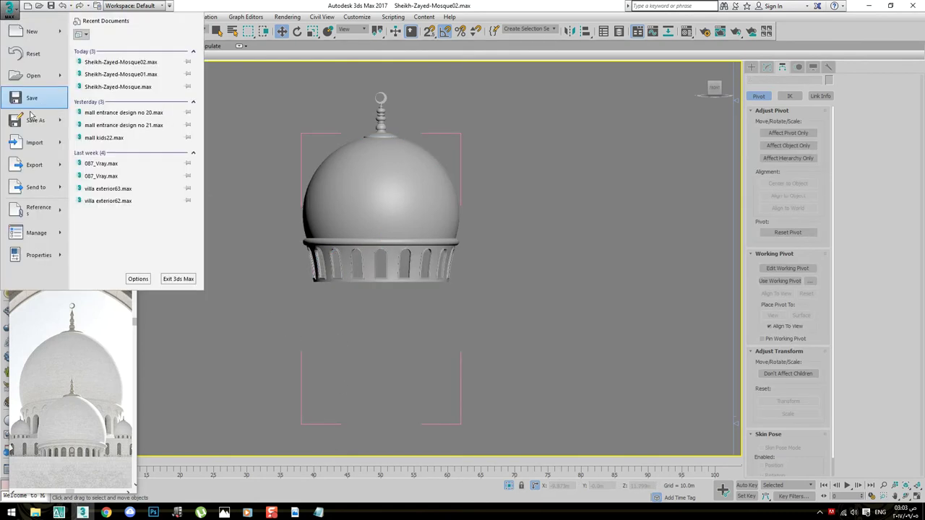
pyautogui.click(33, 120)
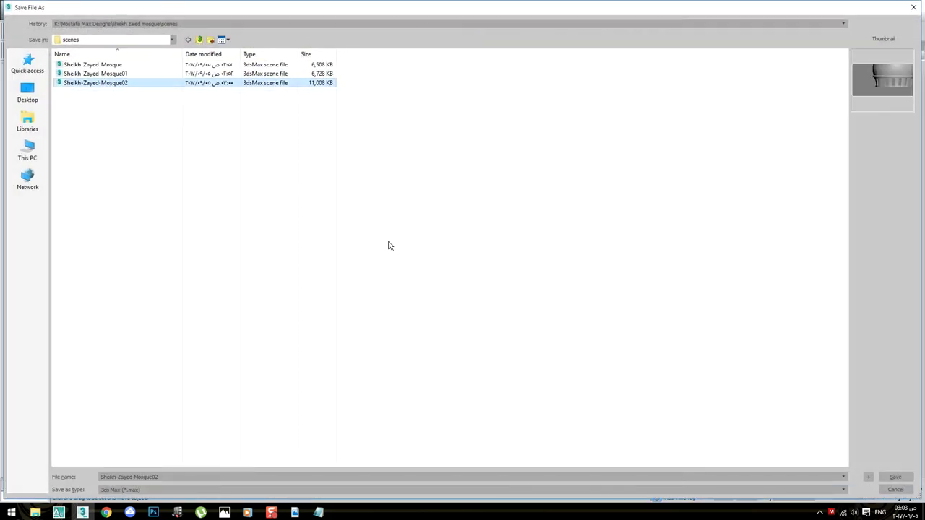
pyautogui.click(868, 477)
# Detach the lower rectangle from the open dome group, then close Group003
pyautogui.moveTo(471, 391); pyautogui.dragTo(494, 339, button='middle')
pyautogui.moveTo(320, 422); pyautogui.dragTo(451, 286)
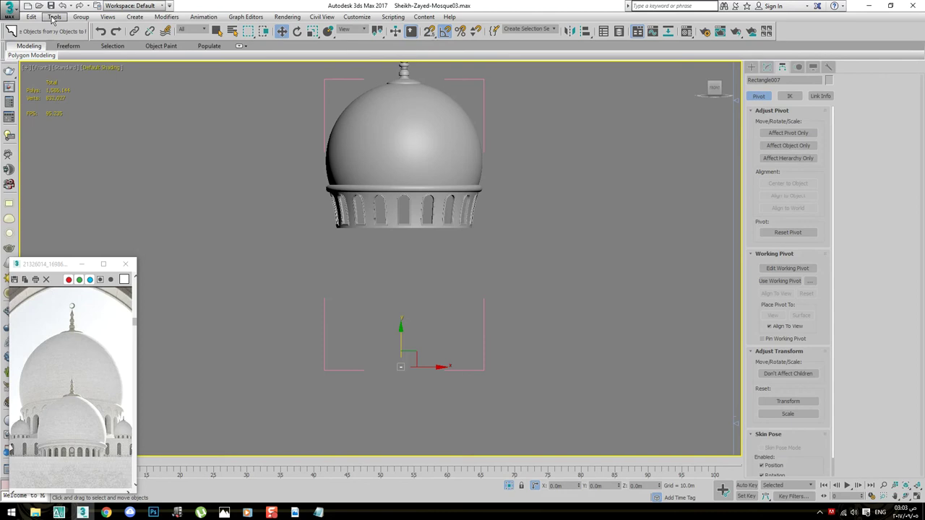
pyautogui.click(80, 16)
pyautogui.click(93, 98)
pyautogui.moveTo(417, 253); pyautogui.dragTo(407, 279, button='middle')
pyautogui.click(320, 138)
pyautogui.moveTo(501, 116); pyautogui.dragTo(495, 138, button='middle')
pyautogui.click(80, 17)
pyautogui.click(91, 73)
# Group the finial Group002 with the dome Group003 into a group named 'dome'
pyautogui.click(188, 151)
pyautogui.scroll(2, 441, 113)
pyautogui.moveTo(448, 106); pyautogui.dragTo(448, 125, button='middle')
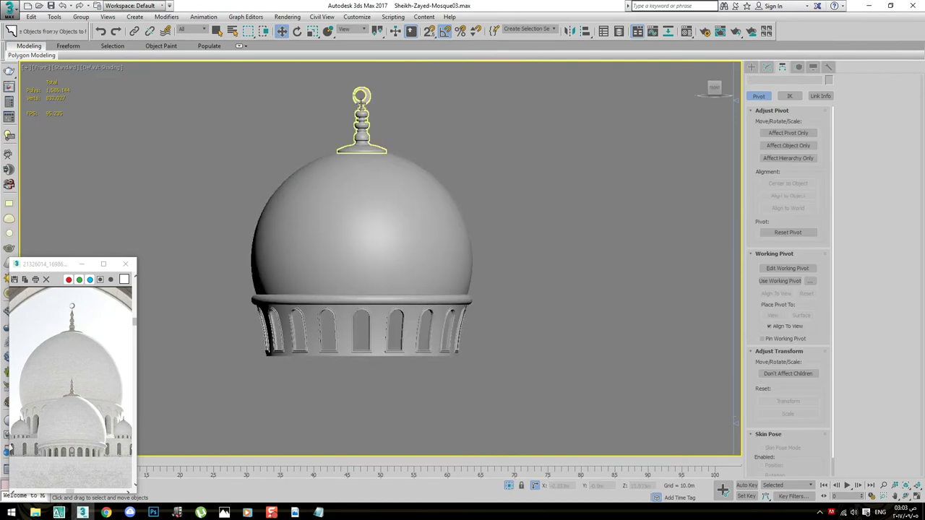
pyautogui.click(361, 102)
pyautogui.keyDown('ctrl'); pyautogui.click(380, 180); pyautogui.keyUp('ctrl')
pyautogui.click(80, 16)
pyautogui.click(88, 29)
pyautogui.write('ome')
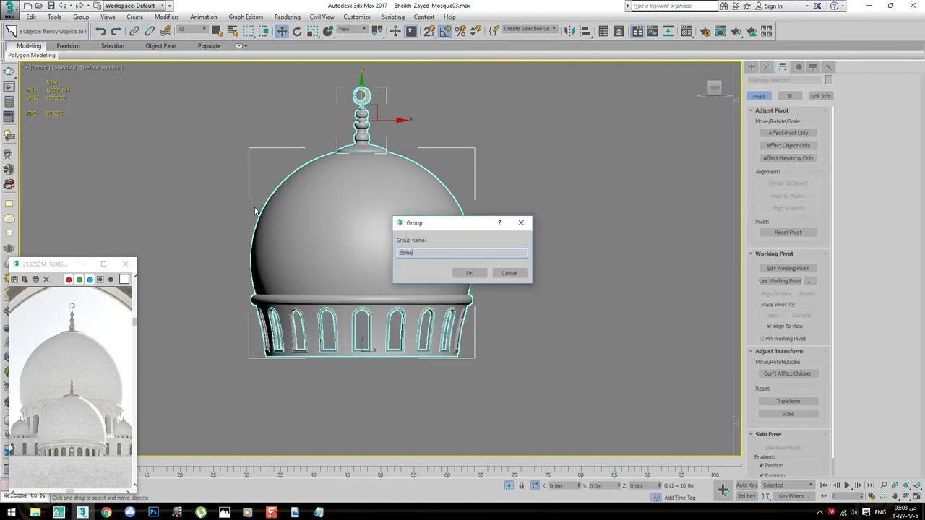
pyautogui.press('Return')
# Unhide all objects including the reference photo, and reselect the dome group
pyautogui.click(546, 261)
pyautogui.rightClick(545, 260)
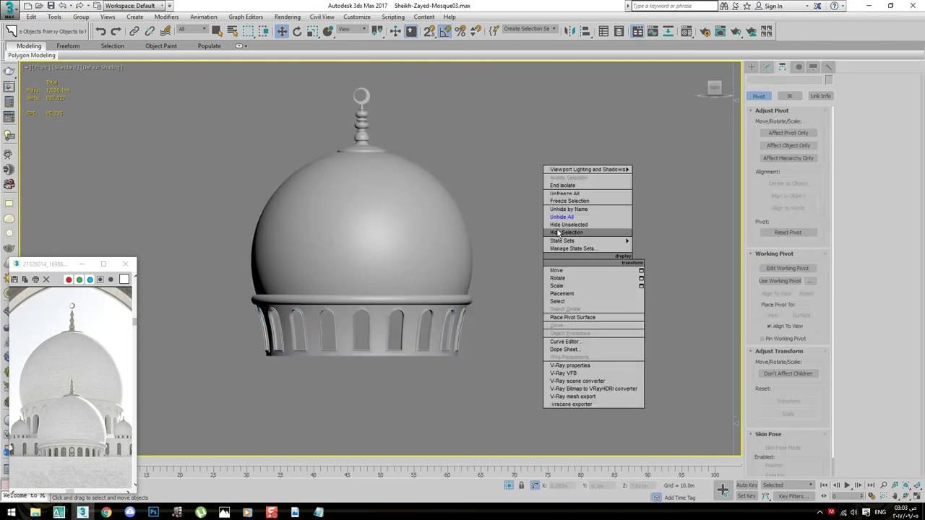
pyautogui.click(571, 214)
pyautogui.moveTo(468, 245); pyautogui.dragTo(494, 226, button='middle')
pyautogui.click(438, 166)
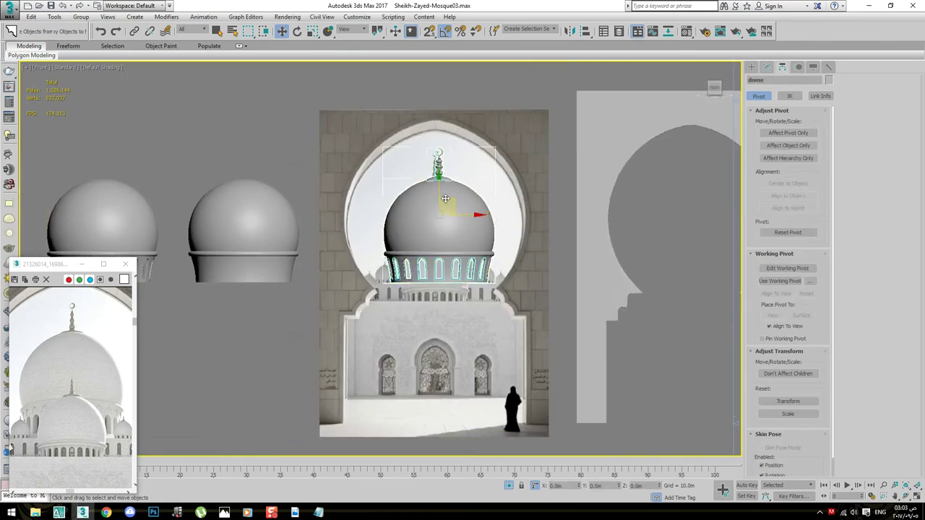
pyautogui.click(224, 321)
pyautogui.scroll(2, 256, 293)
pyautogui.scroll(3, 347, 274)
pyautogui.scroll(3, 436, 253)
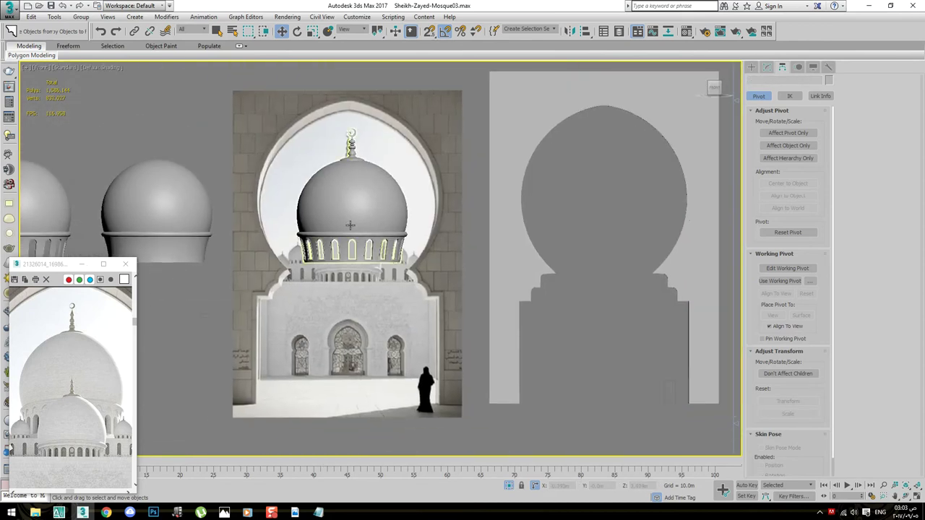
pyautogui.click(351, 223)
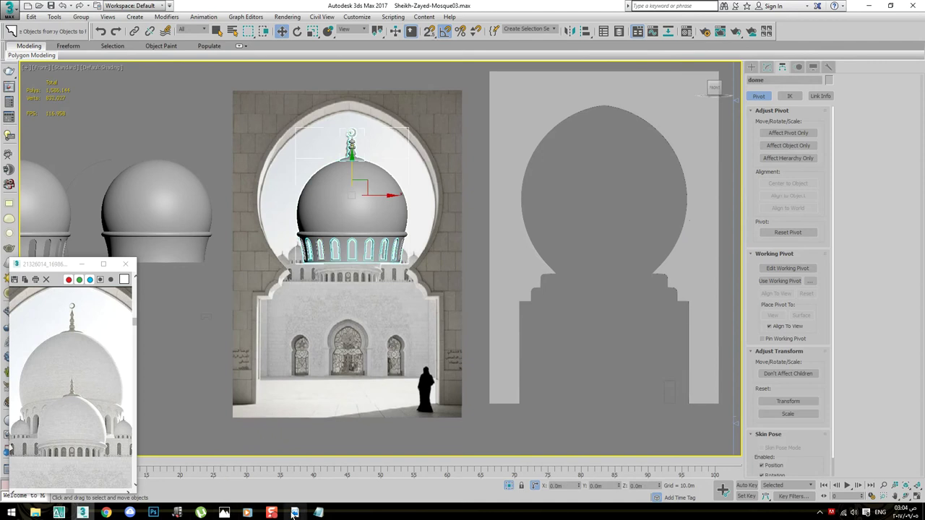
pyautogui.click(319, 512)
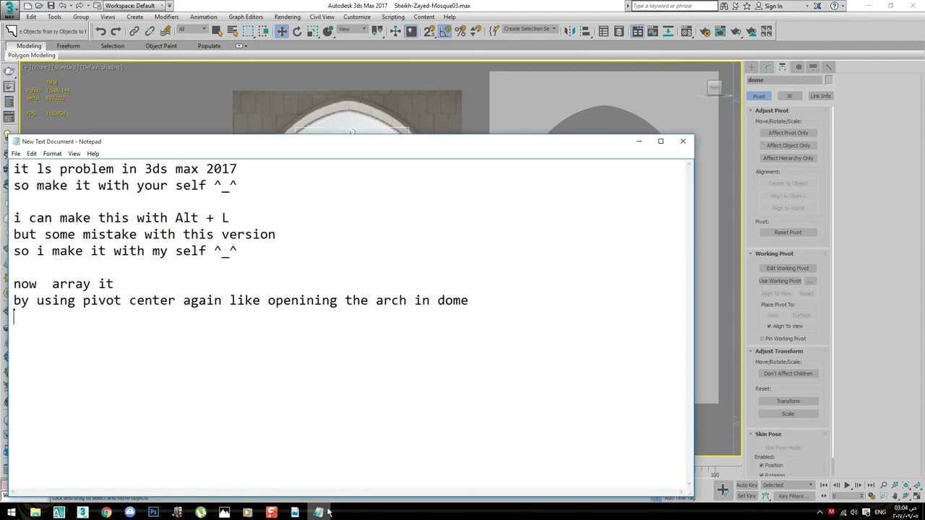
# Note 'now we have the dome ^_^' in Notepad, then hide it to view the model
pyautogui.write('now we have the dome ^_^')
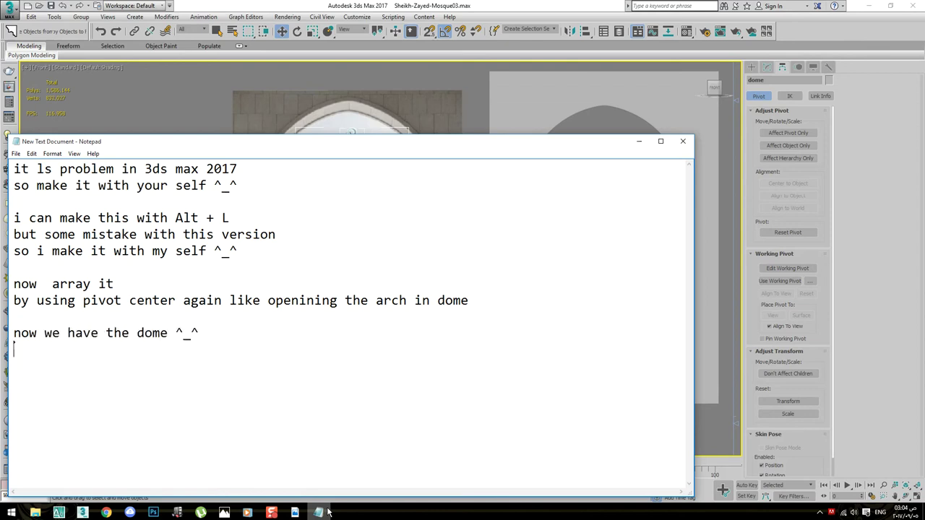
pyautogui.press('Return')
pyautogui.click(639, 141)
pyautogui.moveTo(345, 149); pyautogui.dragTo(477, 148, button='middle')
pyautogui.click(360, 376)
pyautogui.scroll(2, 496, 396)
pyautogui.scroll(1, 458, 288)
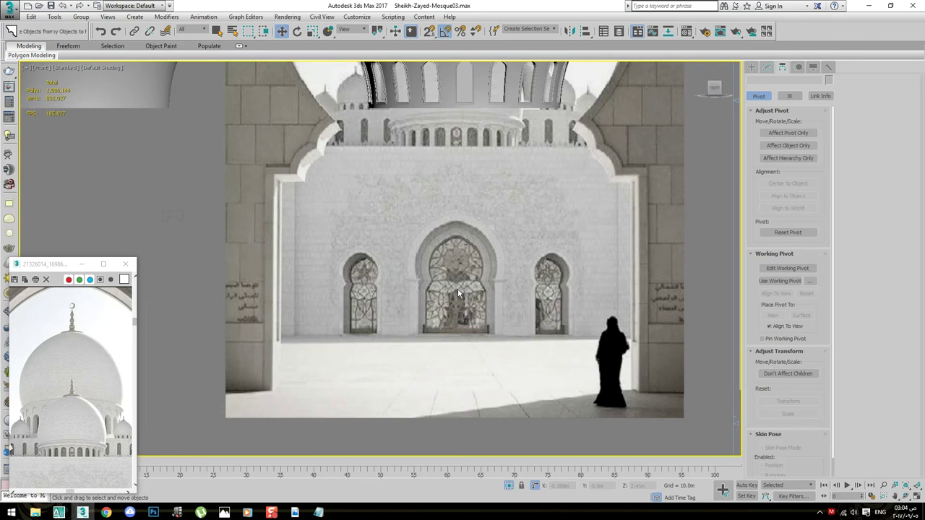
pyautogui.scroll(1, 458, 303)
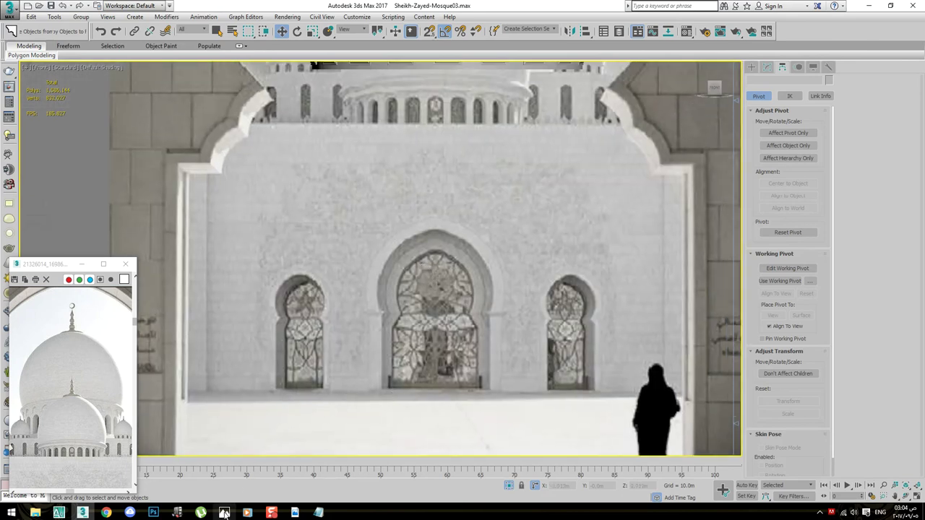
pyautogui.moveTo(318, 513)
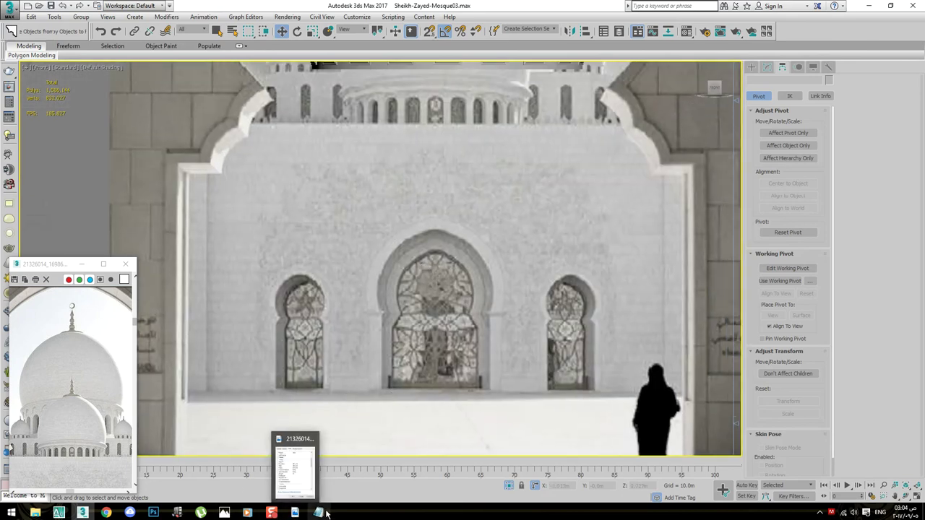
# Dock Notepad on the right half and add the note 'make this gate now'
pyautogui.click(297, 511)
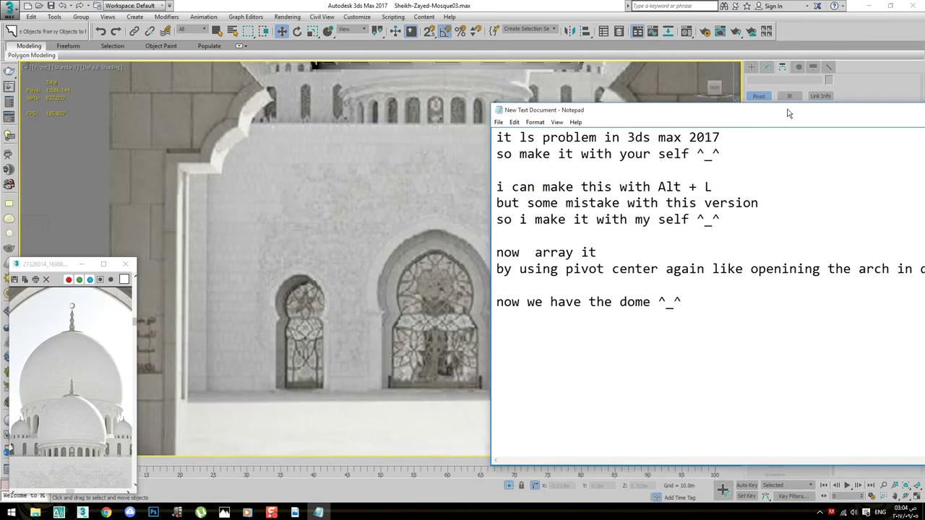
pyautogui.moveTo(301, 148); pyautogui.dragTo(924, 138)
pyautogui.moveTo(460, 232); pyautogui.dragTo(557, 233)
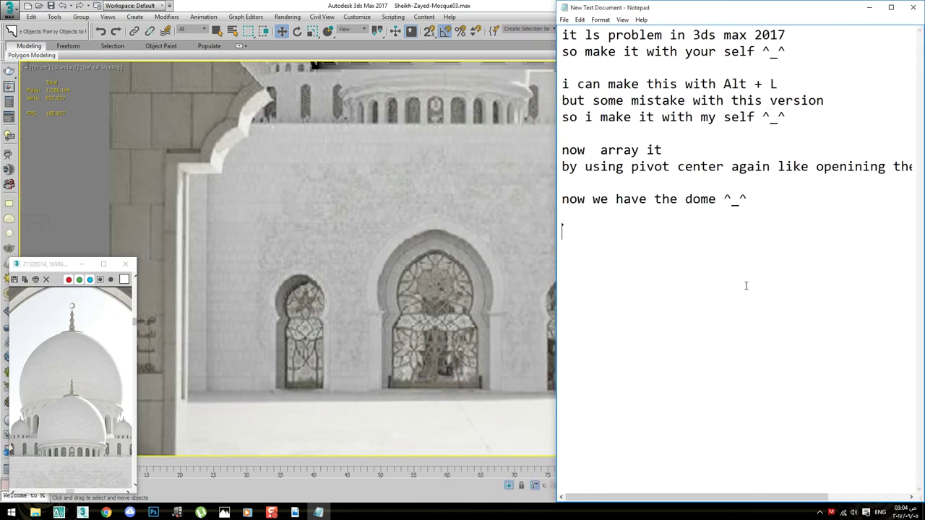
pyautogui.write('make')
pyautogui.press('BackSpace')
pyautogui.press('BackSpace')
pyautogui.write('ke this fga')
pyautogui.press('BackSpace')
pyautogui.press('BackSpace')
pyautogui.press('BackSpace')
pyautogui.write('gate now')
pyautogui.click(870, 7)
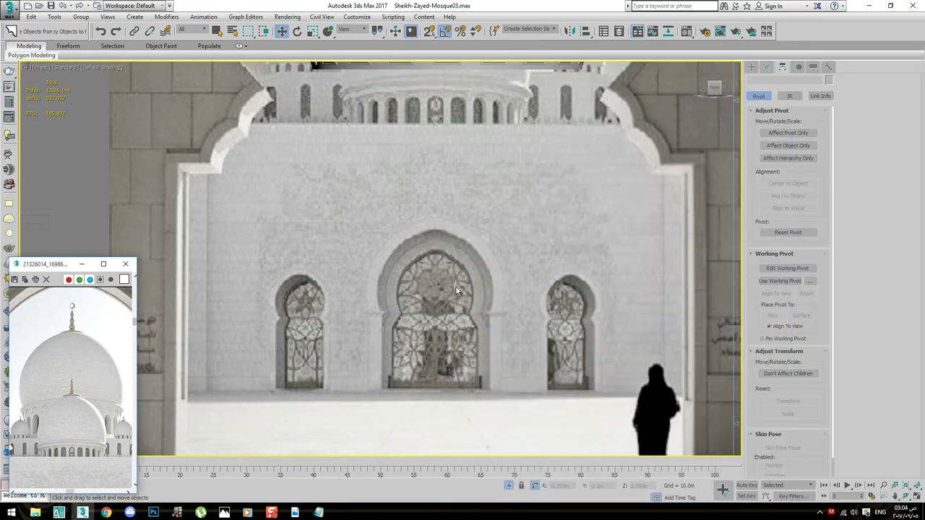
pyautogui.scroll(2, 334, 351)
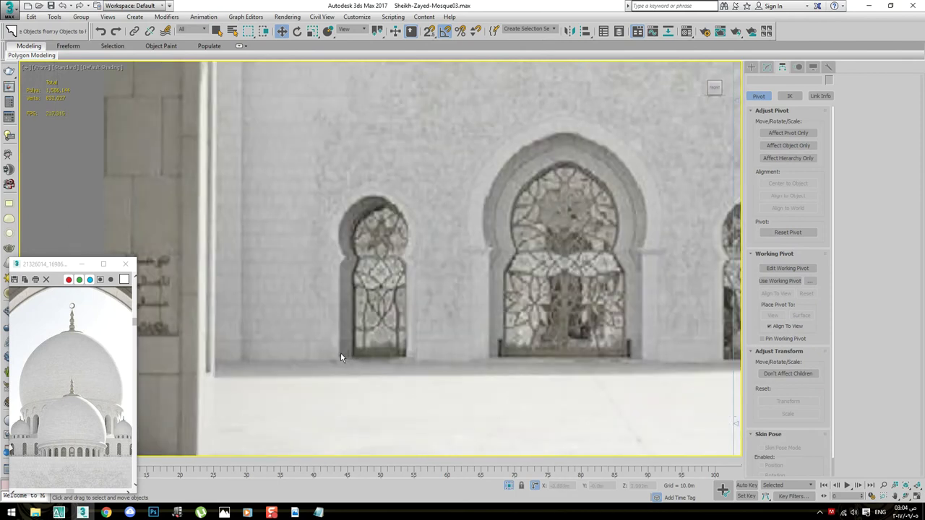
pyautogui.scroll(3, 340, 352)
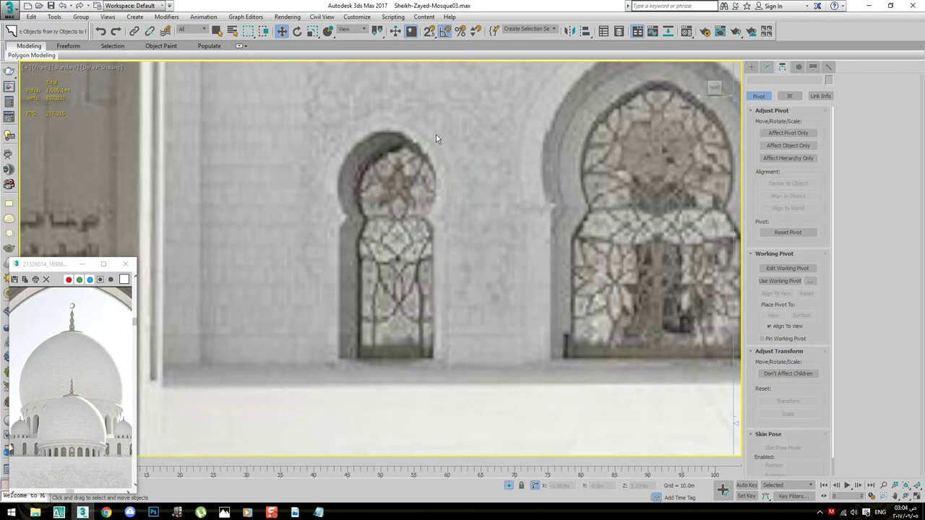
pyautogui.scroll(-5, 435, 138)
pyautogui.scroll(-1, 372, 331)
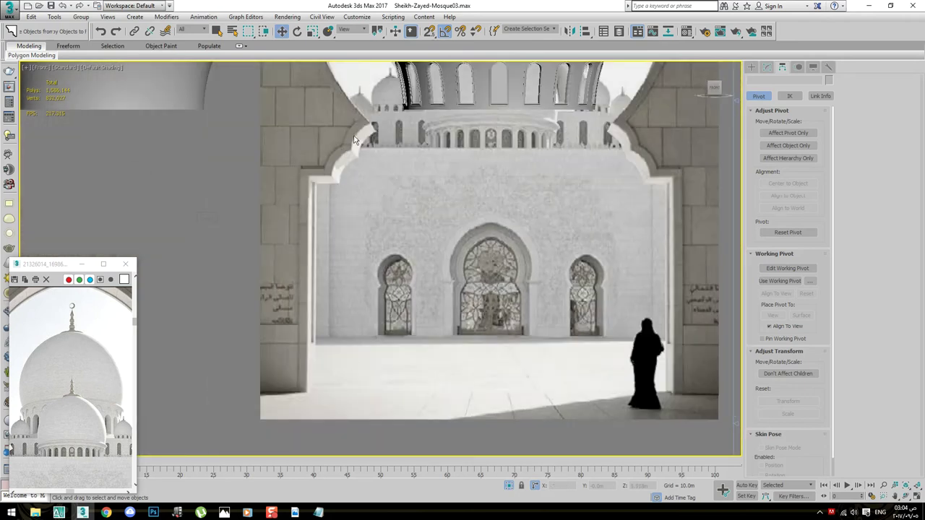
pyautogui.moveTo(354, 138); pyautogui.dragTo(345, 203, button='middle')
pyautogui.scroll(2, 433, 310)
pyautogui.scroll(3, 304, 345)
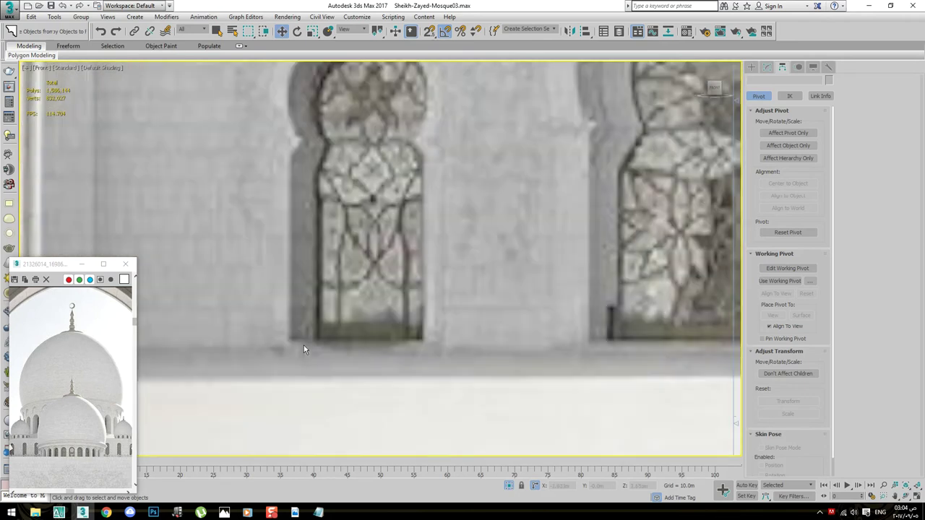
pyautogui.moveTo(303, 346); pyautogui.dragTo(340, 371, button='middle')
pyautogui.scroll(-5, 571, 107)
pyautogui.scroll(-3, 570, 109)
pyautogui.scroll(1, 499, 188)
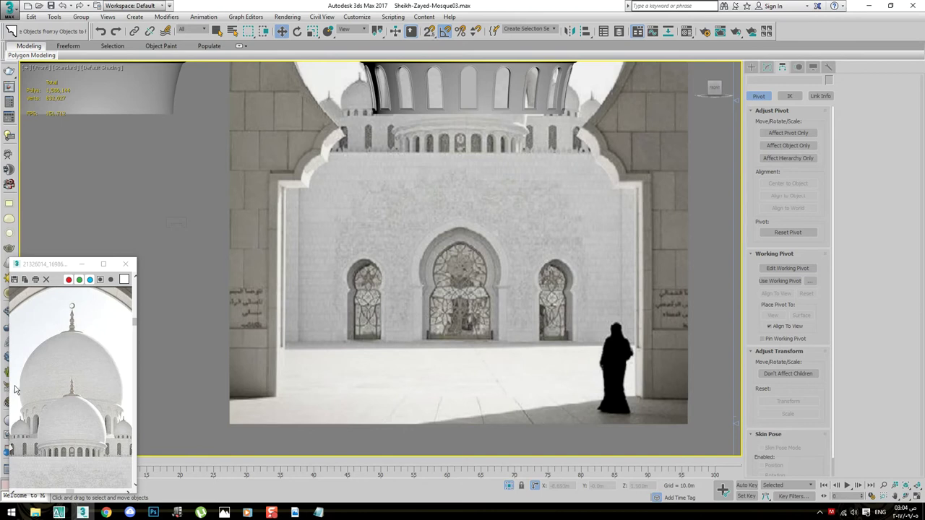
pyautogui.scroll(-3, 85, 409)
pyautogui.scroll(-1, 86, 404)
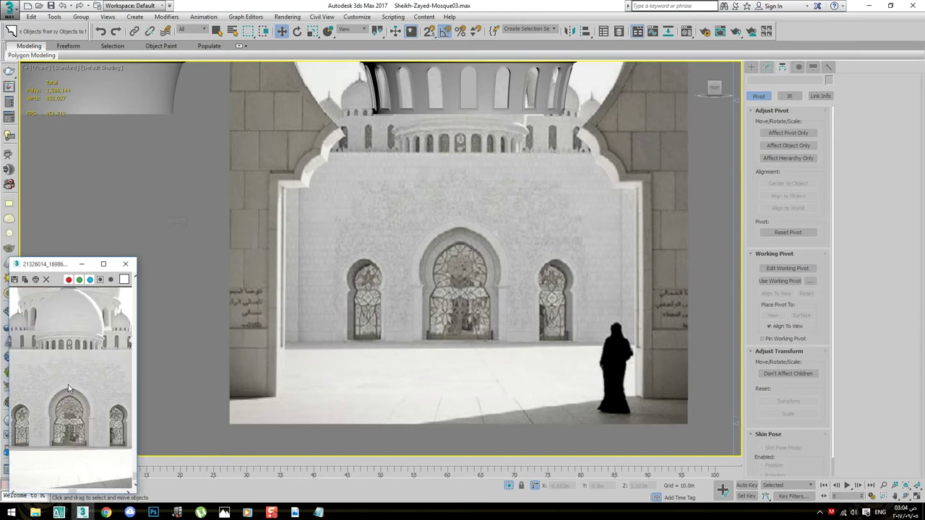
pyautogui.scroll(1, 405, 286)
pyautogui.scroll(1, 441, 240)
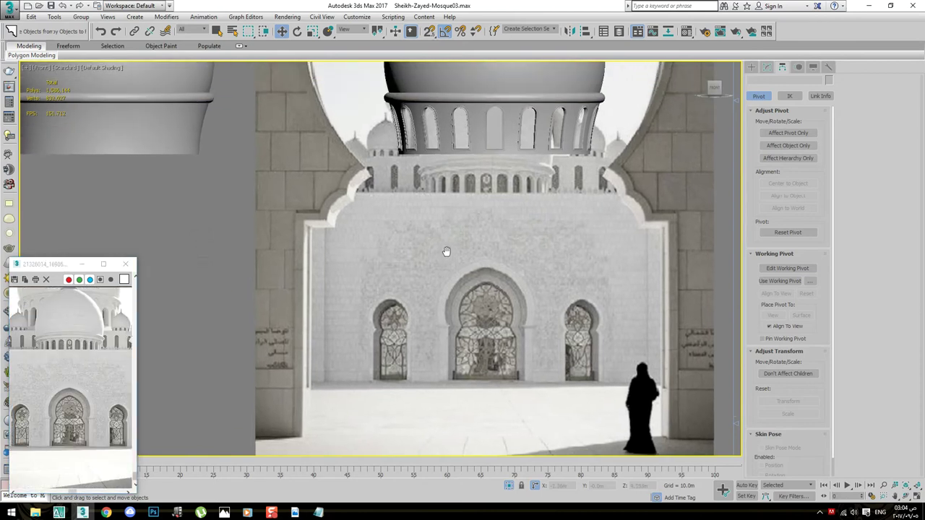
pyautogui.scroll(3, 447, 324)
pyautogui.moveTo(376, 334)
pyautogui.mouseDown(button='middle')
pyautogui.moveTo(402, 336)
pyautogui.moveTo(397, 328)
pyautogui.mouseUp(button='middle')
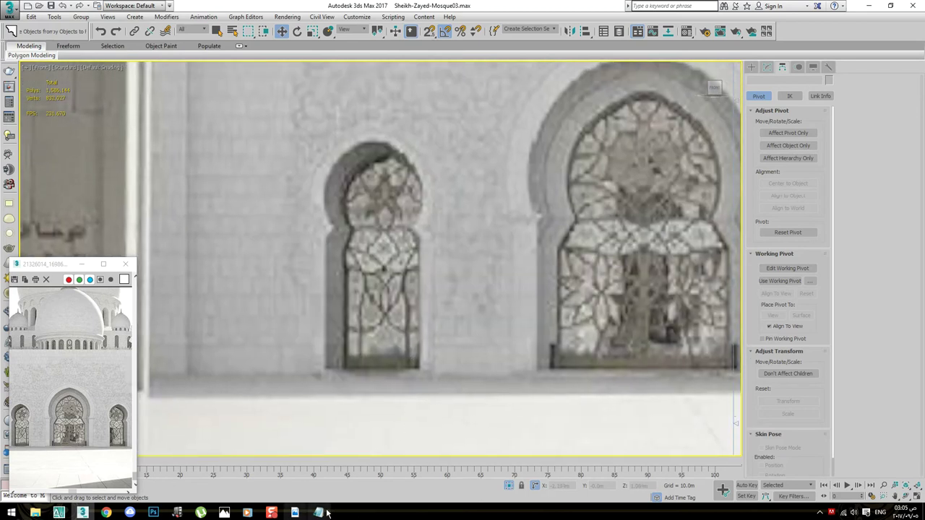
# Note in Notepad: 'make with this dimention in the pic and then we will scale it like real', 'just for now to make it like this photo'
pyautogui.click(319, 512)
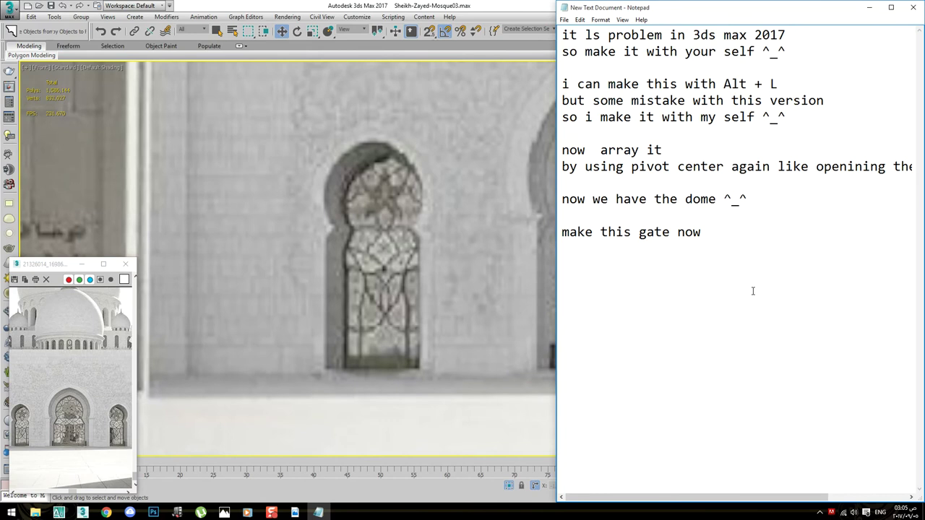
pyautogui.write('make w')
pyautogui.write('ith this ')
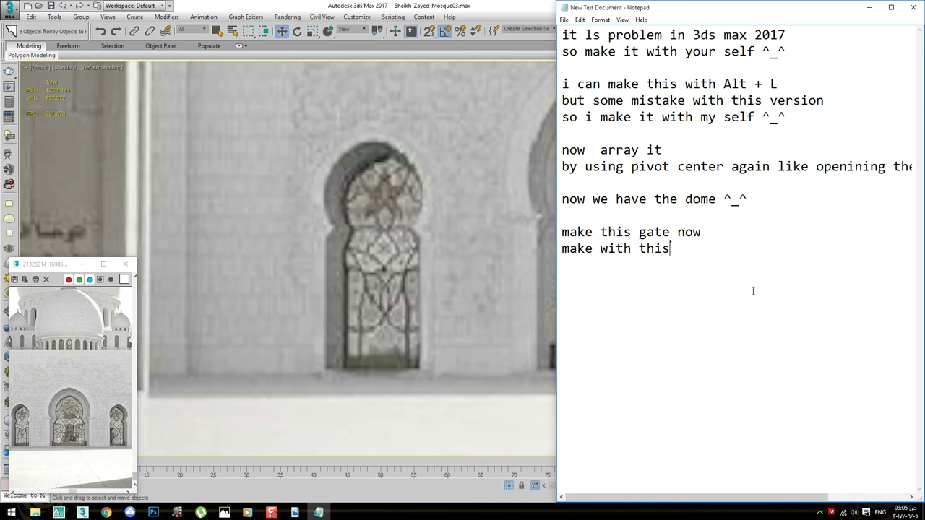
pyautogui.write('dimention in th e')
pyautogui.press('BackSpace')
pyautogui.press('BackSpace')
pyautogui.write('e pic ')
pyautogui.write('and then w')
pyautogui.press('BackSpace')
pyautogui.write('e willa')
pyautogui.press('BackSpace')
pyautogui.press('BackSpace')
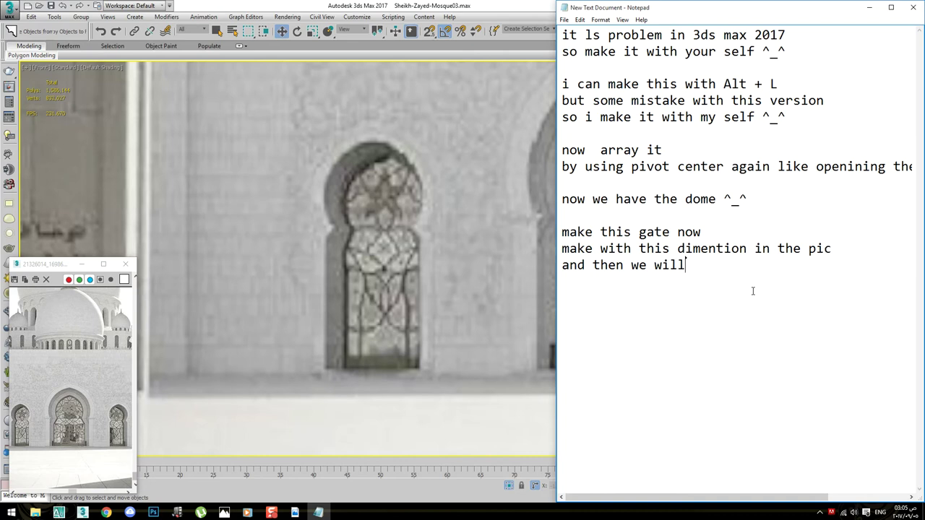
pyautogui.write('scale it ')
pyautogui.write('like real')
pyautogui.press('Return')
pyautogui.write('just for now to make it l')
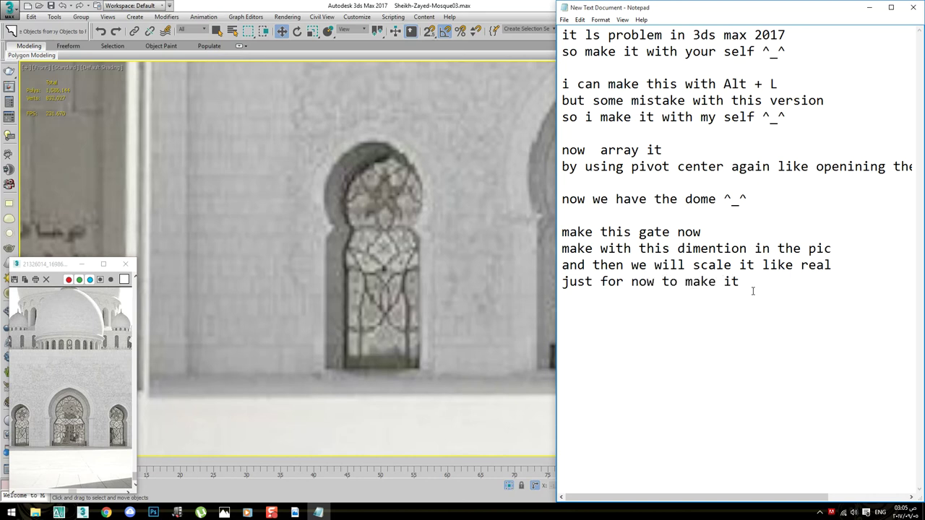
pyautogui.write('ik')
pyautogui.write('e this photo')
pyautogui.click(869, 8)
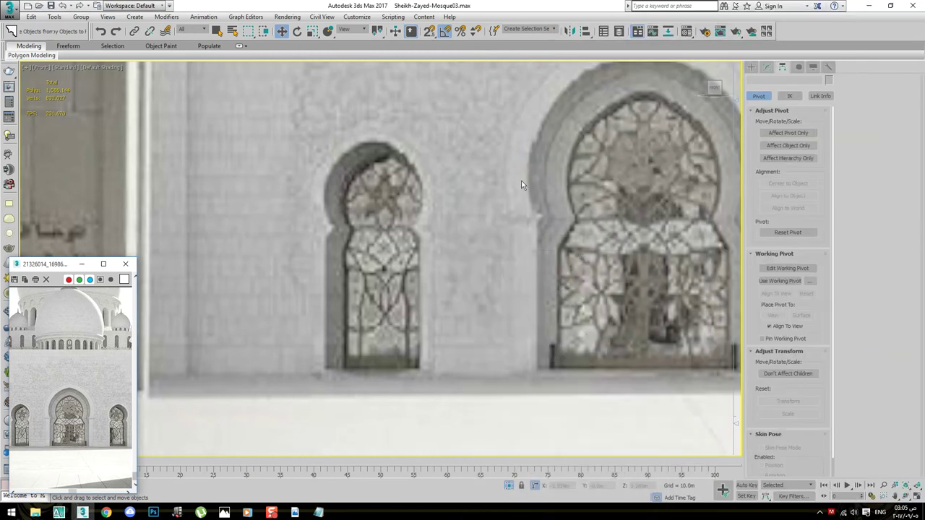
# Start a Line spline at the small arched window's bottom-left corner and trace up its left edge
pyautogui.scroll(2, 457, 294)
pyautogui.moveTo(429, 230); pyautogui.dragTo(432, 311, button='middle')
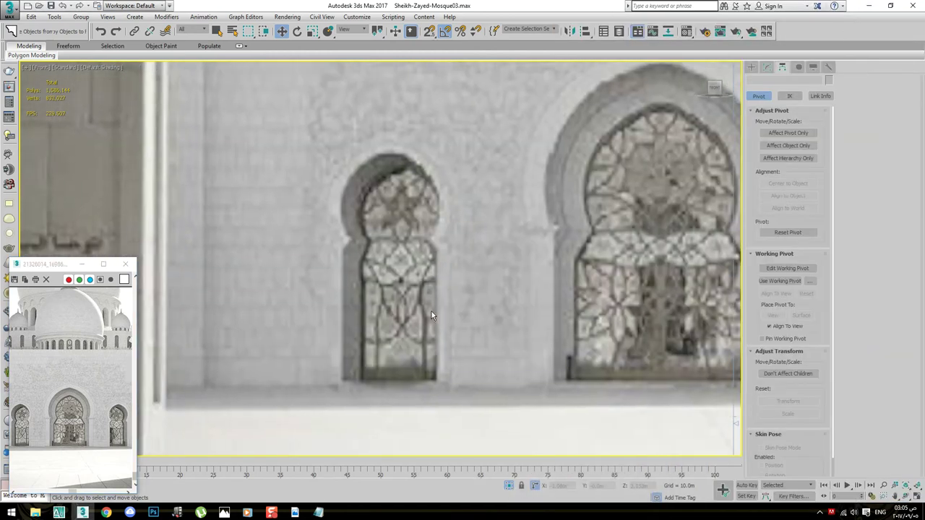
pyautogui.rightClick(430, 309)
pyautogui.click(442, 275)
pyautogui.scroll(2, 376, 372)
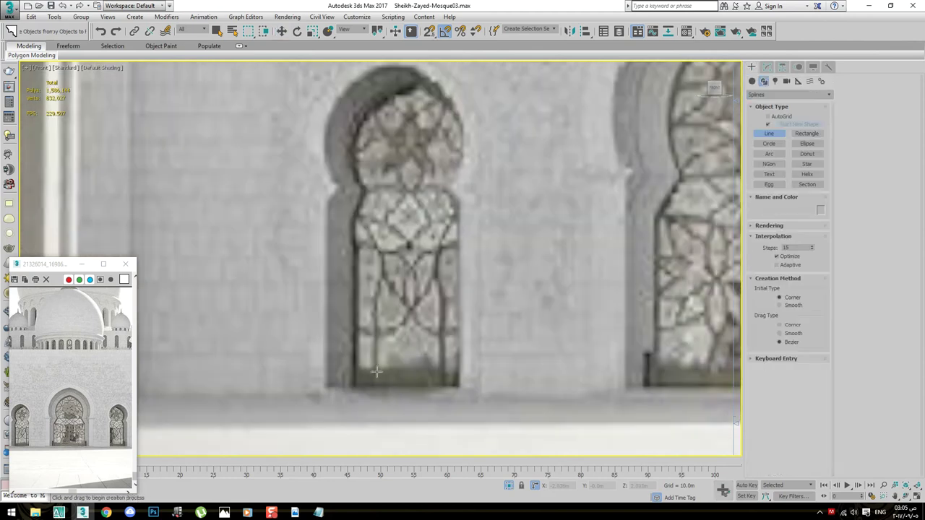
pyautogui.click(327, 388)
pyautogui.click(326, 209)
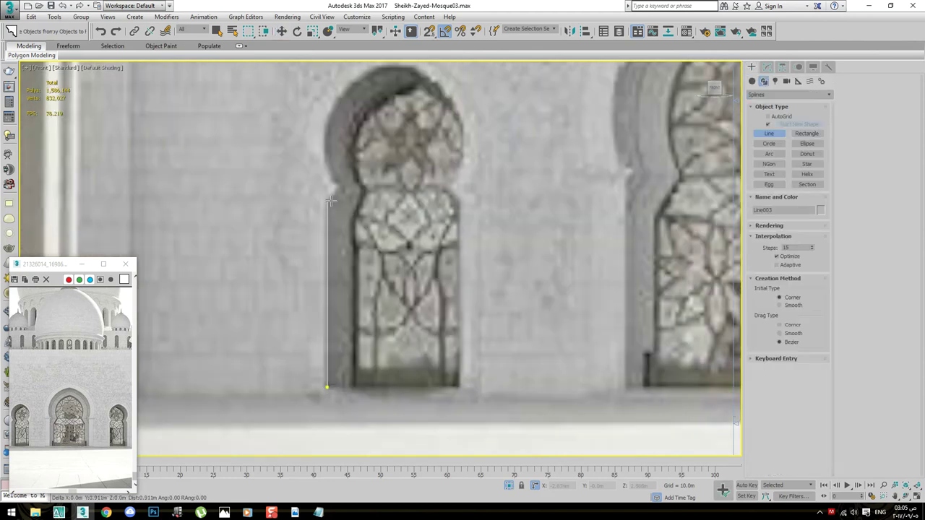
pyautogui.scroll(2, 338, 197)
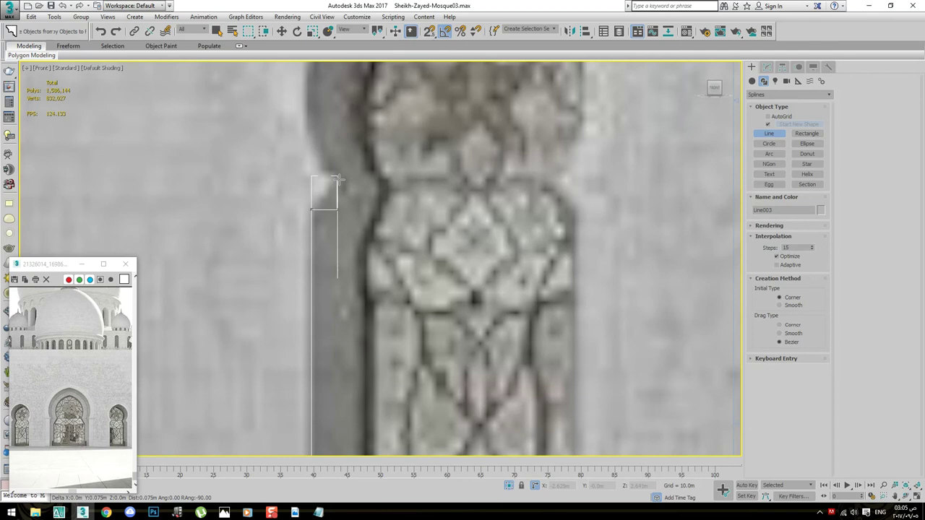
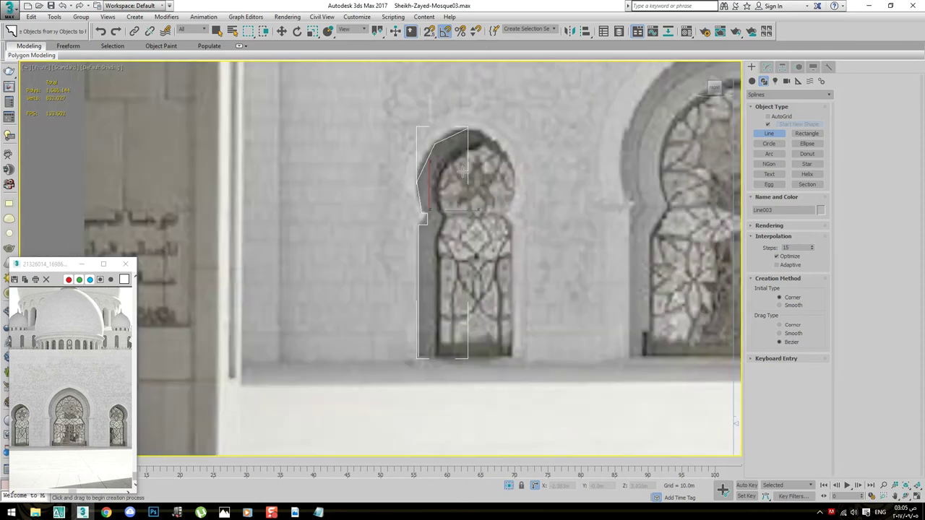
# Frame the window arch outline down to its bottom and exit the line's vertex editing
pyautogui.scroll(-3, 460, 207)
pyautogui.scroll(3, 447, 263)
pyautogui.press('1')
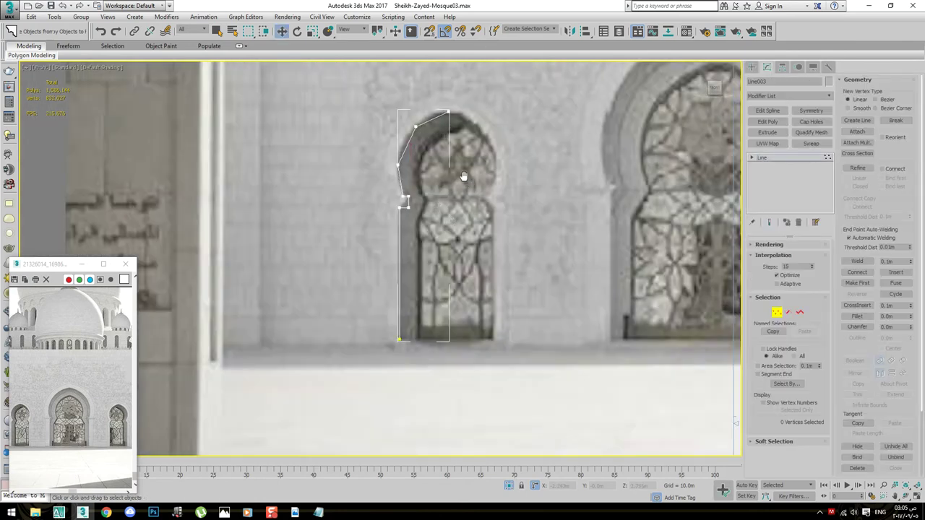
pyautogui.scroll(4, 390, 198)
pyautogui.scroll(-3, 428, 173)
pyautogui.scroll(2, 419, 236)
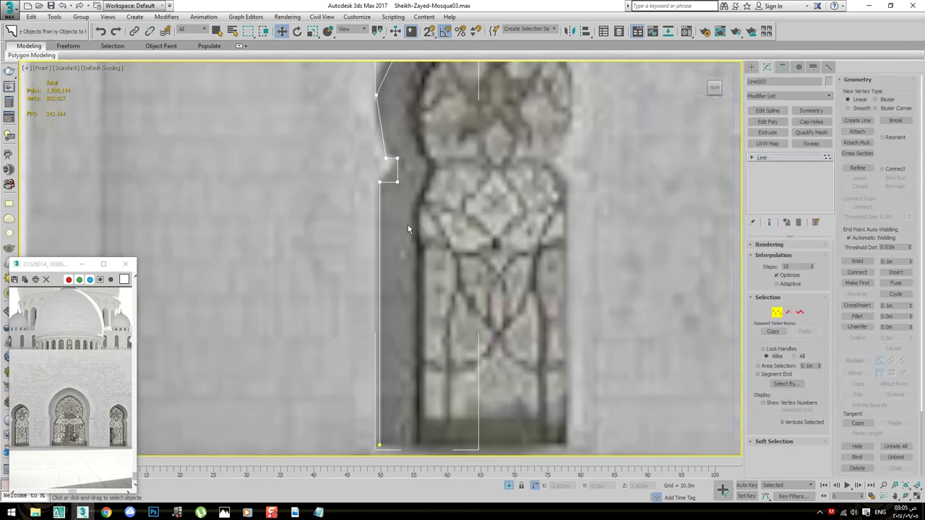
pyautogui.scroll(-3, 408, 224)
pyautogui.moveTo(407, 258); pyautogui.dragTo(407, 279, button='middle')
pyautogui.scroll(-3, 407, 279)
pyautogui.scroll(4, 392, 308)
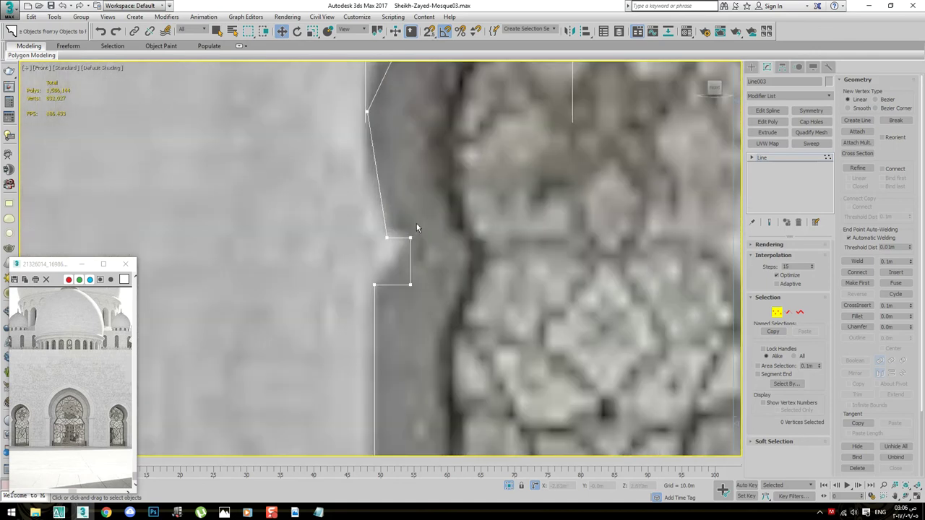
pyautogui.moveTo(437, 190)
pyautogui.mouseDown(button='middle')
pyautogui.moveTo(459, 165)
pyautogui.moveTo(402, 244)
pyautogui.mouseUp(button='middle')
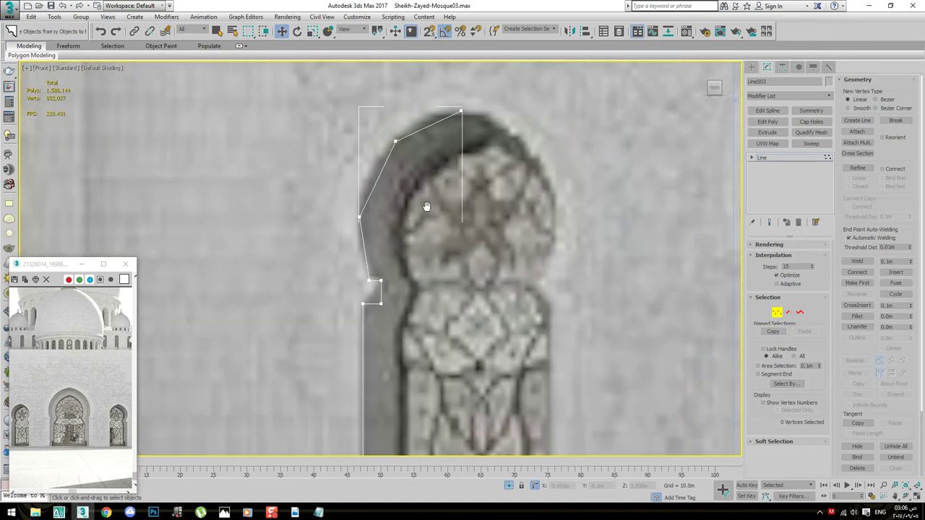
pyautogui.click(790, 159)
# Draw an arc from the outline's notch endpoint to its top endpoint, bulged to the arch curve
pyautogui.rightClick(427, 276)
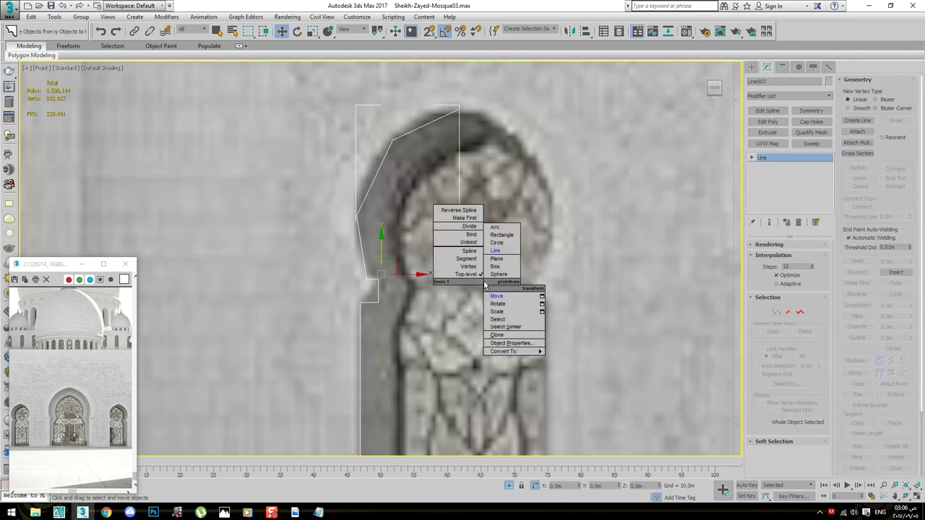
pyautogui.click(499, 233)
pyautogui.moveTo(369, 279); pyautogui.dragTo(458, 110)
pyautogui.click(371, 160)
pyautogui.press('w')
pyautogui.click(767, 67)
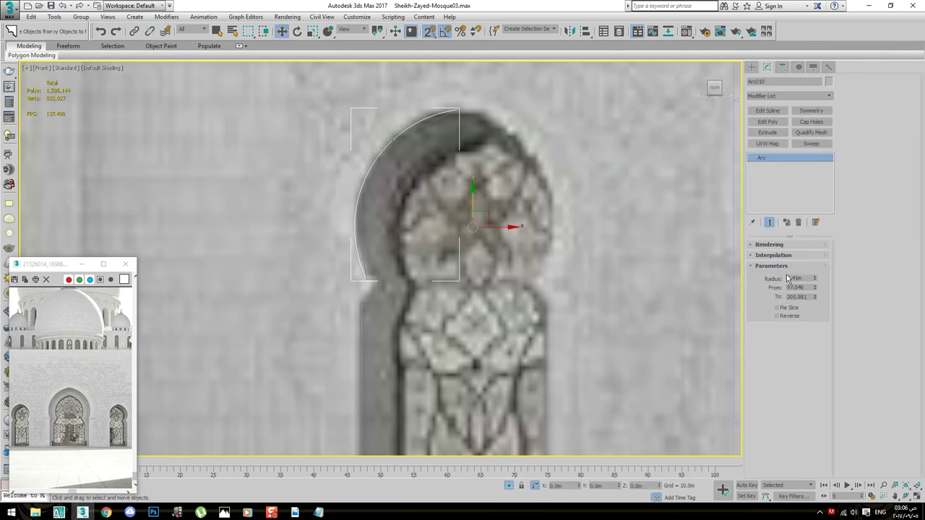
# Add an Edit Spline modifier to the arc and attach the straight arch outline
pyautogui.click(781, 245)
pyautogui.click(781, 246)
pyautogui.click(781, 255)
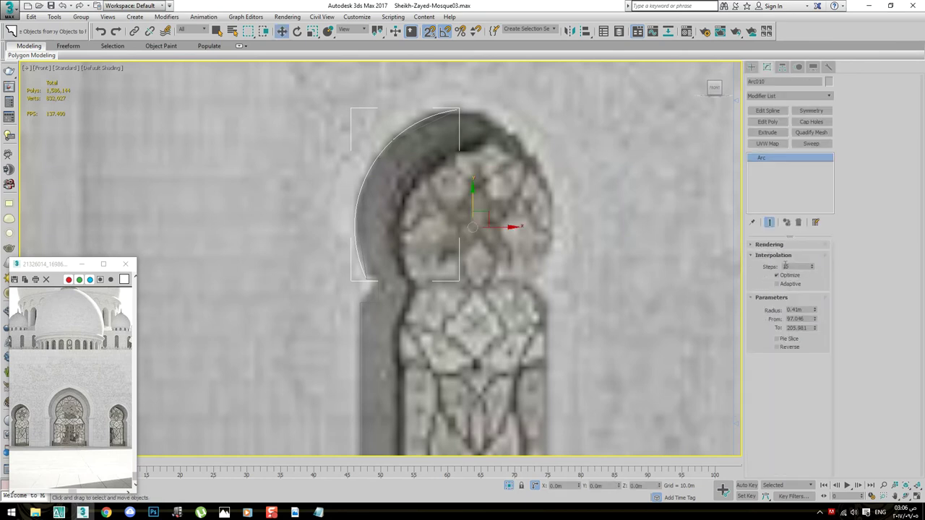
pyautogui.click(768, 111)
pyautogui.click(858, 131)
pyautogui.click(365, 318)
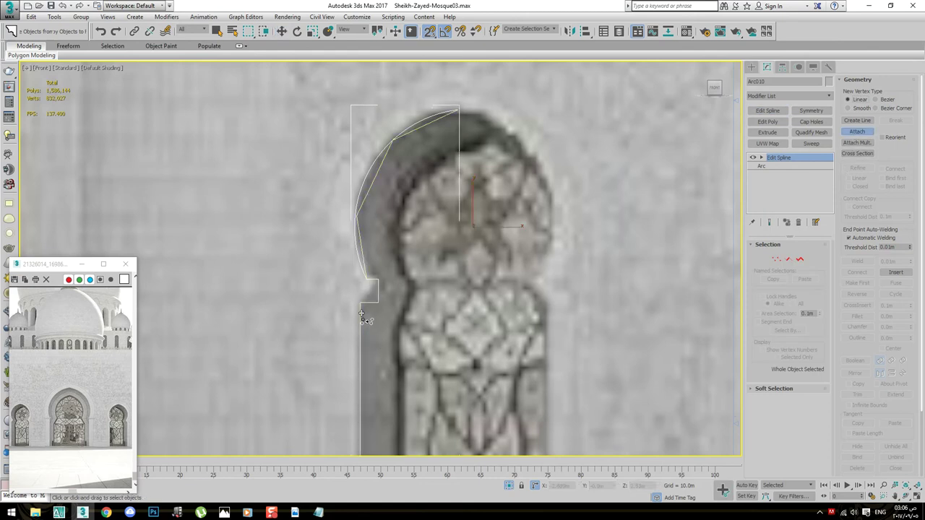
# Select the arc segments, then the notch-corner vertices, and weld them
pyautogui.moveTo(409, 254); pyautogui.dragTo(425, 234, button='middle')
pyautogui.press('2')
pyautogui.press('w')
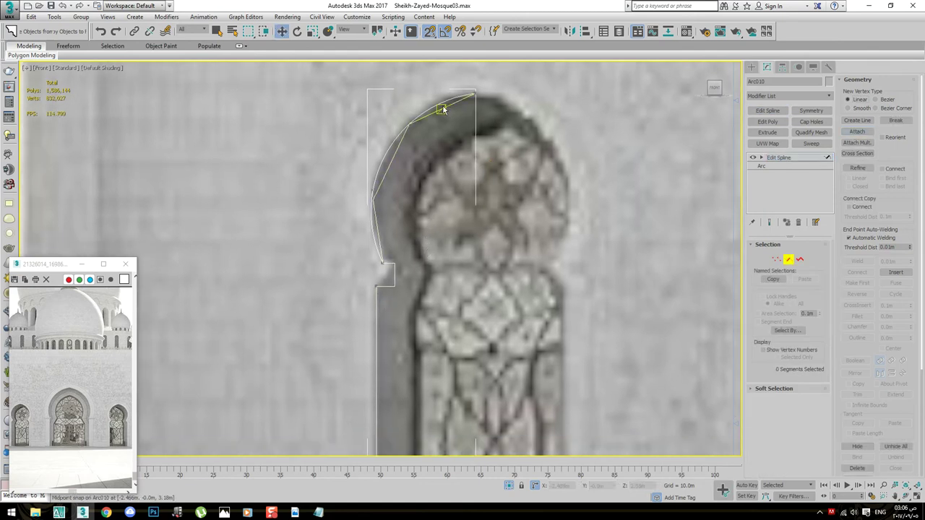
pyautogui.click(447, 107)
pyautogui.keyDown('ctrl'); pyautogui.click(393, 160); pyautogui.keyUp('ctrl')
pyautogui.scroll(1, 378, 237)
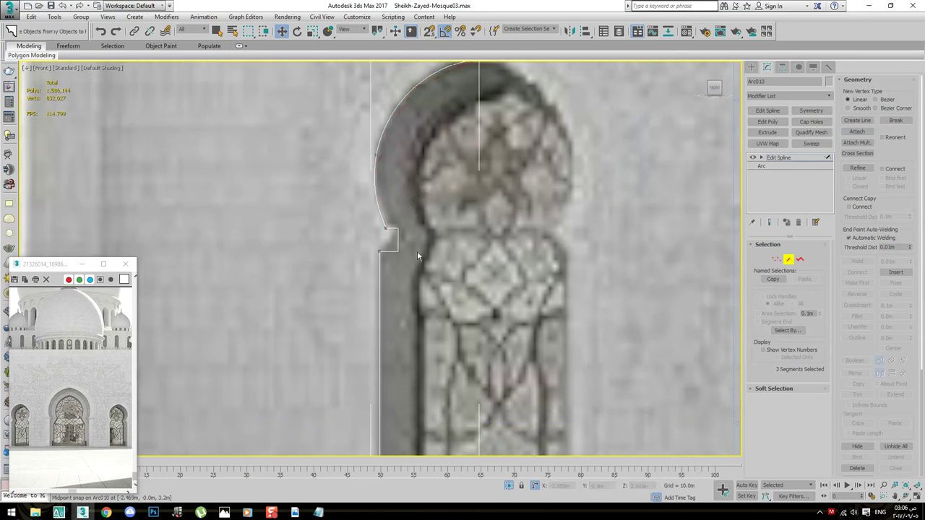
pyautogui.scroll(3, 417, 251)
pyautogui.scroll(2, 410, 142)
pyautogui.press('1')
pyautogui.click(349, 180)
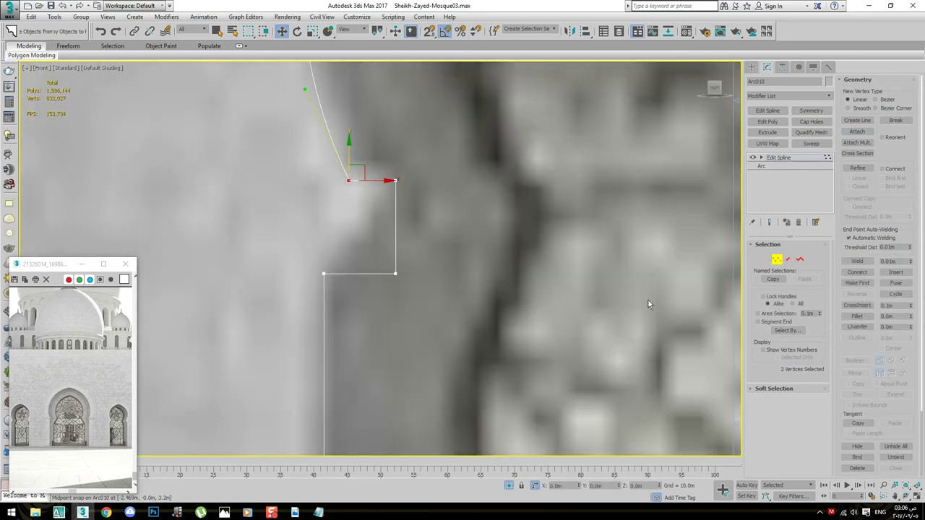
pyautogui.click(857, 261)
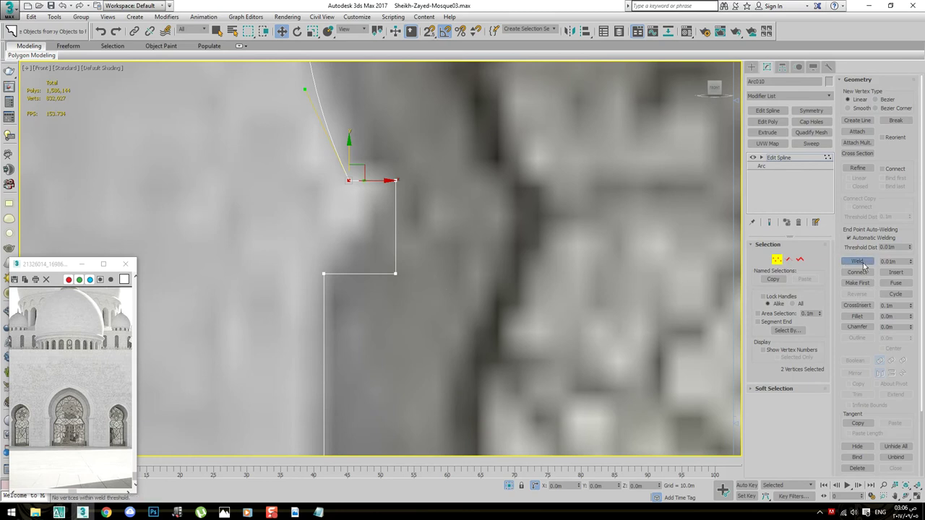
# Inspect the corner in top and wireframe views, then weld the arc's end vertex to the outline corner
pyautogui.scroll(3, 348, 193)
pyautogui.click(348, 193)
pyautogui.scroll(5, 346, 172)
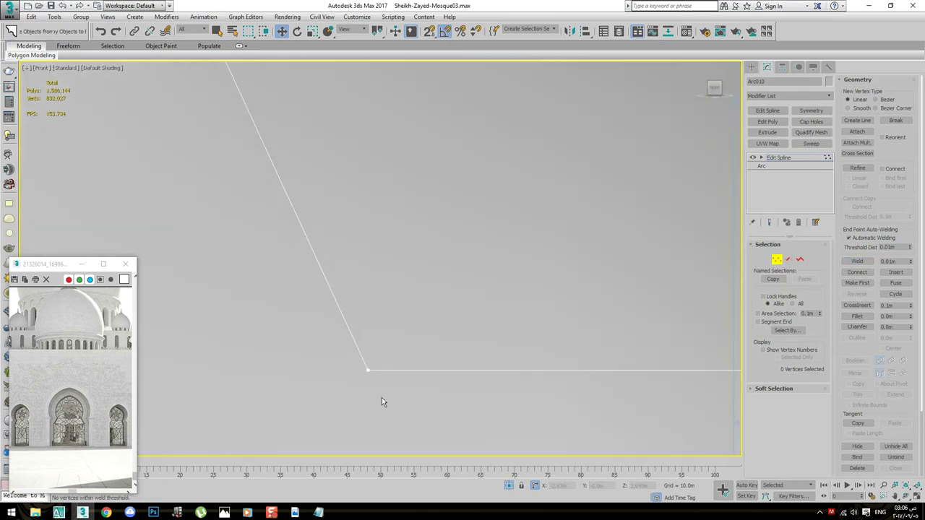
pyautogui.press('t')
pyautogui.scroll(-3, 428, 287)
pyautogui.scroll(-3, 411, 262)
pyautogui.press('F3')
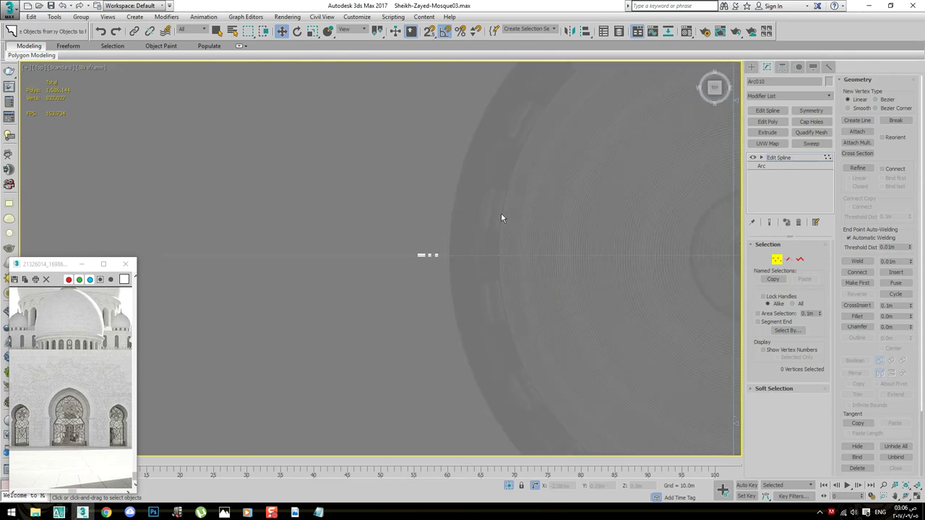
pyautogui.press('f')
pyautogui.press('F3')
pyautogui.scroll(4, 366, 239)
pyautogui.click(367, 219)
pyautogui.scroll(3, 355, 244)
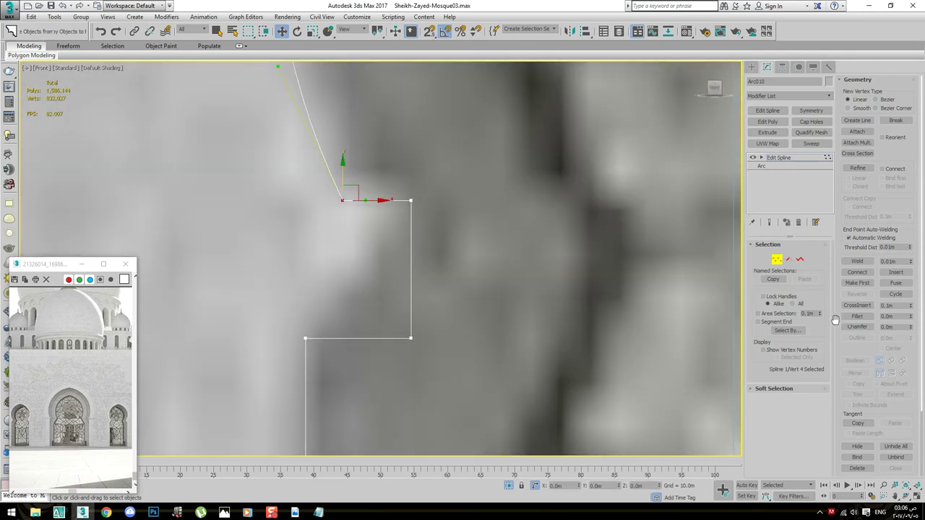
pyautogui.click(846, 263)
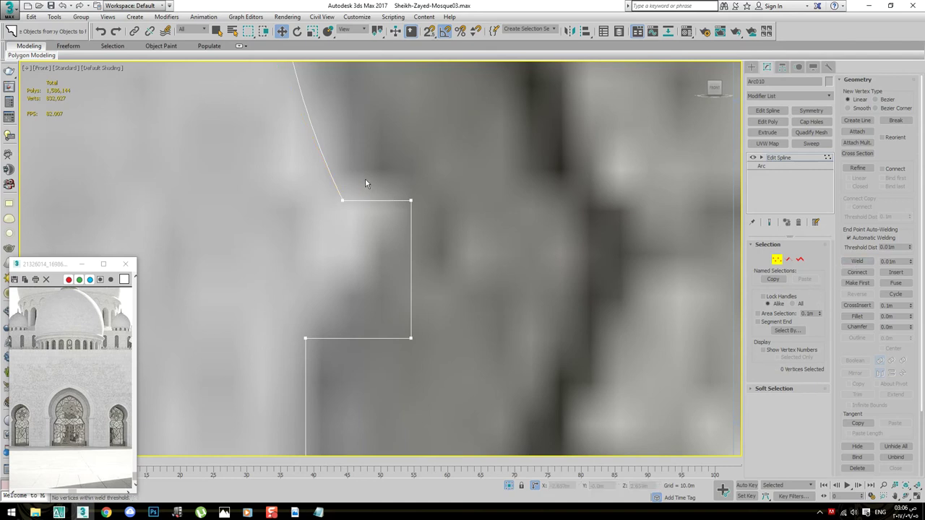
# Box-select the notch-corner vertices again, then clear the selection and pan to the notch corner
pyautogui.scroll(-3, 441, 227)
pyautogui.click(463, 238)
pyautogui.scroll(-3, 491, 250)
pyautogui.scroll(-3, 475, 253)
pyautogui.scroll(4, 555, 291)
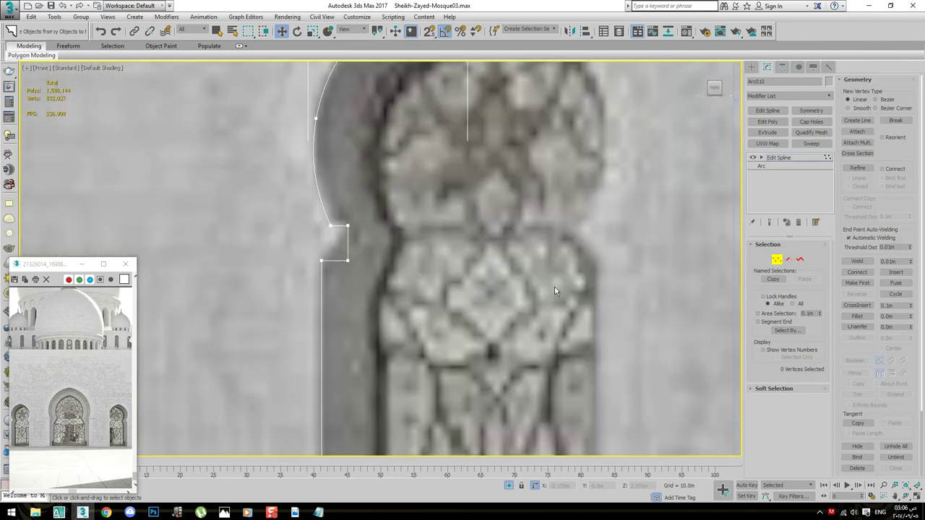
pyautogui.scroll(3, 380, 253)
pyautogui.moveTo(296, 253); pyautogui.dragTo(340, 282)
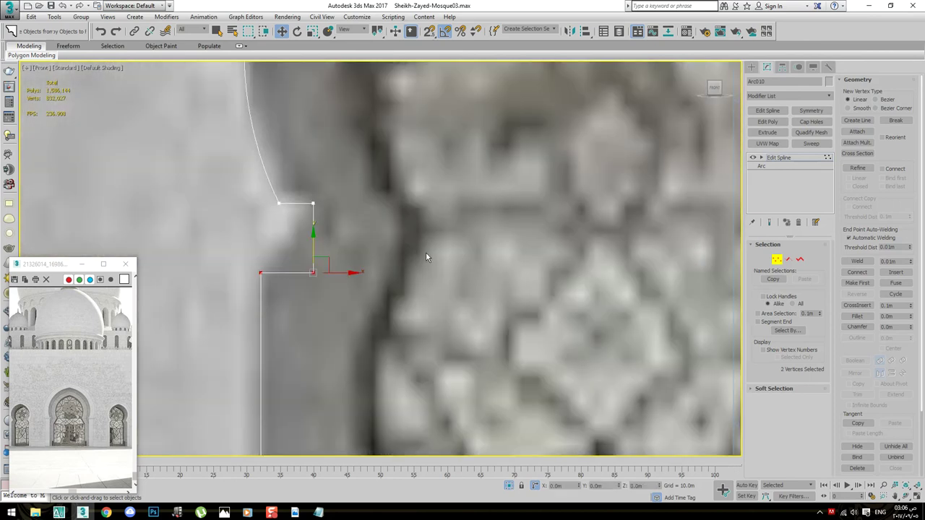
pyautogui.scroll(-3, 426, 253)
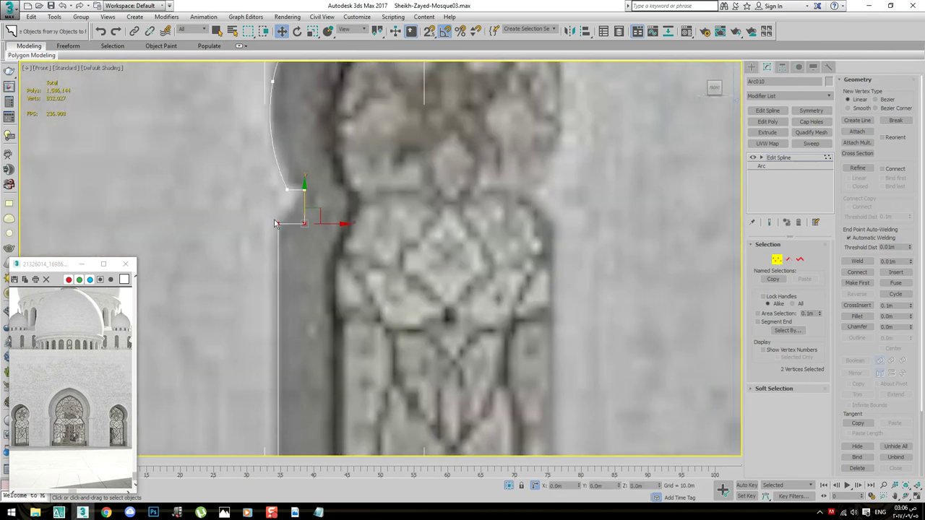
pyautogui.scroll(-2, 325, 228)
pyautogui.scroll(2, 57, 450)
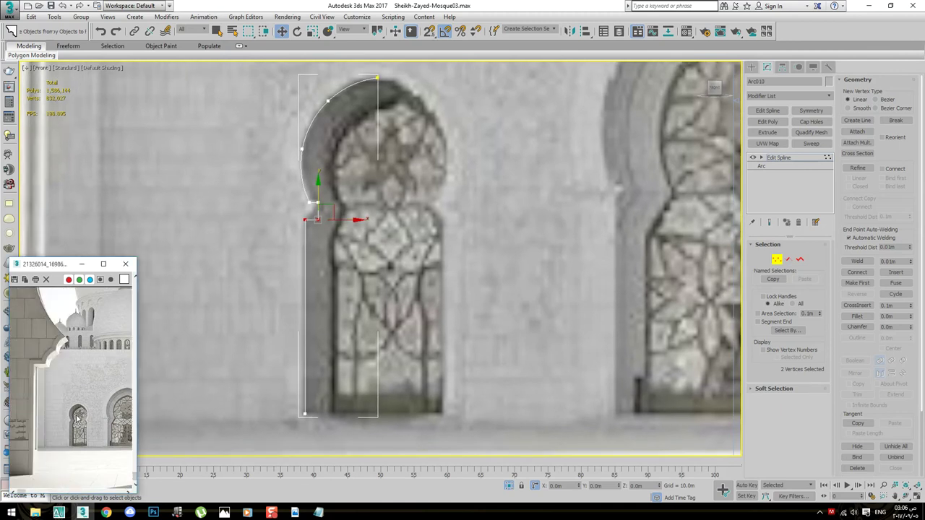
pyautogui.scroll(2, 57, 450)
pyautogui.scroll(2, 418, 283)
pyautogui.click(306, 217)
pyautogui.scroll(1, 407, 255)
pyautogui.scroll(1, 408, 256)
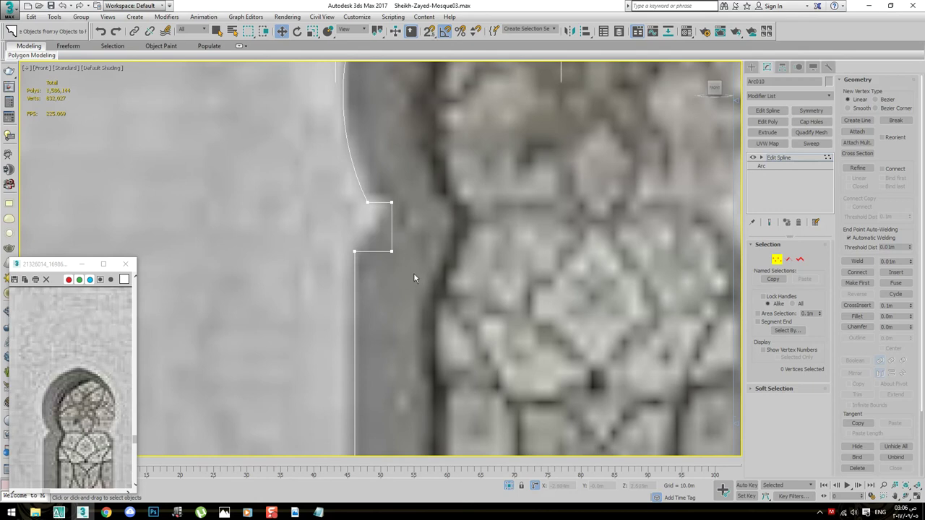
pyautogui.moveTo(414, 279); pyautogui.dragTo(466, 262, button='middle')
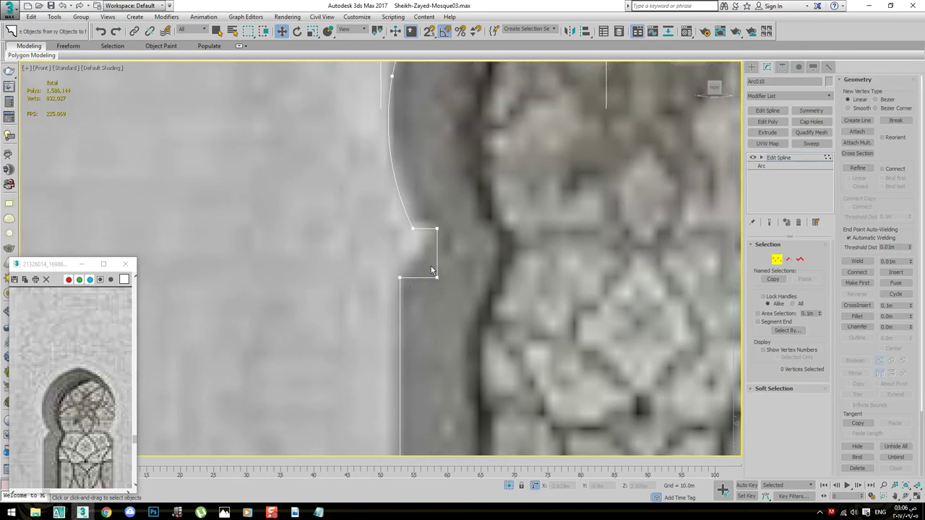
# Select the three arc segments and detach them from the outline
pyautogui.press('2')
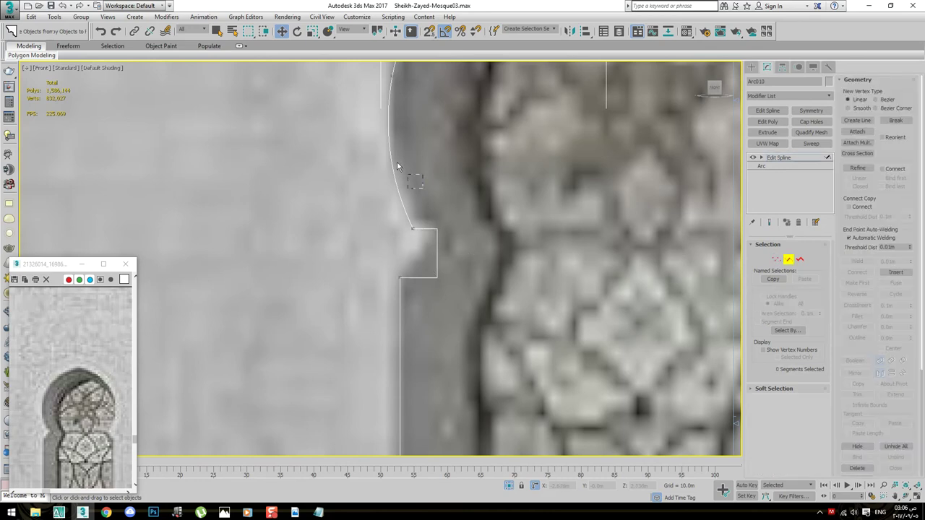
pyautogui.scroll(-2, 397, 162)
pyautogui.click(376, 289)
pyautogui.keyDown('ctrl'); pyautogui.click(394, 181); pyautogui.keyUp('ctrl')
pyautogui.keyDown('ctrl'); pyautogui.click(469, 105); pyautogui.keyUp('ctrl')
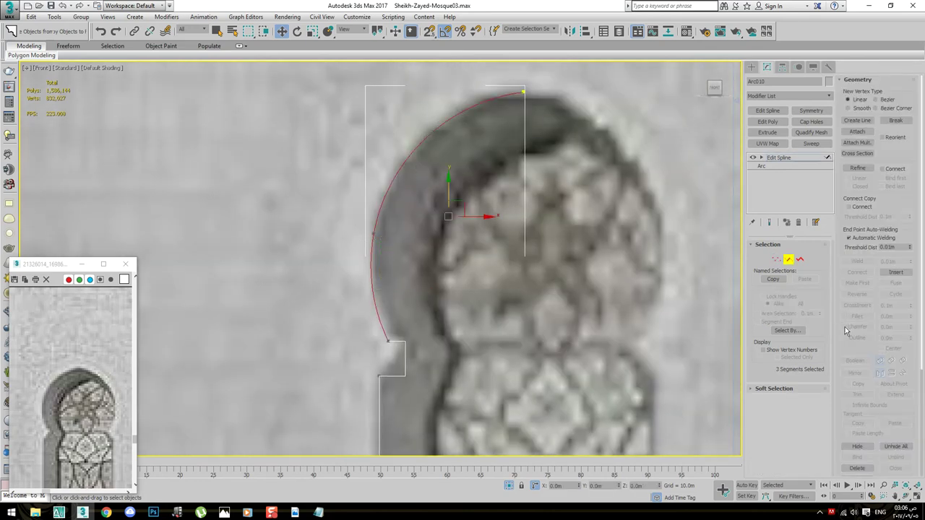
pyautogui.moveTo(847, 349); pyautogui.dragTo(848, 276)
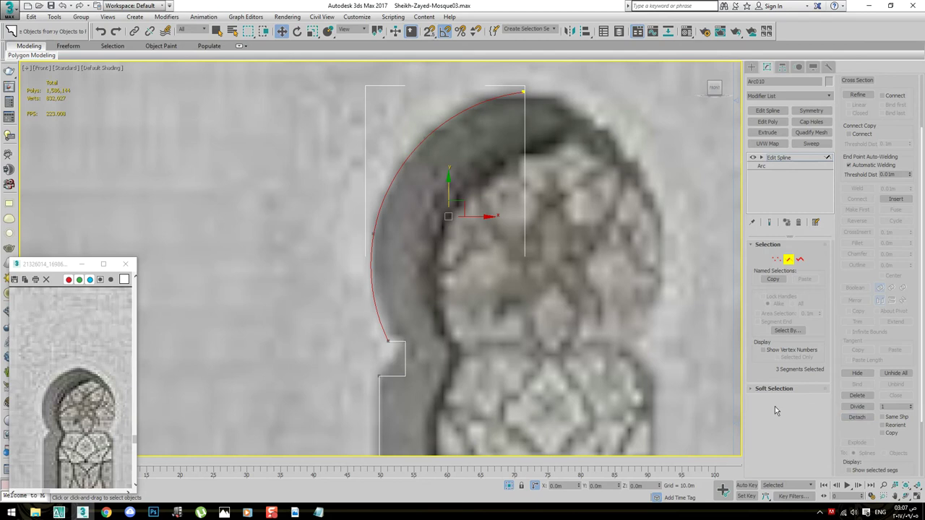
pyautogui.click(857, 417)
pyautogui.click(93, 44)
# Move a notch outline vertex up and left, then undo the move
pyautogui.scroll(3, 506, 303)
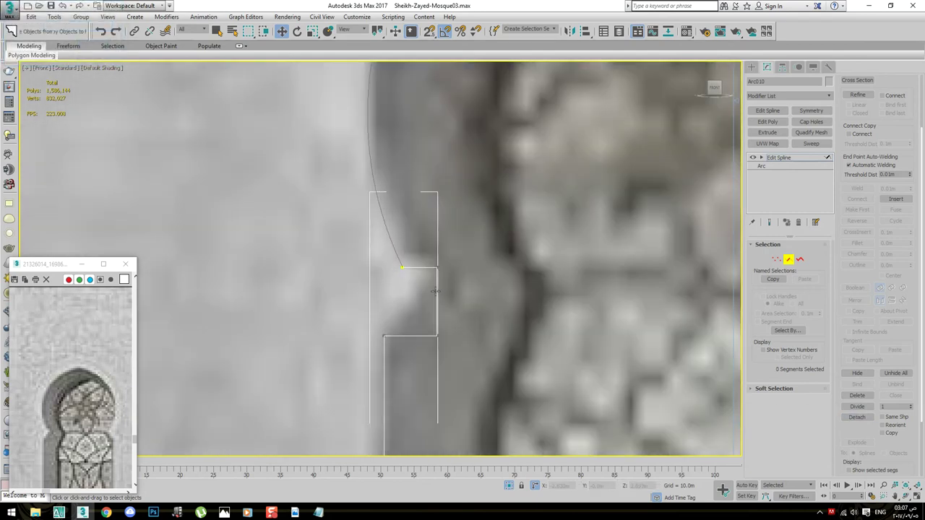
pyautogui.press('1')
pyautogui.click(436, 336)
pyautogui.moveTo(442, 326); pyautogui.dragTo(376, 266)
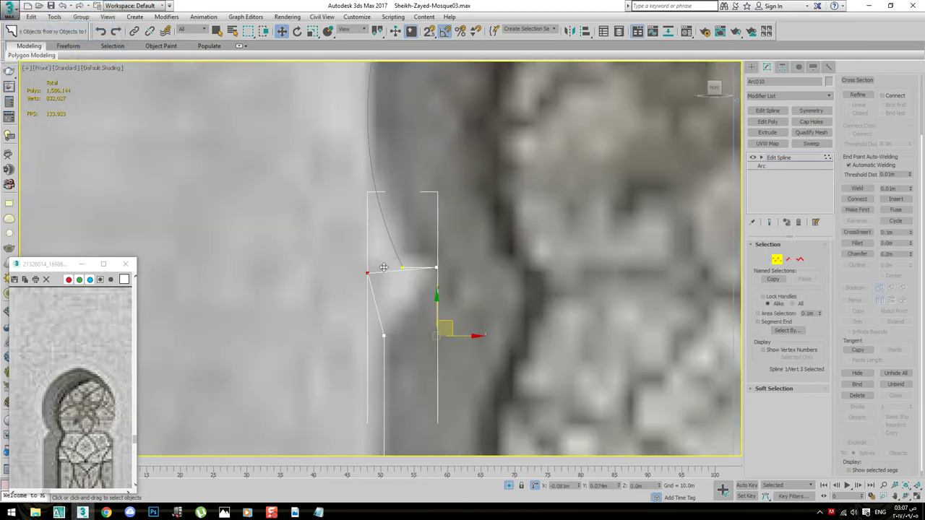
pyautogui.hotkey('ctrl', 'z')
# Add the lines 'i mestake about it' and 'fillet :P' to the Notepad notes
pyautogui.click(318, 512)
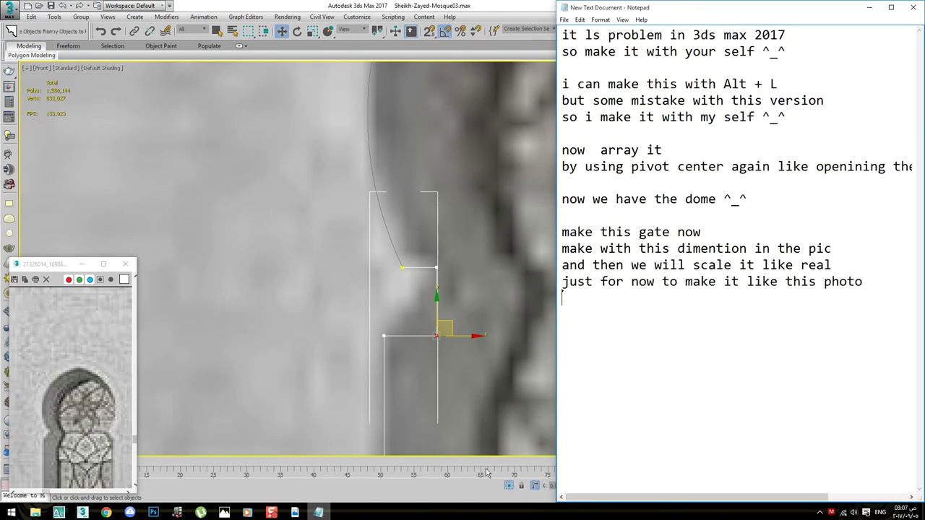
pyautogui.write('imas')
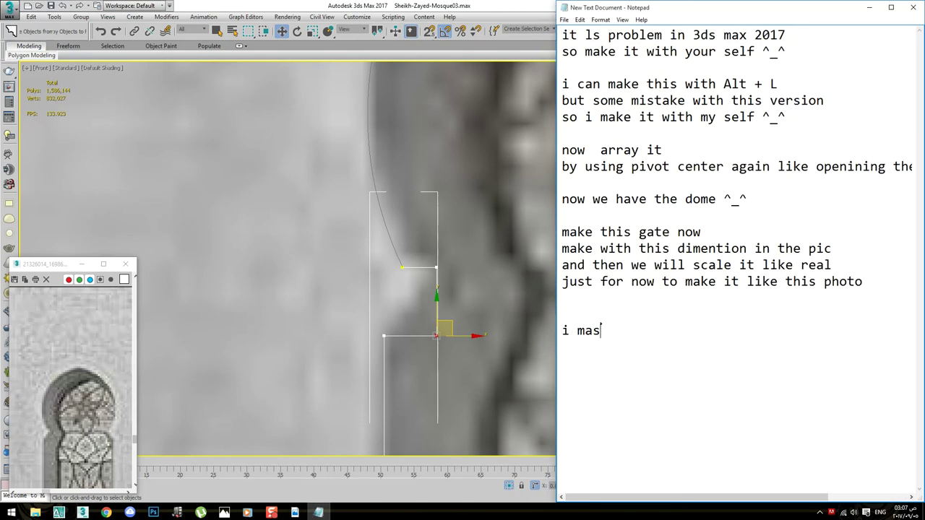
pyautogui.write('ake')
pyautogui.press('BackSpace')
pyautogui.press('BackSpace')
pyautogui.press('BackSpace')
pyautogui.press('BackSpace')
pyautogui.press('BackSpace')
pyautogui.write('estak')
pyautogui.press('BackSpace')
pyautogui.write('take about it')
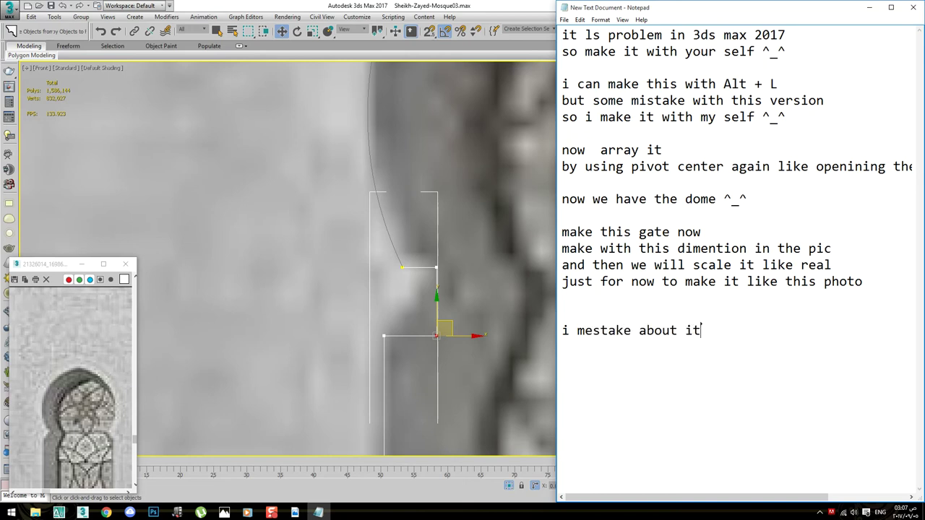
pyautogui.press('BackSpace')
pyautogui.write('illet :P')
# Snap the arc's end vertex onto the frame's horizontal edge with Endpoint snap
pyautogui.click(870, 10)
pyautogui.click(504, 352)
pyautogui.click(435, 334)
pyautogui.moveTo(449, 322); pyautogui.dragTo(388, 339)
pyautogui.press('s')
pyautogui.scroll(4, 388, 339)
pyautogui.scroll(-2, 386, 281)
pyautogui.moveTo(388, 339); pyautogui.dragTo(420, 255)
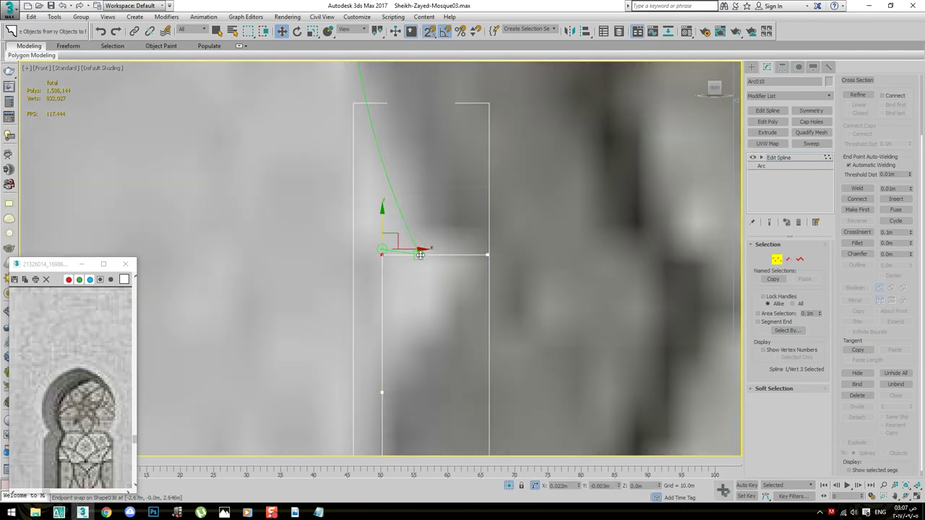
pyautogui.click(376, 304)
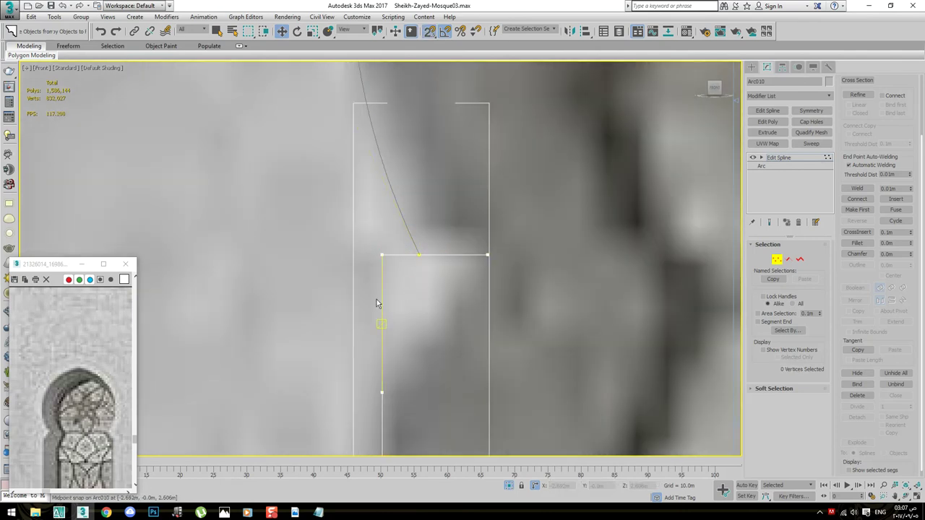
# Shift the frame's corner vertex and its edge to the right
pyautogui.click(382, 254)
pyautogui.click(419, 254)
pyautogui.click(441, 307)
pyautogui.click(488, 255)
pyautogui.moveTo(512, 258); pyautogui.dragTo(595, 258)
# Fillet the corner where the arc meets the line with a 0.093m radius
pyautogui.click(381, 254)
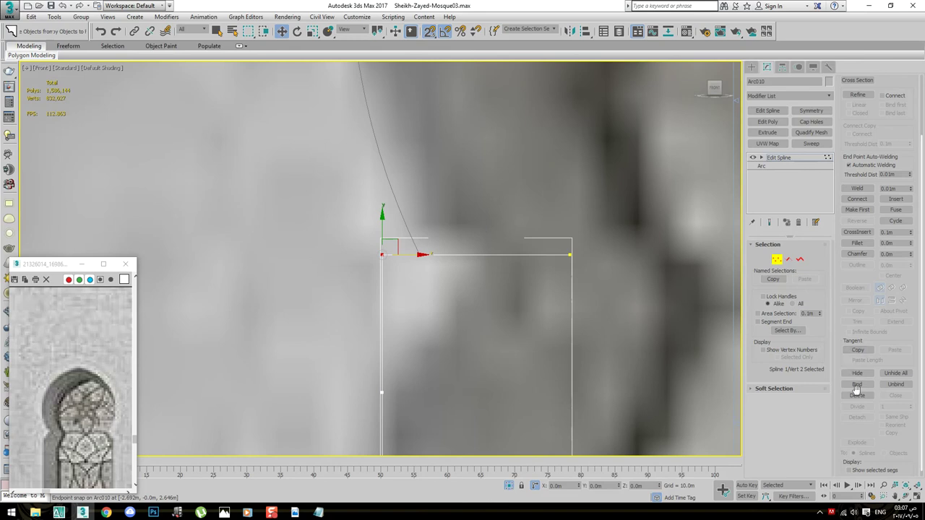
pyautogui.click(855, 244)
pyautogui.moveTo(384, 252); pyautogui.dragTo(449, 284)
pyautogui.moveTo(426, 383)
pyautogui.mouseDown(button='middle')
pyautogui.moveTo(447, 325)
pyautogui.moveTo(421, 303)
pyautogui.mouseUp(button='middle')
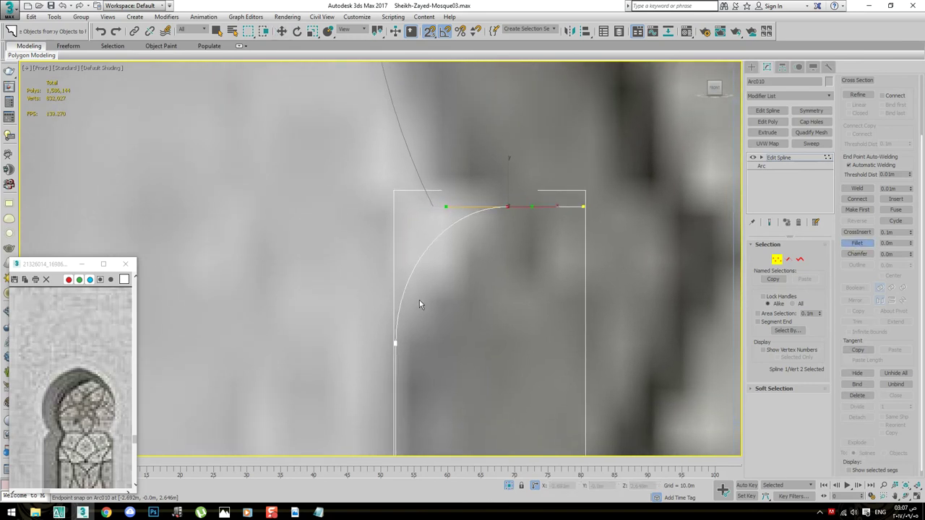
pyautogui.moveTo(422, 304); pyautogui.dragTo(387, 45)
pyautogui.scroll(4, 361, 361)
pyautogui.rightClick(565, 324)
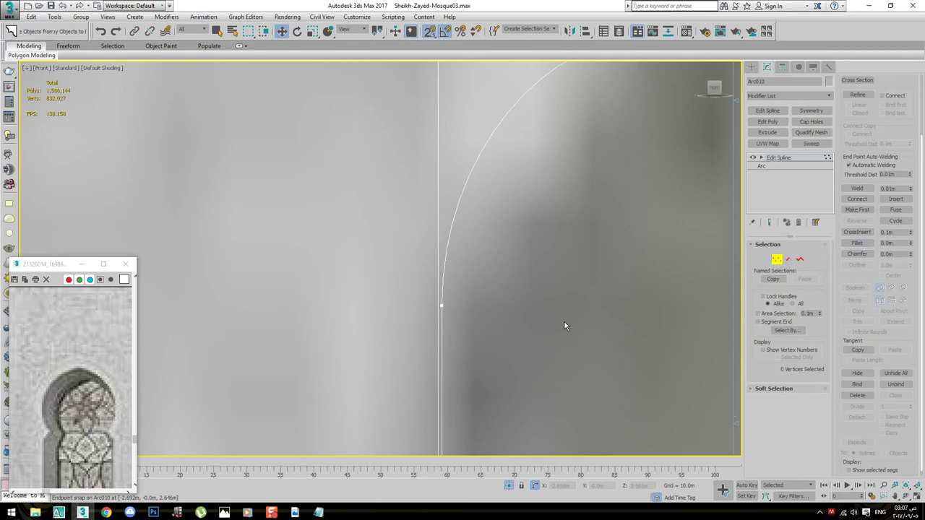
pyautogui.scroll(-1, 542, 296)
pyautogui.scroll(-2, 593, 217)
# Pull the frame's right edge leftward and check the outline in front view
pyautogui.click(668, 185)
pyautogui.moveTo(674, 199); pyautogui.dragTo(559, 199)
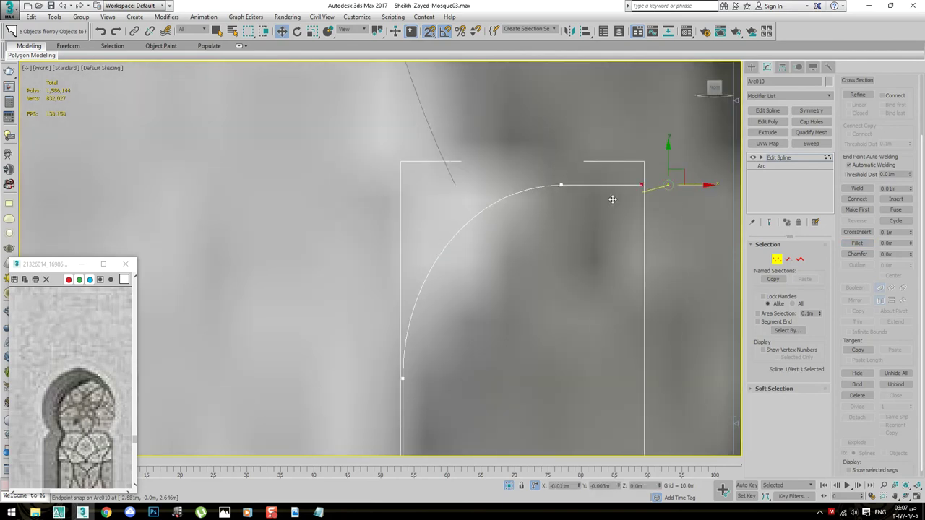
pyautogui.click(554, 187)
pyautogui.scroll(2, 579, 209)
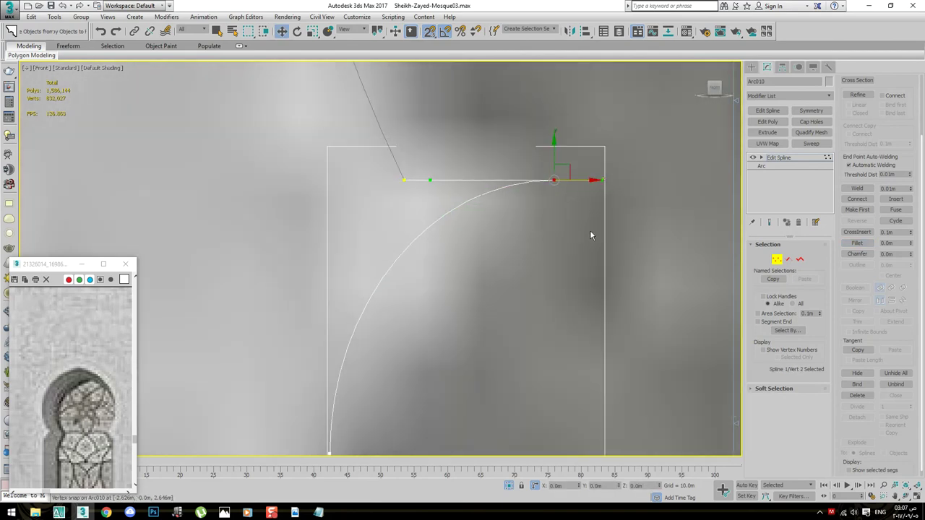
pyautogui.click(557, 192)
pyautogui.scroll(2, 557, 192)
pyautogui.scroll(-2, 325, 173)
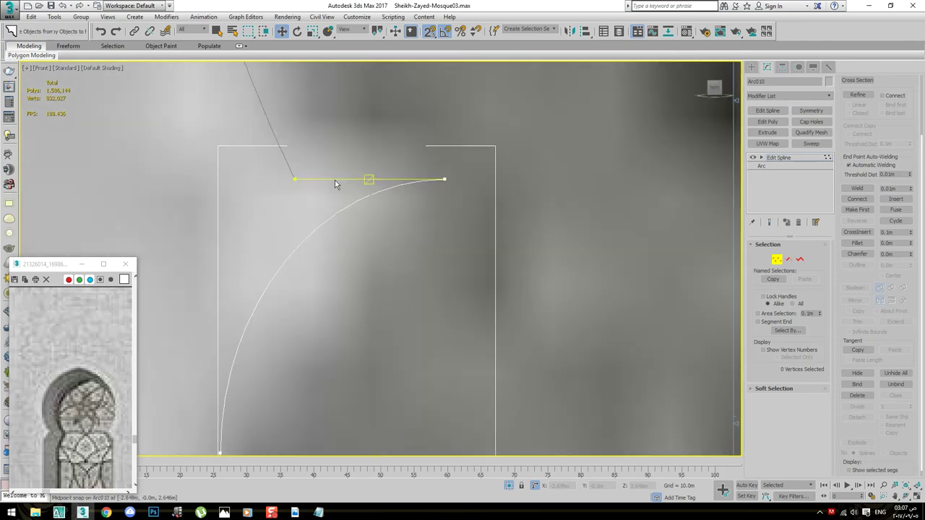
pyautogui.scroll(-2, 414, 249)
pyautogui.moveTo(415, 250)
pyautogui.keyDown('alt'); pyautogui.mouseDown(button='middle')
pyautogui.moveTo(426, 252)
pyautogui.moveTo(417, 286)
pyautogui.moveTo(469, 245)
pyautogui.moveTo(417, 253)
pyautogui.mouseUp(button='middle'); pyautogui.keyUp('alt')
pyautogui.press('f')
pyautogui.scroll(3, 431, 162)
pyautogui.scroll(2, 461, 244)
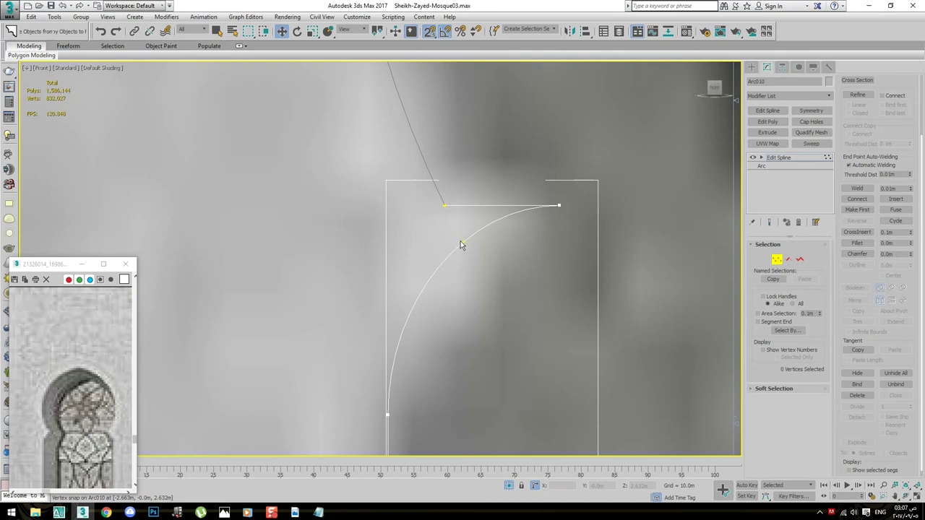
# Weld the two overlapping endpoints into a single vertex
pyautogui.press('3')
pyautogui.scroll(2, 875, 132)
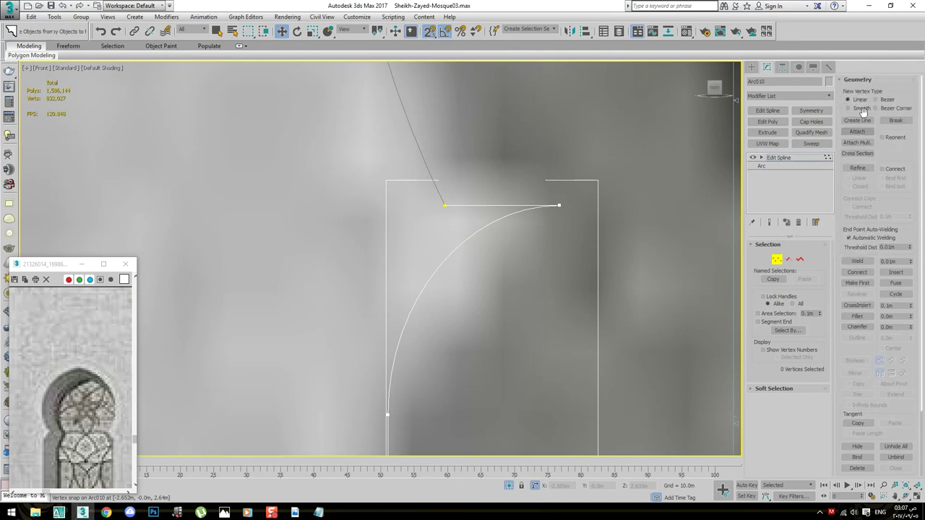
pyautogui.press('1')
pyautogui.moveTo(450, 196); pyautogui.dragTo(424, 238)
pyautogui.click(858, 263)
pyautogui.scroll(-3, 506, 209)
pyautogui.scroll(-3, 503, 190)
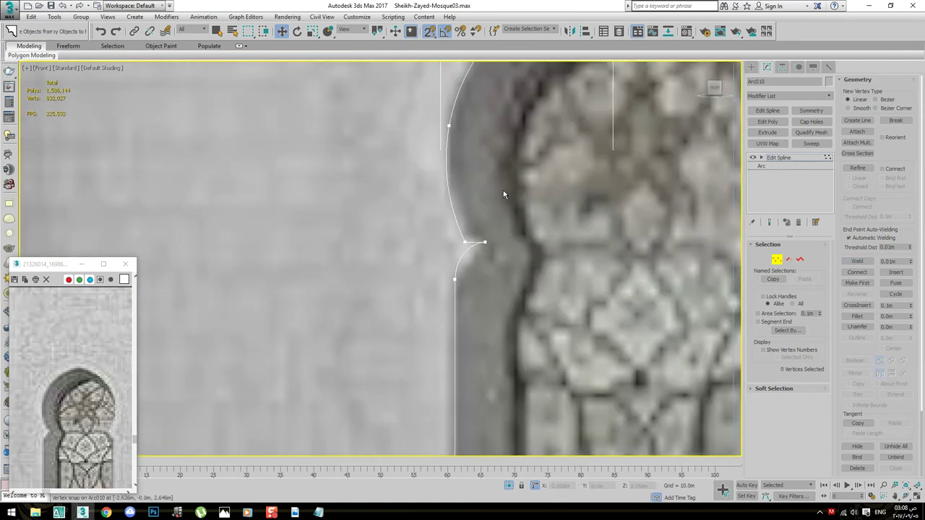
pyautogui.scroll(3, 491, 210)
pyautogui.scroll(2, 442, 318)
# Round the notch corner vertex with a small fillet
pyautogui.click(411, 270)
pyautogui.click(858, 316)
pyautogui.moveTo(411, 271); pyautogui.dragTo(414, 237)
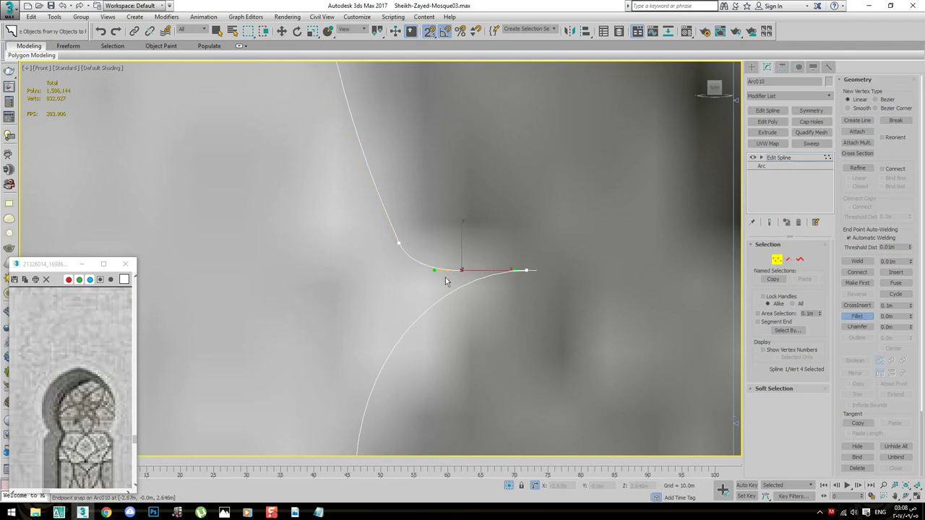
pyautogui.moveTo(446, 282); pyautogui.dragTo(443, 307, button='middle')
pyautogui.scroll(5, 473, 346)
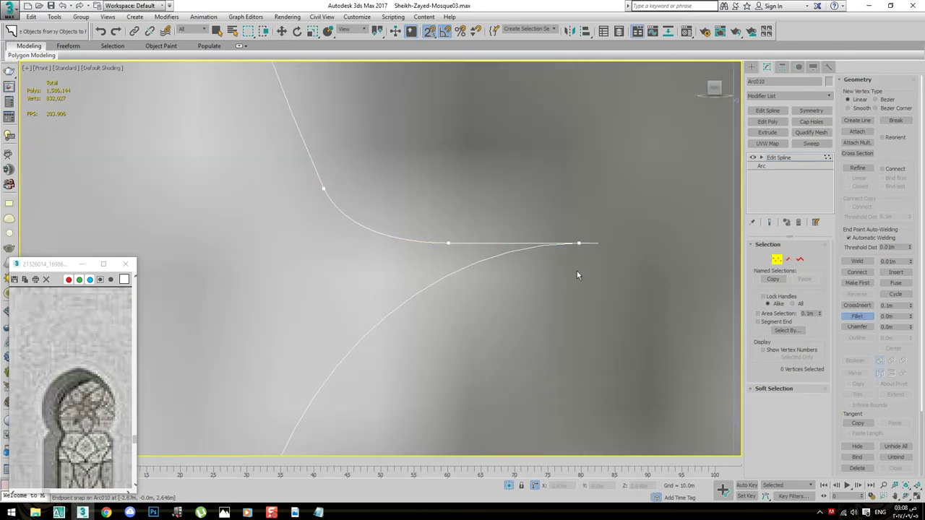
pyautogui.scroll(3, 577, 275)
# Move the curve's end vertex to reshape the lower curve
pyautogui.moveTo(595, 151); pyautogui.dragTo(498, 257)
pyautogui.press('w')
pyautogui.moveTo(691, 224); pyautogui.dragTo(535, 231)
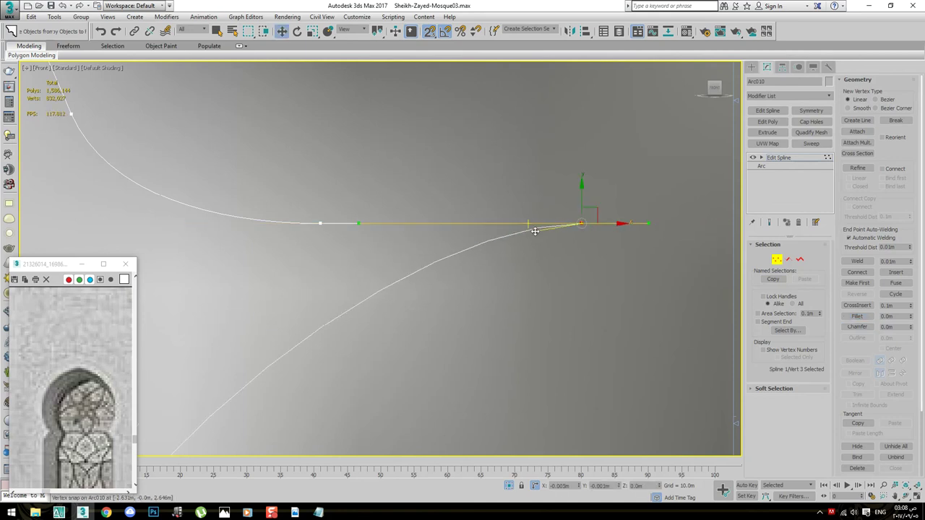
pyautogui.scroll(-4, 565, 268)
pyautogui.scroll(4, 557, 282)
pyautogui.scroll(-3, 550, 240)
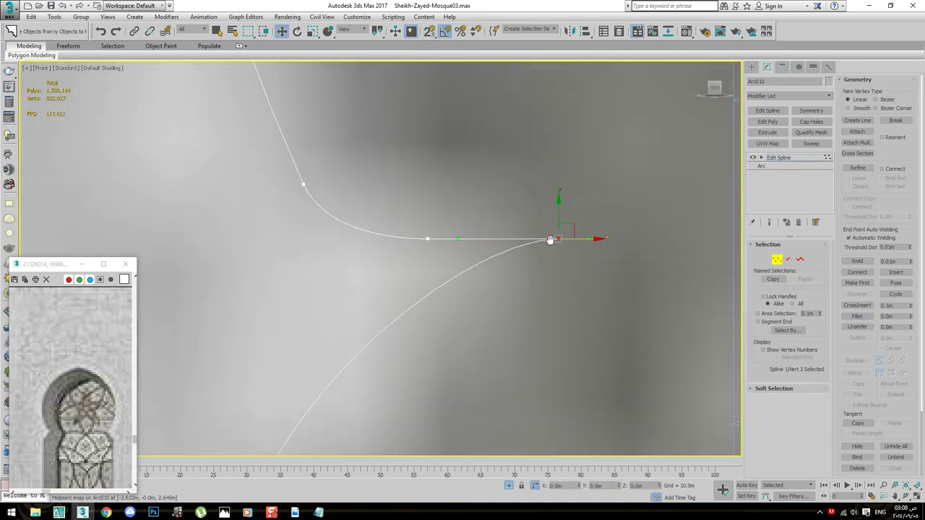
pyautogui.click(506, 252)
pyautogui.scroll(-3, 500, 246)
pyautogui.scroll(5, 494, 228)
pyautogui.scroll(-6, 490, 204)
# Adjust the arc's curvature at its middle vertex with the Bezier handle
pyautogui.click(486, 225)
pyautogui.scroll(6, 535, 217)
pyautogui.moveTo(538, 197); pyautogui.dragTo(448, 197)
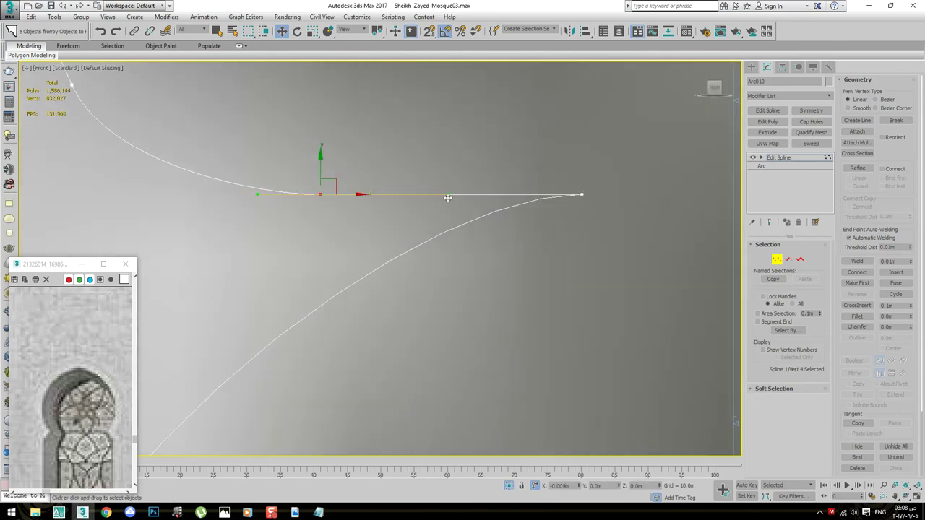
pyautogui.click(459, 292)
pyautogui.scroll(-4, 448, 287)
pyautogui.scroll(-2, 506, 212)
pyautogui.scroll(3, 485, 188)
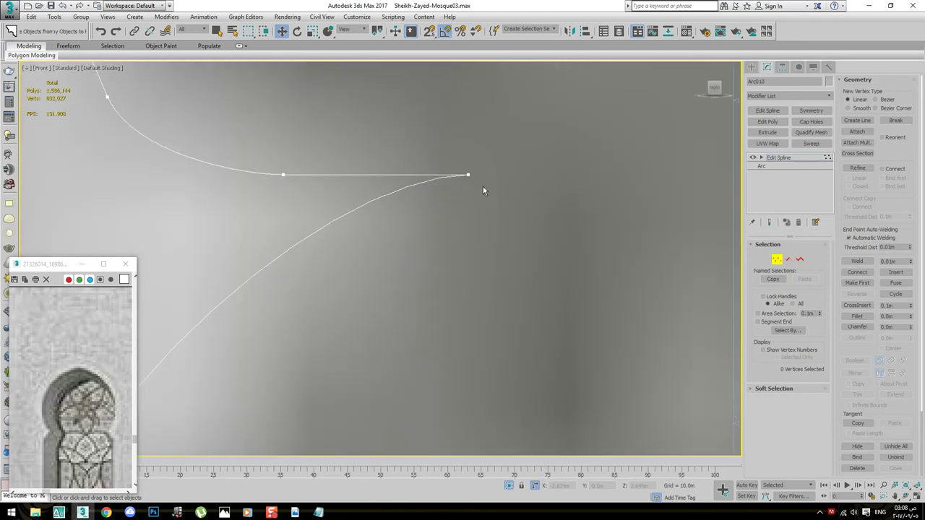
pyautogui.scroll(3, 498, 179)
pyautogui.scroll(-3, 498, 179)
pyautogui.scroll(-3, 432, 215)
pyautogui.scroll(-2, 432, 214)
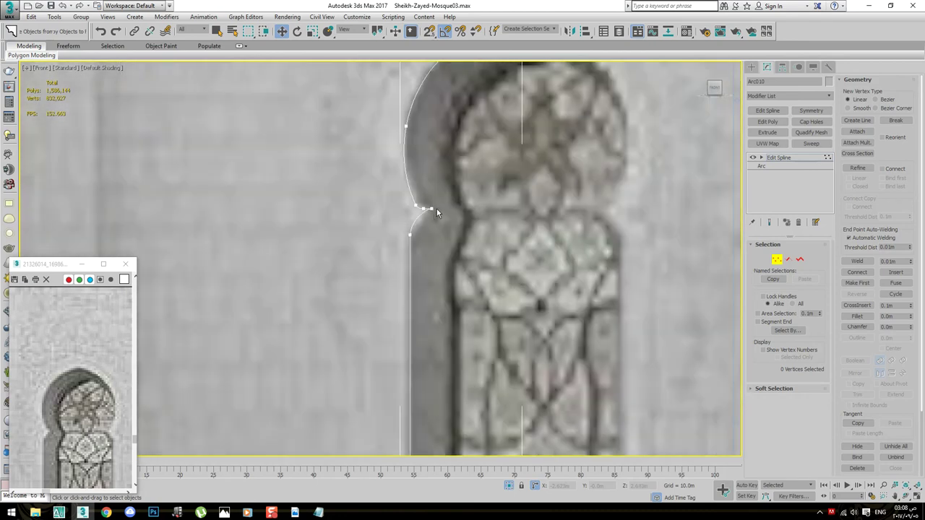
pyautogui.scroll(-2, 430, 196)
pyautogui.scroll(3, 426, 190)
# Subdivide the three curved arch segments with Divide
pyautogui.press('2')
pyautogui.moveTo(508, 287); pyautogui.dragTo(309, 77)
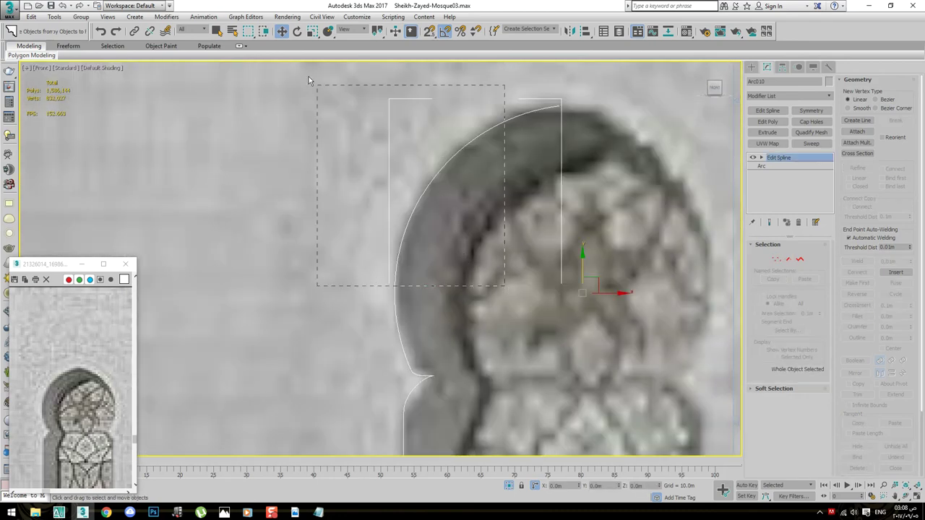
pyautogui.moveTo(532, 306); pyautogui.dragTo(363, 190)
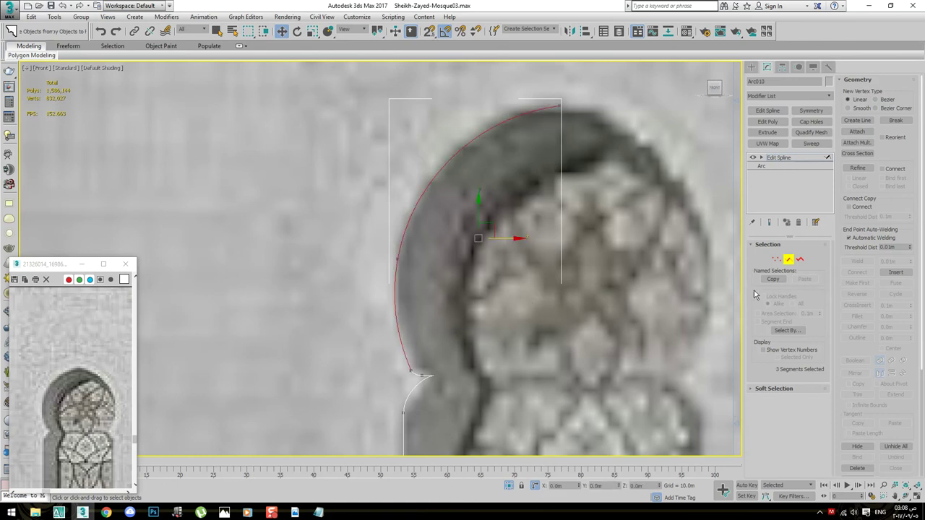
pyautogui.click(761, 159)
pyautogui.scroll(-3, 841, 340)
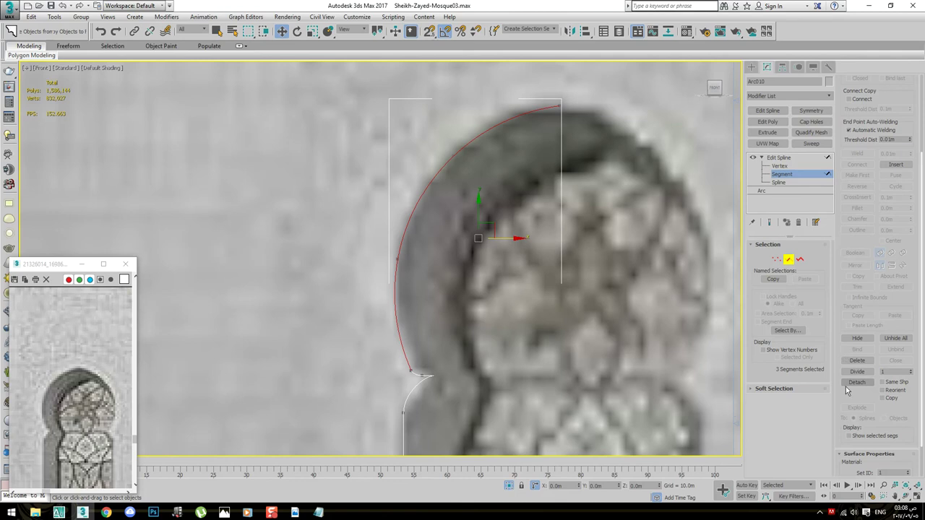
pyautogui.write('3')
pyautogui.click(864, 373)
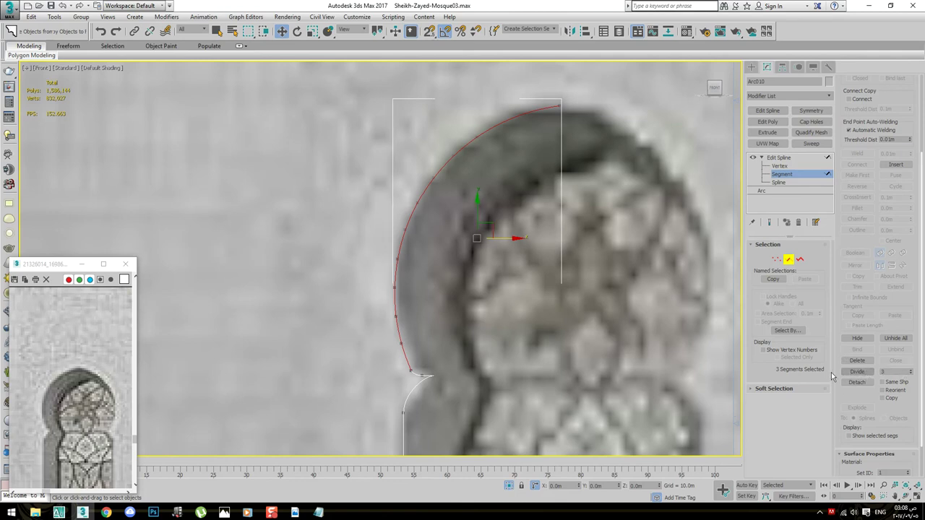
pyautogui.click(779, 166)
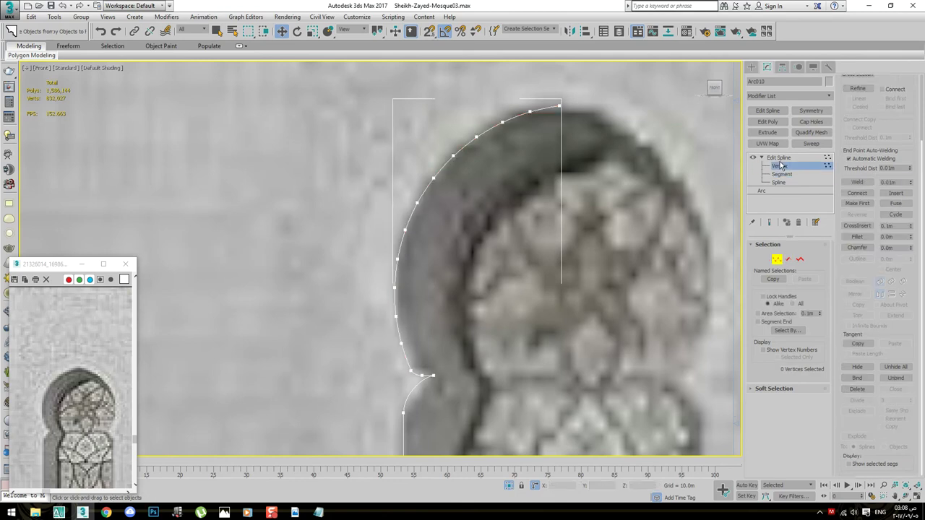
pyautogui.click(779, 157)
# Mirror the arch spline horizontally onto the window's left side
pyautogui.scroll(-3, 483, 180)
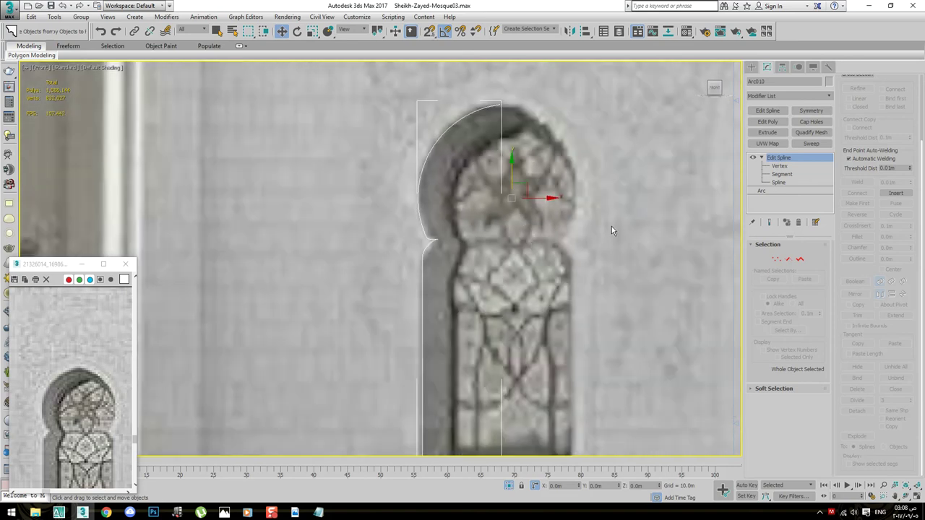
pyautogui.click(800, 259)
pyautogui.click(421, 214)
pyautogui.click(855, 373)
pyautogui.click(851, 370)
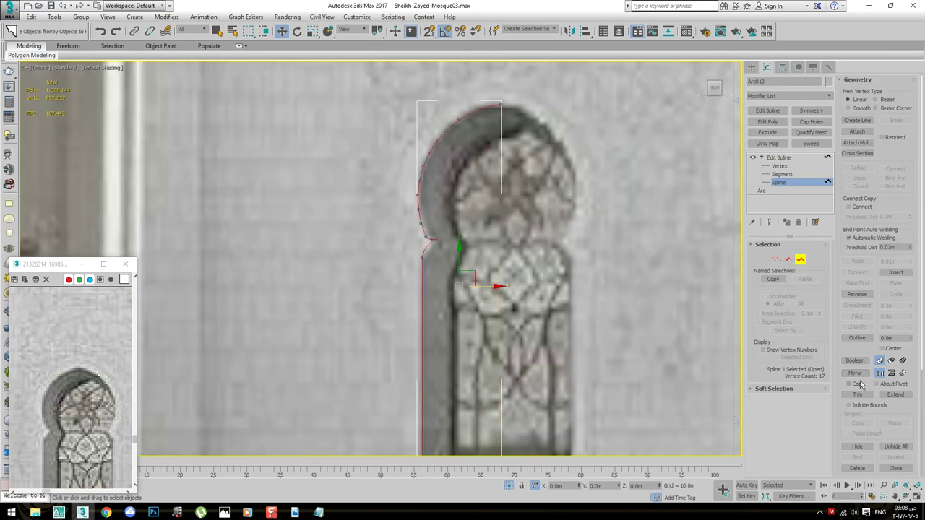
# Add a mirrored copy of the arch and snap its end onto the arch top
pyautogui.click(855, 373)
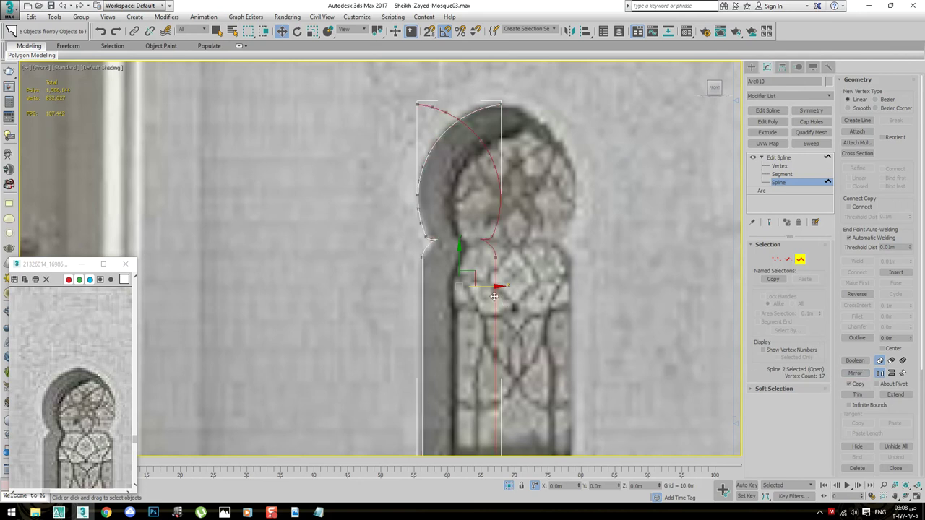
pyautogui.scroll(3, 460, 75)
pyautogui.scroll(3, 558, 186)
pyautogui.scroll(3, 582, 175)
pyautogui.press('s')
pyautogui.moveTo(582, 176); pyautogui.dragTo(453, 172)
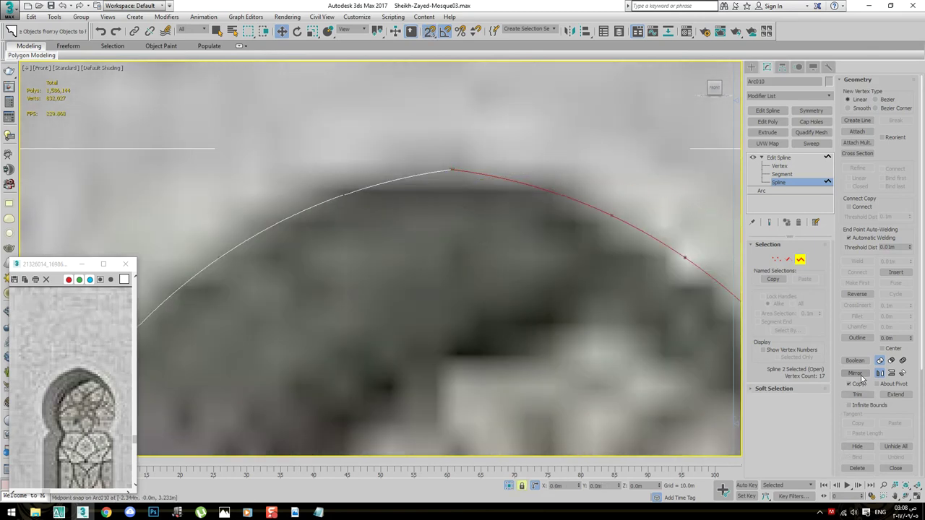
pyautogui.scroll(2, 594, 248)
pyautogui.scroll(2, 467, 221)
pyautogui.scroll(3, 479, 234)
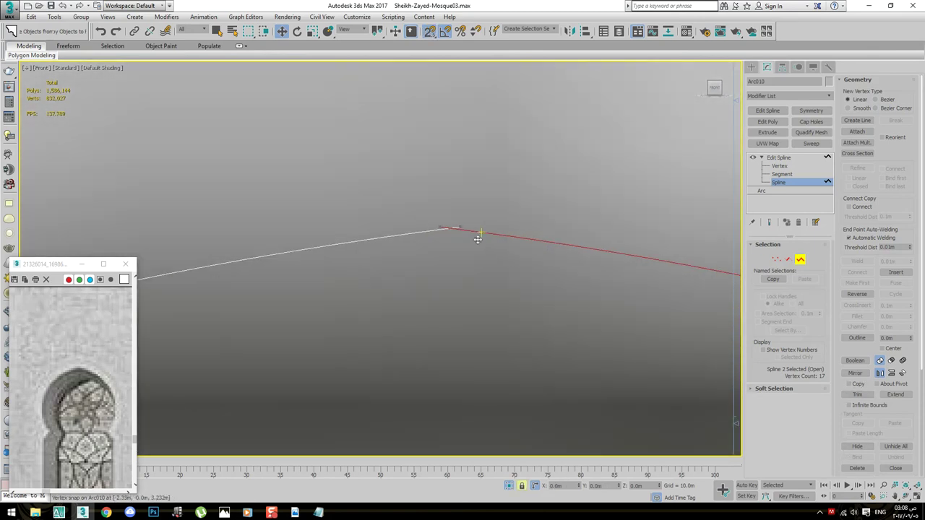
# Select the single vertex at the arch apex and centre the view on it
pyautogui.click(453, 229)
pyautogui.click(493, 273)
pyautogui.scroll(-3, 493, 274)
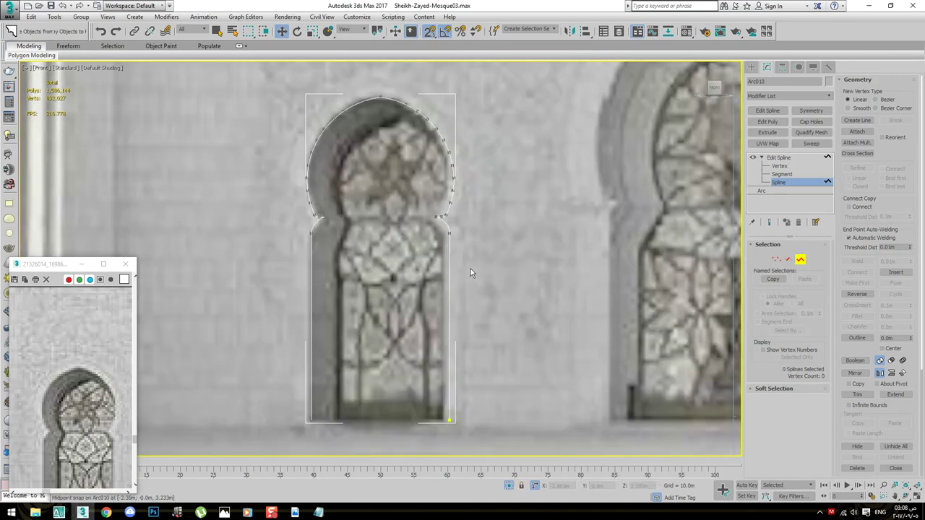
pyautogui.scroll(-2, 471, 269)
pyautogui.scroll(3, 481, 226)
pyautogui.scroll(2, 364, 112)
pyautogui.press('1')
pyautogui.moveTo(365, 103); pyautogui.dragTo(416, 138)
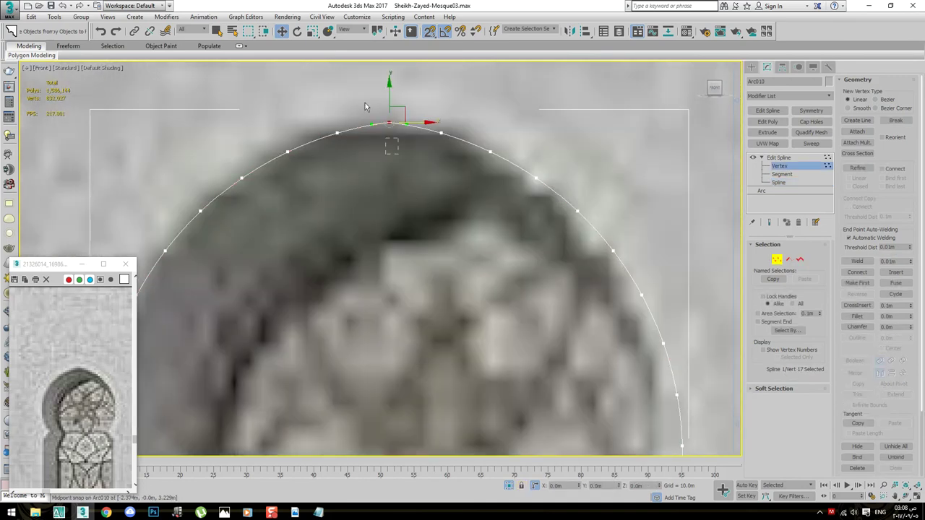
pyautogui.scroll(2, 402, 117)
pyautogui.click(403, 122)
pyautogui.press('z')
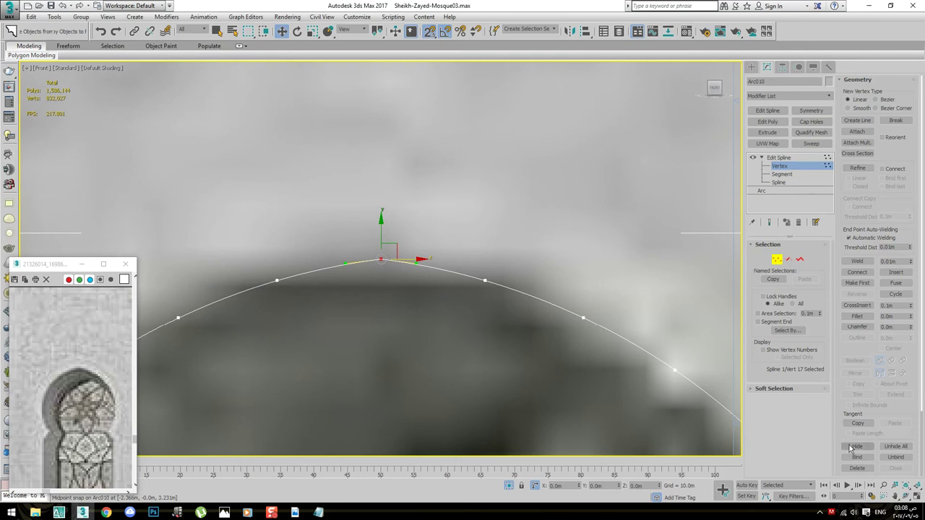
# Fillet the apex vertex into two points, rounding the crown
pyautogui.click(860, 317)
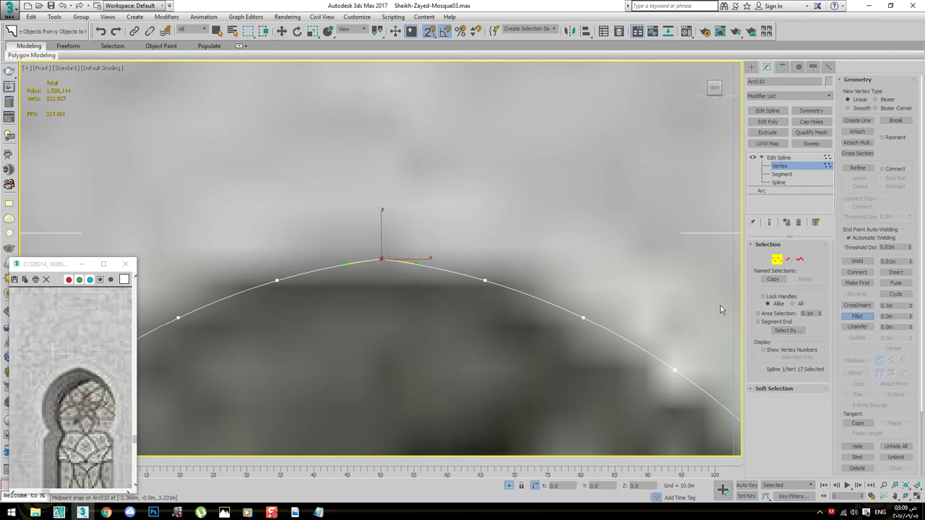
pyautogui.click(382, 257)
pyautogui.moveTo(381, 258); pyautogui.dragTo(389, 209)
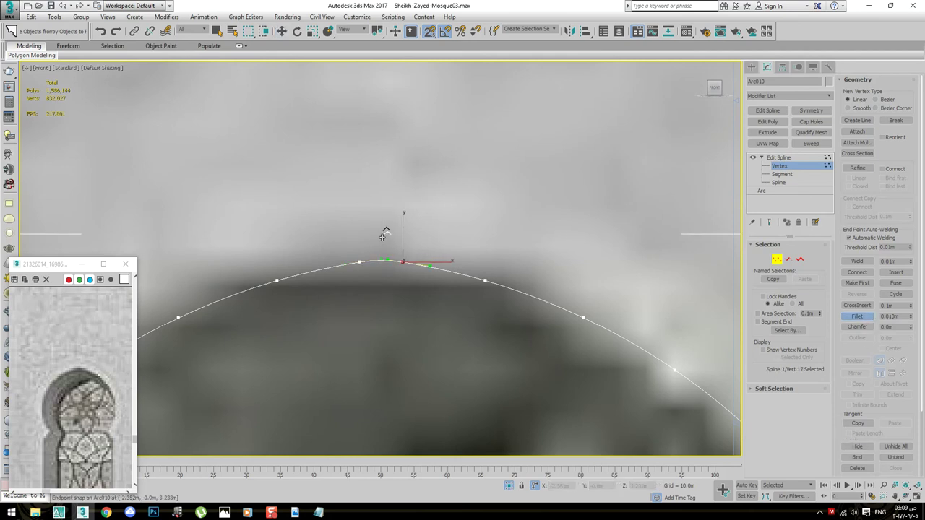
pyautogui.rightClick(497, 188)
pyautogui.click(497, 187)
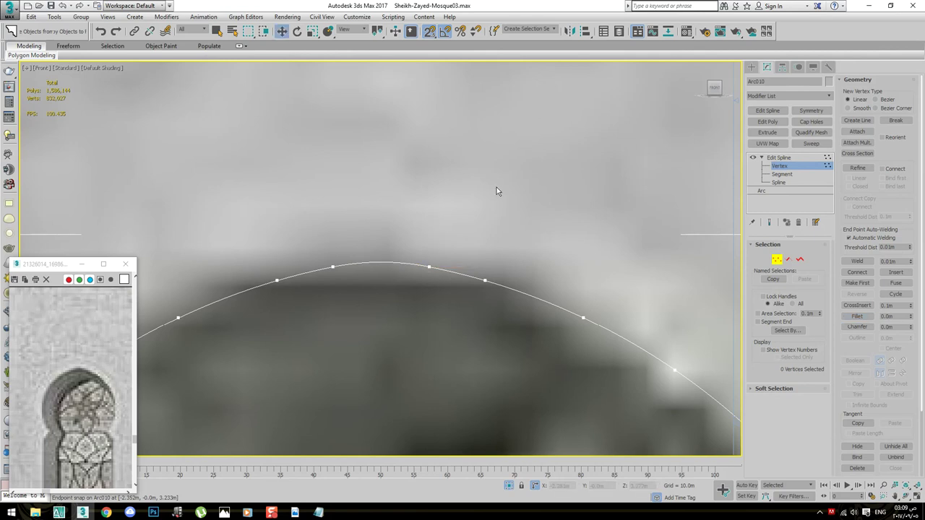
pyautogui.scroll(-5, 497, 187)
# Select both bottom vertices of the arch and lower them slightly
pyautogui.moveTo(496, 188); pyautogui.dragTo(474, 130, button='middle')
pyautogui.moveTo(566, 181); pyautogui.dragTo(548, 142, button='middle')
pyautogui.moveTo(262, 370); pyautogui.dragTo(264, 368)
pyautogui.moveTo(550, 311); pyautogui.dragTo(551, 319)
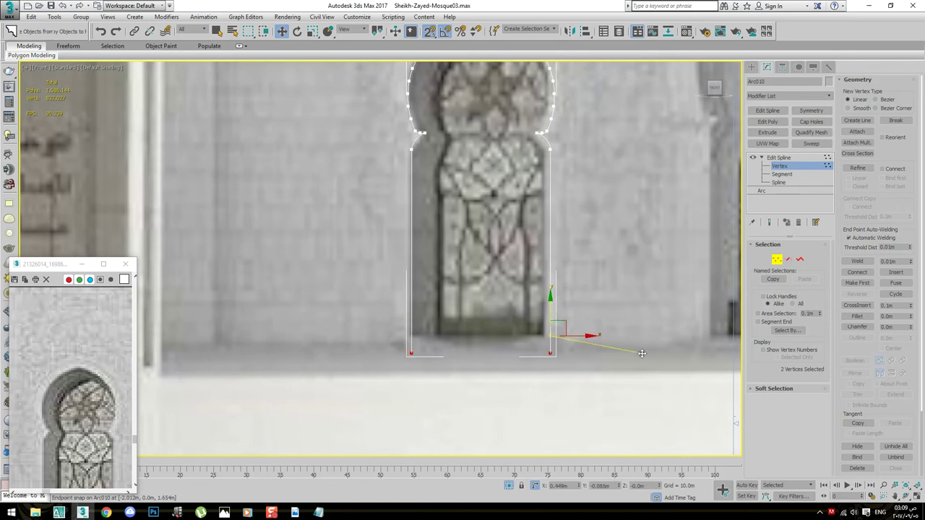
# Save the scene as Sheikh-Zayed-Mosque04.max
pyautogui.click(626, 378)
pyautogui.scroll(-4, 525, 351)
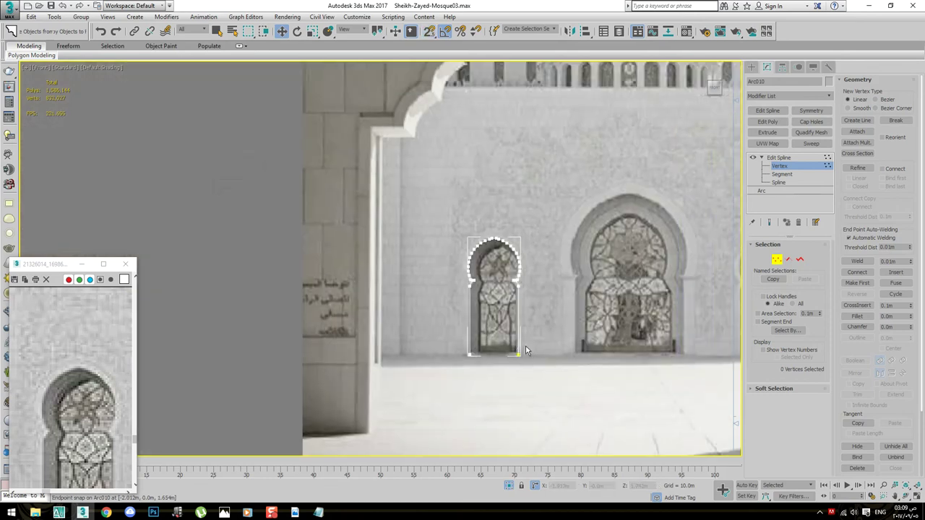
pyautogui.click(7, 6)
pyautogui.click(29, 96)
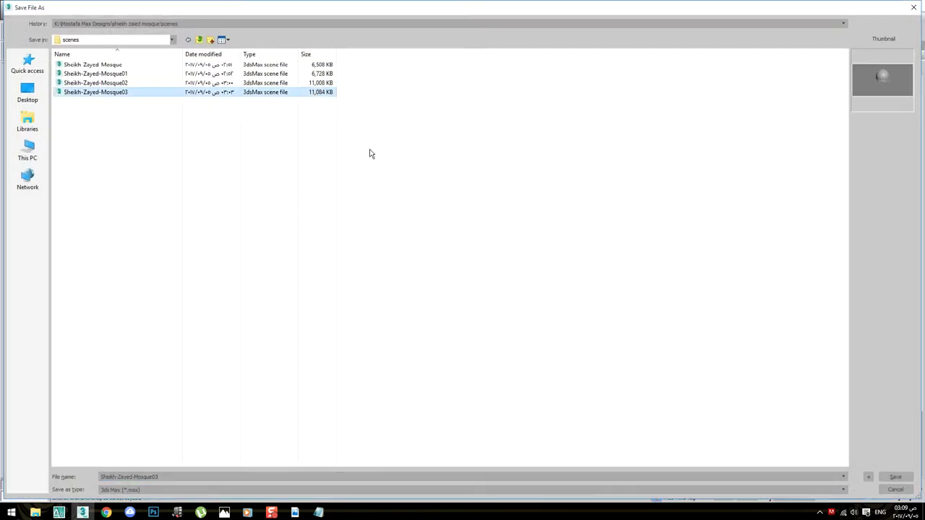
pyautogui.click(868, 477)
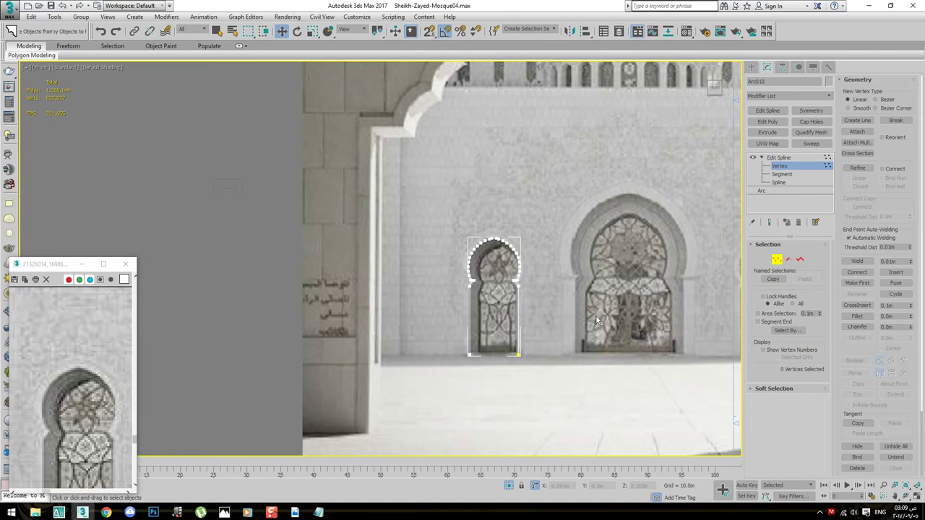
# Shift-drag a clone of the arch outline, Arc011, onto the central gate
pyautogui.scroll(1, 547, 274)
pyautogui.scroll(1, 547, 274)
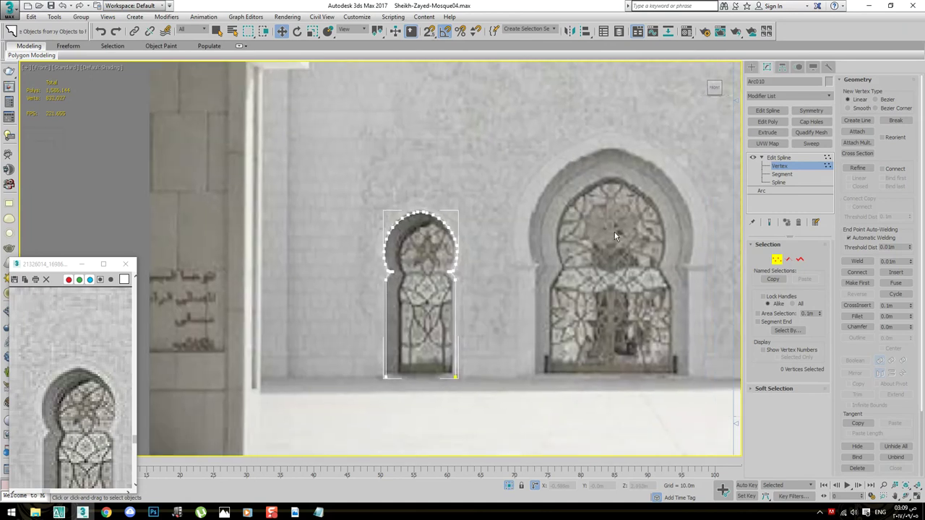
pyautogui.moveTo(614, 236); pyautogui.dragTo(511, 222, button='middle')
pyautogui.click(791, 165)
pyautogui.moveTo(436, 222); pyautogui.dragTo(517, 203, button='middle')
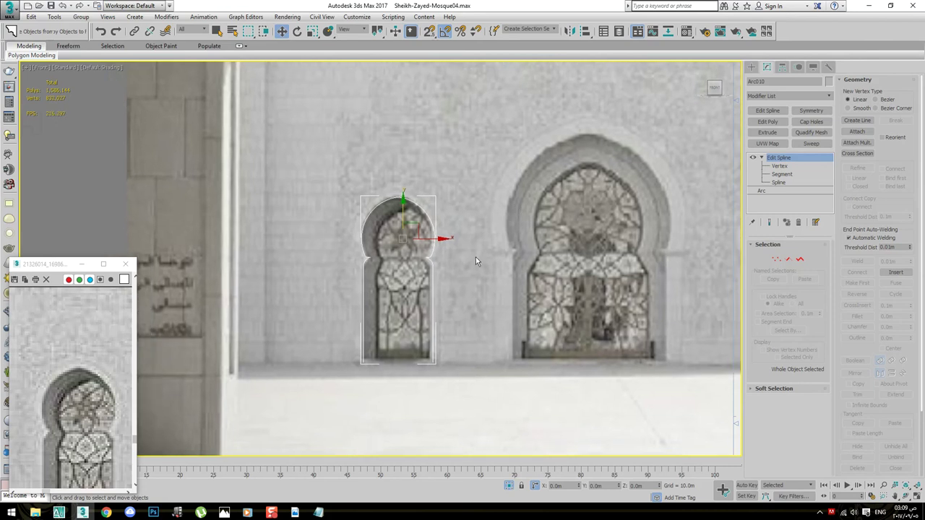
pyautogui.scroll(3, 423, 262)
pyautogui.scroll(-5, 412, 246)
pyautogui.scroll(7, 403, 225)
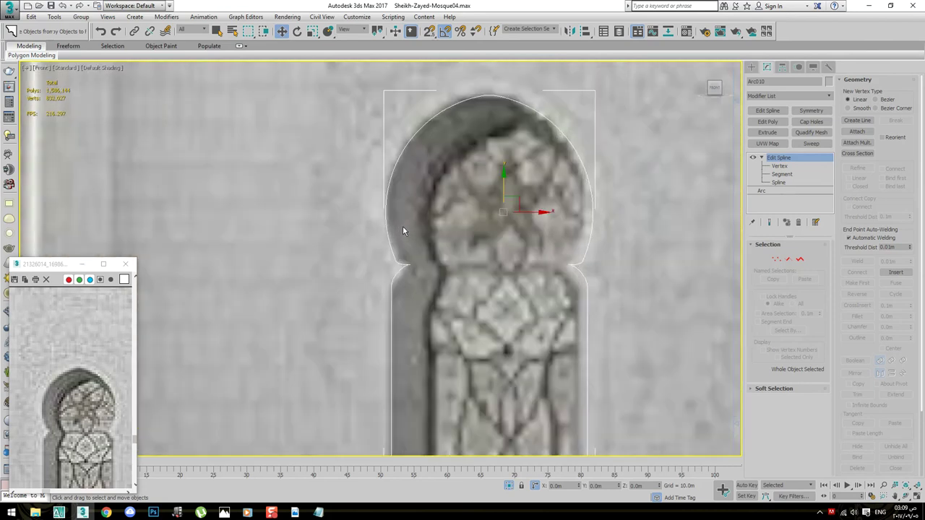
pyautogui.scroll(-2, 388, 257)
pyautogui.scroll(3, 388, 257)
pyautogui.scroll(2, 405, 255)
pyautogui.scroll(-8, 405, 254)
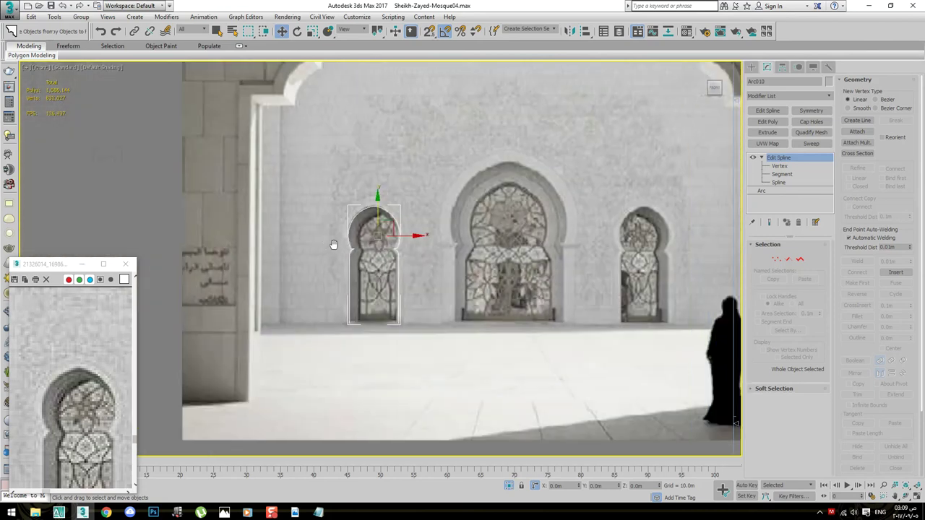
pyautogui.scroll(-2, 402, 212)
pyautogui.scroll(3, 401, 212)
pyautogui.scroll(5, 337, 276)
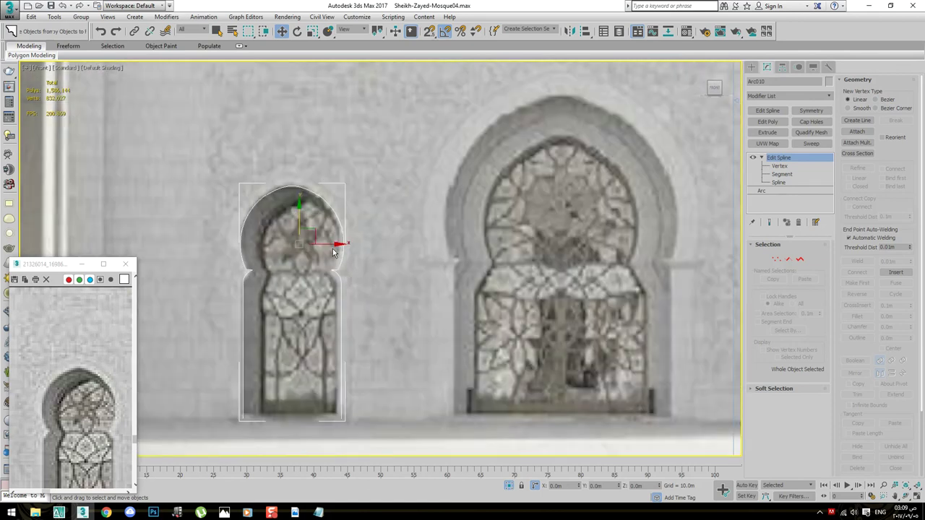
pyautogui.scroll(-3, 333, 253)
pyautogui.keyDown('shift'); pyautogui.moveTo(330, 248); pyautogui.dragTo(464, 326); pyautogui.keyUp('shift')
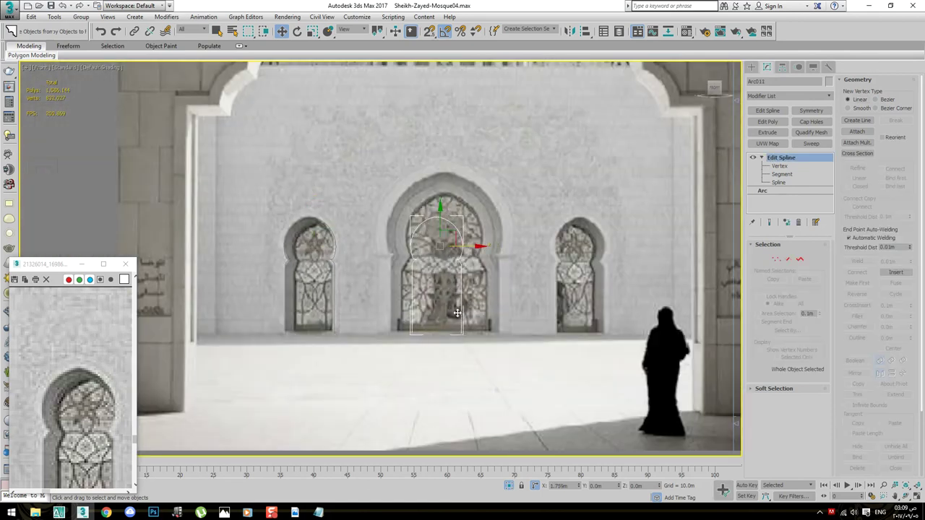
# Make the cloned arch an independent Copy and switch it to Spline sub-object level
pyautogui.click(419, 226)
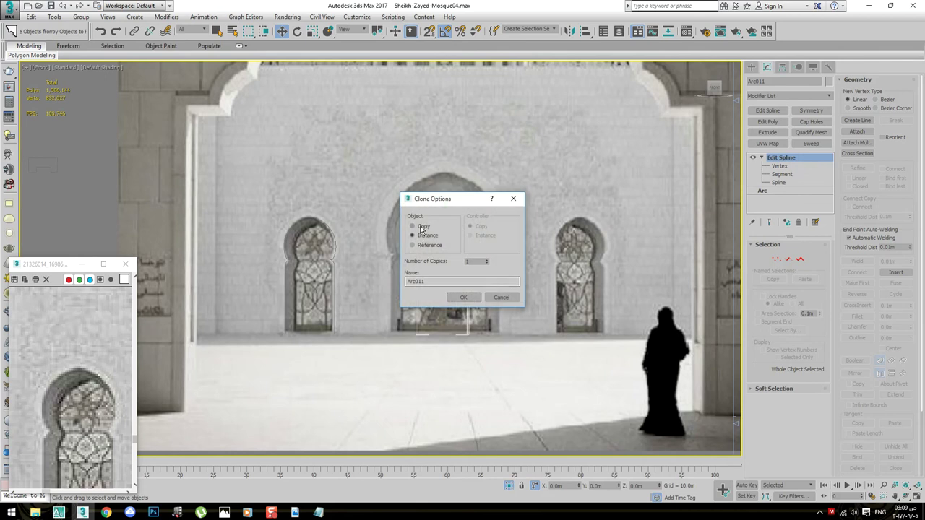
pyautogui.click(463, 297)
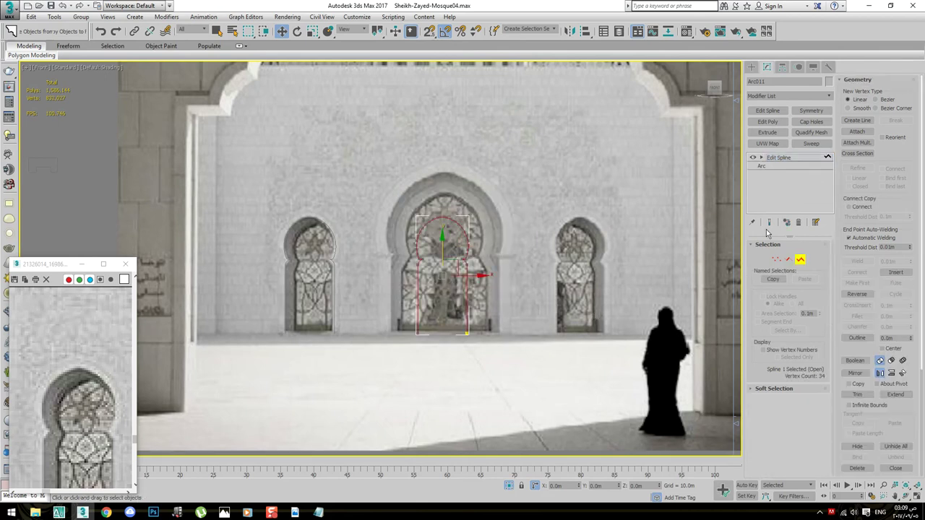
pyautogui.press('e')
pyautogui.press('2')
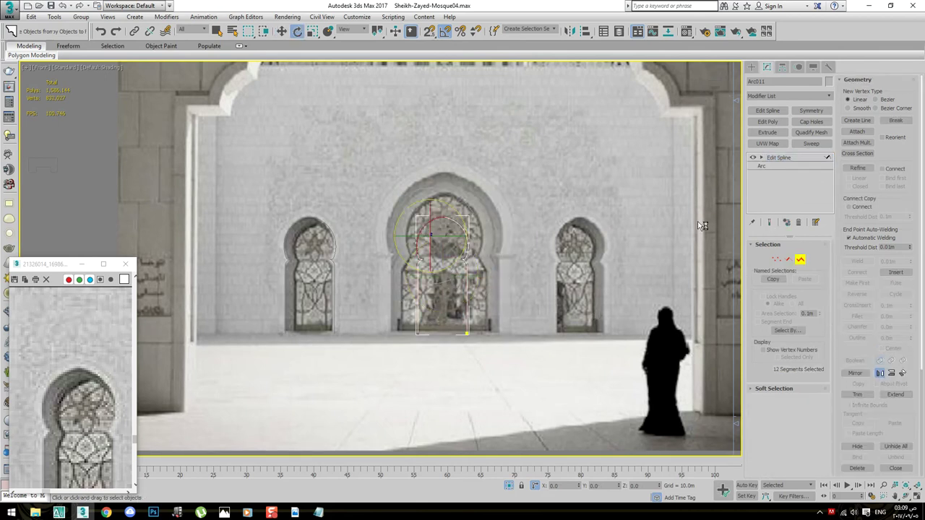
pyautogui.click(781, 159)
pyautogui.click(762, 157)
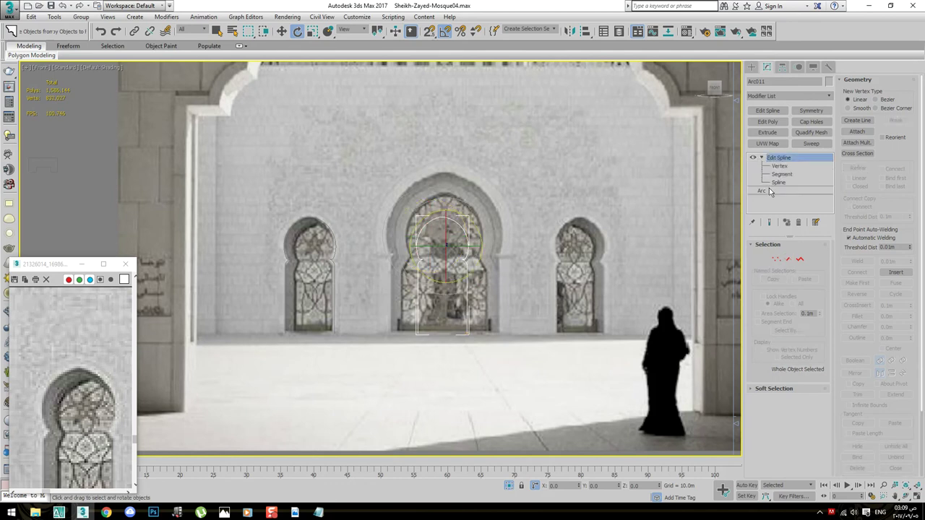
pyautogui.click(778, 182)
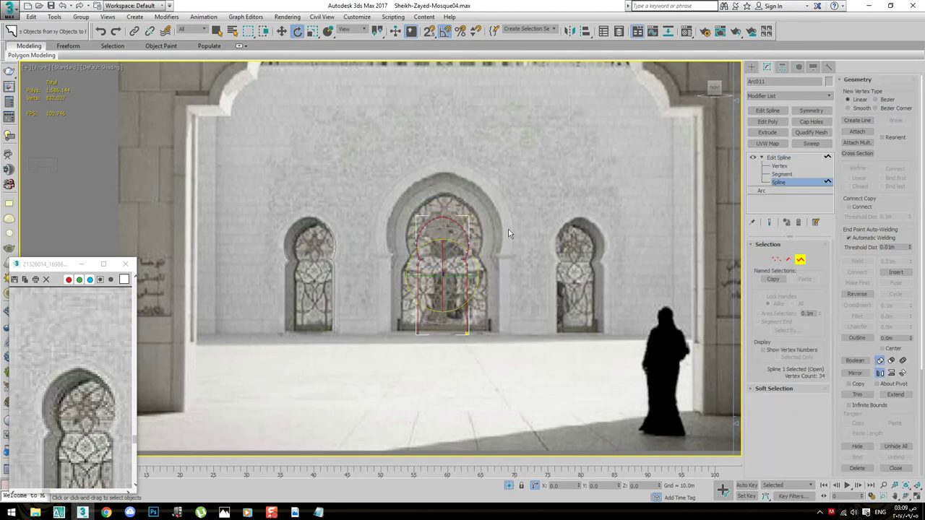
# Scale the copied arch spline along X to match the central gate's width
pyautogui.scroll(2, 508, 233)
pyautogui.press('r')
pyautogui.moveTo(443, 269)
pyautogui.mouseDown()
pyautogui.moveTo(449, 234)
pyautogui.moveTo(481, 233)
pyautogui.mouseUp()
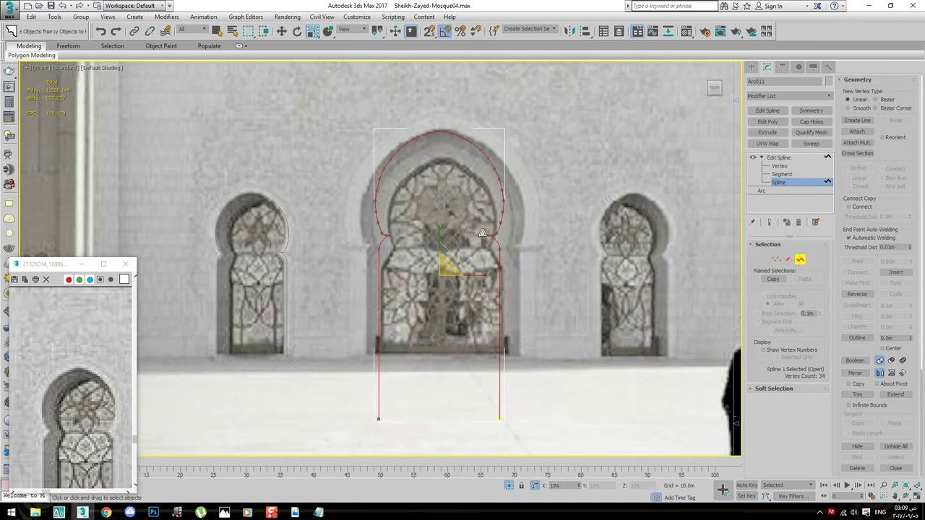
pyautogui.moveTo(481, 275); pyautogui.dragTo(482, 276)
pyautogui.press('w')
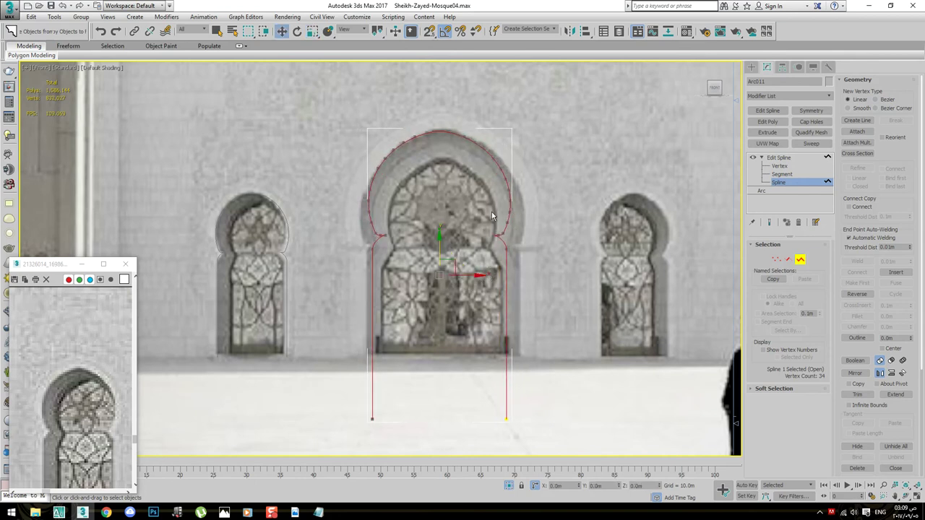
pyautogui.moveTo(466, 229); pyautogui.dragTo(470, 208, button='middle')
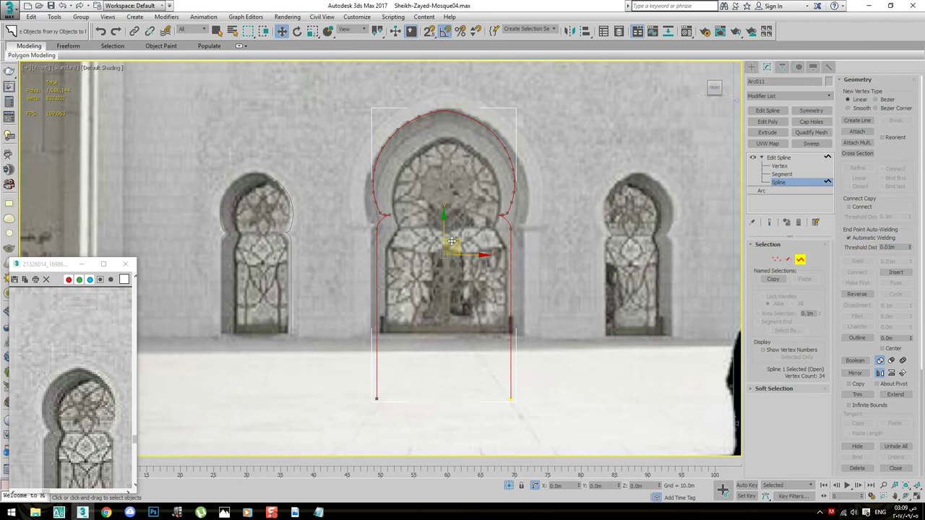
# With snaps on, move the arch's bottom vertices to the gate base
pyautogui.press('1')
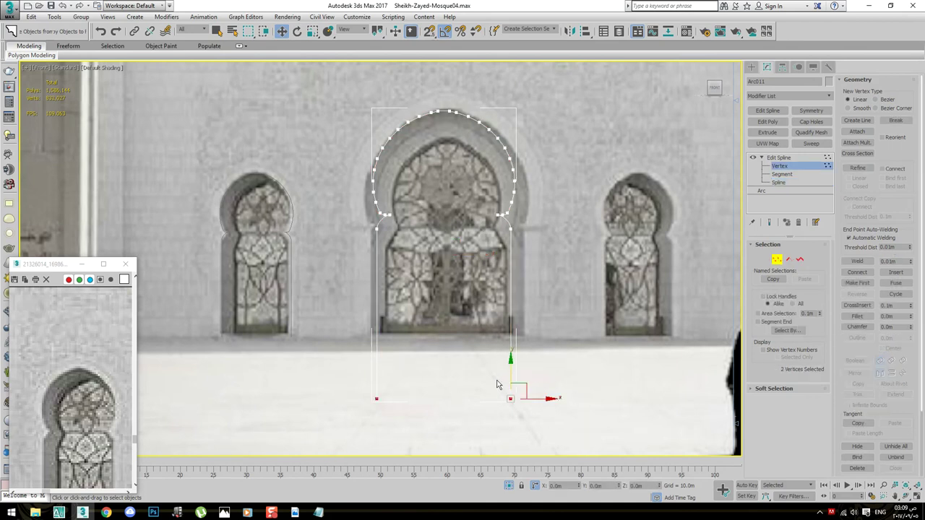
pyautogui.press('s')
pyautogui.moveTo(377, 359); pyautogui.dragTo(377, 336)
pyautogui.click(401, 341)
pyautogui.scroll(2, 366, 216)
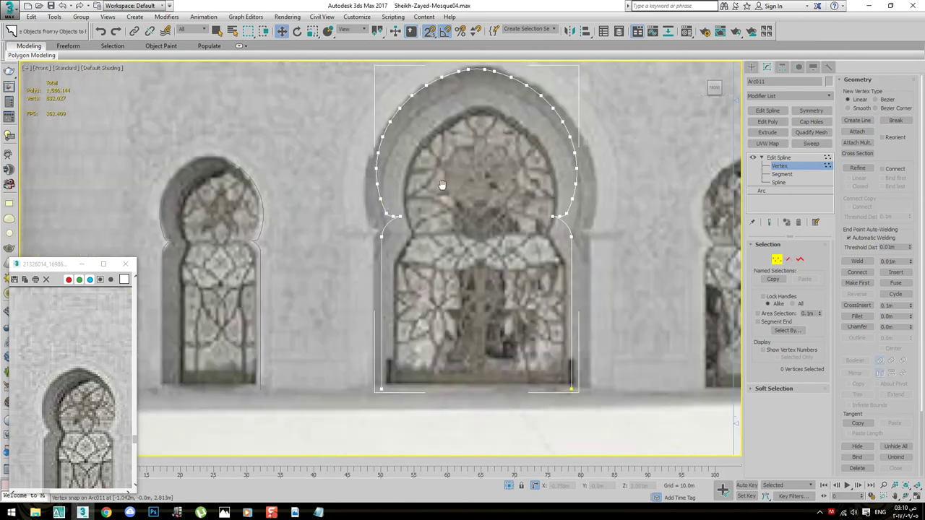
pyautogui.scroll(-2, 443, 185)
pyautogui.scroll(5, 573, 190)
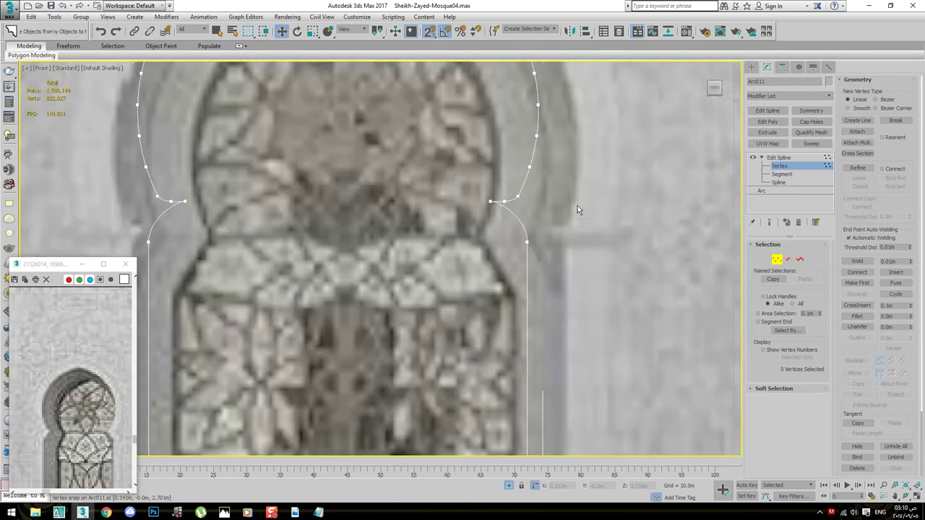
pyautogui.scroll(2, 577, 210)
pyautogui.scroll(-6, 521, 217)
pyautogui.scroll(2, 416, 247)
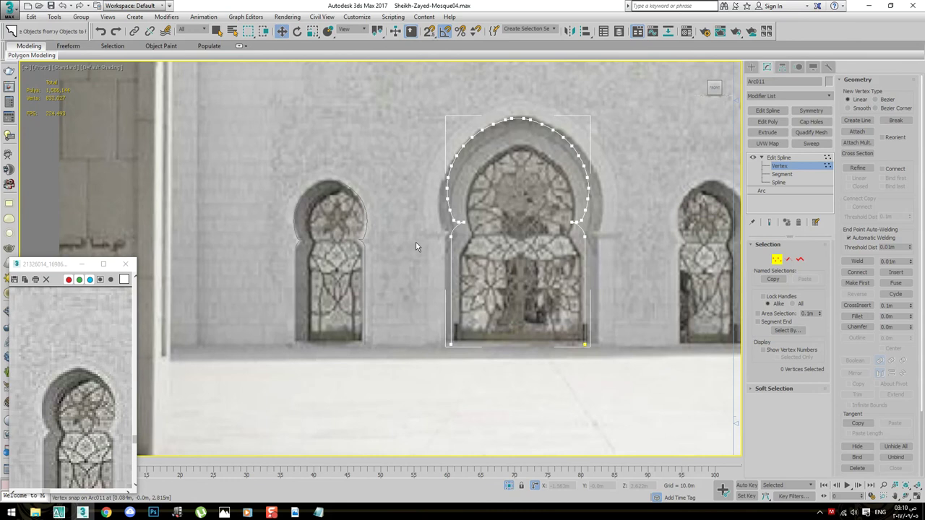
pyautogui.scroll(-4, 417, 247)
pyautogui.scroll(2, 503, 182)
# Reselect the left and right window arch outlines and begin a rectangle
pyautogui.press('1')
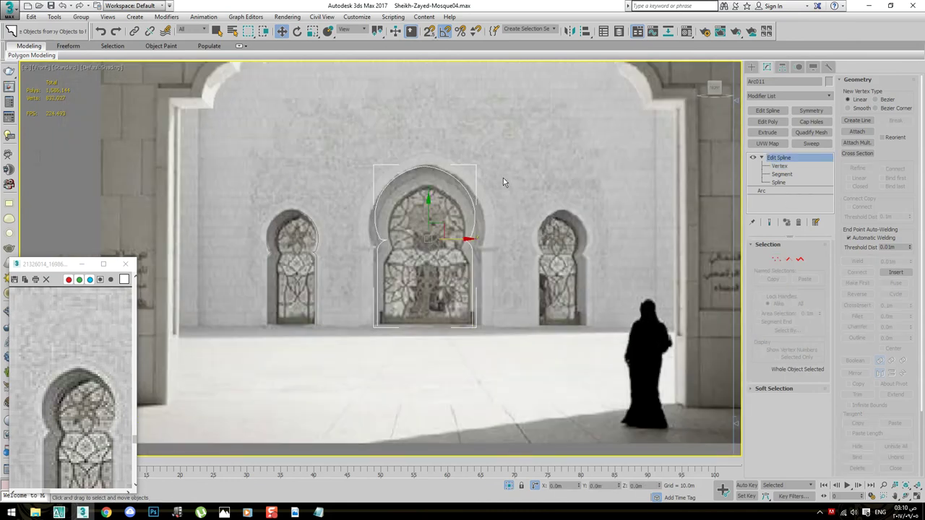
pyautogui.click(331, 264)
pyautogui.click(322, 257)
pyautogui.click(580, 263)
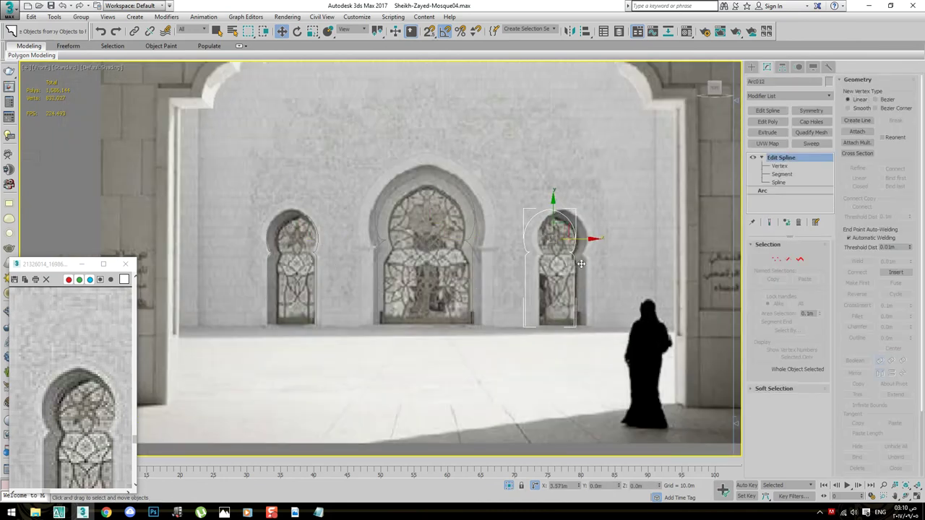
pyautogui.click(293, 261)
pyautogui.scroll(2, 401, 327)
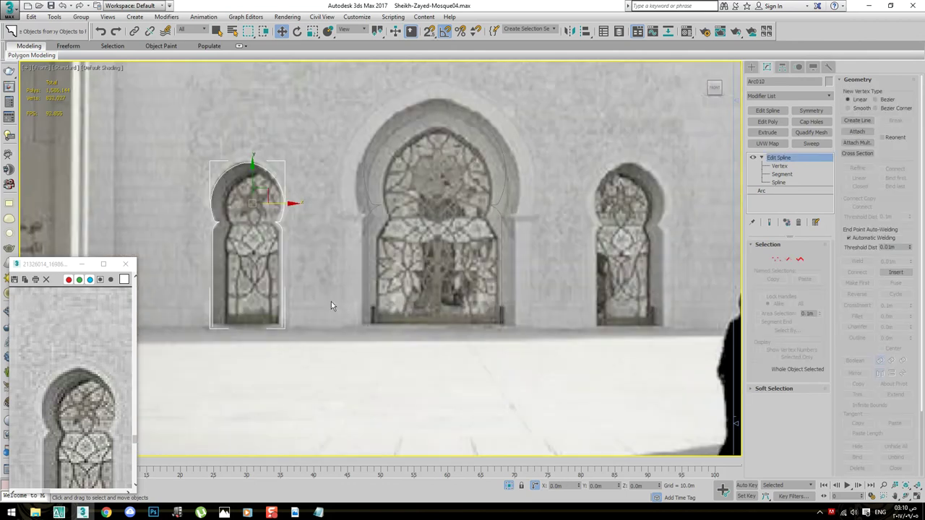
pyautogui.scroll(4, 311, 300)
pyautogui.rightClick(311, 299)
pyautogui.click(292, 296)
# Draw a base strip rectangle 0.8 m wide and 0.1 m long
pyautogui.moveTo(242, 369); pyautogui.dragTo(491, 372)
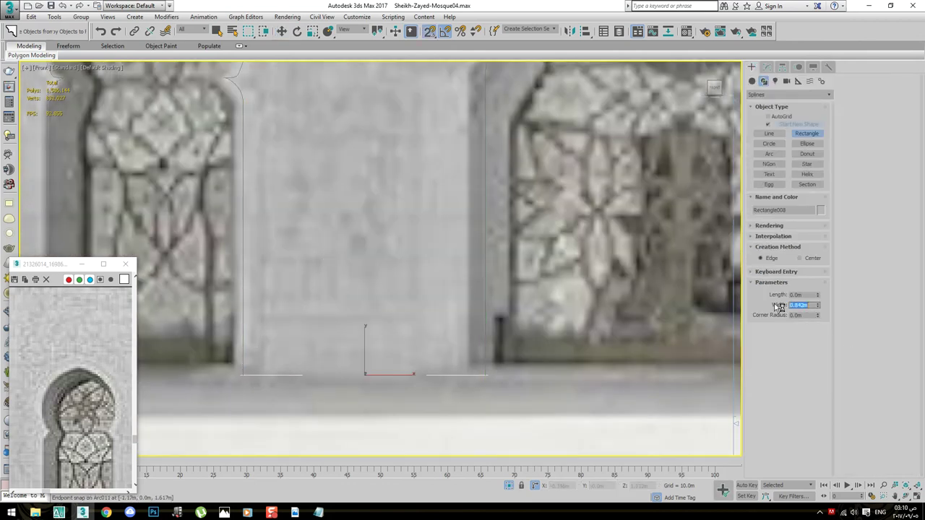
pyautogui.write('0.8')
pyautogui.press('Tab')
pyautogui.press('Tab')
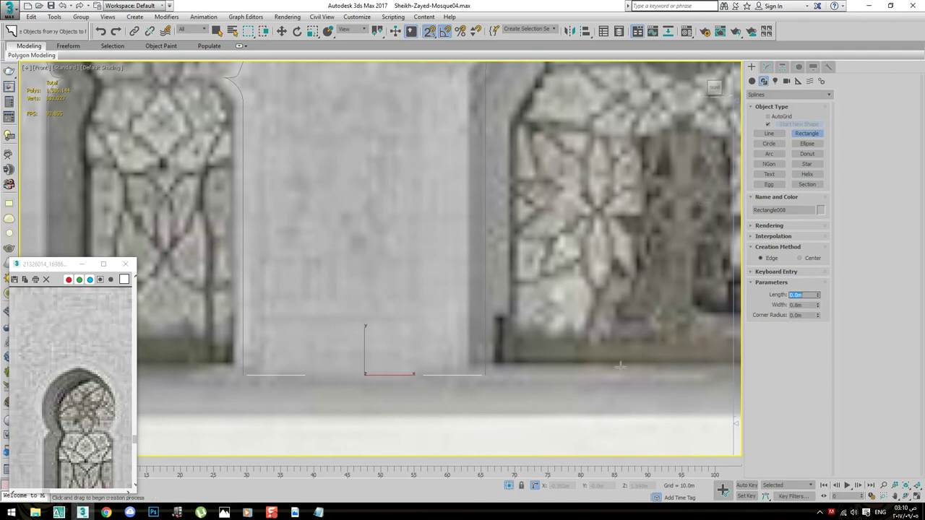
pyautogui.write('0.1')
pyautogui.press('Return')
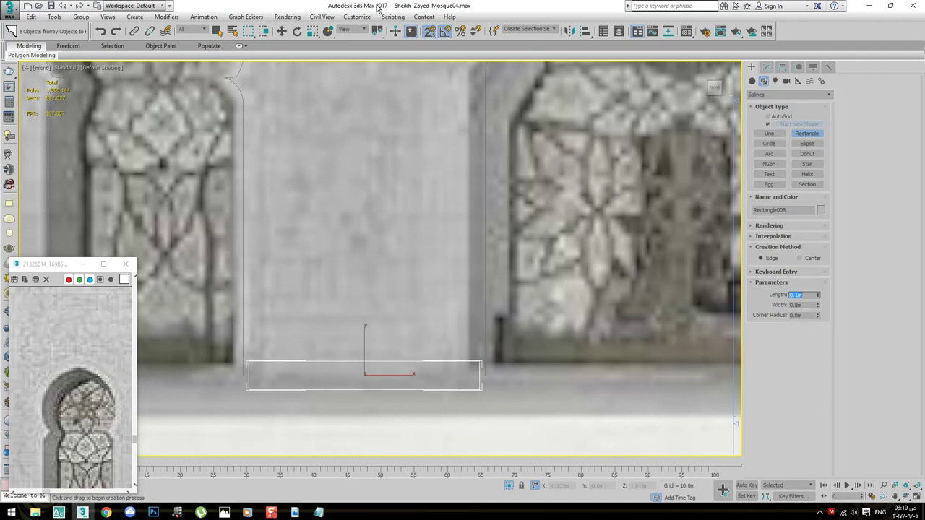
# Snap the strip under the arch's bottom-left corner and Shift-clone it along the base
pyautogui.moveTo(347, 227); pyautogui.dragTo(398, 214, button='middle')
pyautogui.press('w')
pyautogui.moveTo(415, 363); pyautogui.dragTo(447, 283)
pyautogui.moveTo(331, 298); pyautogui.dragTo(292, 362)
pyautogui.click(544, 374)
pyautogui.click(536, 361)
pyautogui.scroll(-5, 402, 268)
pyautogui.moveTo(415, 256); pyautogui.dragTo(256, 364, button='middle')
pyautogui.scroll(-3, 257, 364)
pyautogui.moveTo(258, 340); pyautogui.dragTo(372, 341)
pyautogui.press('F3')
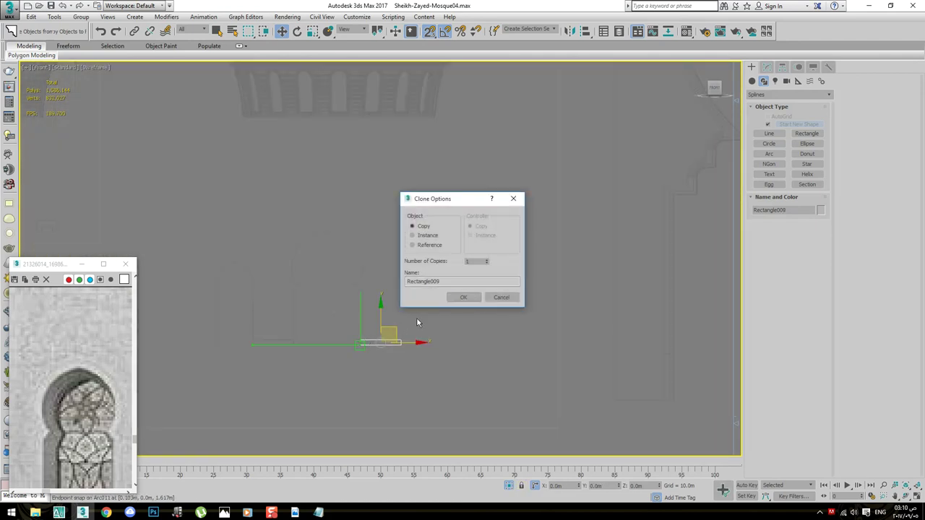
pyautogui.press('Return')
# Shift-move a copy of the arch outline onto the right window
pyautogui.moveTo(246, 354)
pyautogui.mouseDown()
pyautogui.moveTo(340, 302)
pyautogui.moveTo(505, 352)
pyautogui.mouseUp()
pyautogui.press('Return')
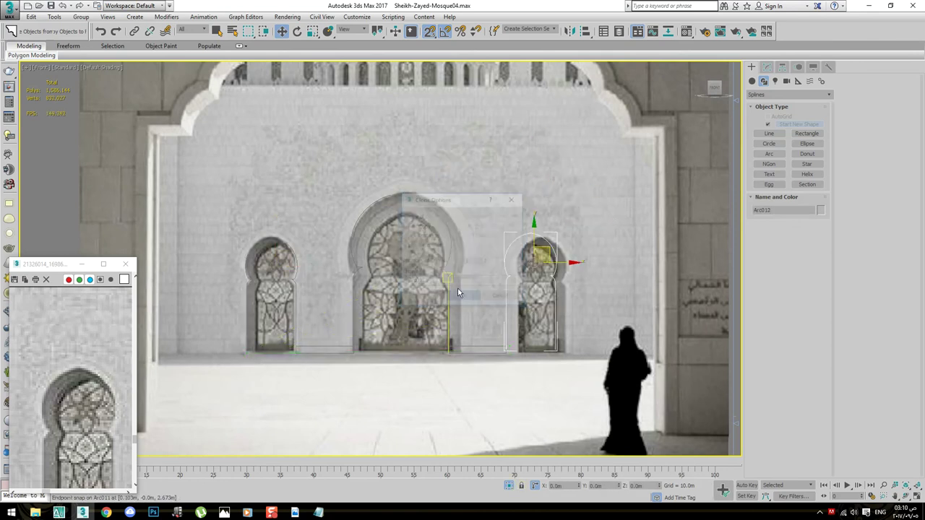
pyautogui.press('F3')
pyautogui.scroll(3, 405, 253)
pyautogui.scroll(-8, 506, 238)
# Draw a rectangle with Length 5 m and Width 8 m around the arches
pyautogui.rightClick(588, 260)
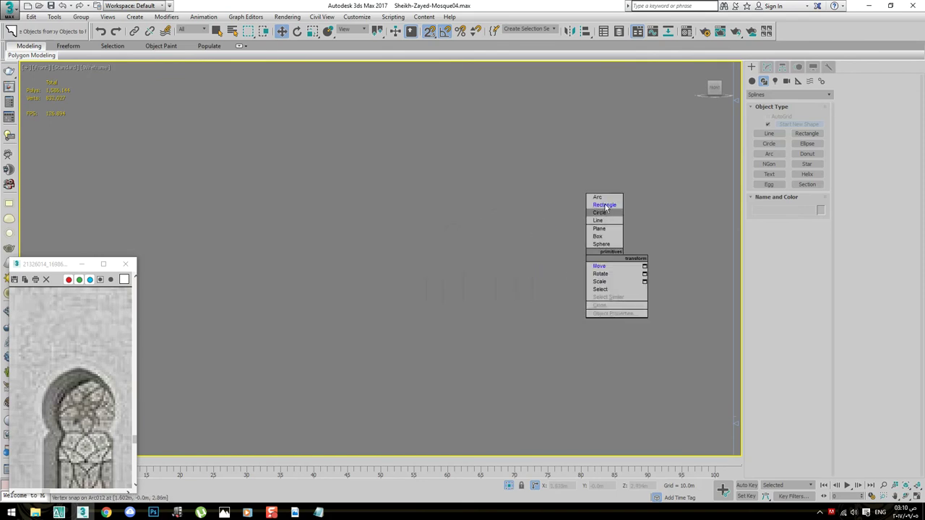
pyautogui.click(769, 153)
pyautogui.moveTo(352, 191); pyautogui.dragTo(586, 335)
pyautogui.rightClick(587, 334)
pyautogui.rightClick(597, 275)
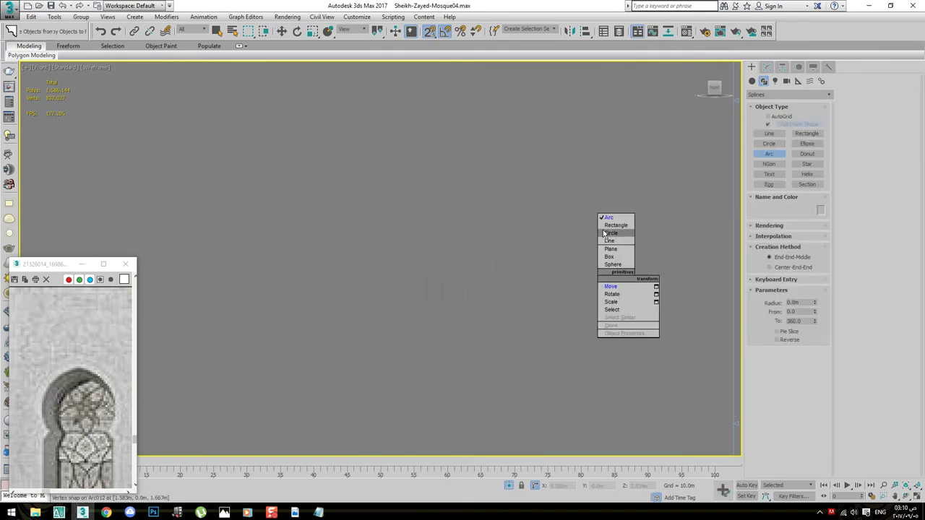
pyautogui.moveTo(370, 185); pyautogui.dragTo(576, 319)
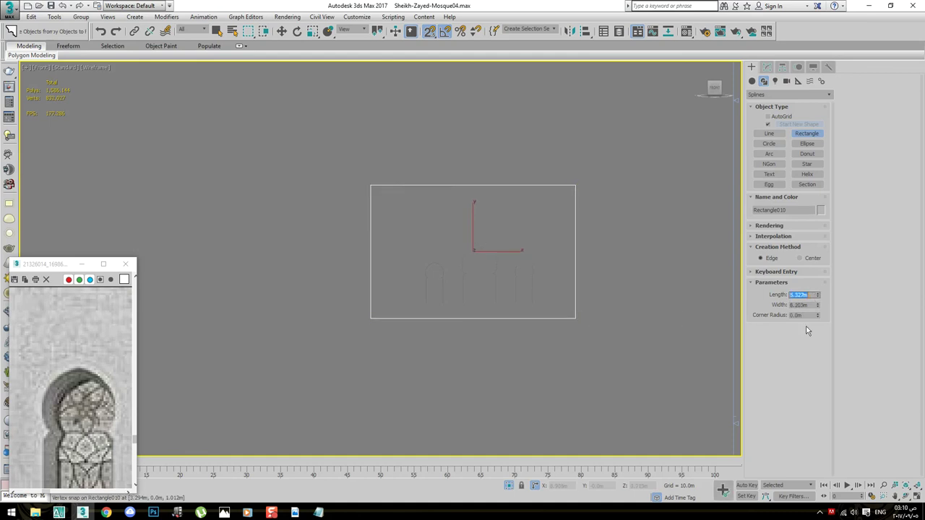
pyautogui.write('5')
pyautogui.press('Tab')
pyautogui.write('8')
pyautogui.press('Tab')
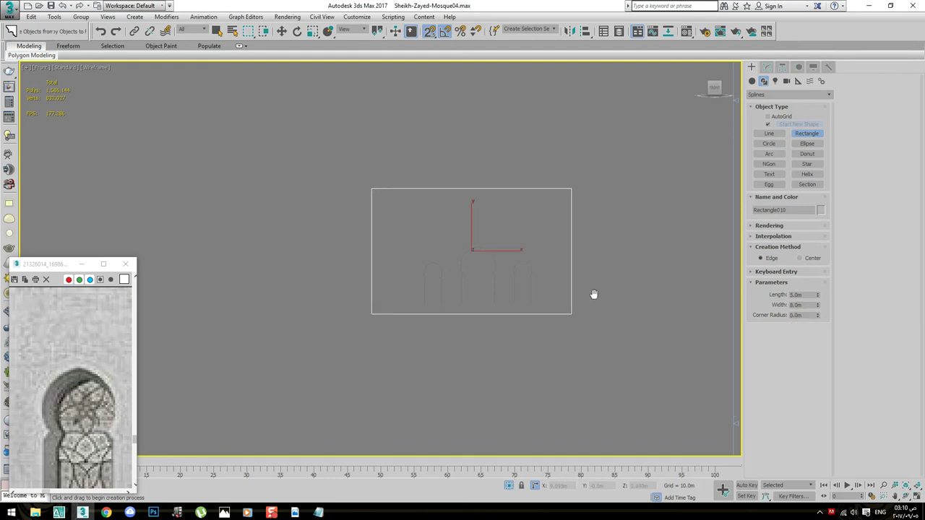
# Toggle Affect Pivot Only on and off, then reselect the large rectangle
pyautogui.press('w')
pyautogui.moveTo(483, 239); pyautogui.dragTo(488, 221, button='middle')
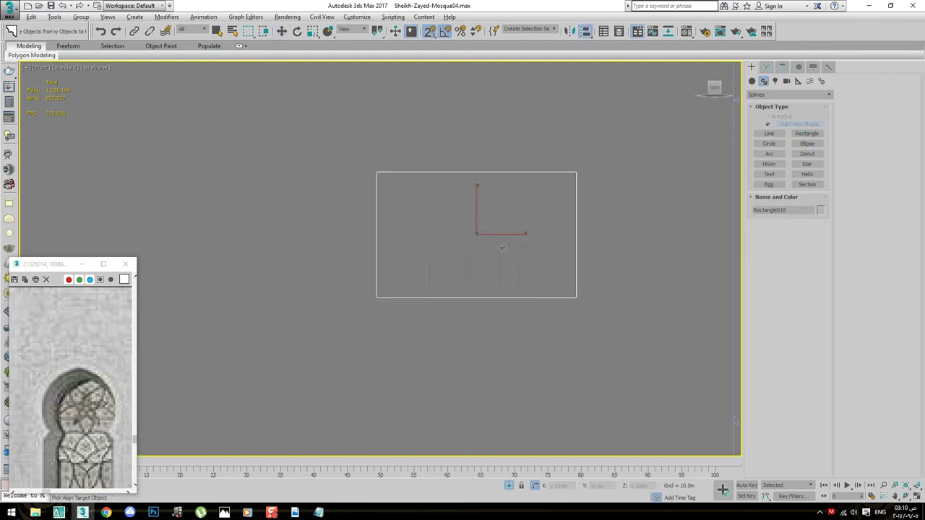
pyautogui.click(782, 67)
pyautogui.click(786, 133)
pyautogui.click(781, 134)
pyautogui.click(583, 162)
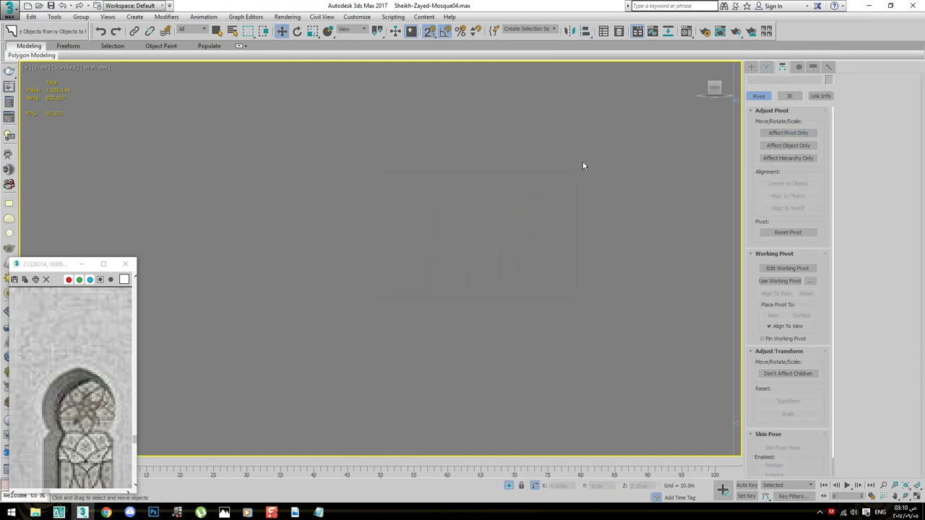
pyautogui.click(576, 189)
# Align the rectangle center-to-center with Arc011 on X, Y and Z positions
pyautogui.hotkey('alt', 'a')
pyautogui.click(496, 245)
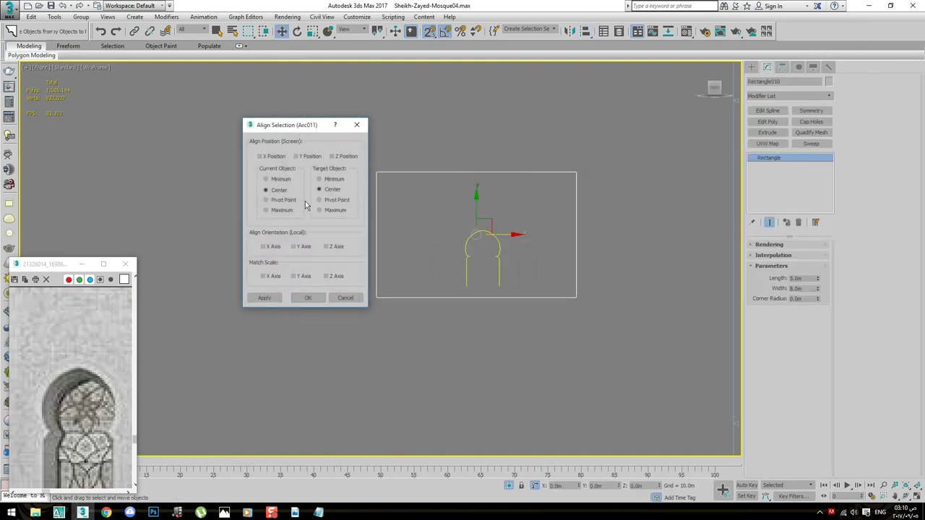
pyautogui.click(272, 156)
pyautogui.click(304, 155)
pyautogui.click(334, 156)
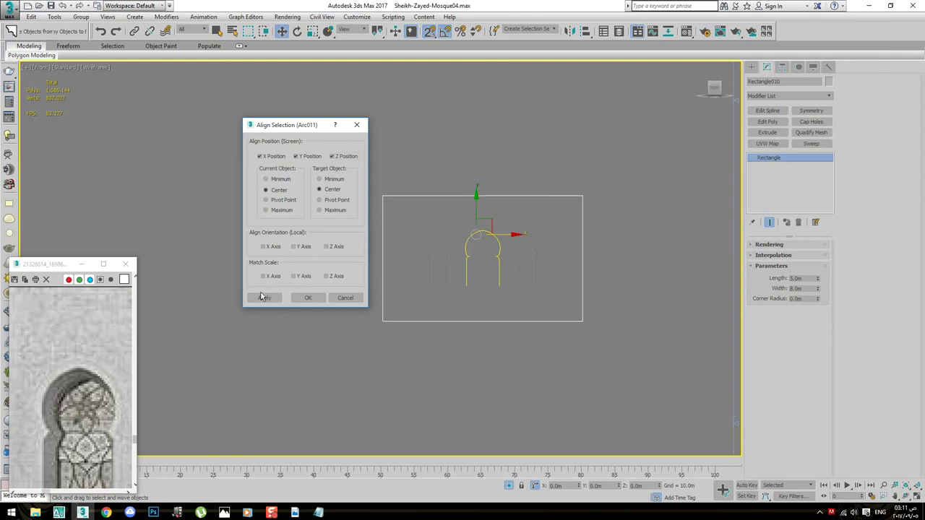
pyautogui.click(308, 298)
pyautogui.scroll(2, 564, 282)
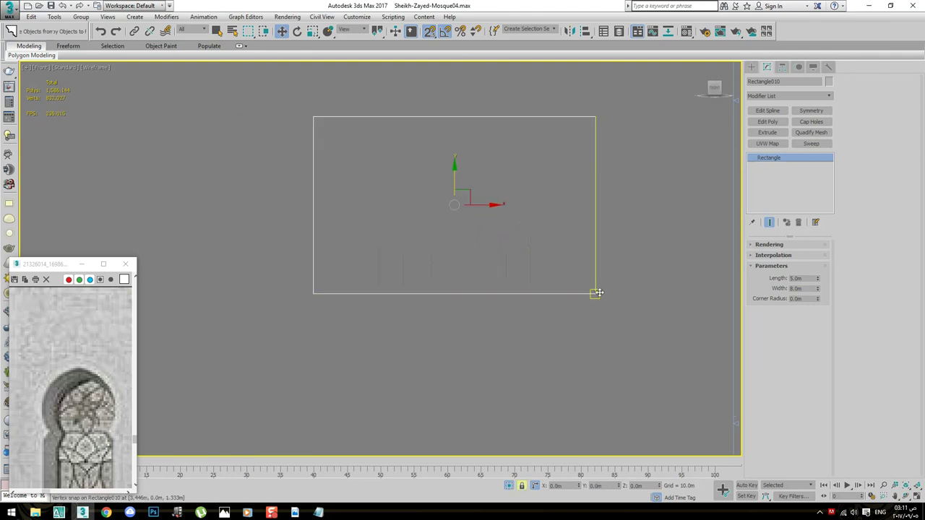
pyautogui.scroll(4, 530, 289)
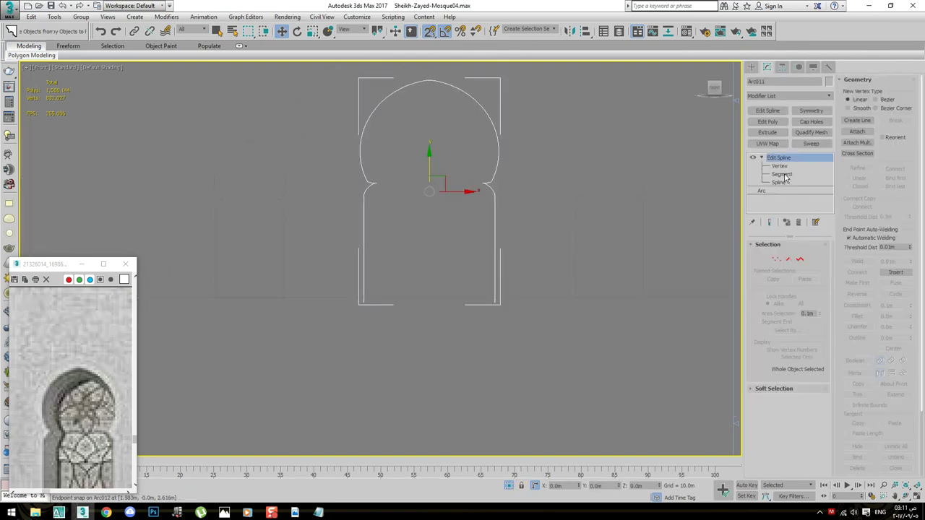
# Attach the side arches and the outer rectangle into a single spline shape
pyautogui.click(851, 134)
pyautogui.click(640, 178)
pyautogui.scroll(-3, 482, 170)
pyautogui.press('w')
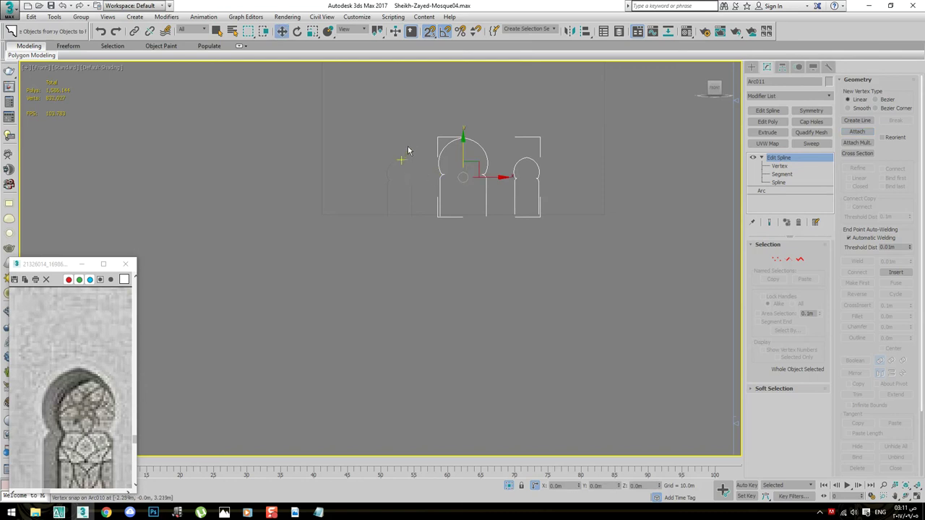
pyautogui.click(414, 160)
pyautogui.click(860, 133)
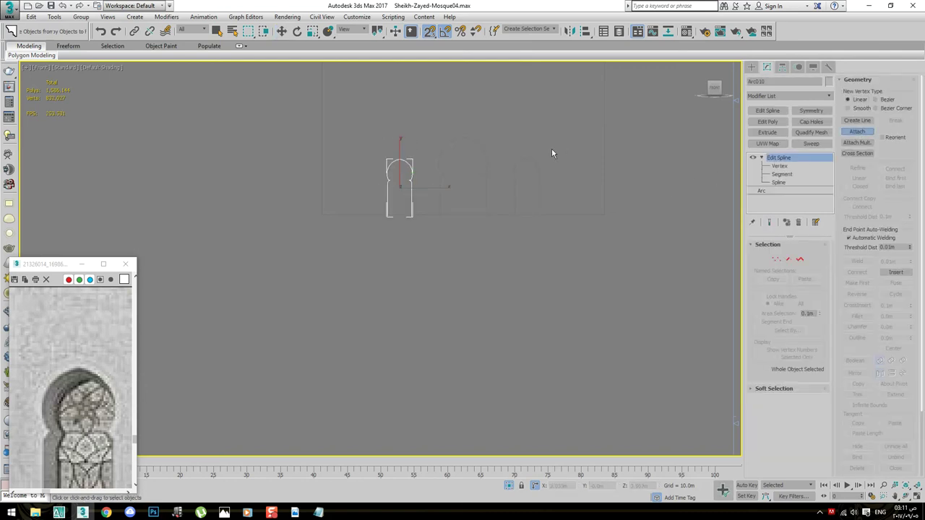
pyautogui.click(535, 168)
pyautogui.click(605, 161)
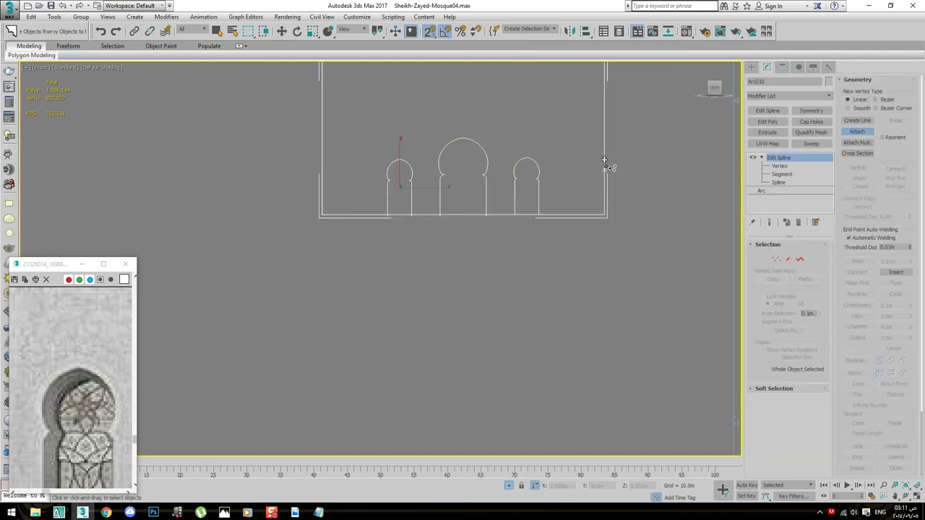
# Select the six bottom vertices and drag them down to lengthen the arch legs
pyautogui.press('1')
pyautogui.scroll(2, 575, 209)
pyautogui.press('w')
pyautogui.moveTo(569, 203); pyautogui.dragTo(246, 271)
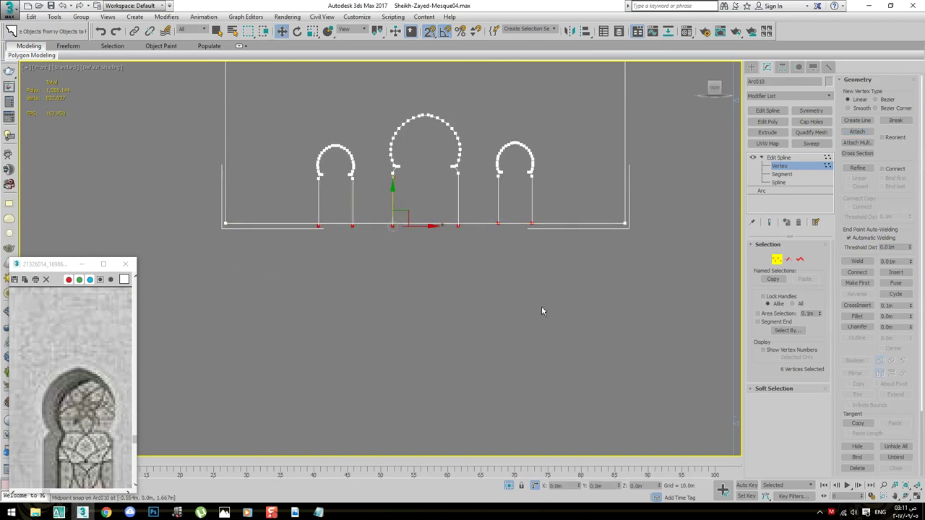
pyautogui.moveTo(392, 207); pyautogui.dragTo(393, 242)
# Trim away the overlapping base-line pieces and arch leg ends
pyautogui.press('3')
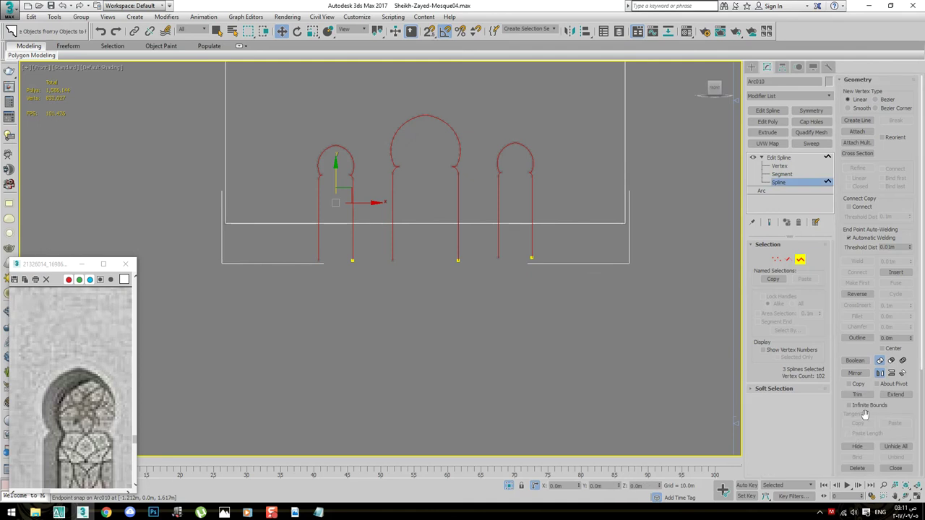
pyautogui.click(857, 395)
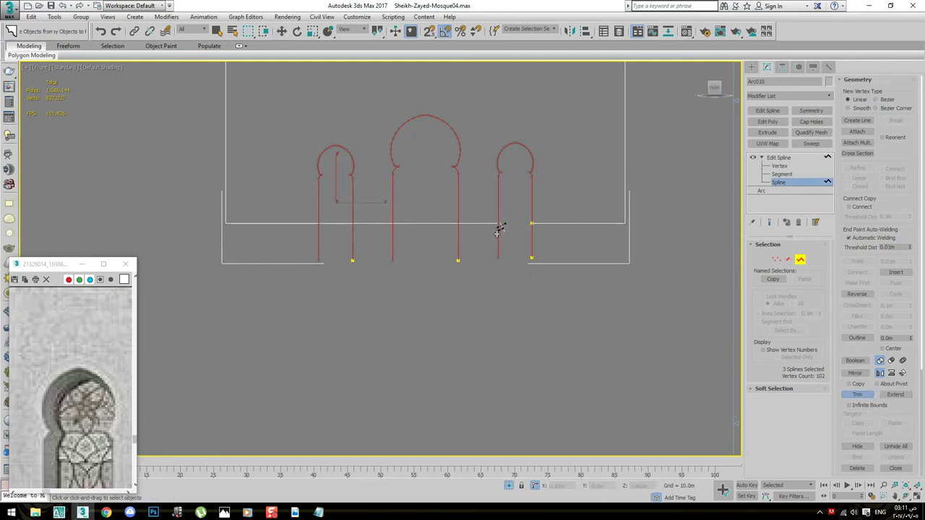
pyautogui.click(398, 223)
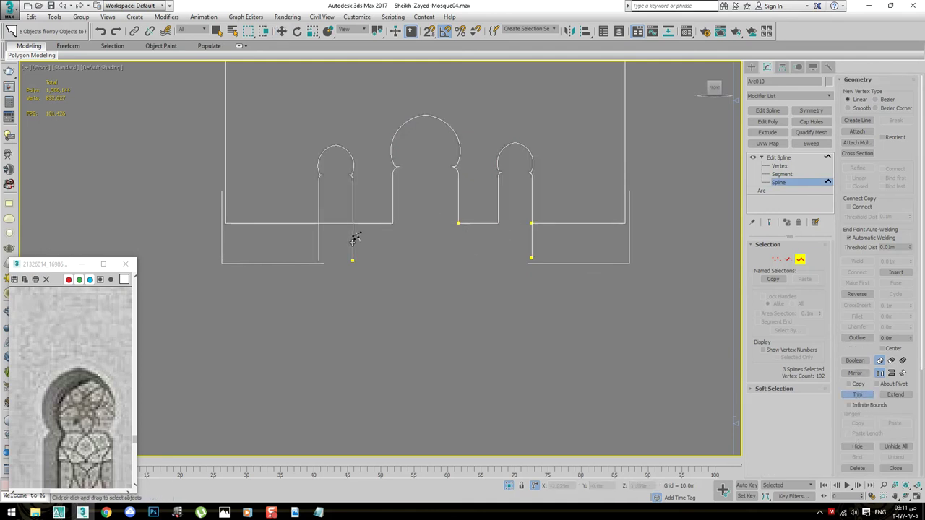
pyautogui.click(318, 233)
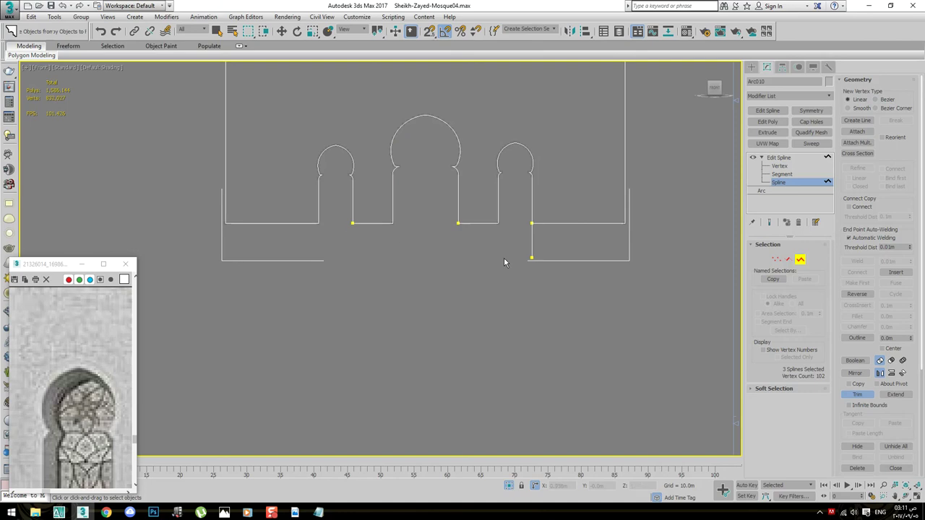
pyautogui.click(532, 239)
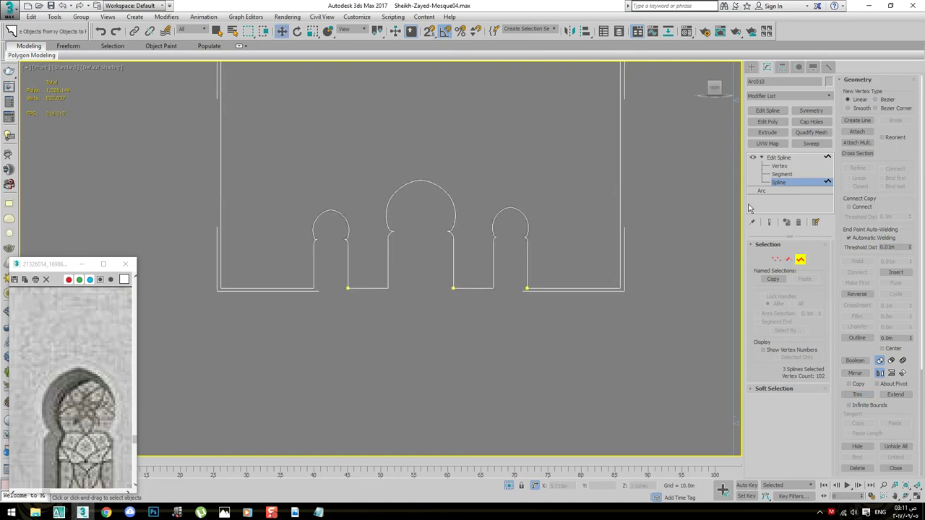
pyautogui.rightClick(490, 174)
# Copy the three arch splines below and detach them as Shape036
pyautogui.click(492, 175)
pyautogui.moveTo(515, 175); pyautogui.dragTo(265, 260)
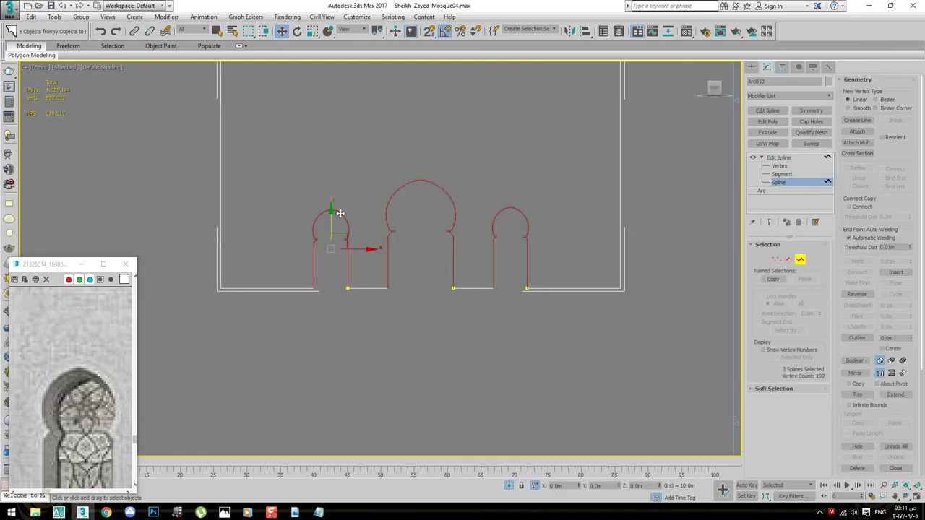
pyautogui.keyDown('shift'); pyautogui.moveTo(340, 213); pyautogui.dragTo(339, 381); pyautogui.keyUp('shift')
pyautogui.moveTo(602, 329); pyautogui.dragTo(611, 266, button='middle')
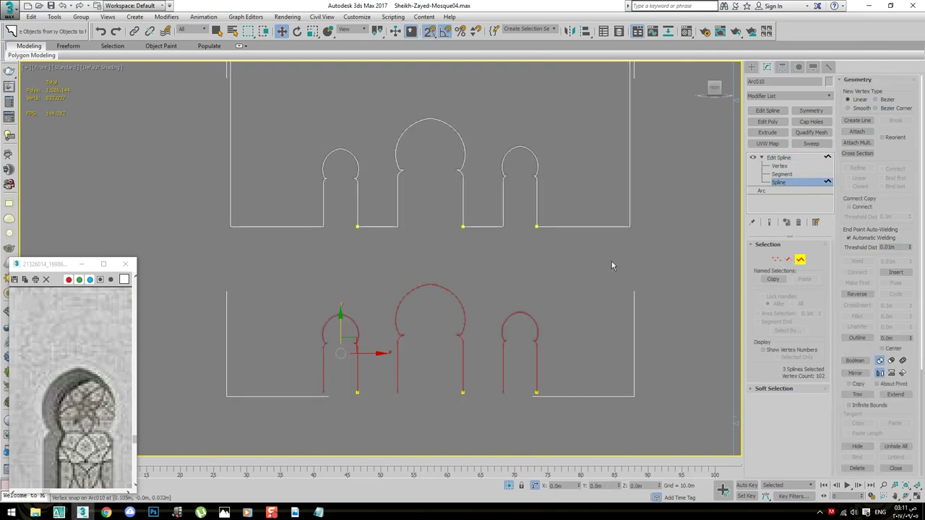
pyautogui.scroll(-3, 886, 152)
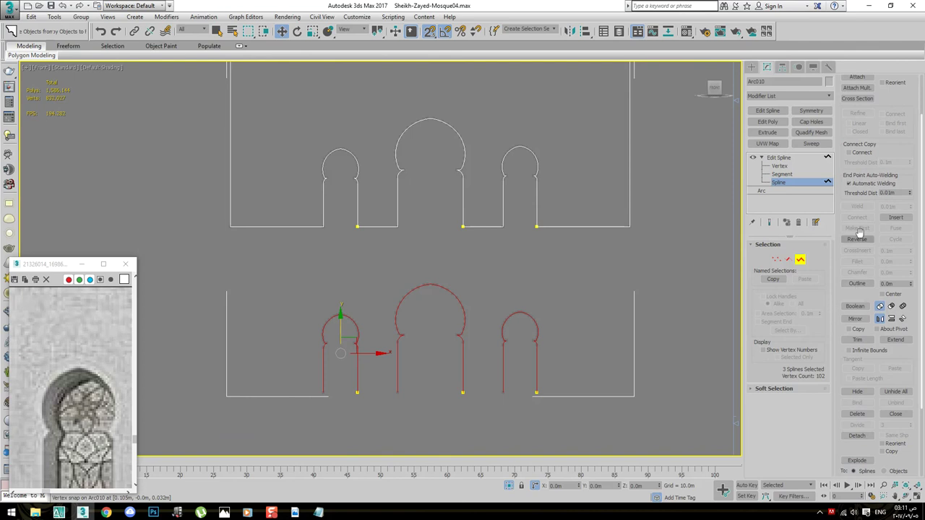
pyautogui.scroll(-3, 854, 286)
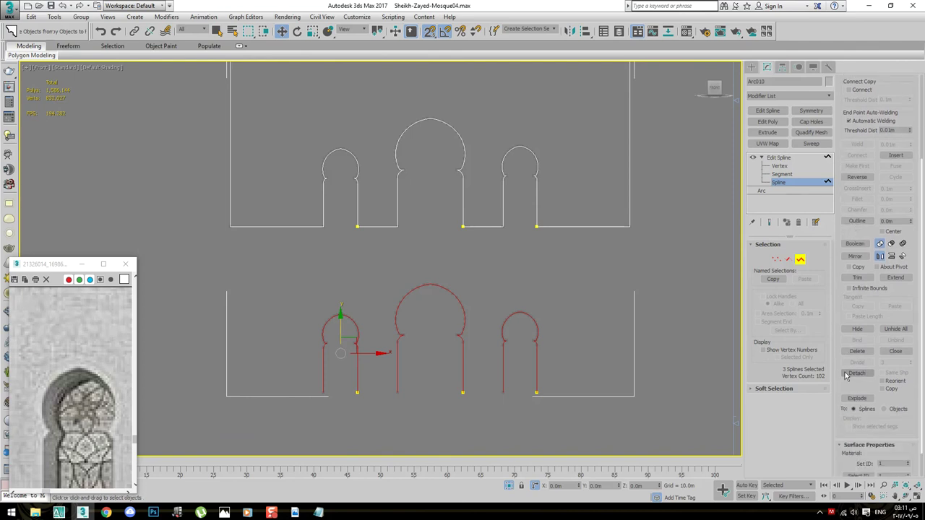
pyautogui.click(857, 374)
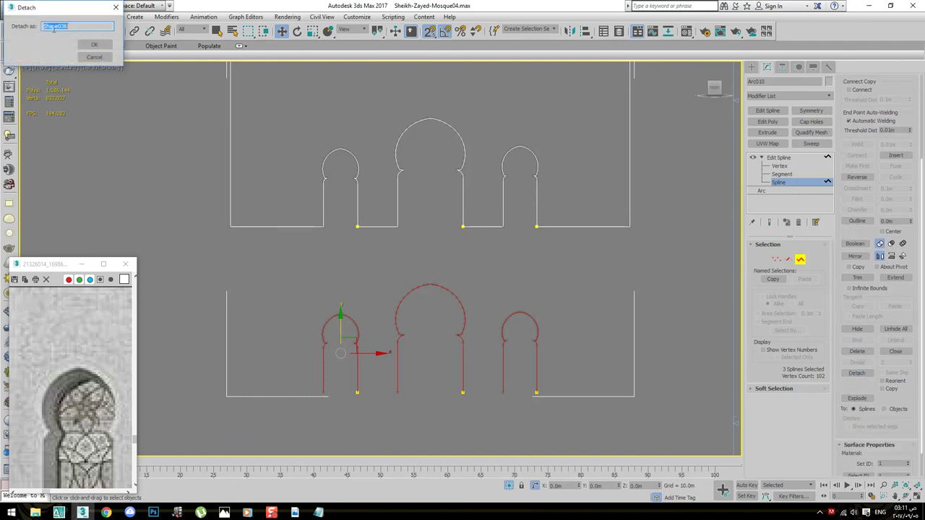
pyautogui.click(94, 45)
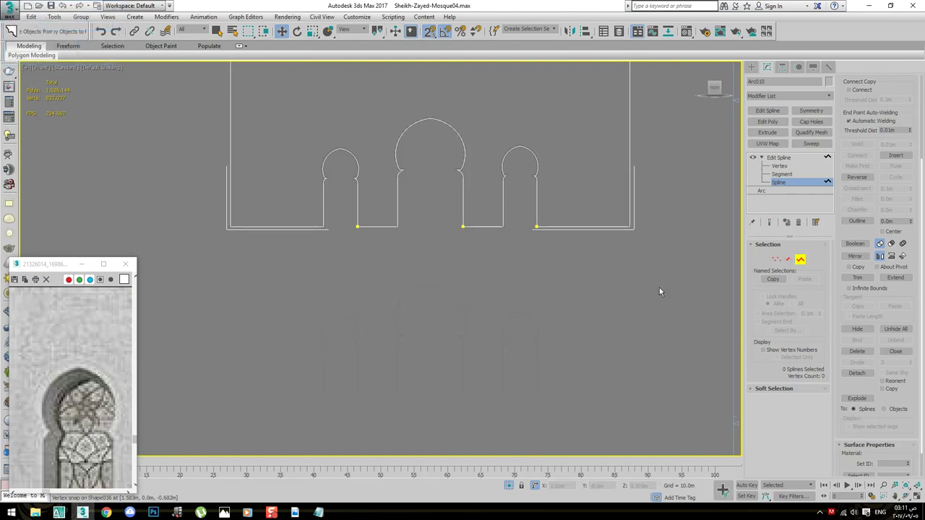
# Weld the bottom vertices and extrude the wall outline 1.0 m into a solid
pyautogui.press('1')
pyautogui.moveTo(585, 218); pyautogui.dragTo(352, 275)
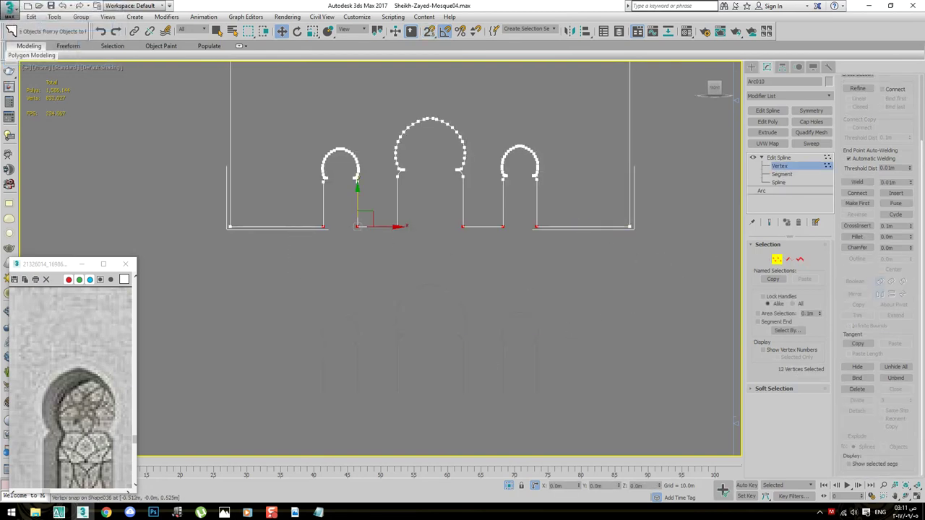
pyautogui.click(865, 184)
pyautogui.click(779, 157)
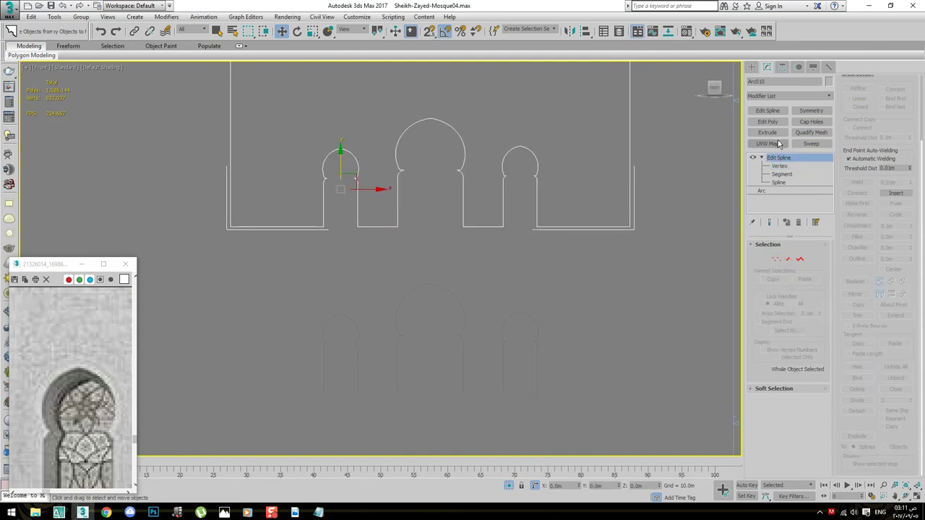
pyautogui.click(768, 133)
pyautogui.press('F3')
pyautogui.press('F3')
# Inspect the arch outline's splines in the top and front views
pyautogui.click(779, 190)
pyautogui.press('t')
pyautogui.moveTo(439, 251); pyautogui.dragTo(384, 247, button='middle')
pyautogui.scroll(2, 533, 279)
pyautogui.scroll(-1, 581, 200)
pyautogui.scroll(2, 633, 224)
pyautogui.press('f')
pyautogui.scroll(2, 603, 277)
pyautogui.scroll(1, 663, 299)
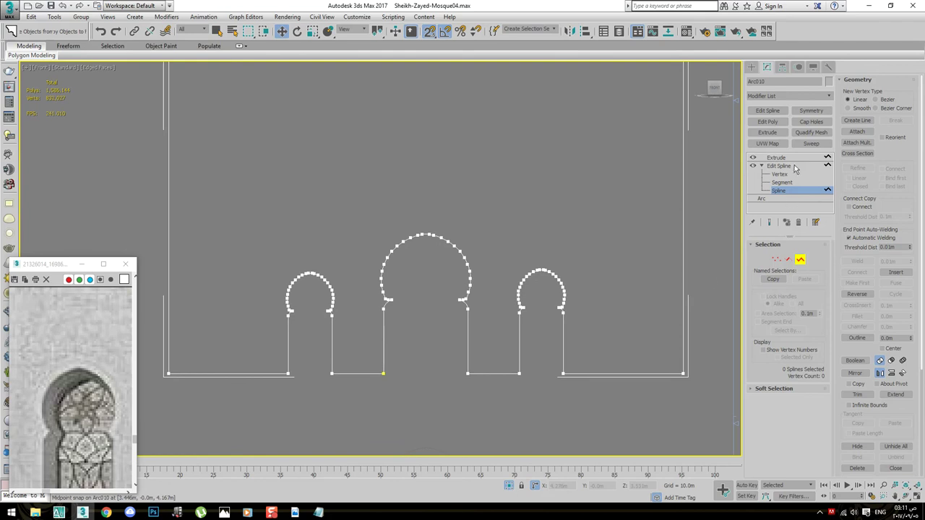
# Set the extruded wall Arc010's Extrude amount to 0.2m, checking it in side wireframe
pyautogui.click(795, 168)
pyautogui.click(777, 158)
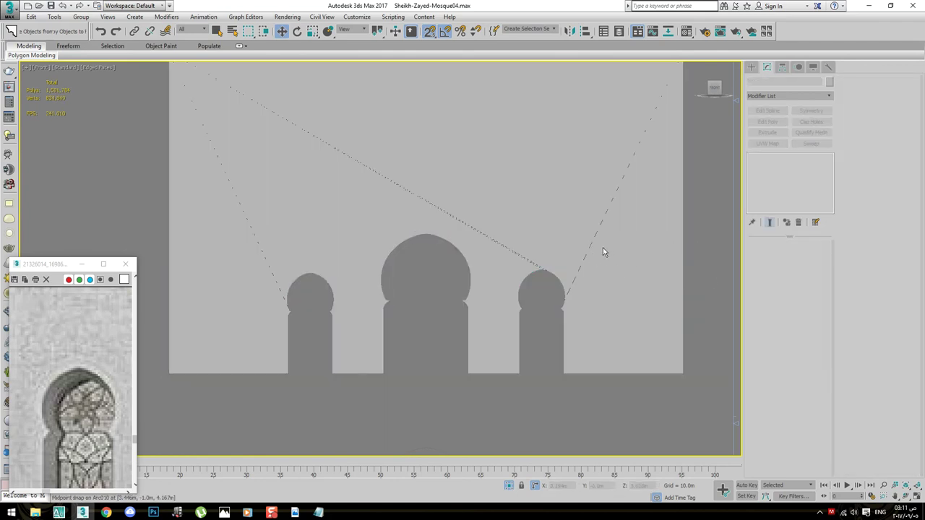
pyautogui.press('l')
pyautogui.scroll(2, 398, 161)
pyautogui.press('F3')
pyautogui.scroll(2, 357, 281)
pyautogui.scroll(-2, 357, 281)
pyautogui.scroll(-3, 434, 260)
pyautogui.click(438, 217)
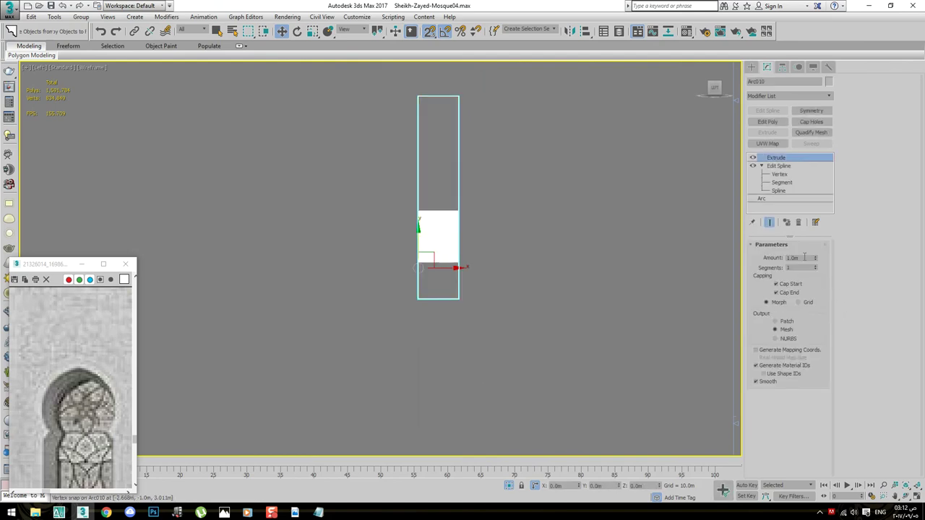
pyautogui.press('Return')
pyautogui.click(562, 203)
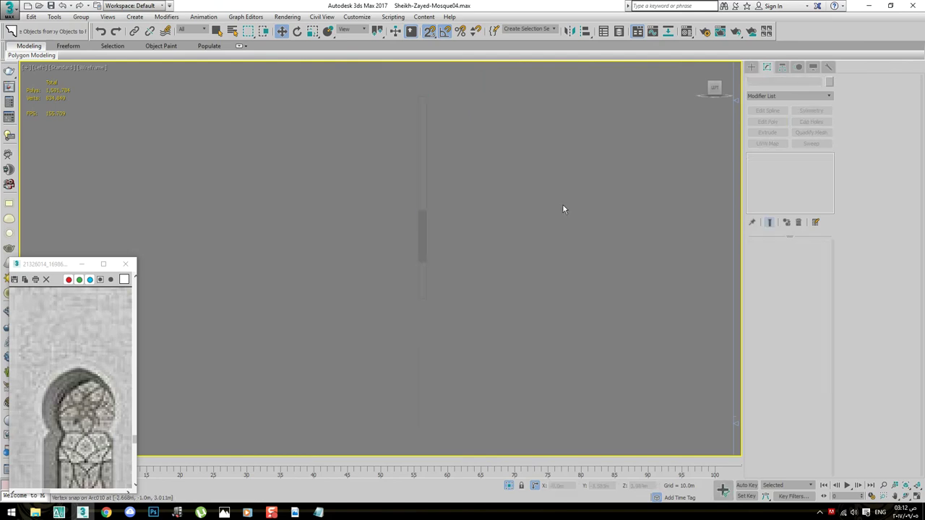
# In the front view, drag Arc010's top outline segment downward
pyautogui.press('p')
pyautogui.press('F3')
pyautogui.press('z')
pyautogui.press('f')
pyautogui.click(498, 215)
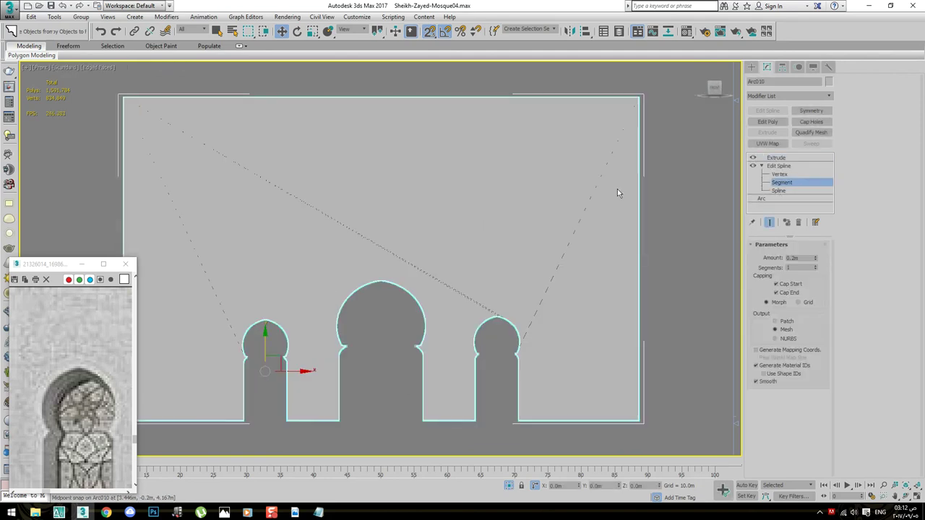
pyautogui.click(446, 95)
pyautogui.moveTo(387, 76); pyautogui.dragTo(375, 174)
# Move the outline's left side segment to X = 10
pyautogui.click(643, 335)
pyautogui.click(556, 486)
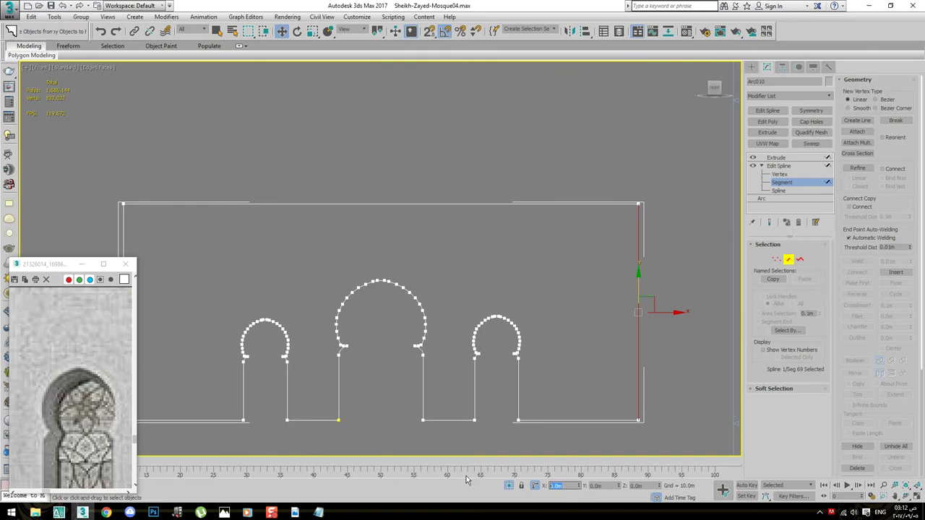
pyautogui.moveTo(219, 338); pyautogui.dragTo(277, 260, button='middle')
pyautogui.click(195, 311)
pyautogui.write('10')
pyautogui.press('Return')
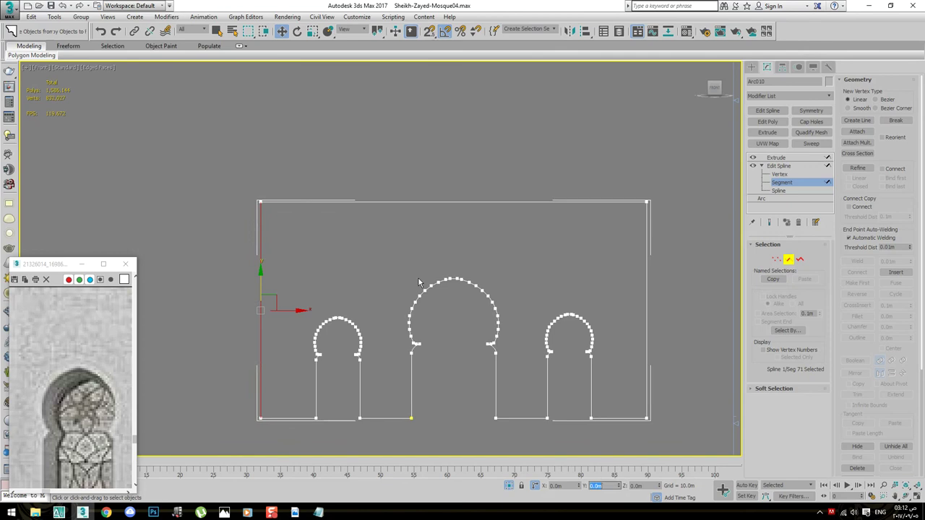
pyautogui.click(776, 158)
# Center the lower arch outline's pivot on the object with Affect Pivot Only
pyautogui.click(707, 149)
pyautogui.scroll(-3, 573, 113)
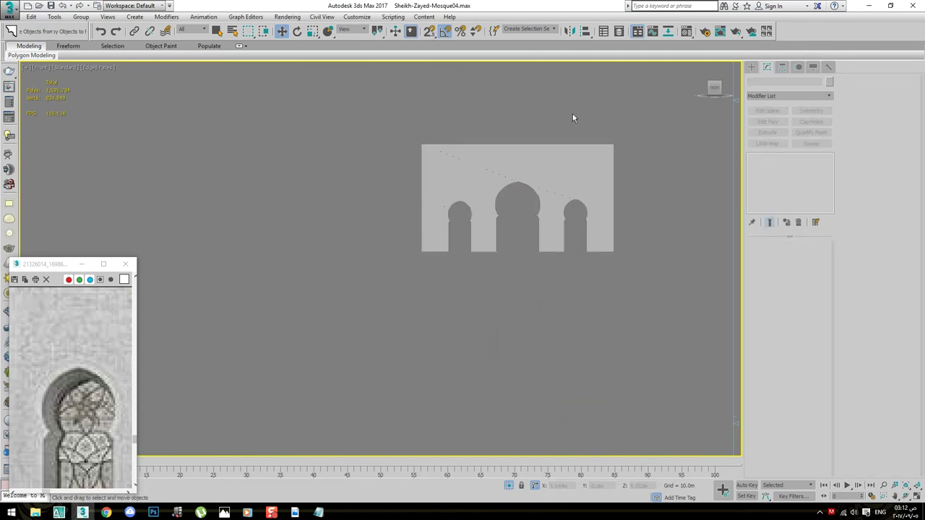
pyautogui.scroll(3, 584, 240)
pyautogui.moveTo(617, 329)
pyautogui.mouseDown()
pyautogui.moveTo(516, 389)
pyautogui.moveTo(473, 367)
pyautogui.mouseUp()
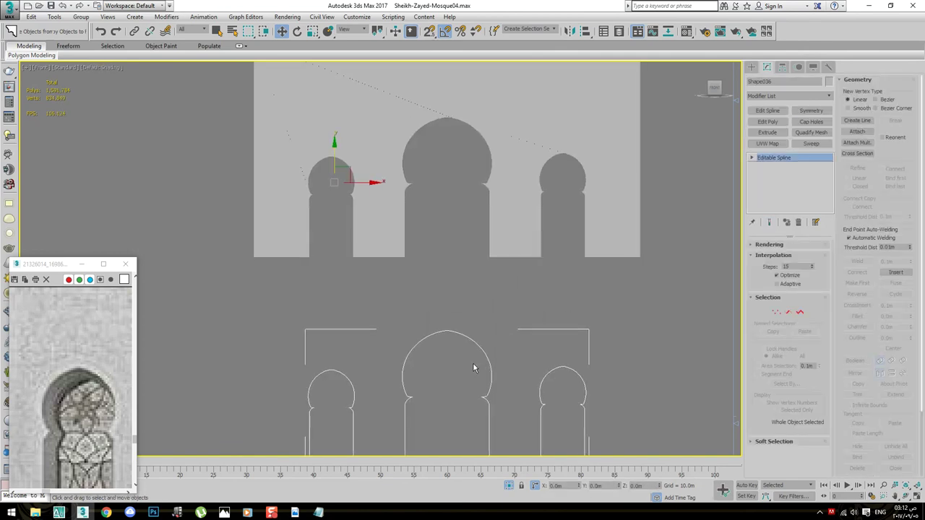
pyautogui.click(378, 231)
pyautogui.click(783, 66)
pyautogui.click(788, 133)
pyautogui.click(788, 183)
pyautogui.click(571, 329)
pyautogui.moveTo(557, 324); pyautogui.dragTo(578, 289, button='middle')
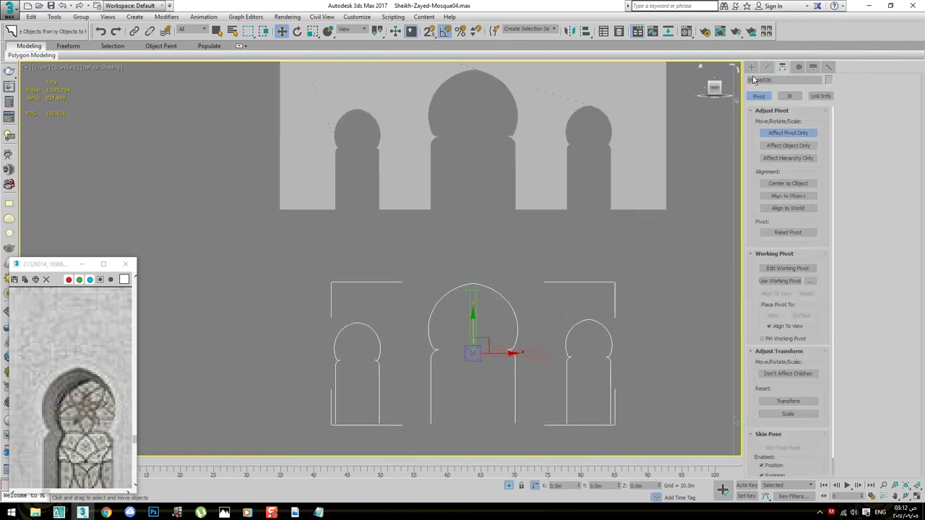
pyautogui.click(752, 67)
# Add a Sweep to the arch outline with a 0.01m Bar section
pyautogui.click(766, 66)
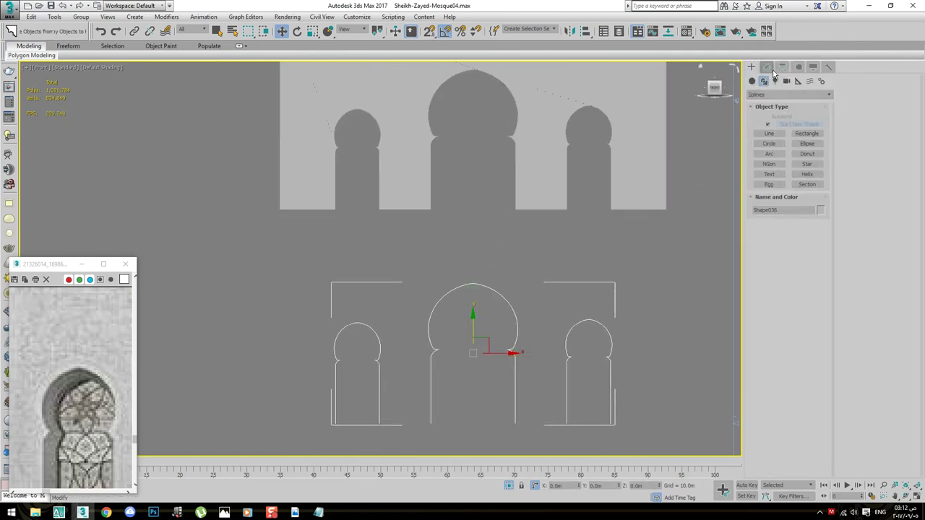
pyautogui.click(809, 143)
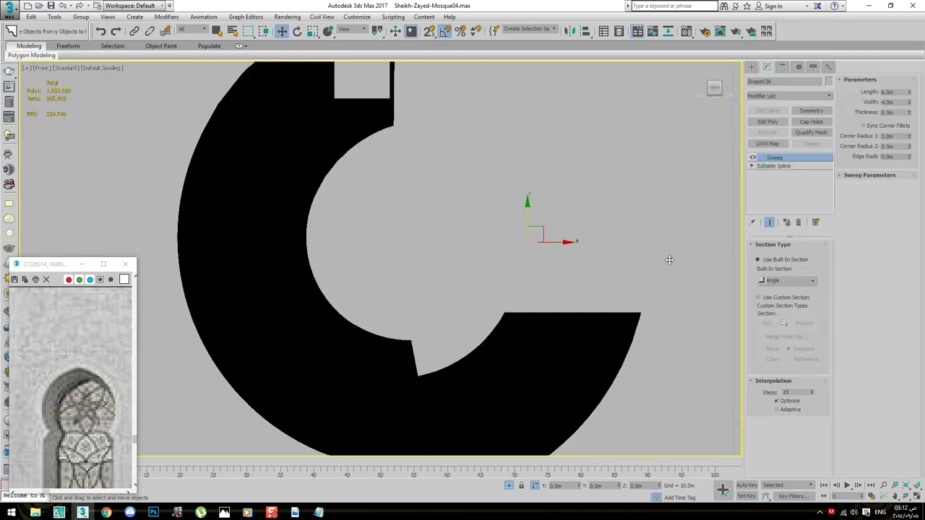
pyautogui.click(772, 281)
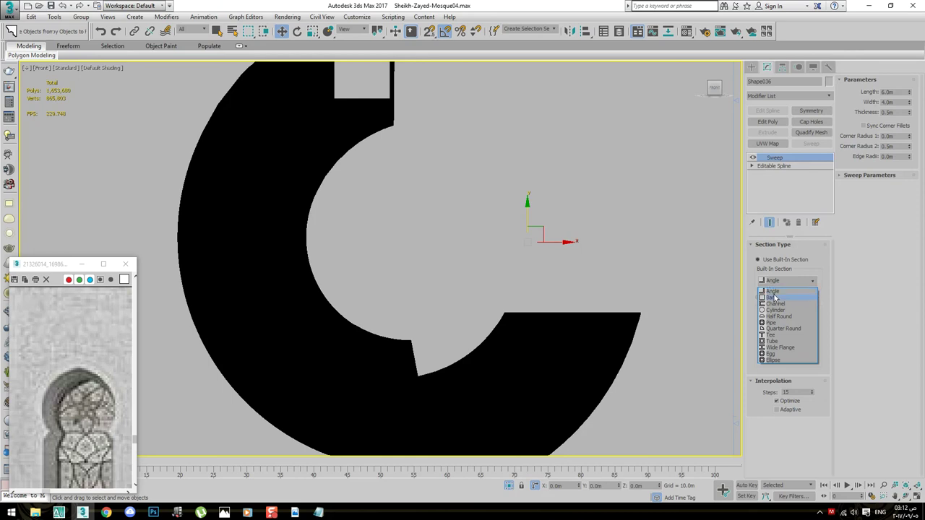
pyautogui.click(772, 297)
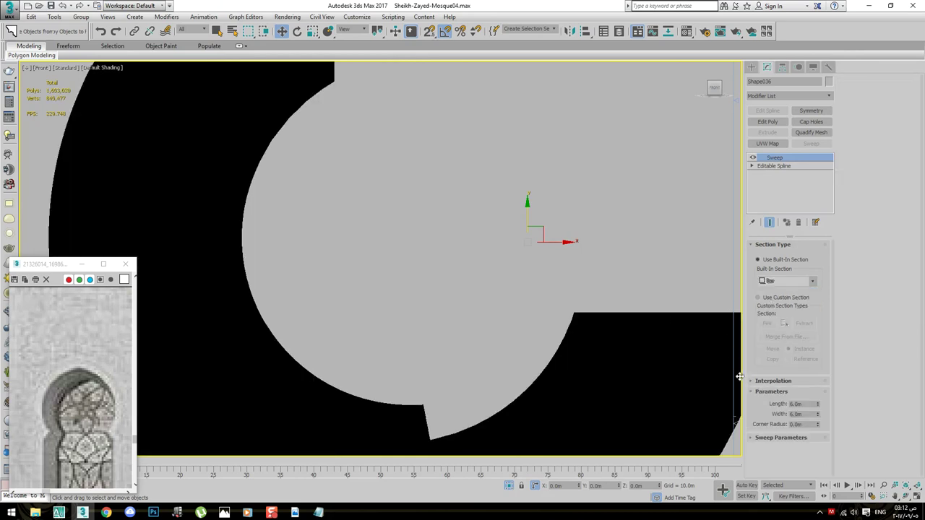
pyautogui.doubleClick(801, 403)
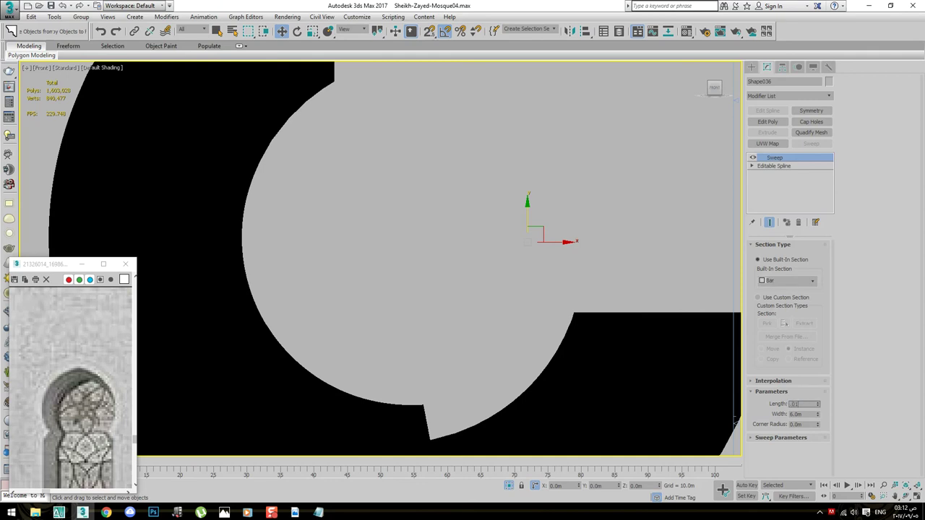
pyautogui.write('.01')
pyautogui.press('Tab')
# Try aligning the sweep section's pivot to opposite corners
pyautogui.scroll(5, 611, 310)
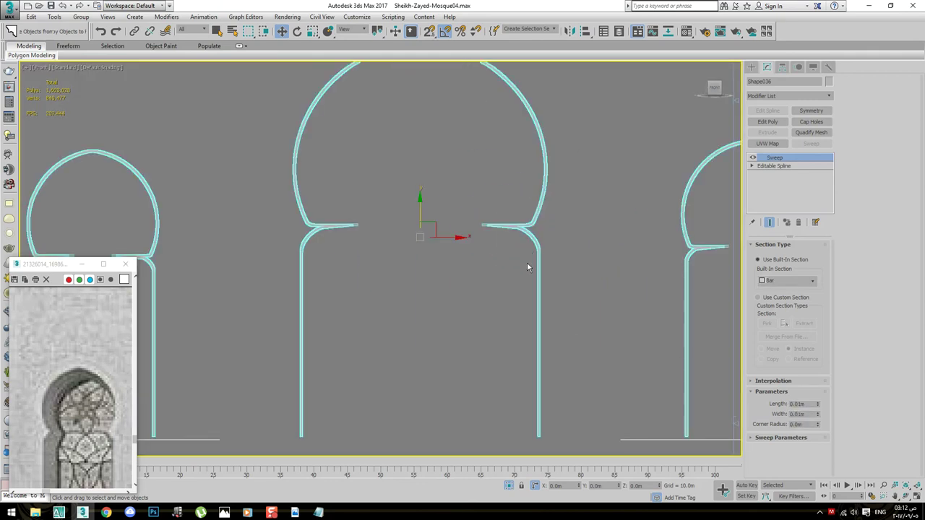
pyautogui.scroll(5, 527, 261)
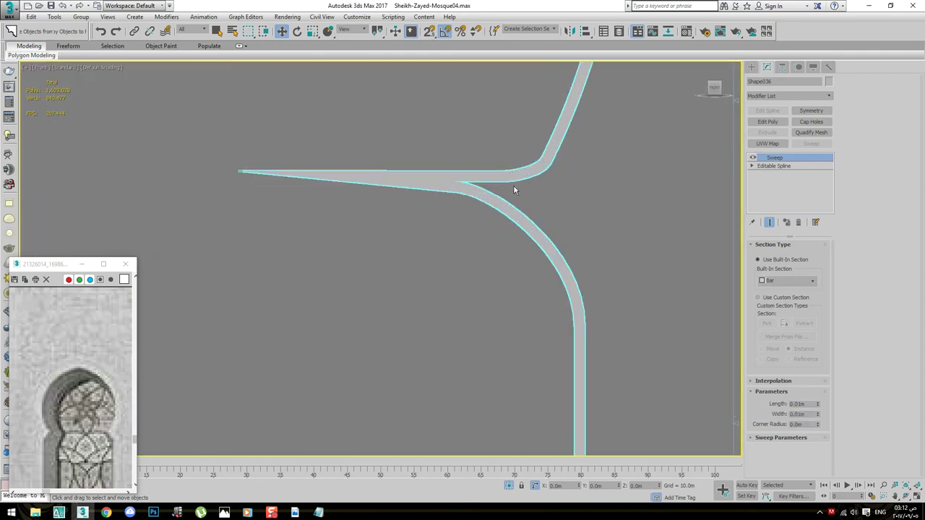
pyautogui.click(781, 437)
pyautogui.click(849, 170)
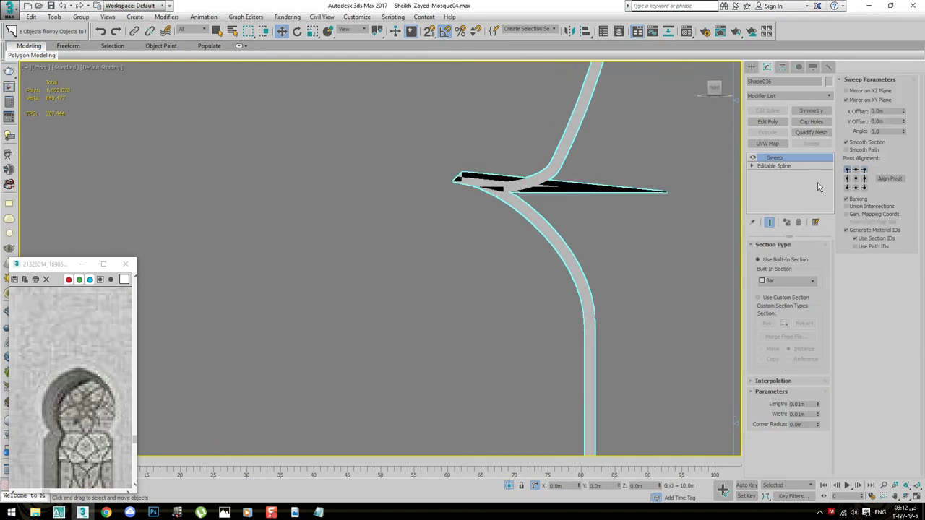
pyautogui.click(864, 170)
pyautogui.scroll(-3, 684, 180)
pyautogui.scroll(-2, 616, 228)
pyautogui.scroll(3, 420, 224)
pyautogui.scroll(2, 541, 217)
# Delete the trial Sweep modifier from the arch outline
pyautogui.press('F3')
pyautogui.press('F3')
pyautogui.scroll(3, 426, 177)
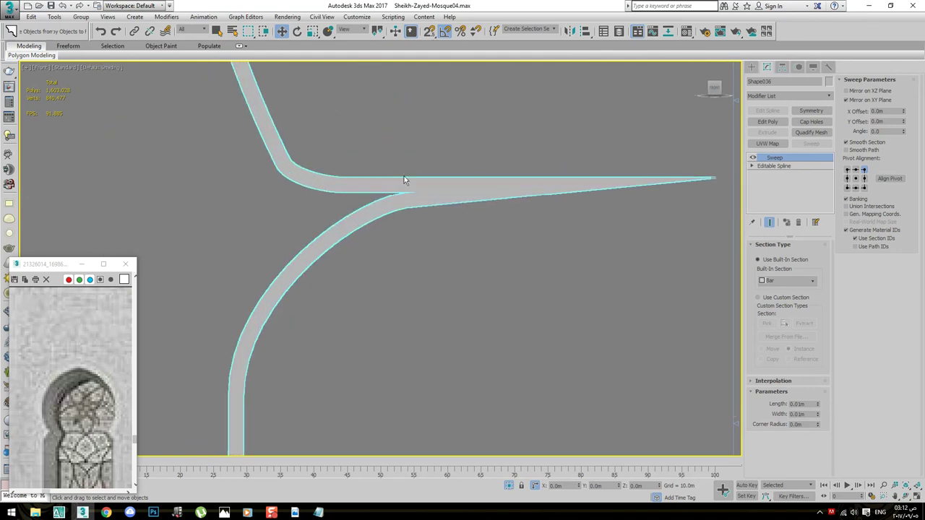
pyautogui.scroll(-4, 459, 224)
pyautogui.click(801, 224)
pyautogui.scroll(-2, 626, 207)
pyautogui.scroll(-3, 479, 252)
pyautogui.scroll(-2, 626, 253)
# Draw a snapped line segment starting at the arch endpoint
pyautogui.scroll(-1, 543, 246)
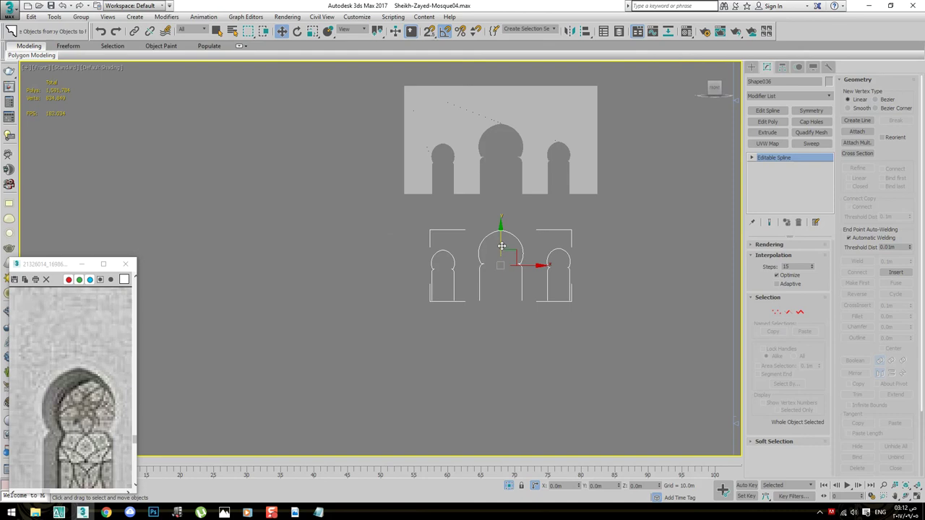
pyautogui.scroll(4, 526, 264)
pyautogui.press('s')
pyautogui.click(526, 217)
pyautogui.click(526, 317)
pyautogui.rightClick(526, 316)
# Orbit around the arches in wireframe to inspect their depth
pyautogui.scroll(-2, 506, 217)
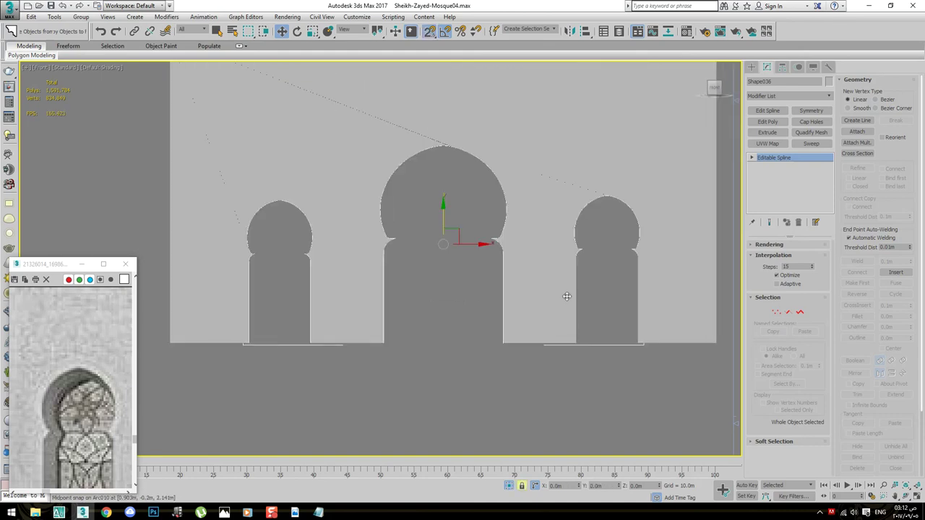
pyautogui.scroll(5, 506, 217)
pyautogui.scroll(-1, 483, 181)
pyautogui.scroll(-2, 483, 181)
pyautogui.keyDown('alt'); pyautogui.moveTo(468, 310); pyautogui.dragTo(496, 289, button='middle'); pyautogui.keyUp('alt')
pyautogui.scroll(3, 496, 289)
pyautogui.press('F3')
pyautogui.moveTo(467, 320)
pyautogui.keyDown('alt'); pyautogui.mouseDown(button='middle')
pyautogui.moveTo(468, 287)
pyautogui.moveTo(592, 217)
pyautogui.mouseUp(button='middle'); pyautogui.keyUp('alt')
pyautogui.press('F3')
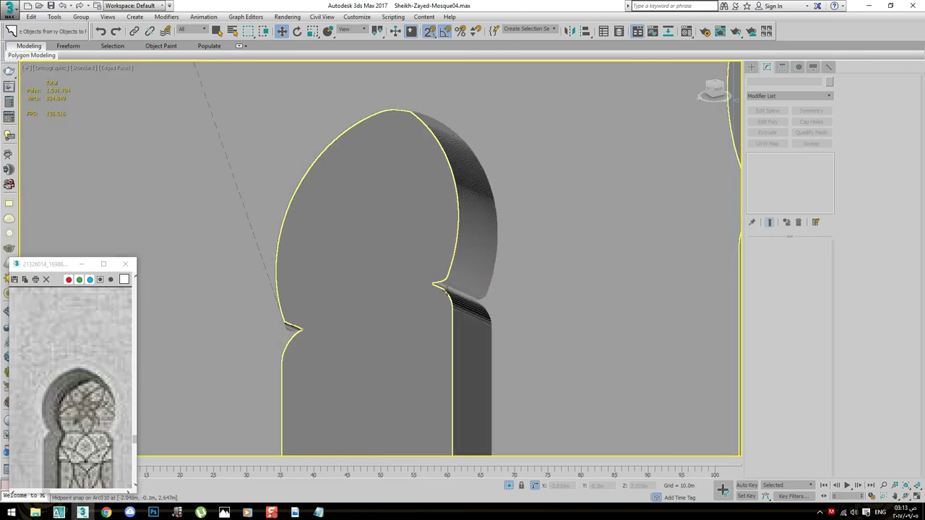
pyautogui.scroll(-6, 593, 216)
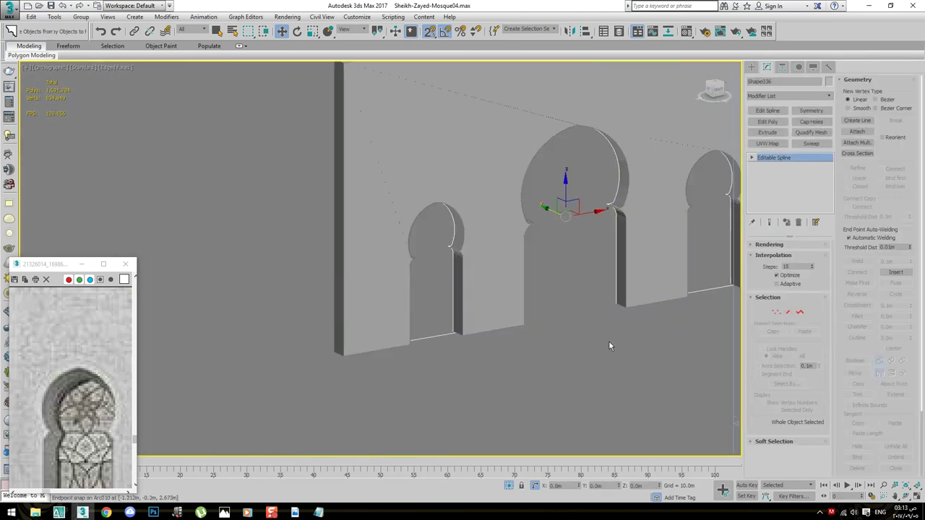
# Group the wall and arch pieces, keeping the suggested group name
pyautogui.click(81, 17)
pyautogui.click(85, 29)
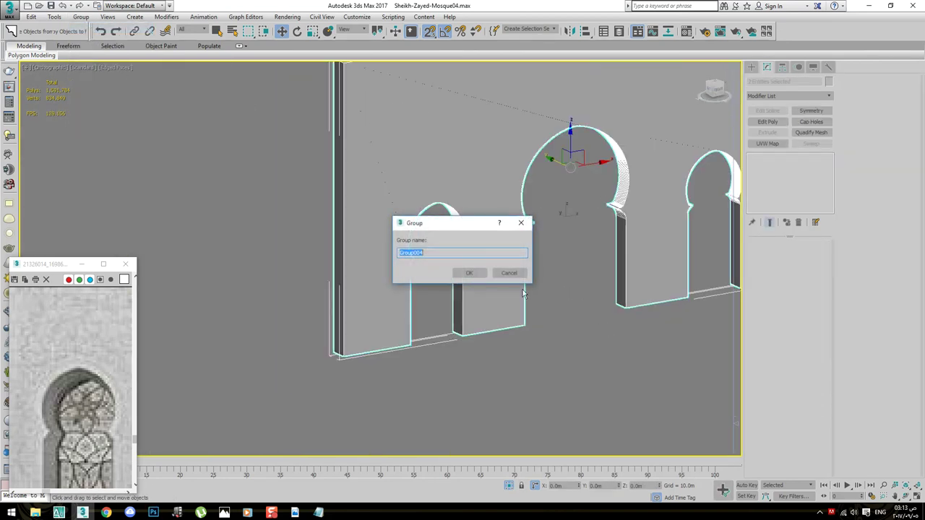
pyautogui.click(470, 275)
pyautogui.click(546, 342)
pyautogui.rightClick(575, 354)
pyautogui.click(583, 322)
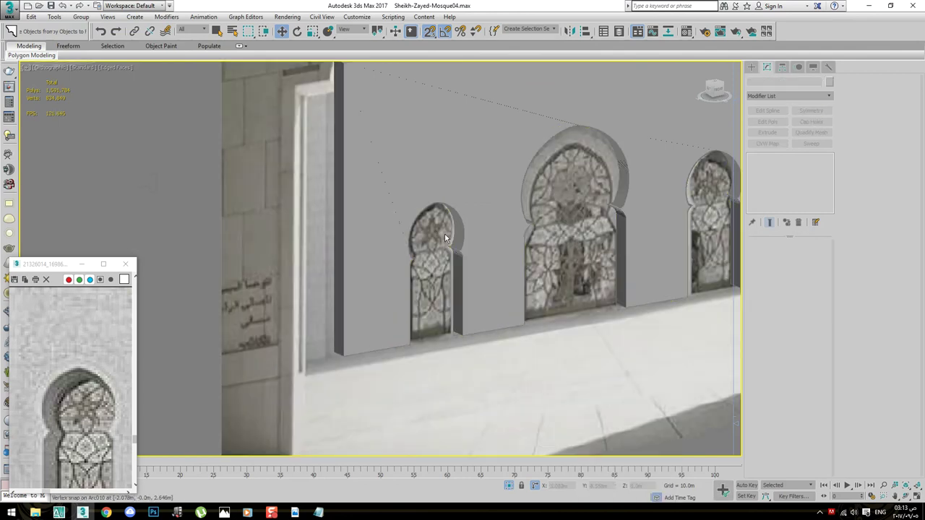
pyautogui.scroll(3, 546, 262)
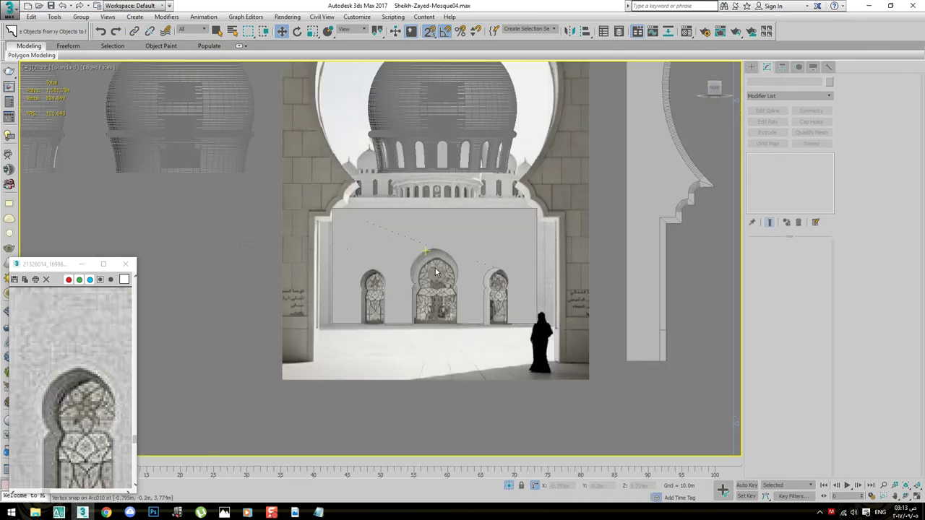
pyautogui.scroll(3, 519, 318)
pyautogui.scroll(2, 539, 363)
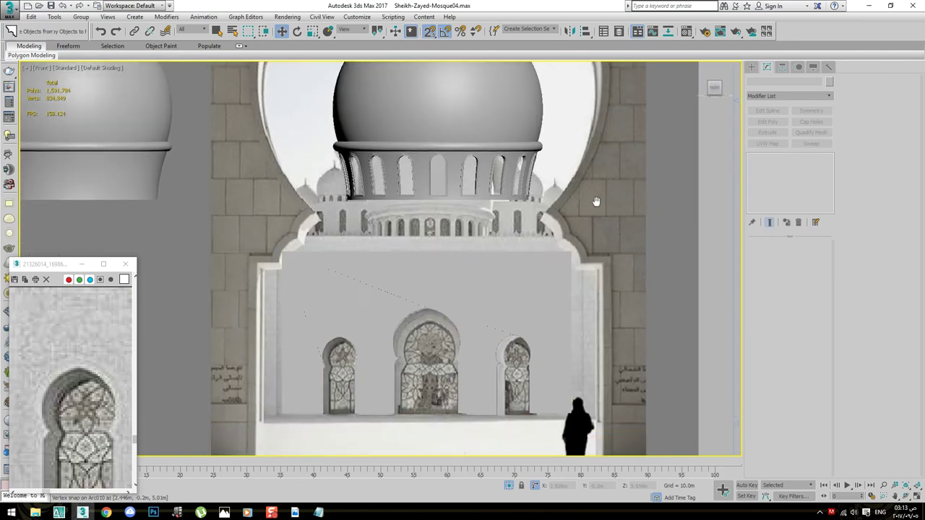
pyautogui.scroll(-2, 579, 300)
pyautogui.press('F4')
pyautogui.press('F4')
# Select the dome and wall, invert the selection, and hide the other objects
pyautogui.click(398, 210)
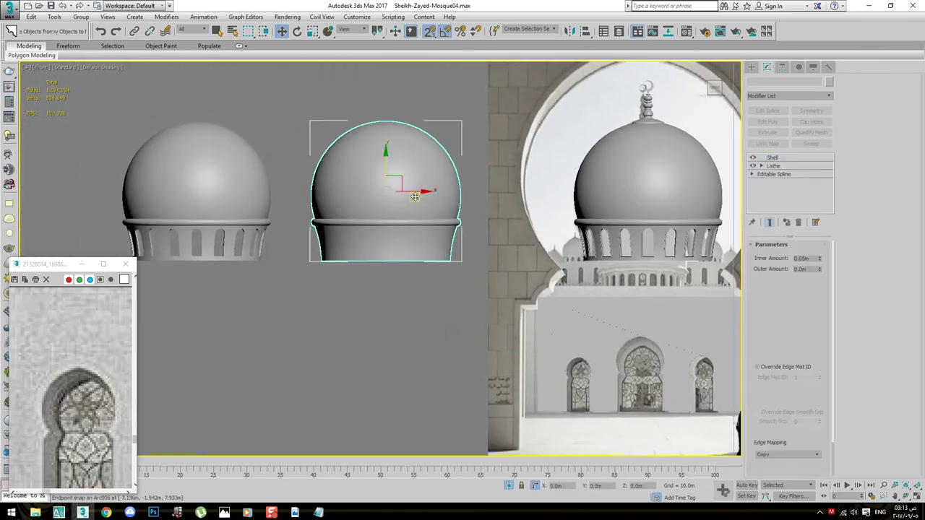
pyautogui.scroll(-5, 406, 205)
pyautogui.click(401, 257)
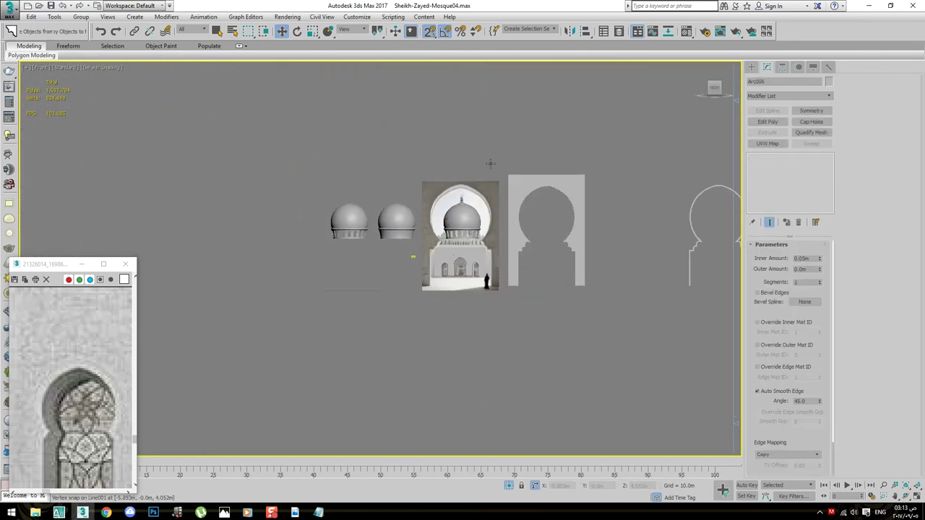
pyautogui.scroll(2, 498, 155)
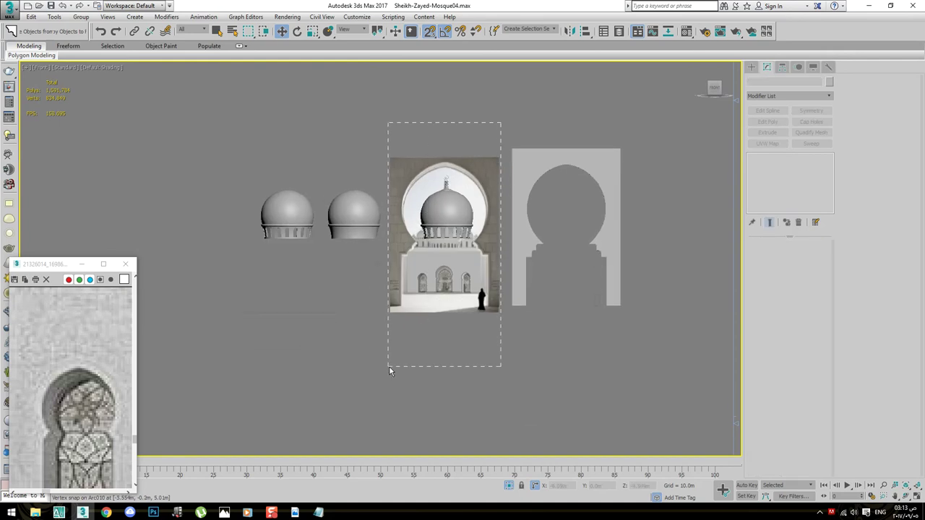
pyautogui.moveTo(390, 371); pyautogui.dragTo(387, 370)
pyautogui.press('z')
pyautogui.rightClick(583, 257)
pyautogui.click(602, 229)
pyautogui.hotkey('ctrl', 'i')
pyautogui.rightClick(449, 304)
pyautogui.click(469, 273)
# Inspect the isolated dome with mesh edges toggled, panning across the arch image
pyautogui.moveTo(545, 265); pyautogui.dragTo(519, 238, button='middle')
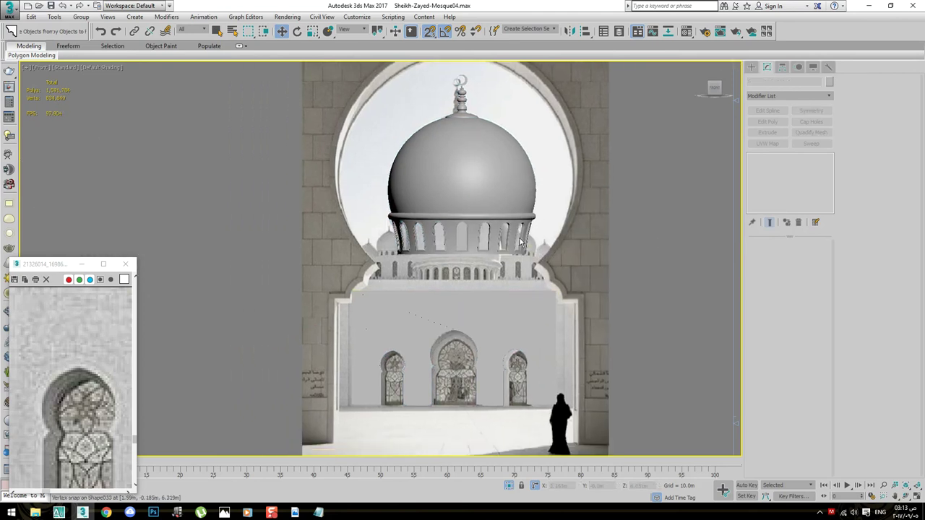
pyautogui.press('F4')
pyautogui.scroll(1, 492, 257)
pyautogui.press('F4')
pyautogui.scroll(3, 506, 144)
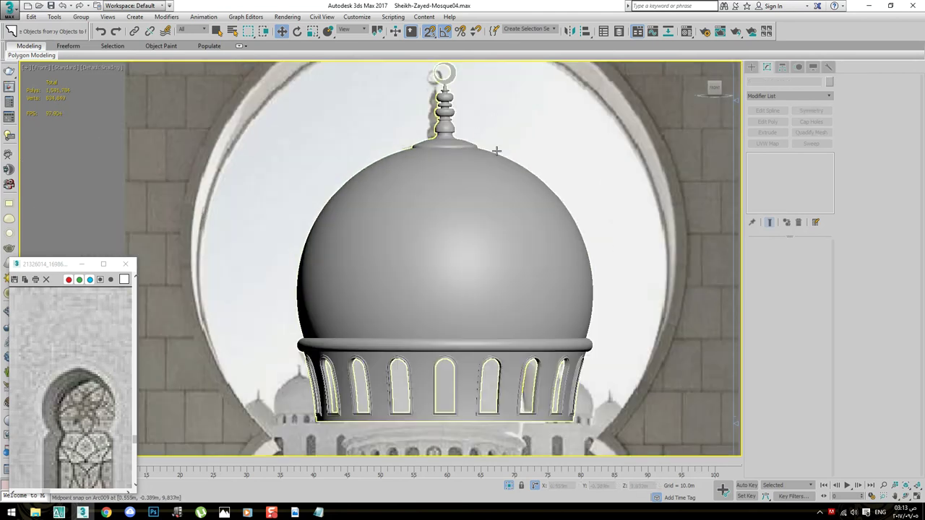
pyautogui.scroll(-3, 438, 181)
pyautogui.moveTo(668, 322); pyautogui.dragTo(673, 250, button='middle')
pyautogui.press('F4')
pyautogui.press('F4')
pyautogui.press('F4')
pyautogui.press('F4')
pyautogui.scroll(2, 468, 174)
pyautogui.scroll(1, 477, 202)
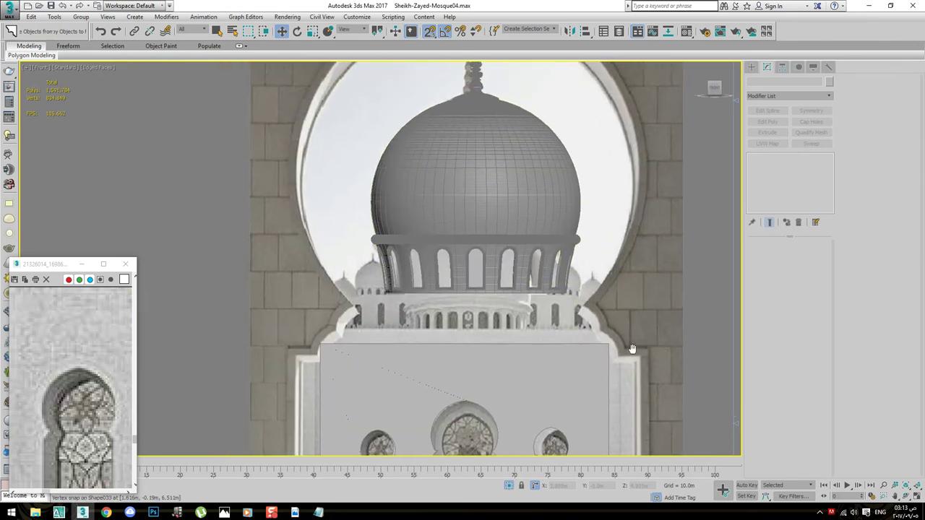
pyautogui.scroll(2, 488, 253)
pyautogui.scroll(3, 499, 310)
pyautogui.scroll(-3, 499, 310)
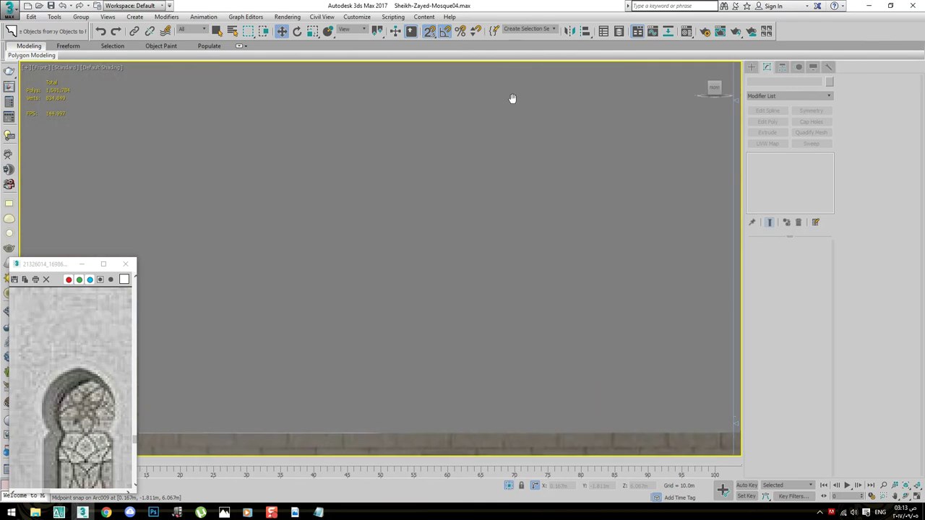
pyautogui.moveTo(513, 97); pyautogui.dragTo(514, 131, button='middle')
pyautogui.scroll(2, 513, 151)
pyautogui.scroll(-2, 514, 159)
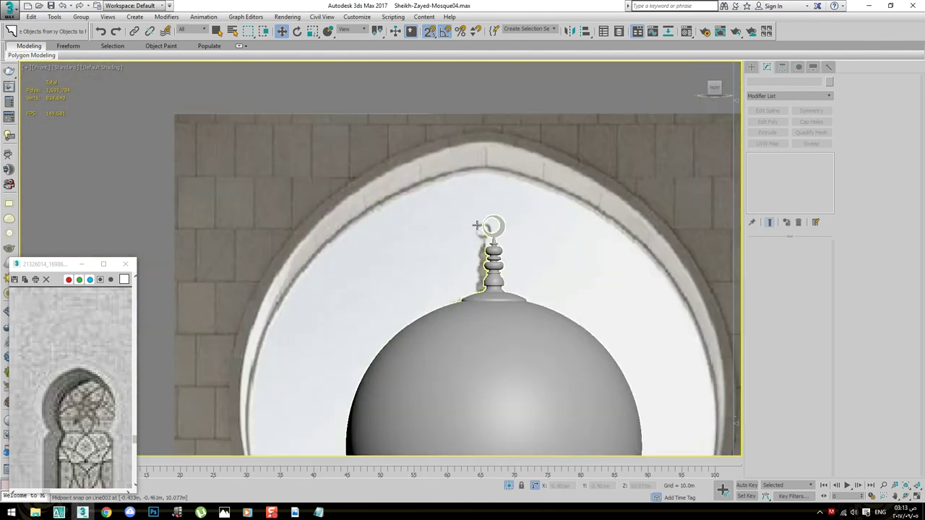
pyautogui.scroll(-3, 517, 167)
# Unhide all objects and move the arch frame 'arc 01' over the mosque photo
pyautogui.rightClick(638, 240)
pyautogui.click(654, 196)
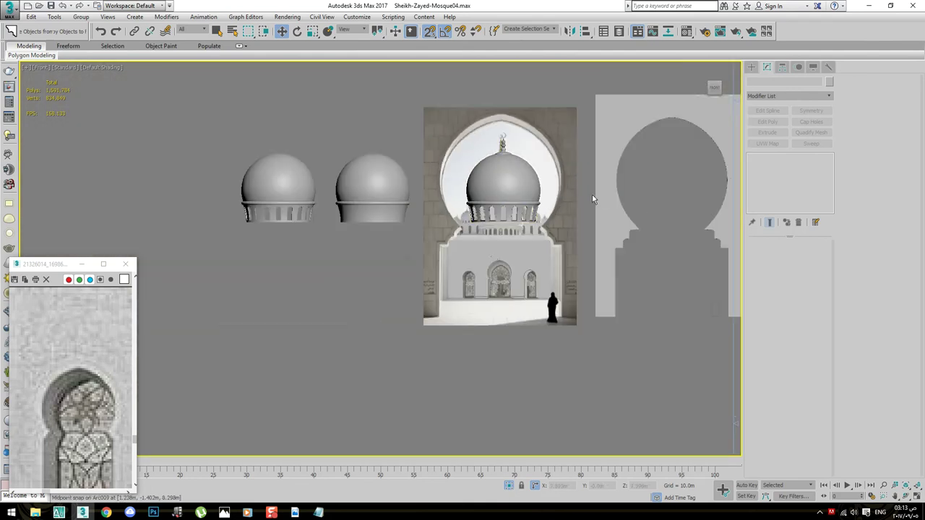
pyautogui.scroll(-1, 593, 202)
pyautogui.moveTo(592, 118); pyautogui.dragTo(629, 192)
pyautogui.scroll(3, 575, 274)
pyautogui.scroll(-1, 615, 303)
pyautogui.moveTo(592, 307)
pyautogui.mouseDown()
pyautogui.moveTo(326, 355)
pyautogui.moveTo(354, 355)
pyautogui.mouseUp()
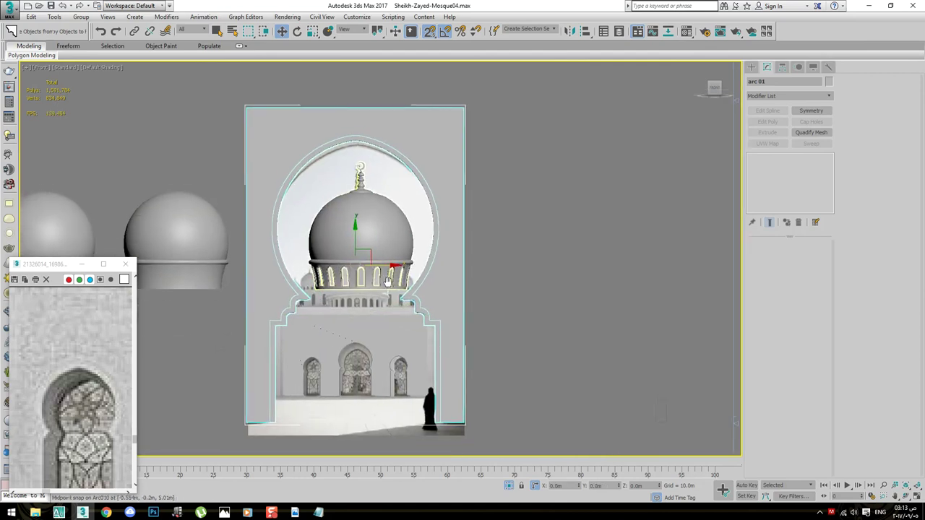
# Nudge the arch onto the mosque image, then select and isolate the gate shapes
pyautogui.moveTo(542, 298); pyautogui.dragTo(550, 251, button='middle')
pyautogui.click(579, 254)
pyautogui.scroll(-2, 579, 255)
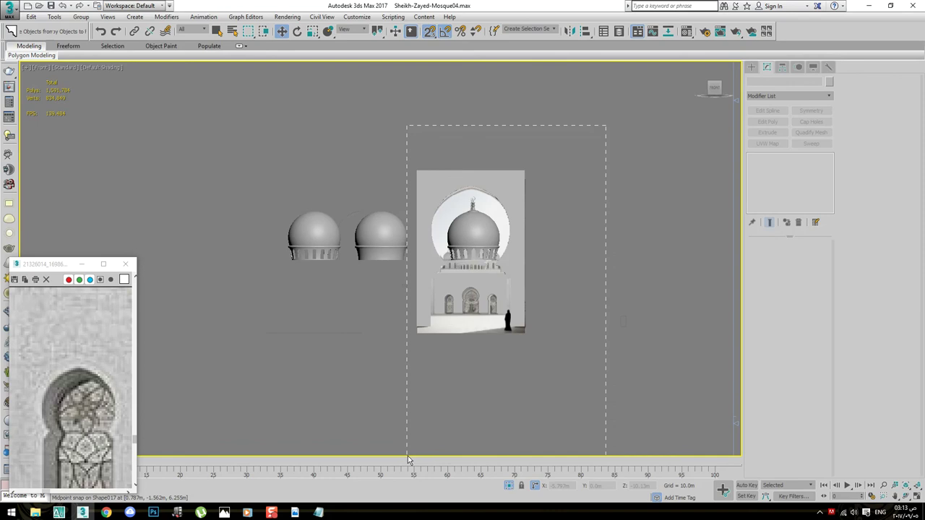
pyautogui.moveTo(409, 459); pyautogui.dragTo(410, 457)
pyautogui.scroll(1, 528, 372)
pyautogui.scroll(3, 545, 366)
pyautogui.press('z')
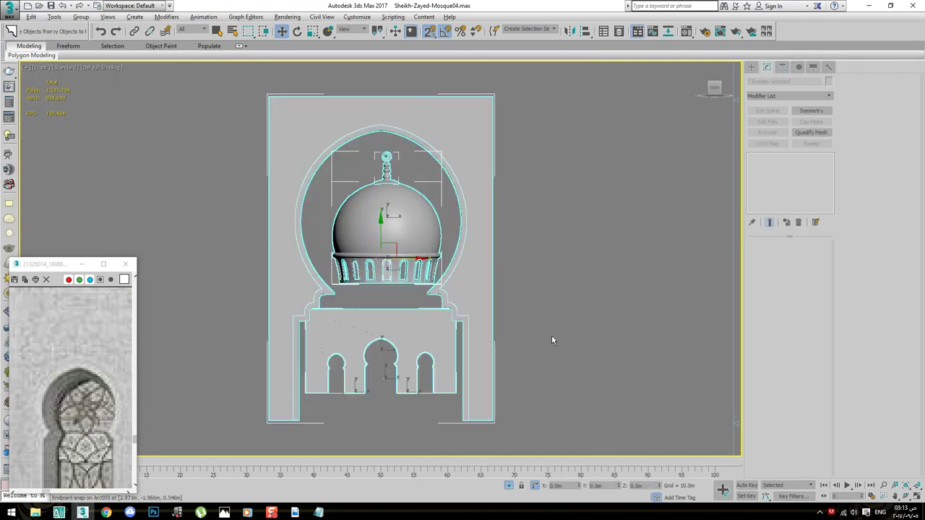
# Inspect the dome drum and dome pieces inside the isolated gate arch, then clear the selection
pyautogui.click(571, 311)
pyautogui.scroll(3, 560, 315)
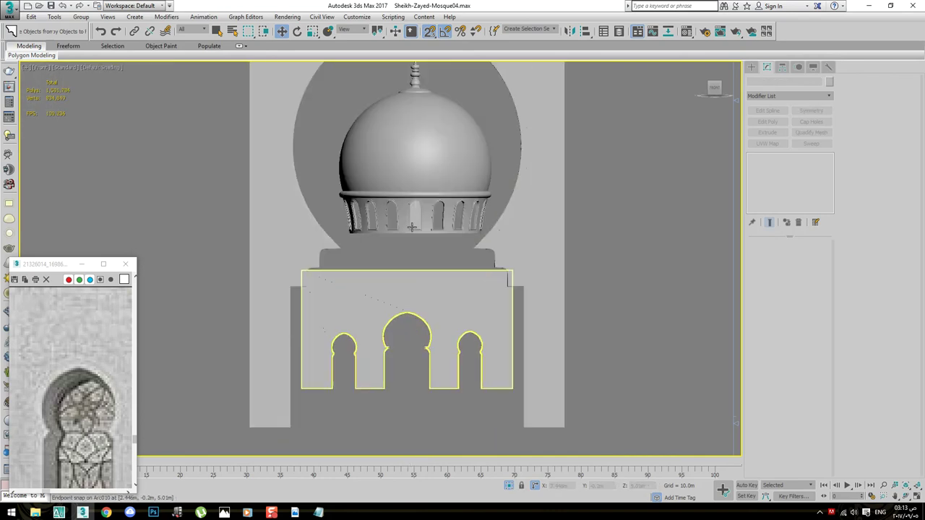
pyautogui.scroll(2, 411, 227)
pyautogui.scroll(2, 412, 227)
pyautogui.click(412, 224)
pyautogui.click(420, 267)
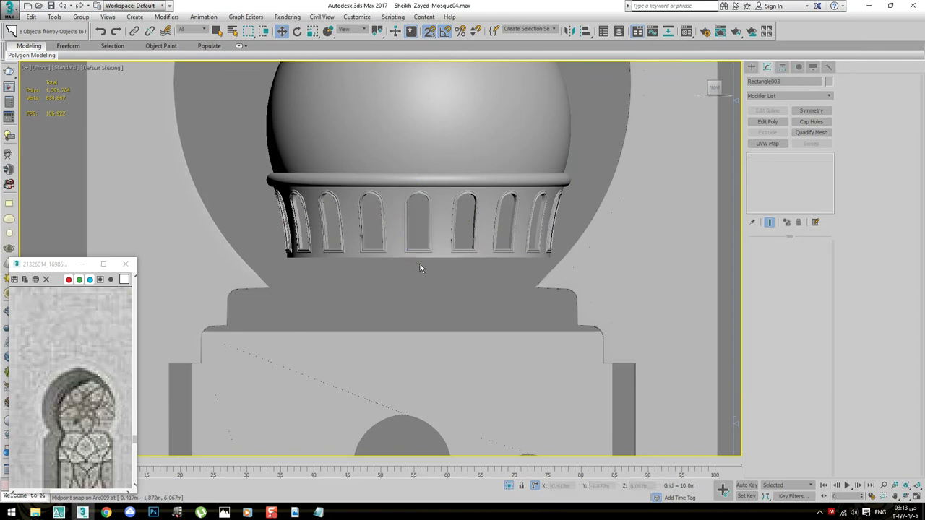
pyautogui.scroll(-4, 430, 256)
pyautogui.click(673, 301)
pyautogui.scroll(-2, 545, 345)
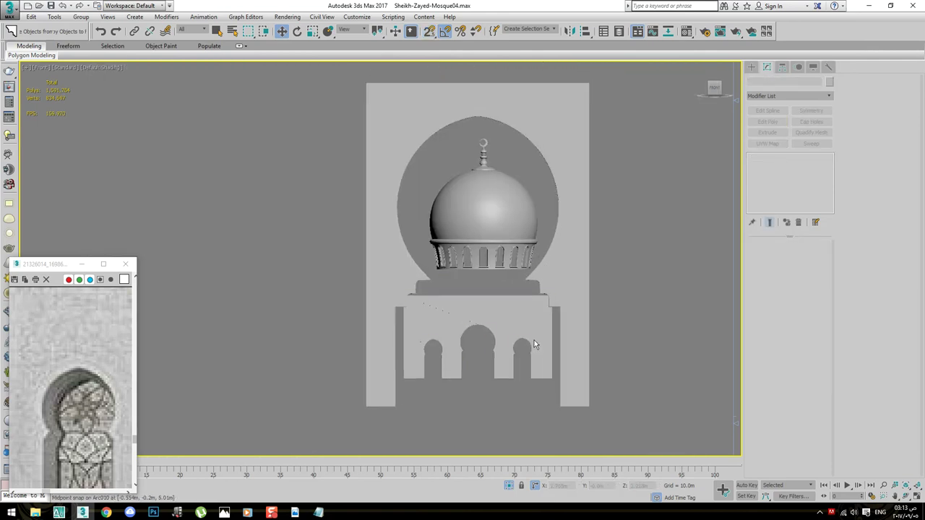
pyautogui.scroll(2, 534, 345)
# Check the dome inside the gate arch in Perspective with wireframe, then return to Front view
pyautogui.press('p')
pyautogui.scroll(1, 547, 311)
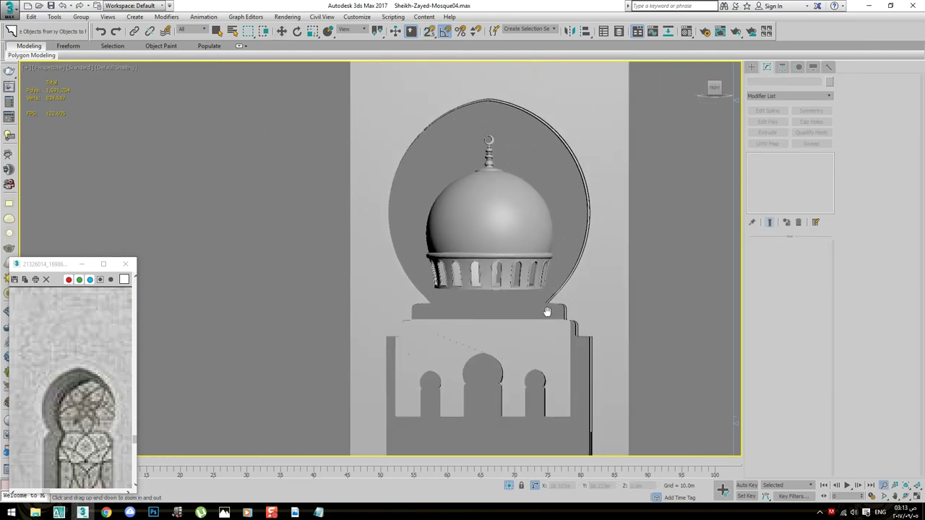
pyautogui.scroll(-2, 547, 311)
pyautogui.press('F3')
pyautogui.press('F3')
pyautogui.press('F3')
pyautogui.press('F3')
pyautogui.press('Escape')
pyautogui.moveTo(646, 336)
pyautogui.keyDown('alt'); pyautogui.mouseDown(button='middle')
pyautogui.moveTo(593, 351)
pyautogui.moveTo(590, 308)
pyautogui.mouseUp(button='middle'); pyautogui.keyUp('alt')
pyautogui.scroll(2, 593, 352)
pyautogui.click(459, 128)
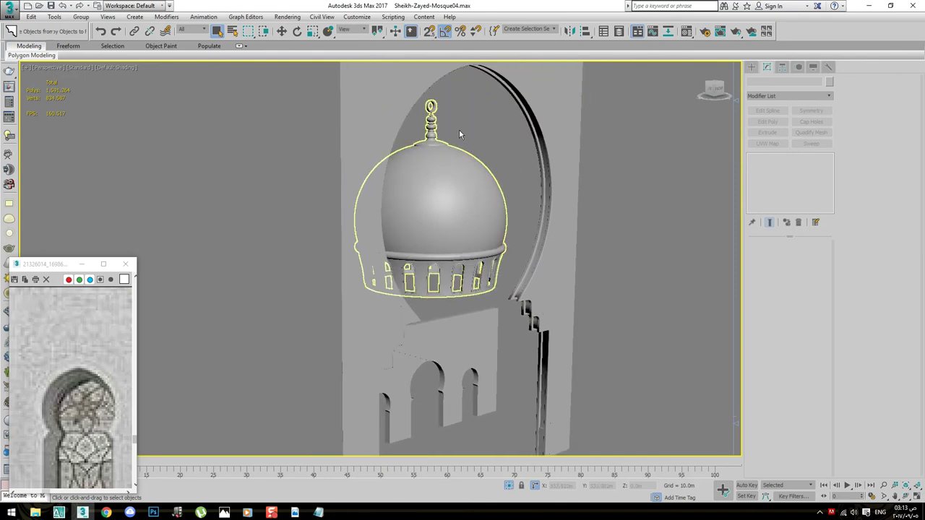
pyautogui.scroll(5, 459, 129)
pyautogui.scroll(-10, 449, 264)
pyautogui.press('f')
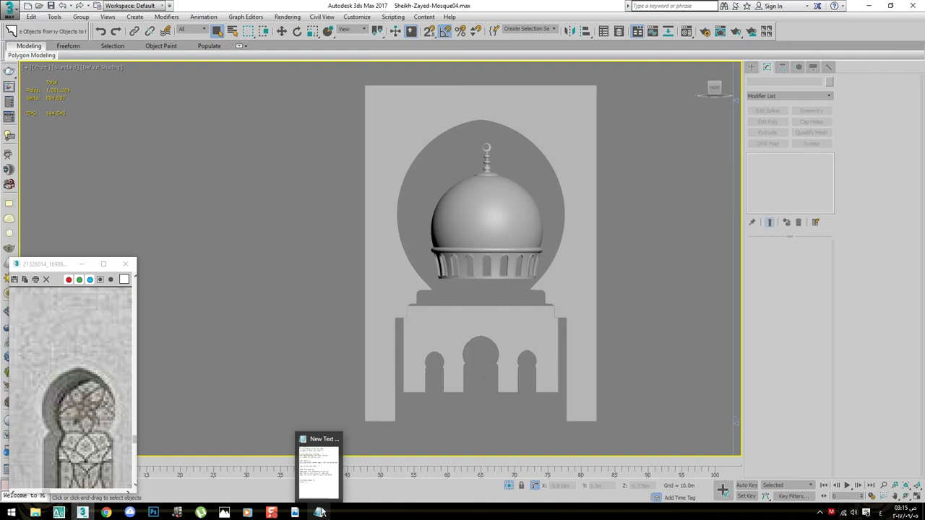
# In Notepad, add a note that the video's aim is modeling the dome and arch from this picture
pyautogui.click(328, 468)
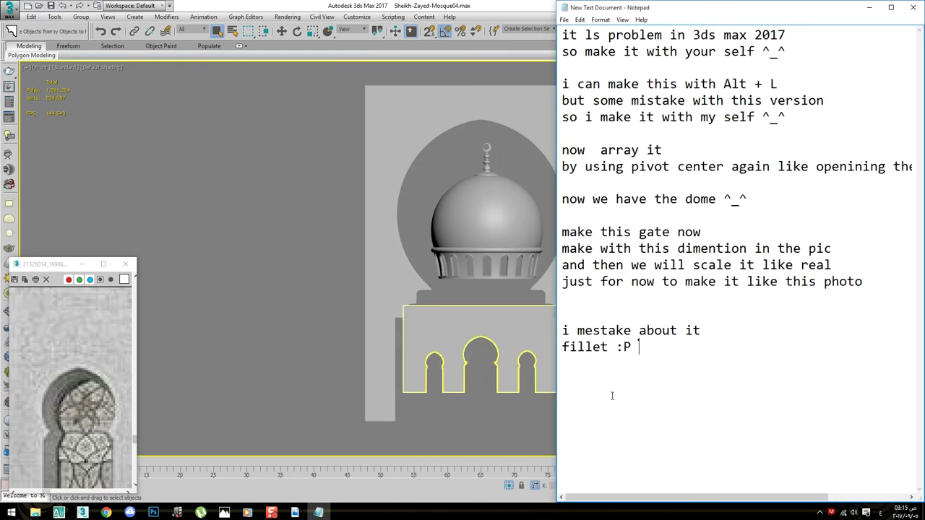
pyautogui.press('Return')
pyautogui.press('Return')
pyautogui.press('Return')
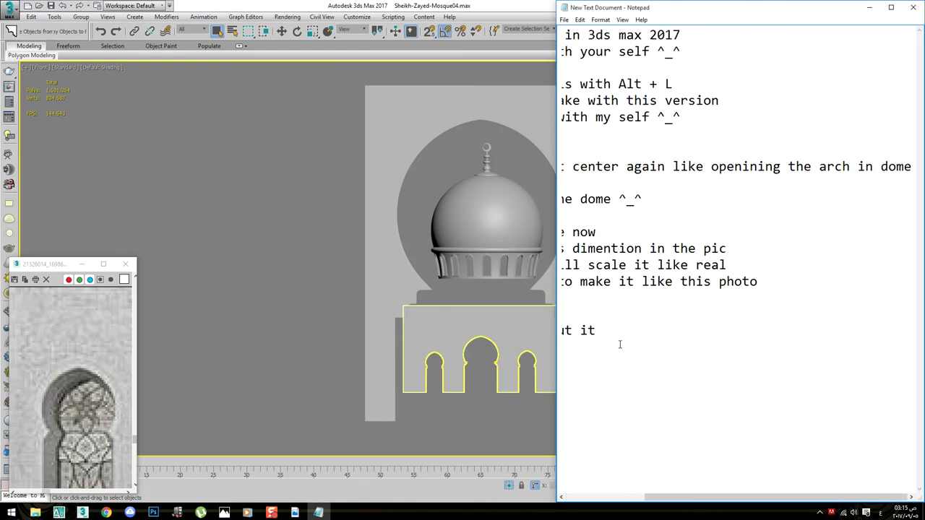
pyautogui.hotkey('alt', 'shift')
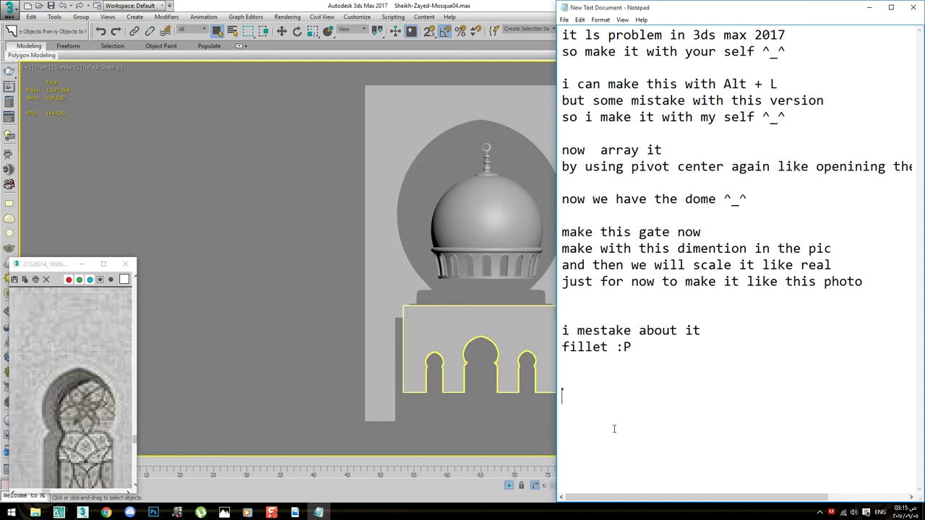
pyautogui.write('th')
pyautogui.write('e aim ')
pyautogui.write('og')
pyautogui.press('BackSpace')
pyautogui.press('BackSpace')
pyautogui.write('f this video')
pyautogui.press('BackSpace')
pyautogui.press('BackSpace')
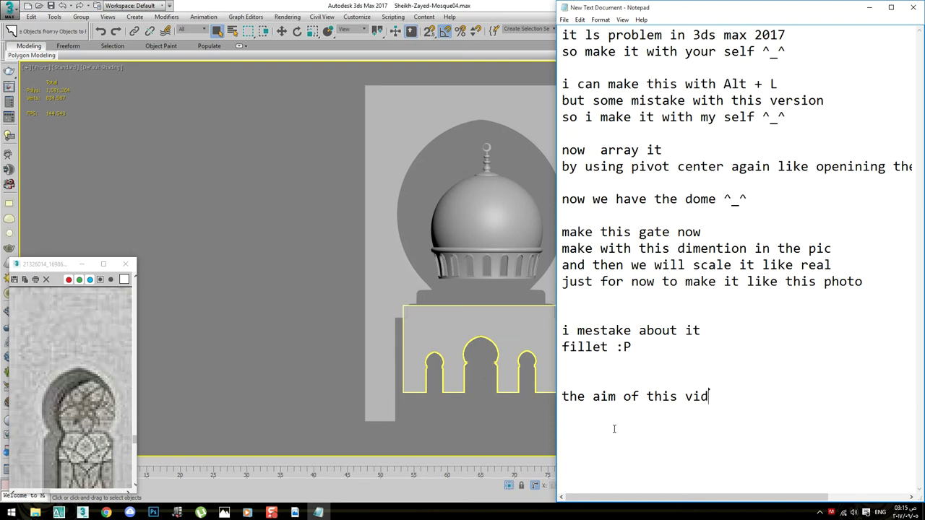
pyautogui.write('eo is modeling some parts ')
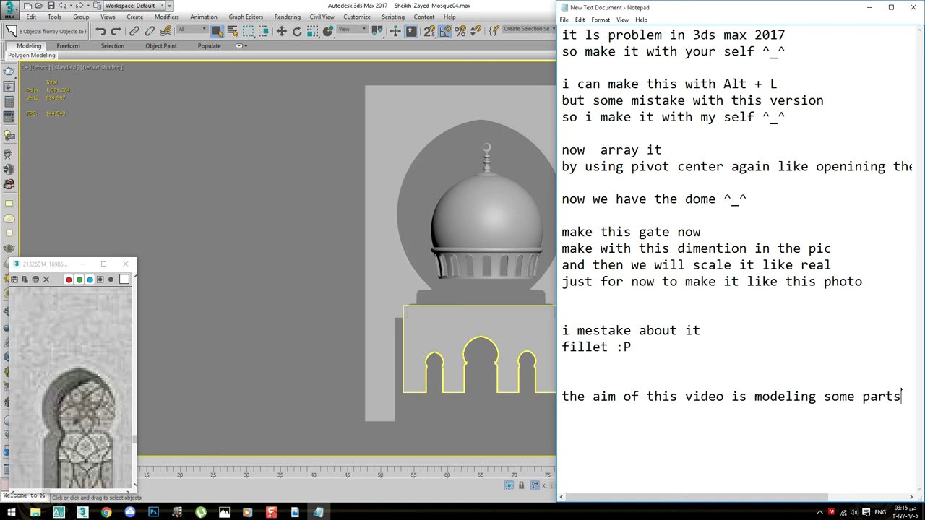
pyautogui.write('of this pho')
pyautogui.press('BackSpace')
pyautogui.press('BackSpace')
pyautogui.press('BackSpace')
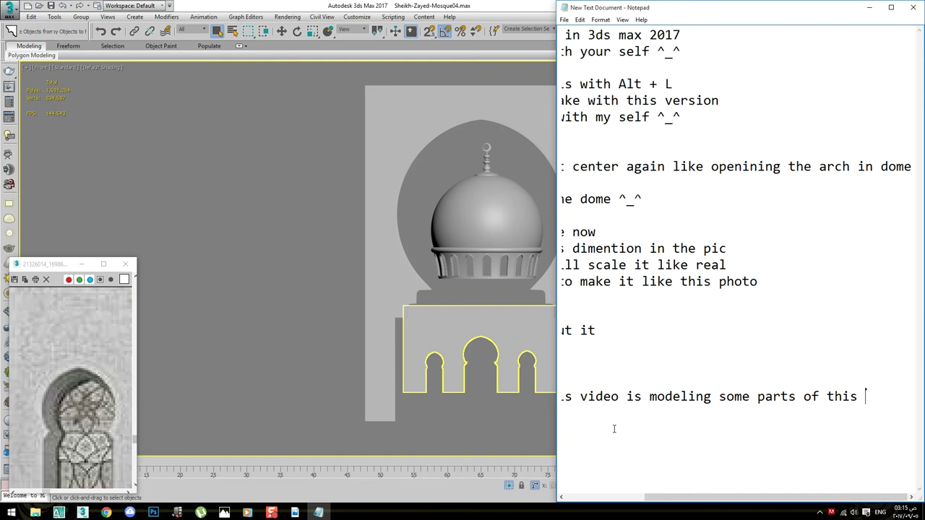
pyautogui.write('picture like dome and how to make arch in it ')
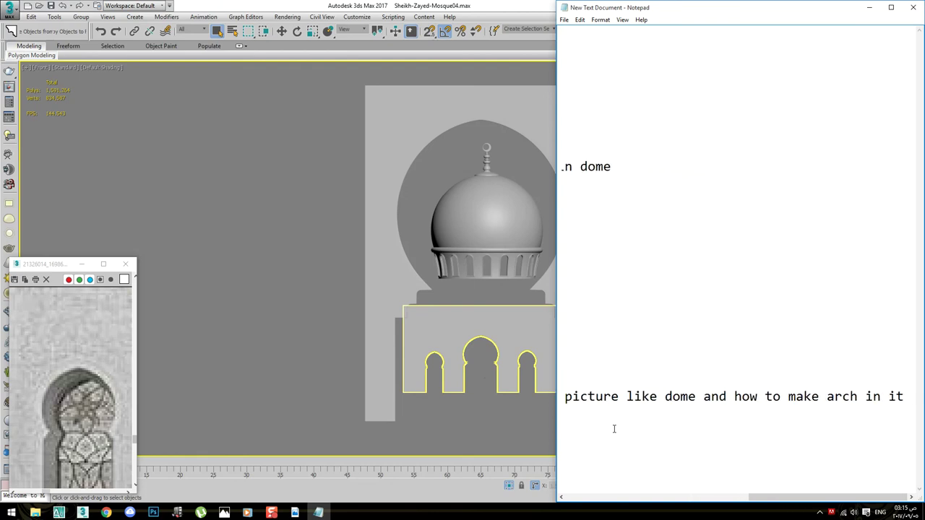
pyautogui.write(' an')
pyautogui.press('BackSpace')
pyautogui.press('BackSpace')
pyautogui.press('BackSpace')
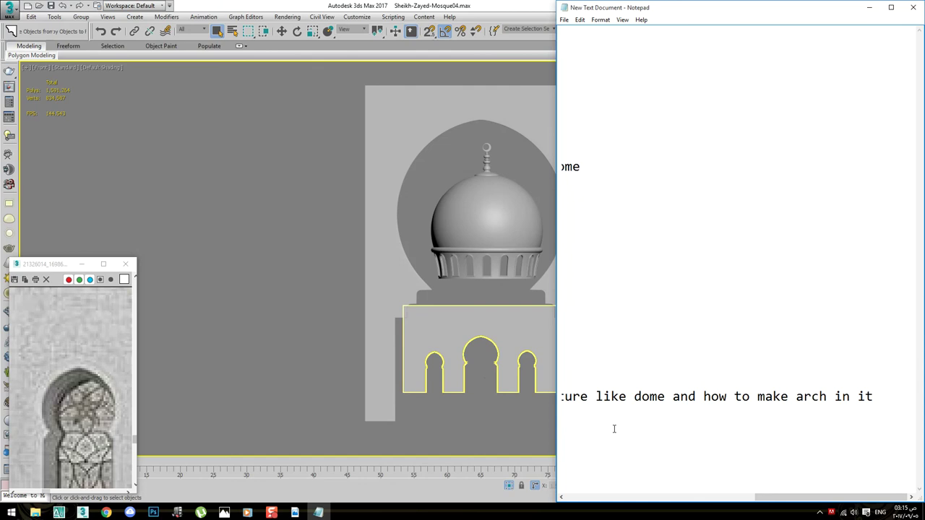
# Add a 'finally thank you ^_^' line and a signature line with the author's name
pyautogui.press('Return')
pyautogui.write('finally')
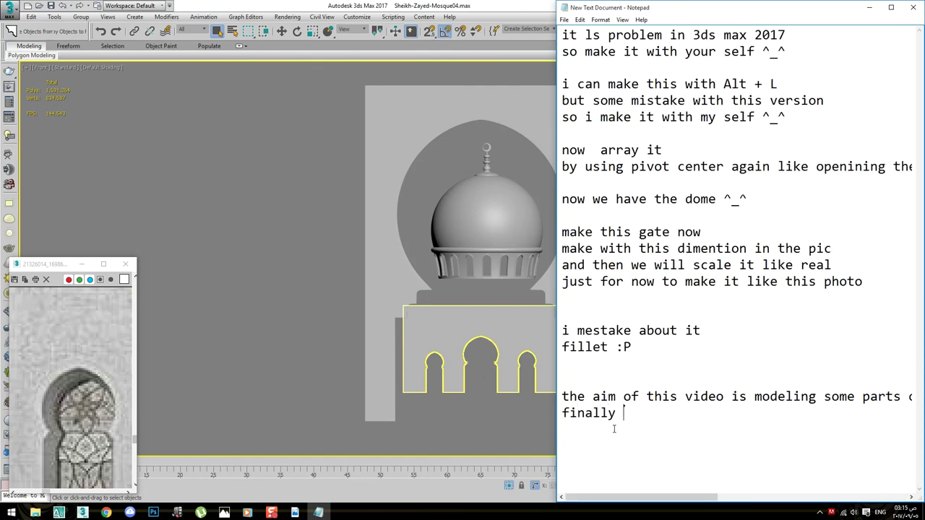
pyautogui.write(' thank you')
pyautogui.press('Return')
pyautogui.press('Return')
pyautogui.write('with my p')
pyautogui.press('BackSpace')
pyautogui.press('BackSpace')
pyautogui.press('BackSpace')
pyautogui.press('BackSpace')
pyautogui.press('BackSpace')
pyautogui.press('BackSpace')
pyautogui.press('BackSpace')
pyautogui.press('BackSpace')
pyautogui.press('BackSpace')
pyautogui.press('BackSpace')
pyautogui.write('^_^')
pyautogui.press('Return')
pyautogui.press('Return')
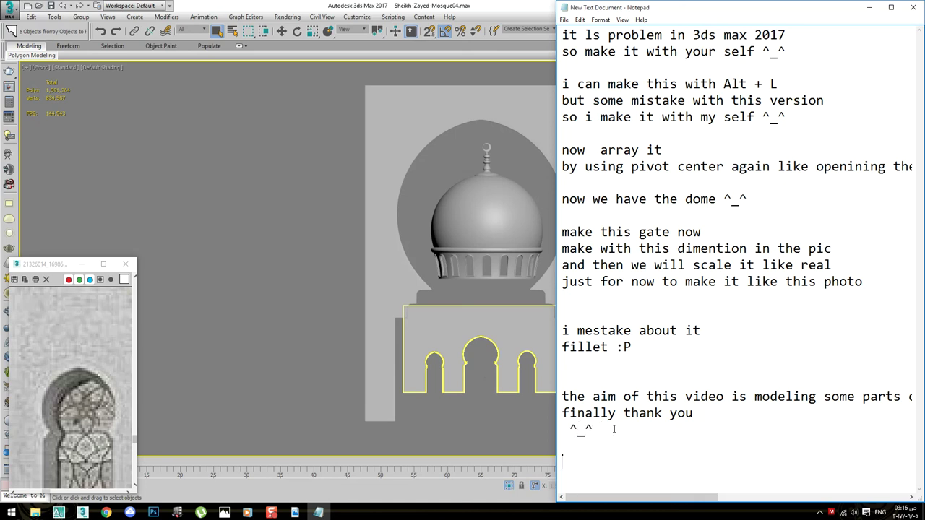
pyautogui.write('Mostafa ')
pyautogui.write('Naglah ^_^')
pyautogui.press('Return')
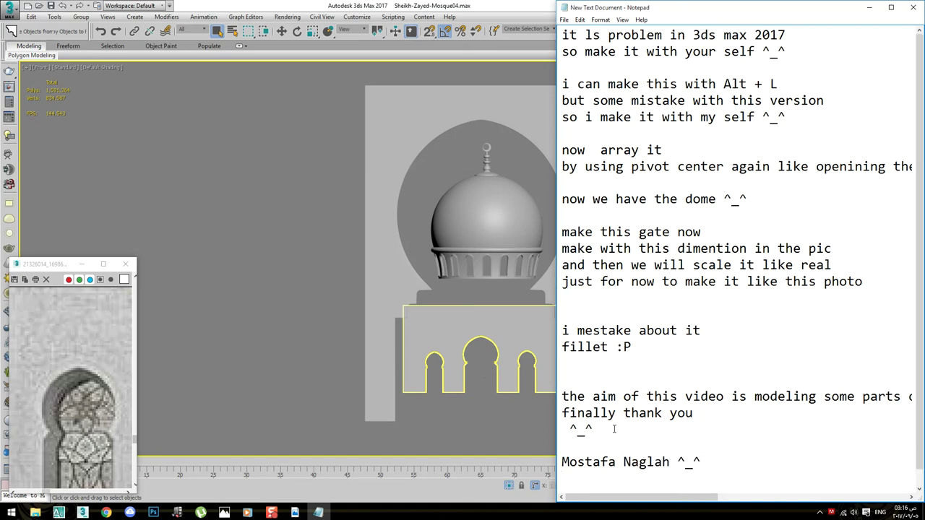